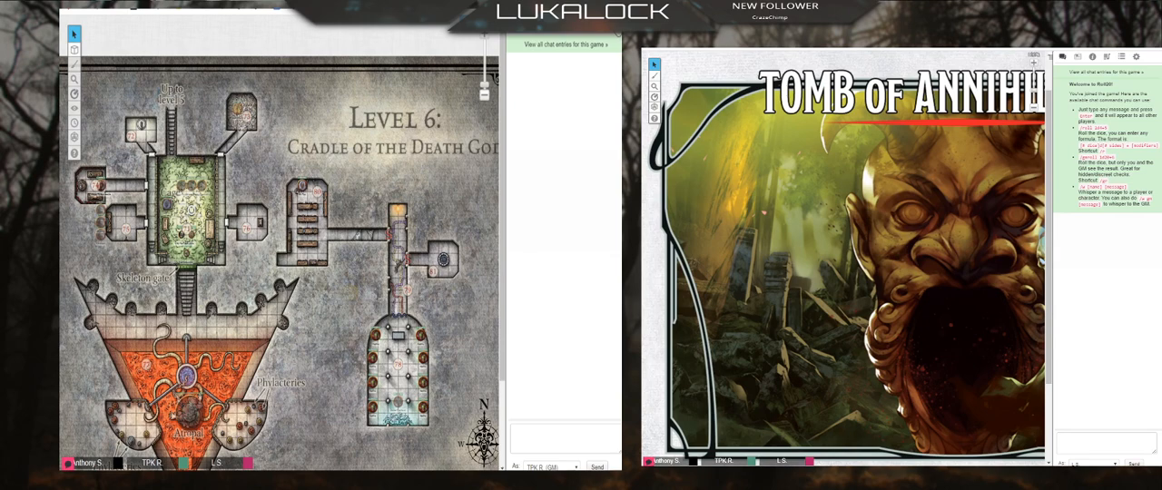
Step: Set broadcasting and receiving to Nothing (disable) and the player avatar size to Names only, and reconnect the chat
click(599, 23)
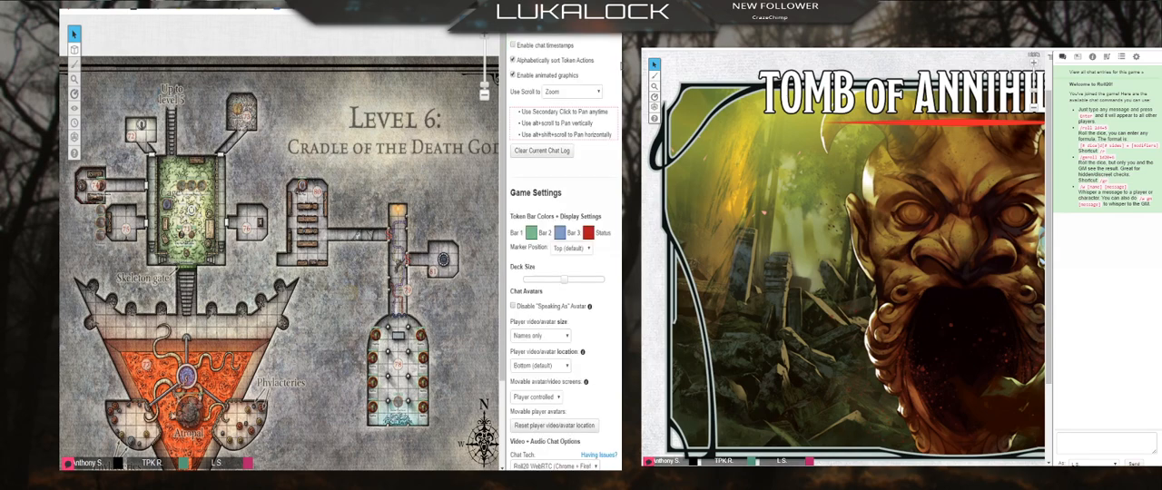
scroll(592, 141, down, 5)
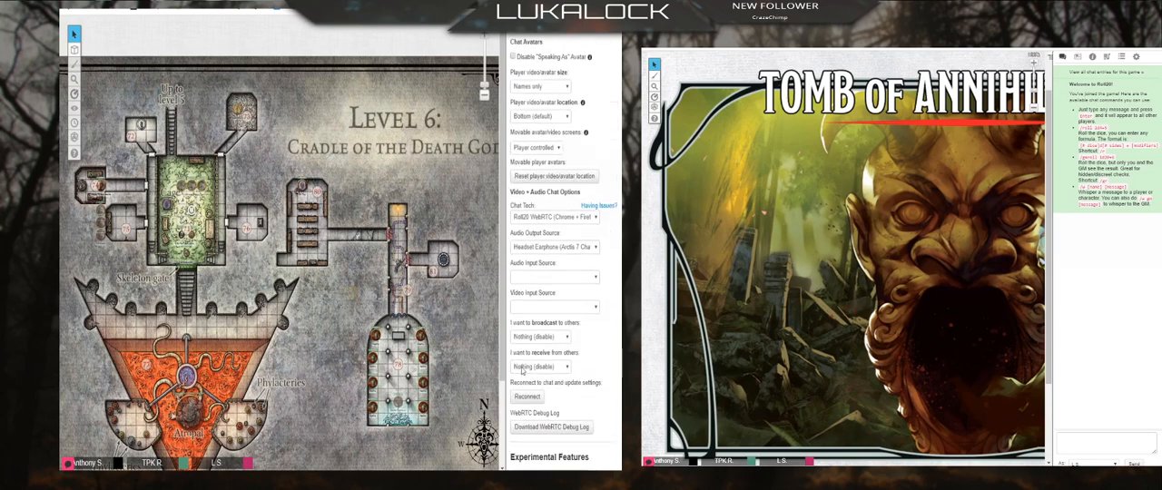
click(557, 337)
click(555, 367)
click(554, 86)
click(528, 398)
Step: Open the player view's settings and adjust the master music volume in the GM view's settings
click(1136, 57)
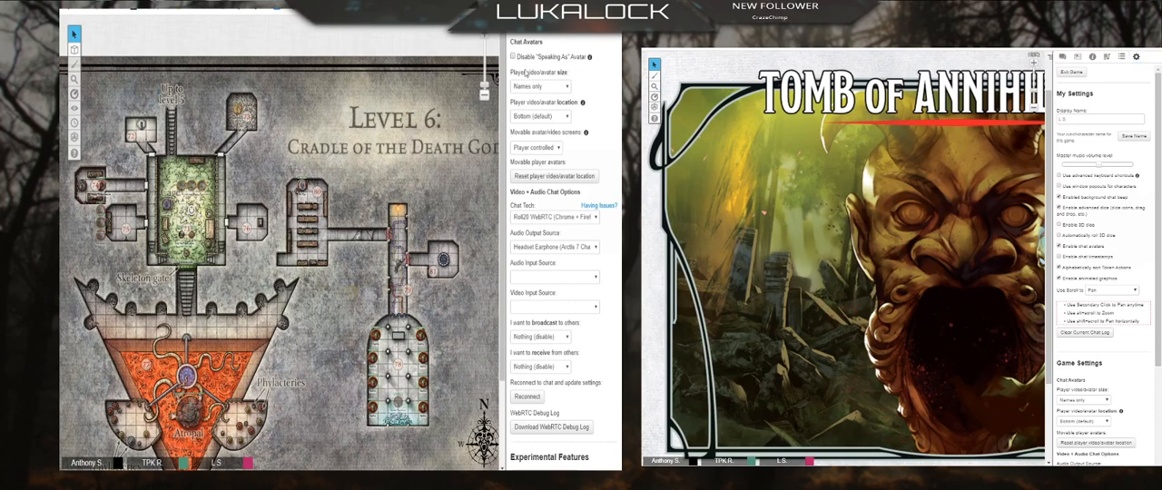
scroll(564, 113, up, 8)
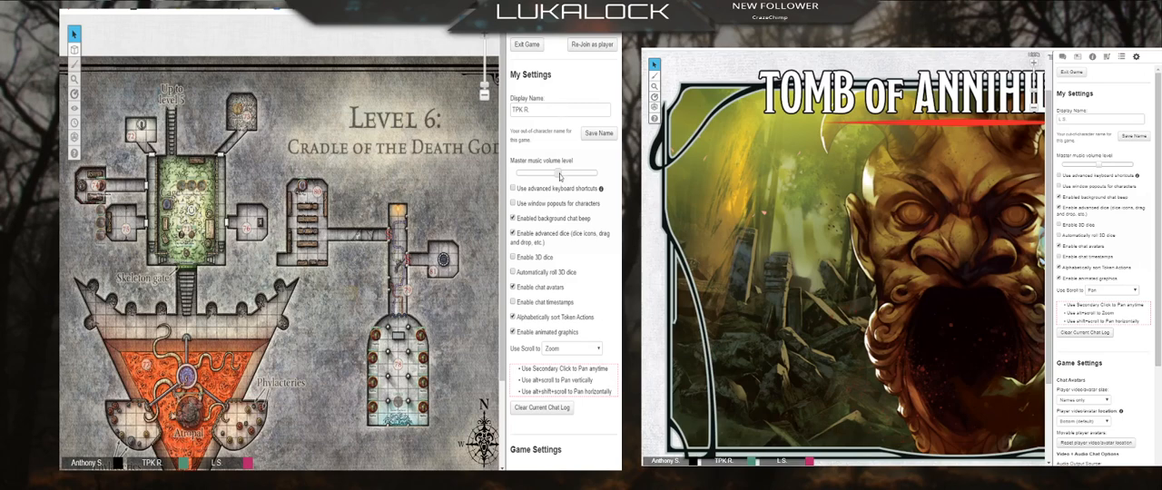
drag(557, 172, 551, 178)
click(522, 47)
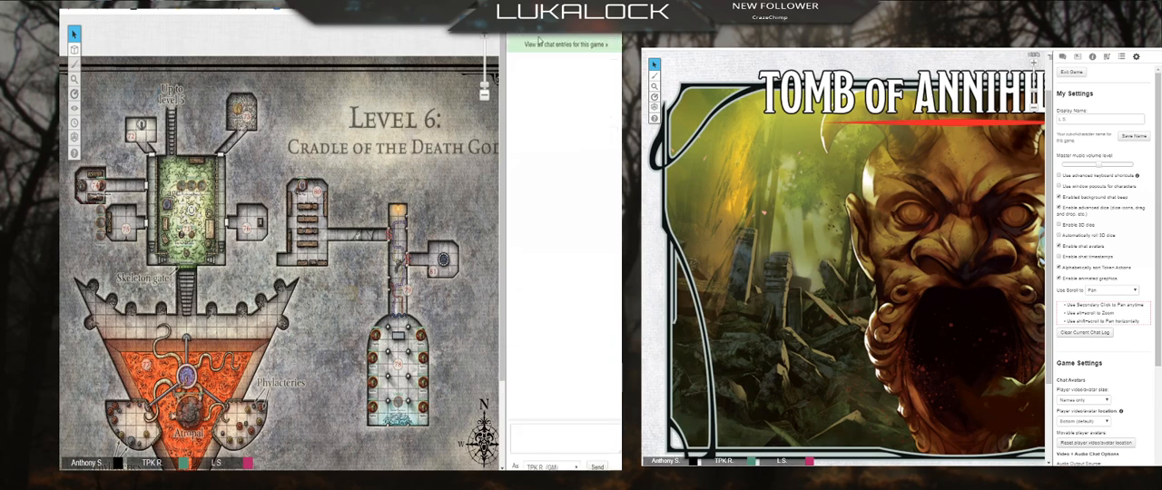
click(612, 25)
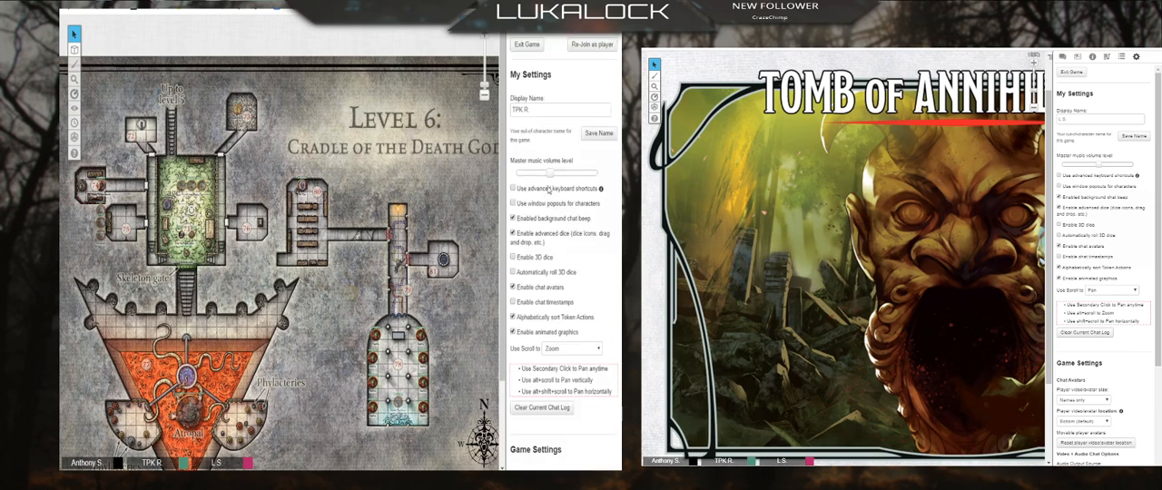
mouse_move(548, 173)
mouse_down()
mouse_move(599, 173)
mouse_move(555, 173)
mouse_up()
click(516, 25)
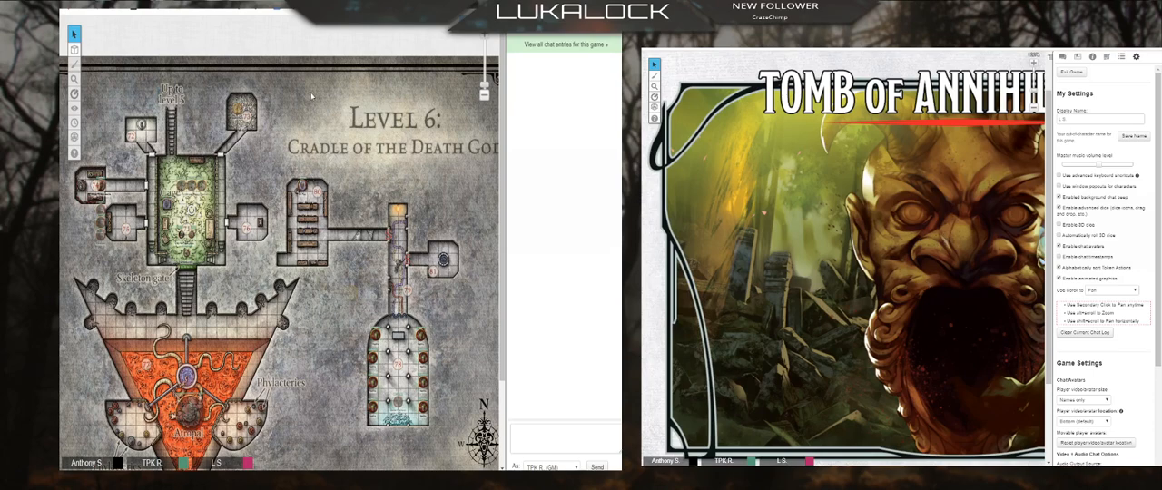
Step: Open the Landing Page in the GM view and leave the settings in the player view
click(466, 37)
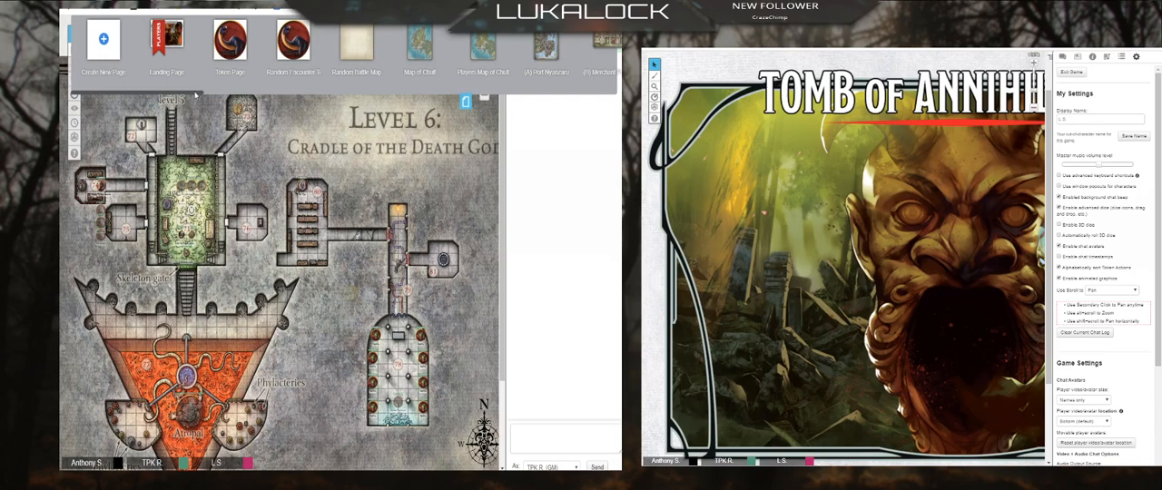
mouse_move(156, 41)
click(171, 43)
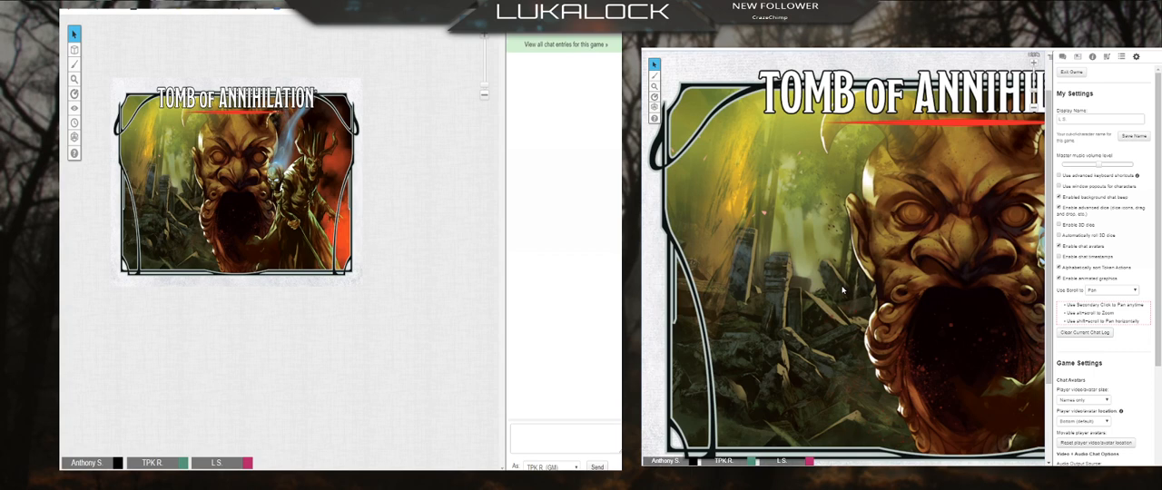
click(1078, 58)
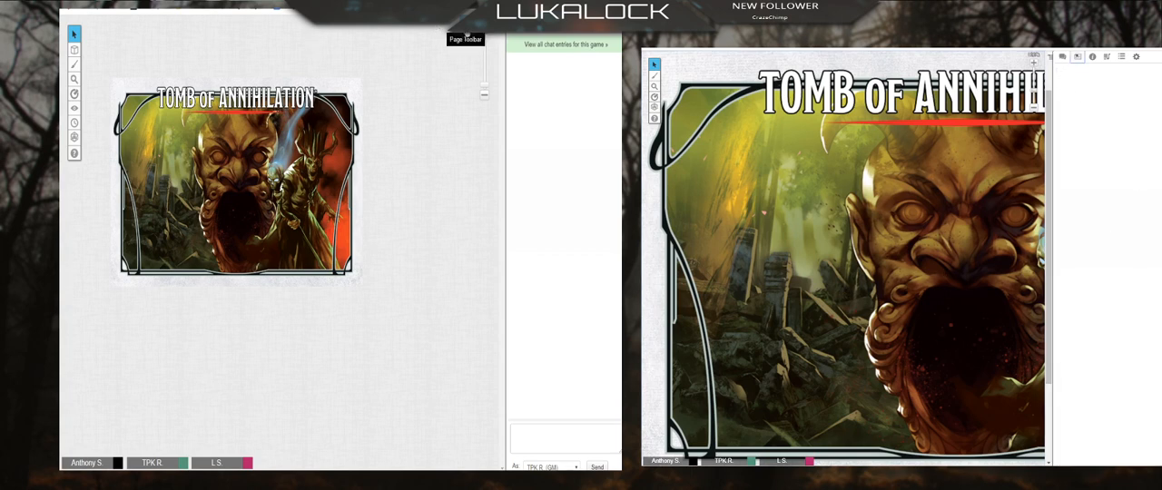
Step: Move the Players ribbon from the Landing Page to the Token Page and back again
click(465, 36)
drag(159, 34, 222, 36)
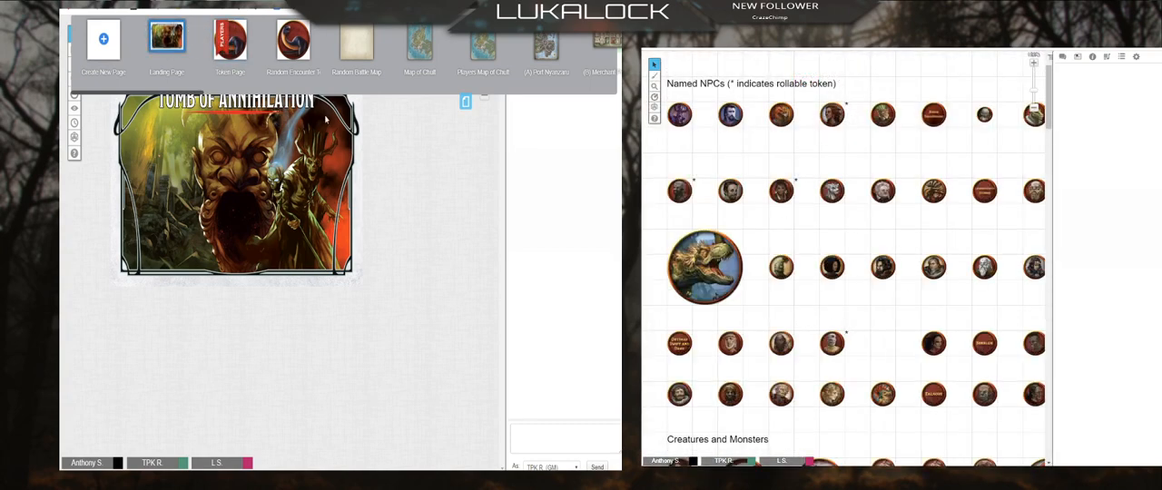
drag(221, 39, 165, 39)
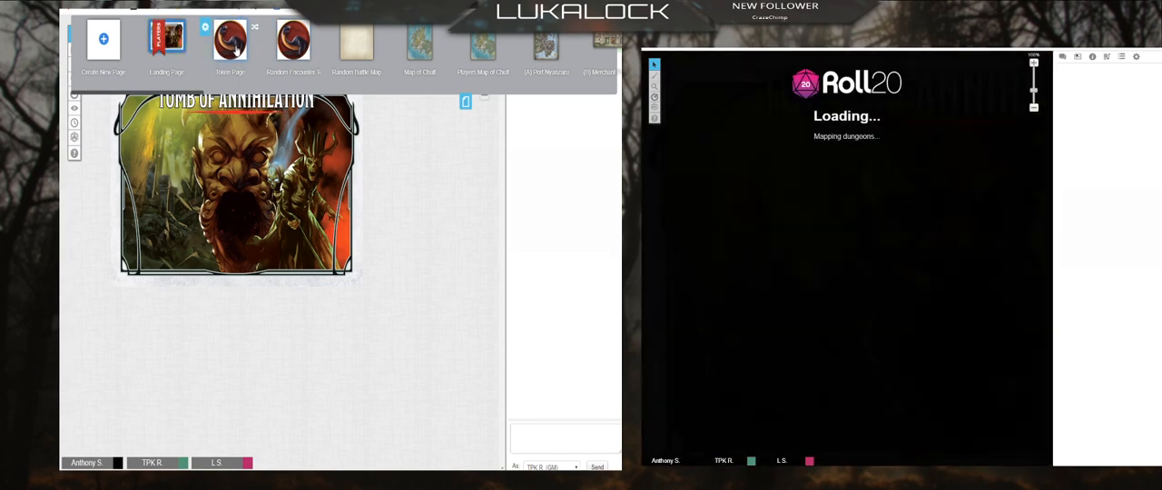
Step: View the Token Page and the Random Battle Map page in the GM view
click(227, 39)
scroll(325, 205, down, 3)
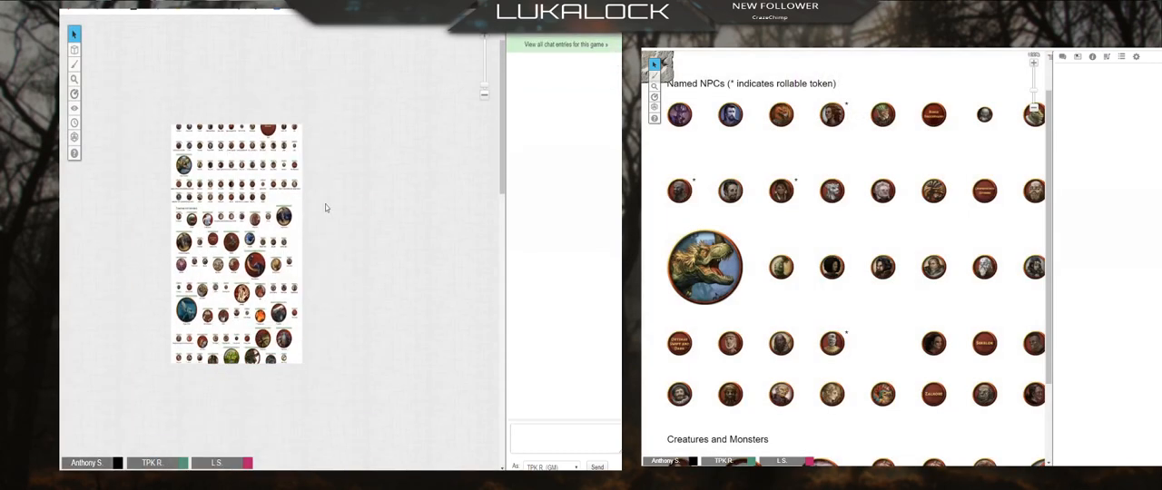
click(466, 22)
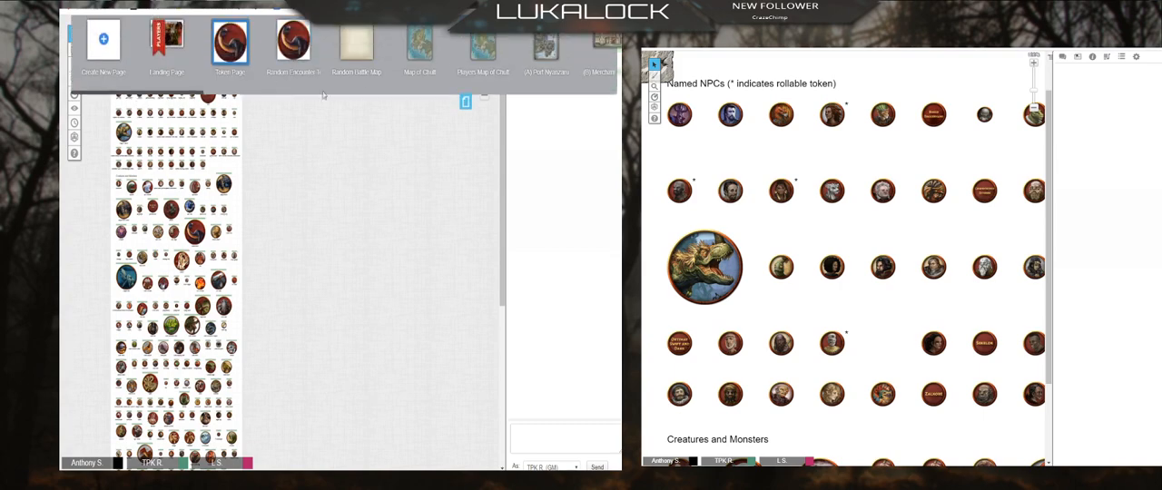
click(367, 50)
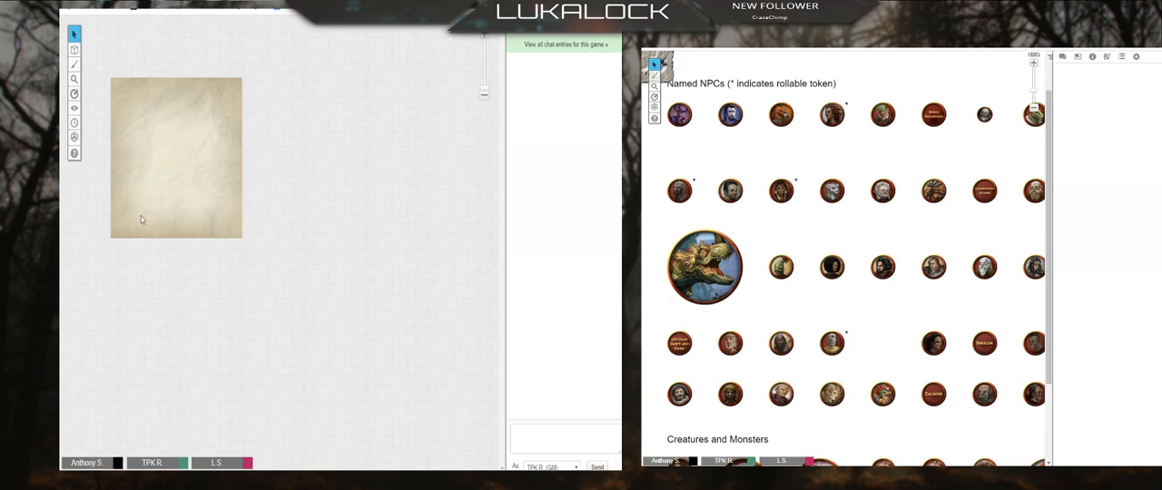
drag(142, 165, 212, 209)
Step: Return to the Token Page and look through its named NPC, creature and monster tokens
click(465, 21)
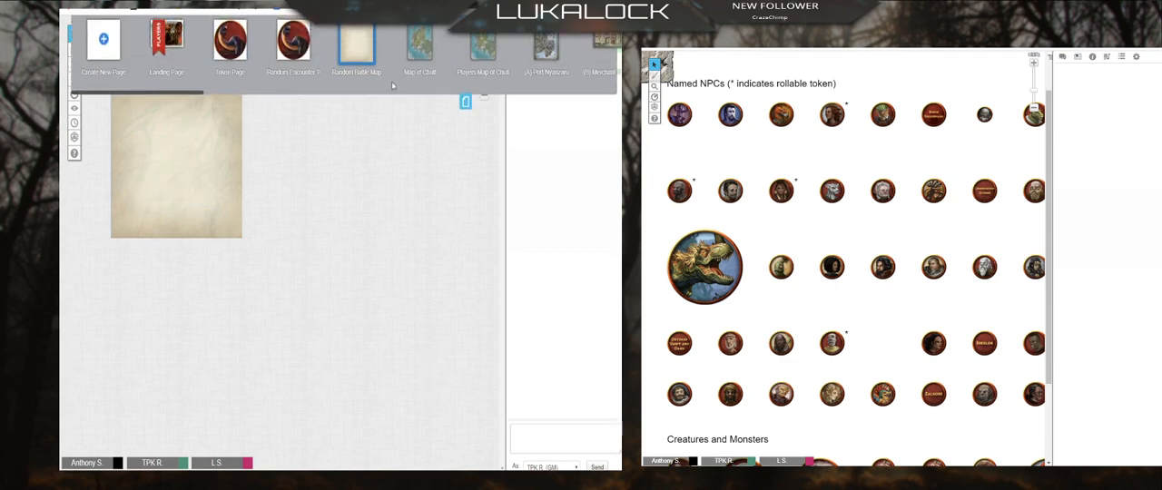
click(229, 41)
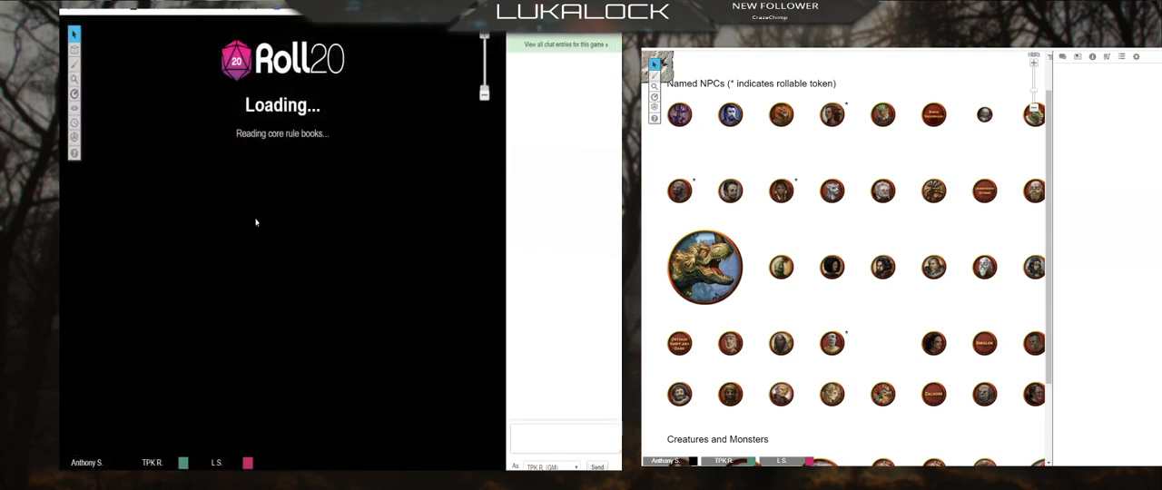
scroll(198, 209, up, 5)
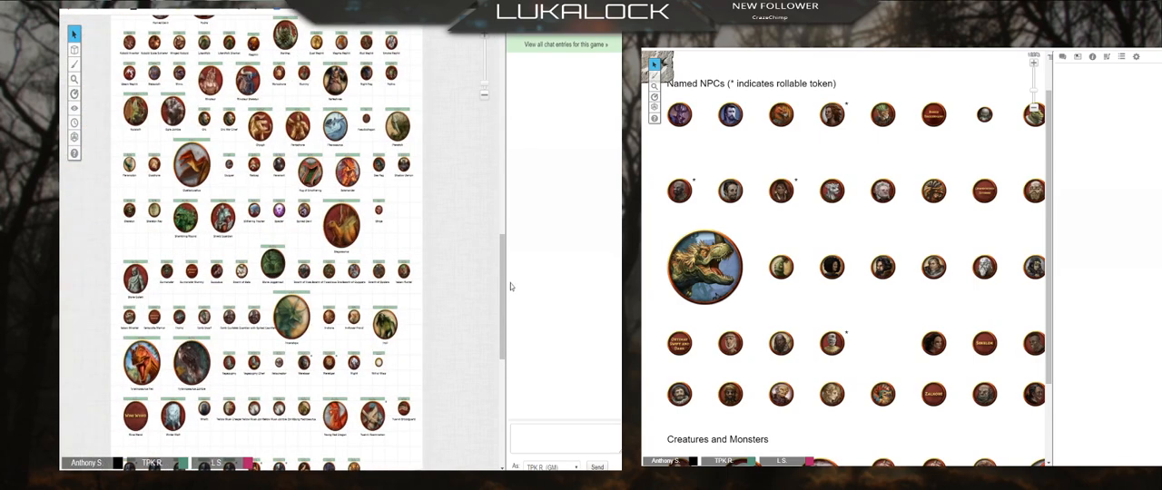
drag(503, 290, 481, 39)
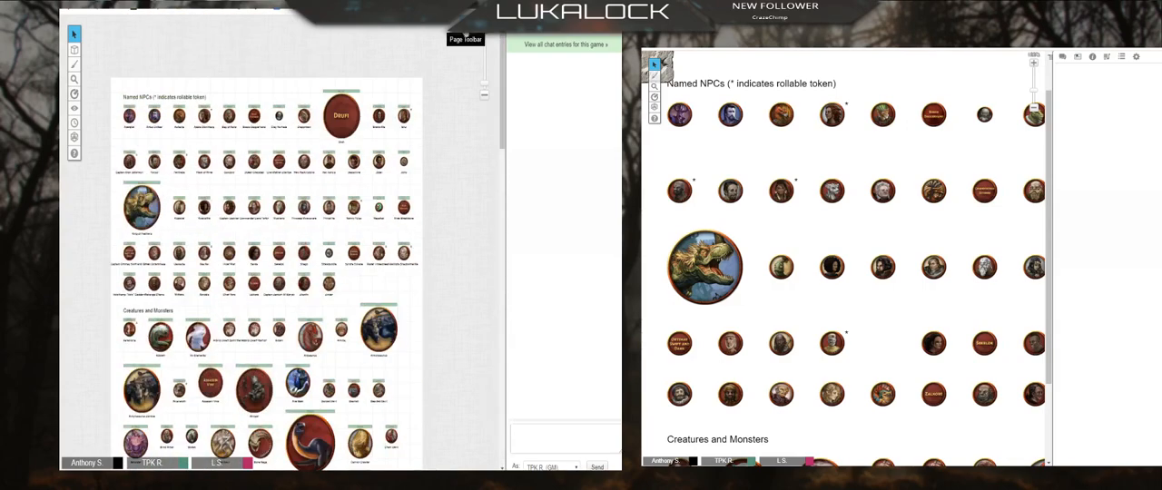
click(466, 34)
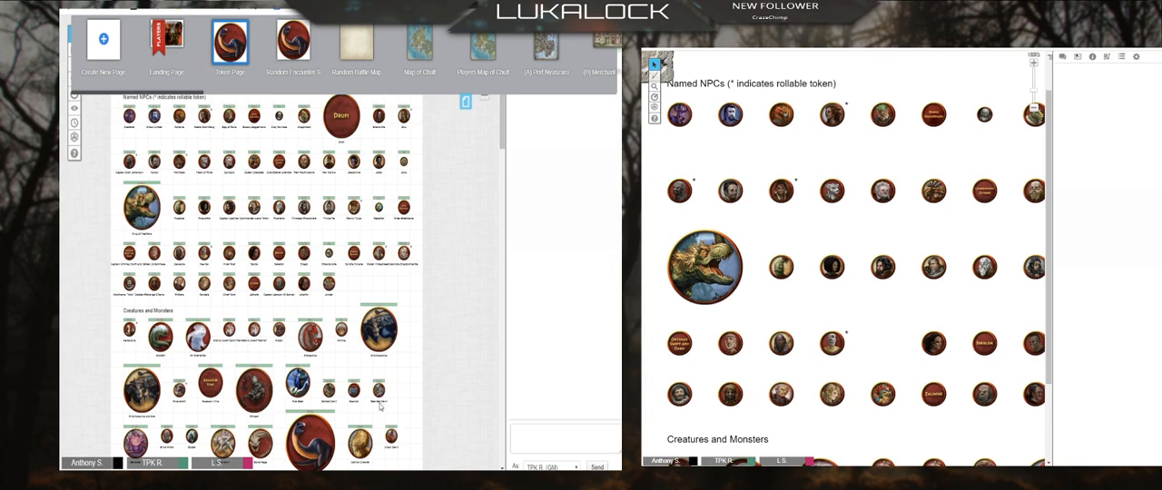
drag(502, 146, 514, 286)
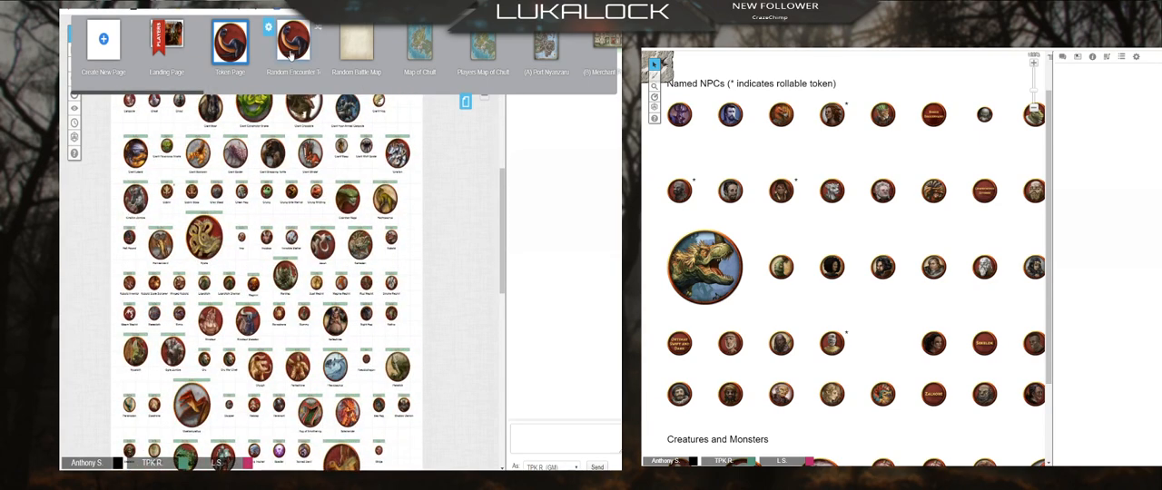
Step: Open the Random Encounter page and copy the large red-backed dinosaur token from the dinosaurs section
click(290, 53)
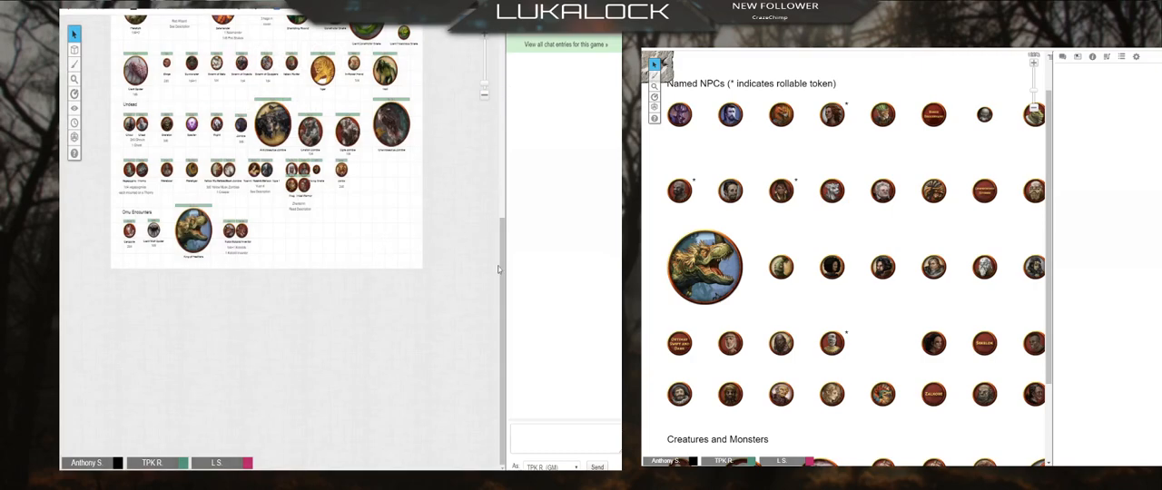
drag(502, 277, 511, 86)
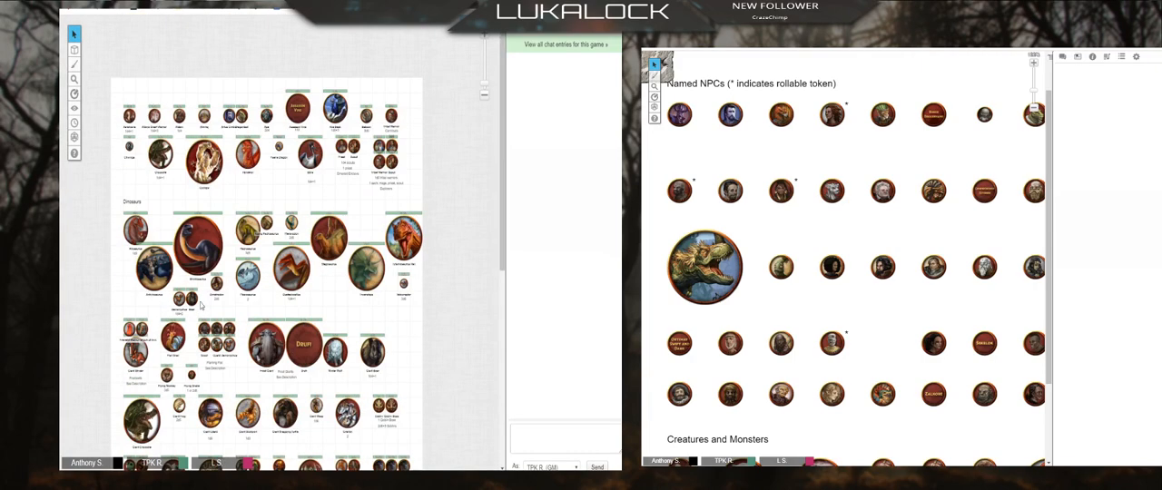
right_click(333, 241)
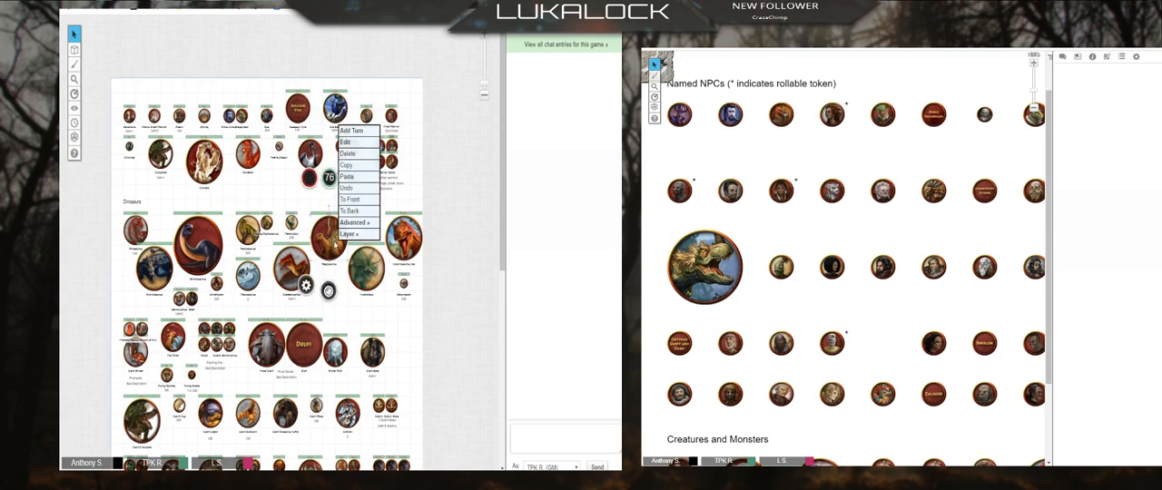
click(361, 169)
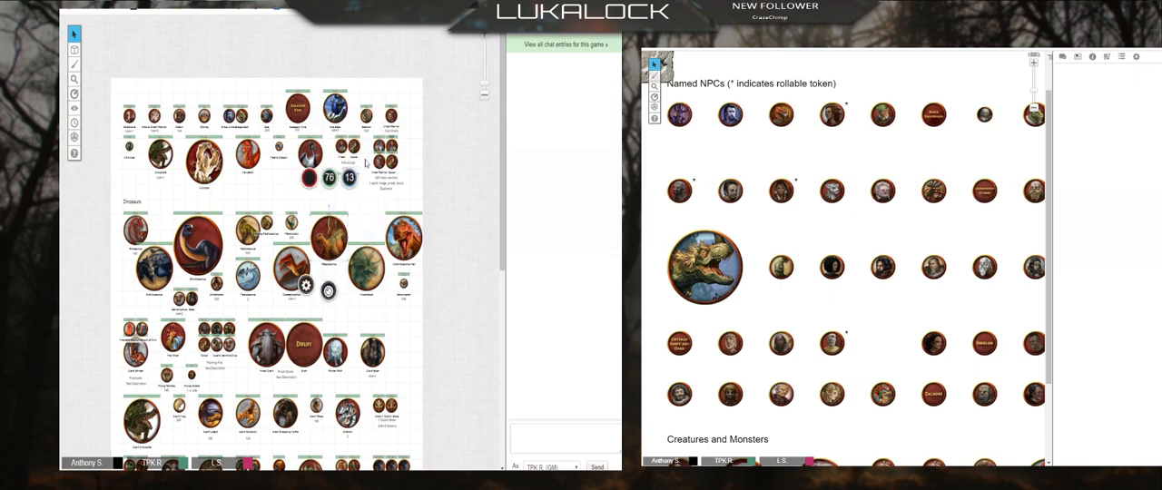
Step: Paste the copied dinosaur token onto the Random Battle Map page and move the Players ribbon to that page
click(466, 25)
click(374, 50)
right_click(234, 210)
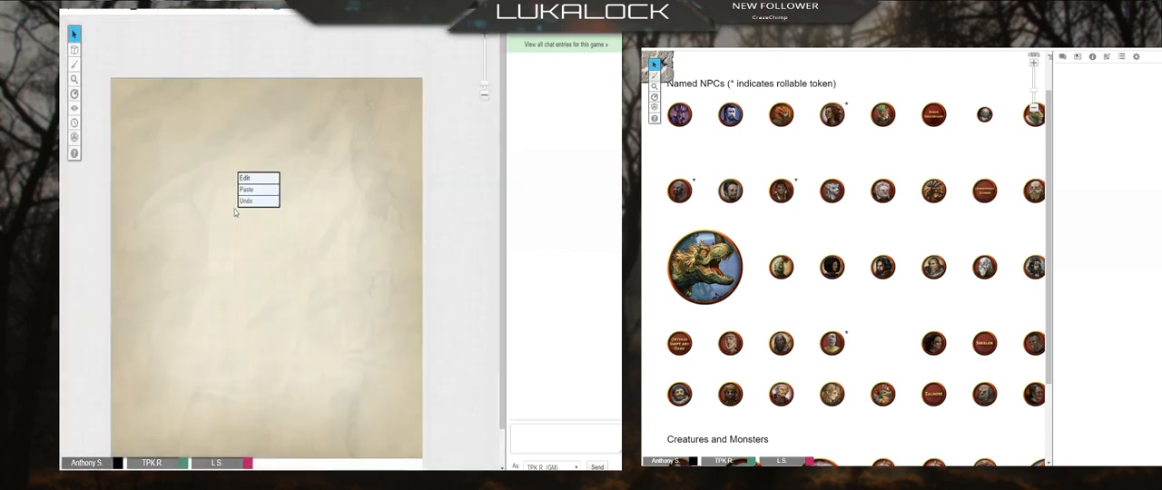
click(264, 192)
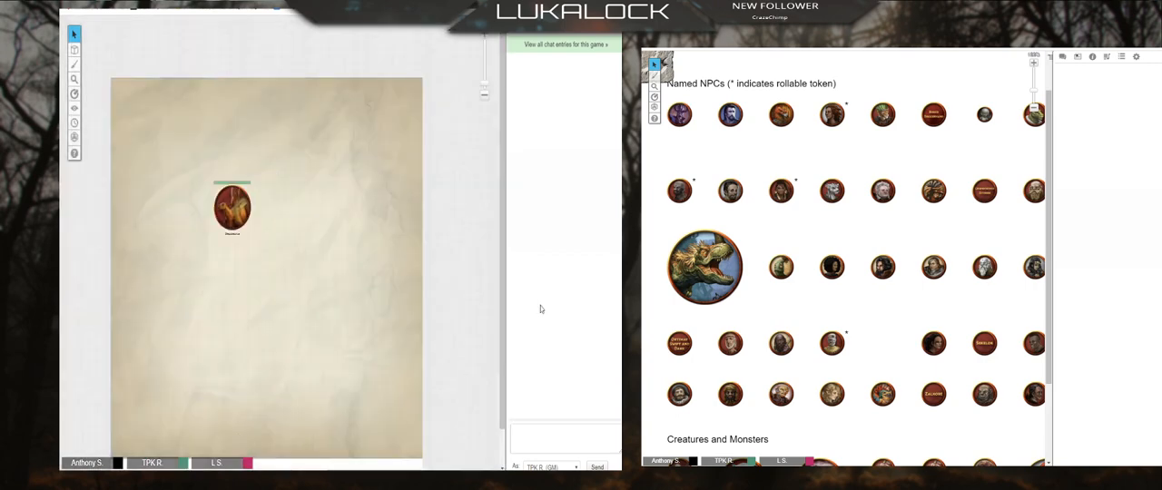
click(466, 25)
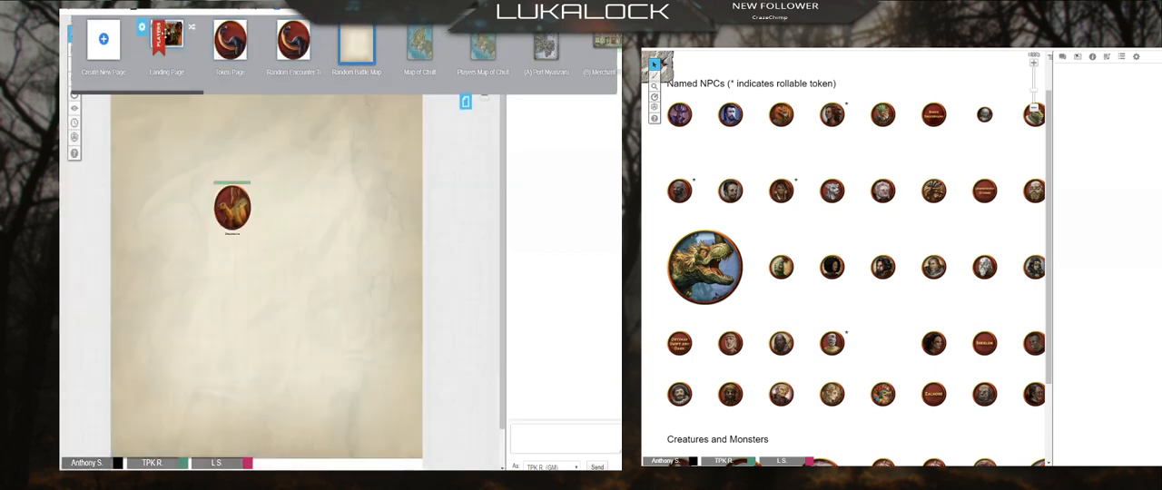
drag(167, 34, 356, 41)
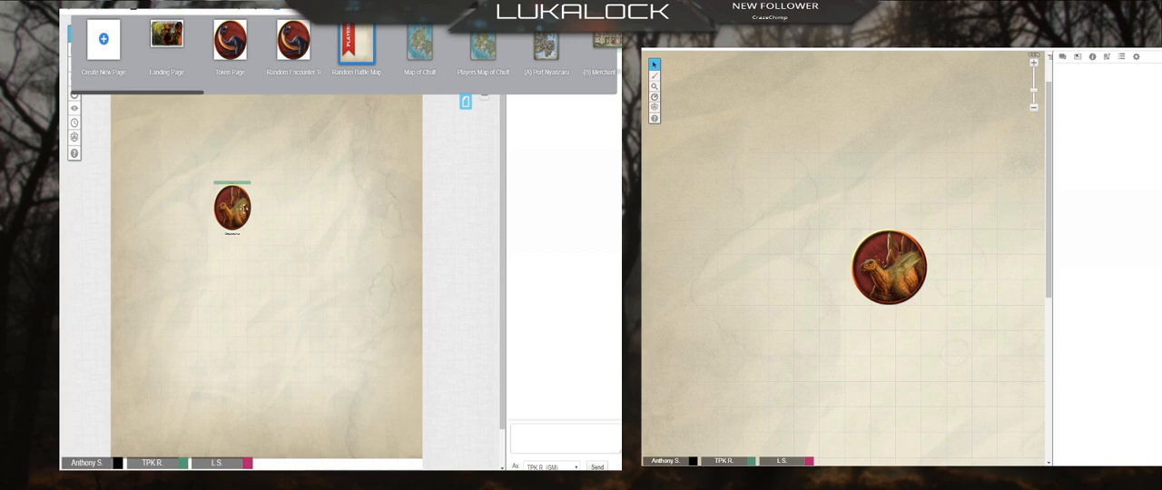
Step: Delete the pasted dinosaur token from the Random Battle Map page and hide the page list
right_click(233, 211)
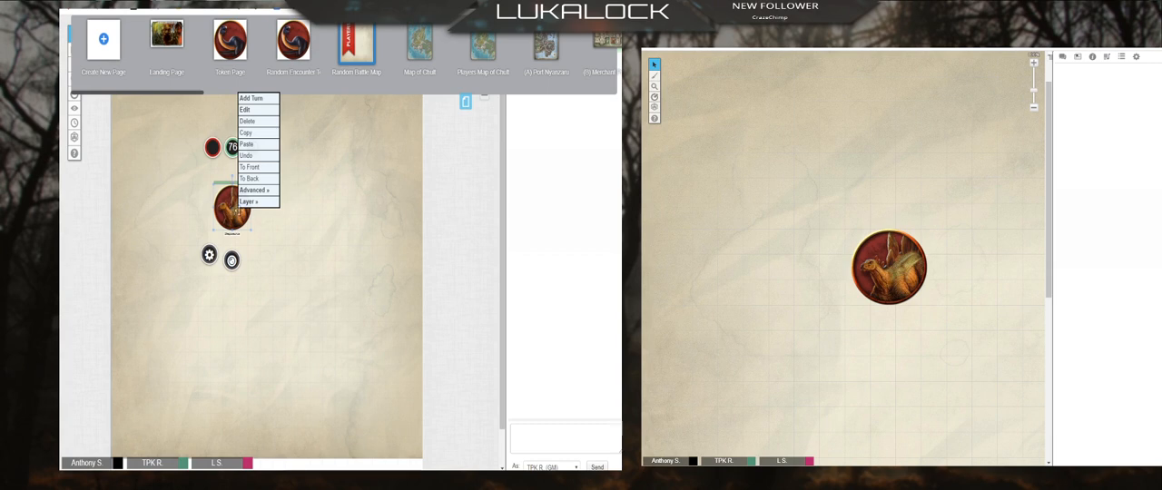
click(259, 130)
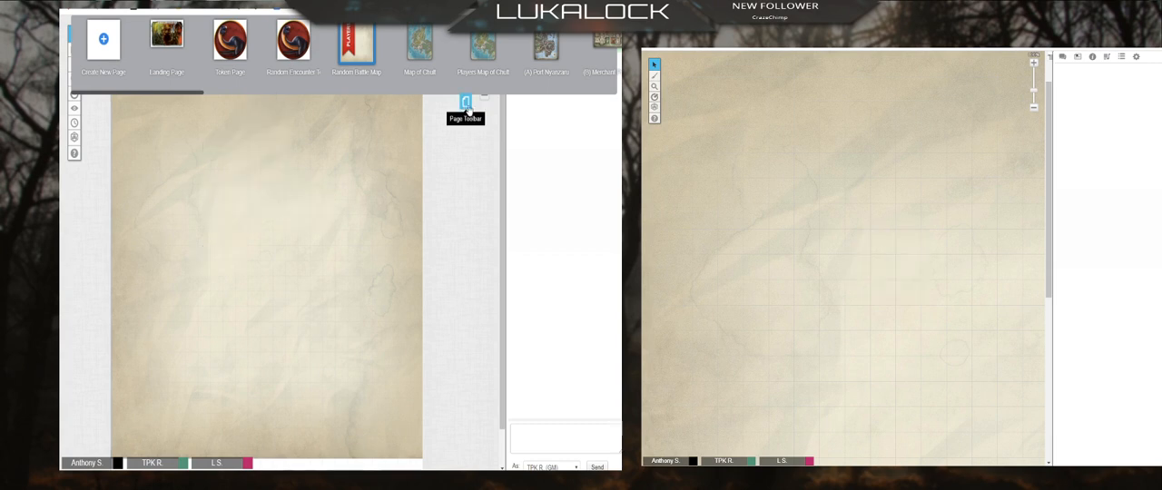
click(465, 102)
Step: Switch the active layer to GM Info Overlay and look through the game's list of pages
mouse_move(77, 51)
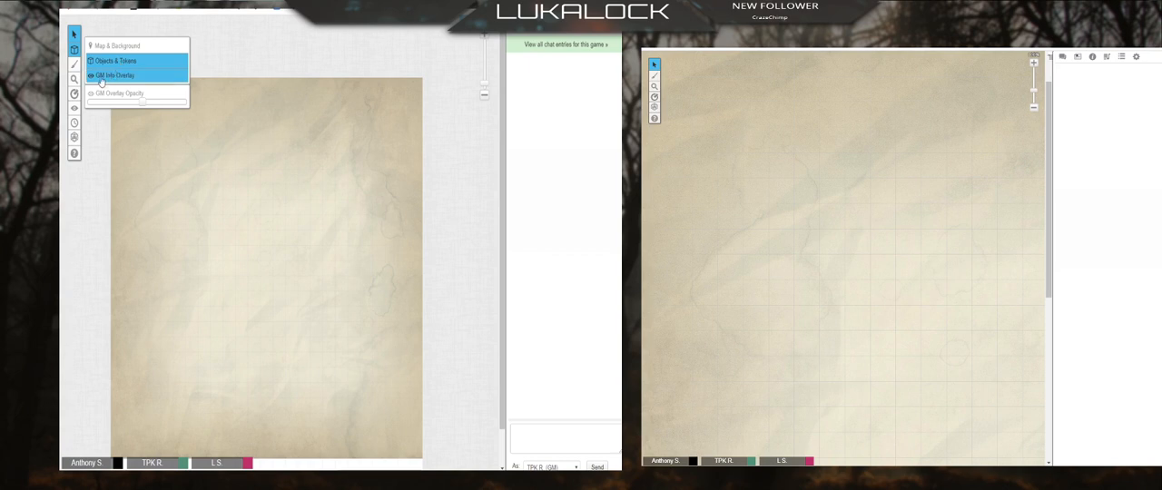
click(101, 80)
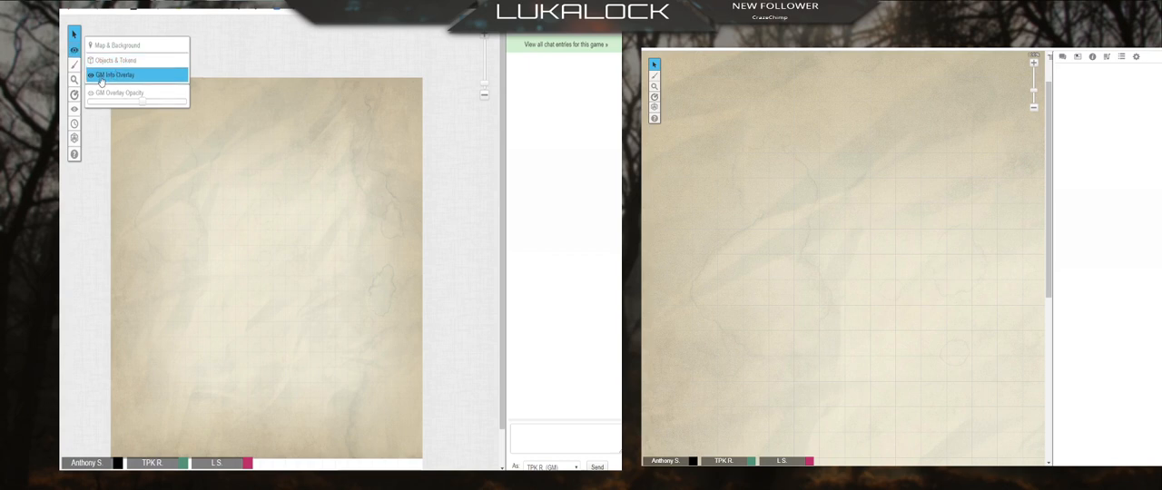
click(465, 23)
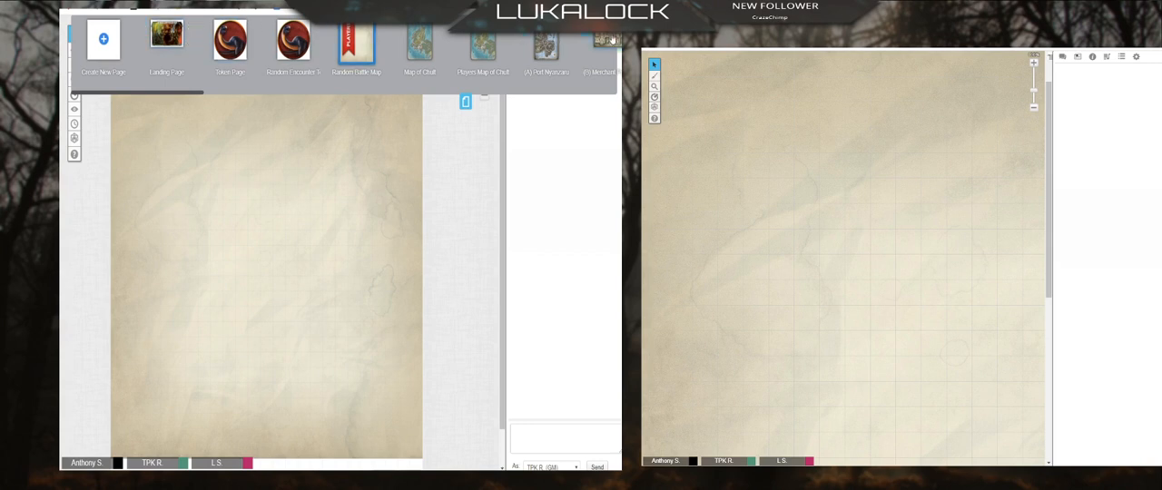
drag(240, 95, 169, 105)
drag(181, 94, 153, 125)
click(466, 102)
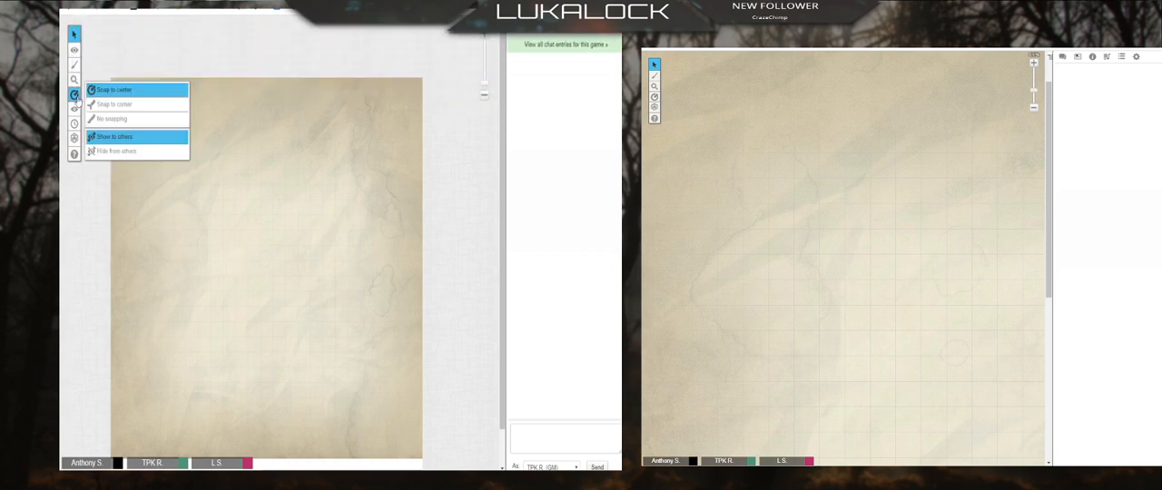
Step: Open the Token Page, switch the active layer to Objects & Tokens and copy the red dinosaur token from the Creatures and Monsters section
mouse_move(74, 52)
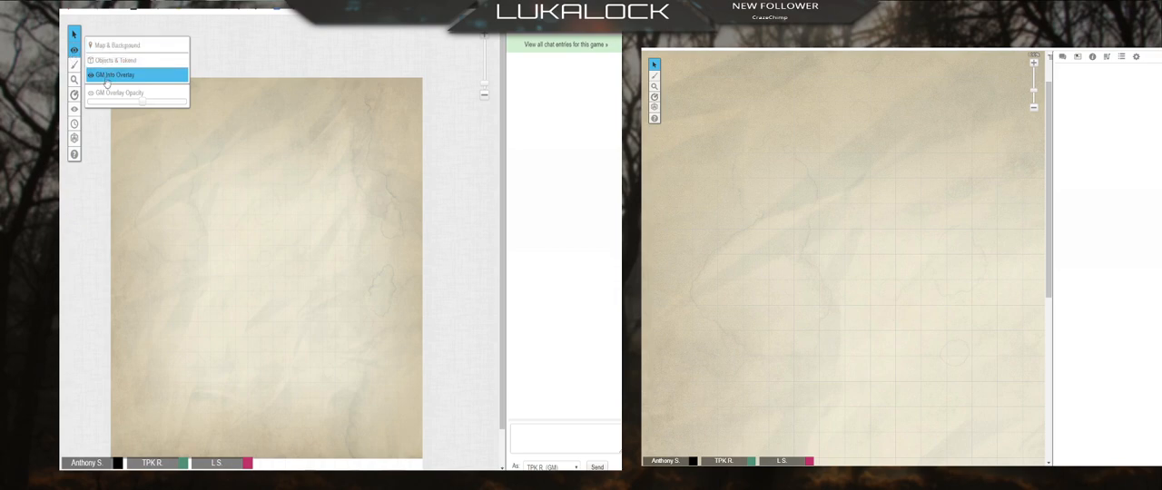
click(463, 38)
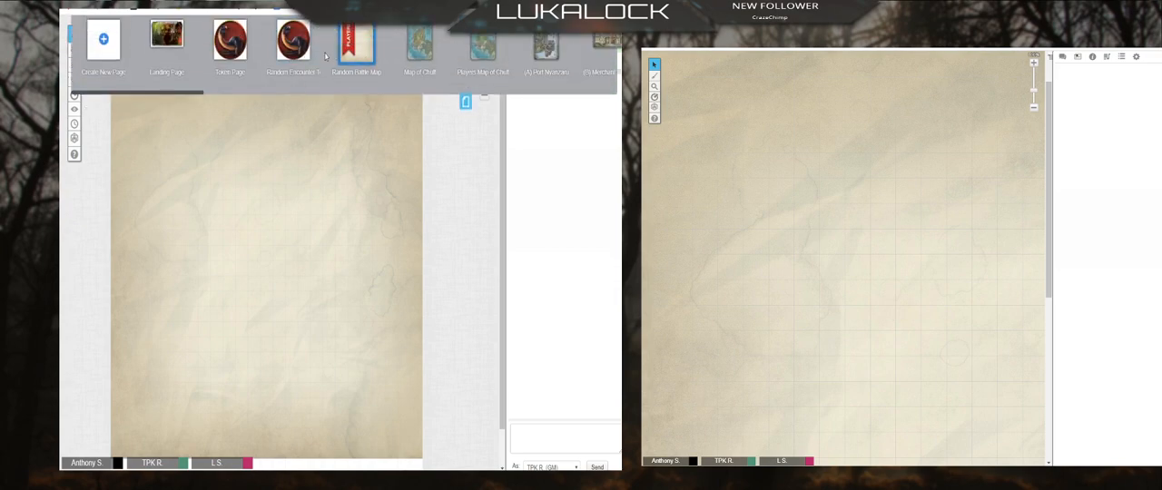
click(237, 51)
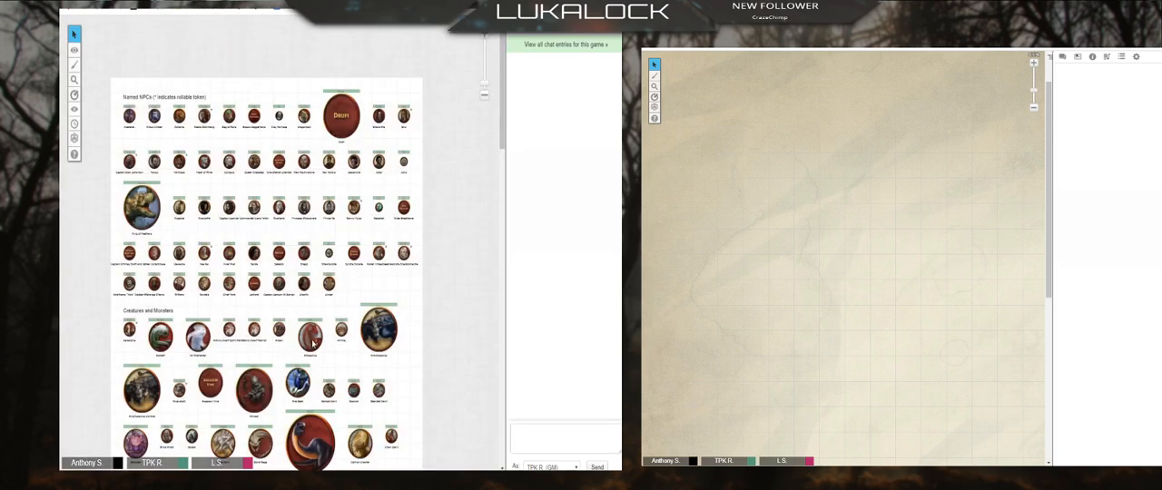
right_click(311, 342)
click(307, 344)
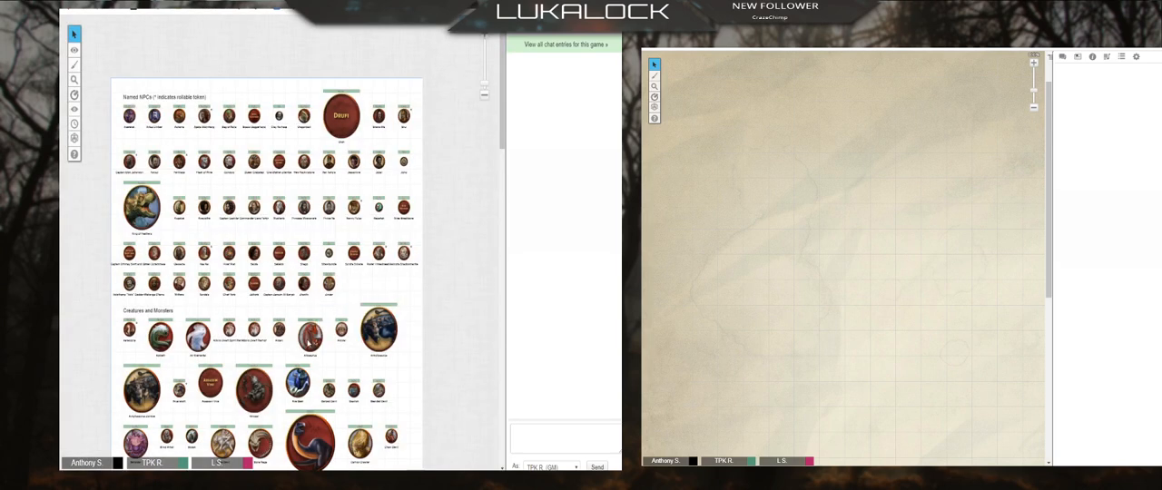
mouse_move(76, 53)
click(106, 63)
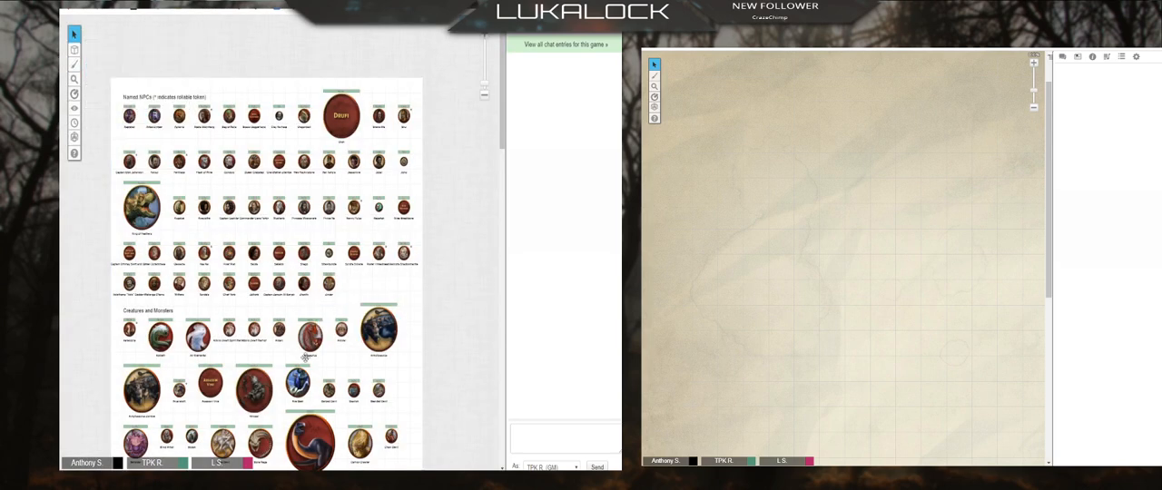
right_click(310, 343)
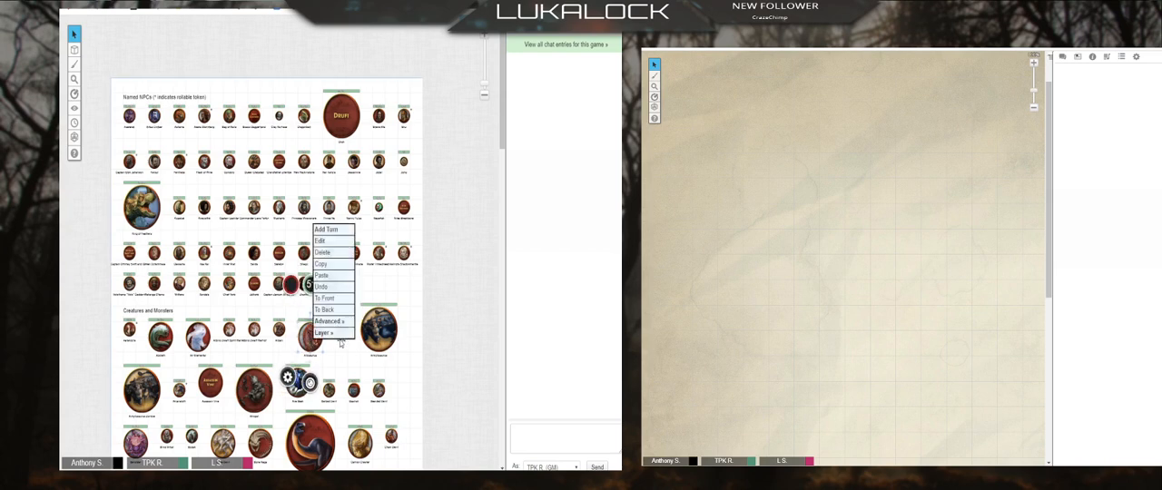
click(334, 266)
Step: Switch the active layer to GM Info Overlay, open the Random Battle Map page and paste the copied dinosaur token there
mouse_move(76, 52)
click(114, 75)
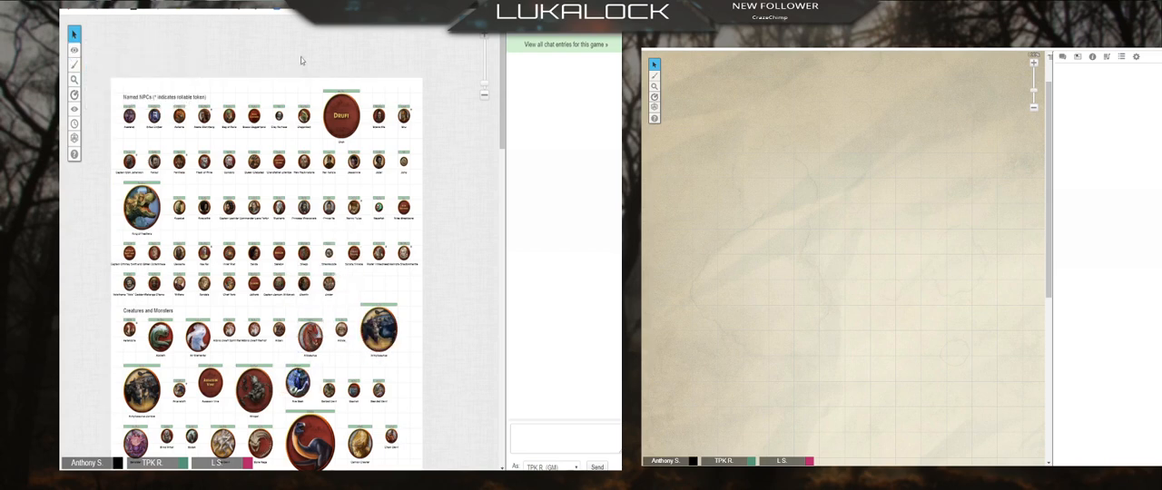
click(466, 38)
click(371, 52)
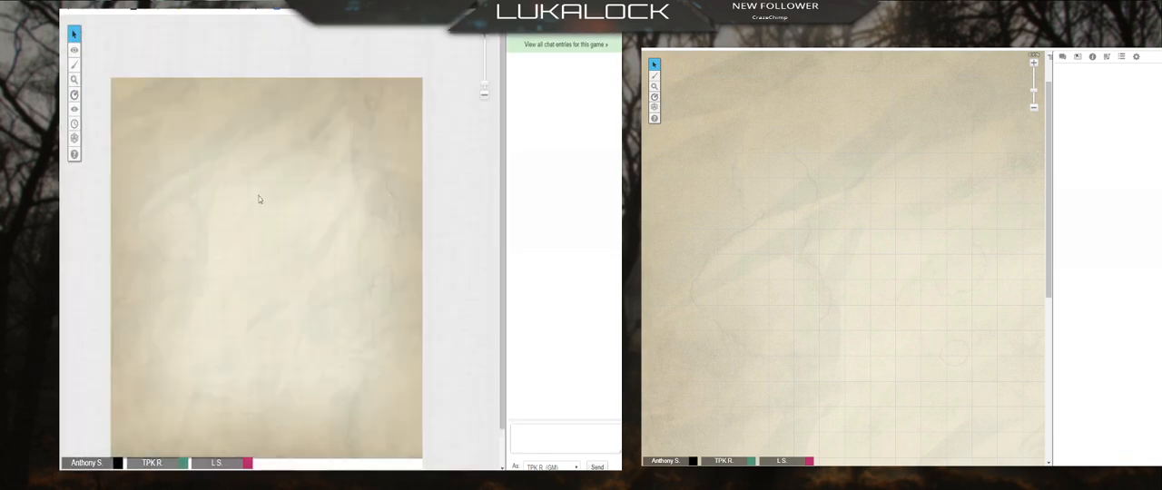
mouse_move(75, 55)
right_click(232, 198)
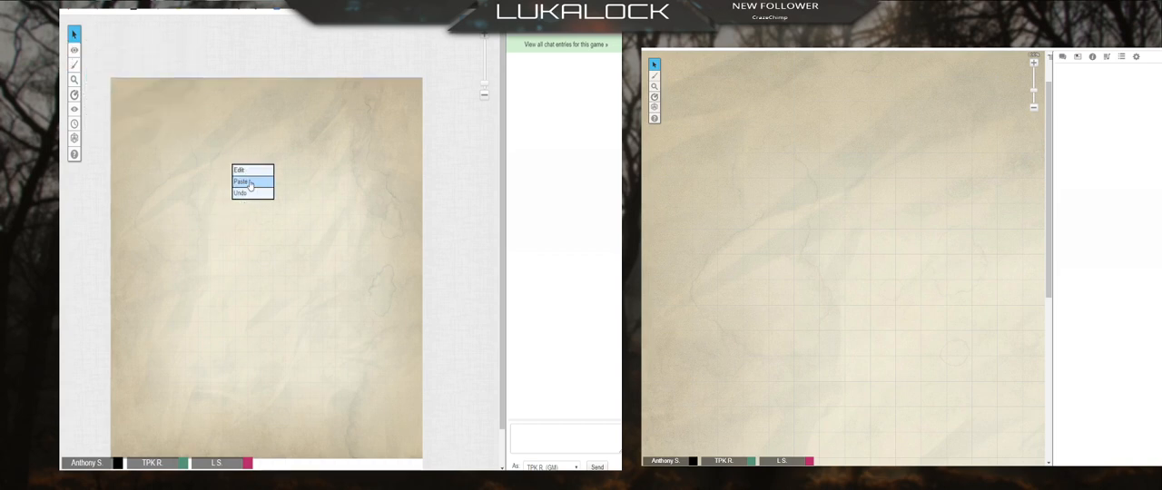
click(245, 182)
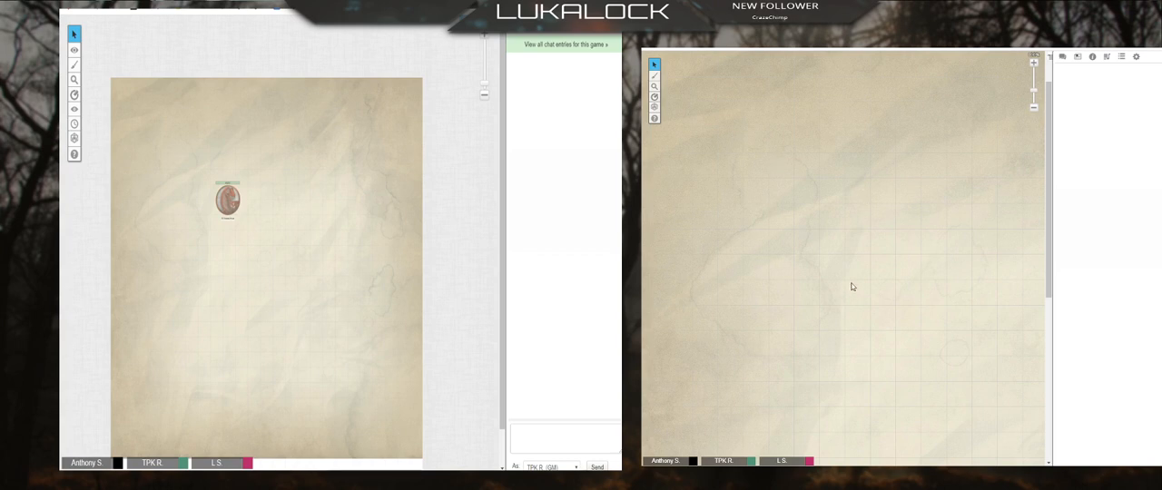
Step: Move the pasted dinosaur token from the GM layer to the Token Layer
drag(166, 136, 418, 409)
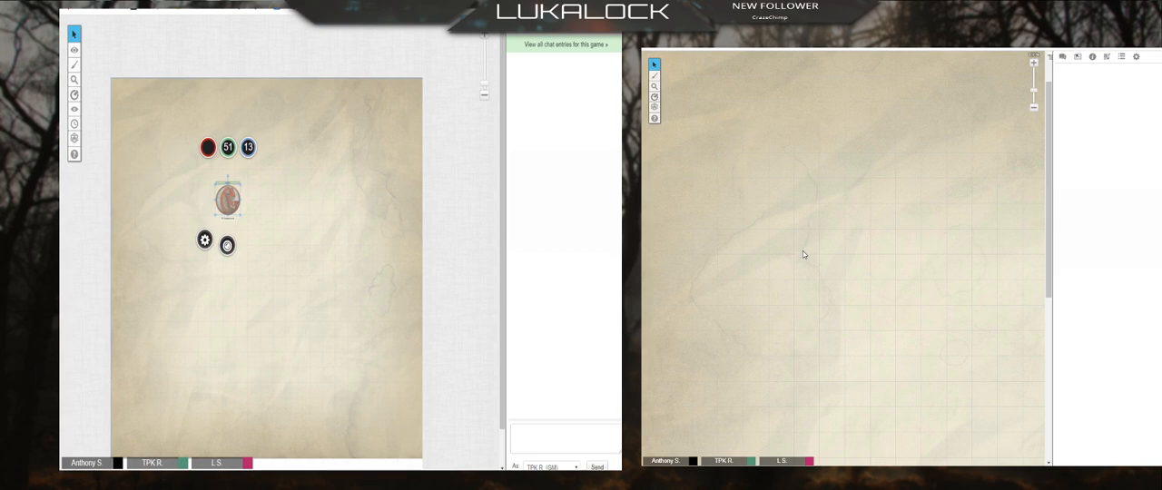
click(427, 239)
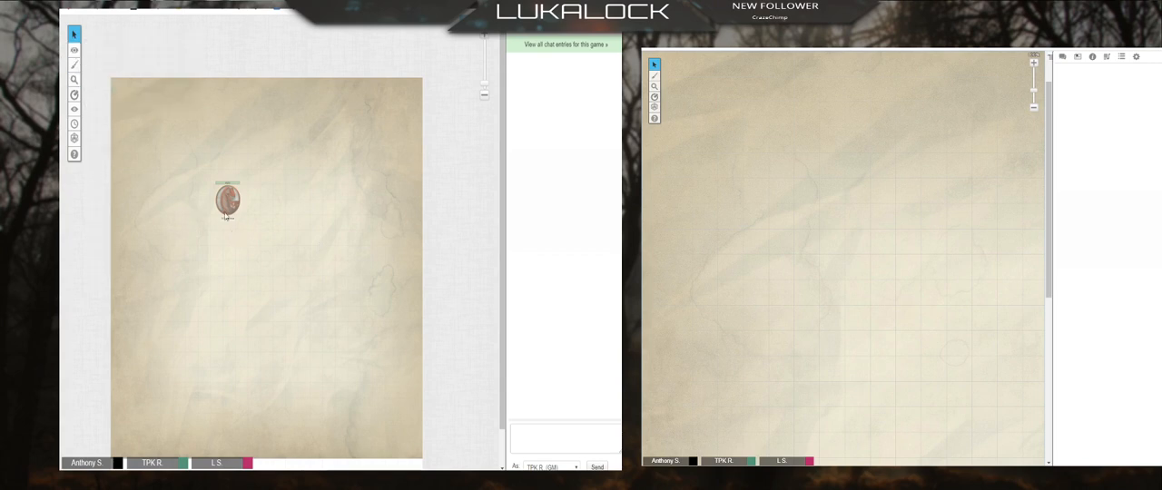
right_click(226, 215)
mouse_move(250, 189)
click(296, 199)
Step: Switch the active layer to Objects & Tokens and assign the dinosaur token to the Token Layer
right_click(232, 197)
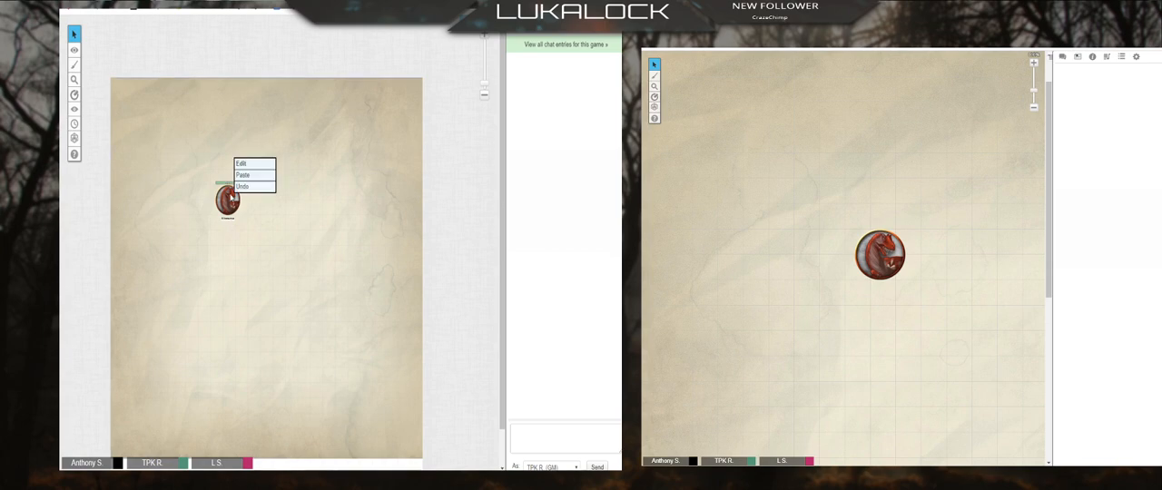
mouse_move(74, 49)
click(118, 61)
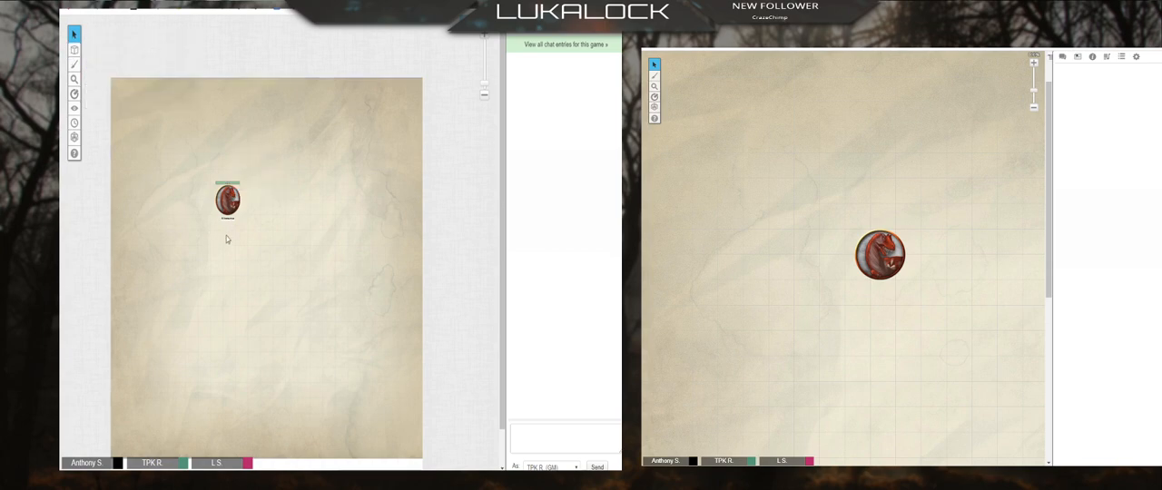
right_click(233, 200)
mouse_move(254, 188)
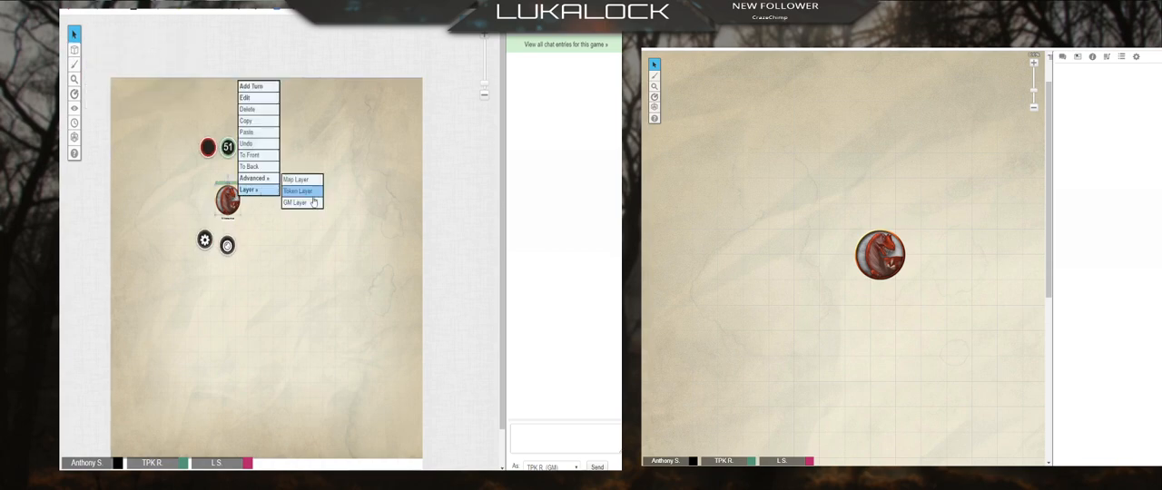
click(308, 191)
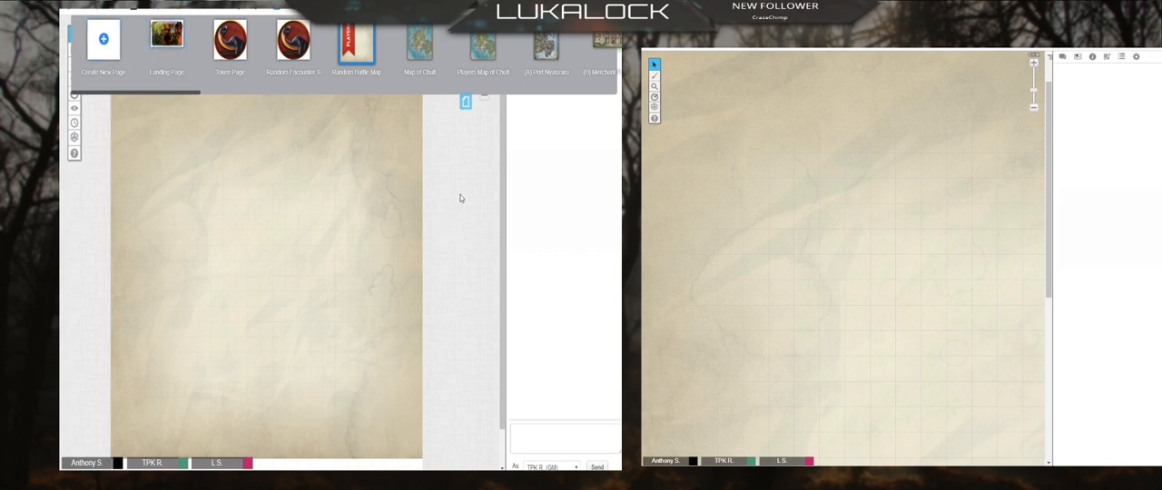
Step: Move the untitled page from the end of the page list to directly after Random Battle Map
drag(135, 92, 590, 62)
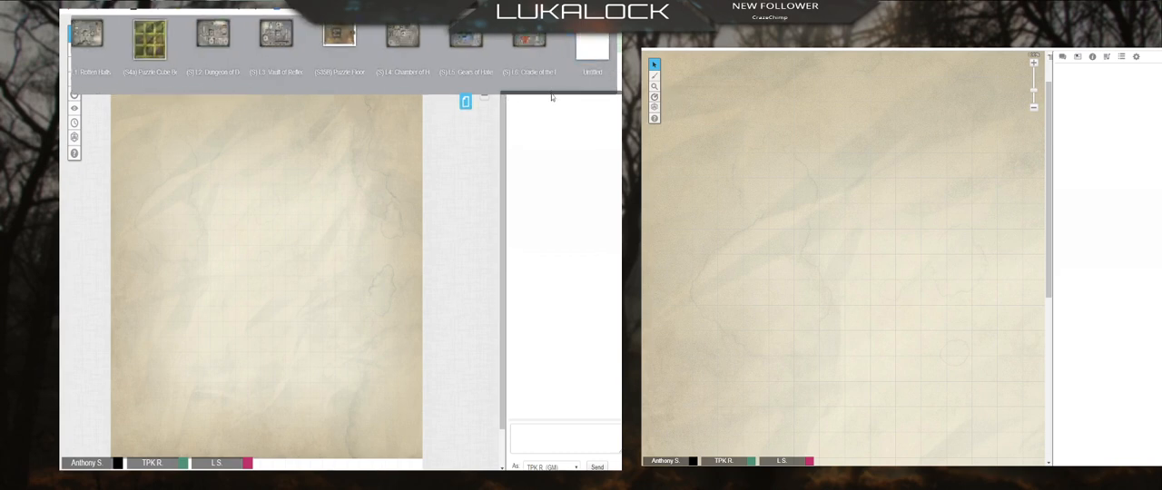
drag(551, 95, 581, 91)
drag(596, 48, 430, 77)
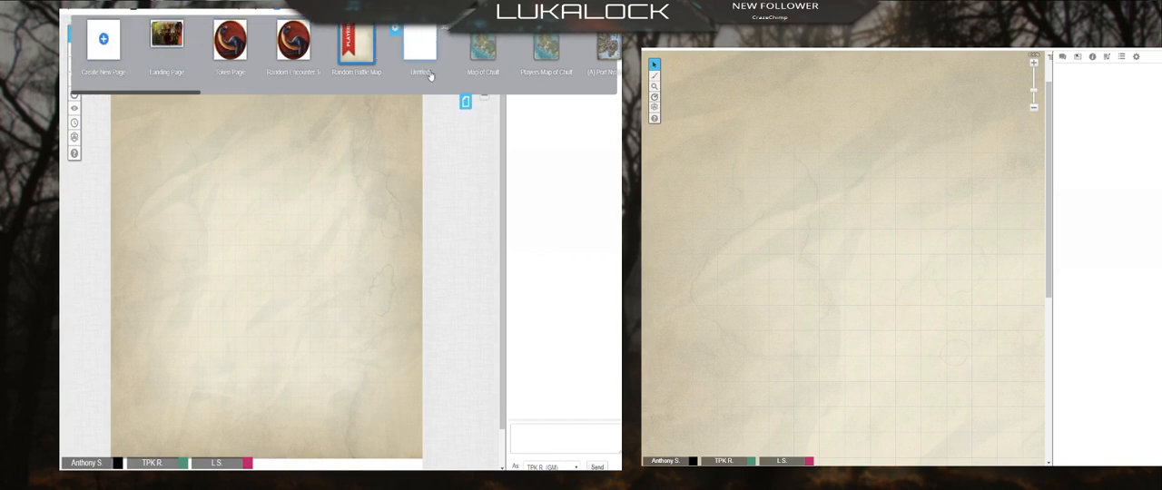
Step: Rename the untitled page as Random Forest Glen and open it
click(419, 71)
key(BackSpace)
key(BackSpace)
key(BackSpace)
key(BackSpace)
key(BackSpace)
key(BackSpace)
key(BackSpace)
key(BackSpace)
text(Random Enco)
key(BackSpace)
key(BackSpace)
key(BackSpace)
key(BackSpace)
key(BackSpace)
key(BackSpace)
key(BackSpace)
key(BackSpace)
key(BackSpace)
key(BackSpace)
key(BackSpace)
key(BackSpace)
key(BackSpace)
key(BackSpace)
key(BackSpace)
text(Forest Glen)
key(Return)
click(412, 40)
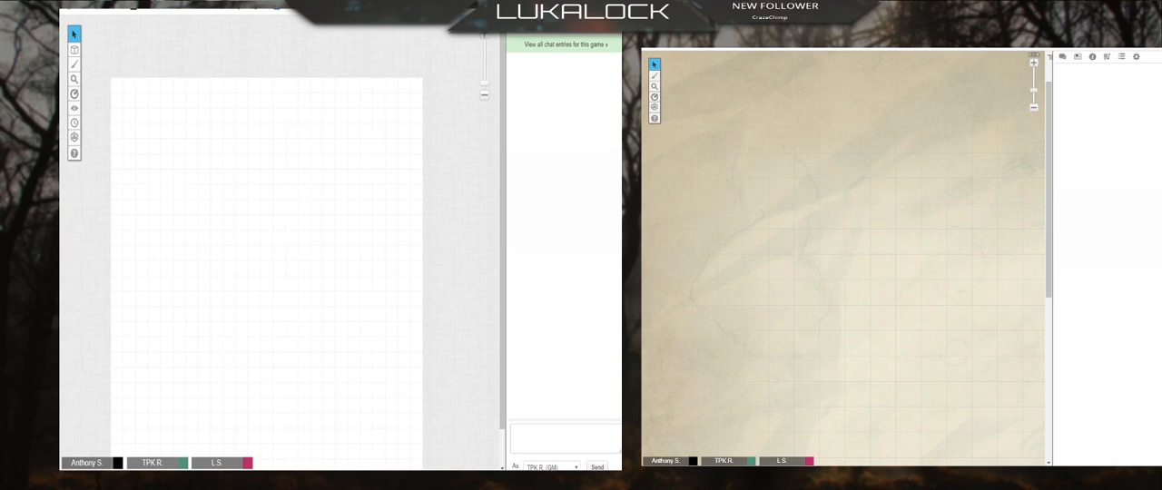
Step: Upload forest glade.jpg to My Library and place the image near the top of the blank page
click(536, 18)
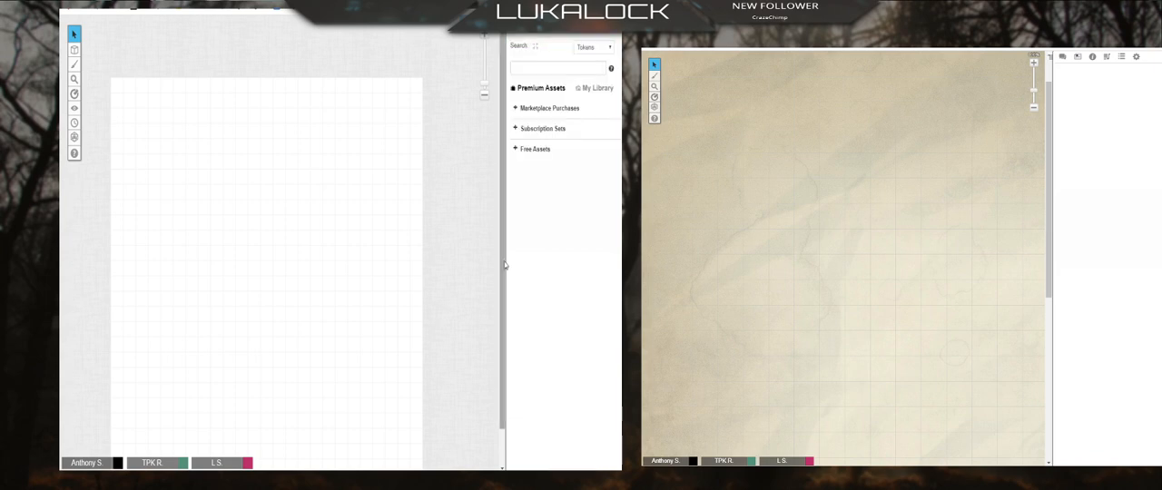
click(597, 89)
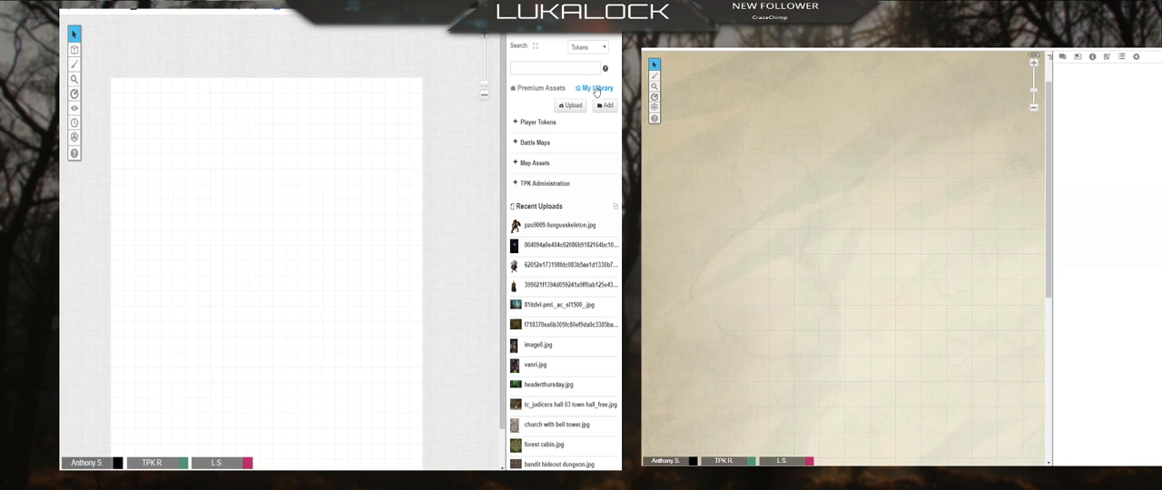
click(571, 105)
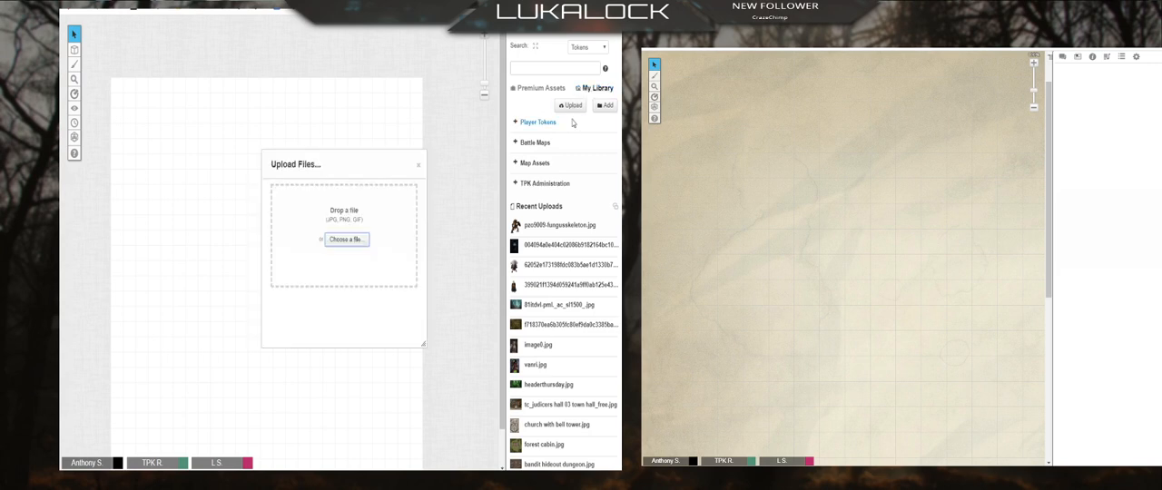
click(359, 244)
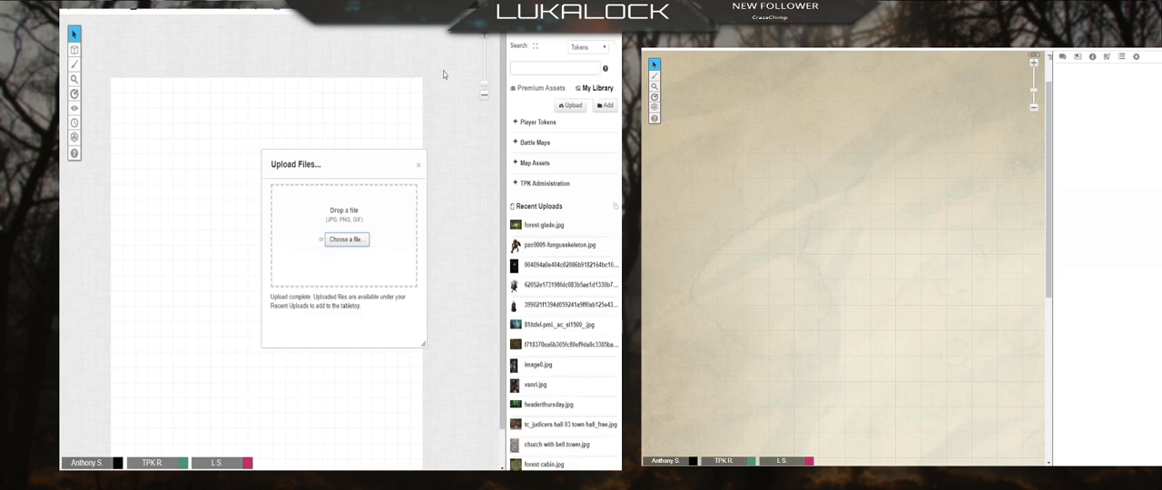
click(418, 165)
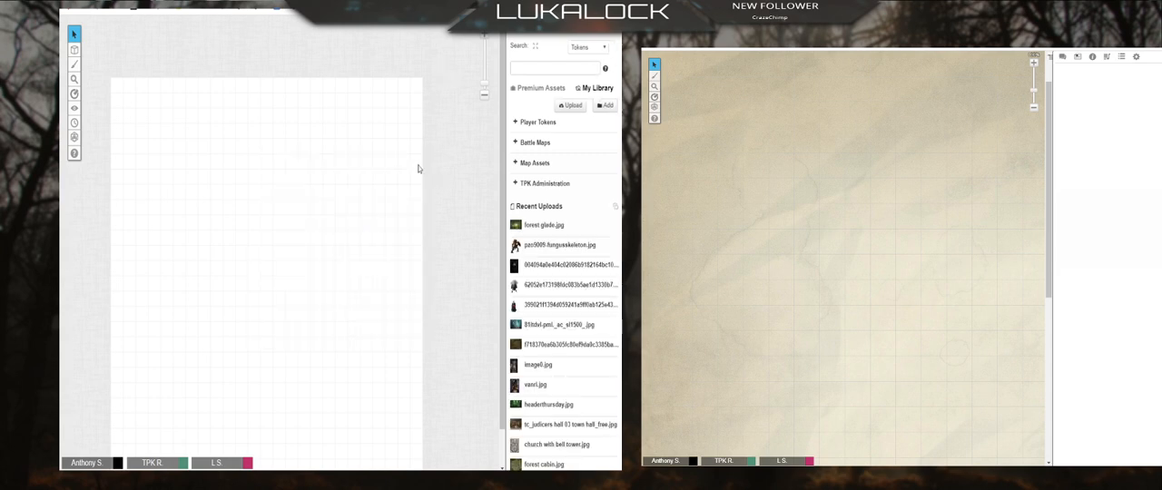
drag(535, 225, 188, 122)
Step: File forest glade.jpg in the Outdoors folder under Battle Maps and collapse both folders
click(535, 142)
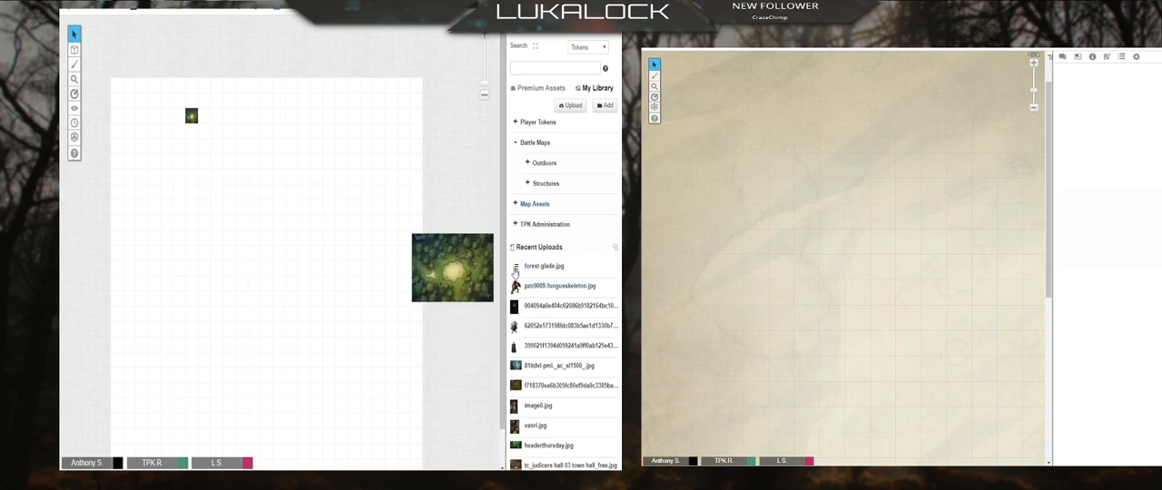
click(528, 167)
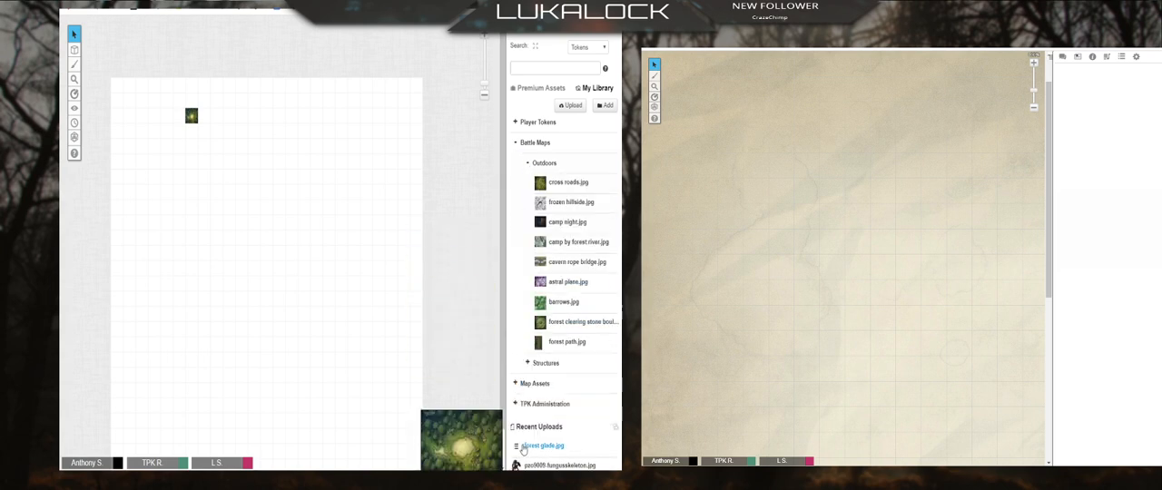
drag(516, 442, 557, 209)
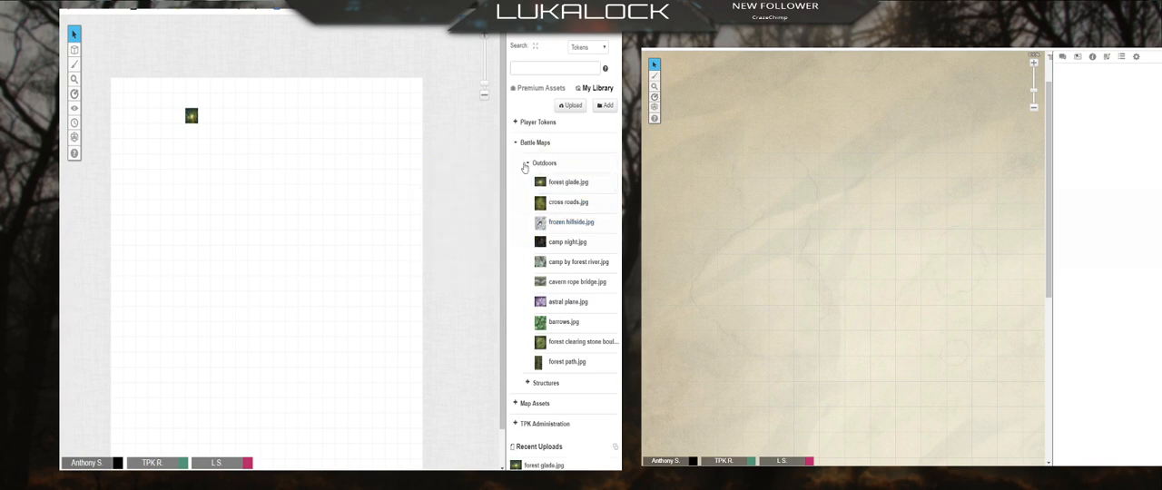
click(526, 167)
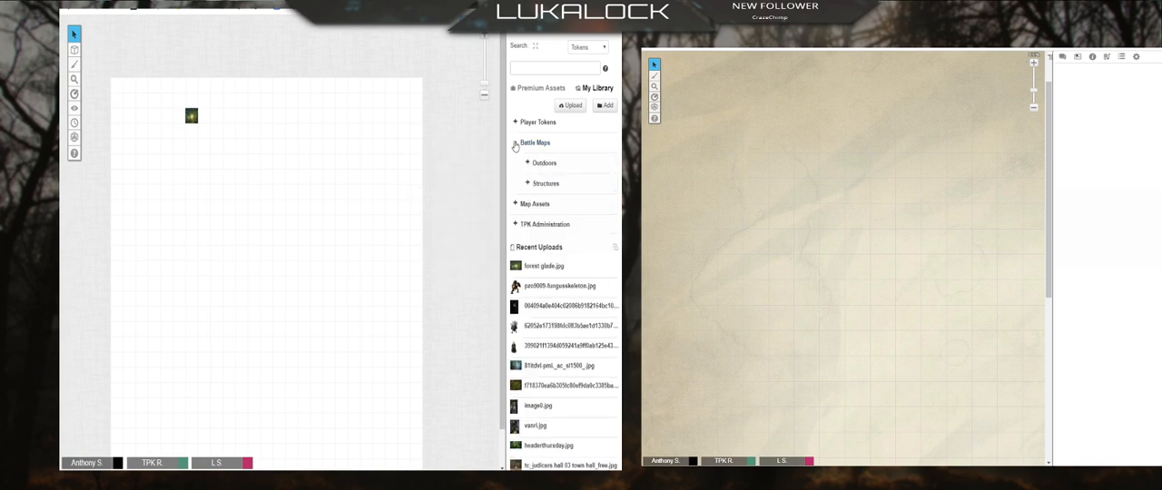
click(517, 143)
Step: Move the forest glade image to the Map Layer and switch the active layer to Map & Background
click(190, 116)
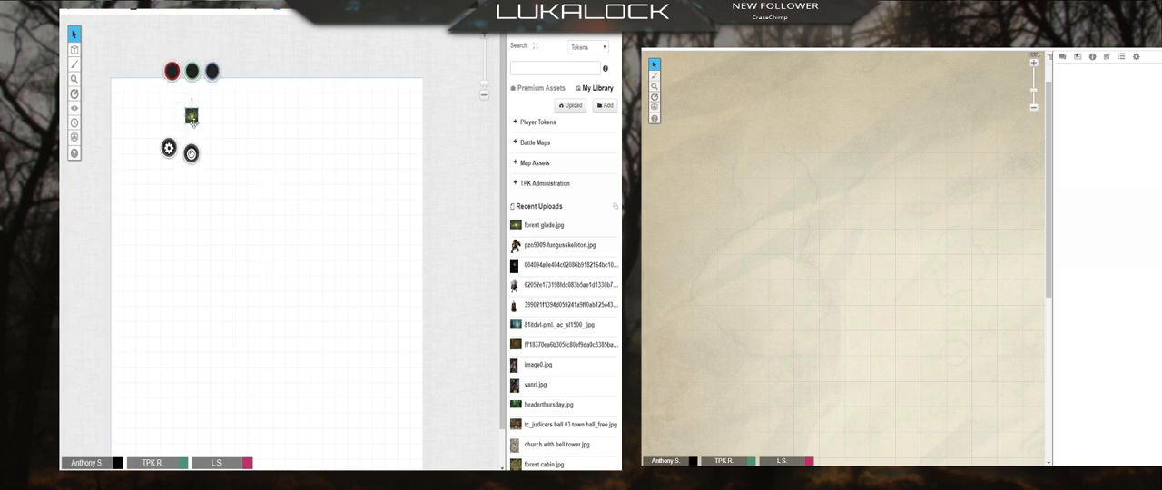
mouse_move(73, 50)
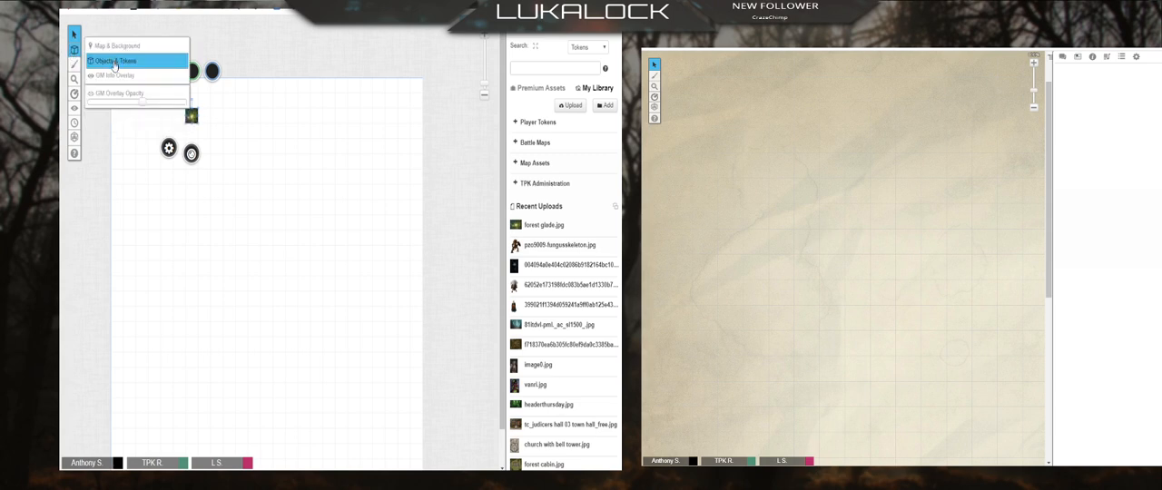
click(121, 61)
right_click(191, 115)
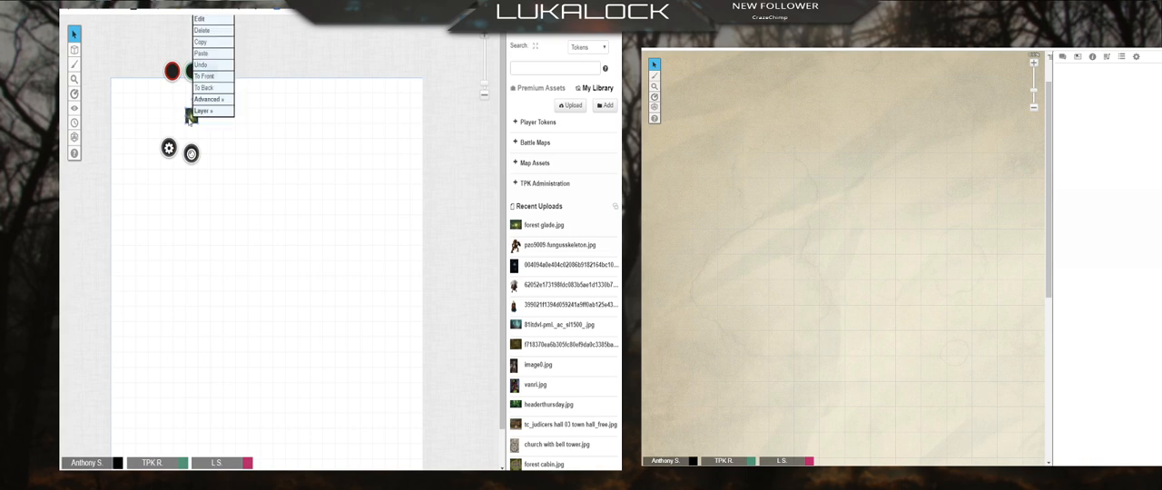
mouse_move(212, 111)
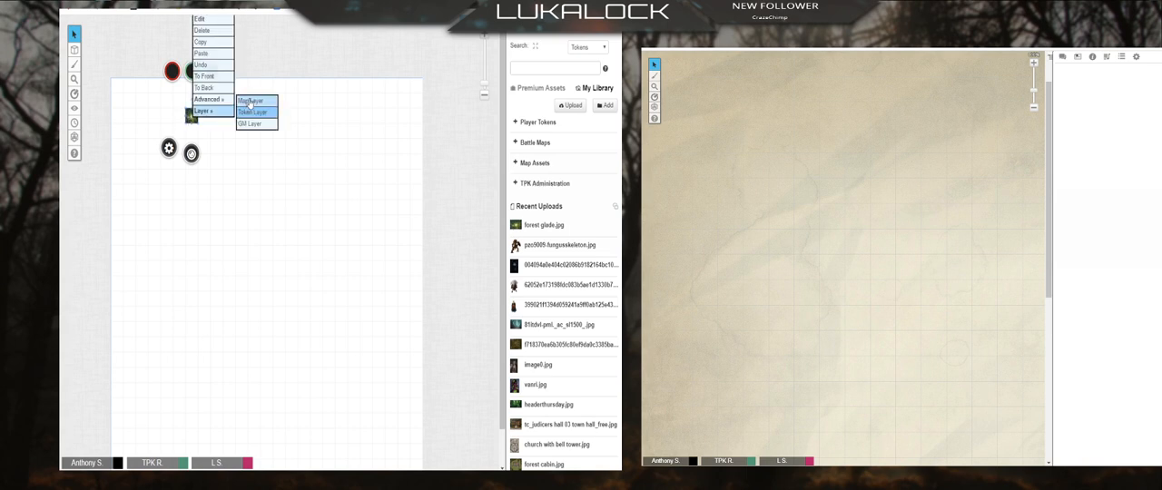
click(249, 101)
mouse_move(74, 49)
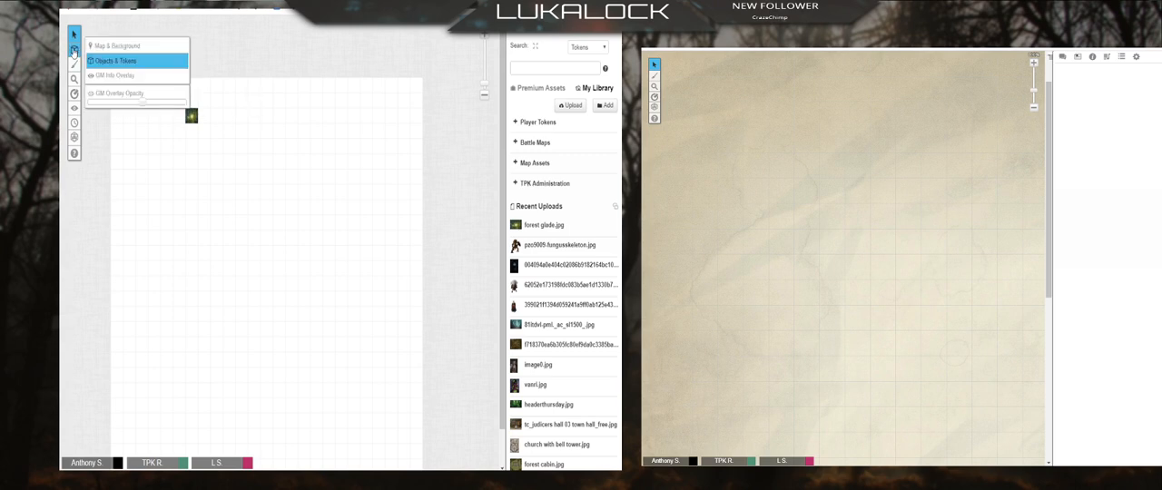
click(117, 46)
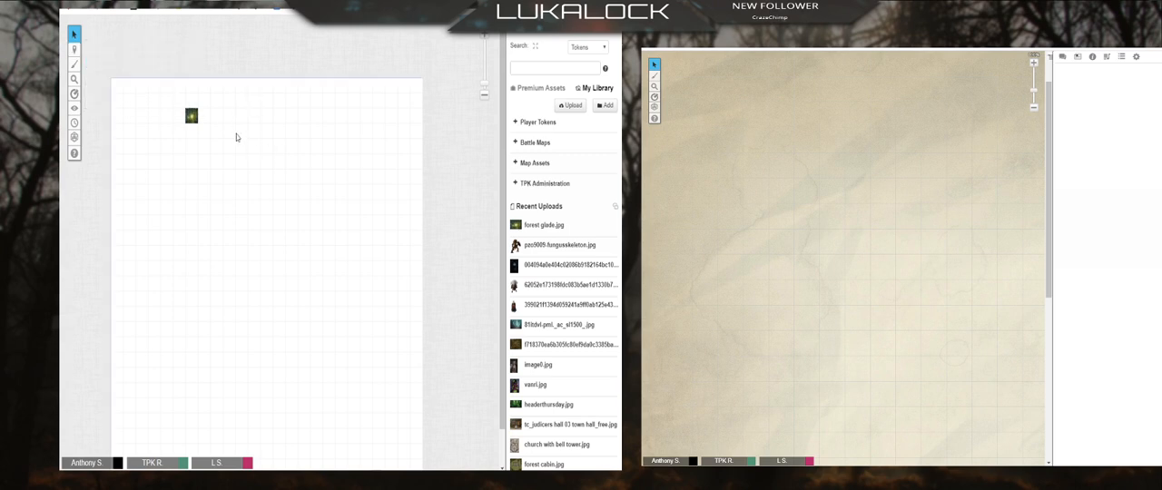
Step: Enlarge the forest glade image so it covers most of the upper page
click(193, 118)
drag(199, 124, 400, 416)
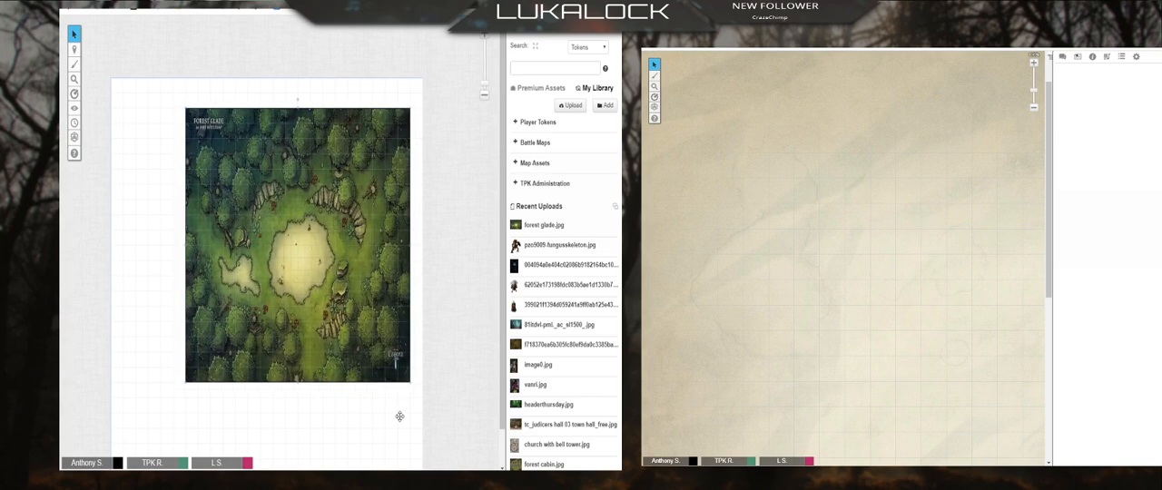
Step: Align the forest glade map to the page grid by marking a 3 x 3 cell box inside the clearing
click(484, 41)
click(484, 41)
click(484, 41)
click(484, 41)
click(484, 41)
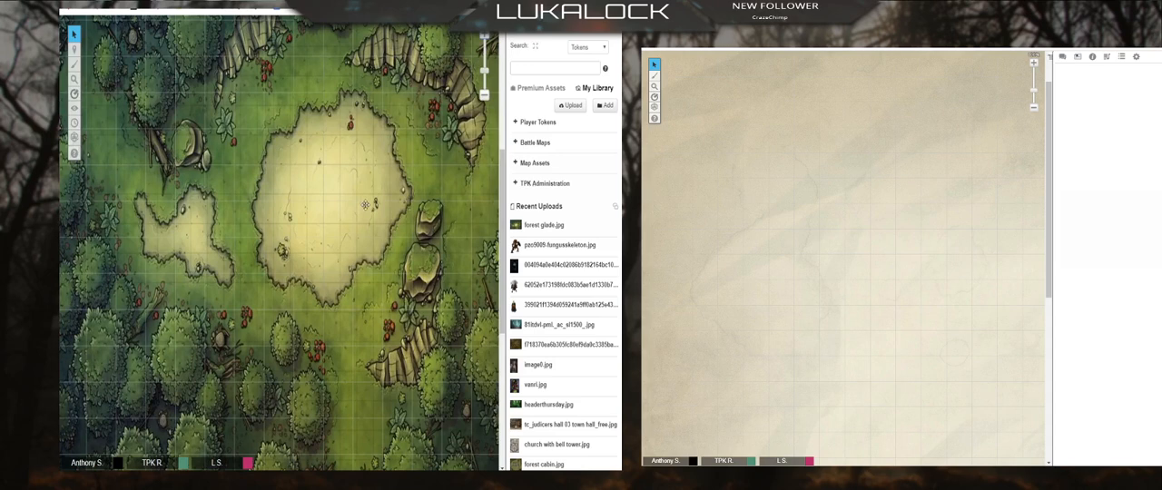
right_click(312, 154)
mouse_move(323, 147)
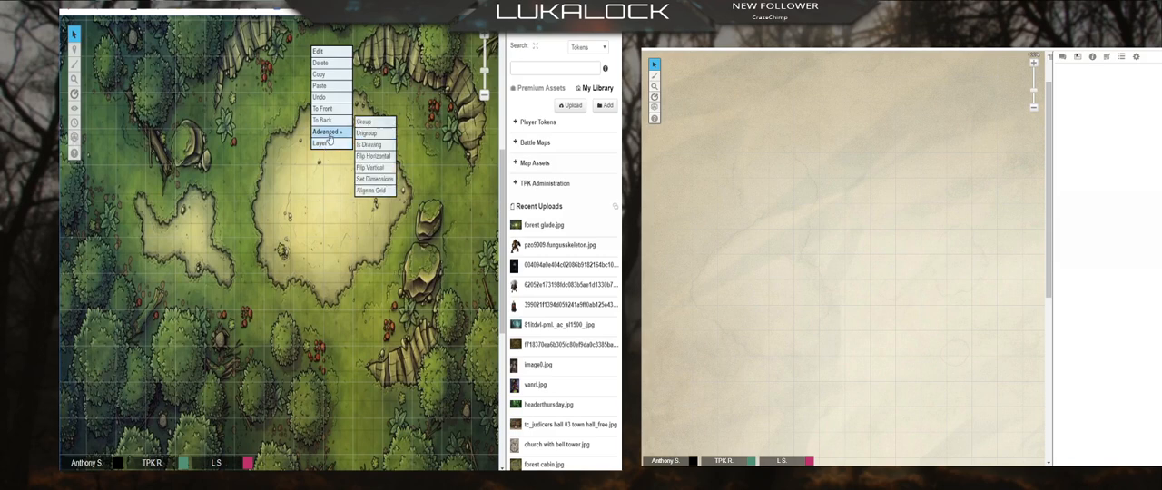
click(377, 194)
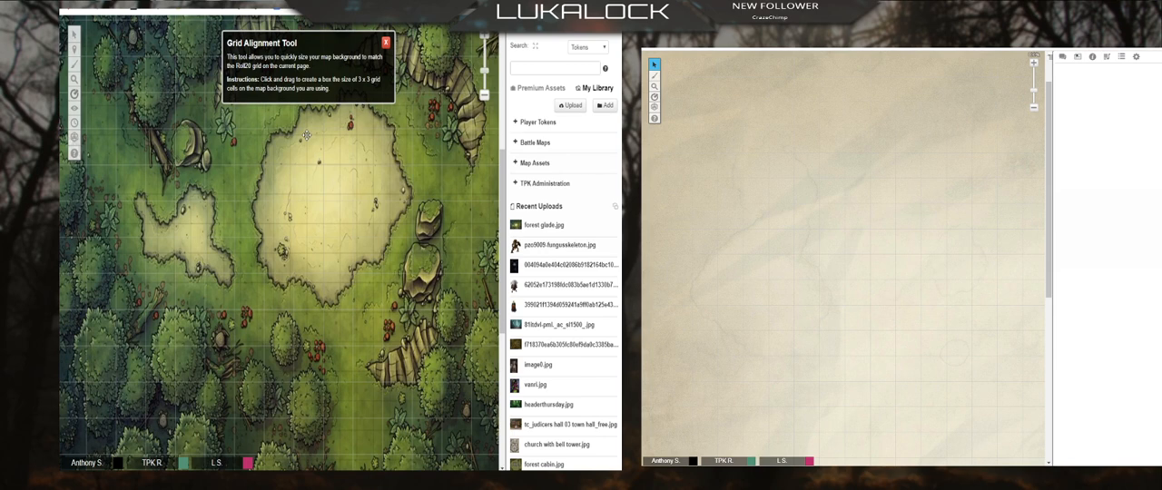
drag(307, 135, 356, 223)
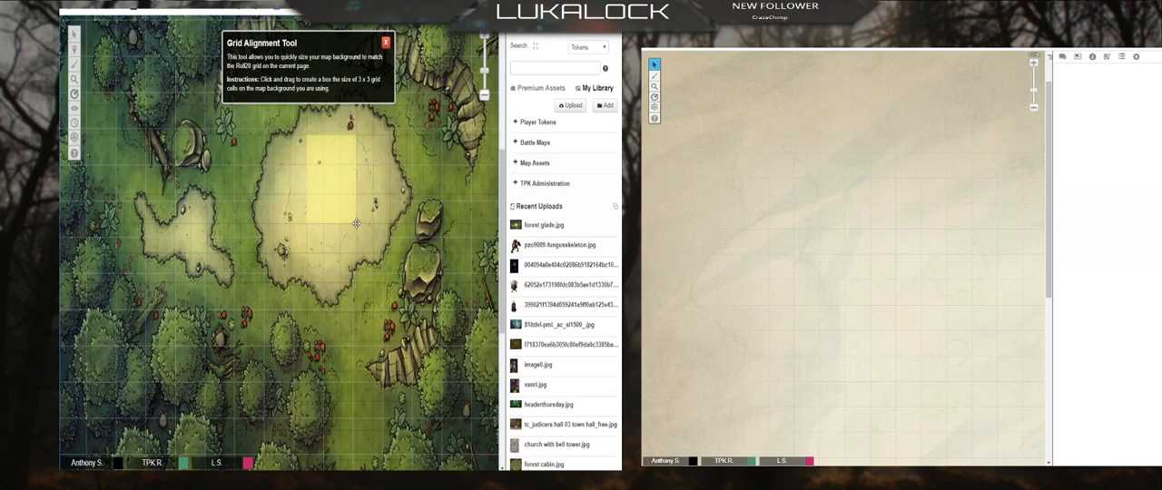
drag(356, 223, 357, 227)
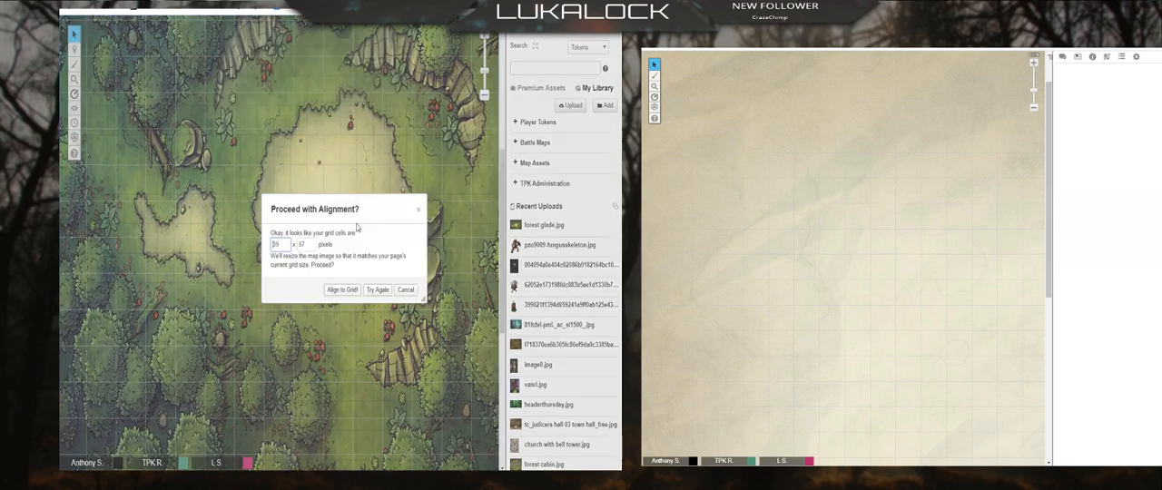
click(343, 289)
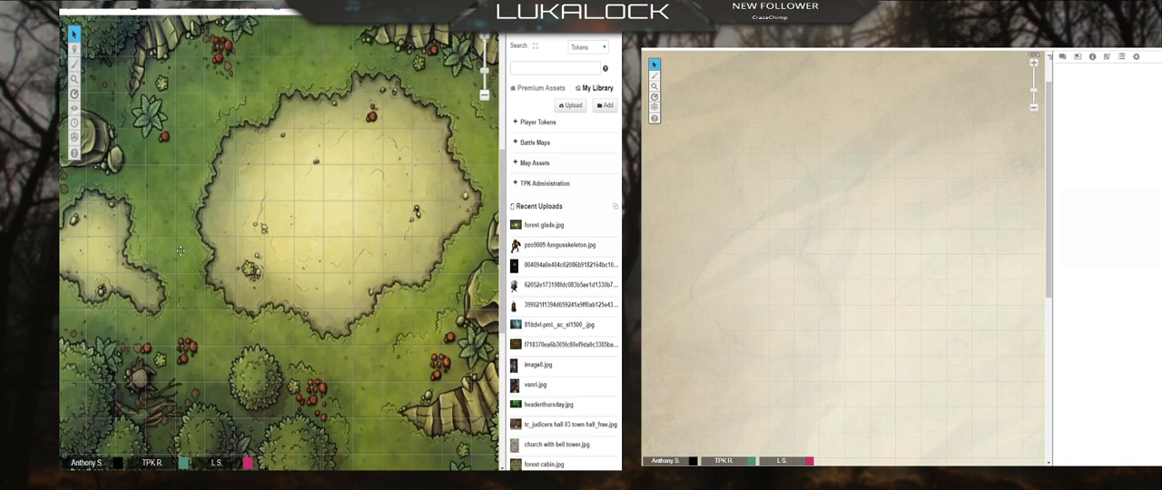
click(485, 97)
click(485, 97)
click(485, 97)
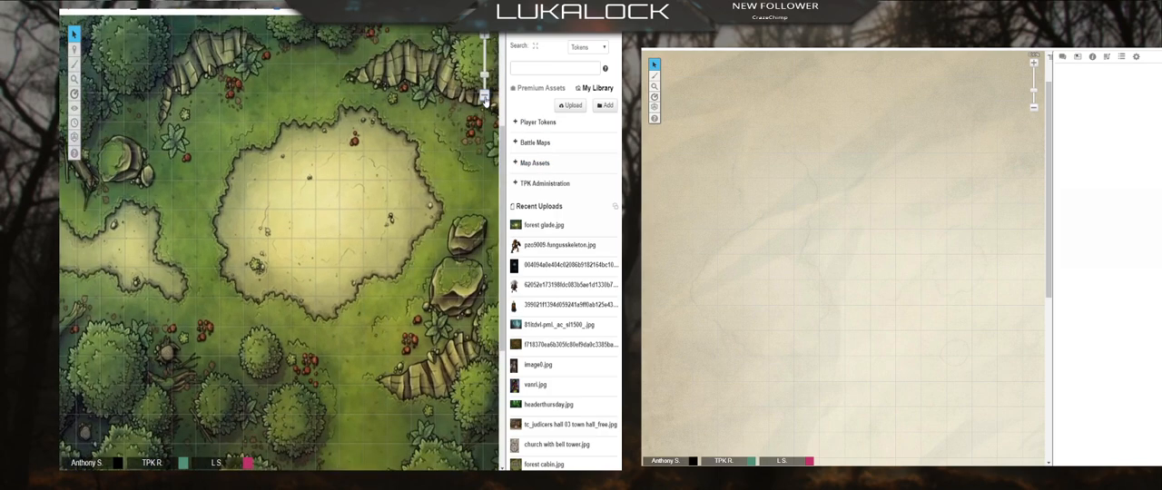
click(484, 97)
click(485, 98)
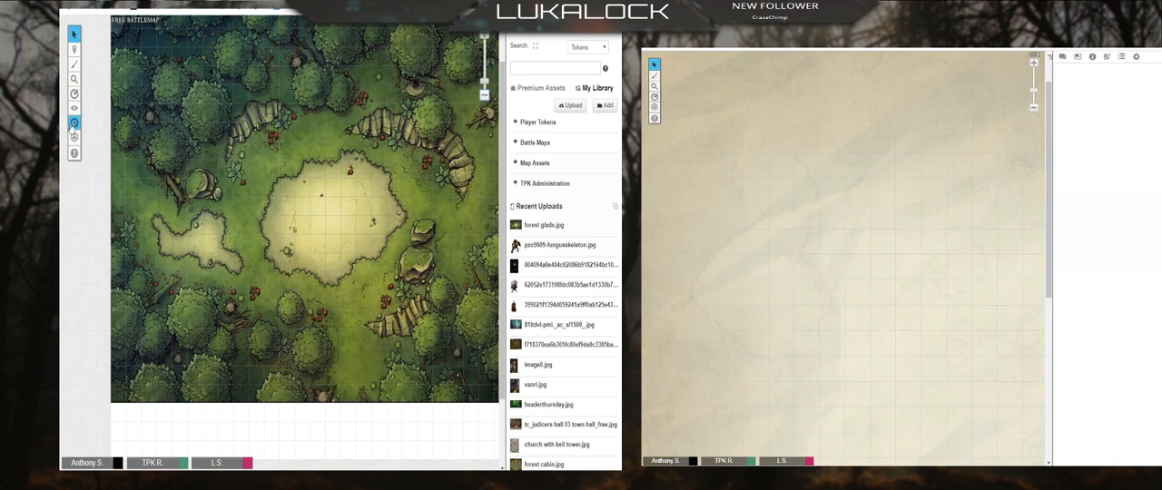
Step: Review the page size, scale, grid and fog of war options in the forest glade page's settings
click(74, 95)
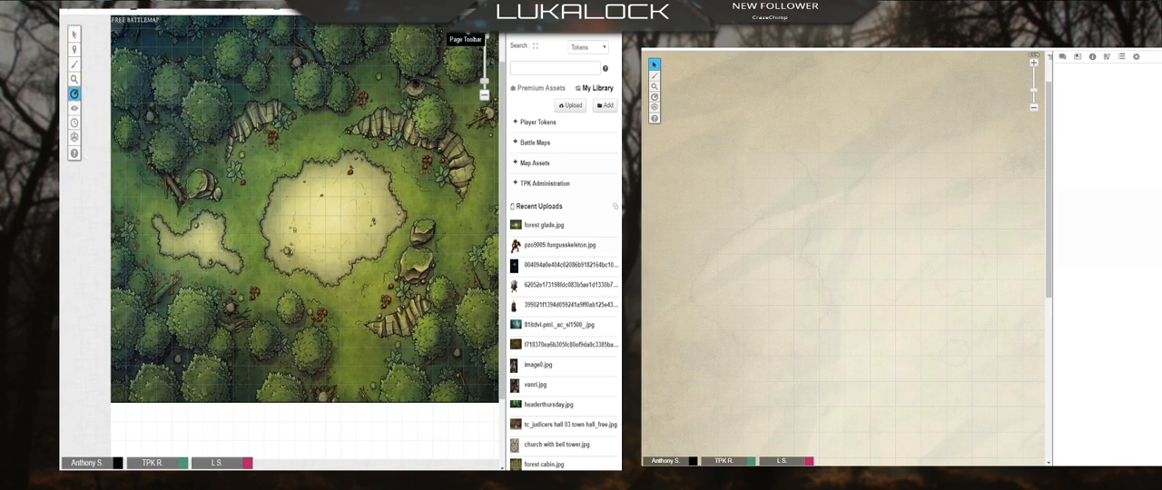
click(466, 39)
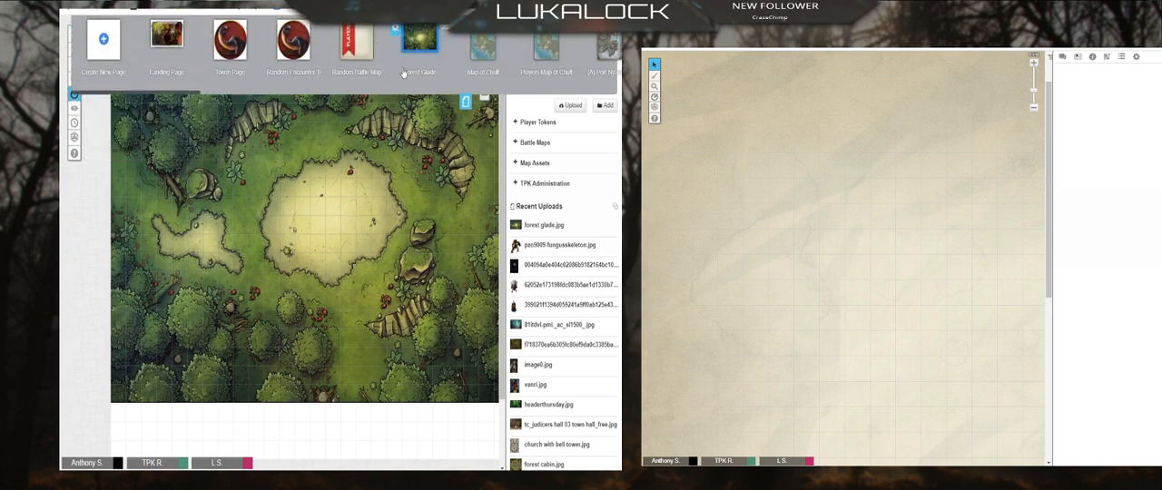
click(466, 101)
click(466, 39)
mouse_move(396, 36)
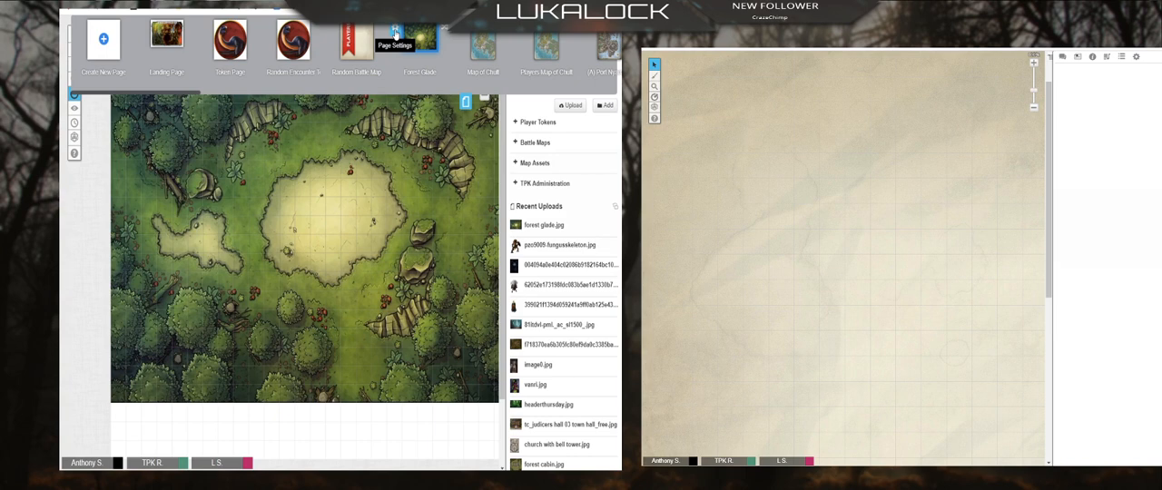
click(396, 34)
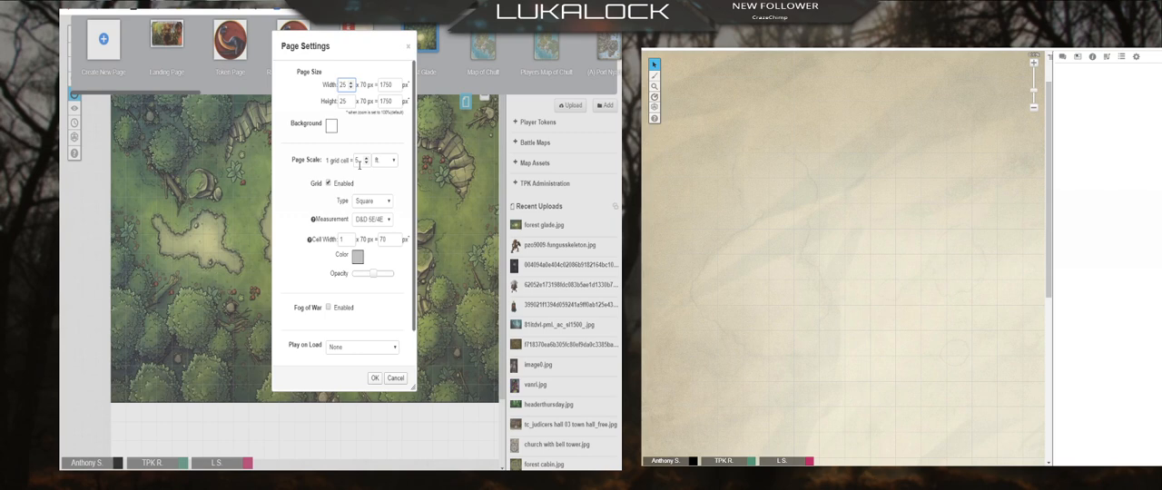
drag(350, 43, 524, 54)
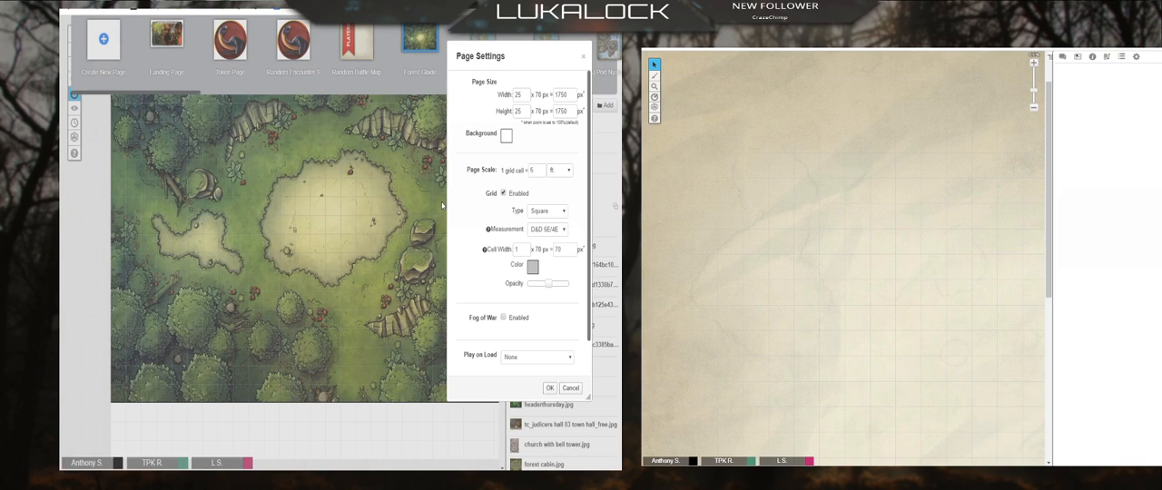
scroll(479, 258, down, 1)
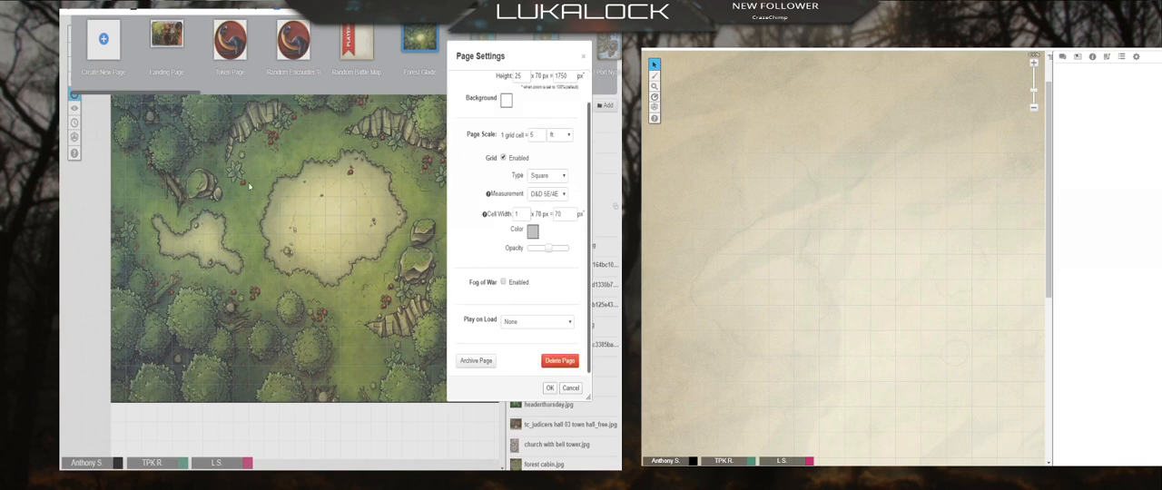
click(583, 57)
click(466, 102)
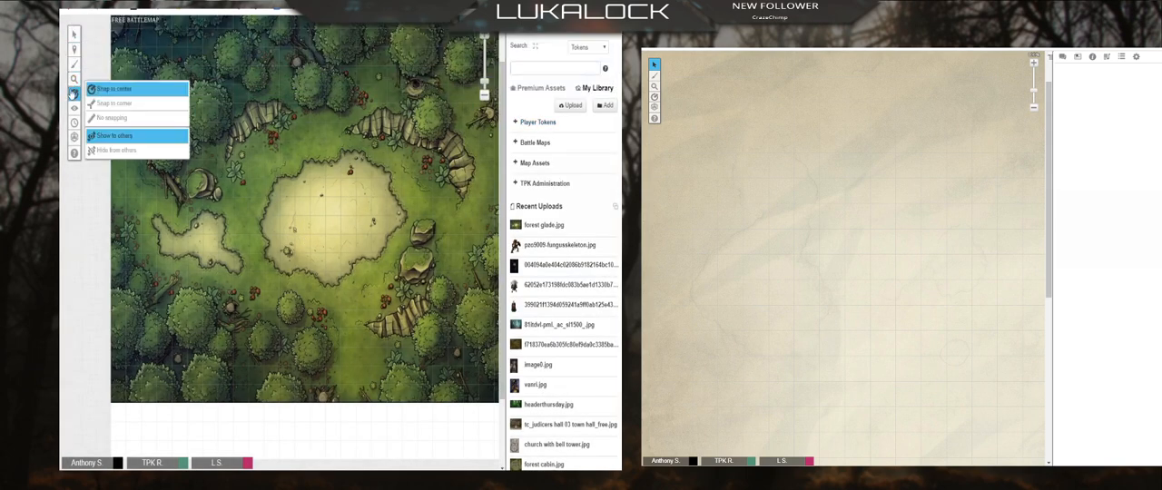
Step: Measure the distance across the large clearing on the map and return to the Select tool
click(75, 95)
drag(286, 207, 383, 214)
click(75, 33)
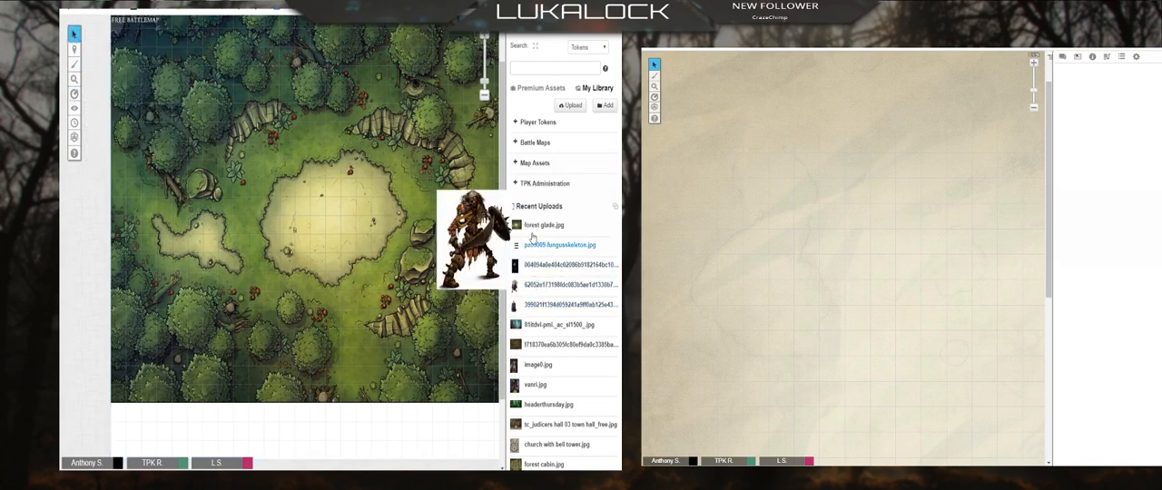
Step: Place the 89443-werewolf 3.png and ankheg_full.png tokens from My Library in the large clearing
click(513, 124)
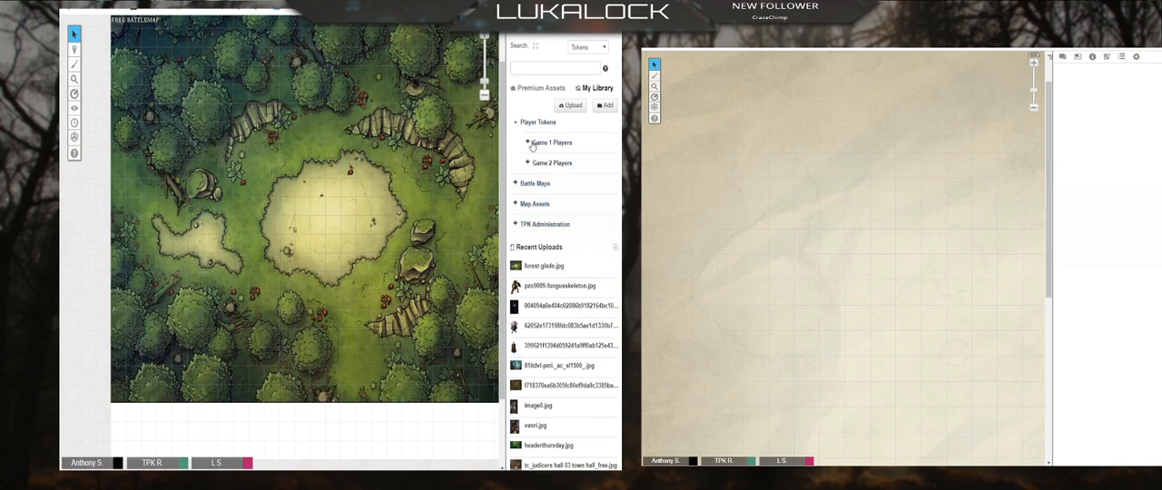
click(529, 166)
scroll(535, 300, down, 10)
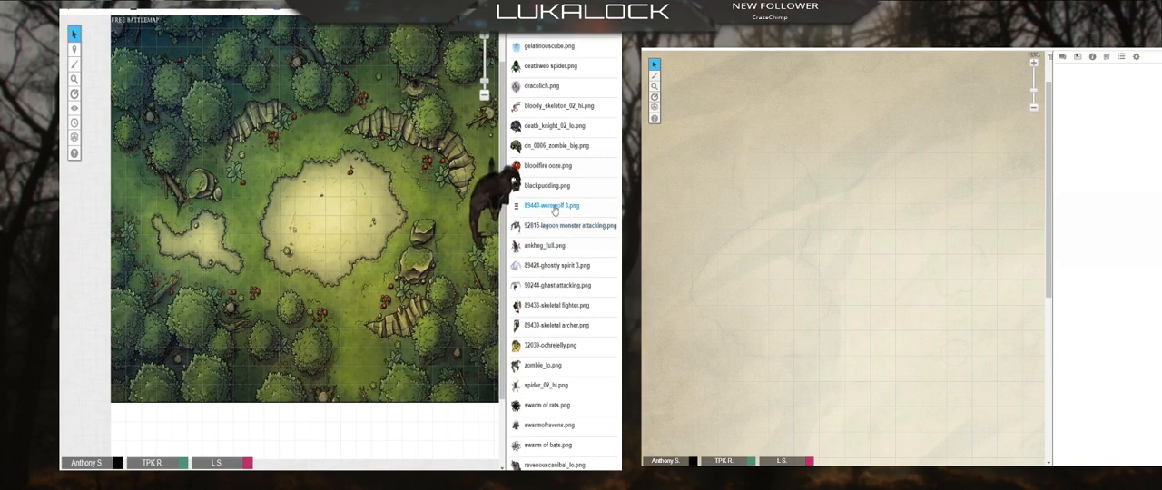
drag(359, 193, 358, 196)
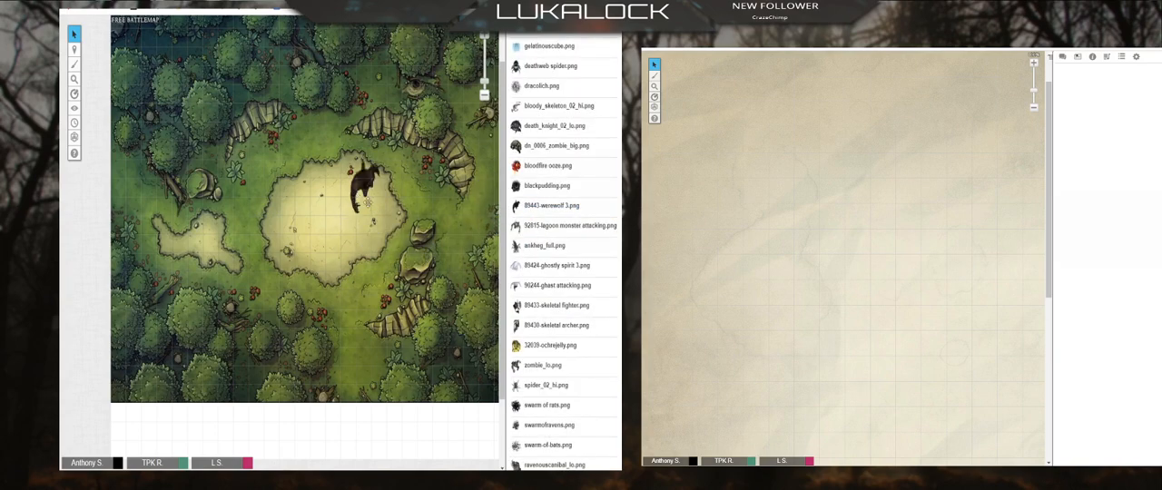
drag(543, 245, 334, 245)
Step: Try two more creature tokens on the map, including 32039-ochrejelly.png, and delete them
drag(549, 285, 309, 318)
click(307, 325)
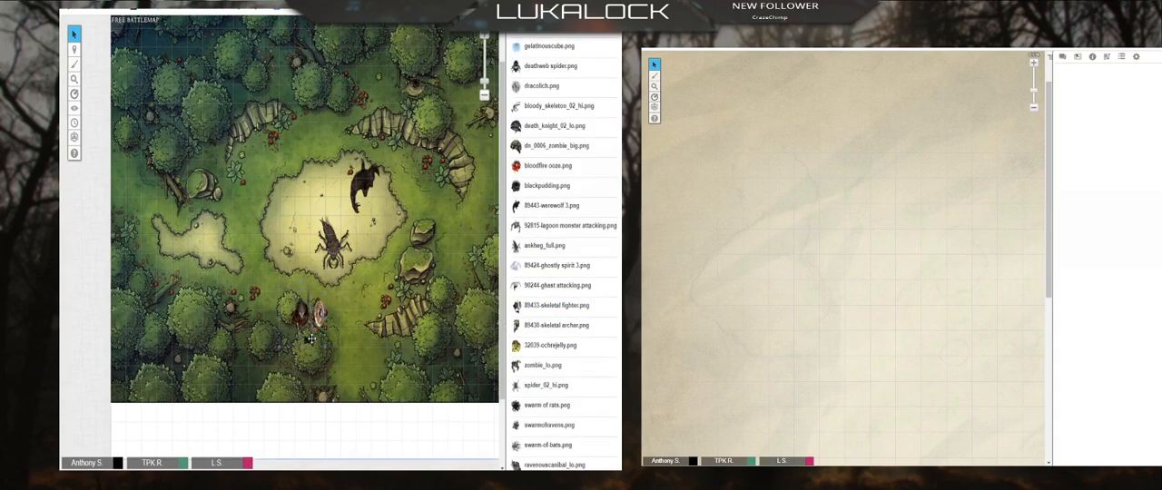
key(Delete)
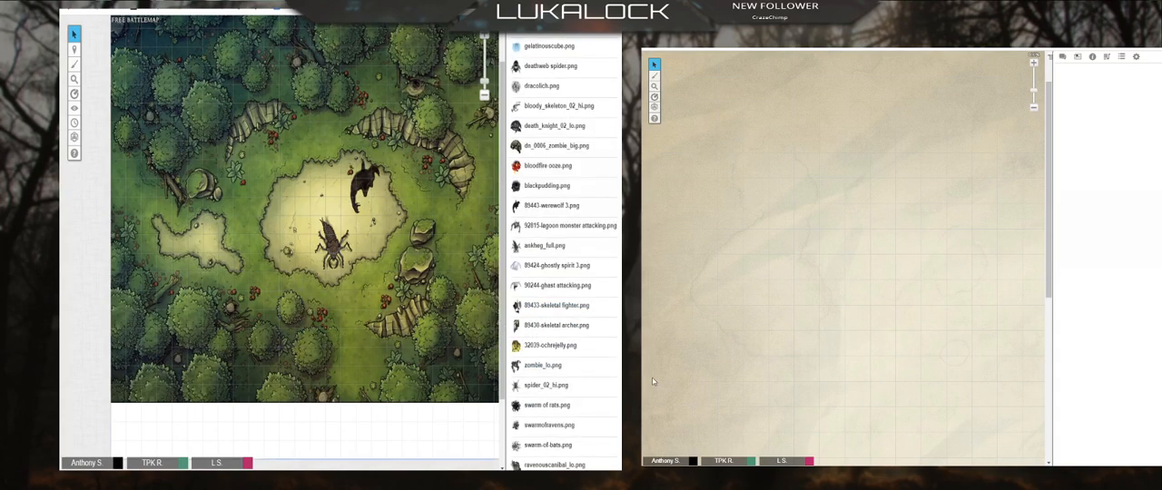
drag(556, 226, 268, 212)
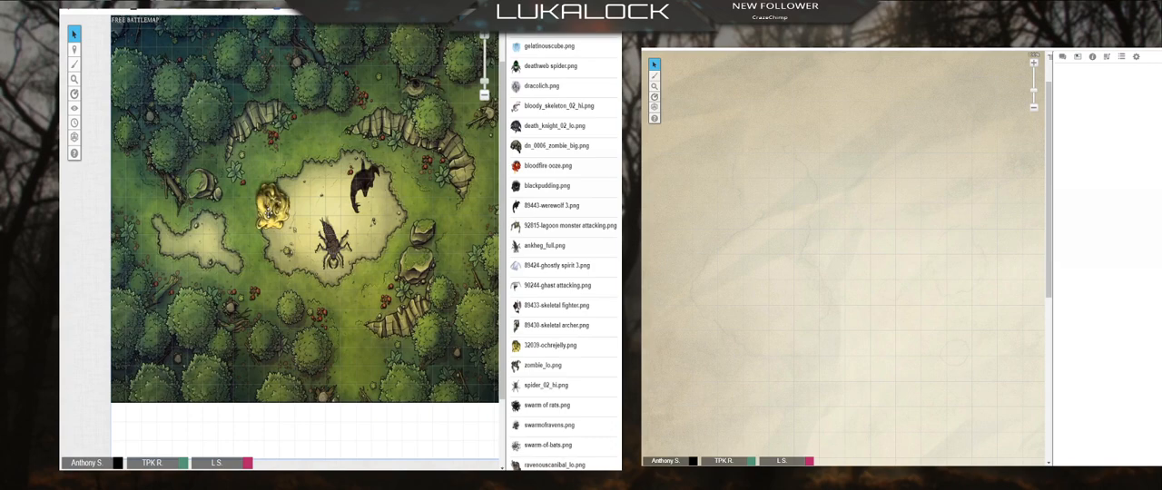
key(Delete)
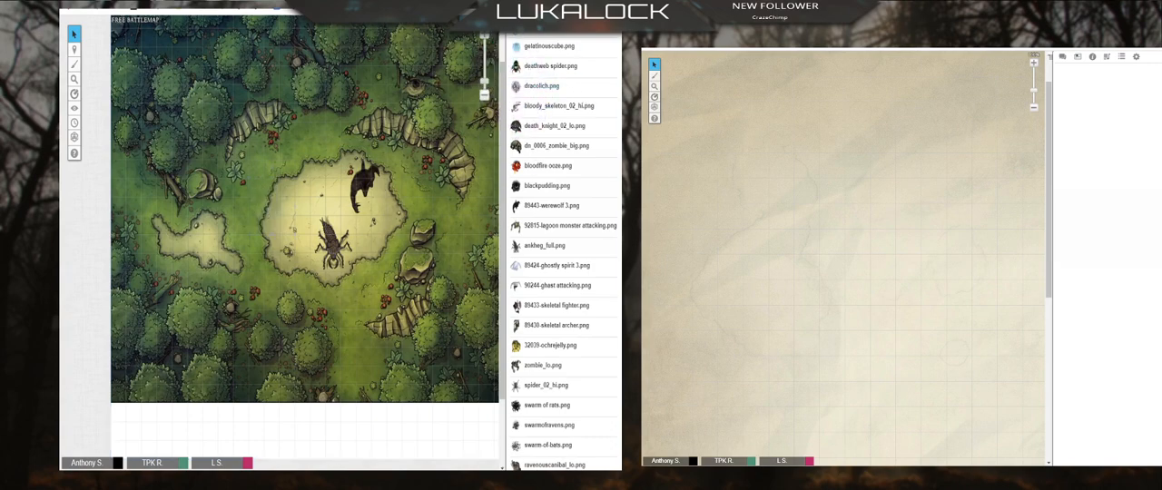
Step: Examine the premium Subscription Sets, including A Dark and Modern World, A Lot of Adversaries and A Pack of Foes
click(557, 24)
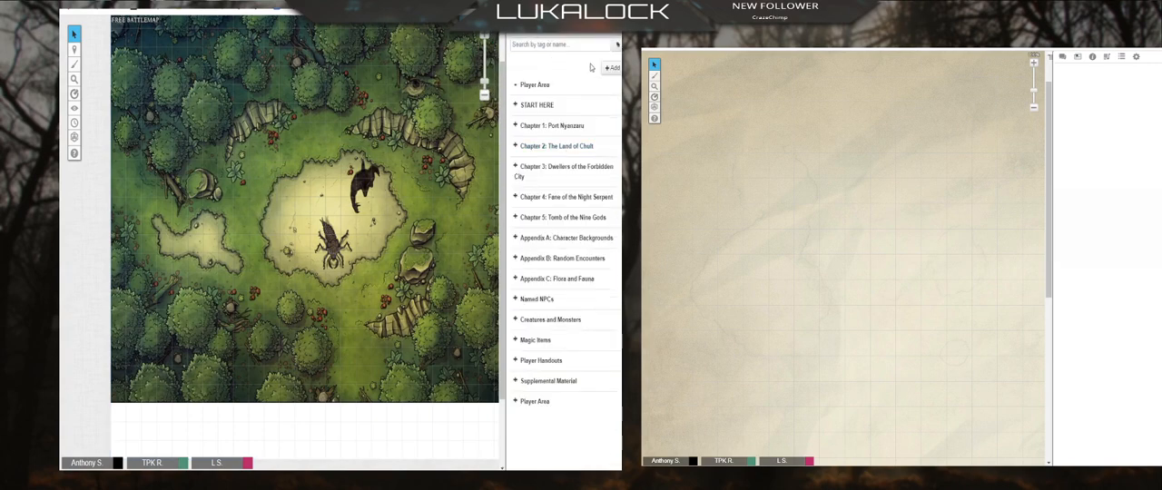
click(540, 29)
scroll(569, 131, up, 12)
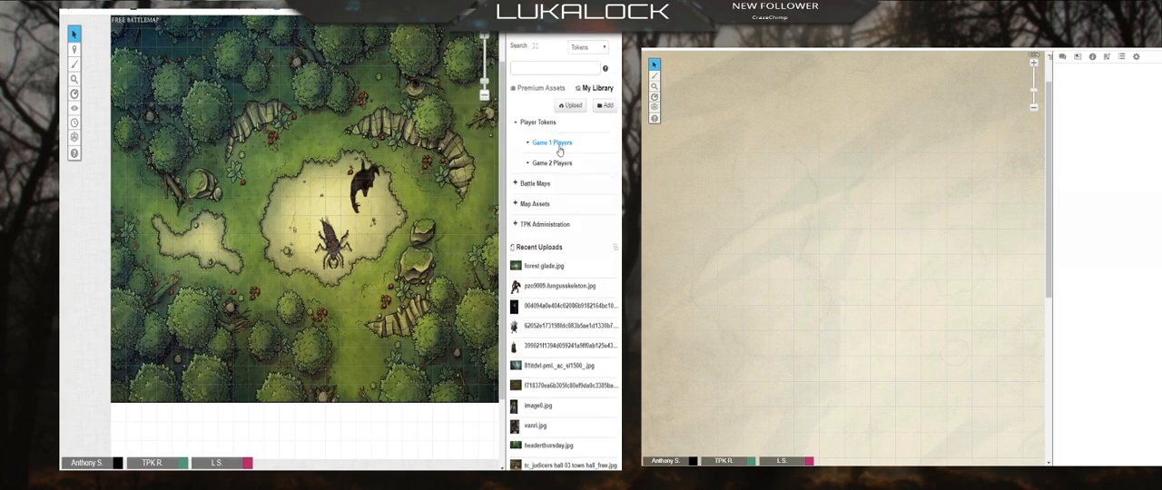
click(533, 89)
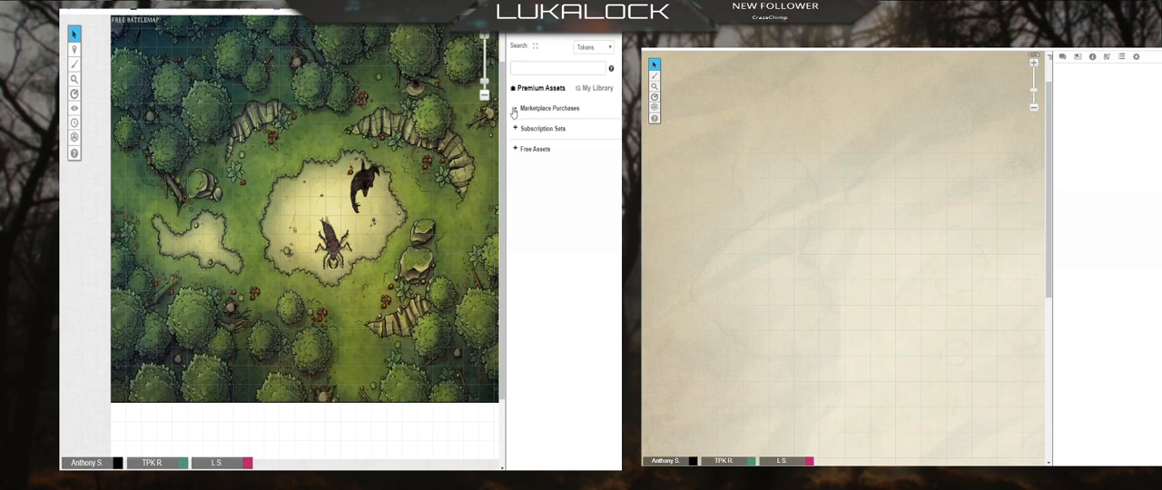
click(514, 109)
click(514, 129)
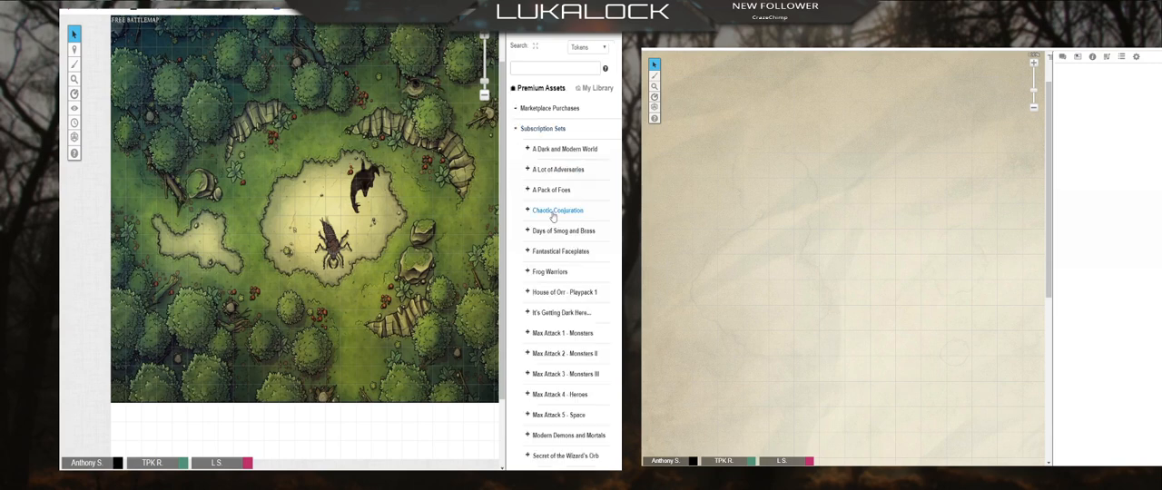
click(527, 151)
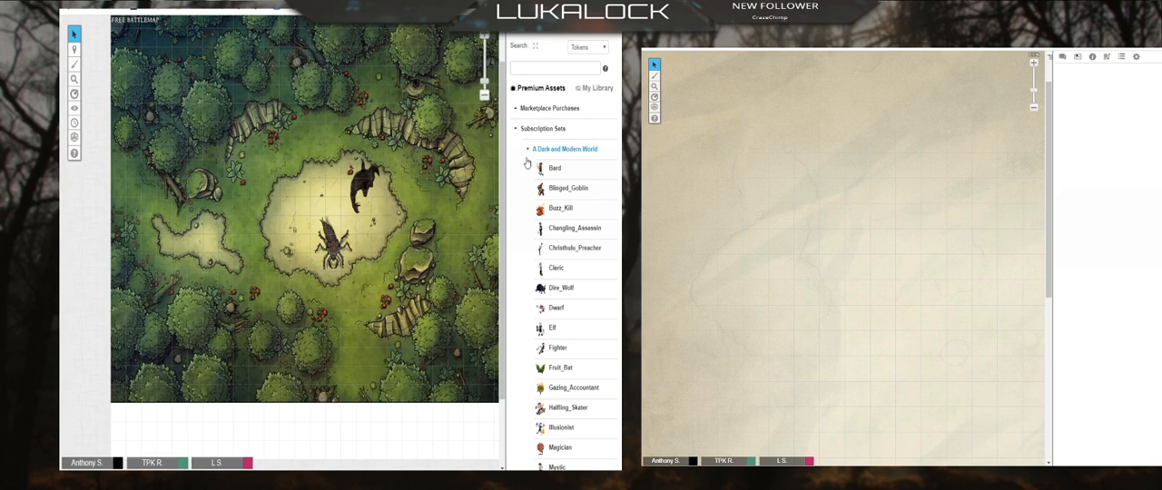
click(527, 151)
click(526, 170)
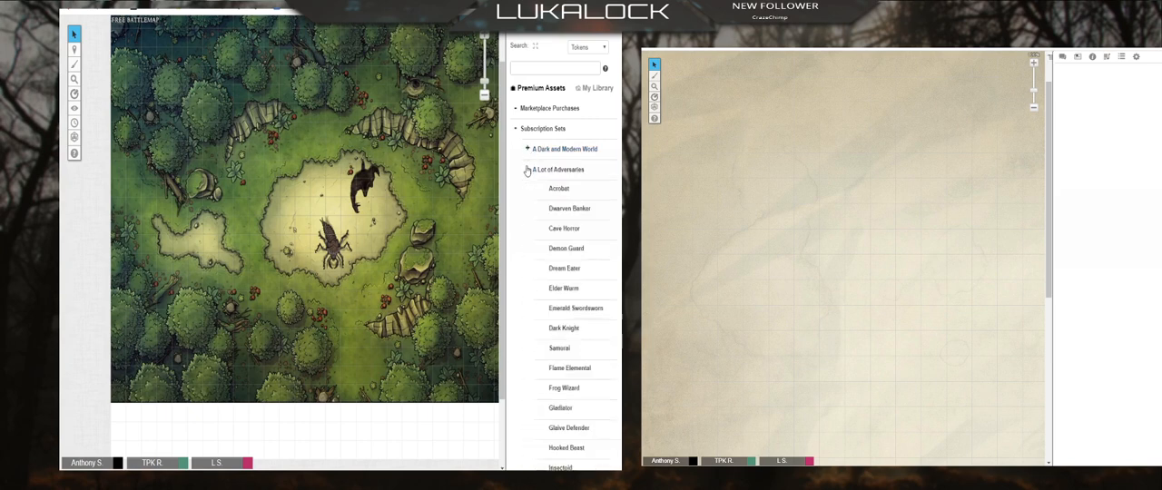
click(526, 170)
click(527, 191)
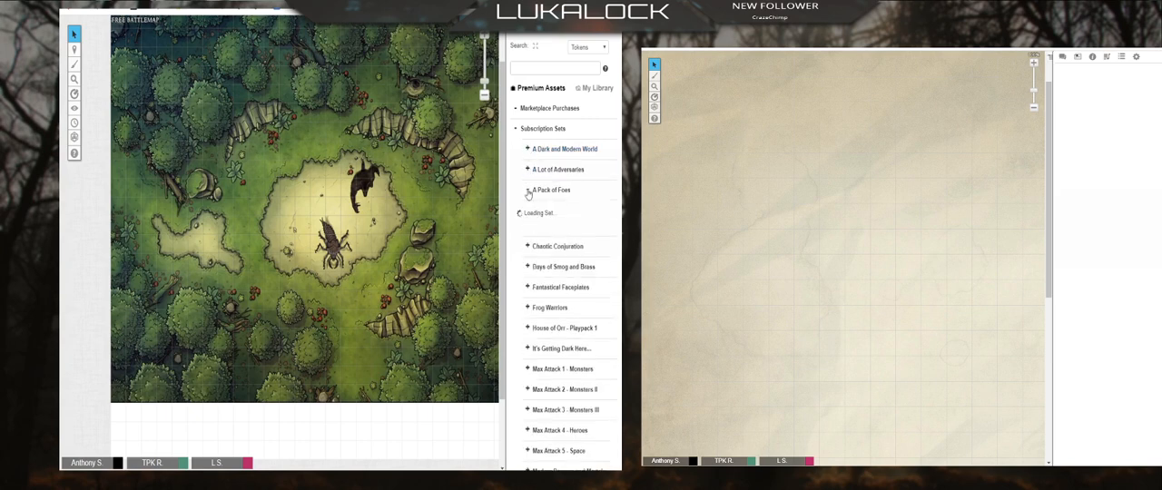
click(528, 193)
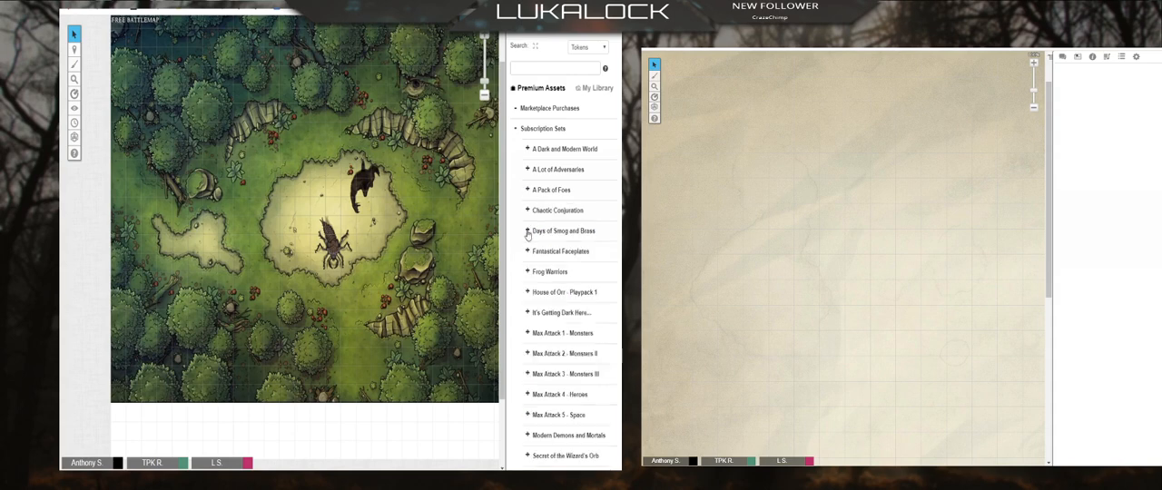
Step: Place the Dragonborn Defender token from the Max Attack 4 - Heroes set in the upper-left part of the clearing
scroll(527, 282, down, 3)
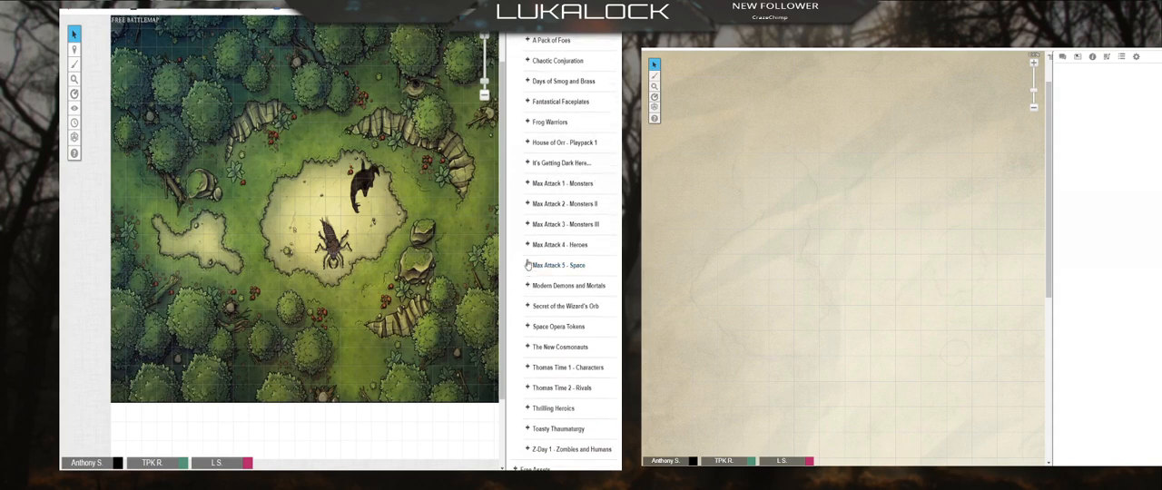
click(527, 246)
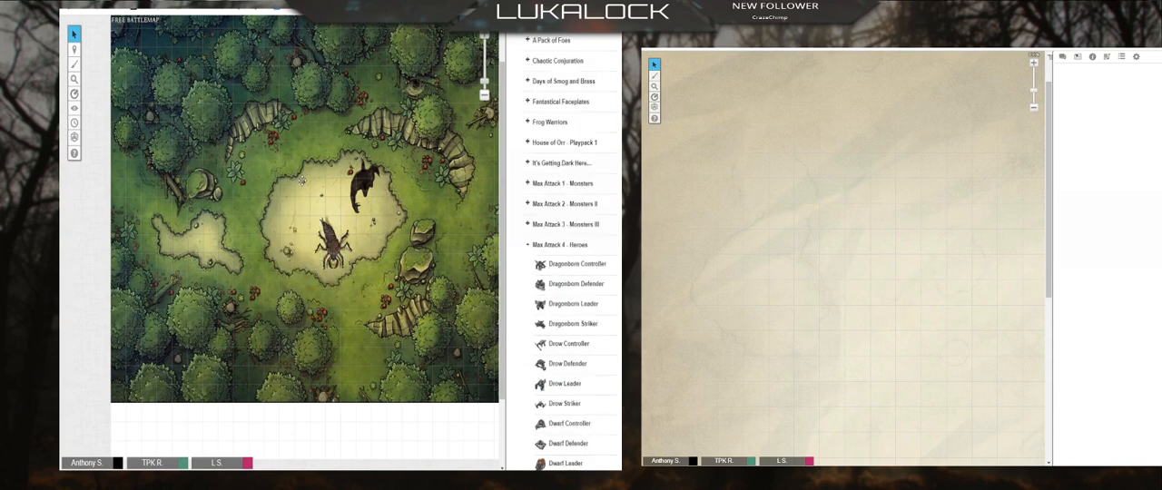
drag(571, 289, 302, 186)
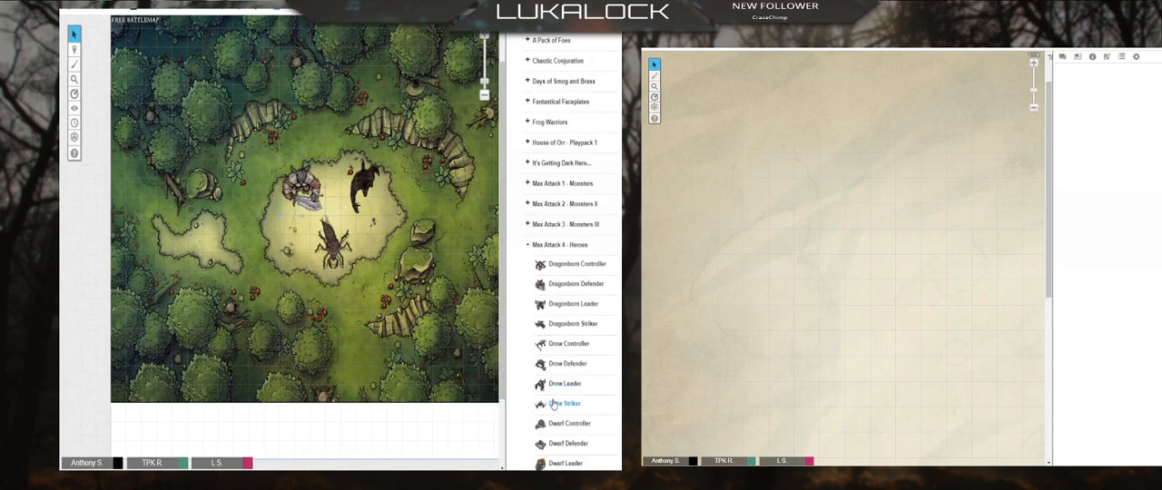
Step: Add the Drow Striker token from the Max Attack 4 - Heroes set and move it beside the werewolf in the large clearing
drag(556, 405, 414, 307)
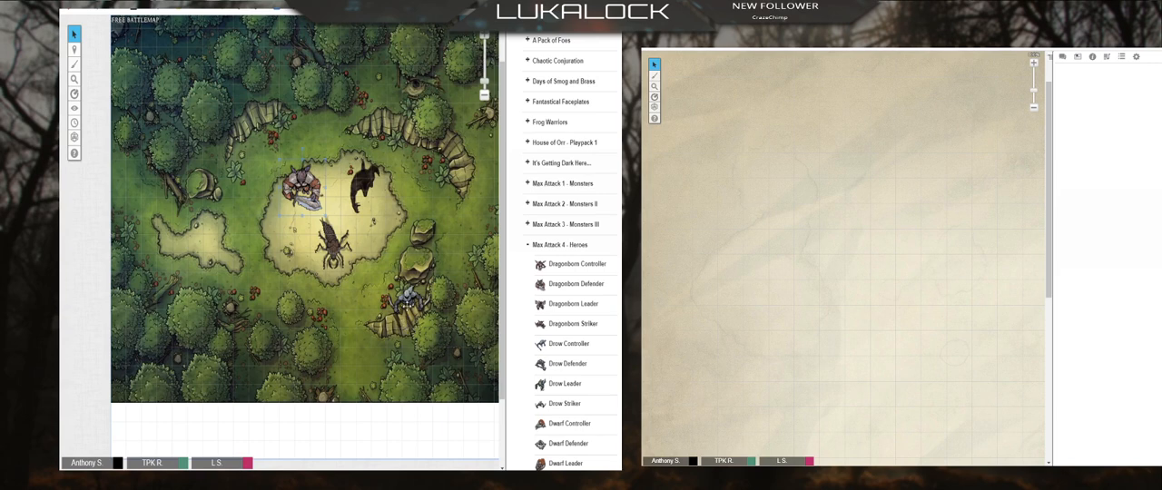
click(413, 300)
drag(413, 301, 378, 202)
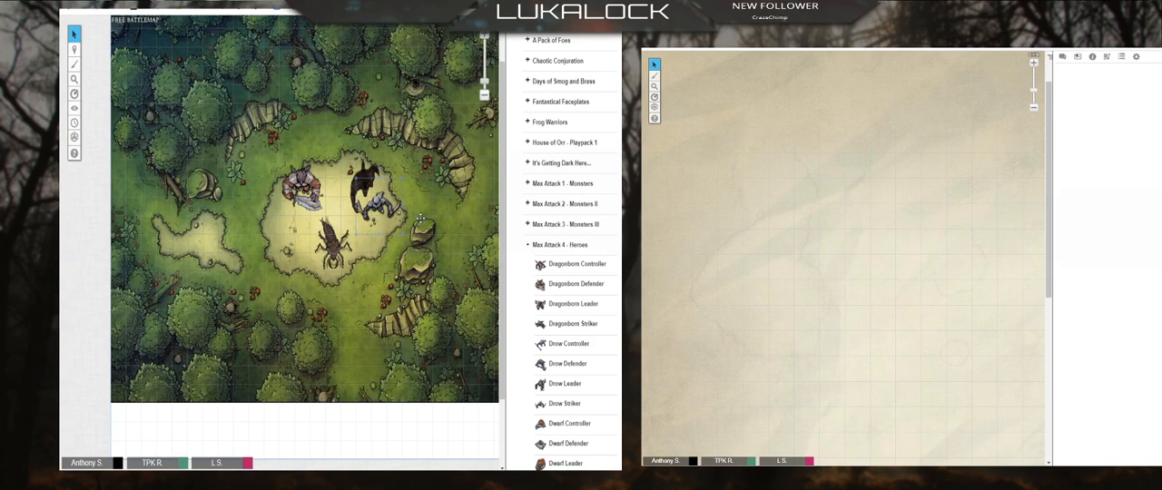
scroll(271, 166, up, 3)
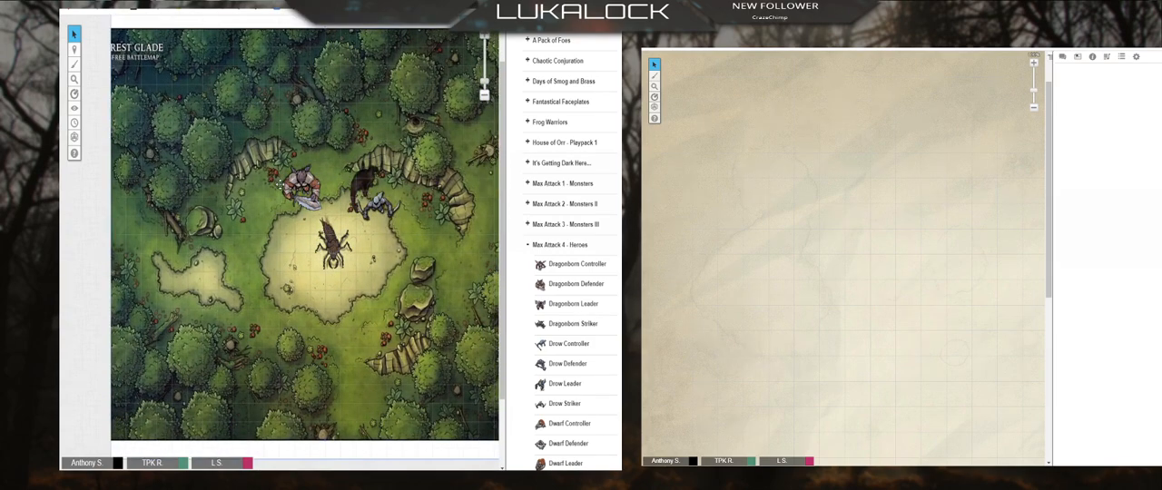
scroll(279, 184, down, 3)
Step: Move the Dragonborn Defender, werewolf, Drow Striker and ankheg tokens from the map layer to the Objects & Tokens layer
mouse_move(77, 58)
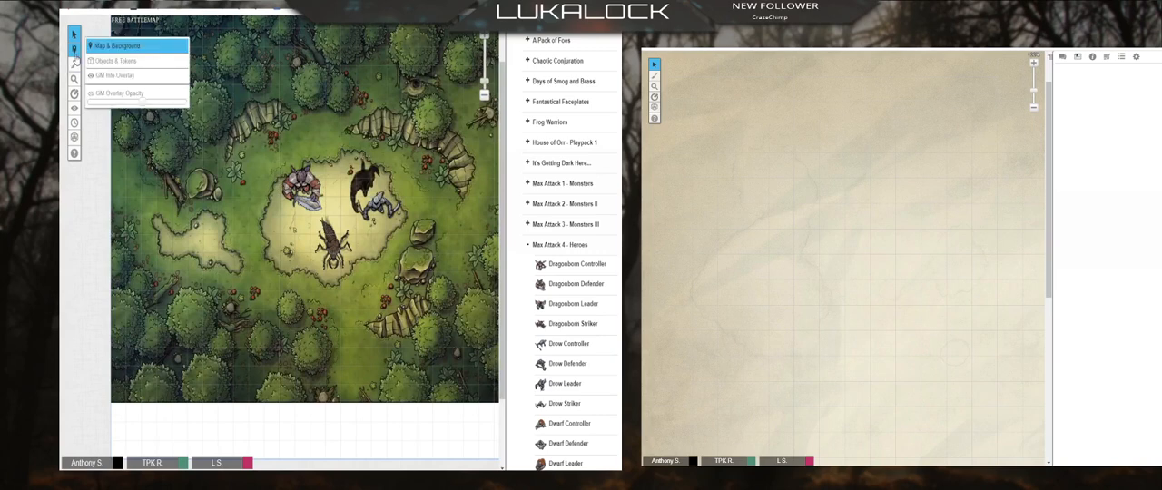
click(116, 61)
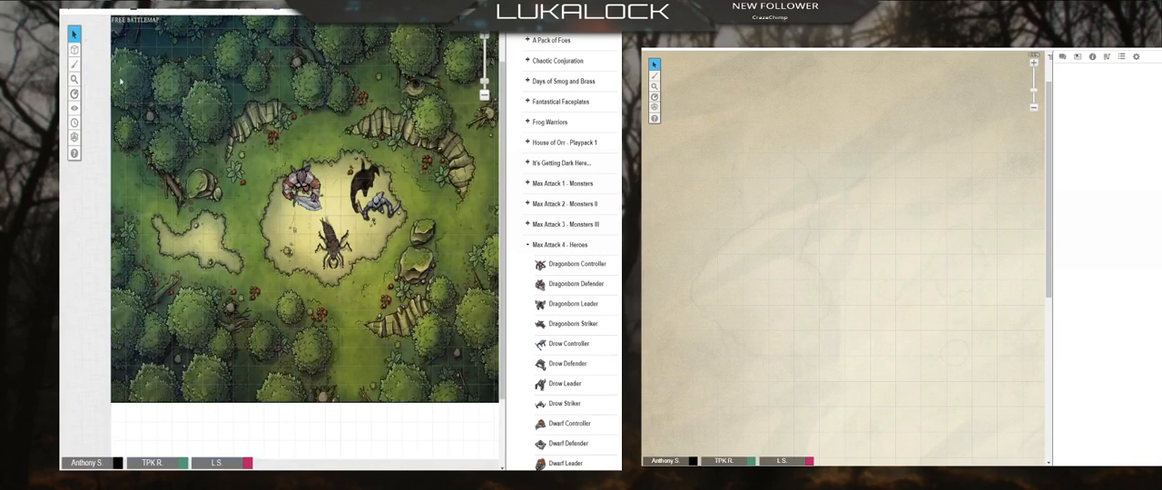
click(125, 45)
right_click(297, 184)
mouse_move(323, 182)
click(368, 186)
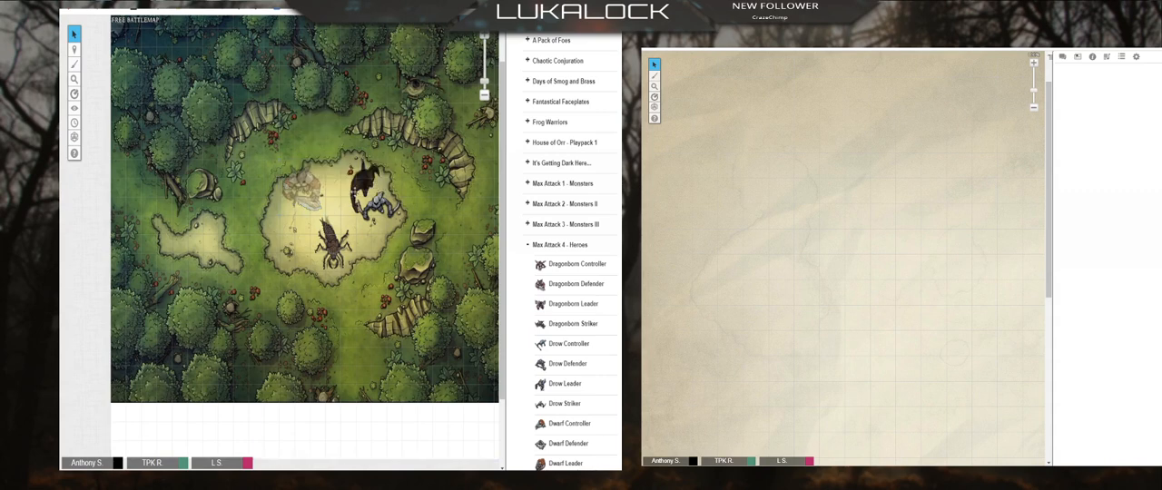
right_click(354, 193)
mouse_move(389, 187)
click(422, 182)
right_click(388, 202)
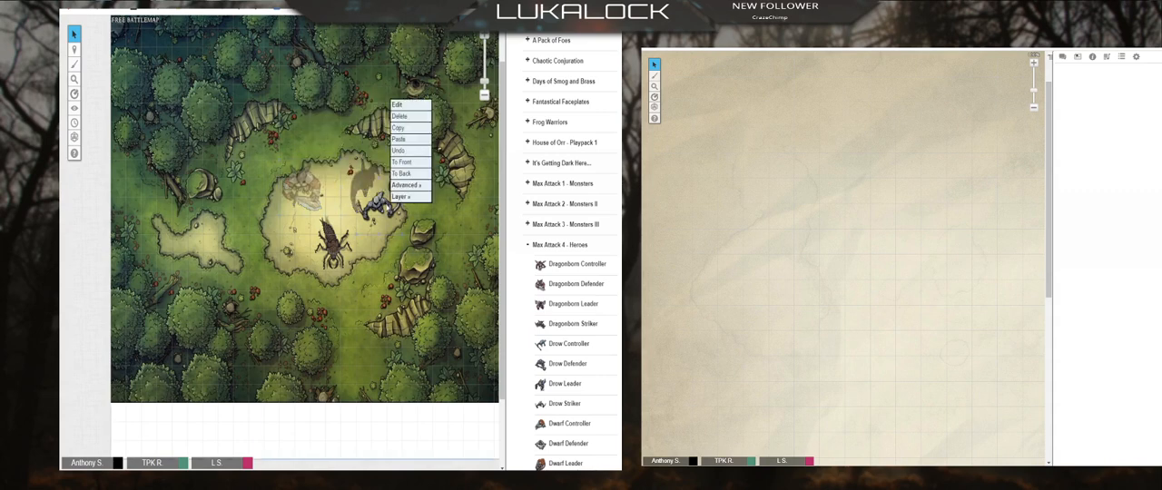
click(461, 205)
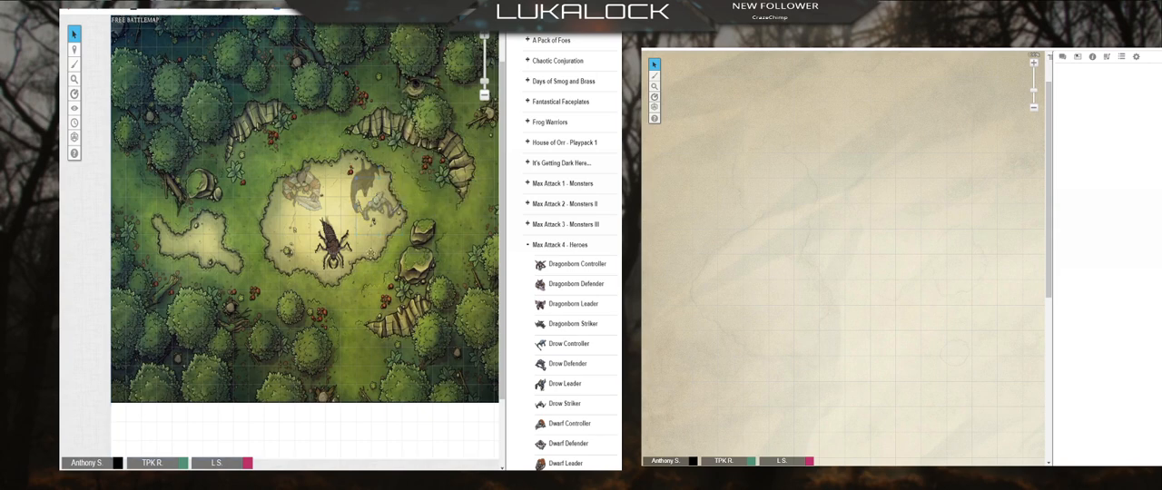
right_click(325, 249)
click(387, 251)
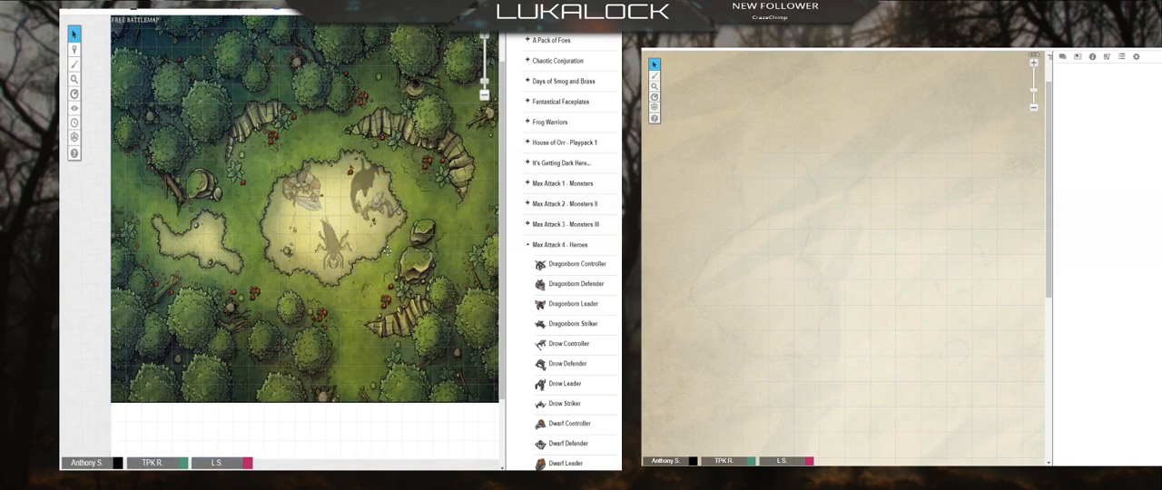
Step: Switch to the Objects & Tokens layer and shift all four tokens together slightly toward the map's upper left
mouse_move(75, 49)
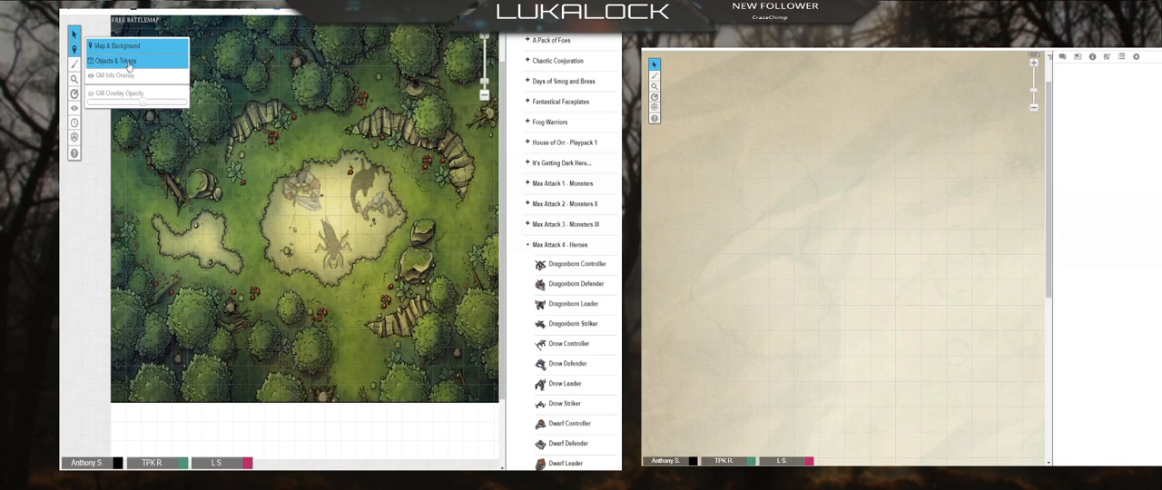
click(129, 65)
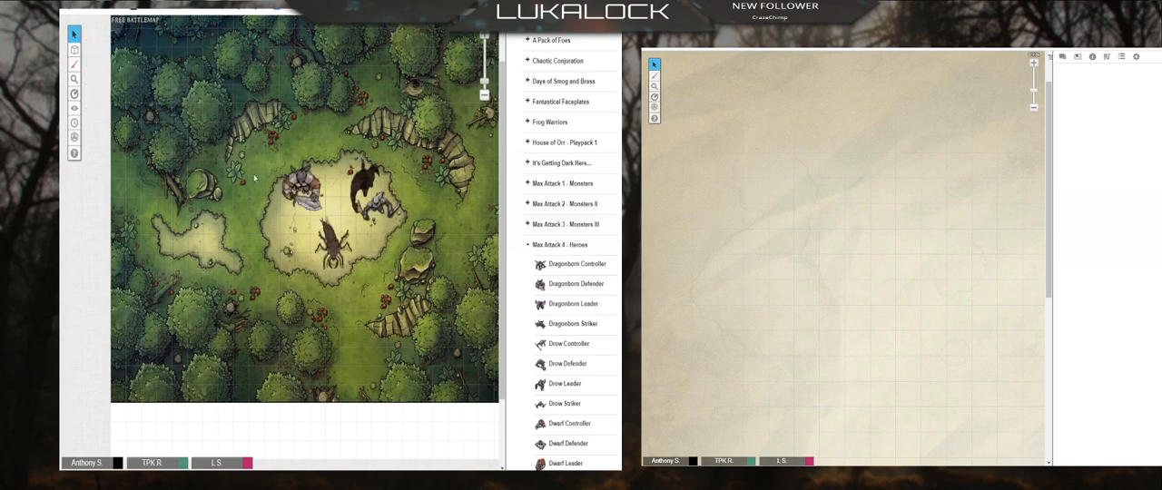
drag(255, 152, 454, 329)
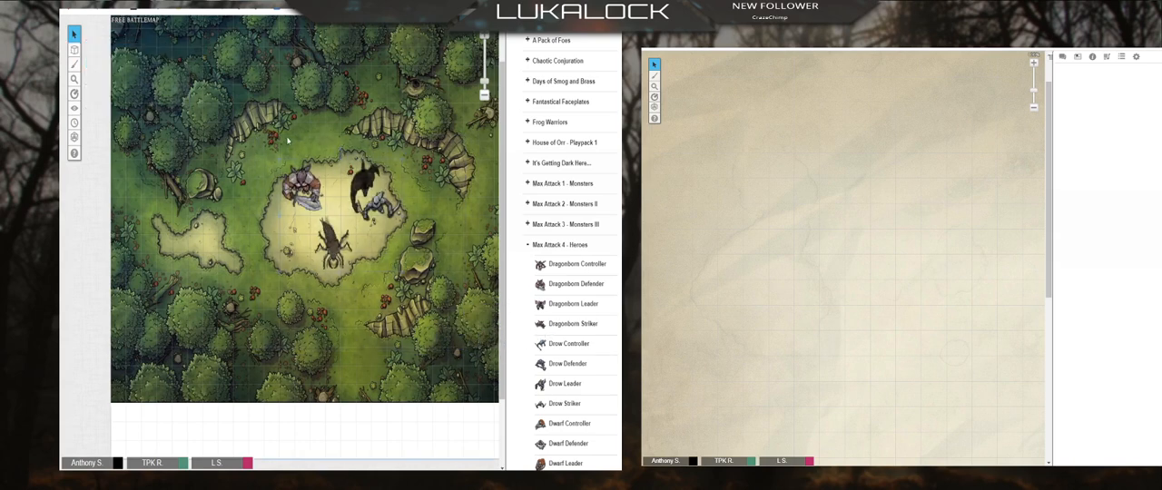
mouse_move(319, 209)
mouse_down()
mouse_move(313, 173)
mouse_move(339, 192)
mouse_up()
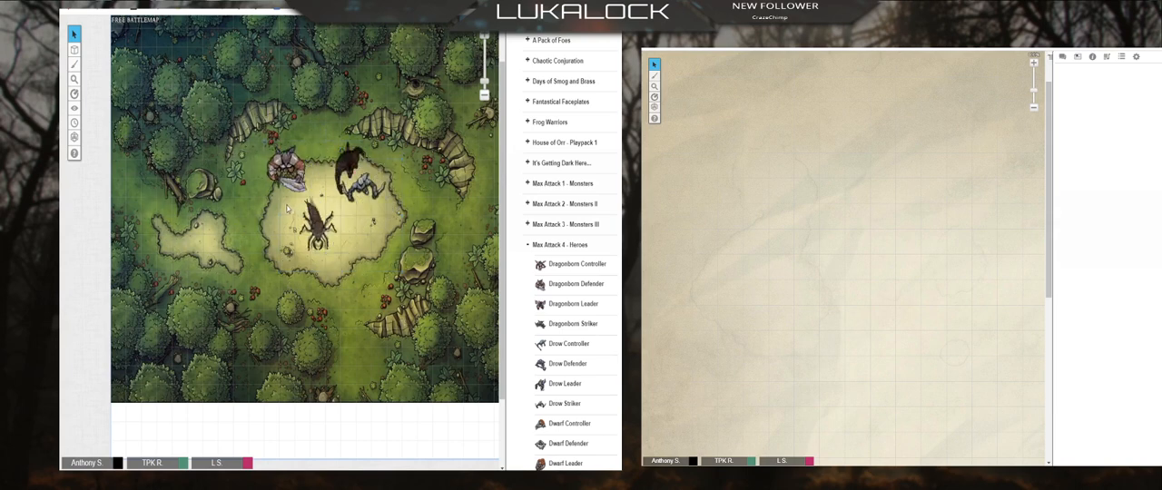
Step: Reposition the Drow Striker token within the clearing, first away from the werewolf and back to just below it
click(363, 188)
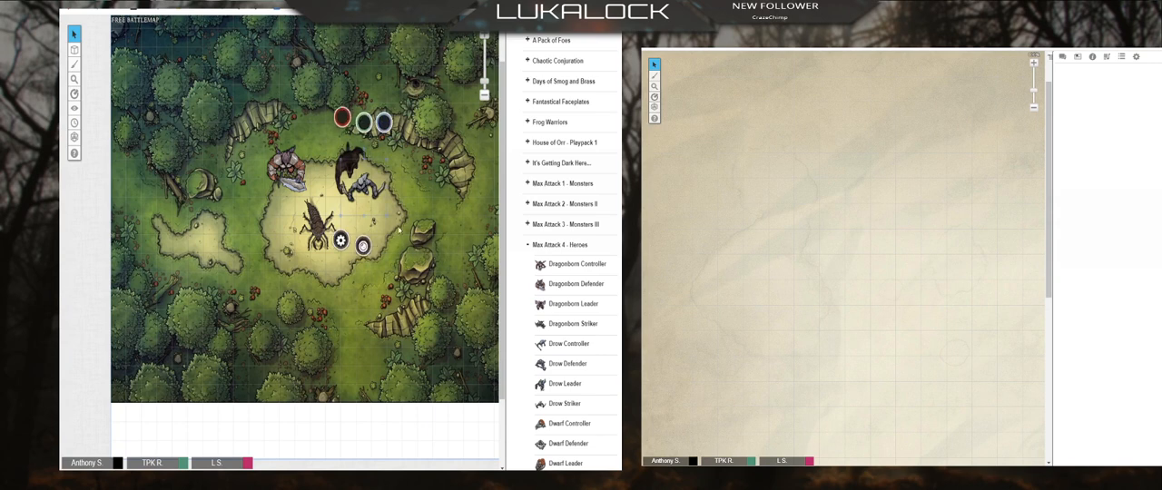
drag(360, 186, 375, 216)
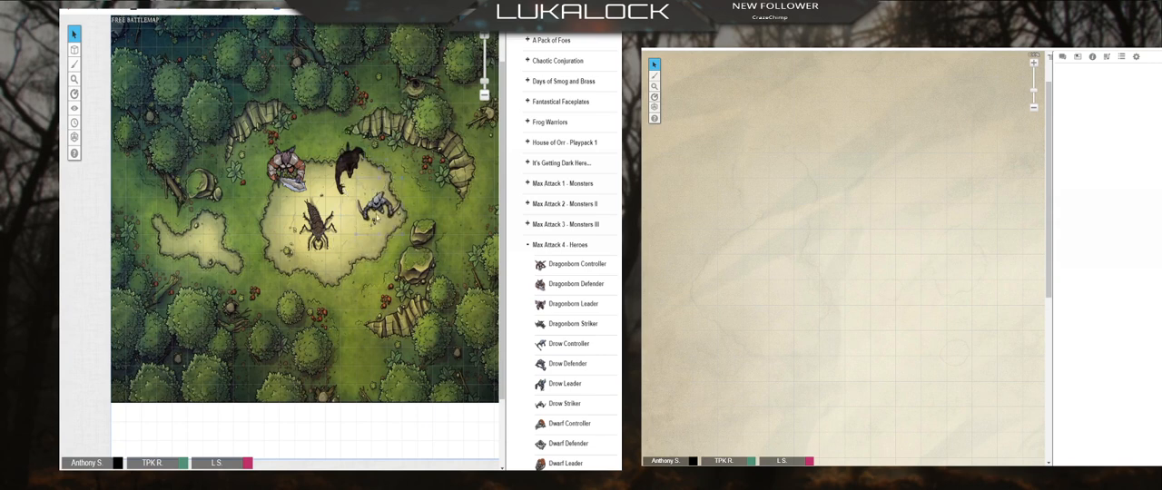
click(375, 216)
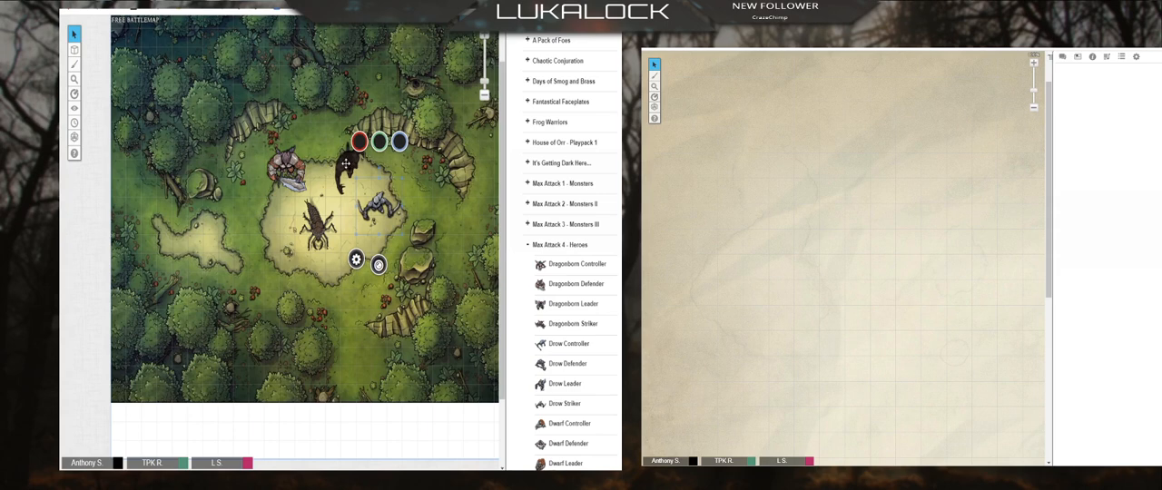
mouse_move(75, 50)
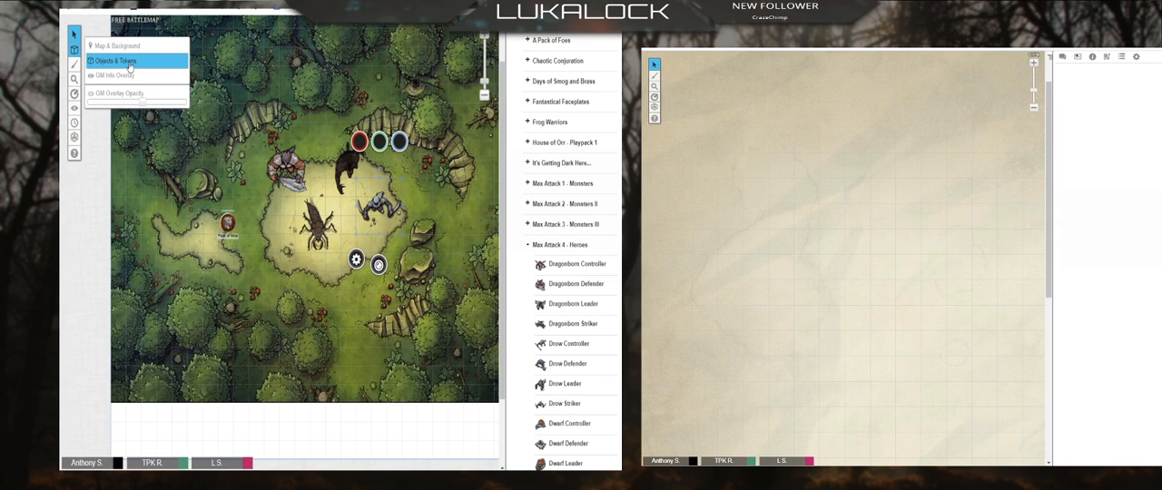
click(132, 47)
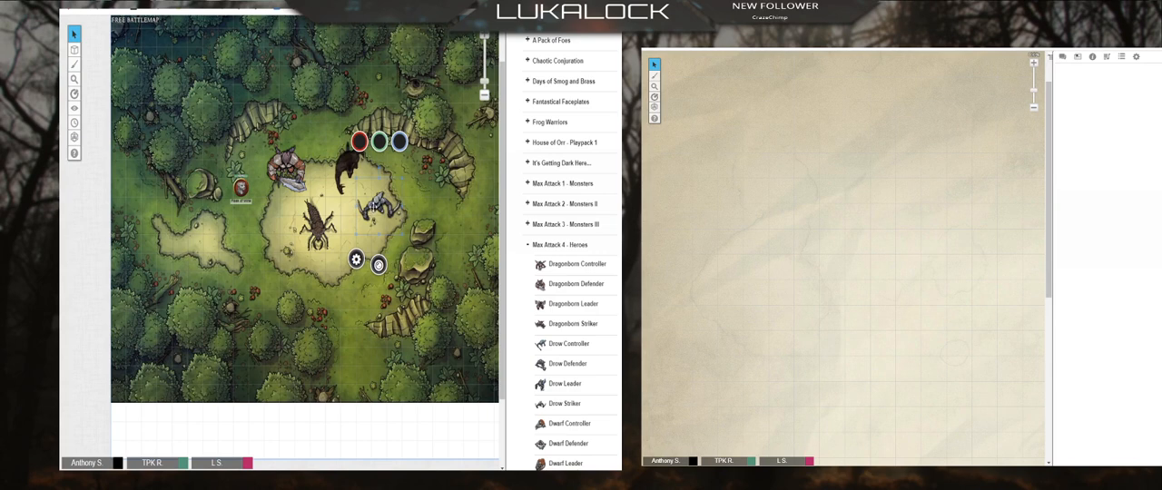
mouse_move(384, 206)
mouse_down()
mouse_move(382, 188)
mouse_move(404, 190)
mouse_move(382, 194)
mouse_move(379, 216)
mouse_up()
drag(374, 207, 352, 191)
Step: Disable the grid in the Forest Glade page settings and move the Drow Striker token freely to the clearing's right edge
click(467, 28)
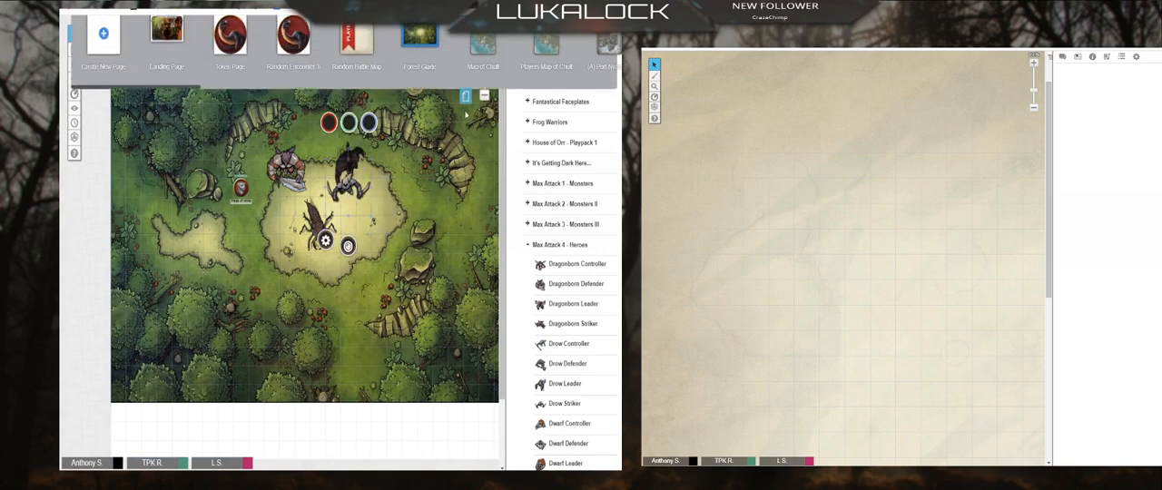
click(396, 36)
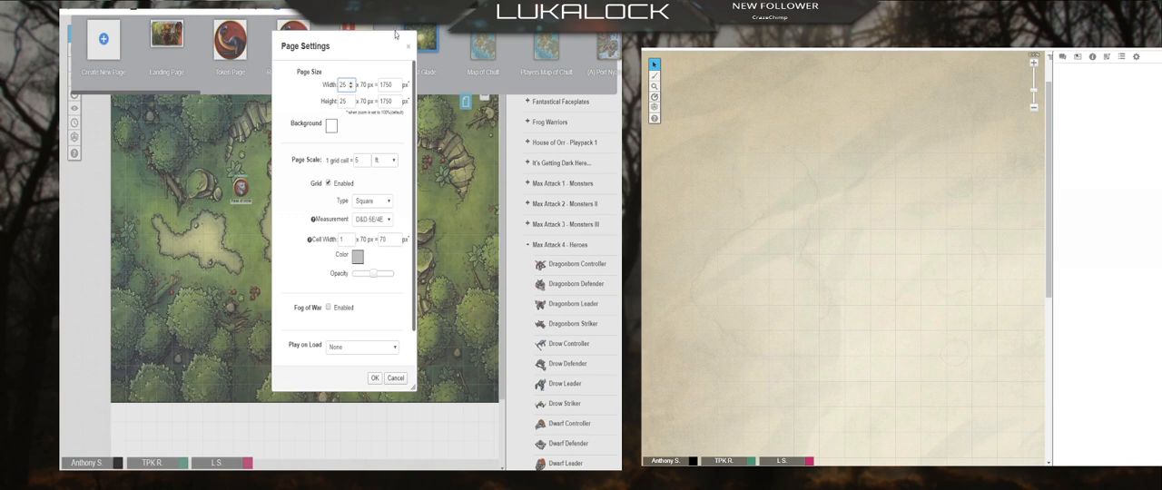
click(327, 185)
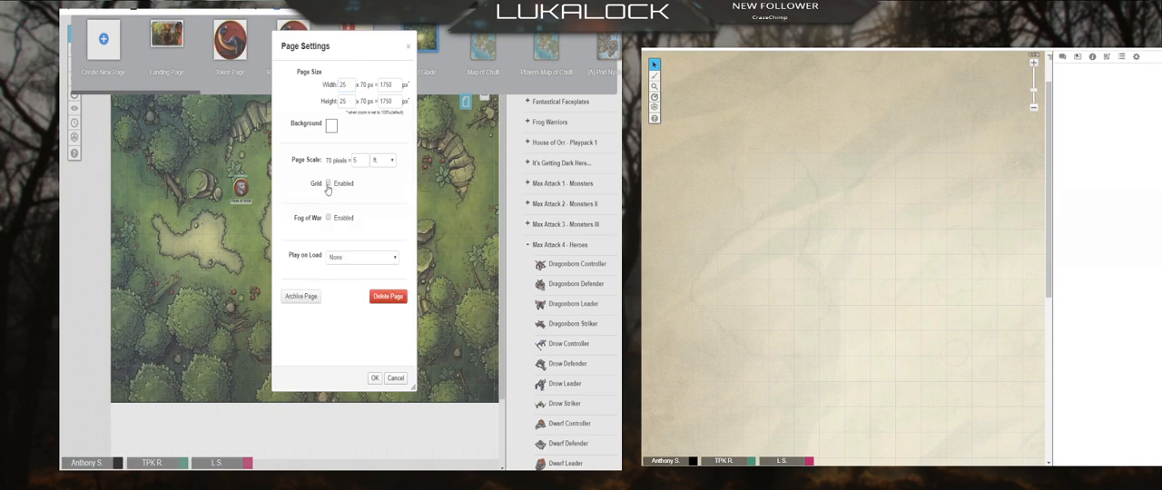
click(375, 378)
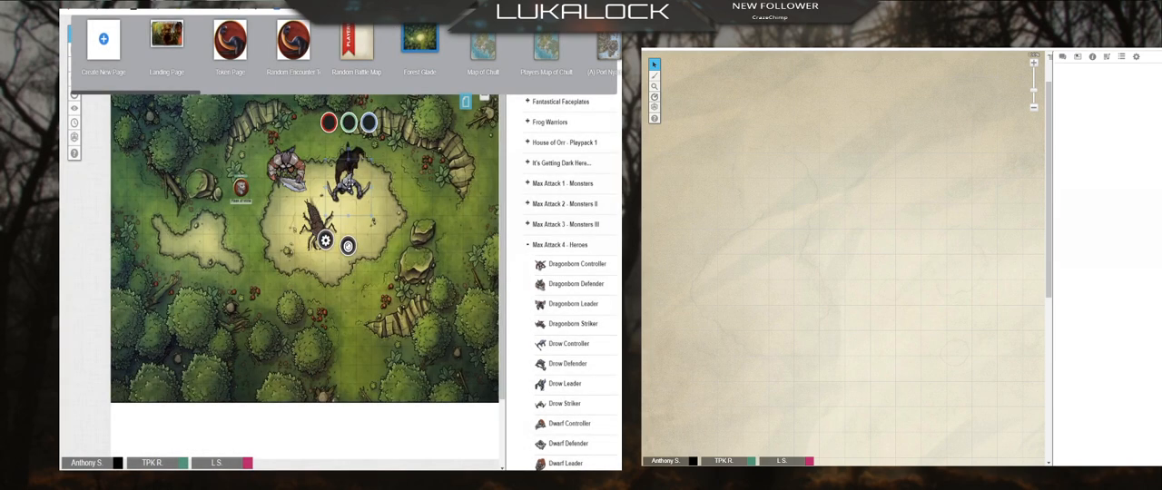
drag(349, 185, 377, 223)
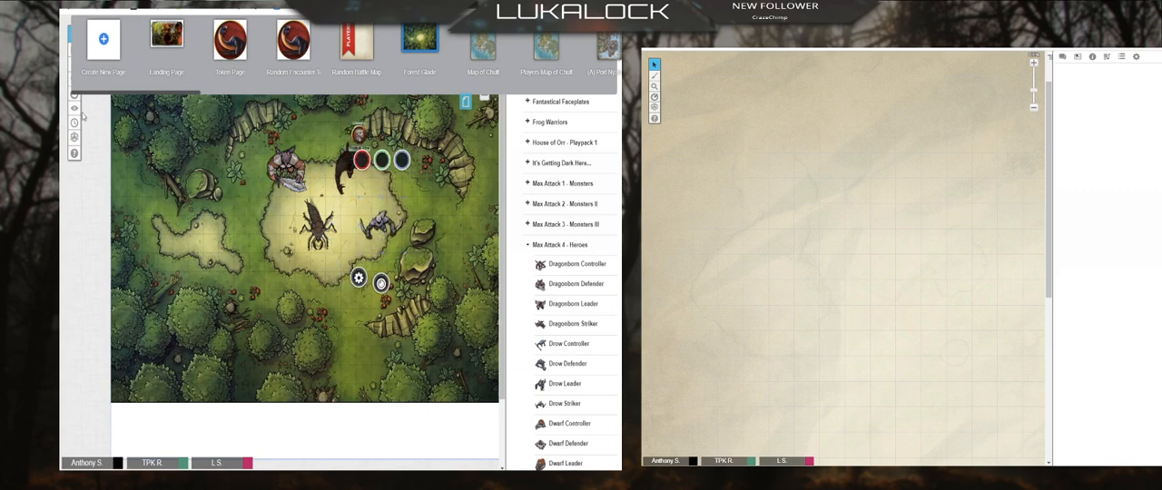
click(466, 102)
Step: Measure several distances across the forest and the large clearing with the ruler
click(75, 94)
drag(248, 257, 227, 218)
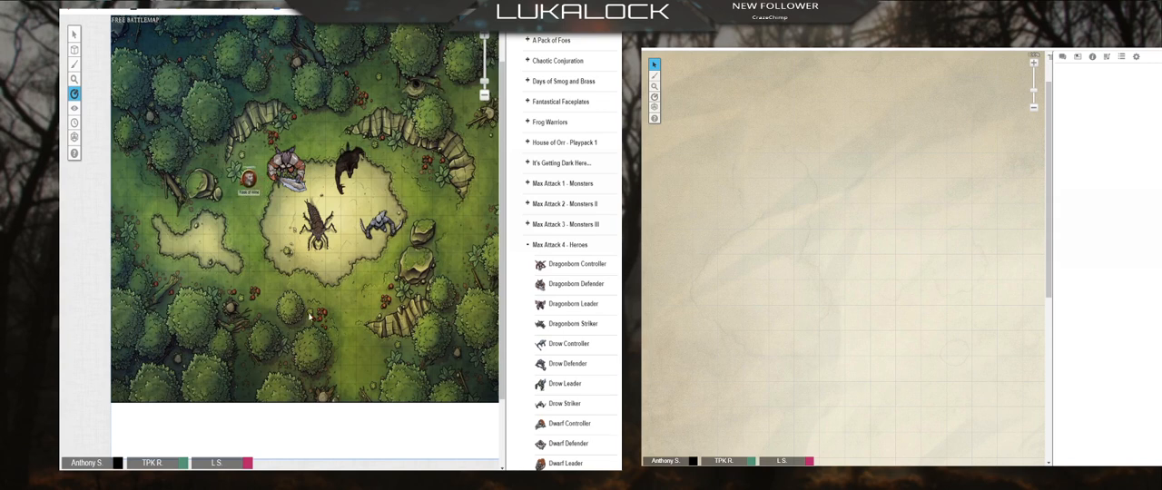
drag(309, 318, 281, 232)
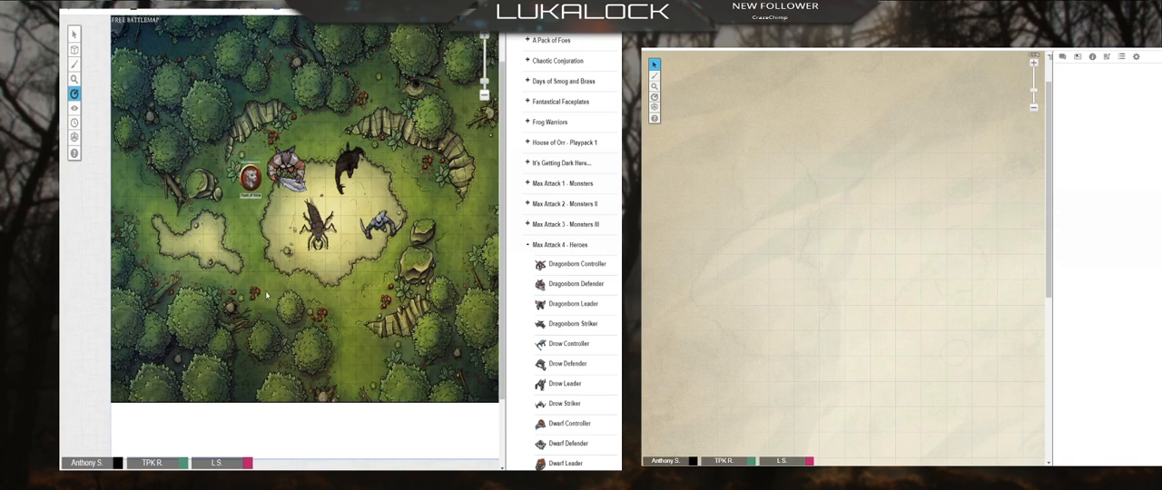
drag(199, 197, 350, 253)
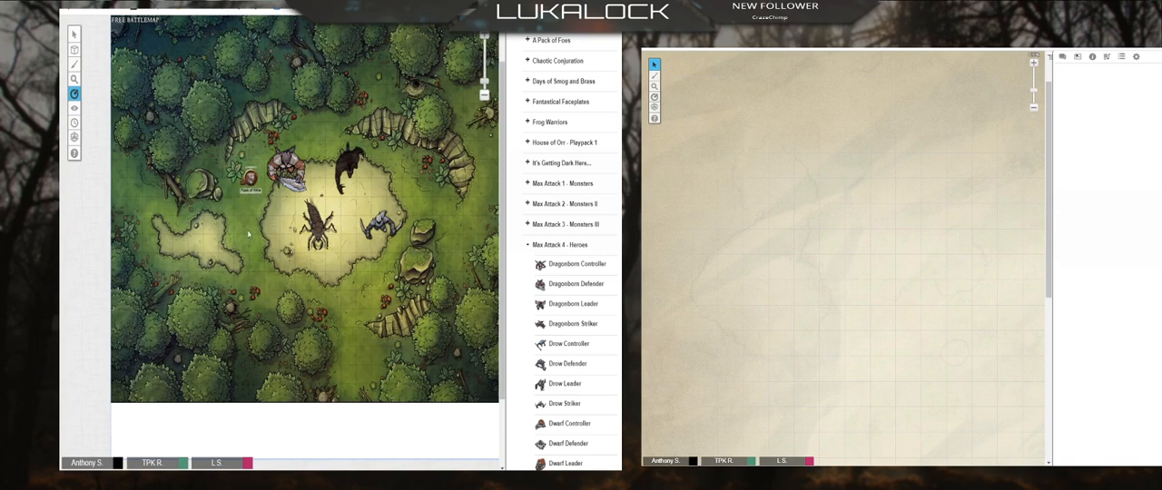
drag(256, 86, 330, 156)
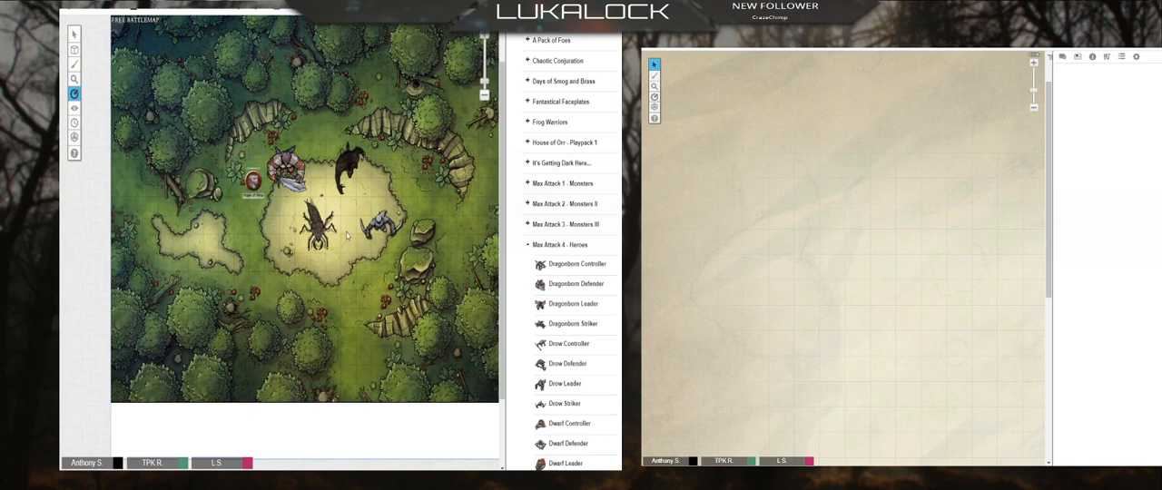
drag(349, 240, 347, 186)
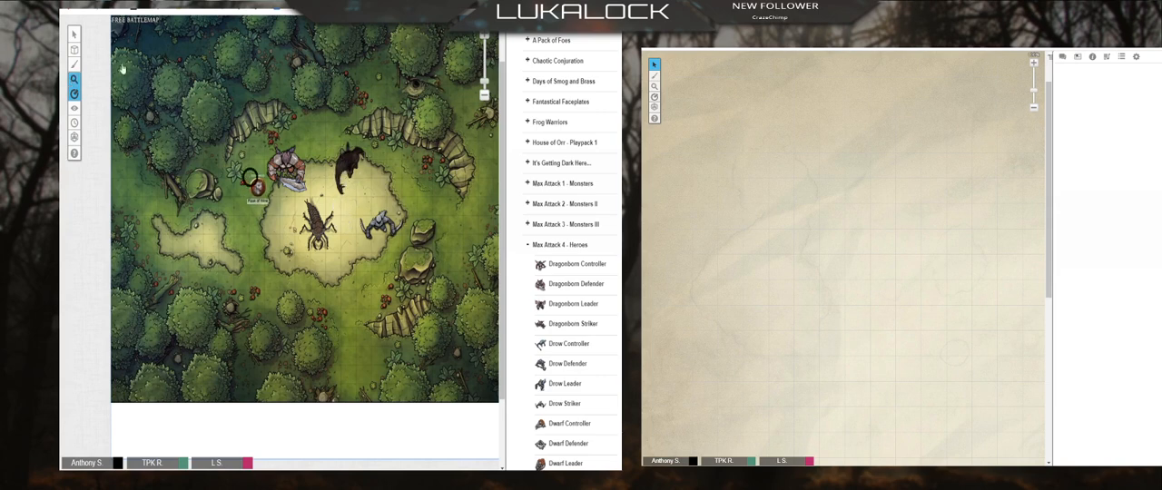
Step: Move the Drow Striker token out of the clearing to the boulders on its right side
click(75, 33)
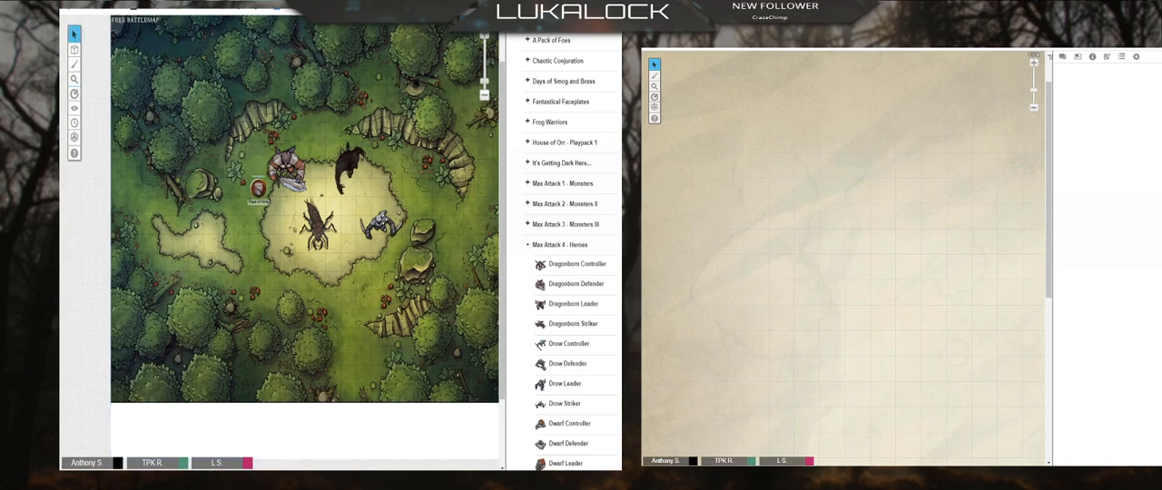
click(371, 244)
drag(372, 246, 380, 203)
drag(379, 203, 361, 204)
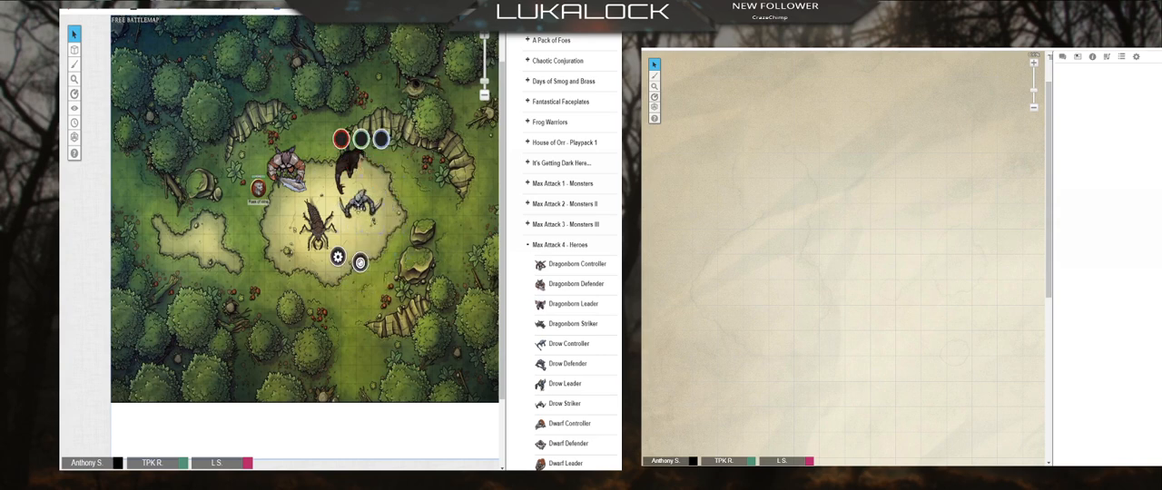
key(ctrl+v)
drag(333, 249, 446, 217)
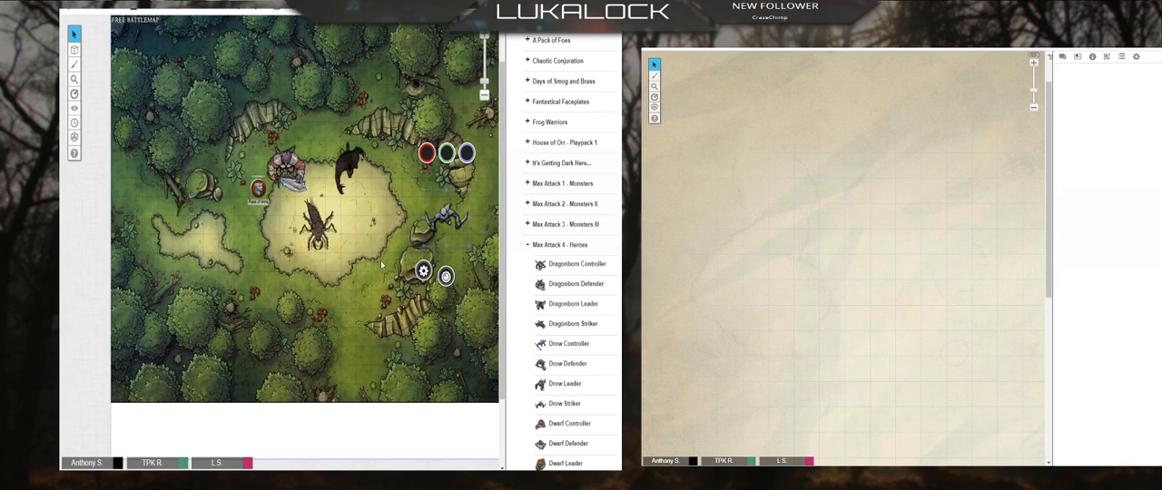
click(413, 320)
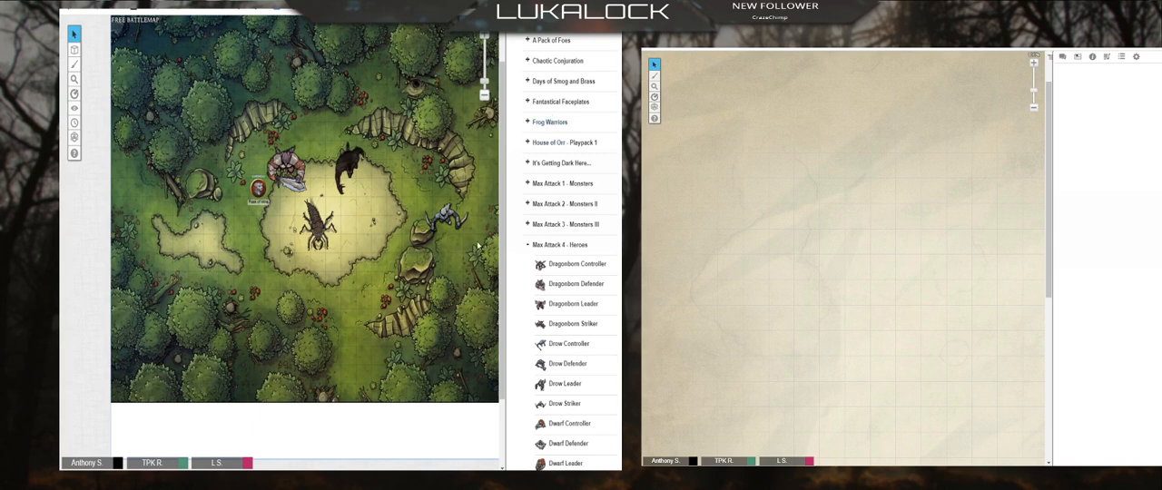
Step: Collapse the Max Attack 4 - Heroes and Subscription Sets lists and open the game's journal
click(529, 245)
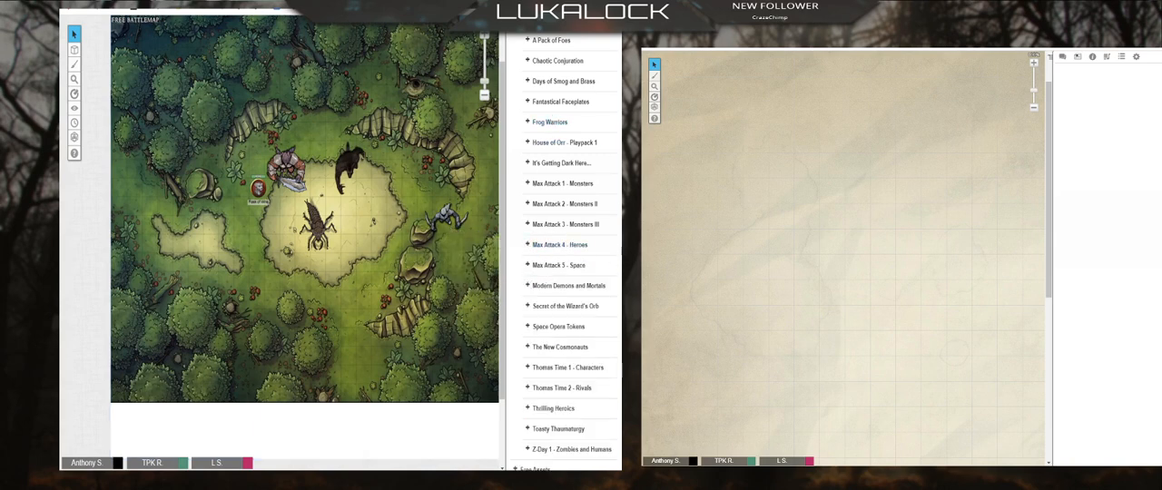
scroll(563, 245, up, 5)
click(516, 129)
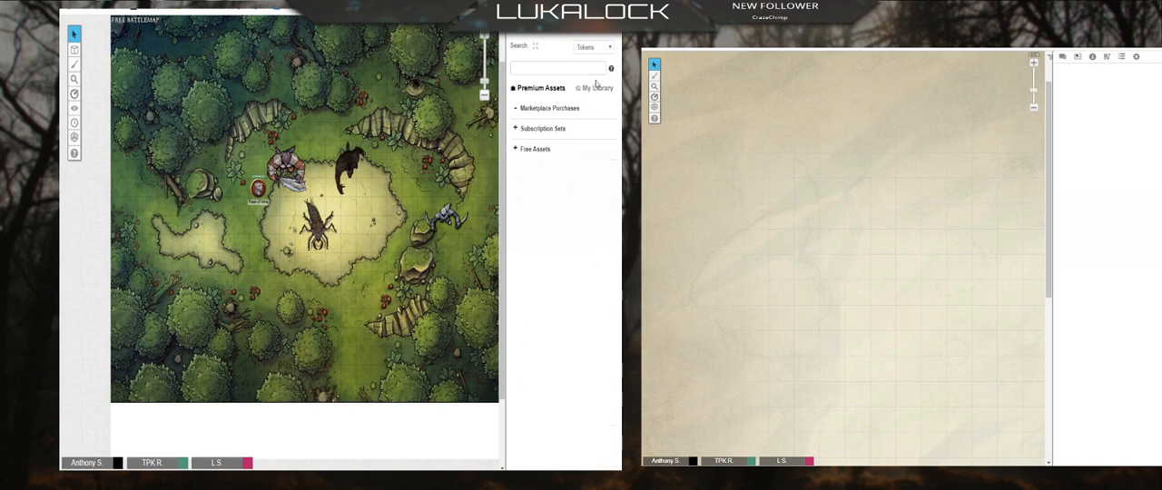
click(559, 24)
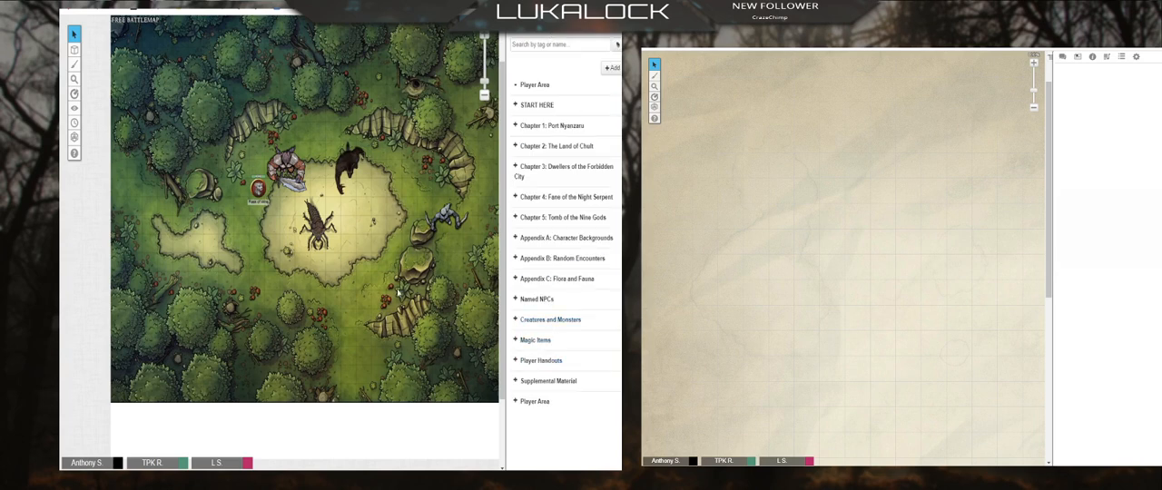
Step: Place a Hydra token from Creatures and Monsters at the large clearing's lower right edge and delete it again
click(322, 223)
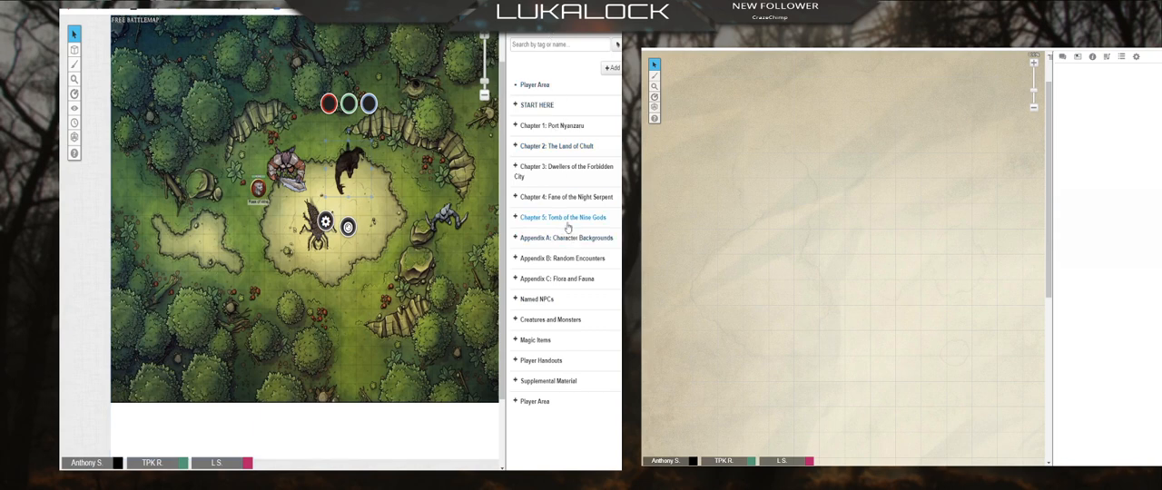
click(516, 322)
scroll(581, 313, down, 2)
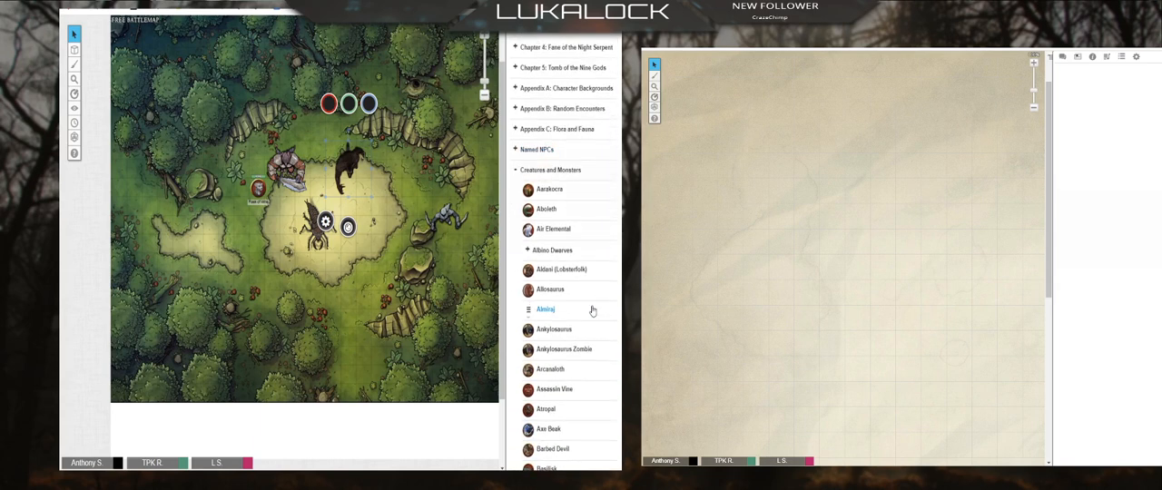
scroll(592, 312, down, 2)
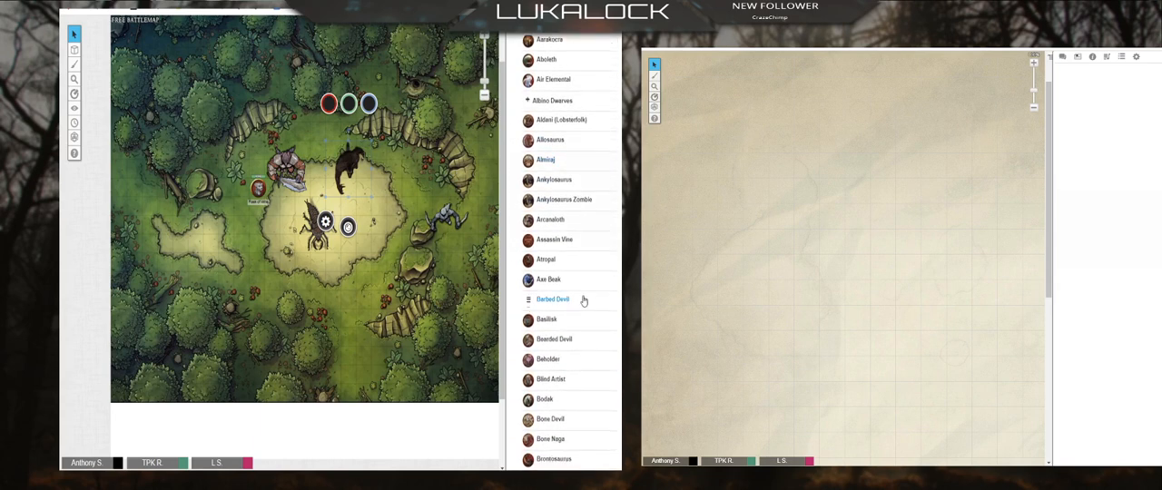
scroll(581, 300, down, 12)
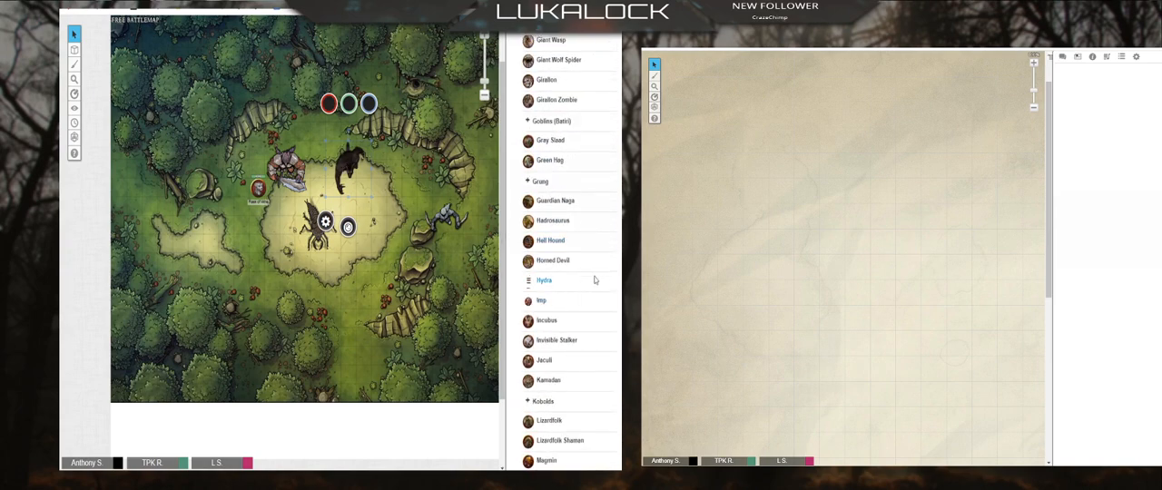
drag(595, 281, 385, 260)
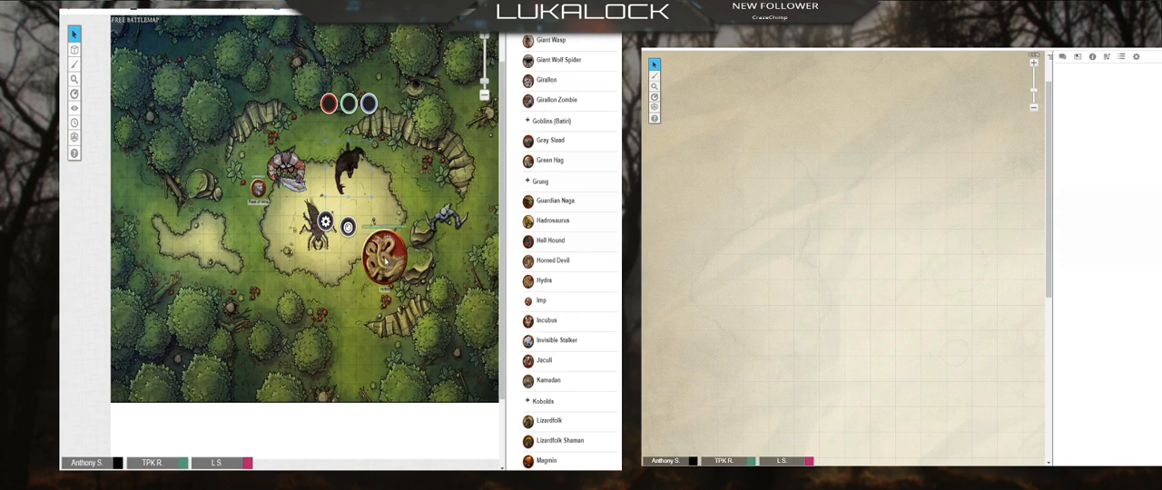
click(385, 262)
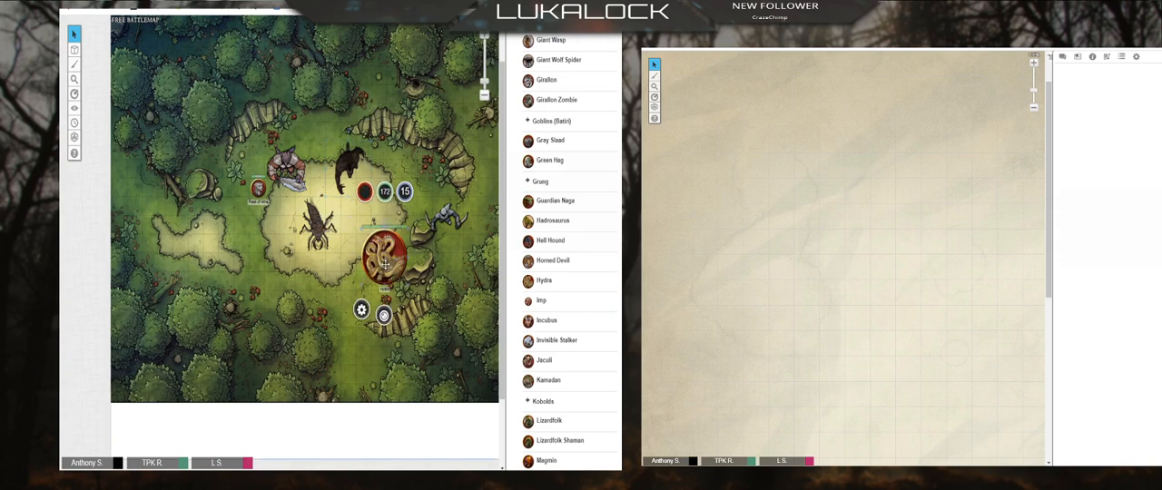
key(Delete)
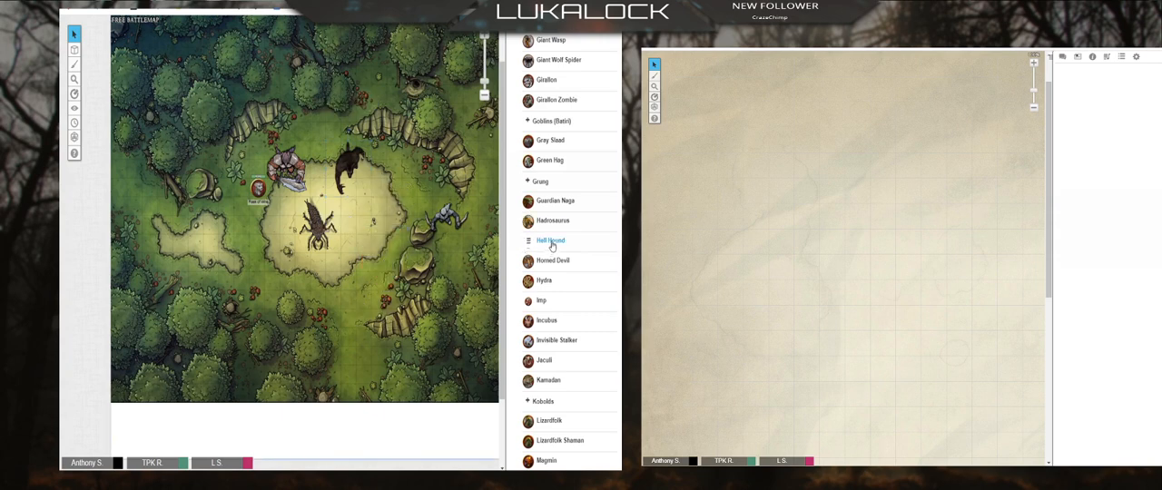
Step: Place a Hell Hound token at the clearing's right edge and move the player ribbon to the Forest Glade page
drag(415, 225, 413, 224)
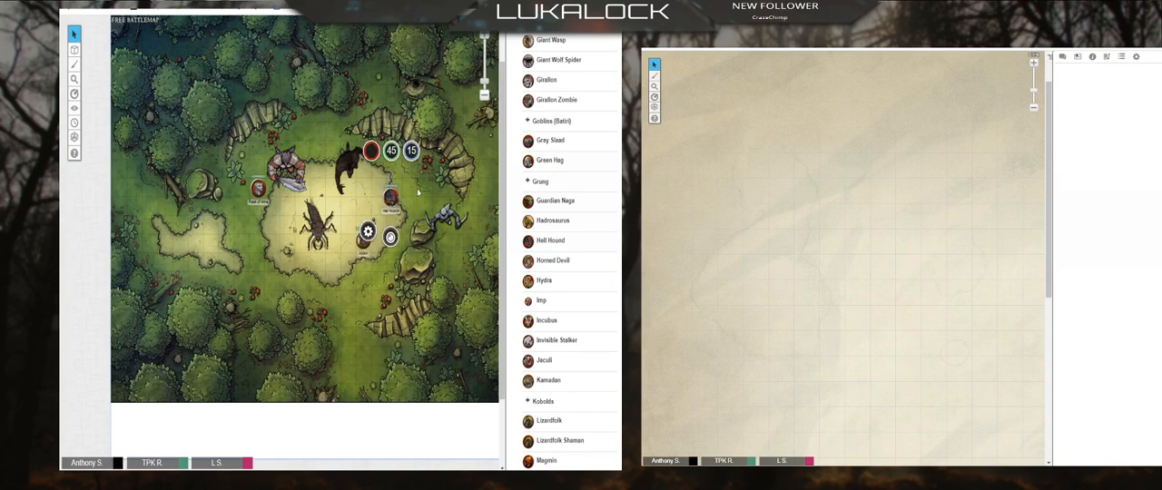
click(466, 38)
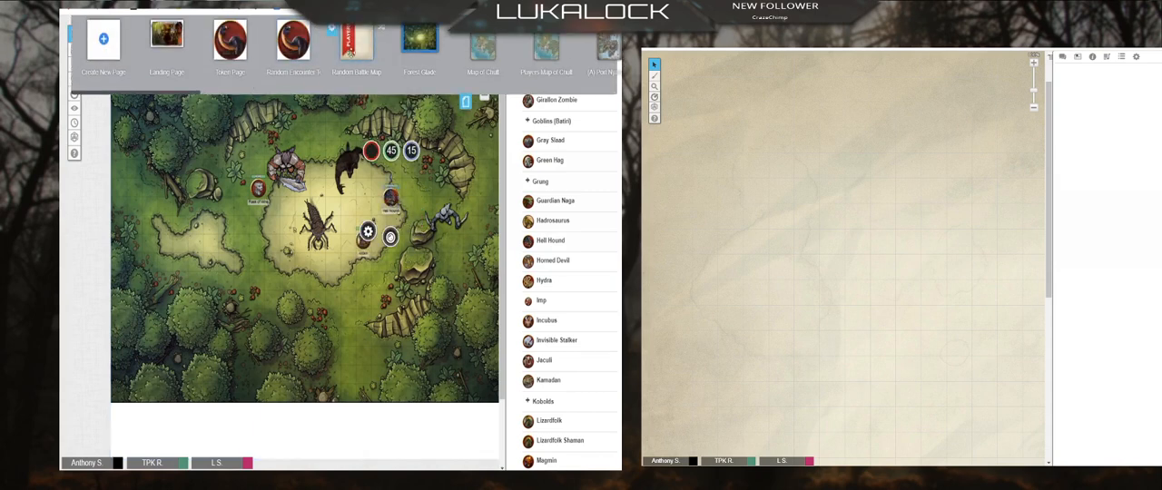
drag(350, 40, 413, 40)
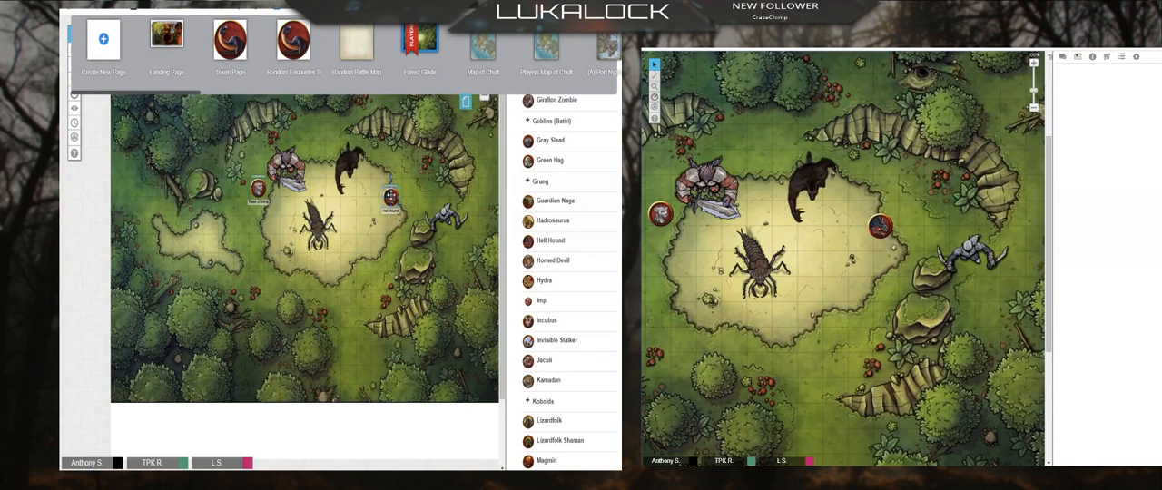
Step: Review the basic and advanced token settings of the Hell Hound token, including its player permissions
click(391, 198)
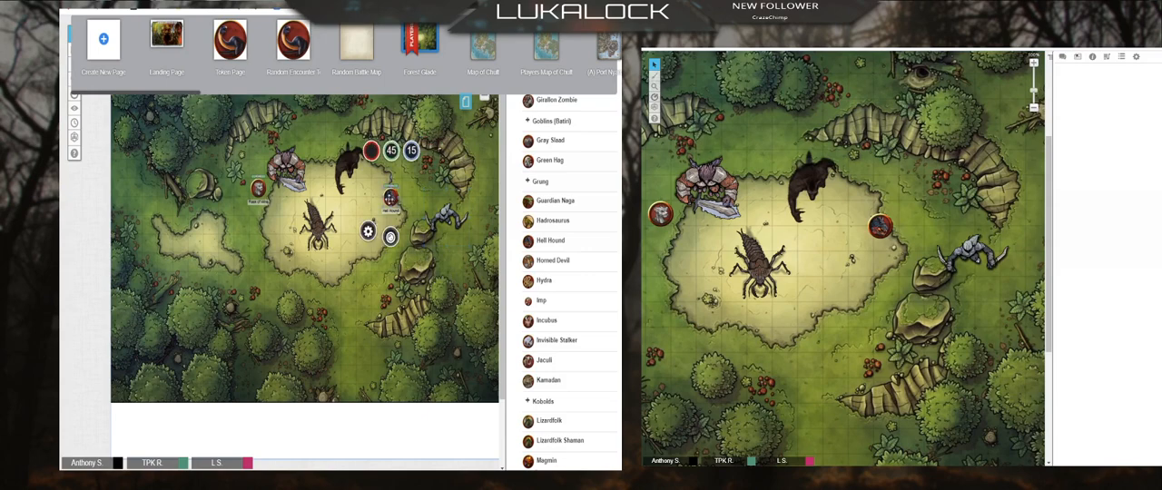
click(368, 232)
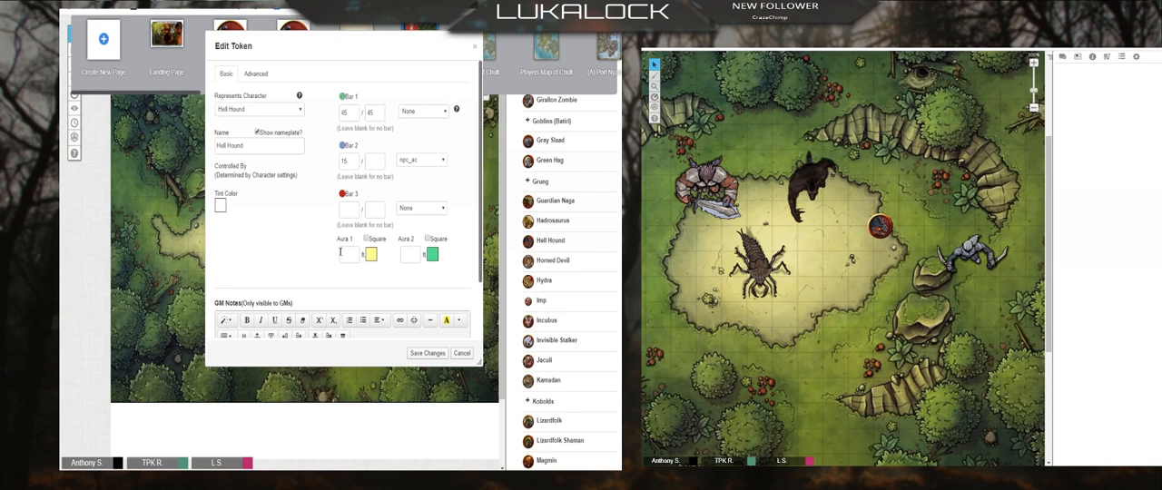
click(263, 73)
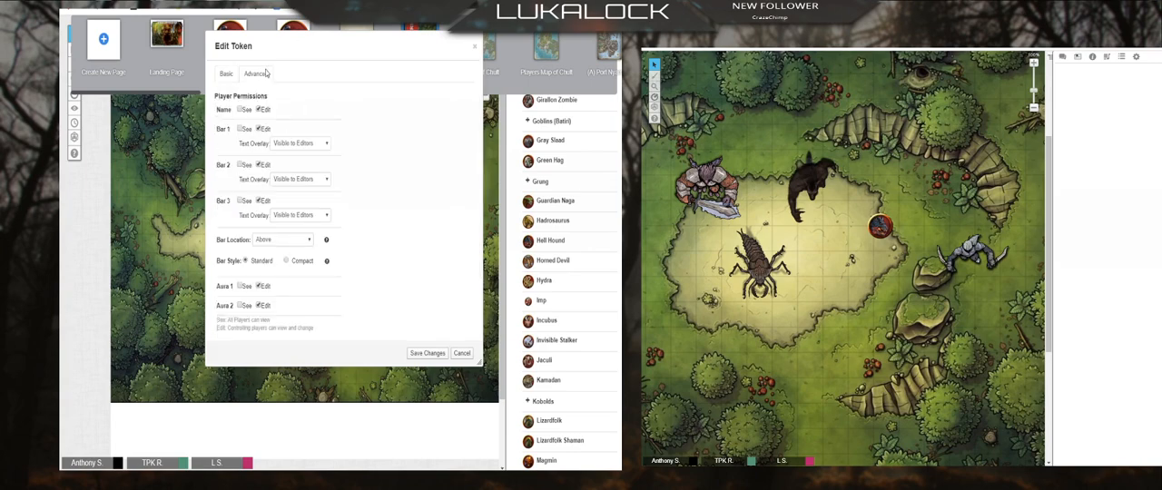
click(224, 74)
click(473, 46)
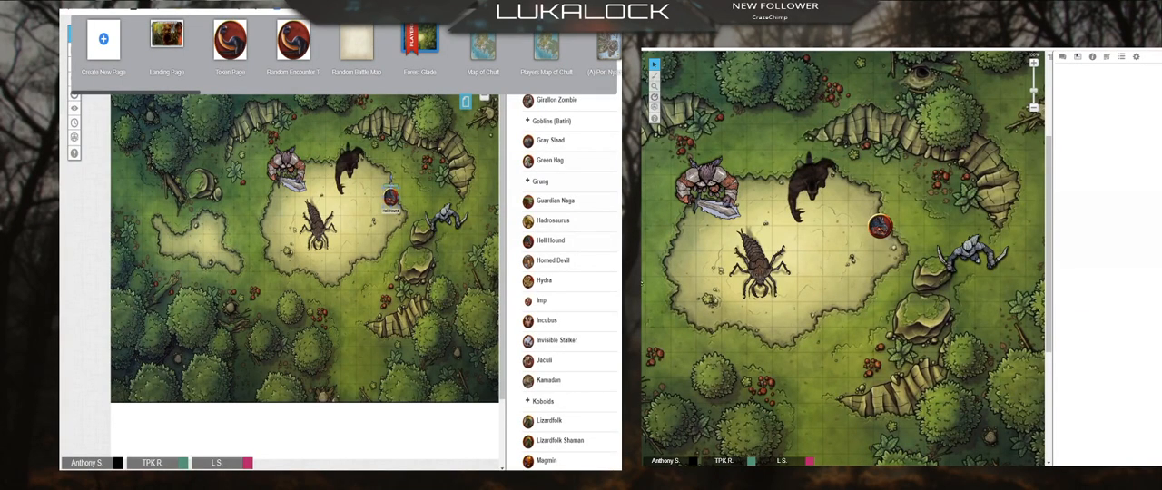
Step: Collapse Creatures and Monsters and place an Asharra token from Named NPCs below the clearing, beside the boulders
scroll(554, 273, up, 10)
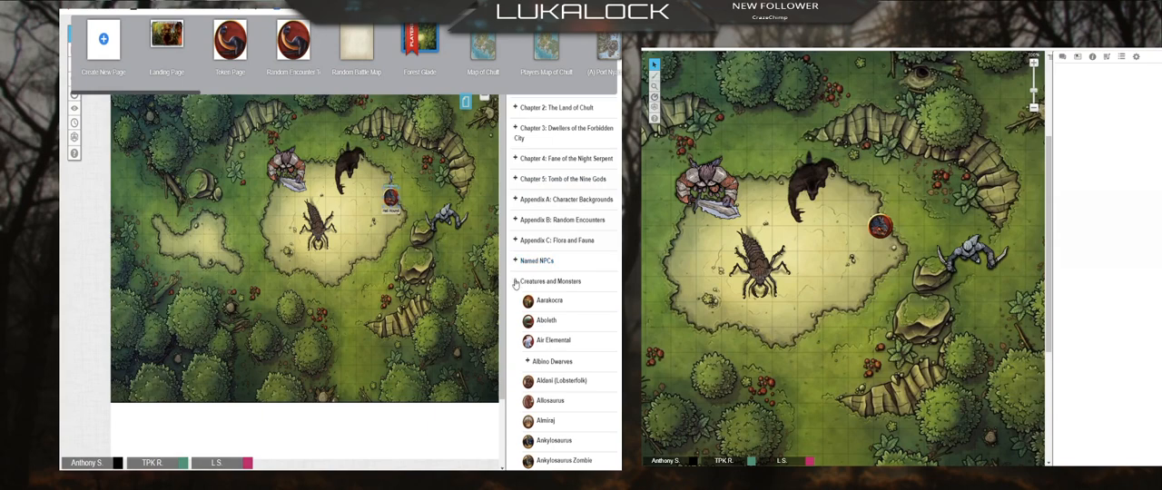
click(515, 283)
click(517, 299)
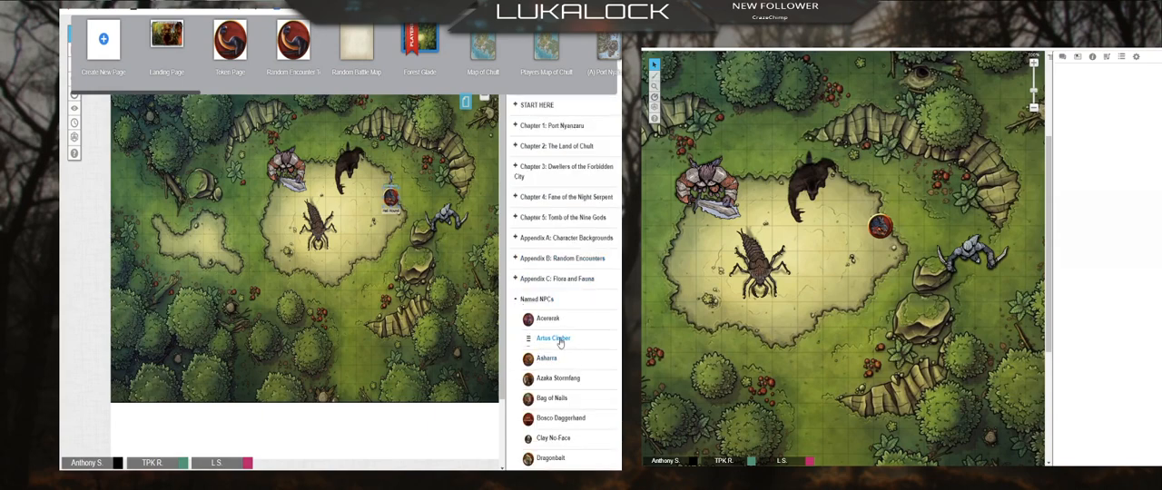
drag(561, 342, 376, 320)
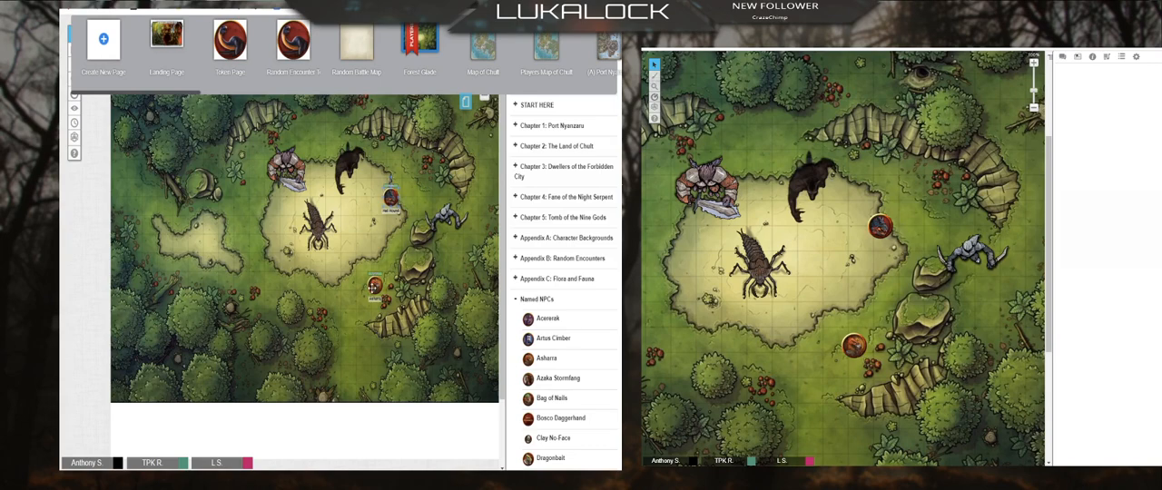
Step: Allow all players to see the Asharra token's name and save the token settings
click(372, 287)
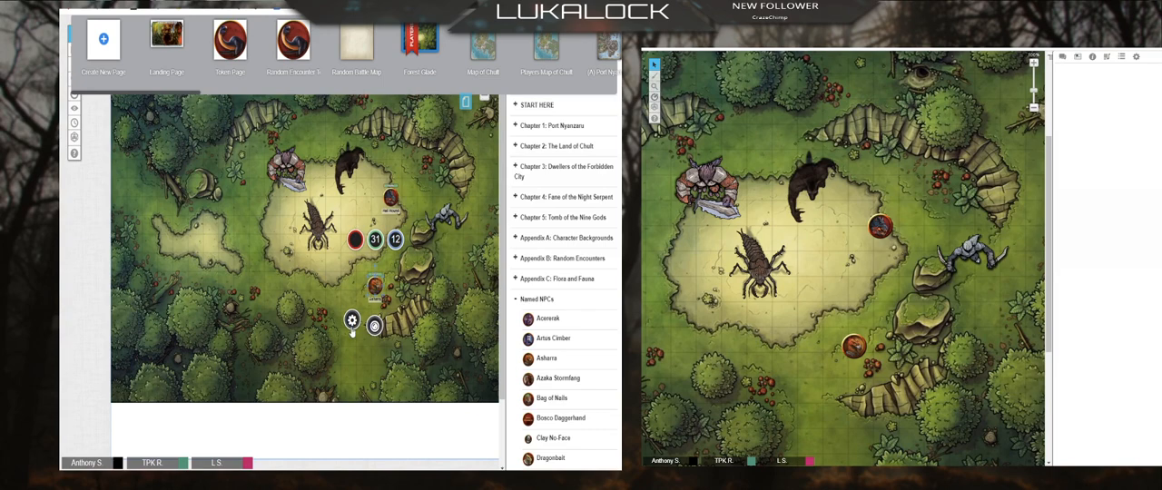
click(352, 321)
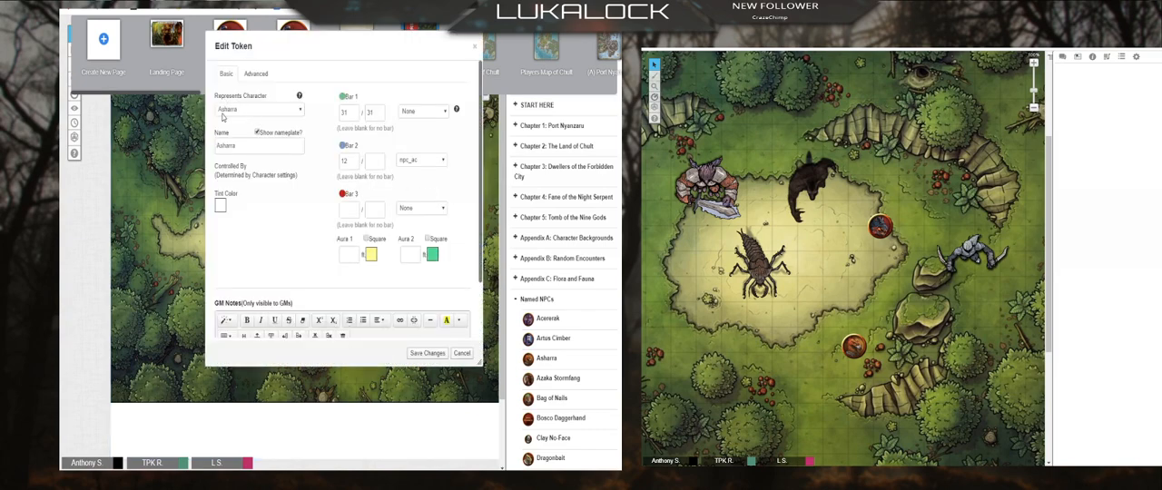
click(255, 76)
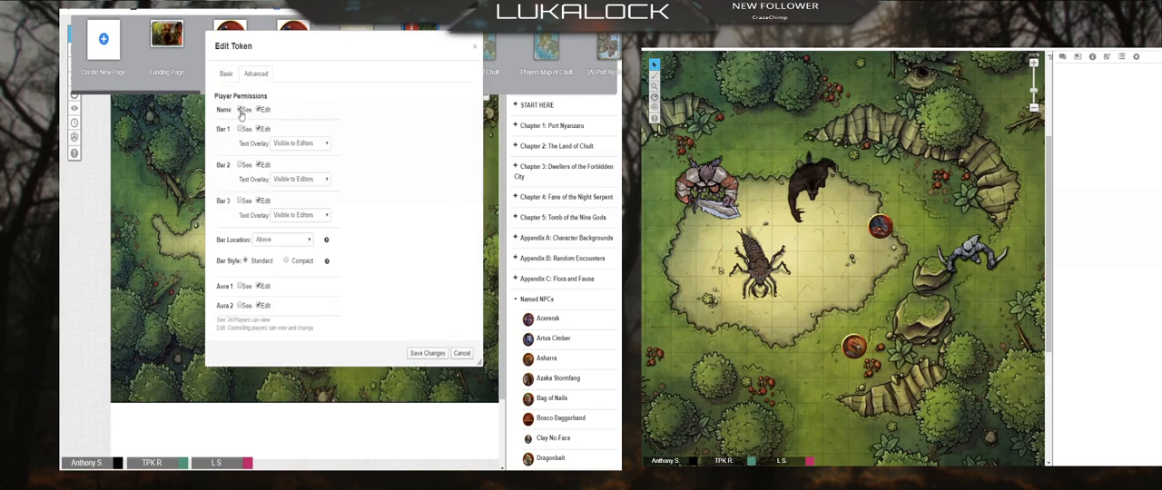
click(241, 110)
click(427, 354)
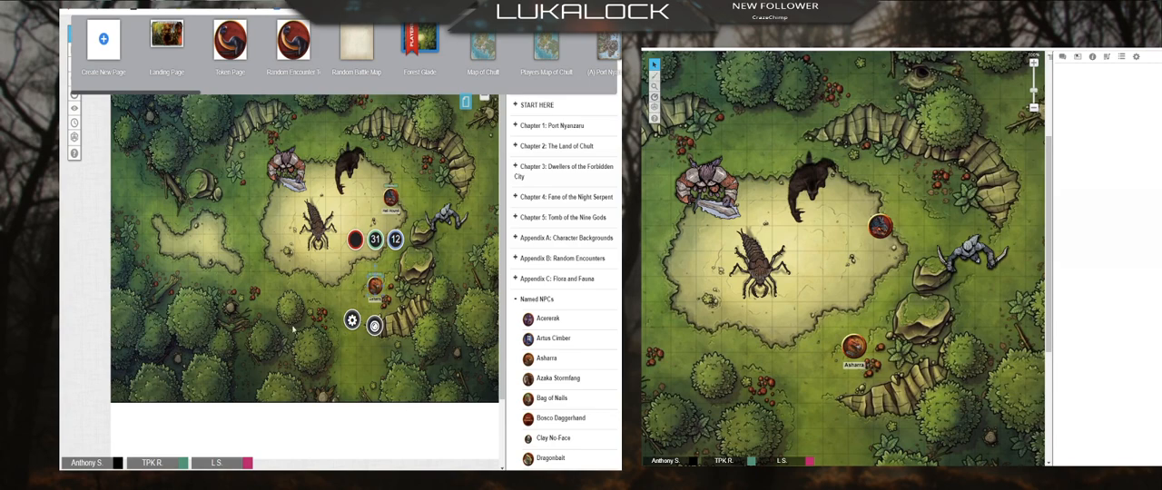
click(424, 350)
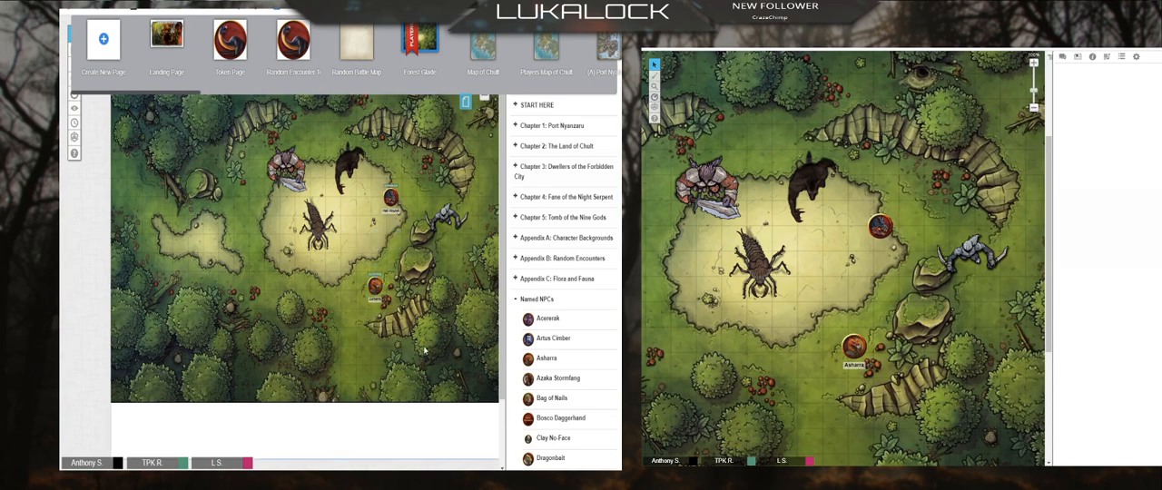
Step: Delete the Hell Hound token and move the black creature token to the clearing's right edge
click(514, 299)
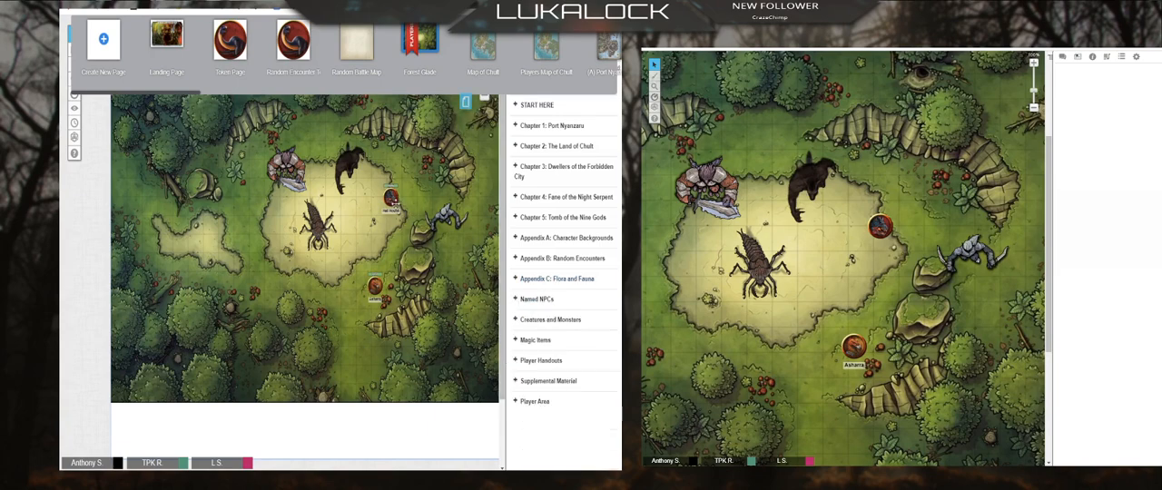
click(391, 200)
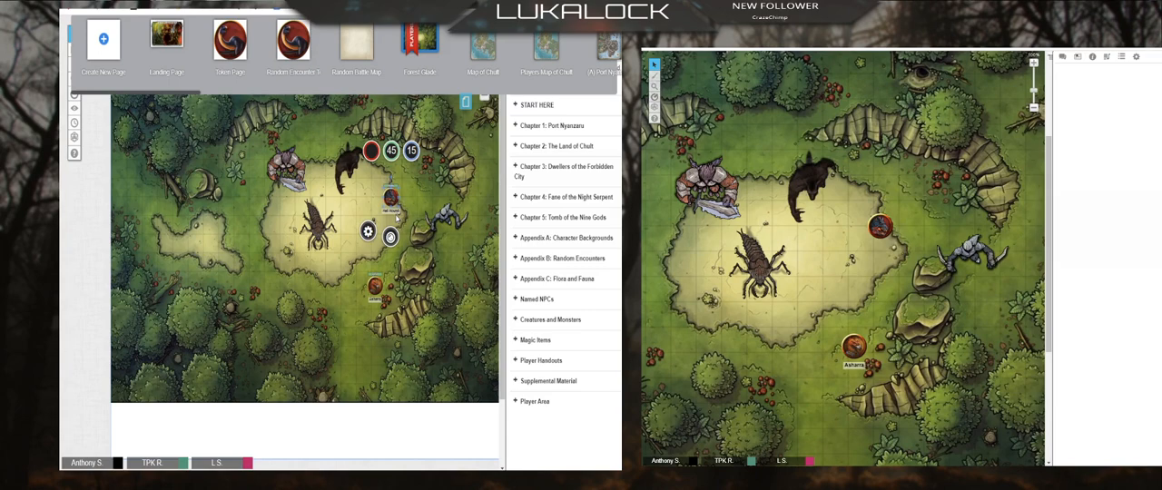
key(Delete)
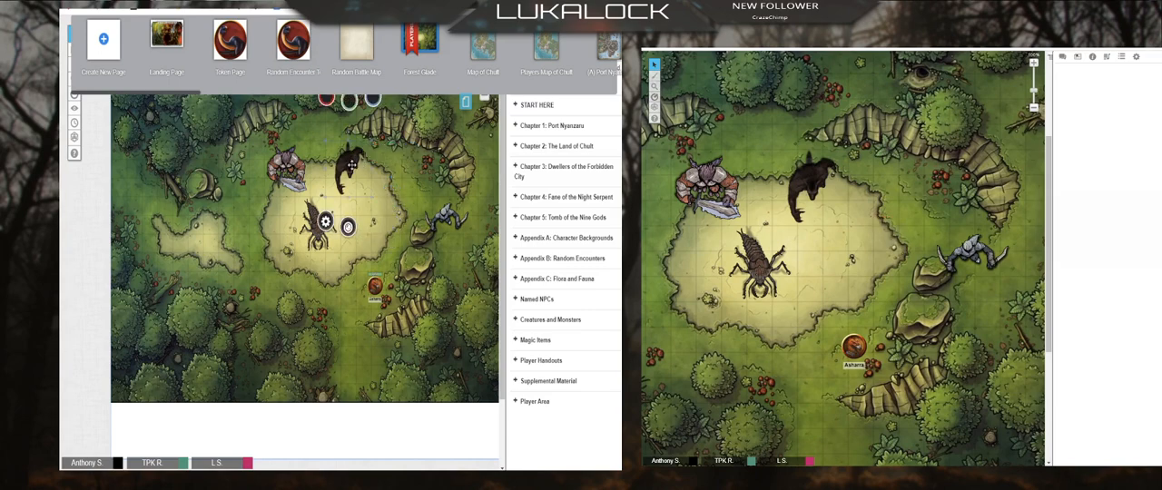
drag(350, 168, 388, 196)
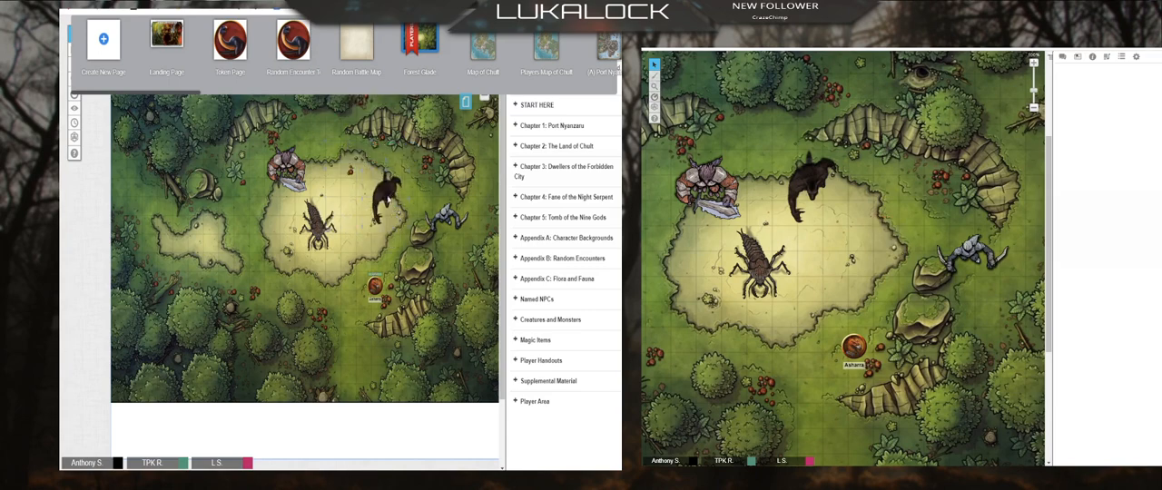
Step: Find Hell Hound among the journal's Creatures and Monsters and open its character entry
click(515, 320)
scroll(563, 363, down, 10)
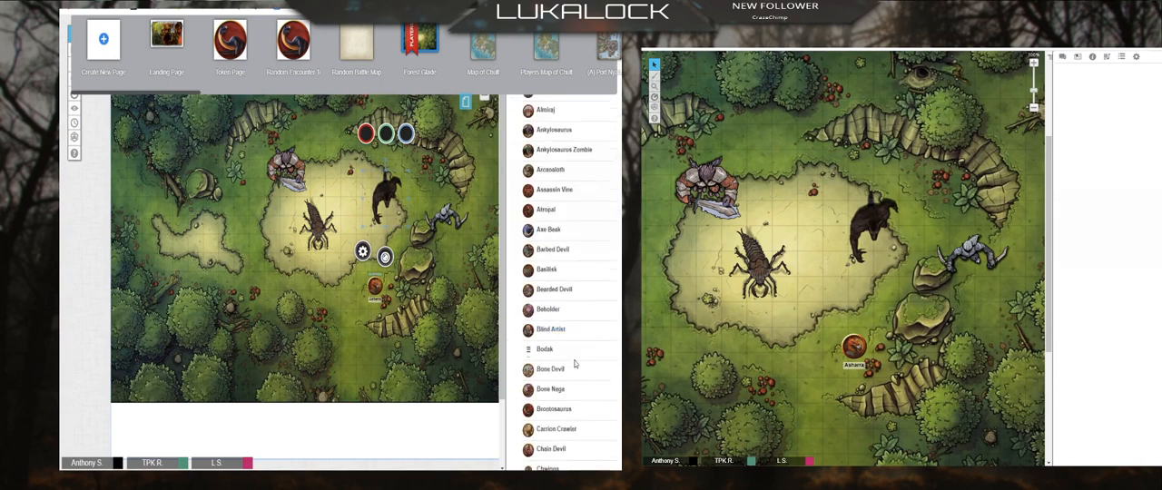
scroll(574, 365, down, 3)
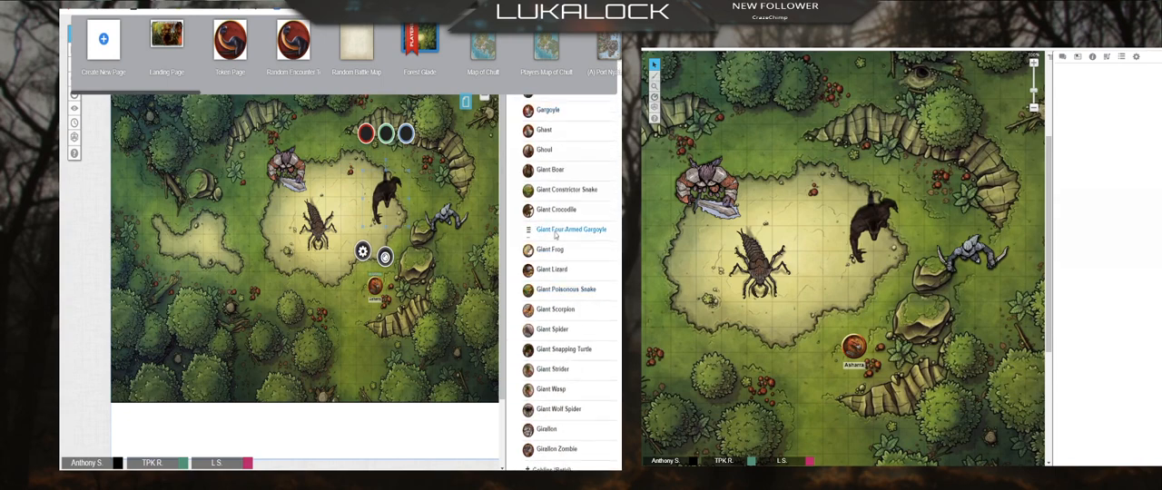
scroll(555, 382, down, 3)
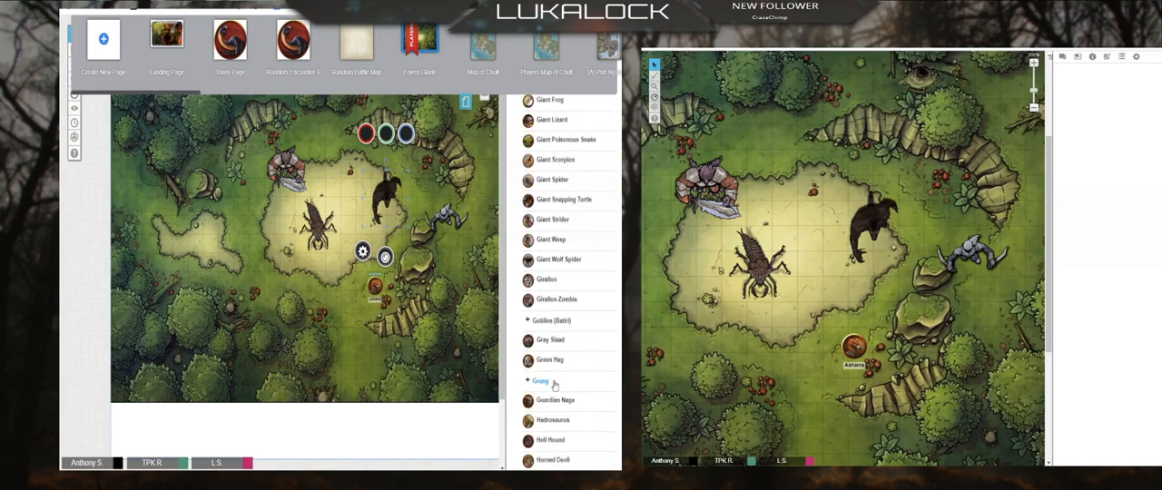
scroll(554, 384, up, 6)
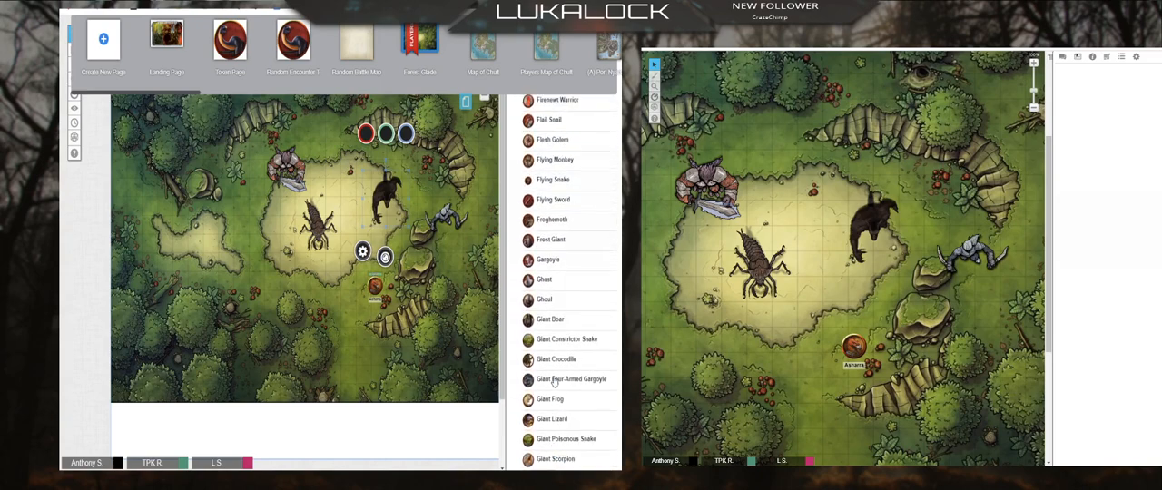
scroll(553, 383, up, 2)
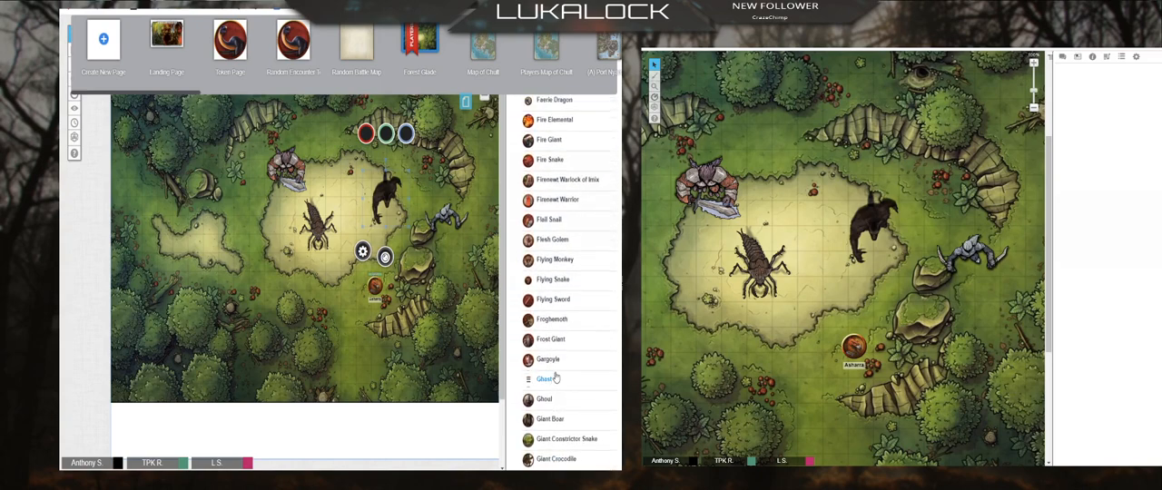
scroll(556, 377, down, 8)
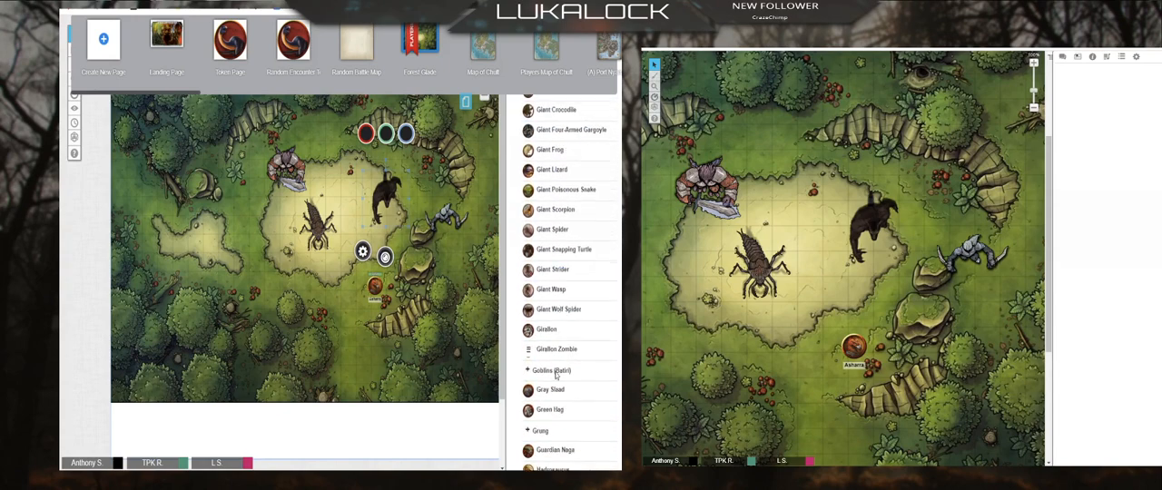
scroll(556, 373, down, 4)
click(554, 341)
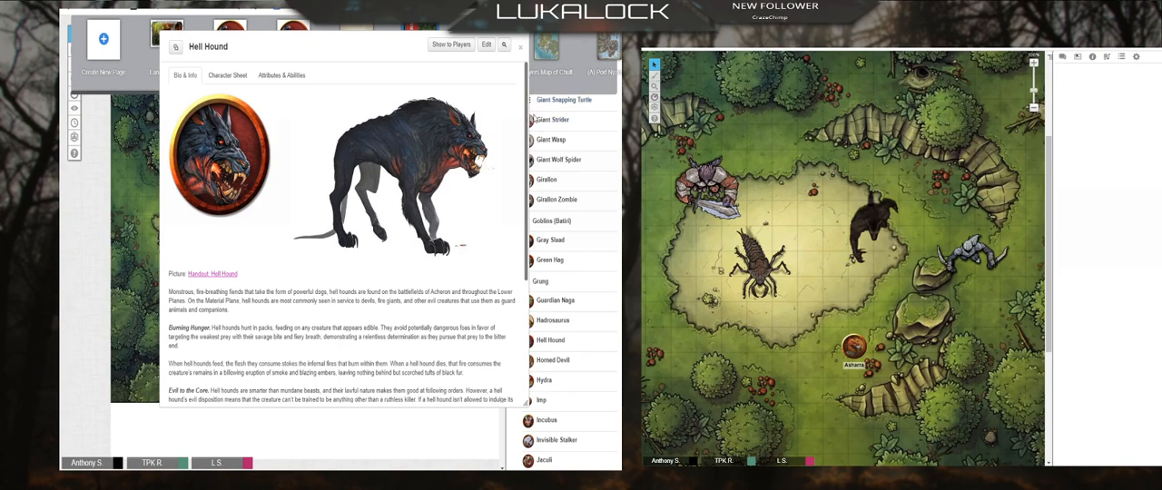
Step: Replace the Hell Hound entry's default token with the selected black creature token, save the changes and close the entry
drag(354, 50, 365, 75)
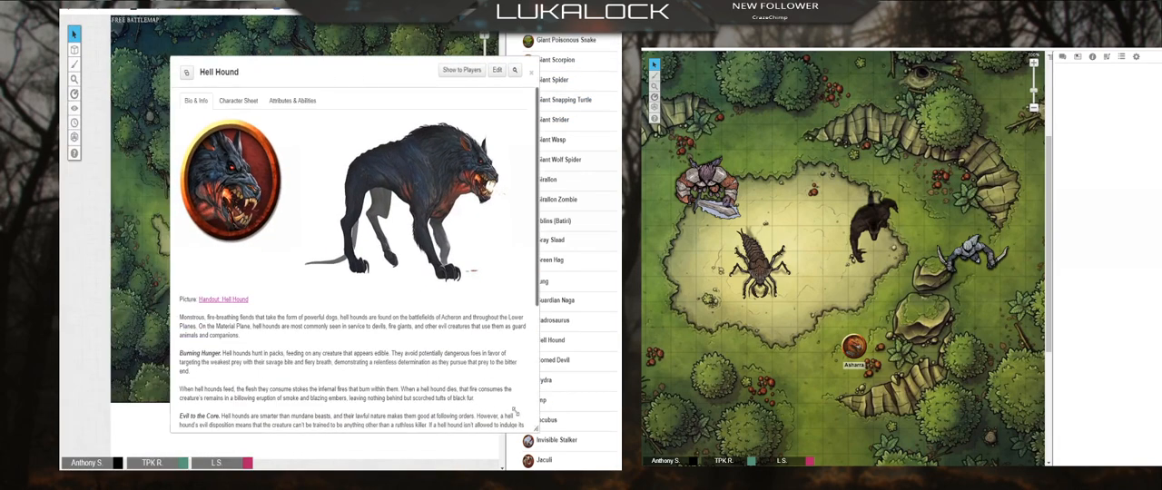
drag(516, 410, 450, 362)
click(412, 70)
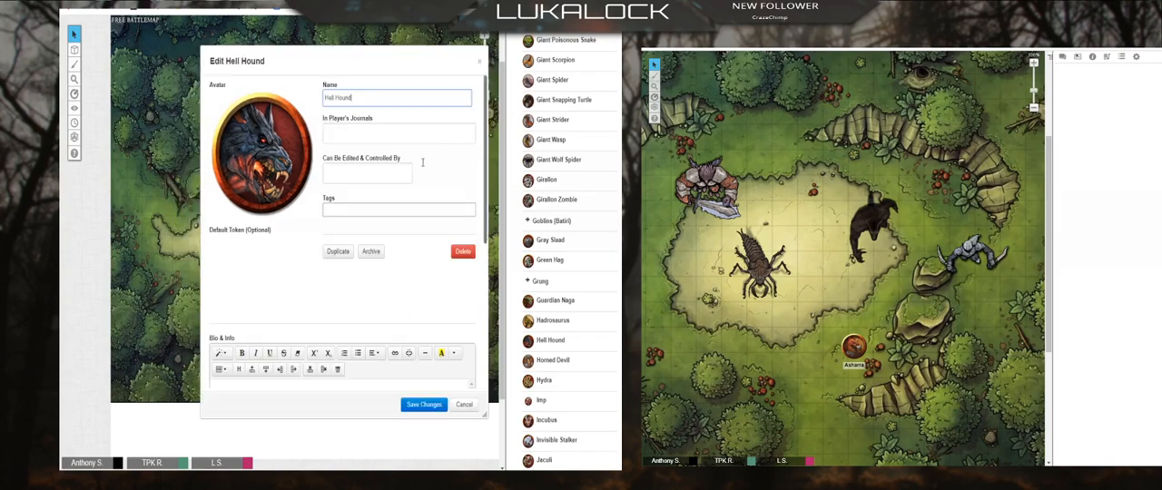
drag(315, 53, 171, 50)
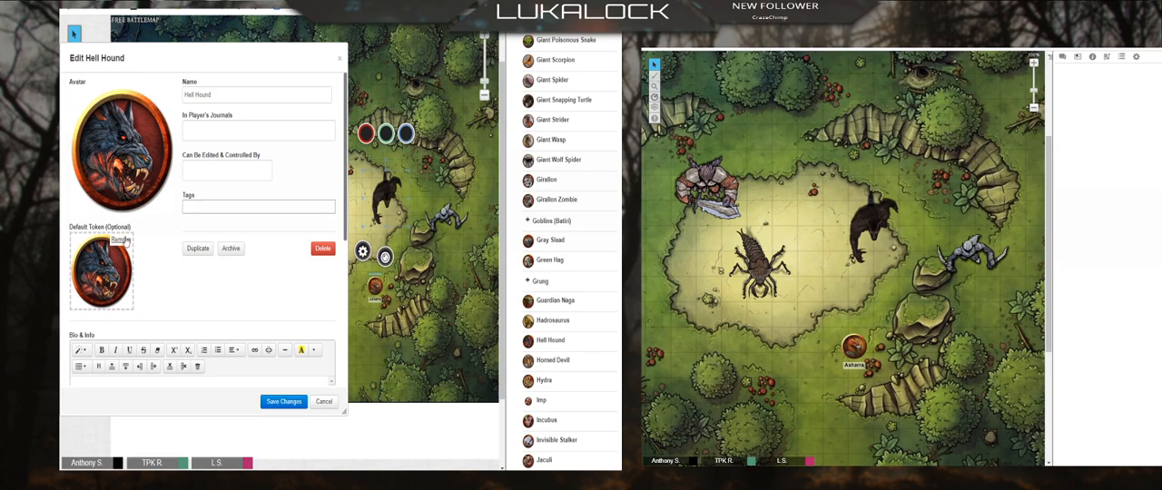
click(125, 243)
click(355, 278)
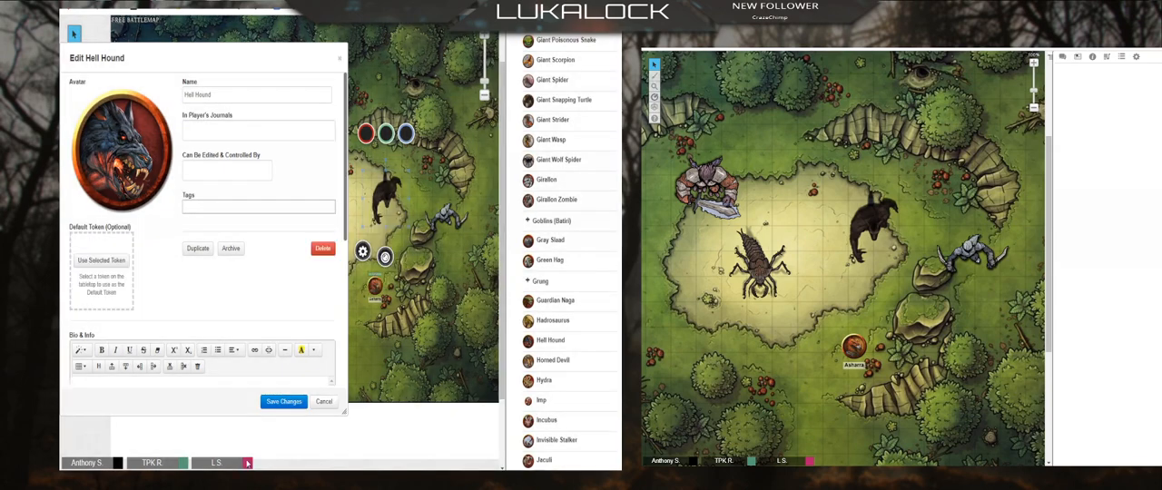
click(123, 263)
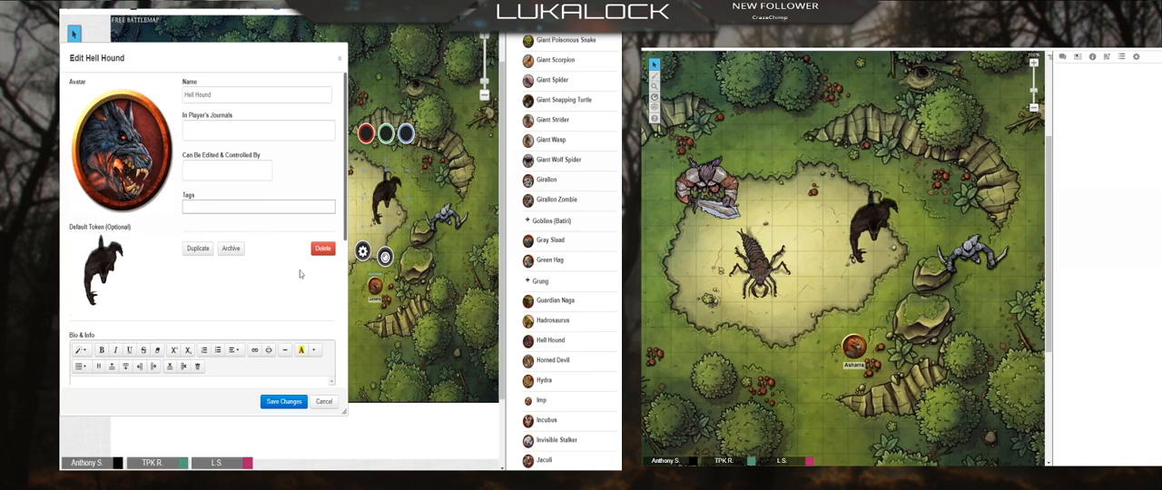
click(283, 401)
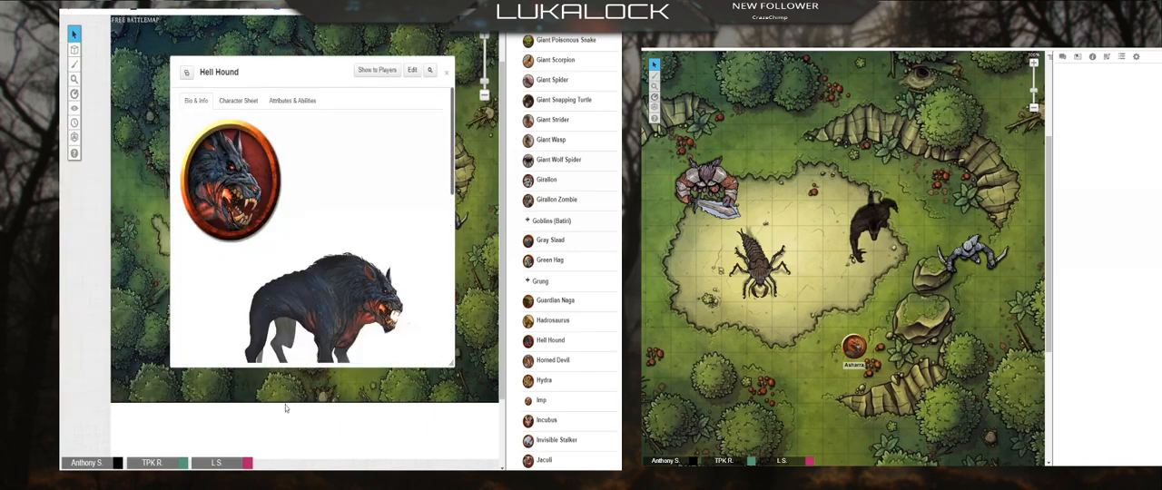
key(Escape)
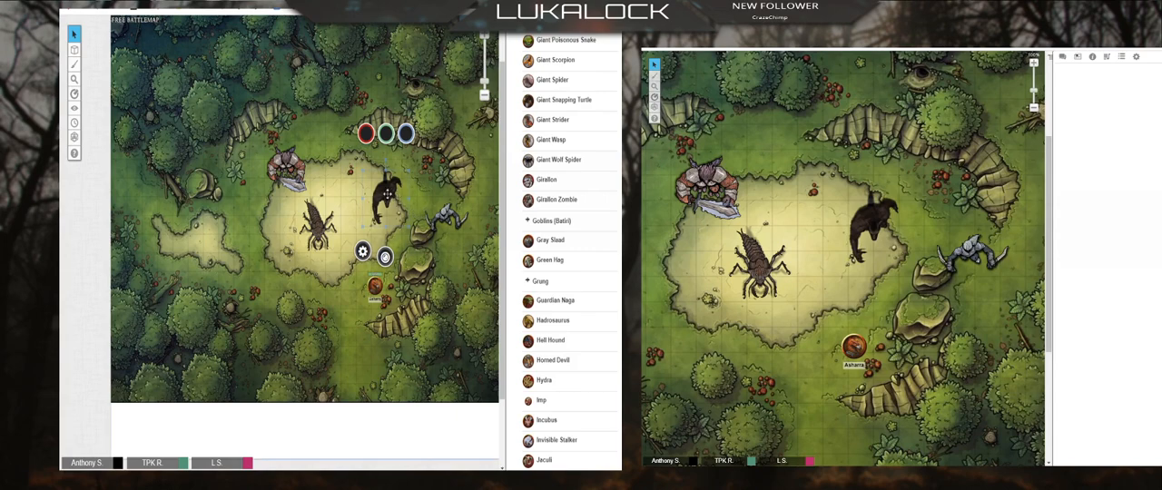
Step: Delete the black creature token and place a new Hell Hound token from the journal at the clearing's upper-right edge
key(Delete)
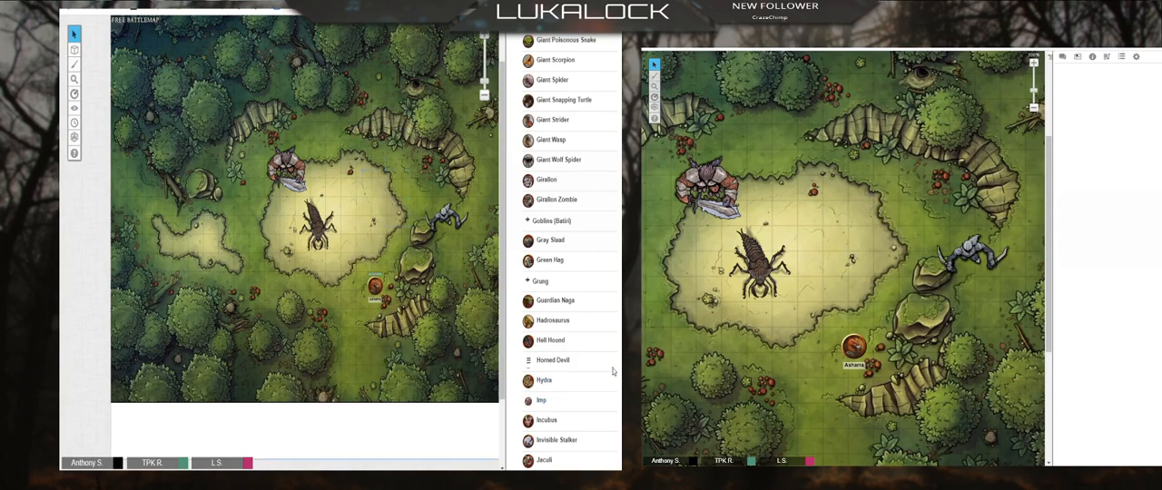
drag(560, 346, 390, 216)
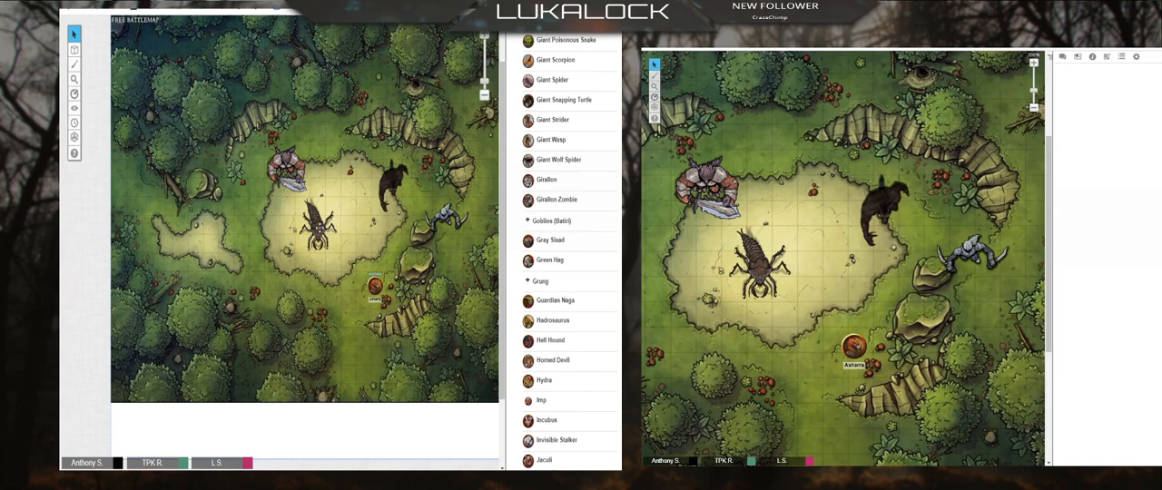
Step: Shift the insect creature token slightly up and to the left in the clearing, and leave it selected
click(313, 238)
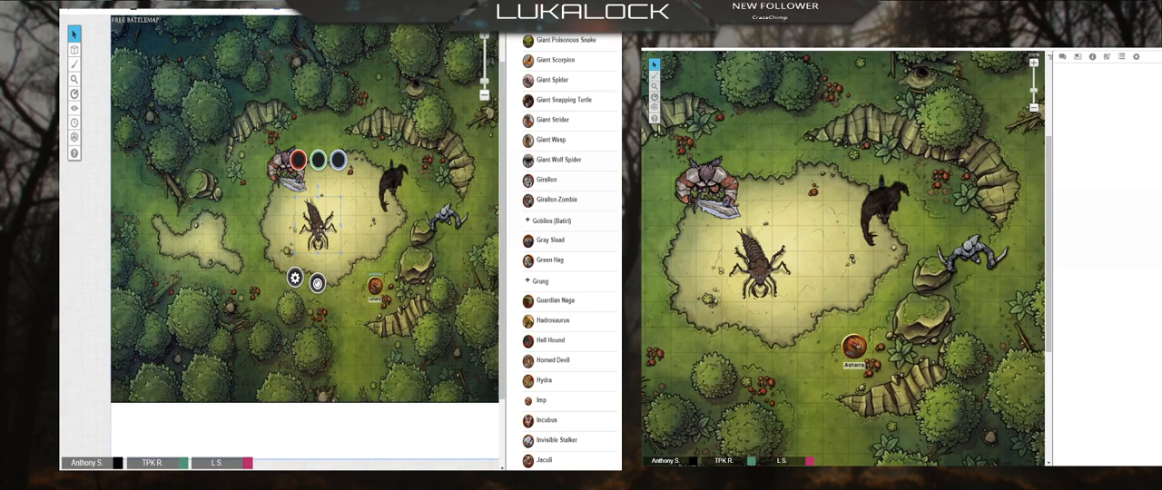
mouse_move(321, 234)
mouse_down()
mouse_move(340, 249)
mouse_move(317, 230)
mouse_up()
click(349, 242)
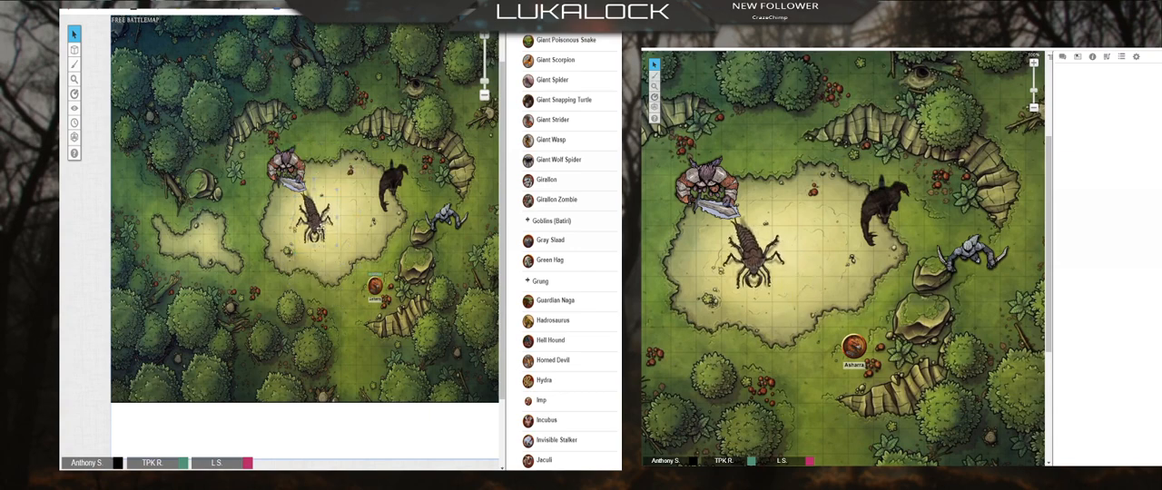
click(319, 227)
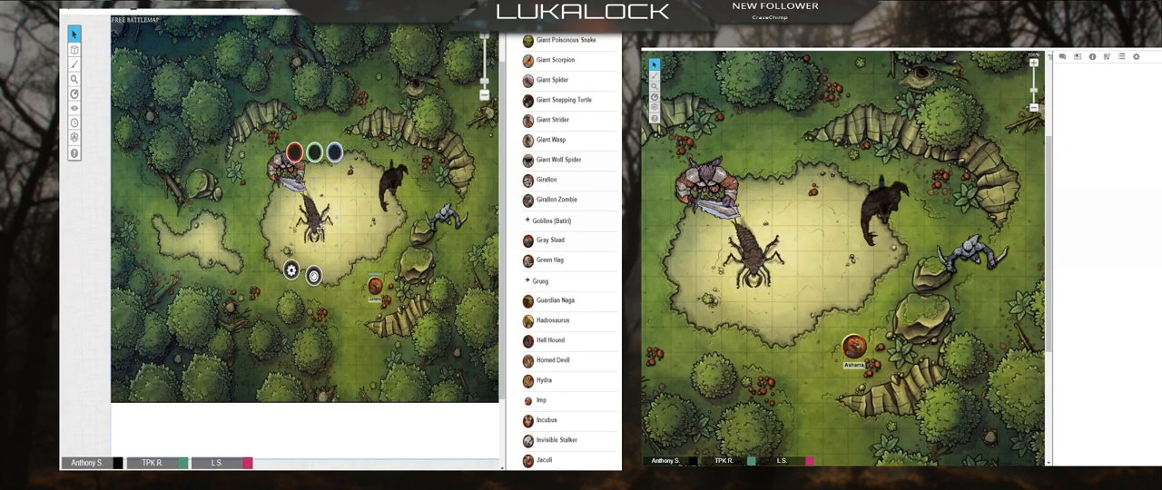
Step: Search the D&D 5th Edition compendium for "wolf"
click(577, 38)
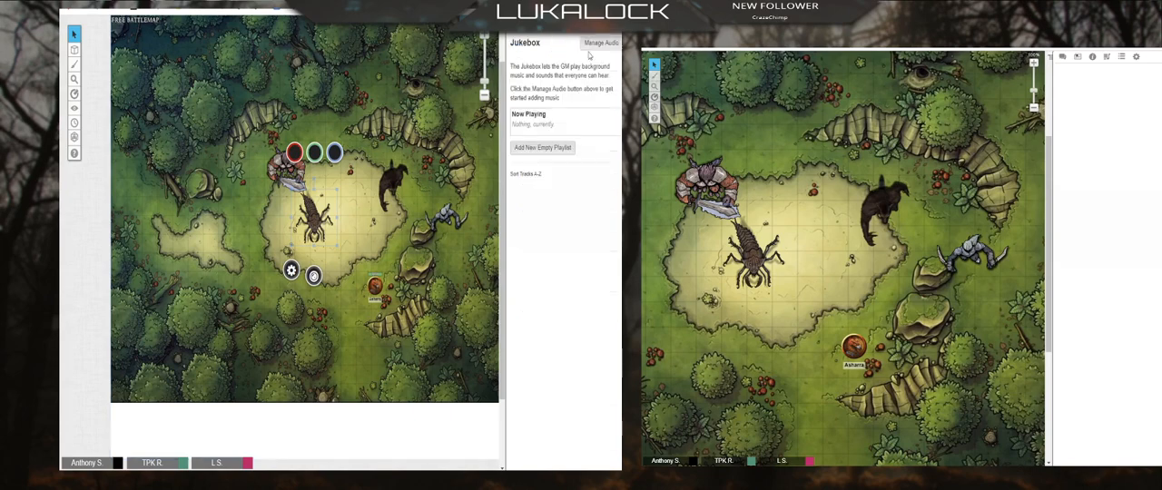
click(570, 37)
click(554, 58)
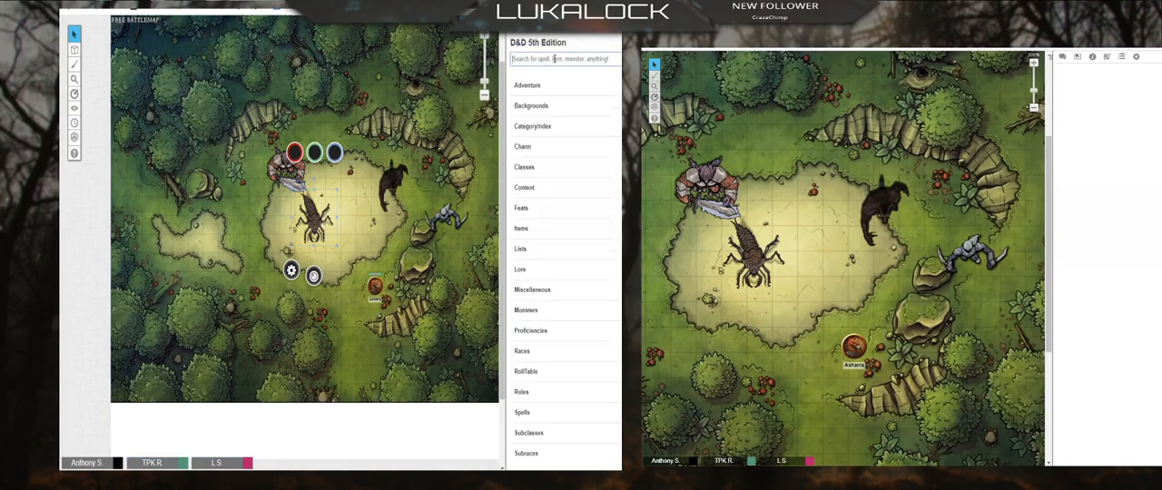
text(s)
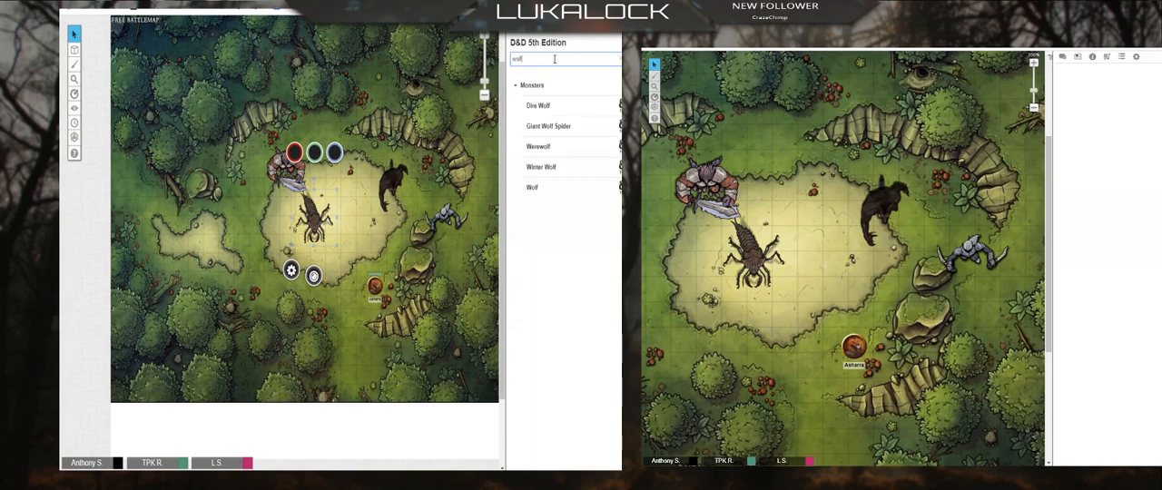
Step: Search the compendium for "ankheg", add the Ankheg monster to the game through the map, and close its entry
double_click(554, 59)
text(wikh)
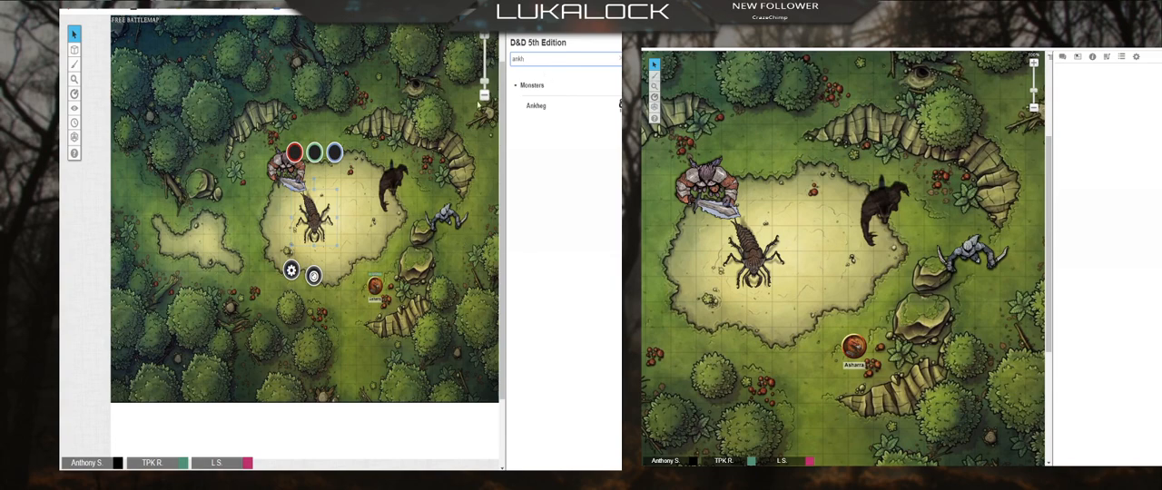
drag(538, 59, 456, 73)
text(d)
drag(536, 105, 268, 234)
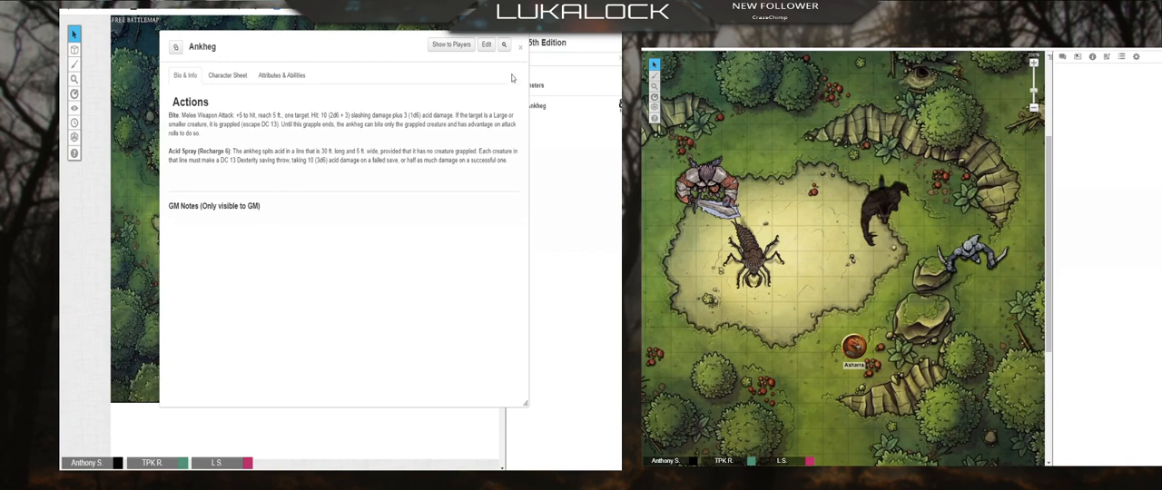
click(520, 47)
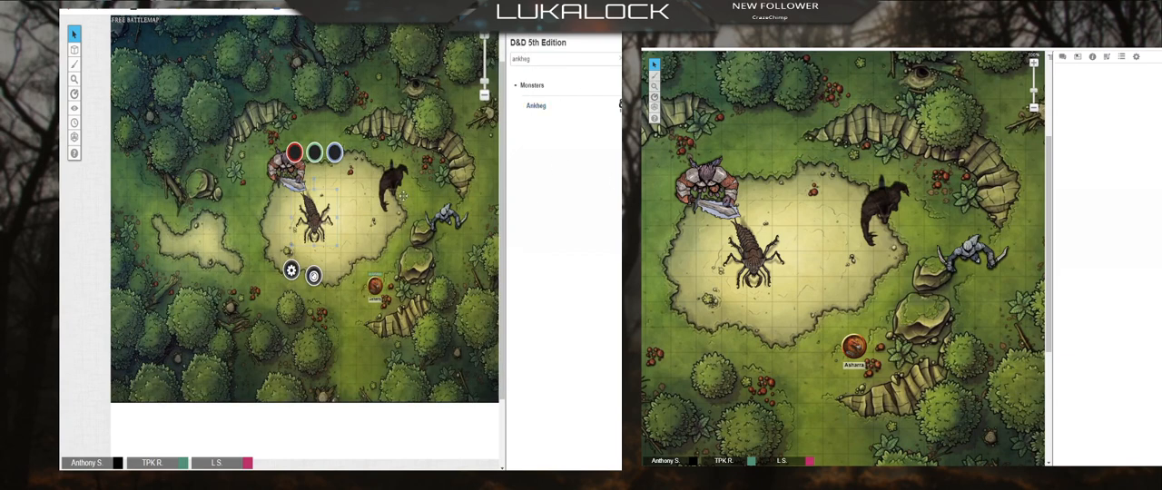
Step: Find the Ankheg entry at the start of the journal and open it
click(551, 29)
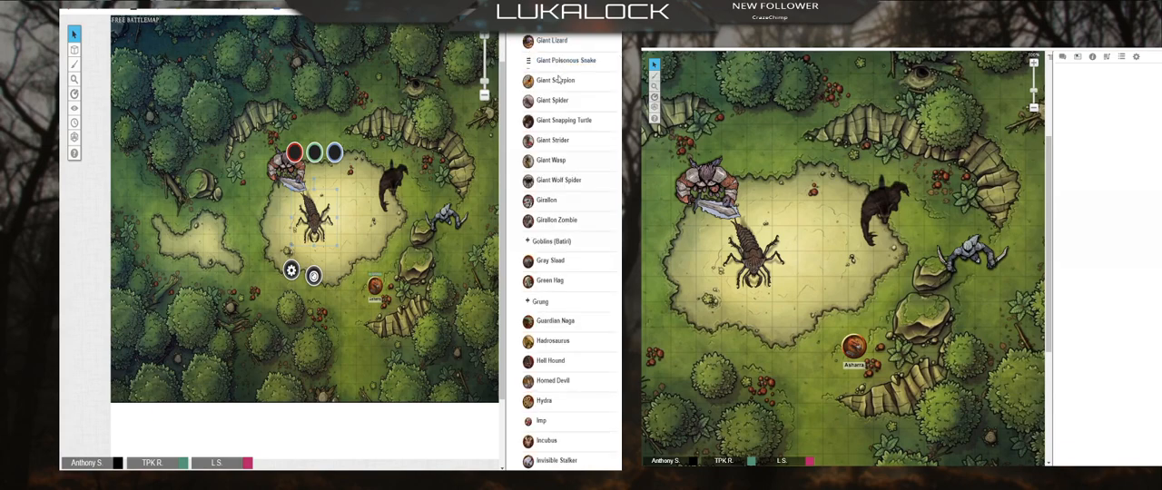
scroll(553, 100, up, 3)
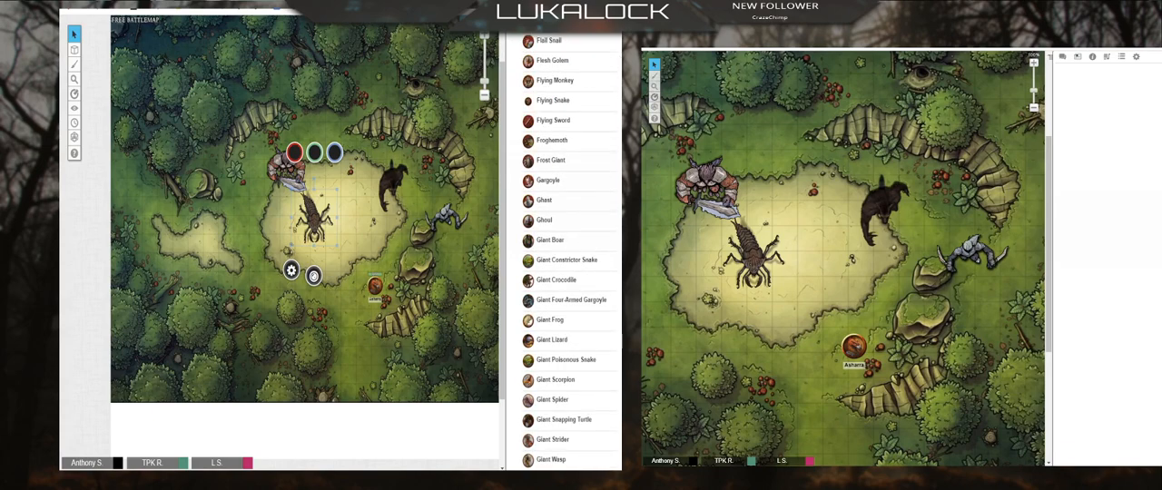
scroll(545, 182, up, 10)
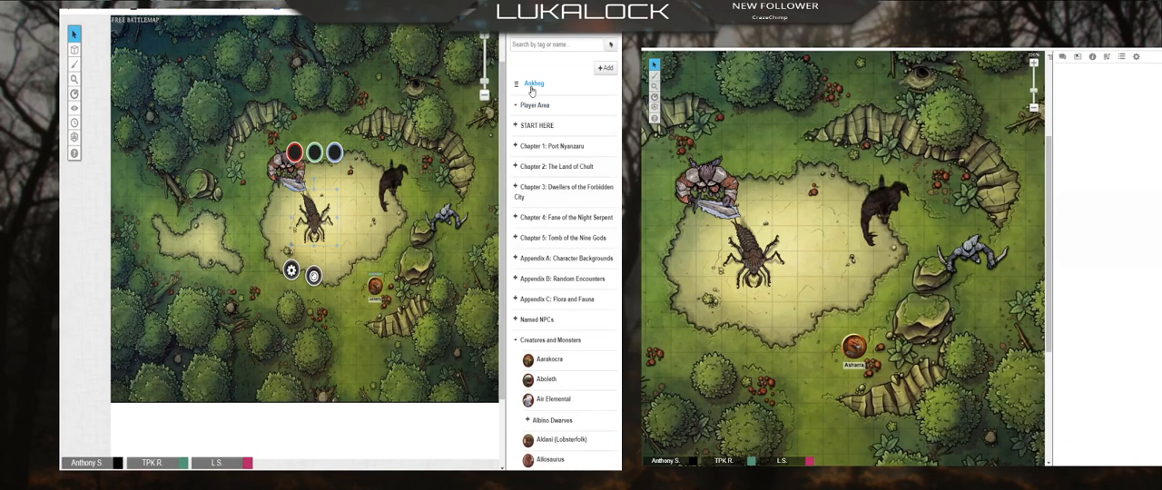
click(378, 234)
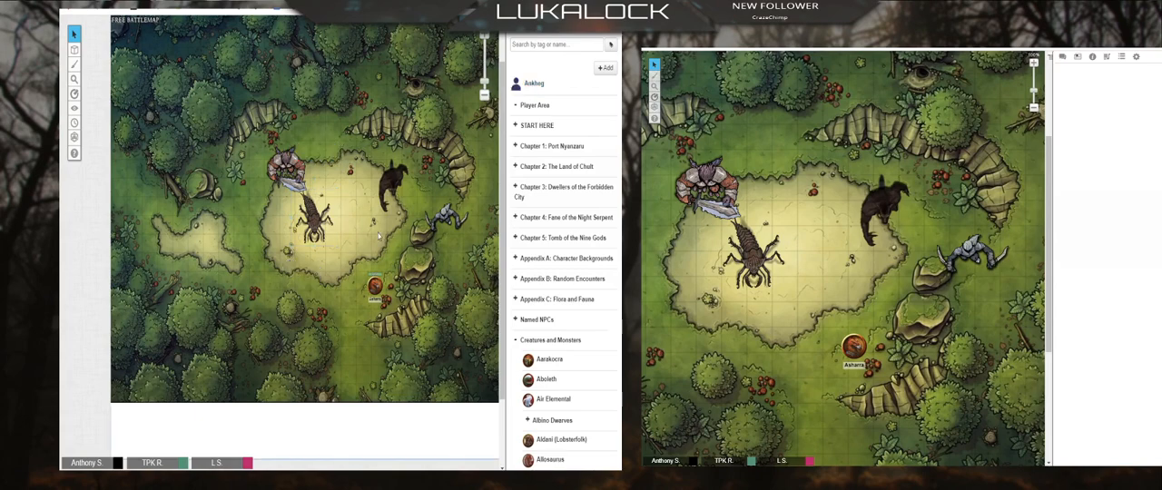
click(534, 84)
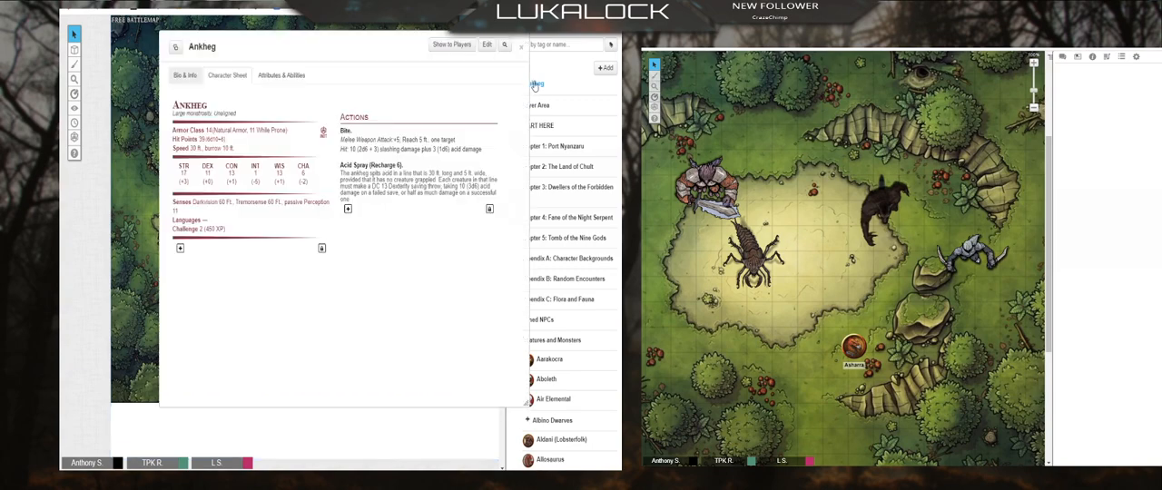
Step: Compare the Ankheg's Bio & Info with its Character Sheet
click(185, 76)
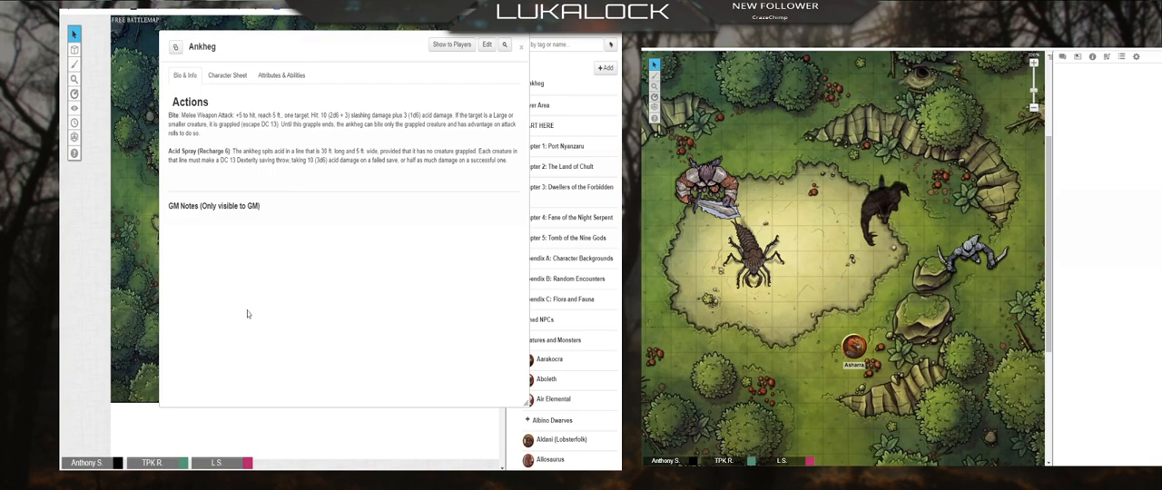
drag(266, 45, 361, 106)
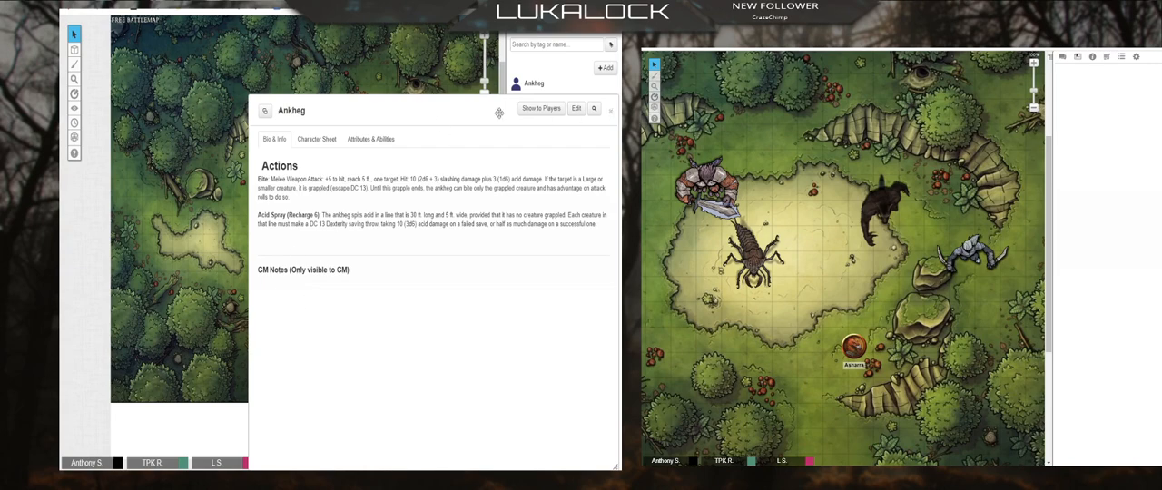
click(329, 140)
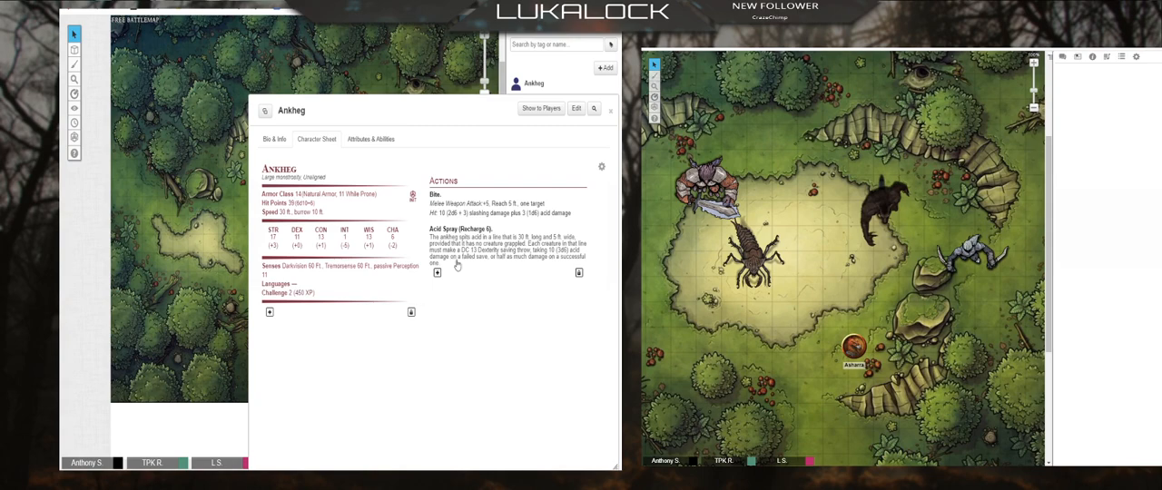
click(273, 143)
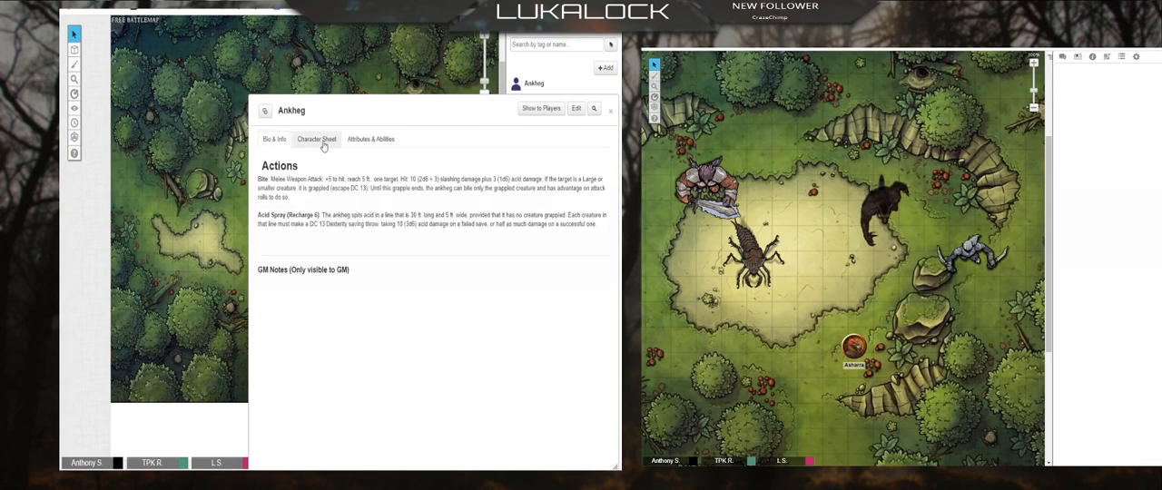
click(323, 142)
click(275, 140)
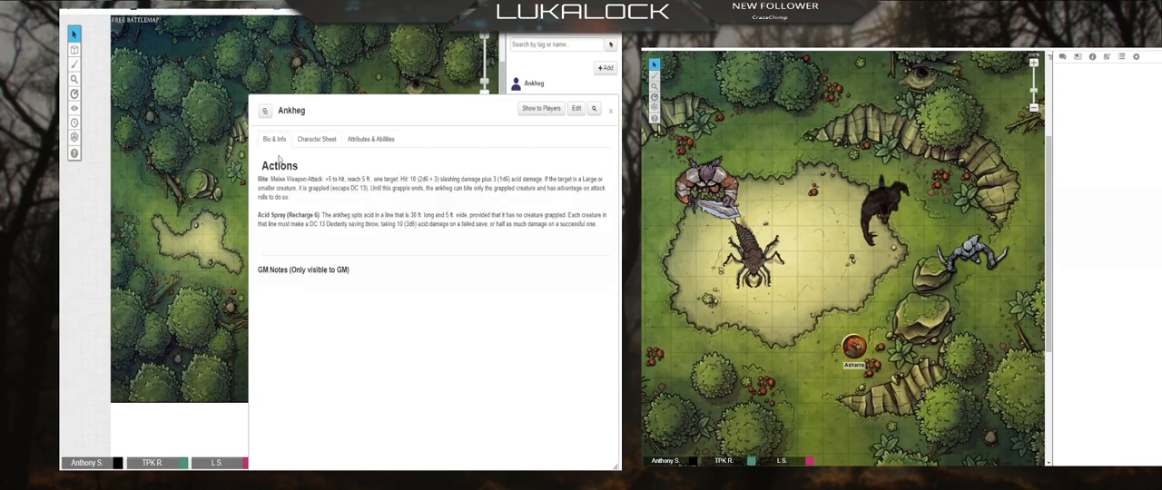
Step: Shrink the Ankheg entry to uncover the map, set the selected insect token as its default token, save and close the entry
drag(408, 113, 206, 32)
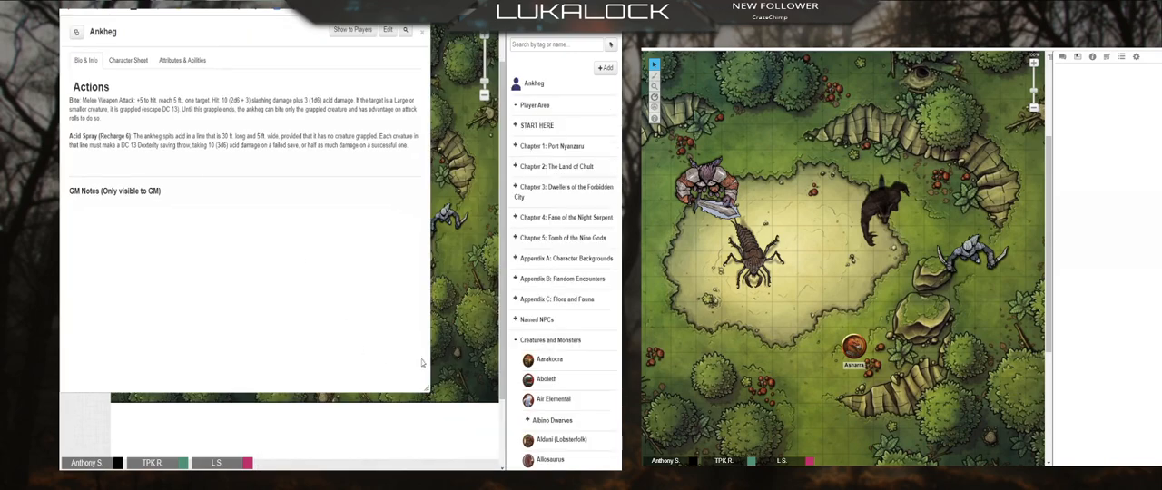
drag(425, 388, 293, 300)
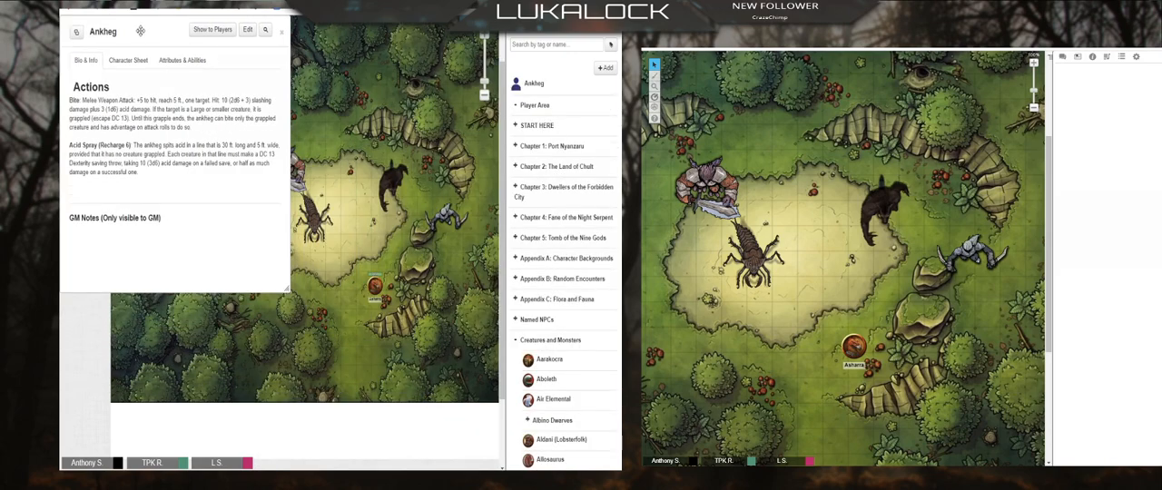
drag(140, 32, 425, 140)
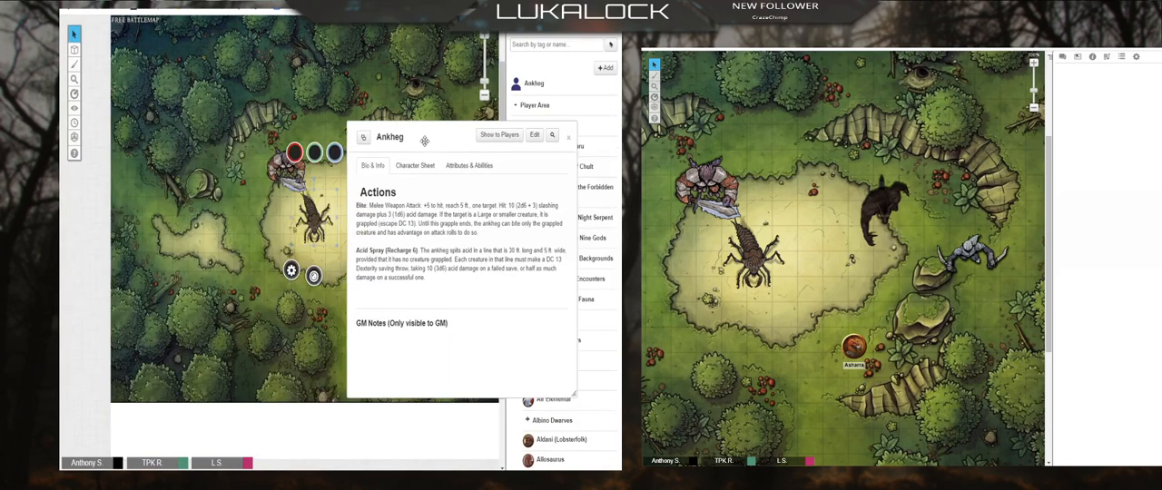
click(532, 135)
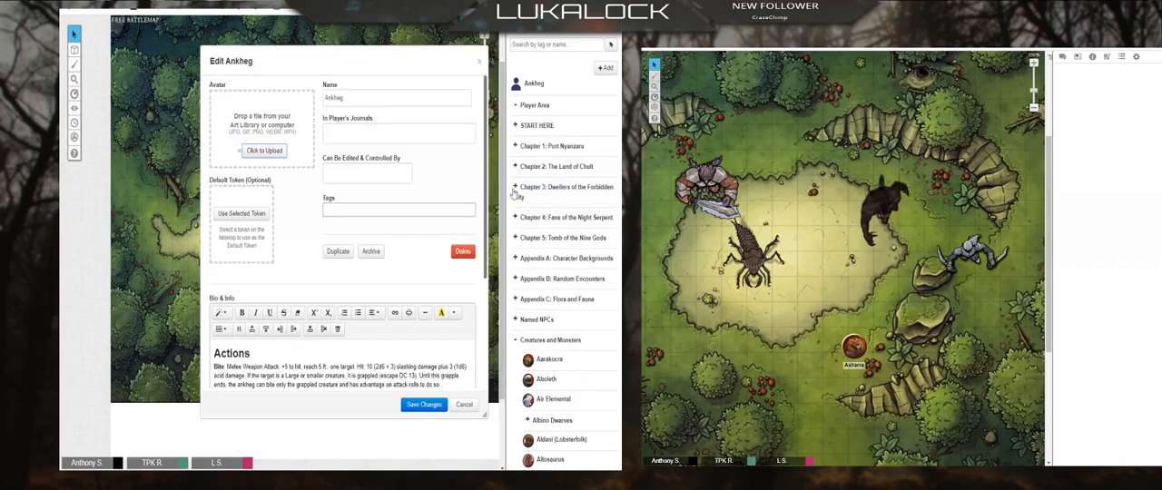
click(241, 213)
click(424, 405)
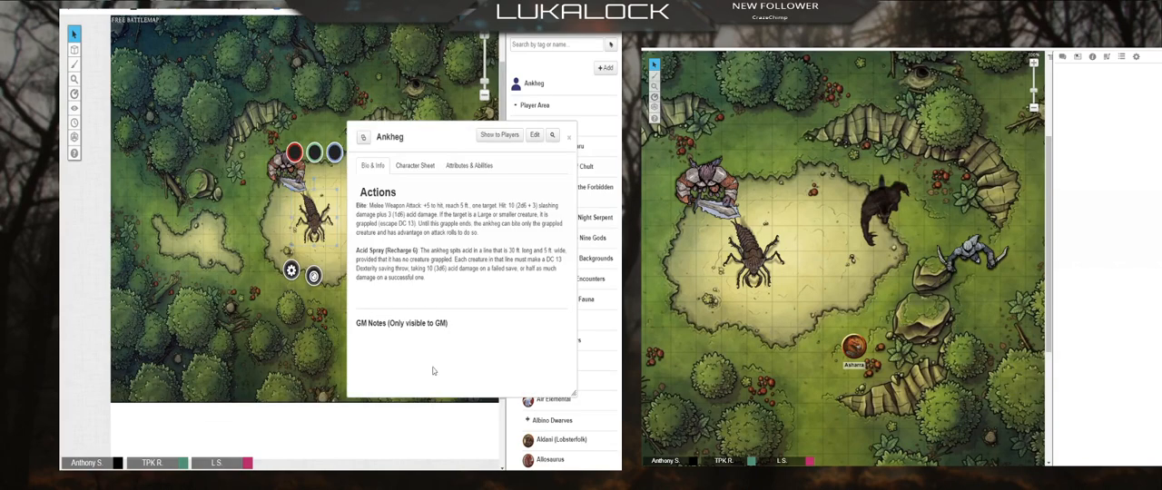
click(571, 136)
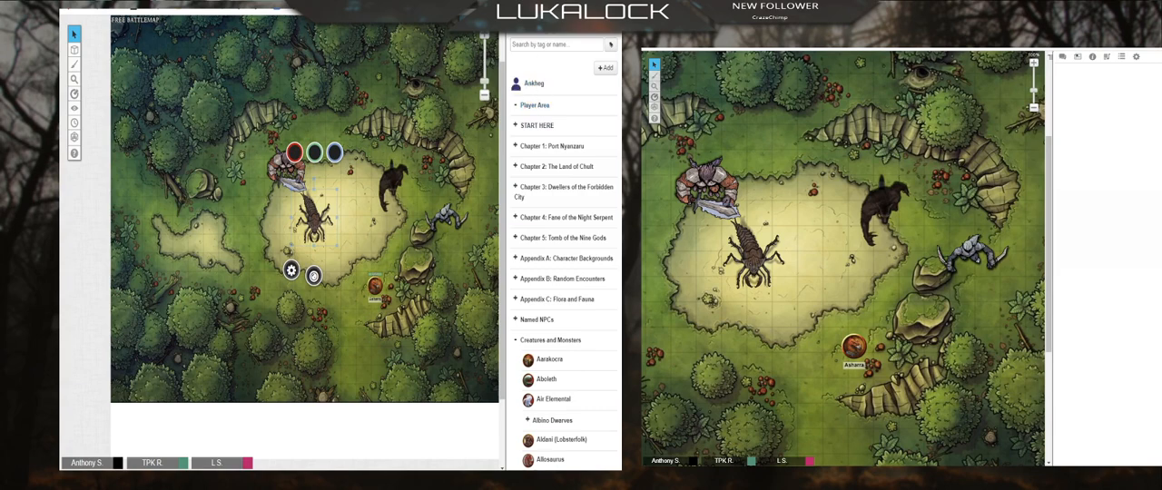
Step: File the Ankheg journal entry at the start of the Creatures and Monsters folder, open it for a check and close it
click(584, 27)
click(566, 27)
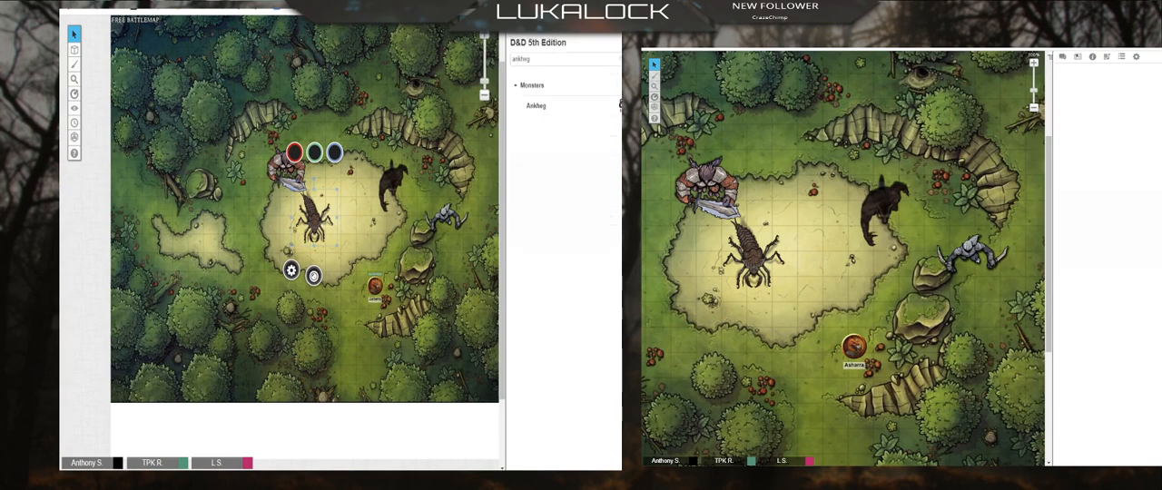
click(550, 26)
drag(520, 88, 545, 343)
click(546, 341)
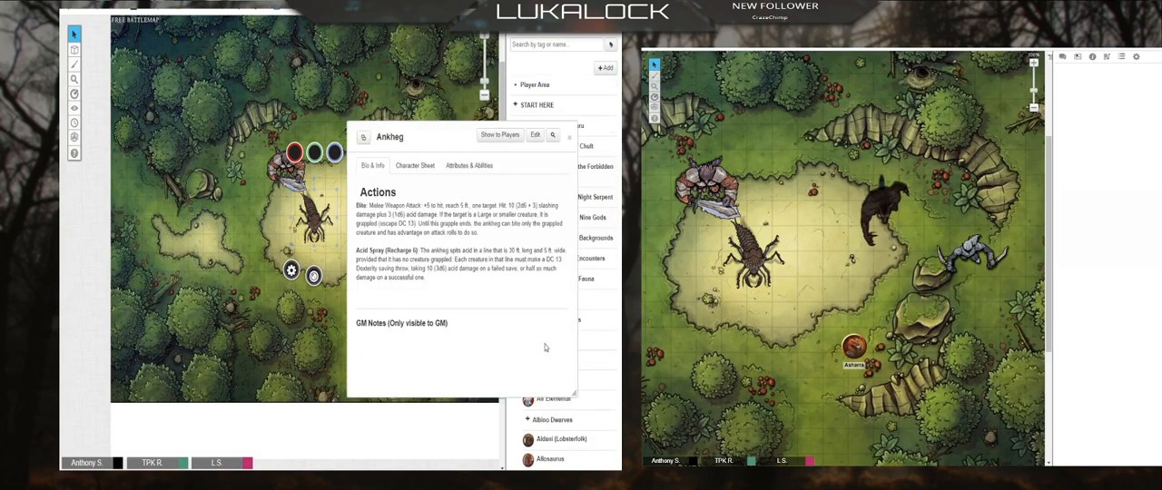
click(565, 137)
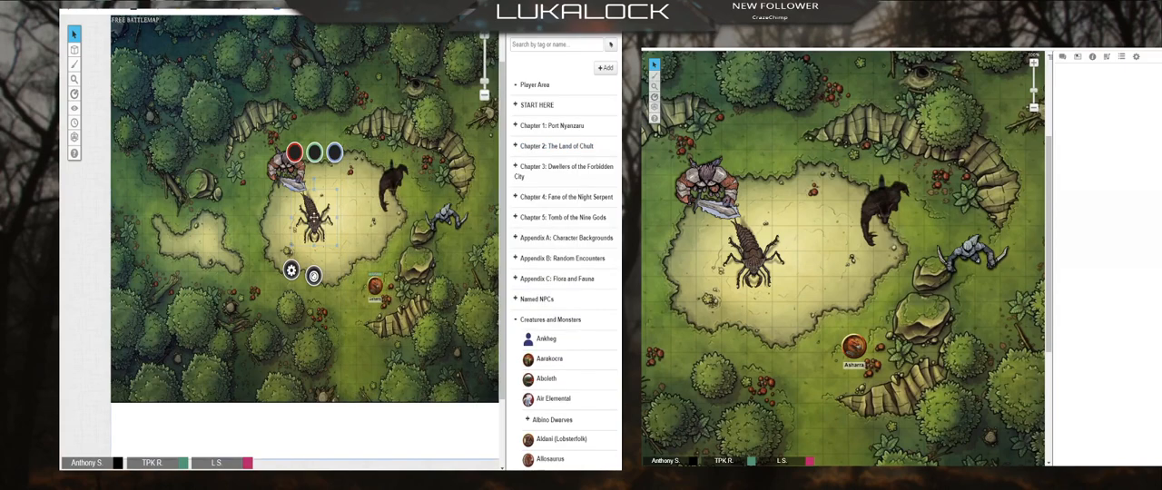
Step: Delete the selected insect token and place the Ankheg's default token from the journal in the map's sandy clearing
key(Delete)
drag(546, 339, 415, 275)
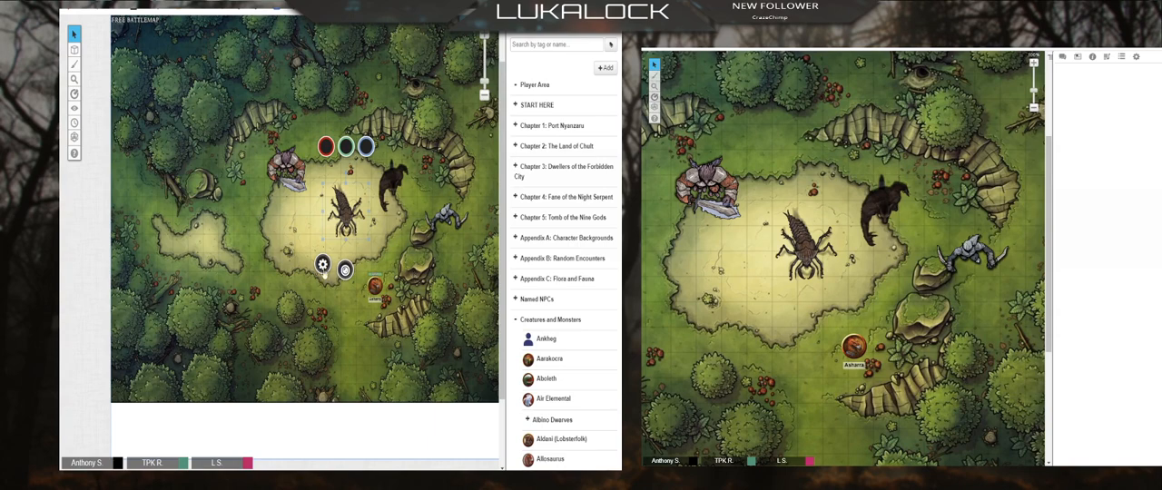
Step: Set the new insect token to represent the Ankheg character, save the changes and deselect it
click(322, 264)
click(260, 112)
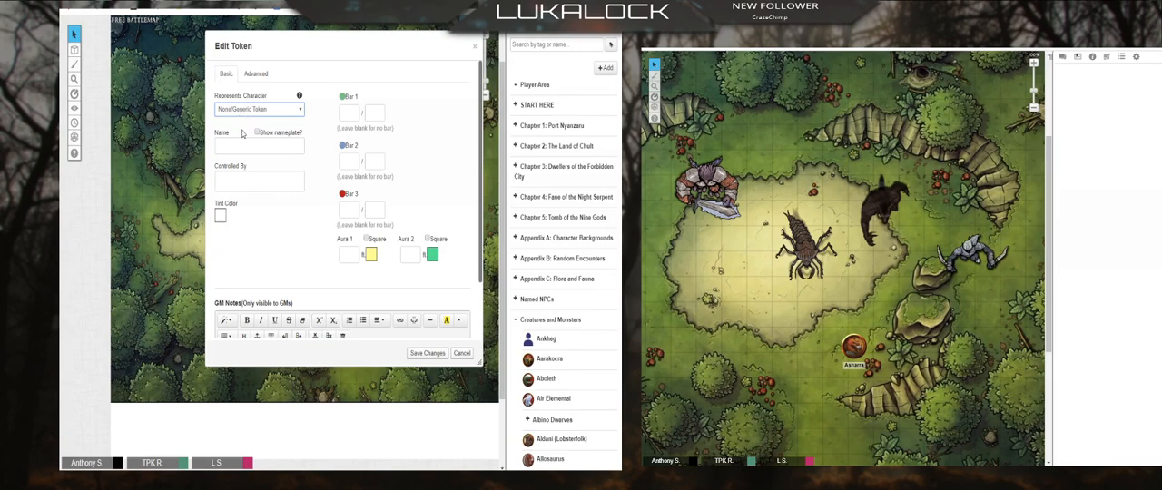
click(228, 217)
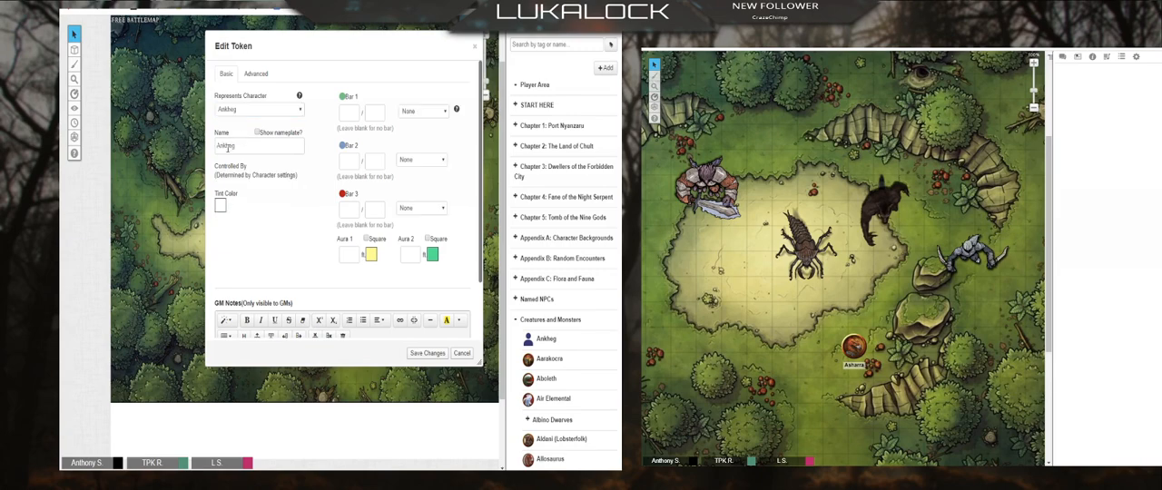
click(426, 353)
click(439, 317)
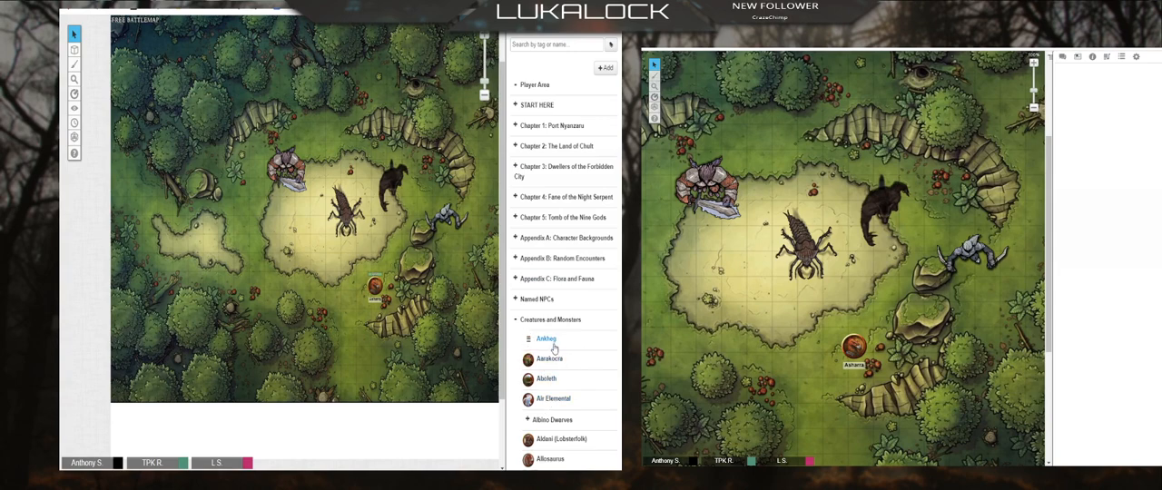
Step: Send the Acid Spray action from the Ankheg's character sheet to chat, close the sheet and show the chat log
click(522, 345)
click(415, 165)
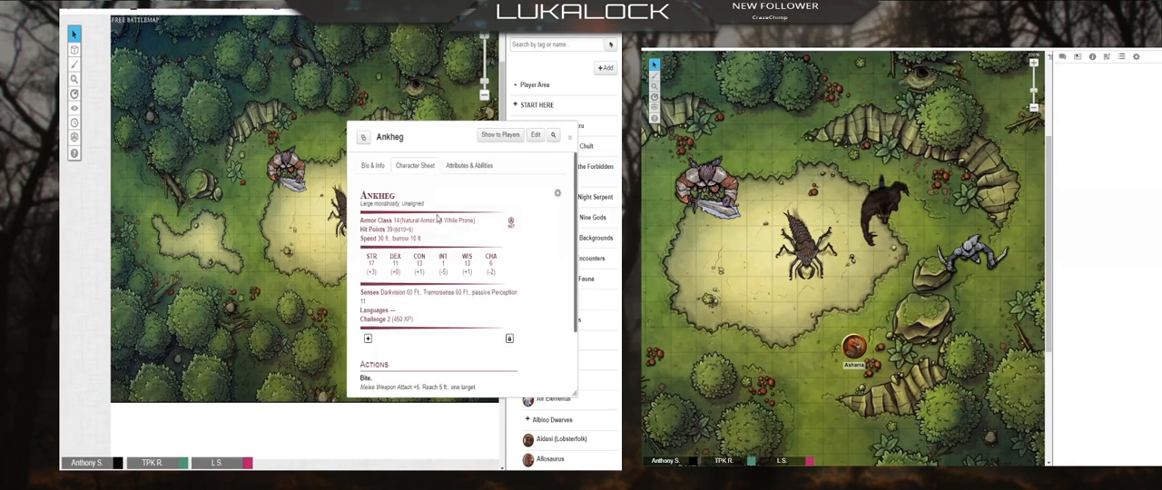
scroll(454, 335, down, 2)
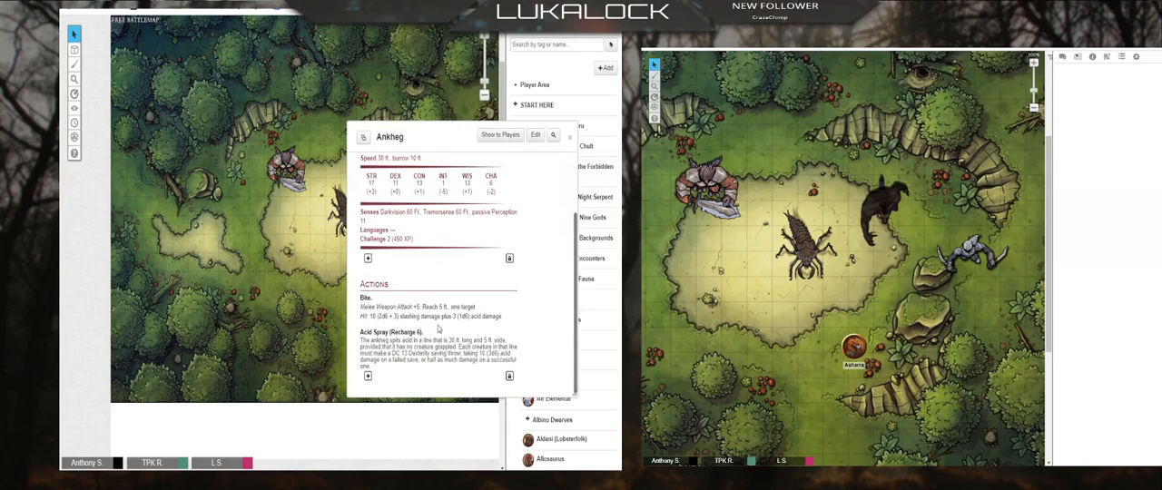
click(378, 336)
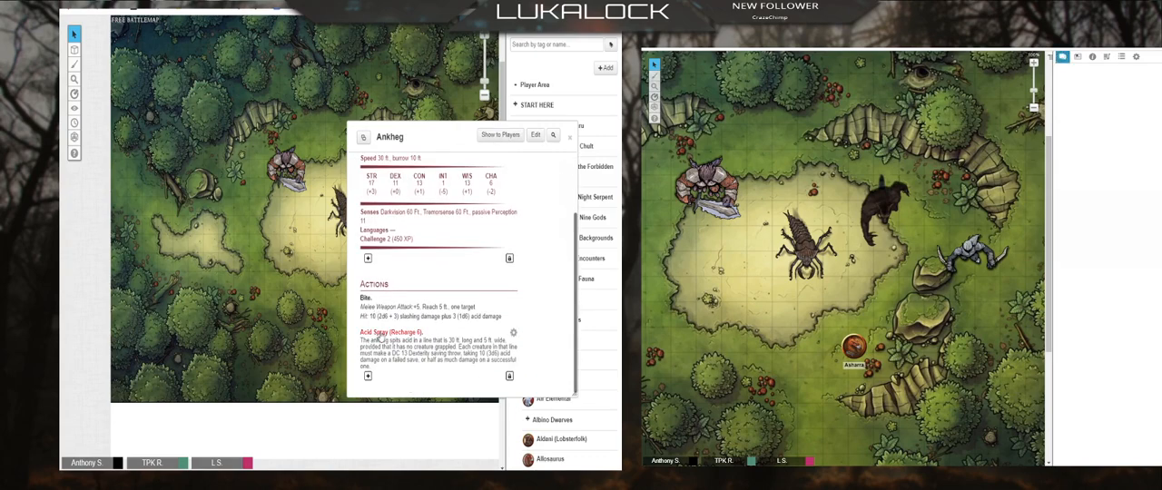
click(570, 137)
click(518, 37)
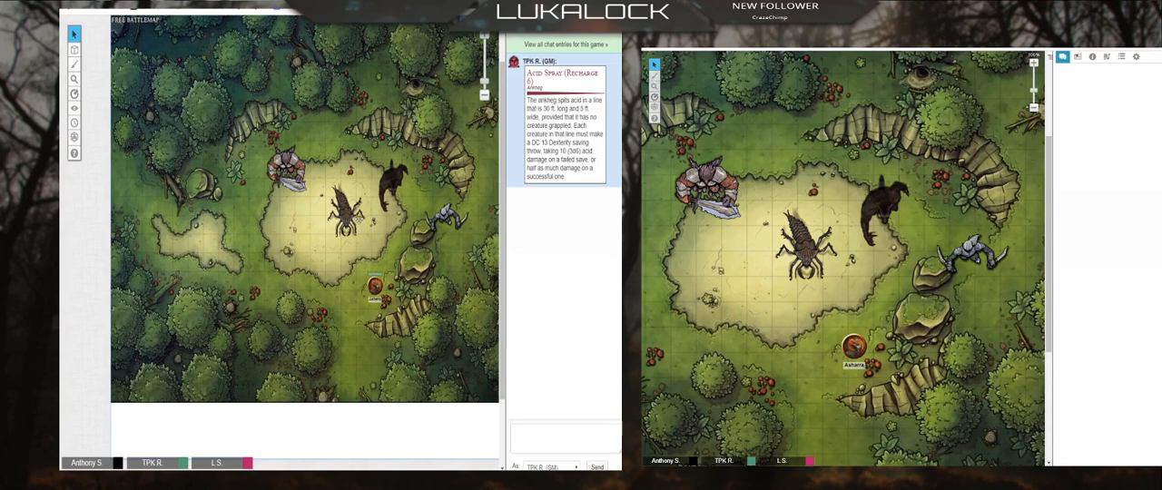
Step: Select the Ankheg token on the map, return to the journal list and clear the token selection
click(359, 220)
click(546, 28)
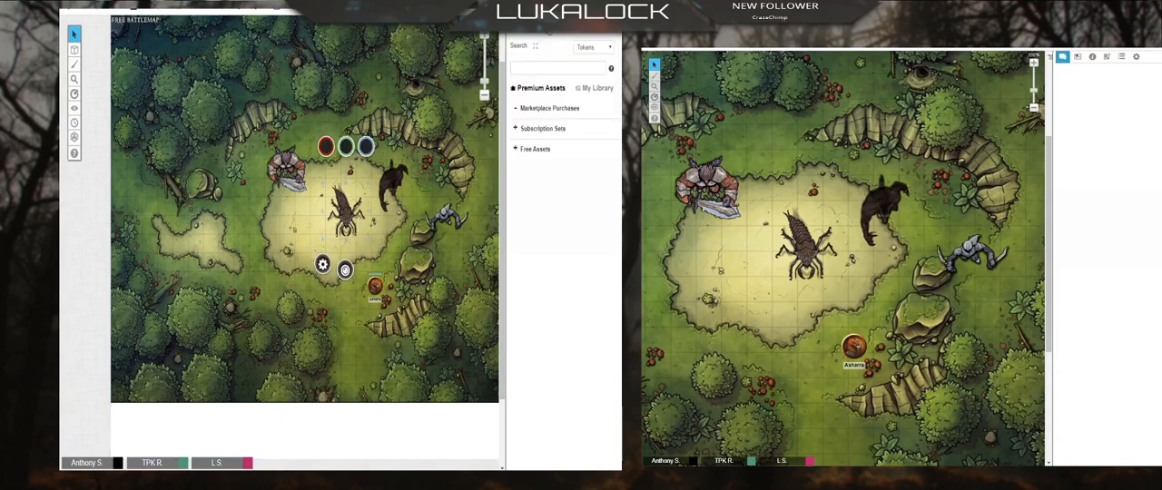
click(564, 28)
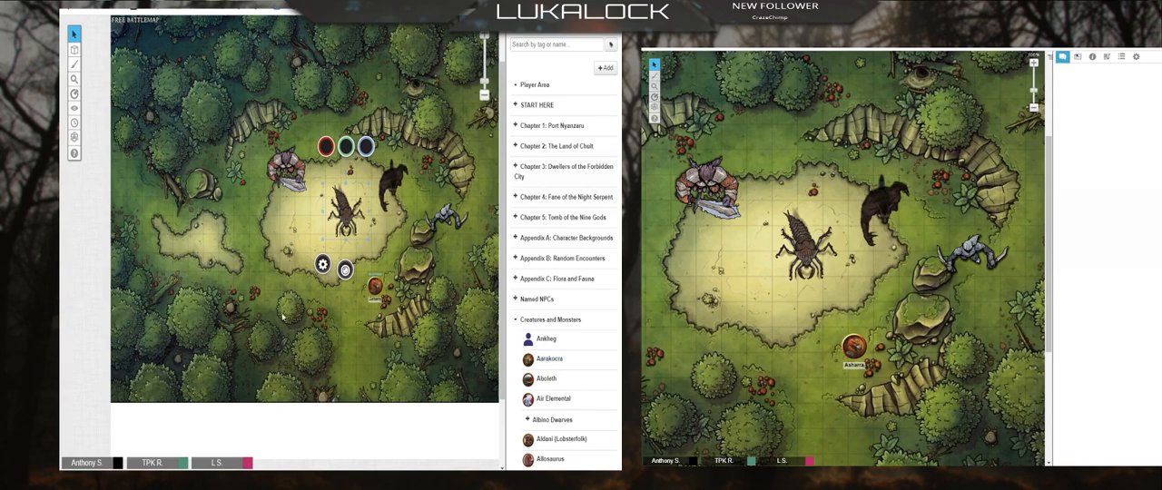
drag(158, 71, 506, 393)
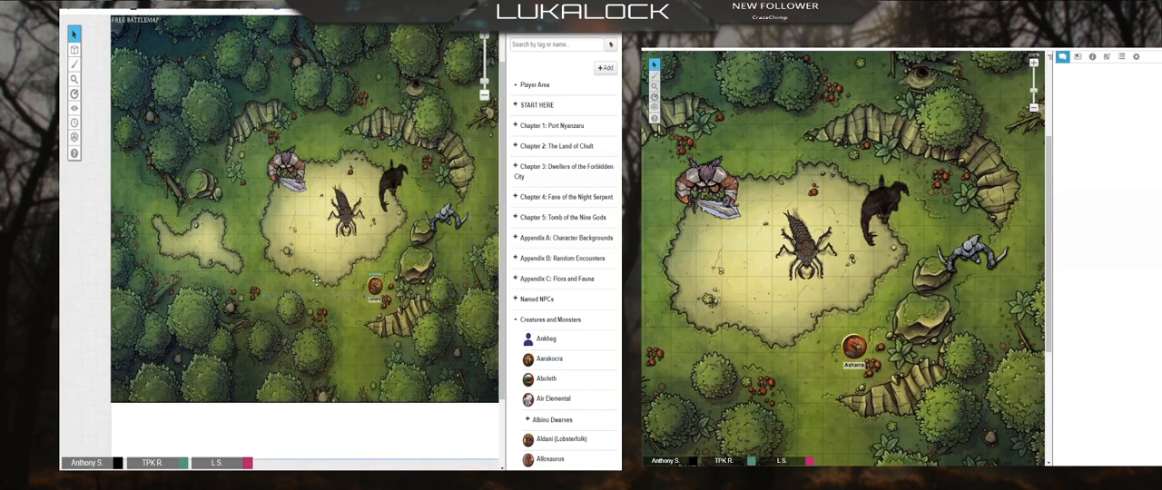
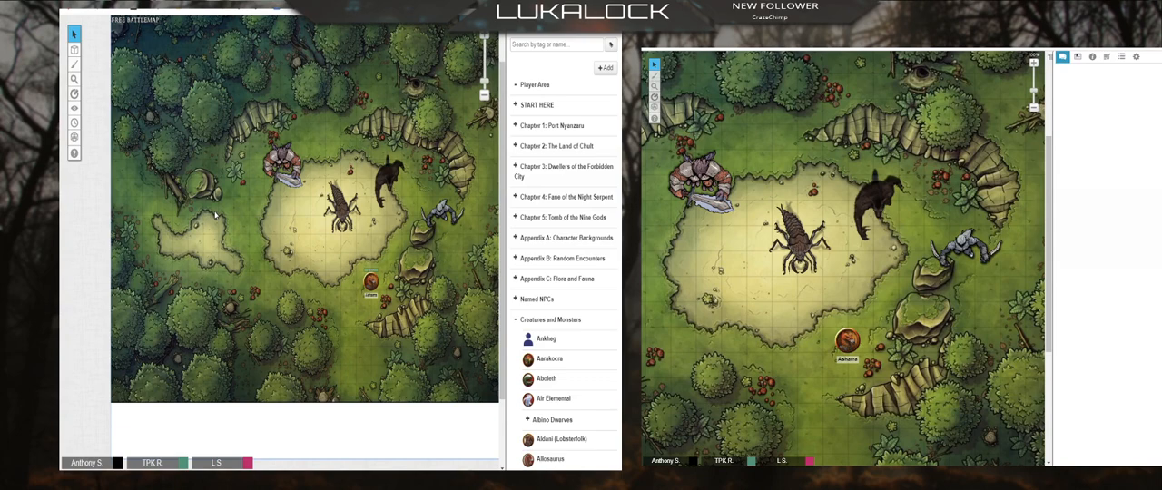
Step: Collapse the Creatures and Monsters folder and add a new character to the Player Area folder at the end of the journal
click(515, 320)
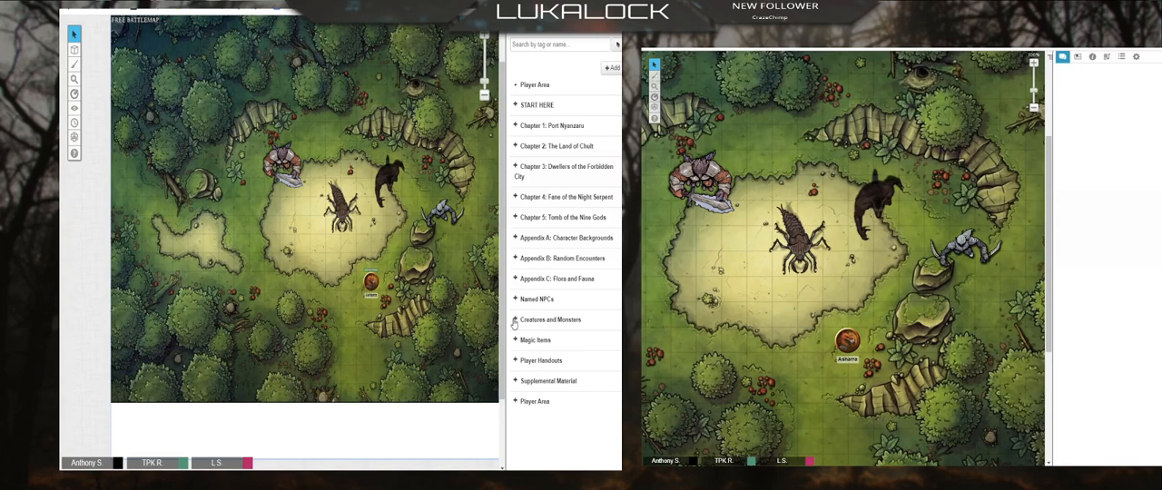
click(515, 401)
right_click(541, 402)
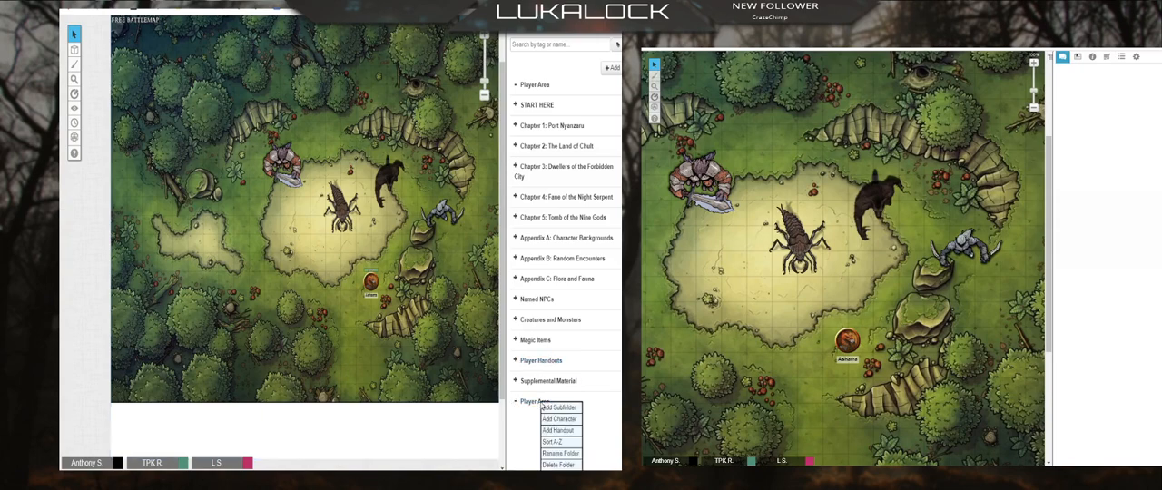
right_click(526, 404)
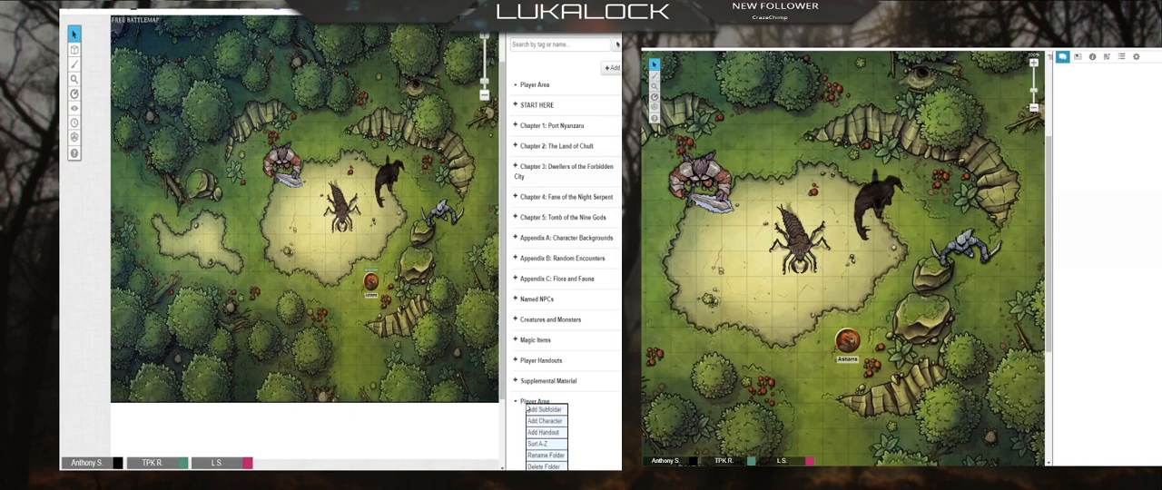
click(550, 422)
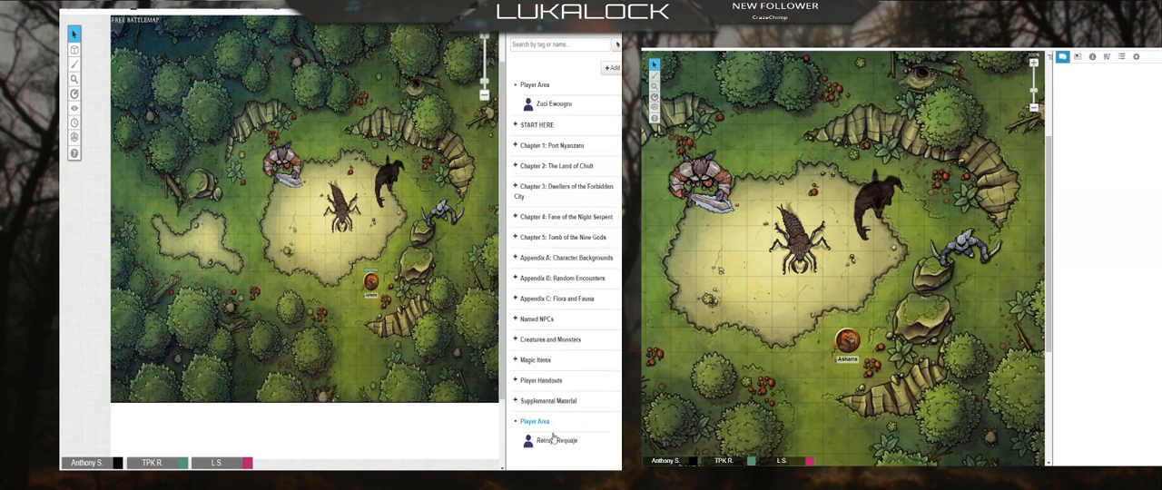
Step: Rename the new Player Area character with the player's first name followed by "'s Character", save the changes and close its sheet
click(553, 440)
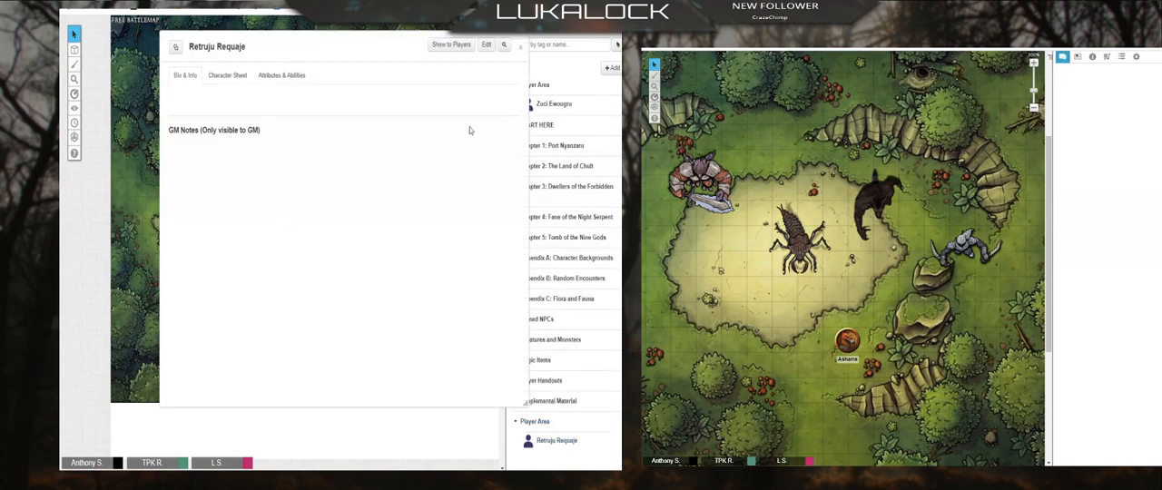
click(487, 44)
drag(378, 97, 251, 103)
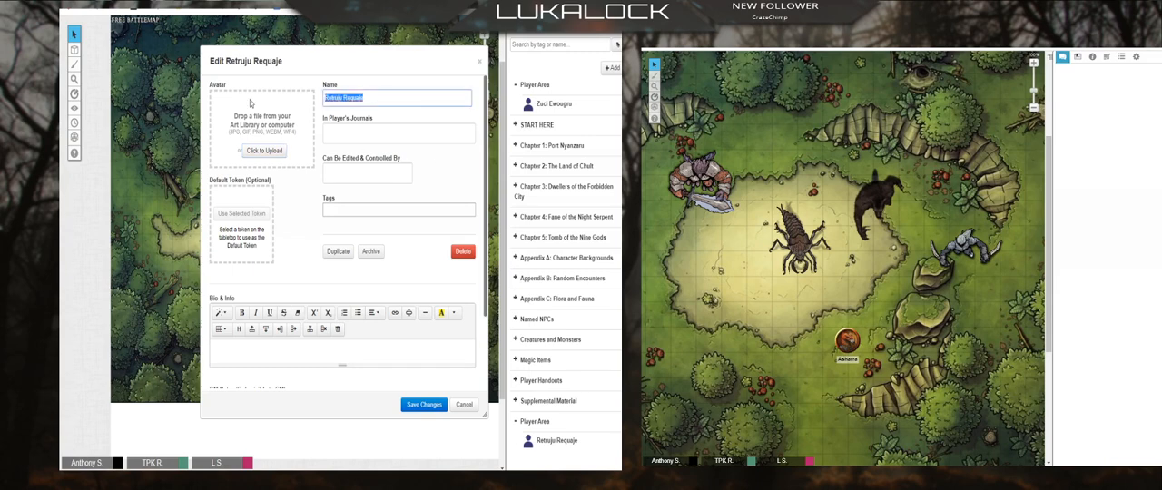
text(Luk)
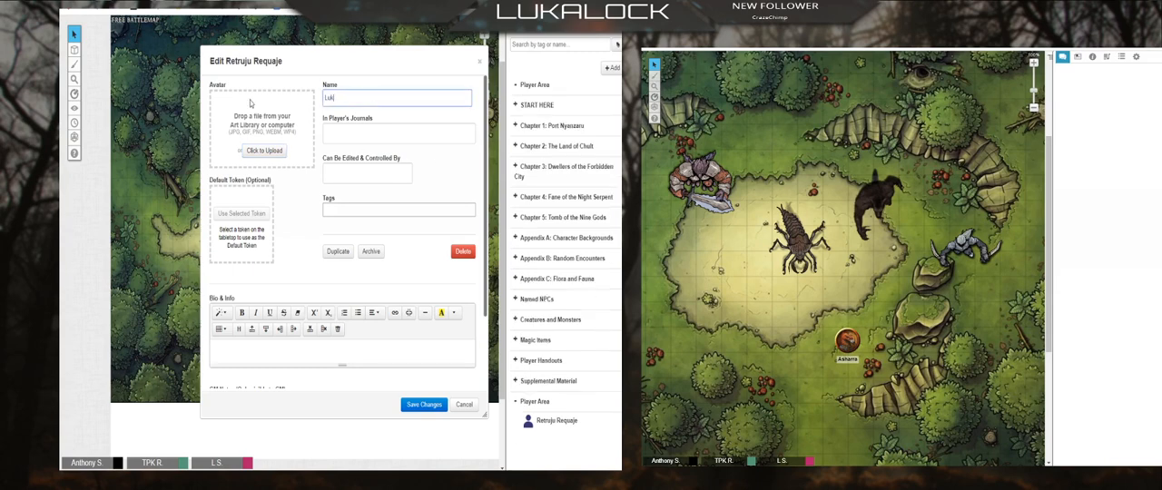
text(a's Character)
click(427, 405)
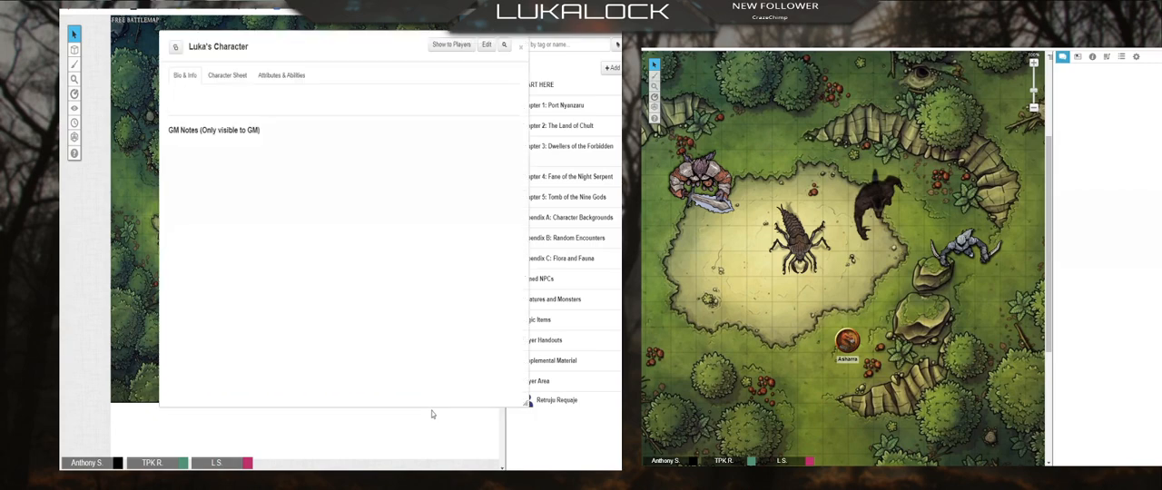
click(520, 47)
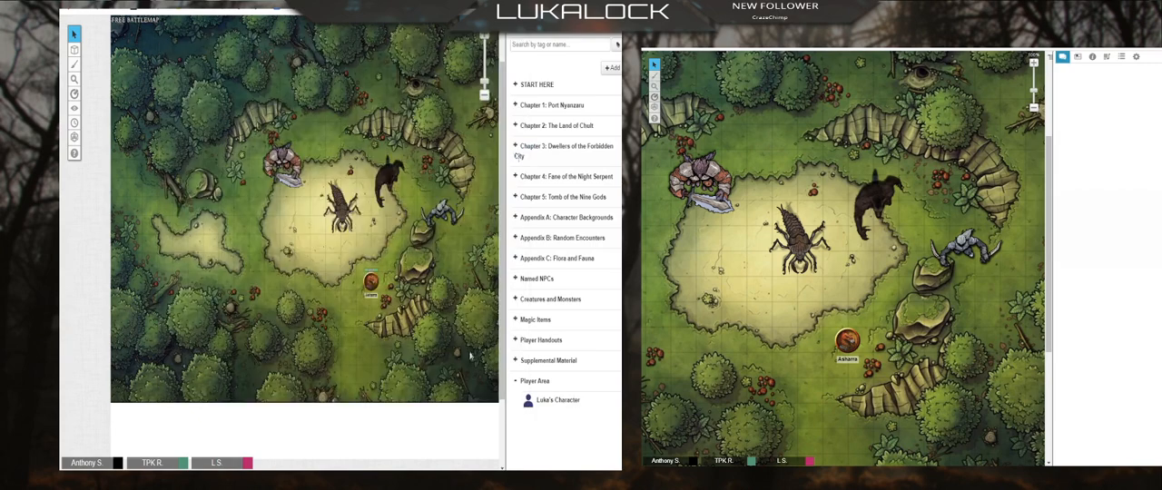
Step: Reopen the Player Area character for editing and make it appear in the journals of All Players
click(557, 401)
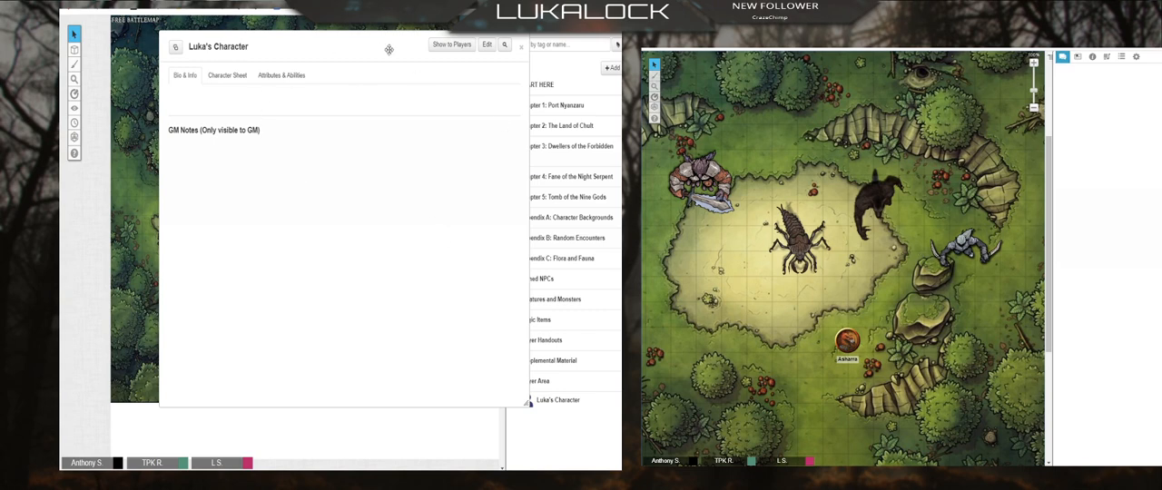
click(488, 46)
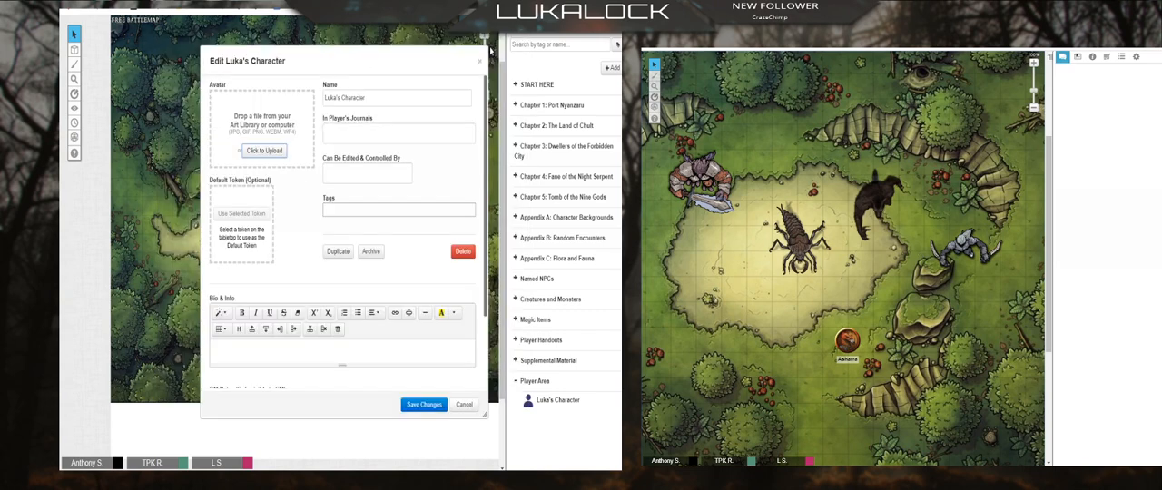
click(355, 132)
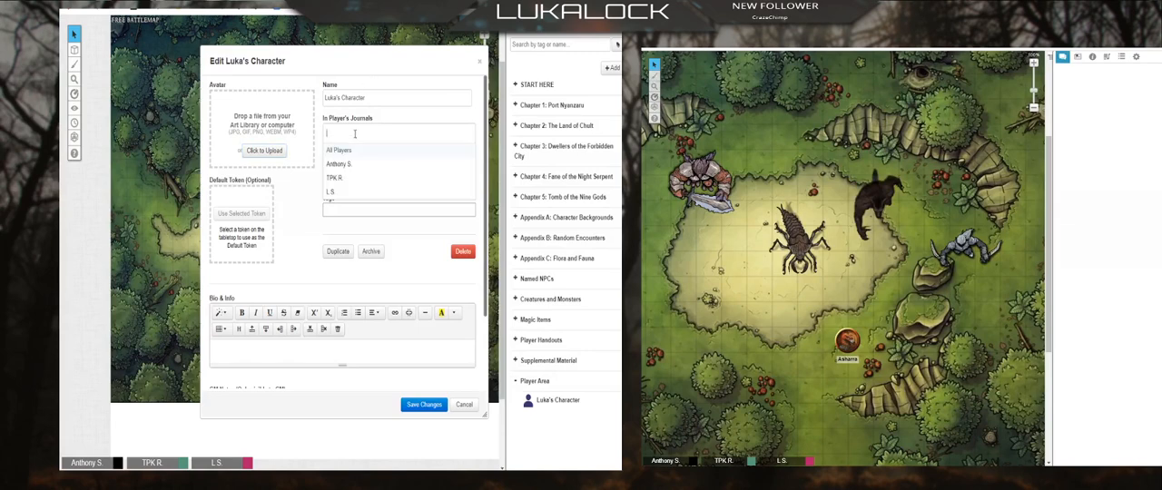
click(338, 150)
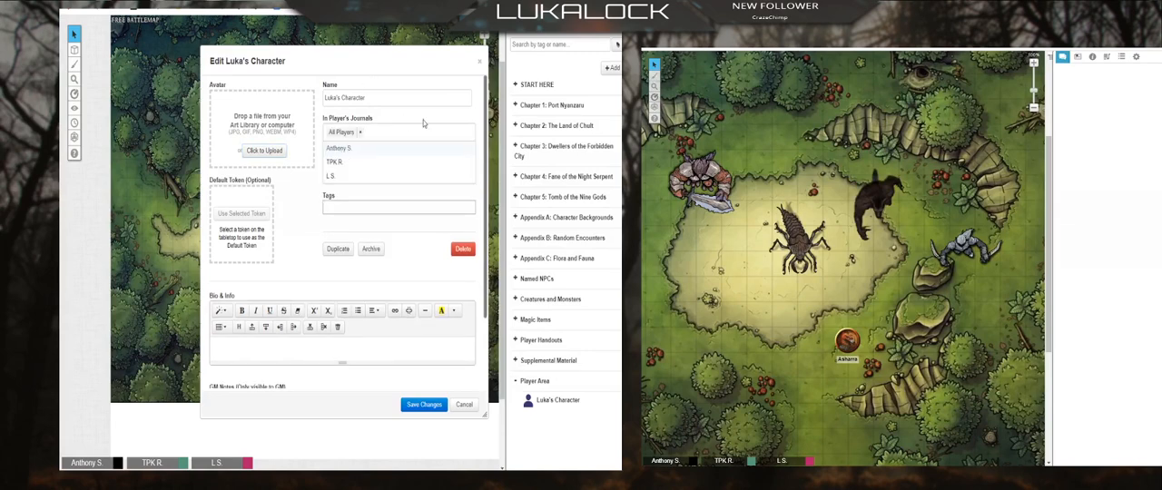
click(302, 208)
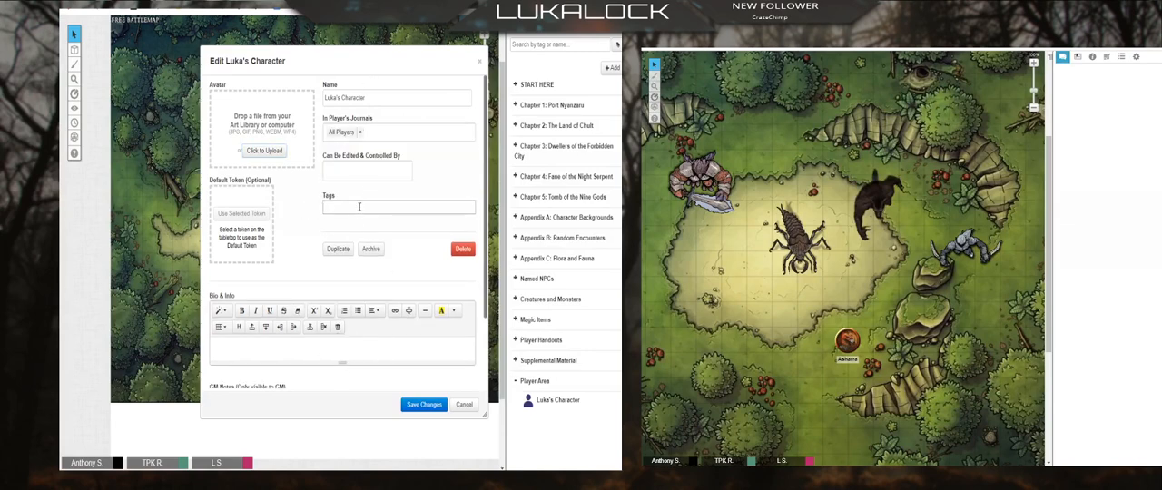
Step: Let the last listed player edit and control the character, check the display name in the player's own settings, save and close the sheet
click(356, 173)
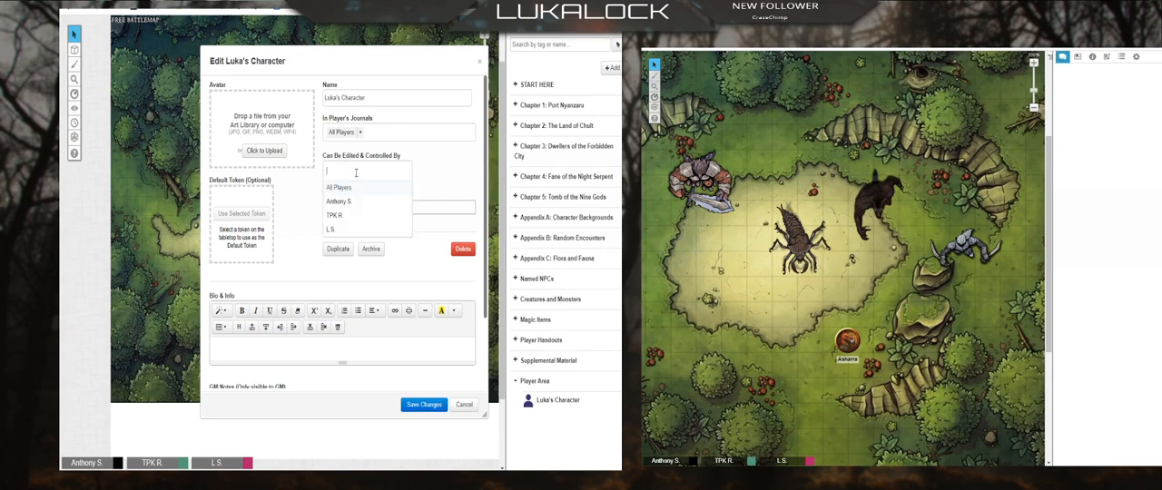
click(332, 229)
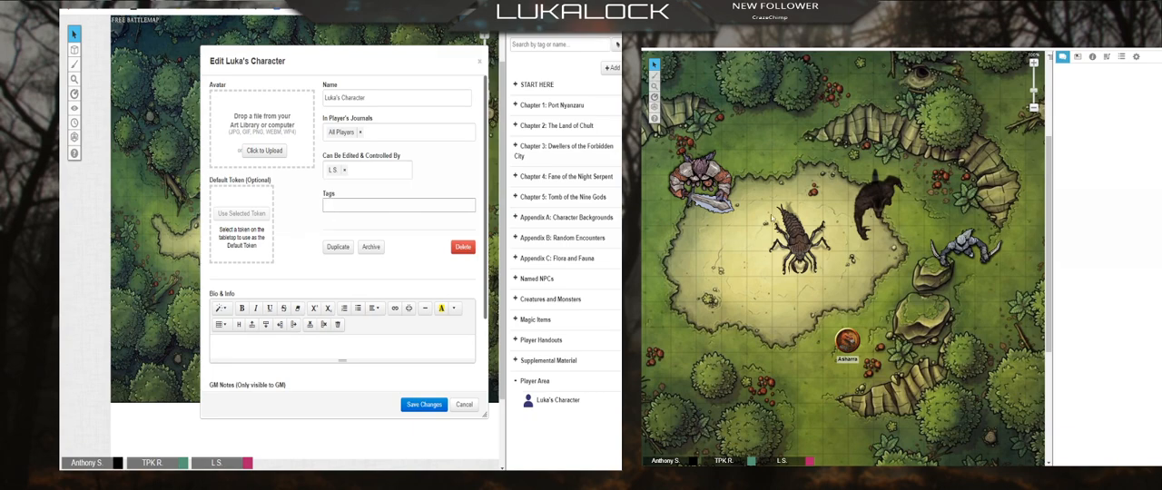
click(1136, 57)
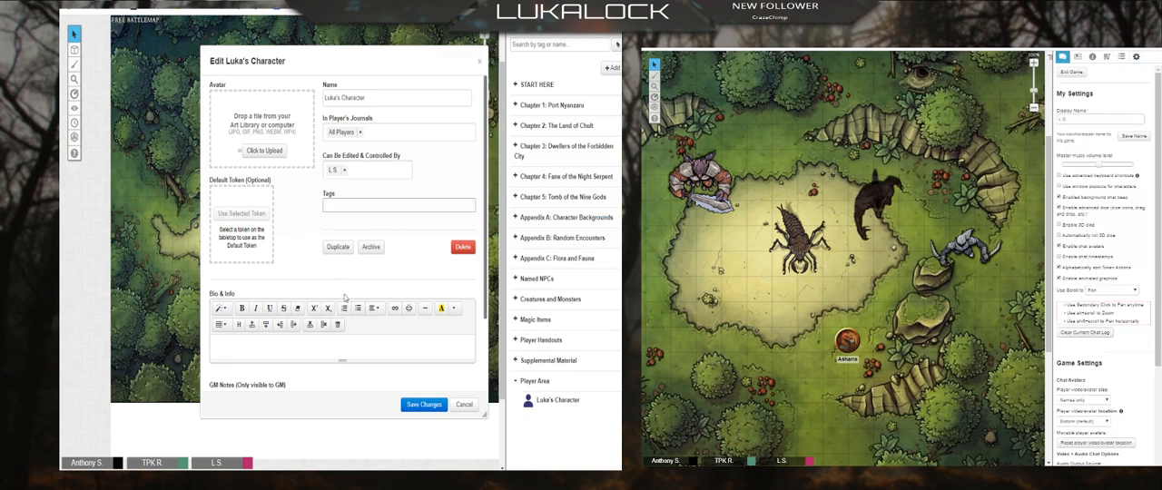
click(423, 405)
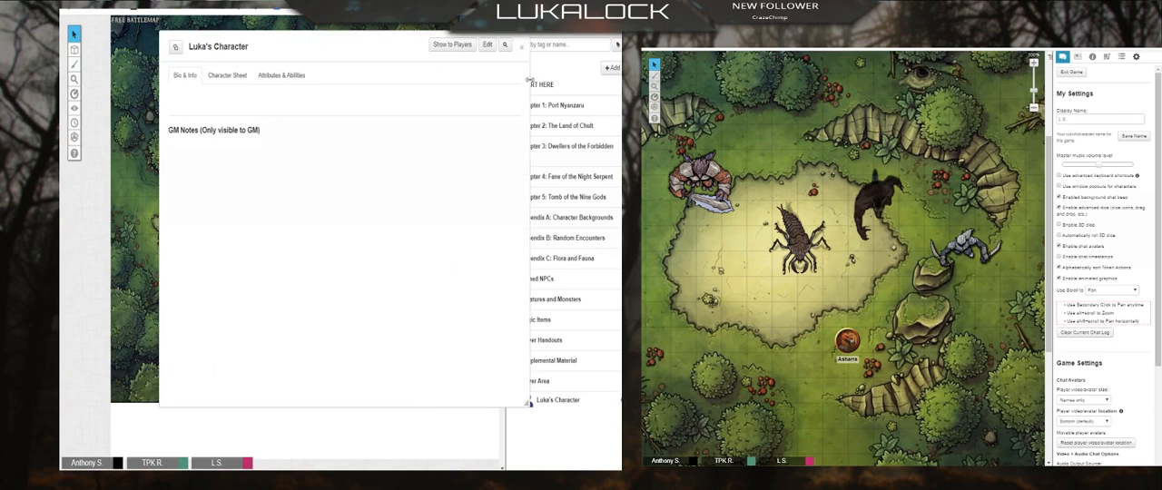
click(522, 47)
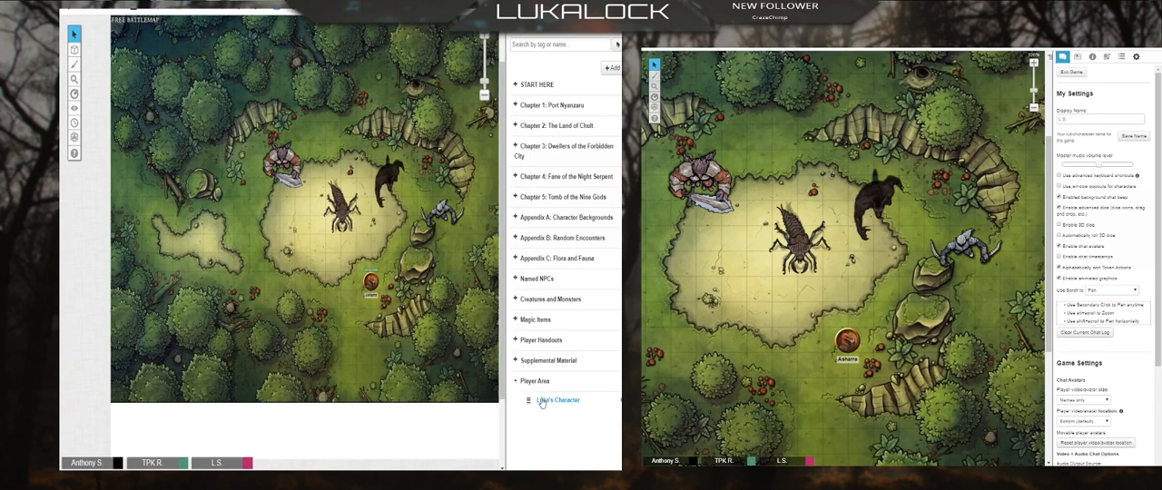
Step: Place an axe-wielding token from the free 01 - Characters art set on the west side of the map's sandy clearing
click(535, 29)
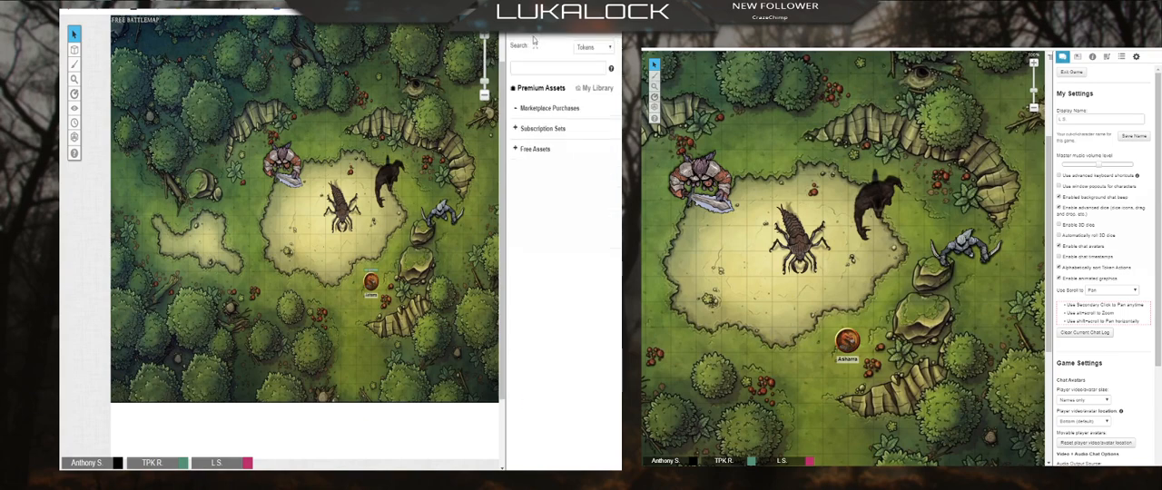
click(514, 148)
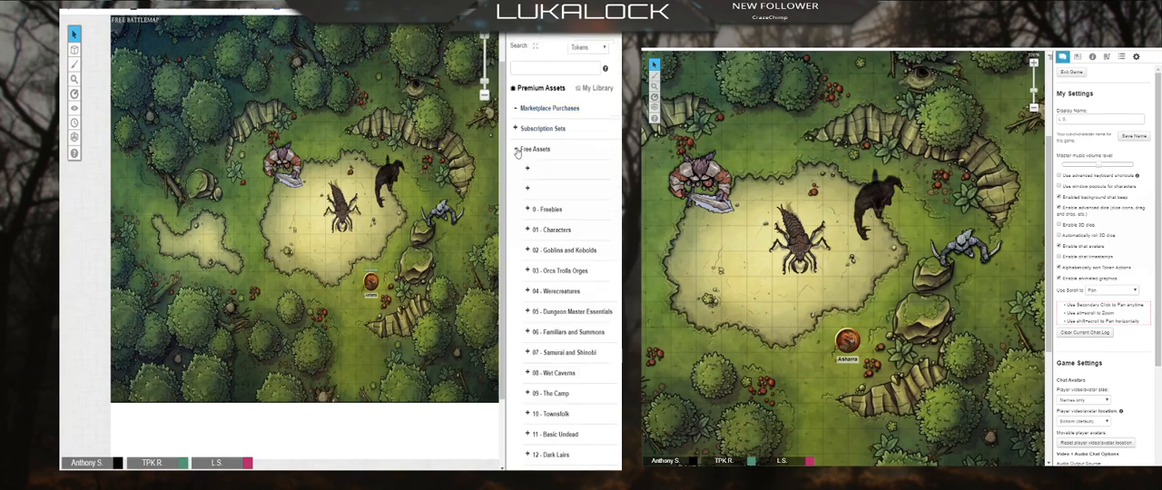
click(528, 230)
mouse_move(559, 259)
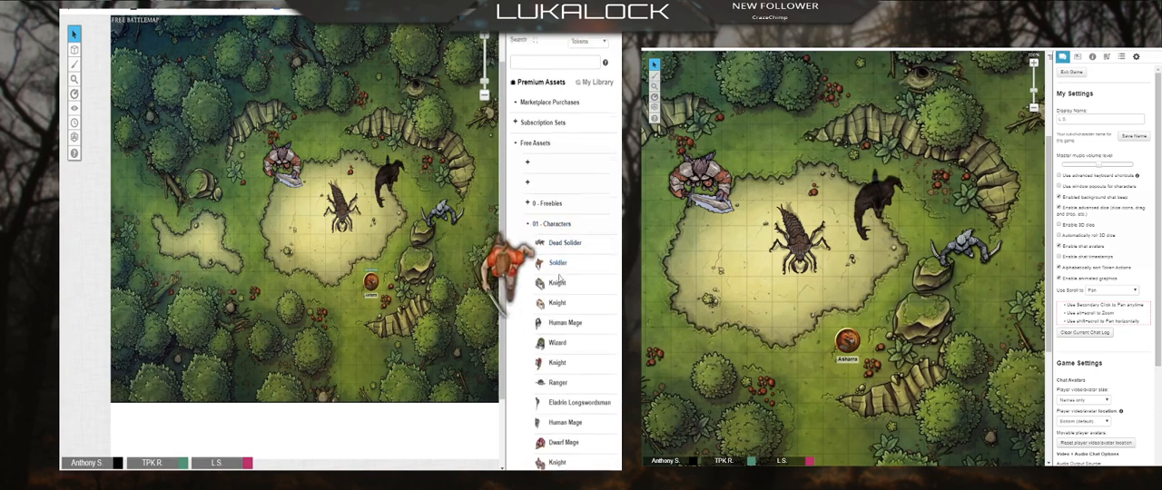
scroll(559, 272, down, 2)
drag(552, 295, 292, 235)
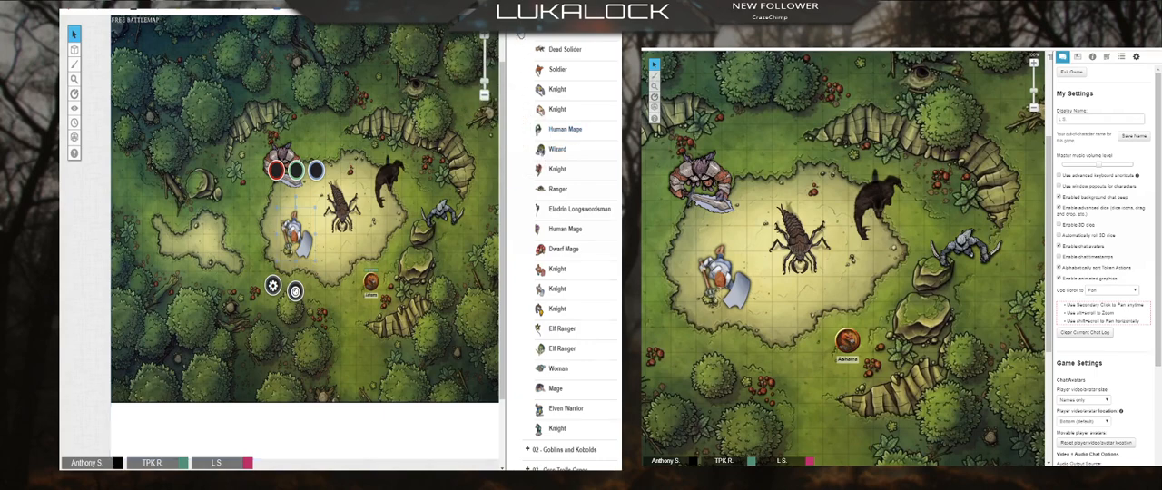
Step: Return to the journal, edit the Player Area character and use the selected axe-wielding token as its default token
click(516, 40)
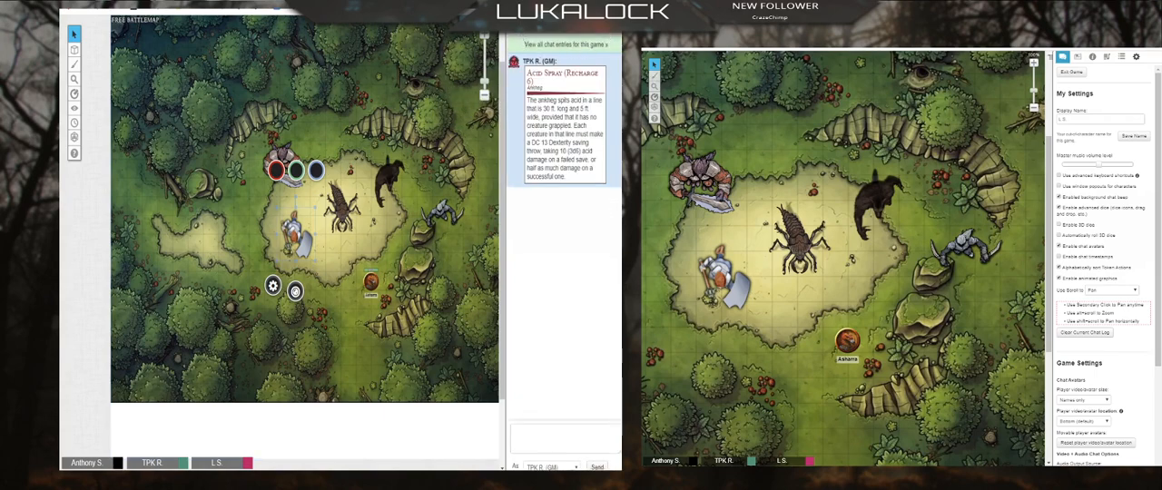
click(526, 35)
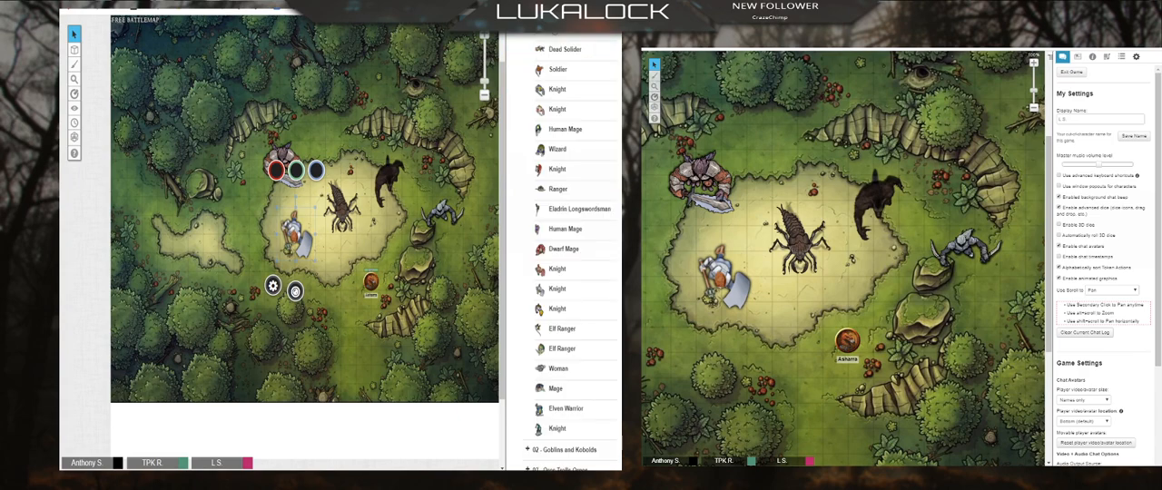
click(554, 34)
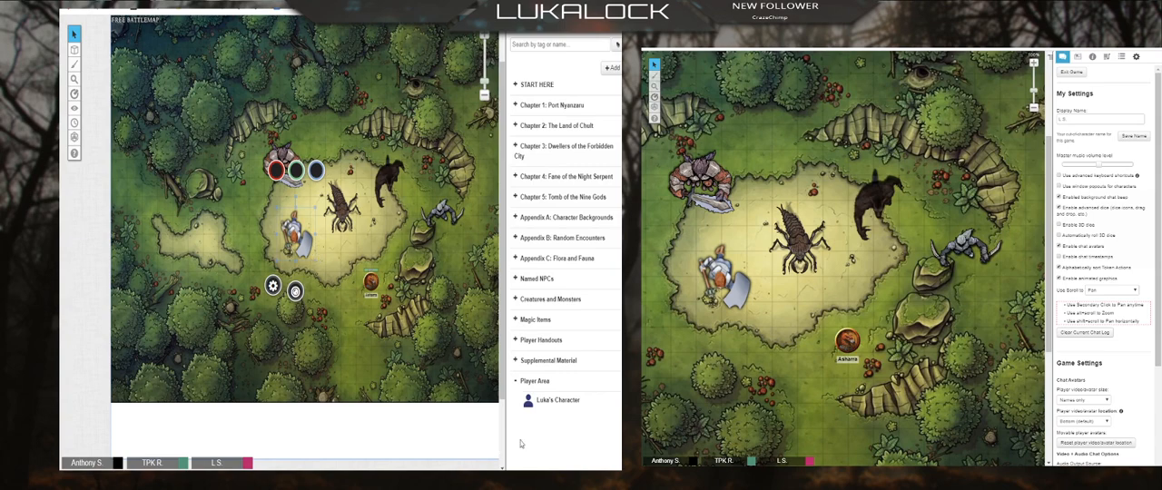
click(554, 401)
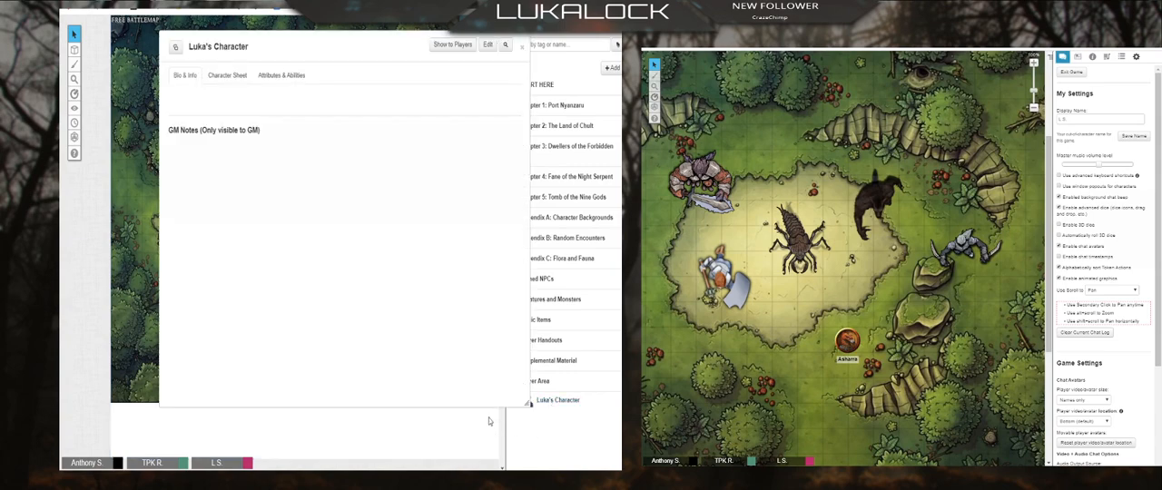
click(488, 46)
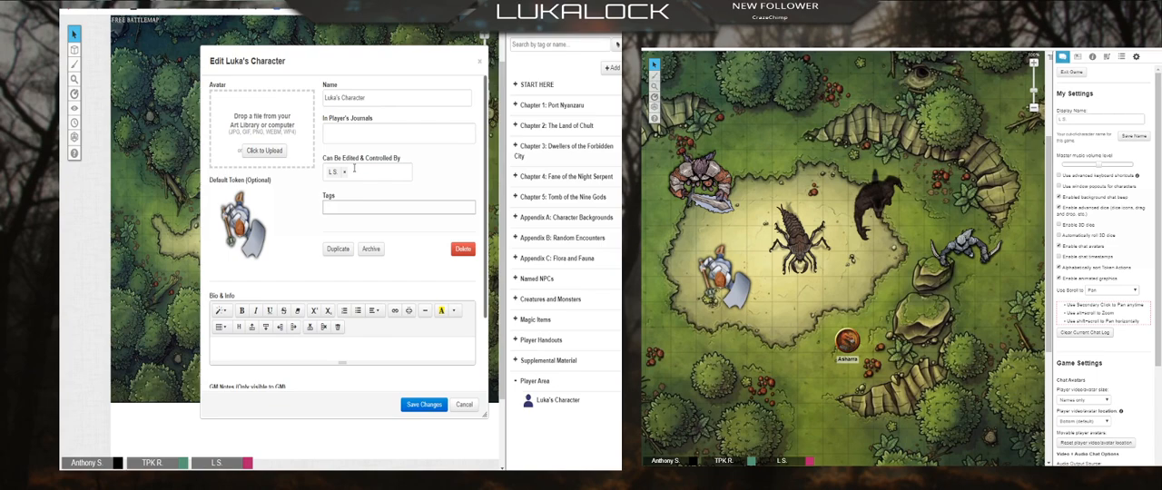
Step: Set In Player's Journals to All Players for the character, save the changes and close its sheet
click(354, 133)
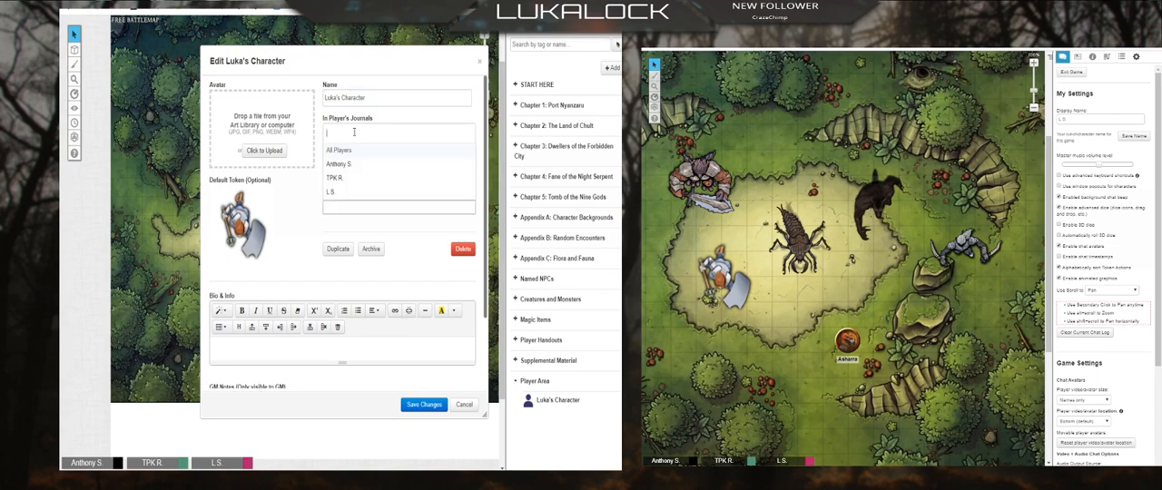
click(343, 151)
click(430, 406)
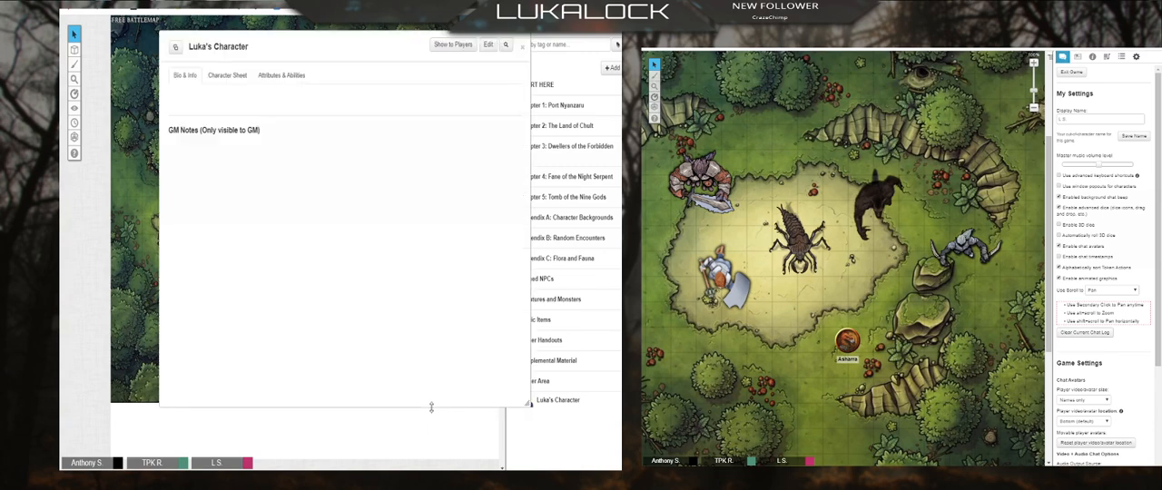
click(523, 46)
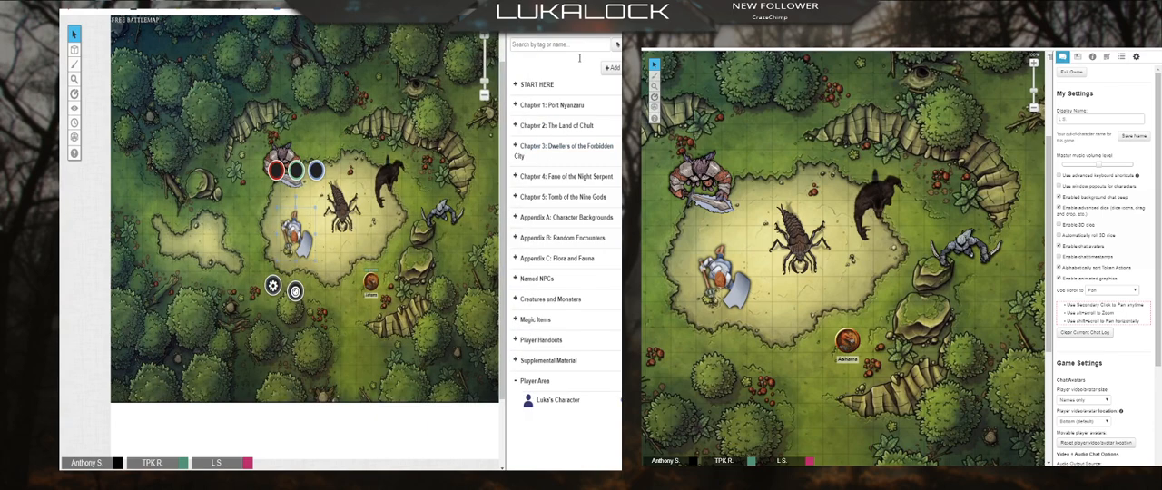
Step: From the player's journal, add the bio "shes an orphan and has a troubled past" to the Player Area character, save and close its sheet
click(1077, 57)
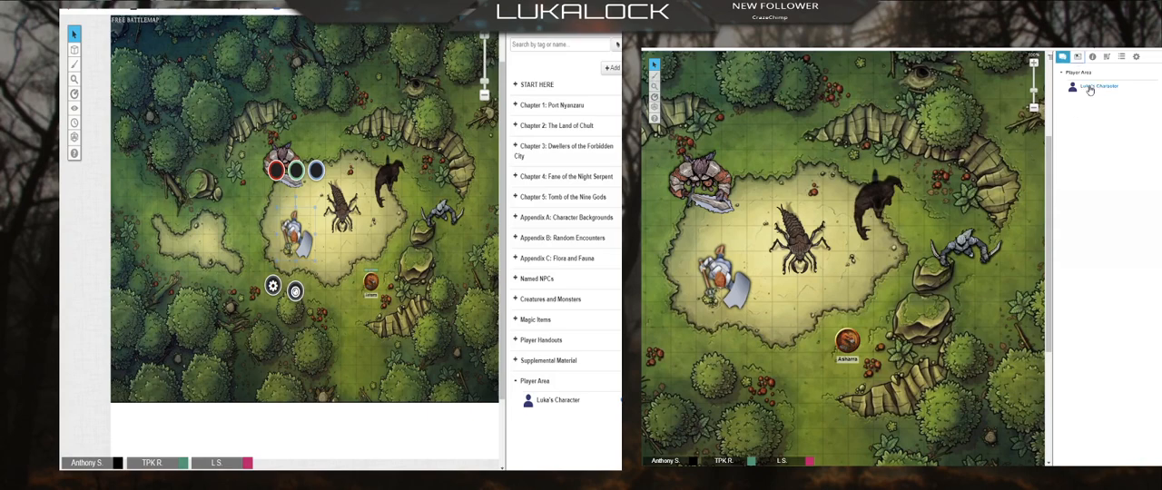
click(1089, 86)
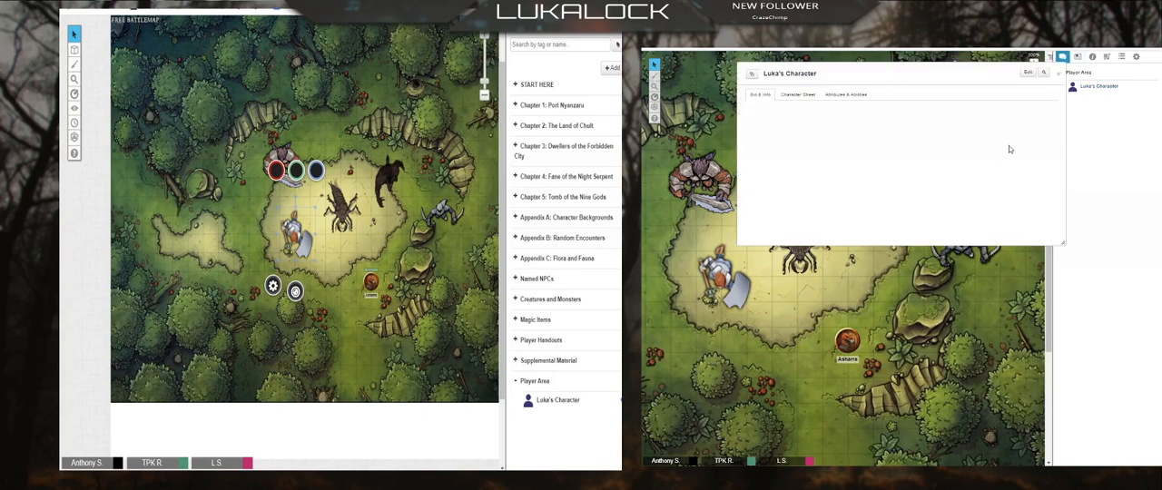
click(1028, 73)
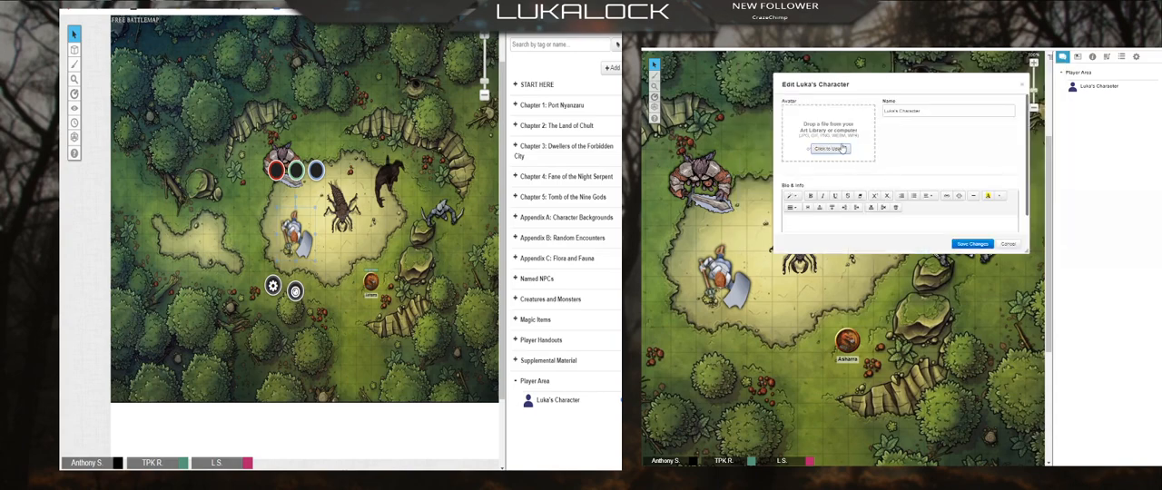
scroll(881, 206, down, 1)
click(842, 203)
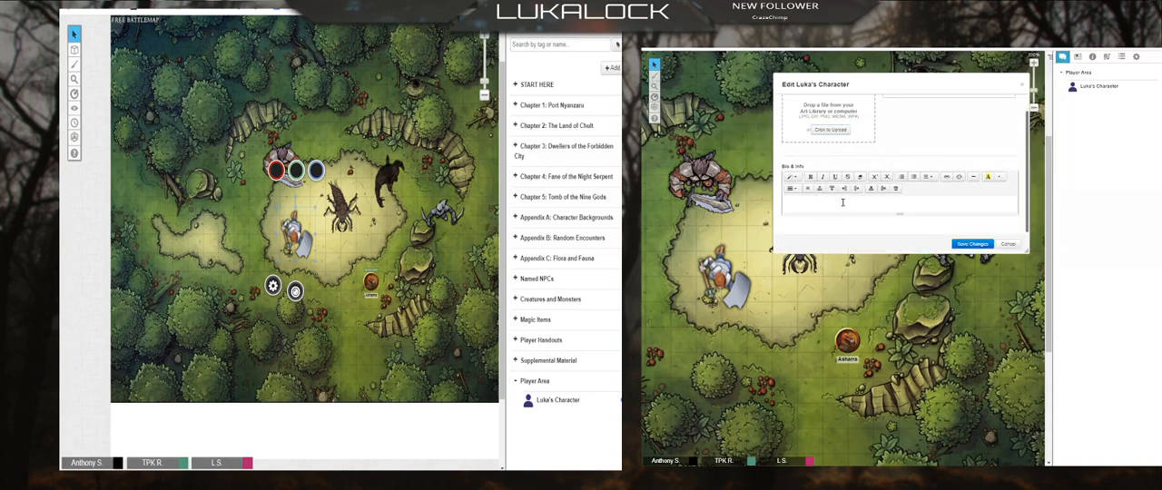
text(shes an o)
key(BackSpace)
text(orphan and has a troubled past)
click(965, 249)
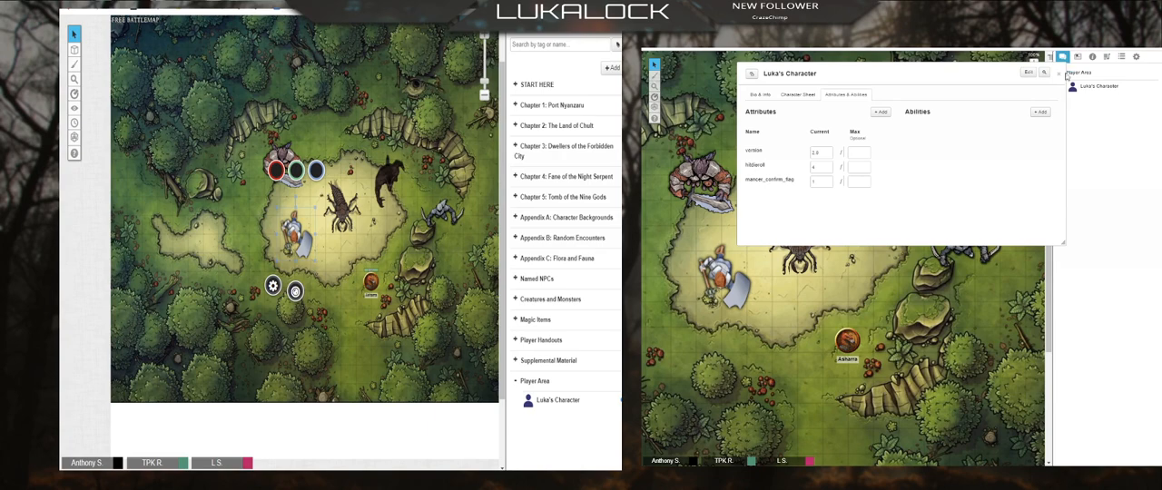
click(1060, 73)
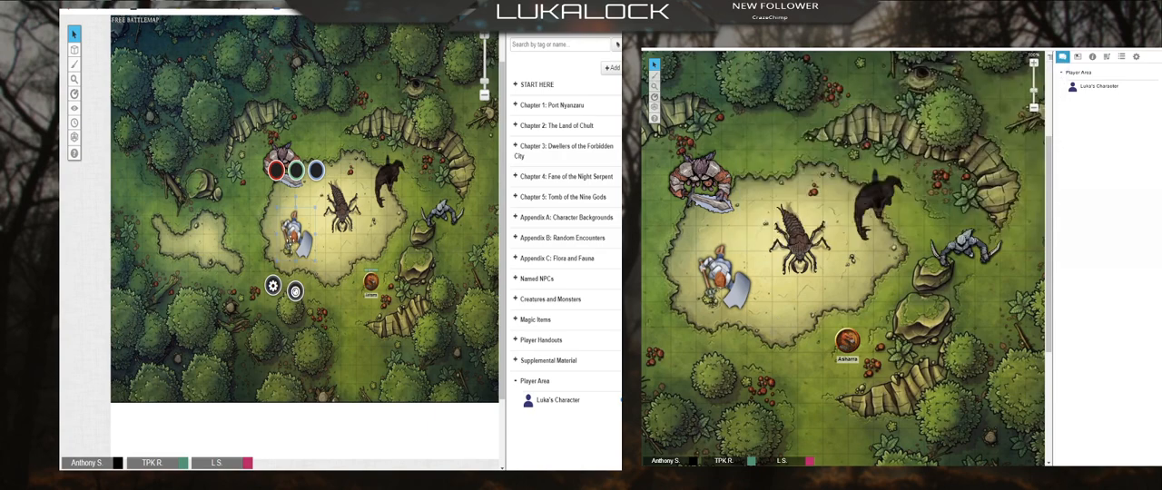
Step: Edit the axe-wielding token on the GM's map so that it represents the Player Area character
click(279, 287)
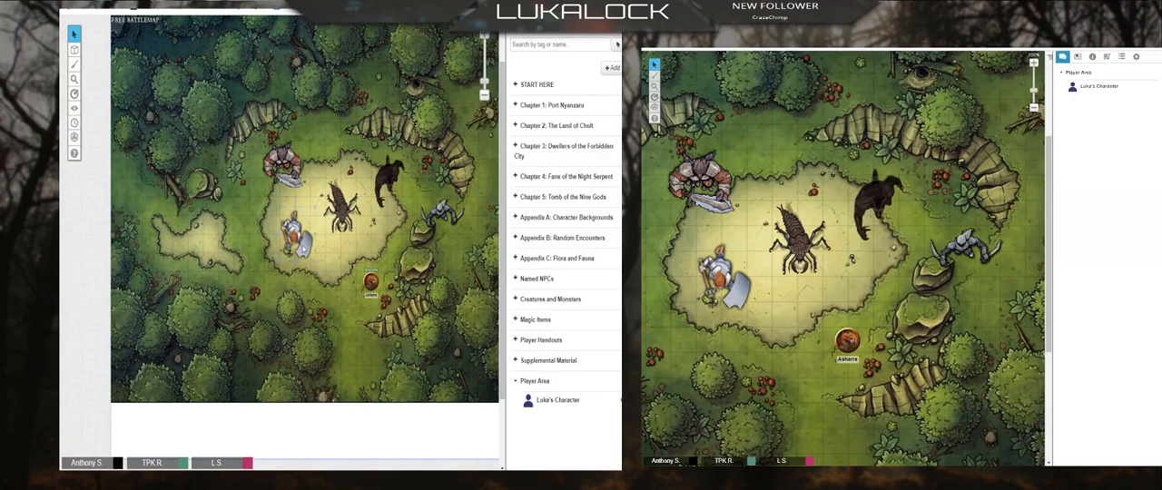
click(302, 250)
click(273, 287)
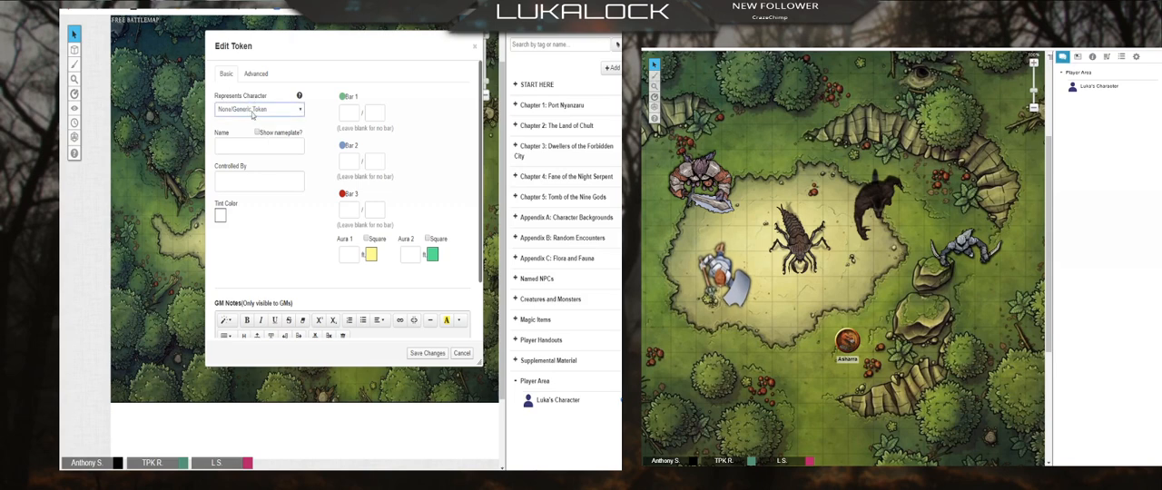
click(243, 210)
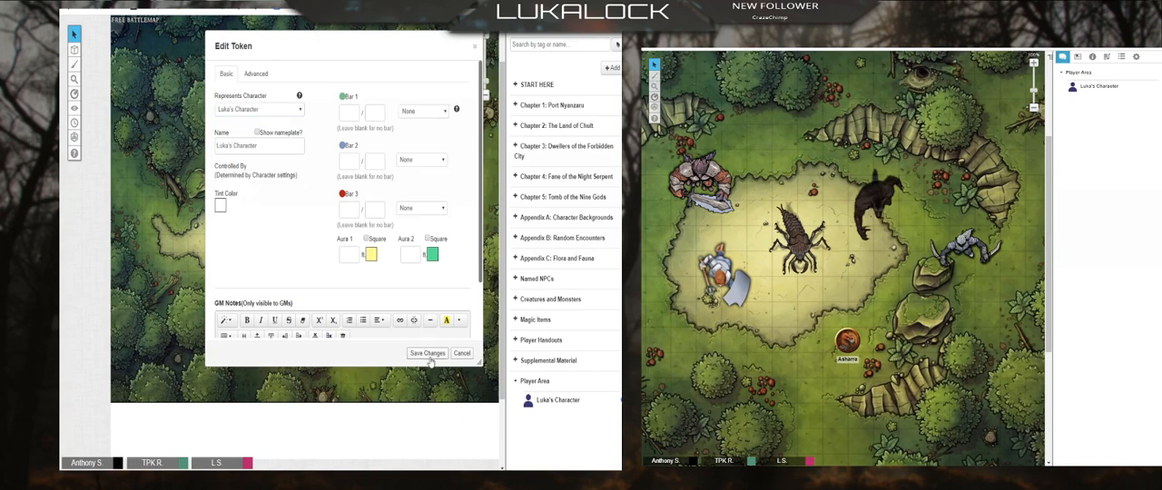
Step: Show the axe-wielding token's nameplate, let all players see its name, and save the changes
click(255, 76)
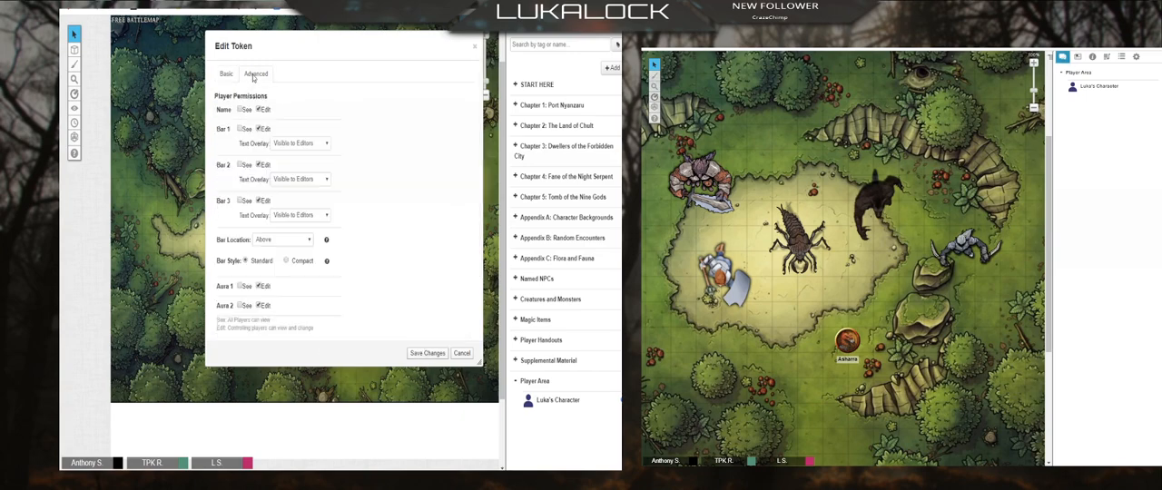
click(239, 110)
click(432, 354)
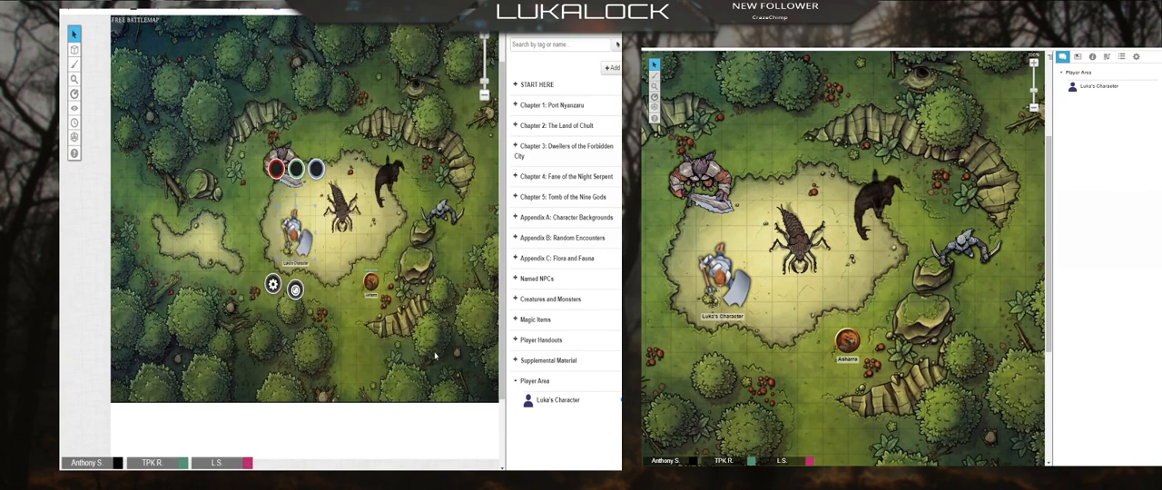
Step: Reopen the axe-wielding token's settings to review its represented character and nameplate, and close them without changes
click(291, 235)
click(291, 232)
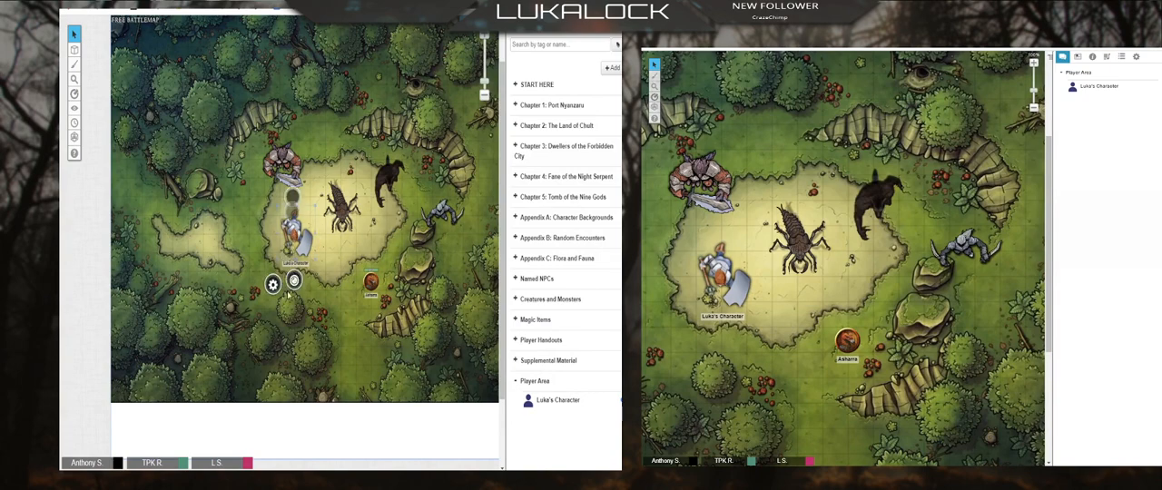
click(272, 284)
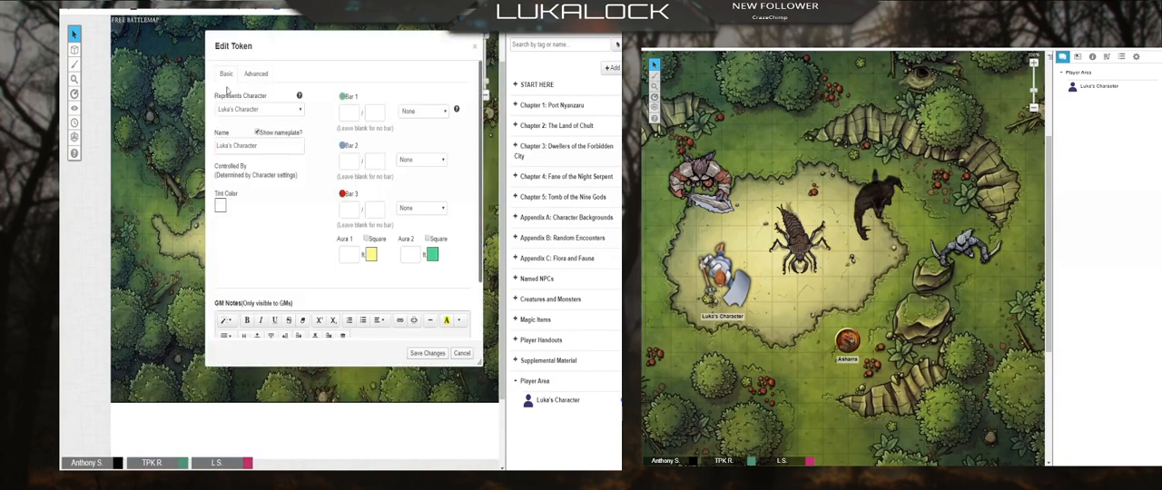
click(473, 50)
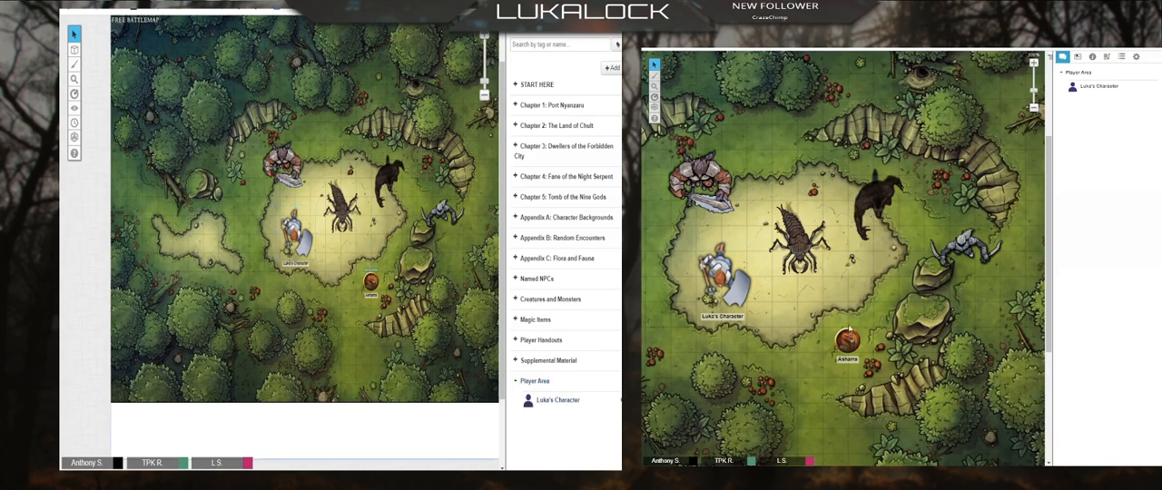
Step: Review the Player Area character's journal visibility, controlling player and default token in its edit form, and close the sheet unchanged
click(550, 400)
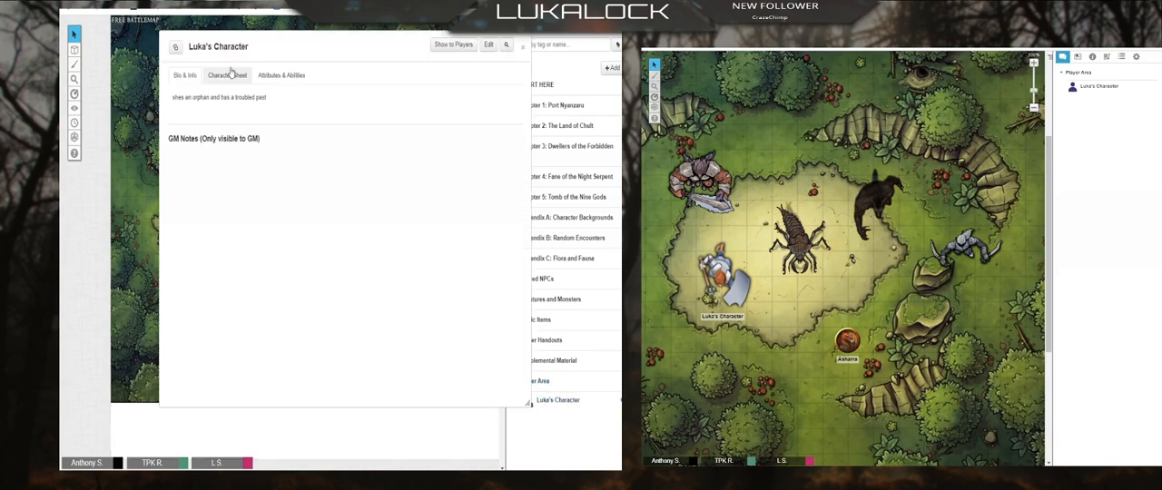
click(489, 44)
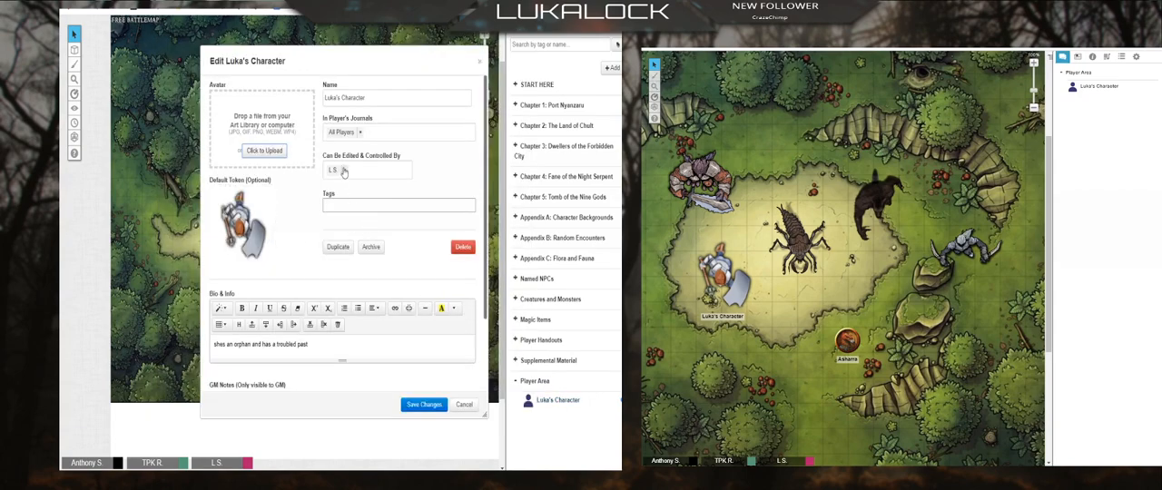
click(481, 66)
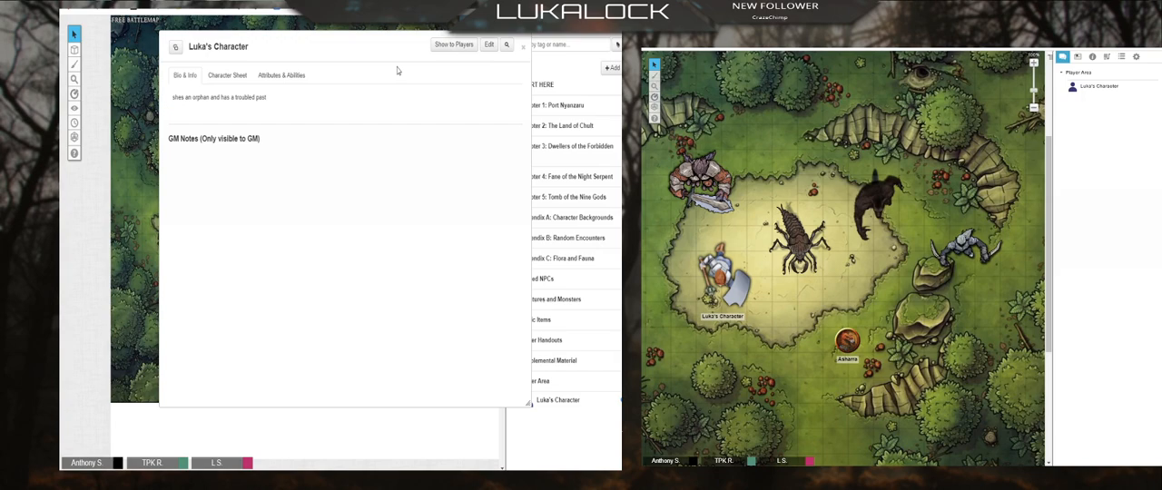
click(529, 51)
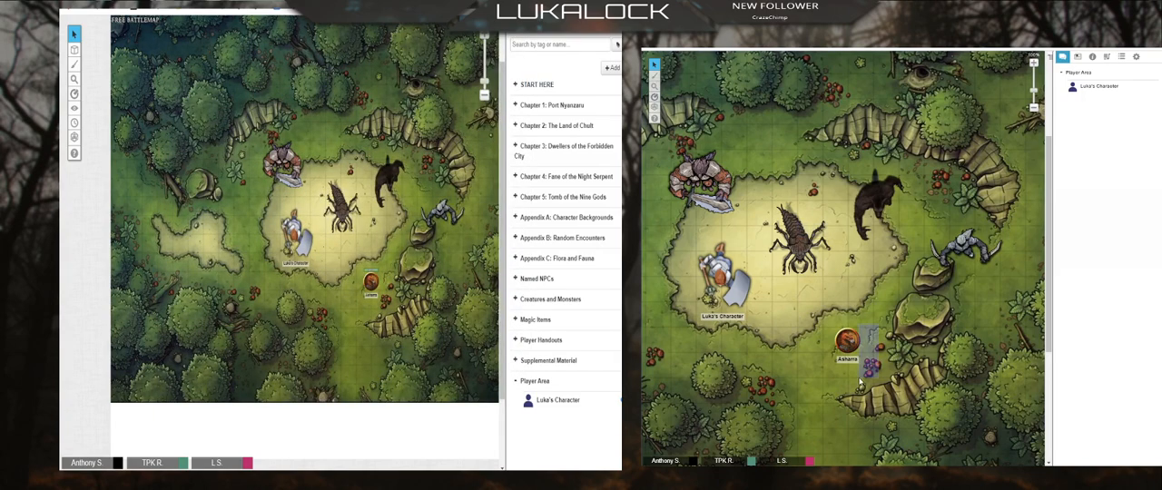
Step: In the player's view, move the axe-wielding token southeast out of the clearing, to the east side of the Asharra token
click(718, 275)
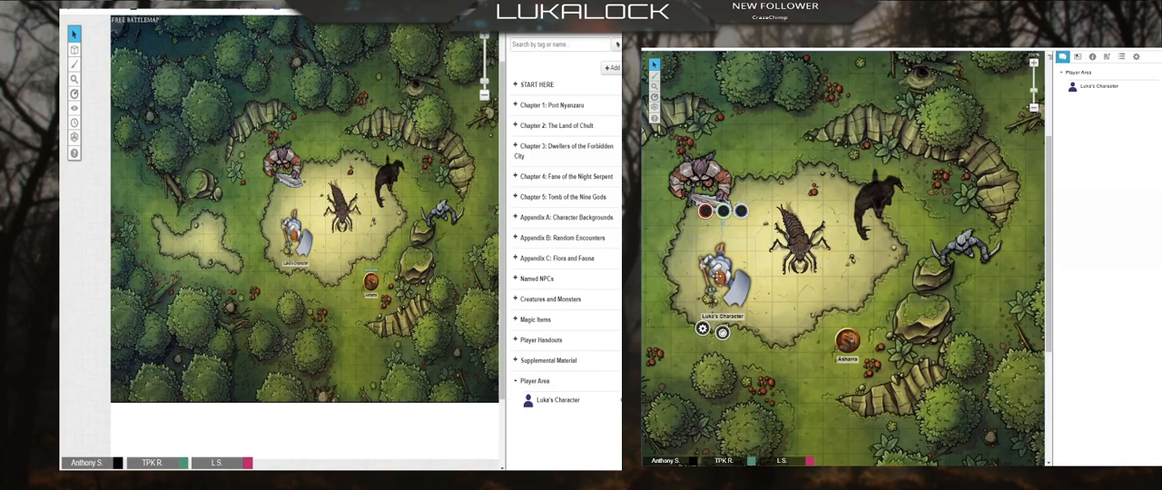
drag(718, 276, 893, 363)
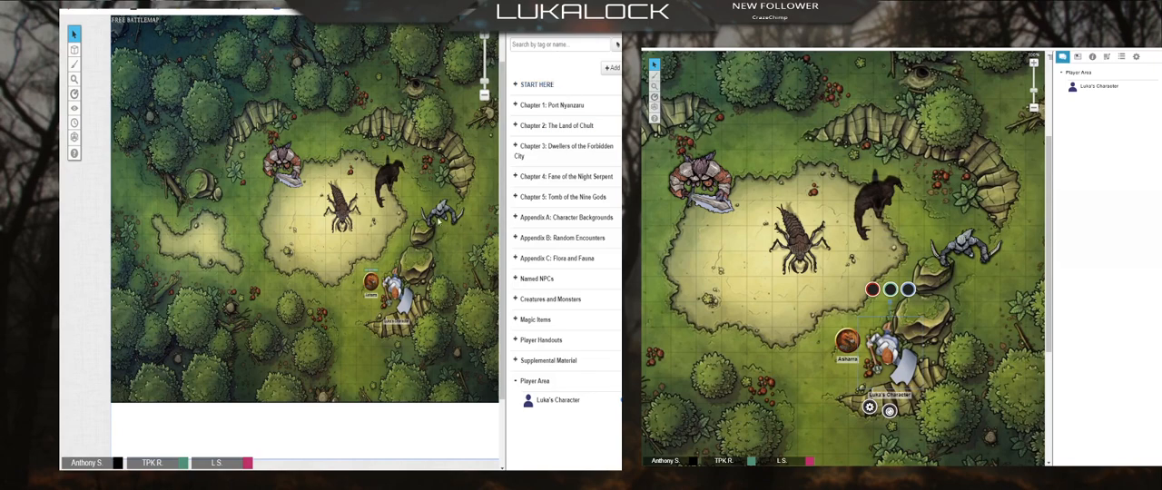
click(542, 44)
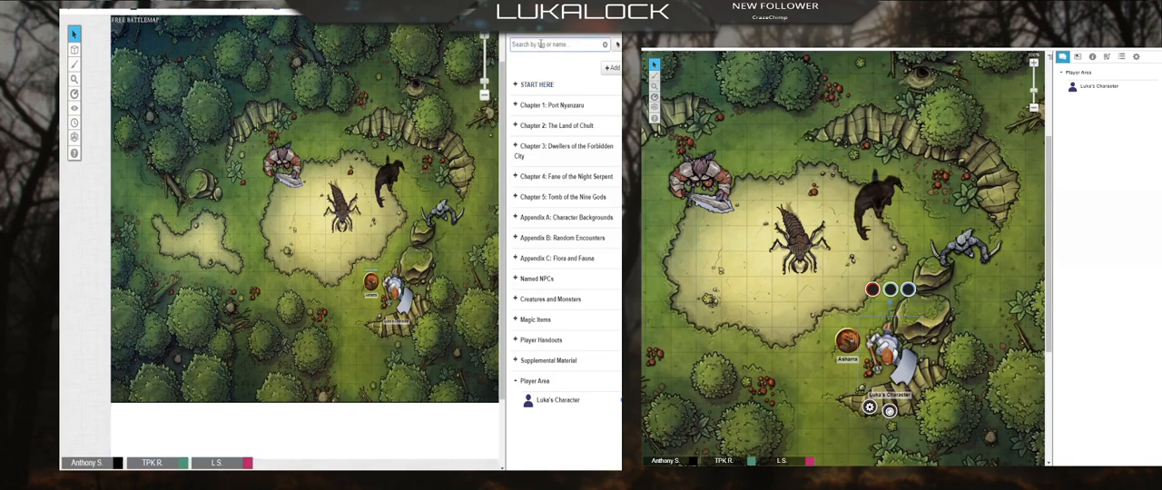
text(lutterfly)
click(517, 36)
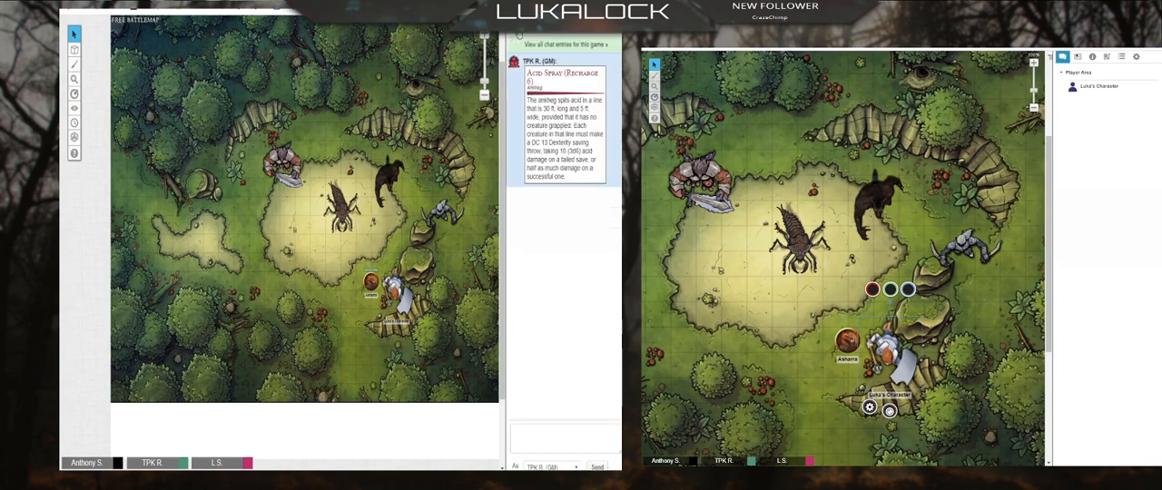
Step: Search the art library for "butterfly", place the purple web-result butterfly at the clearing's west edge, and clear the search
click(519, 35)
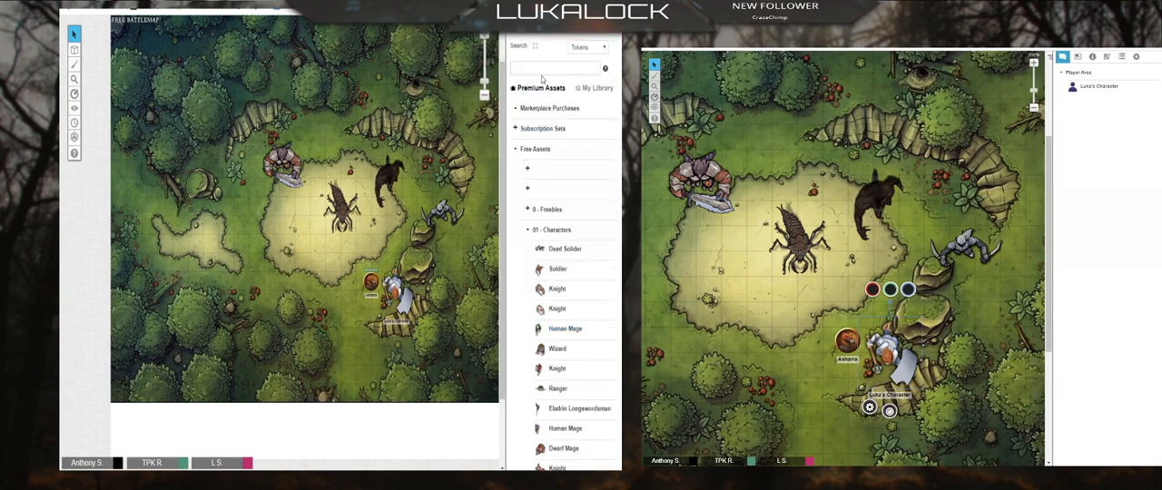
click(542, 67)
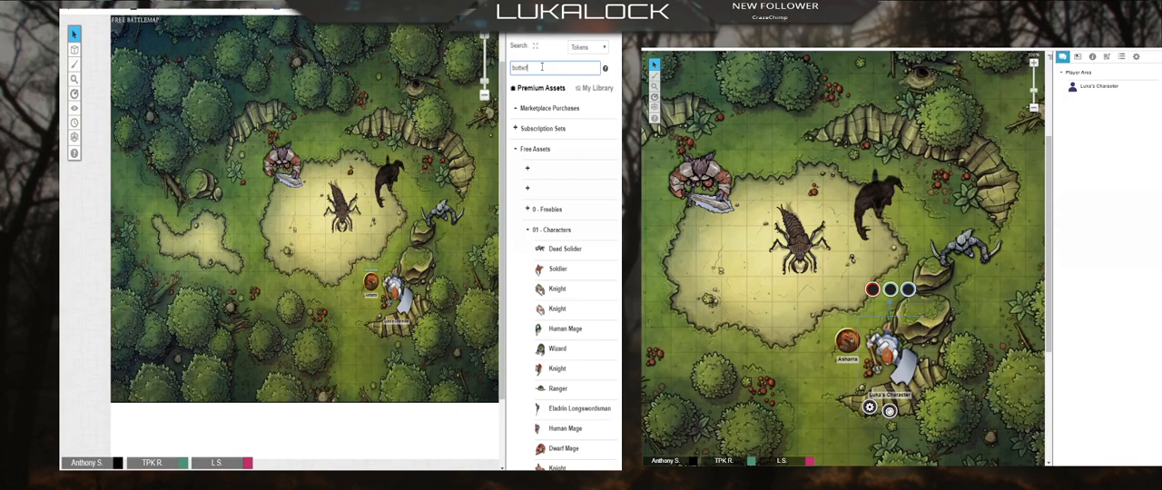
key(Return)
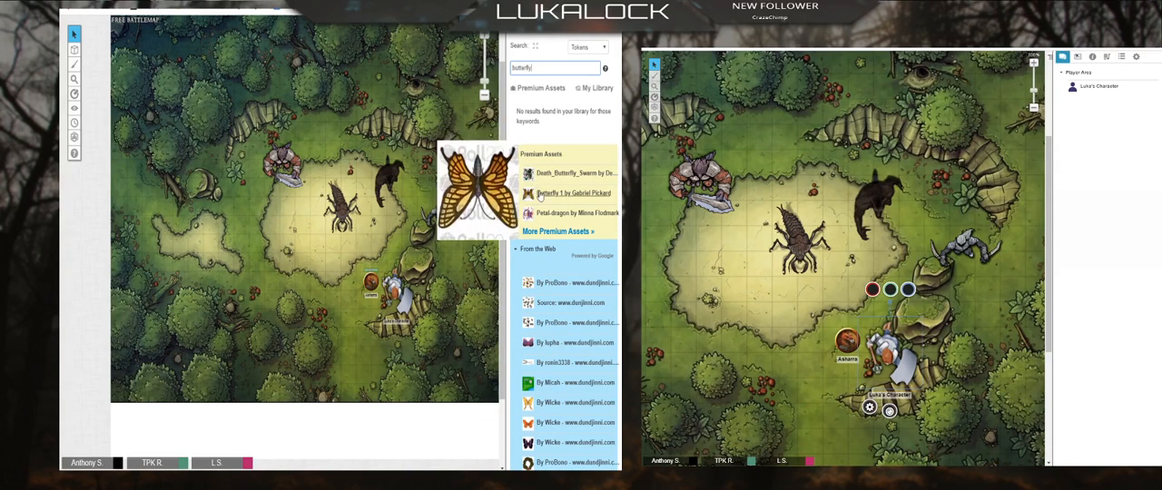
drag(552, 345, 264, 253)
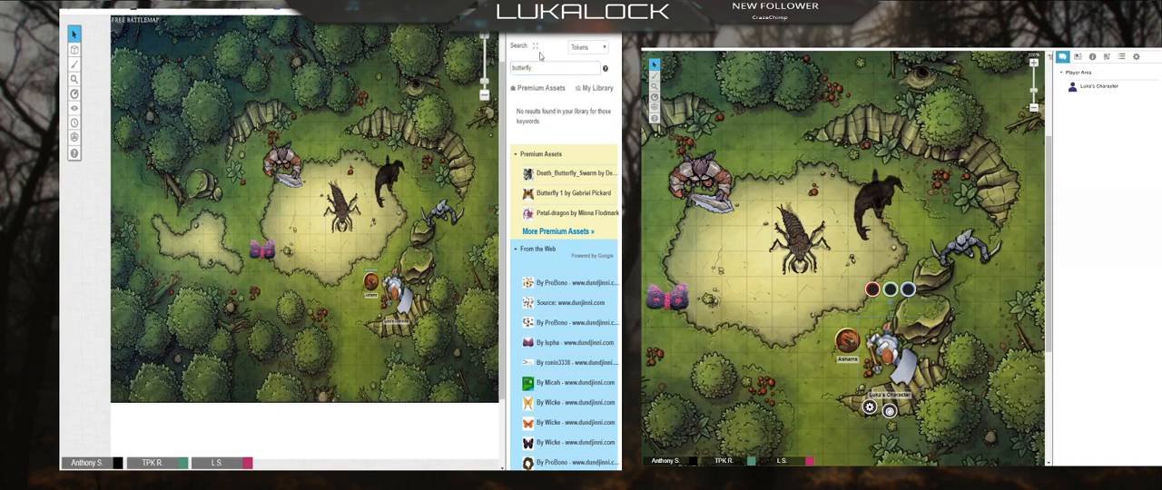
drag(531, 69, 475, 72)
key(BackSpace)
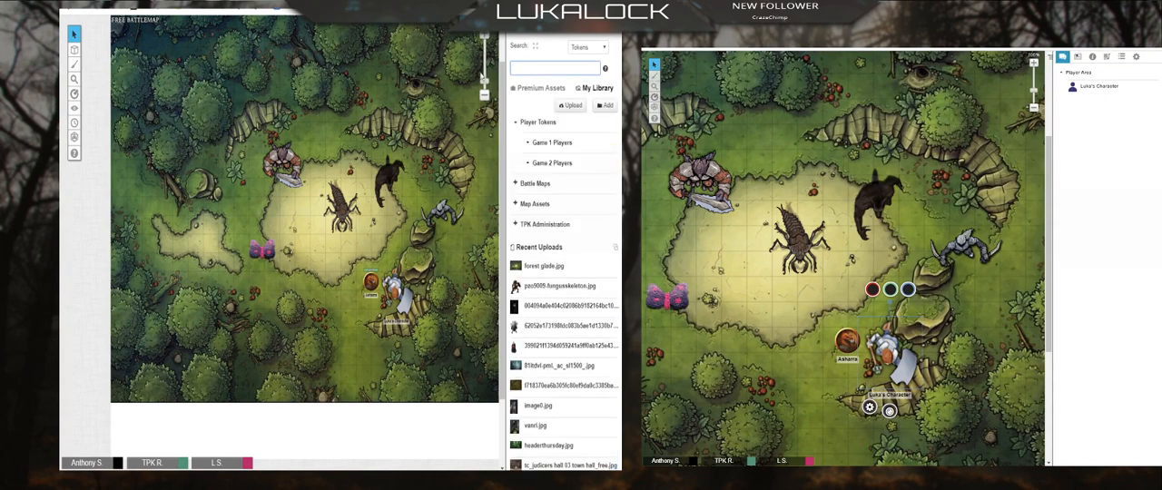
Step: Let the last listed player control the butterfly token as a generic token and save the changes
click(257, 254)
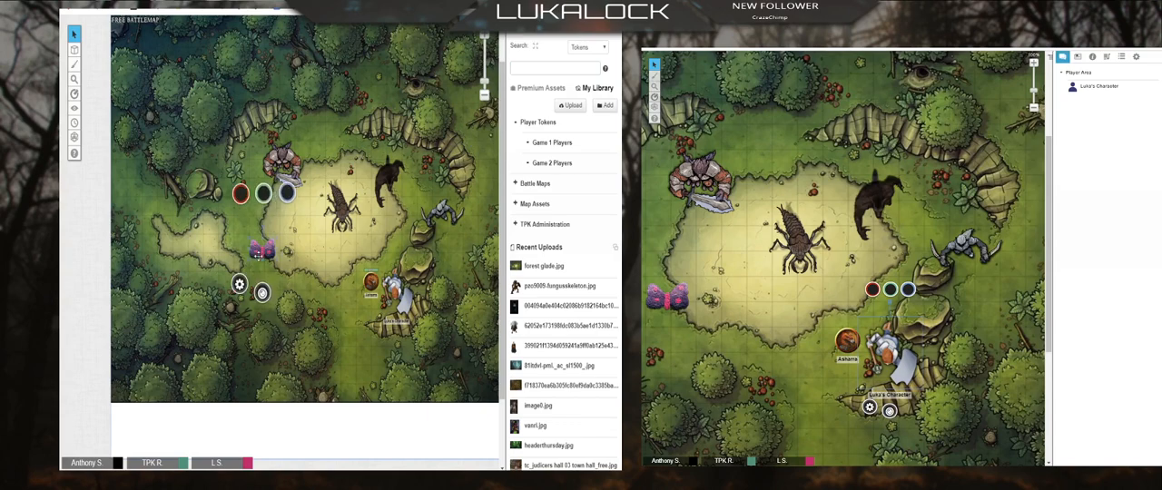
click(234, 287)
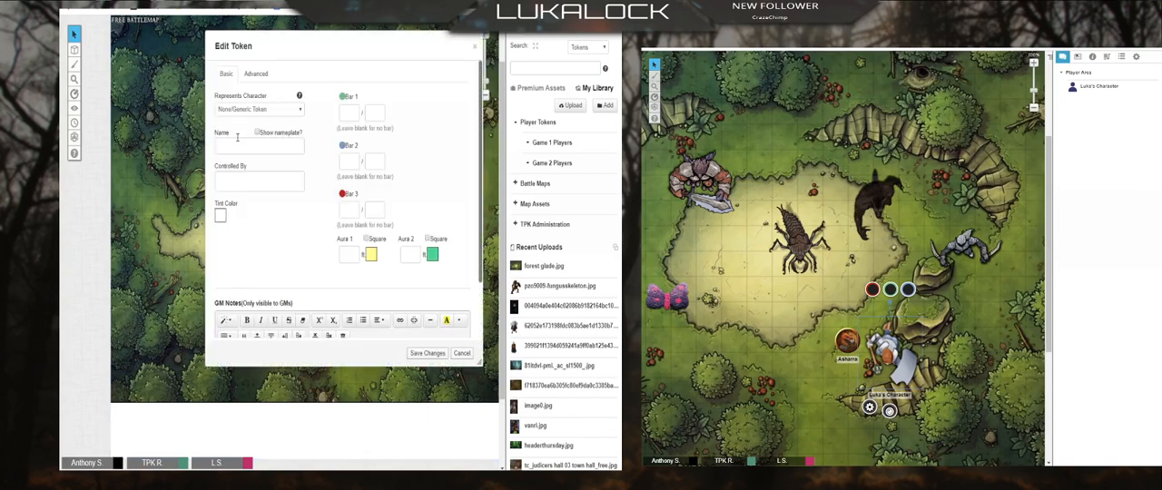
click(244, 186)
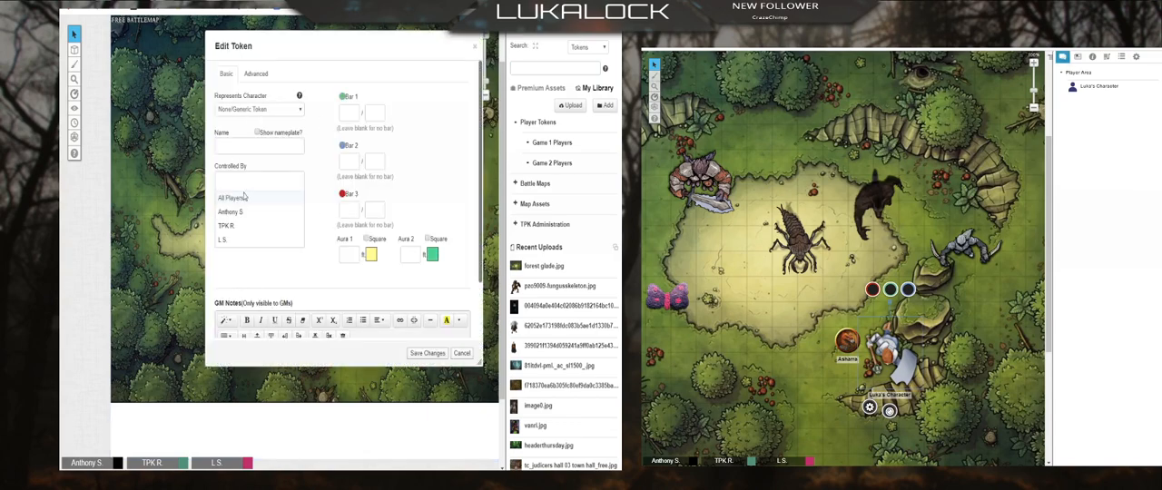
click(227, 241)
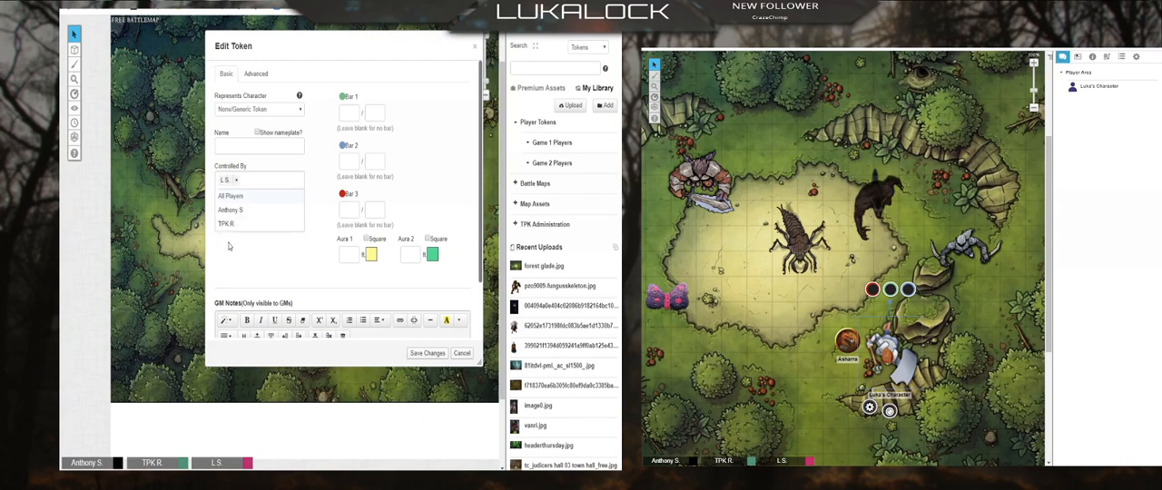
click(424, 353)
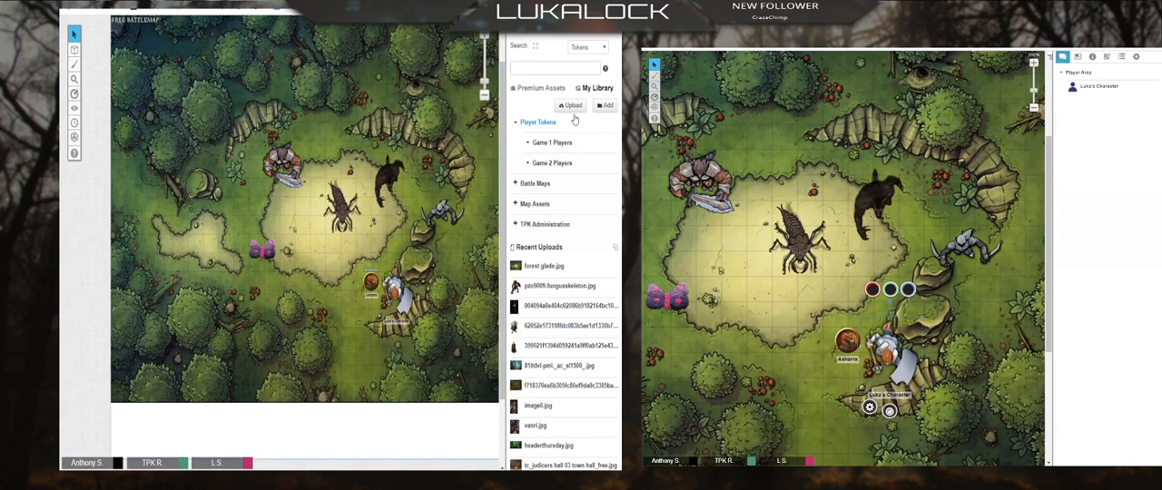
Step: Return to the GM's journal and clear its "butterfly" search so the full list of folders is available
click(555, 22)
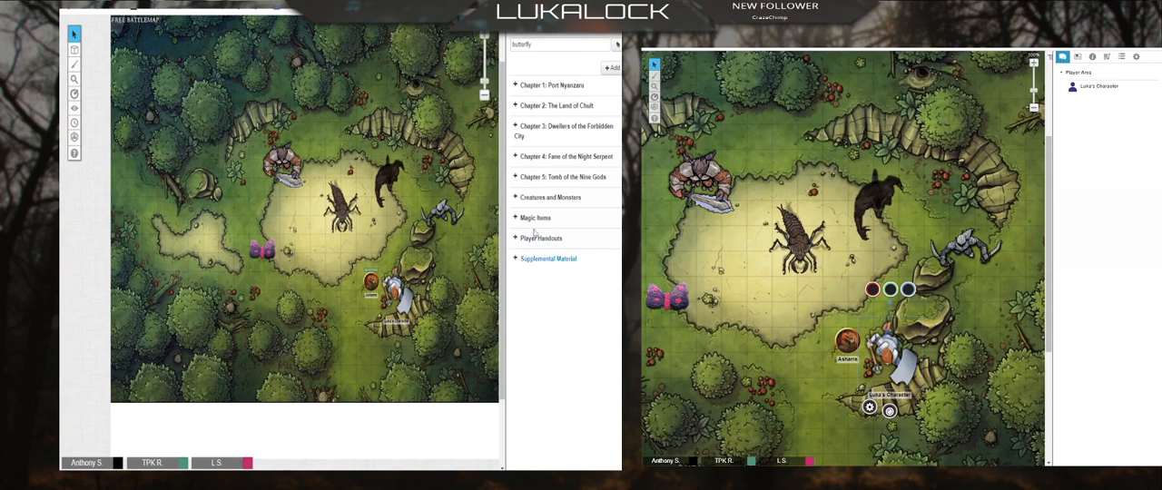
drag(547, 45, 477, 64)
key(BackSpace)
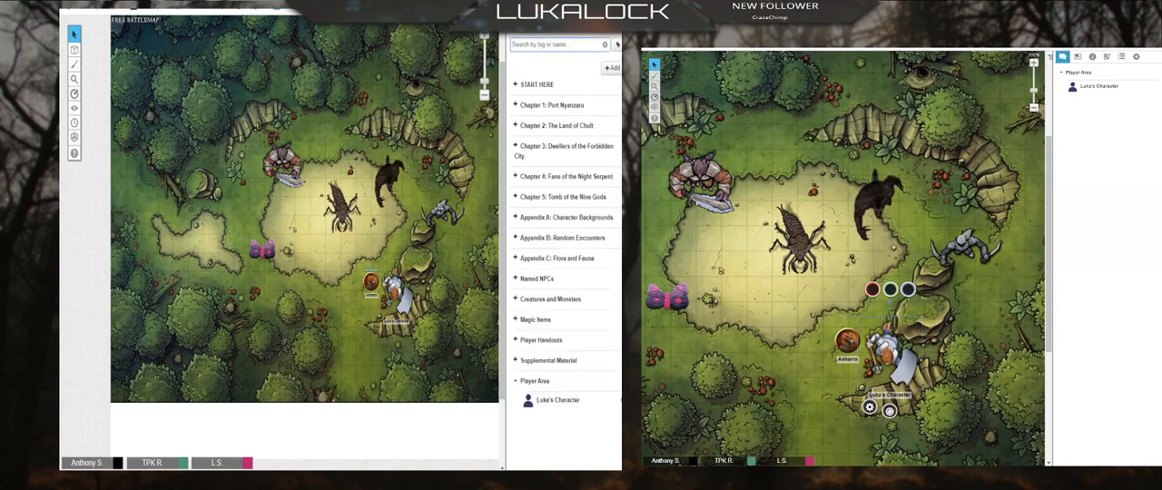
Step: Review the butterfly token's control settings, and in the player's view move the butterfly to the clearing's east side and shrink it
click(443, 214)
click(266, 244)
click(241, 287)
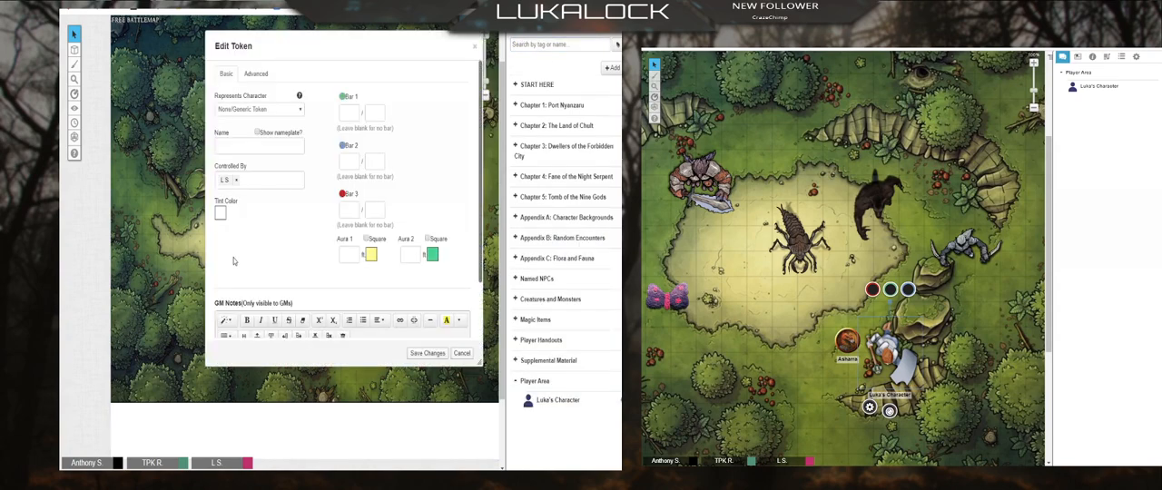
click(441, 354)
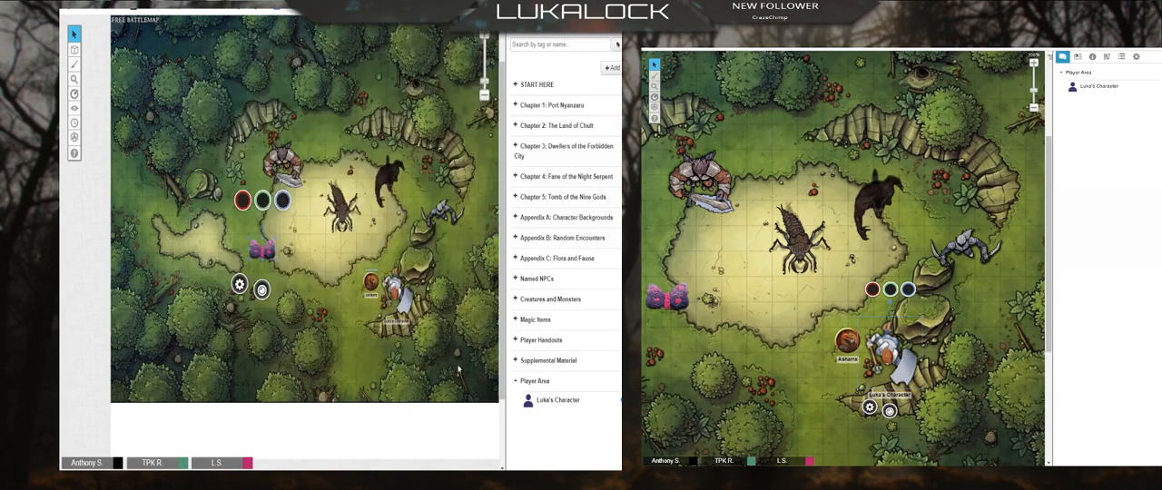
click(747, 352)
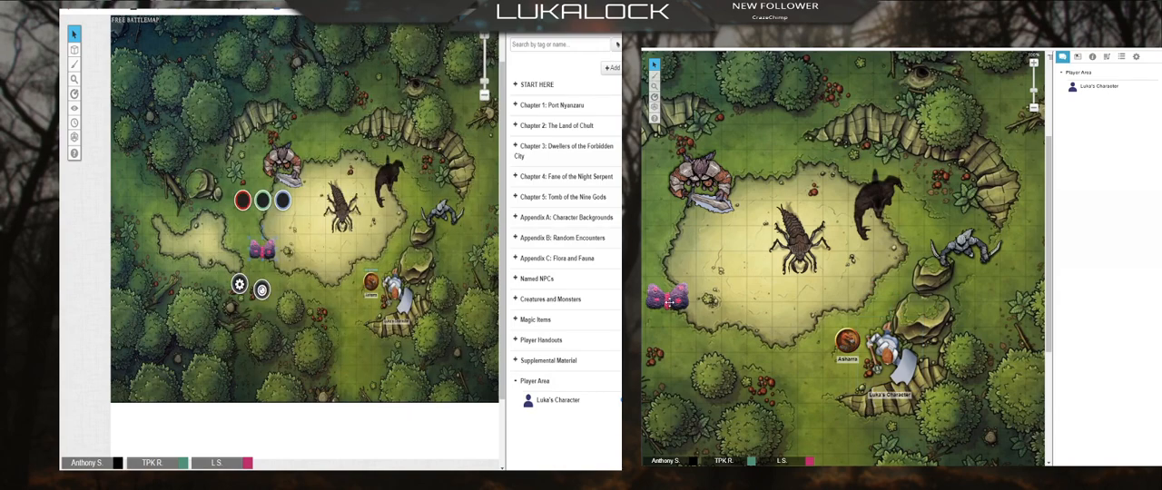
drag(667, 301, 880, 271)
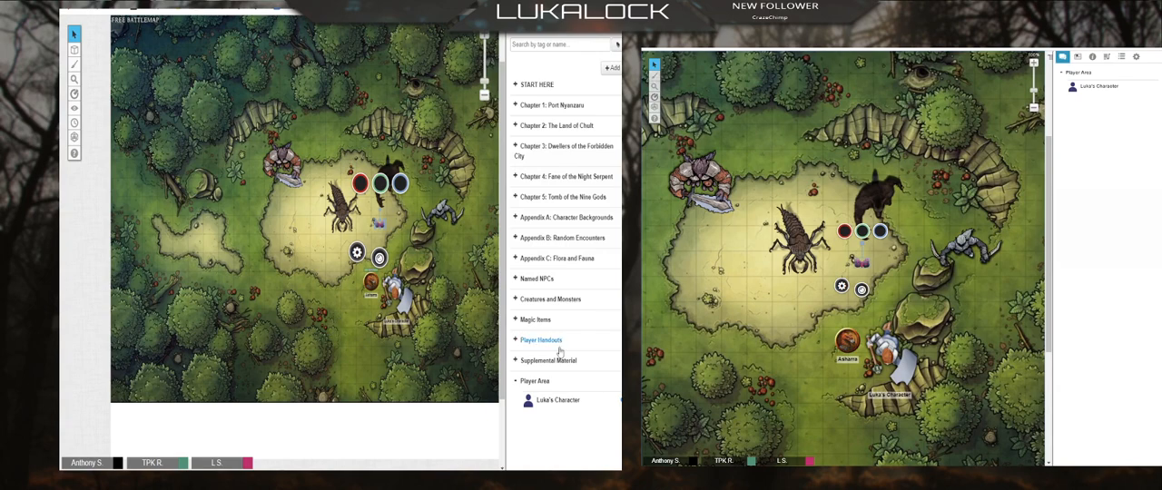
Step: View the bio and info of Luka's Character in the Player Area and close the entry
click(557, 402)
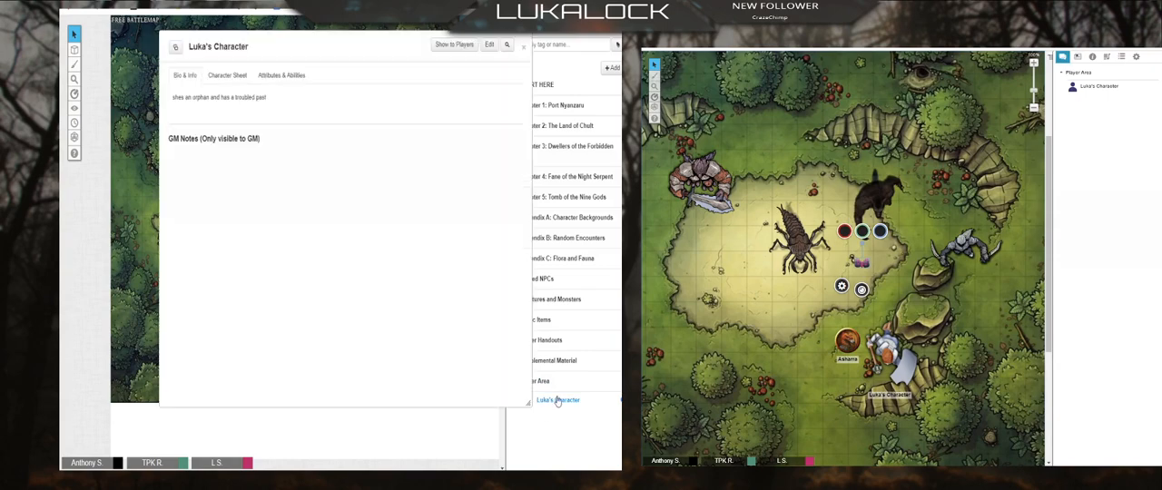
click(524, 47)
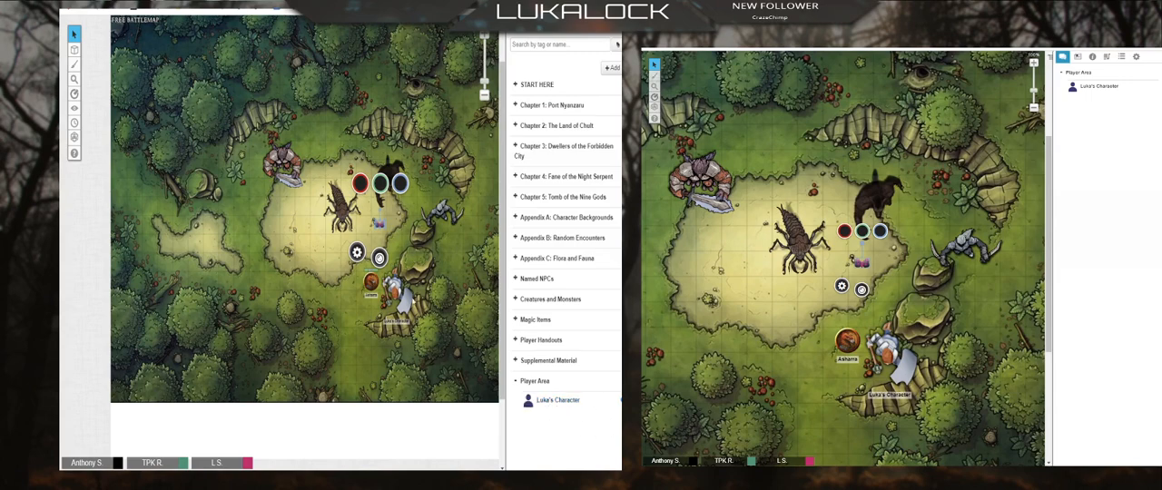
click(261, 243)
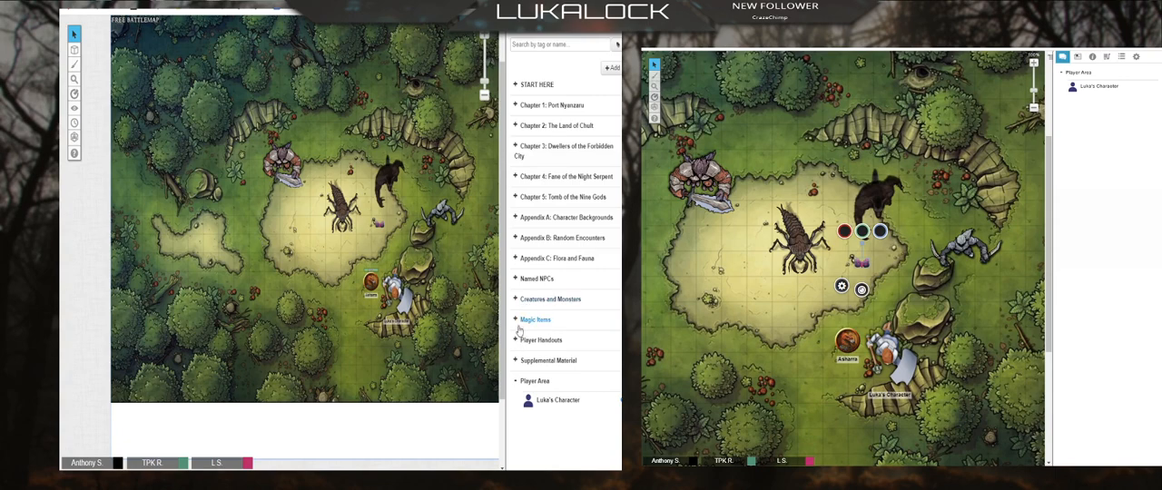
Step: Let All Players edit and control Asharra from the Named NPCs, save the changes, and move its token slightly southwest in the player's view
click(515, 280)
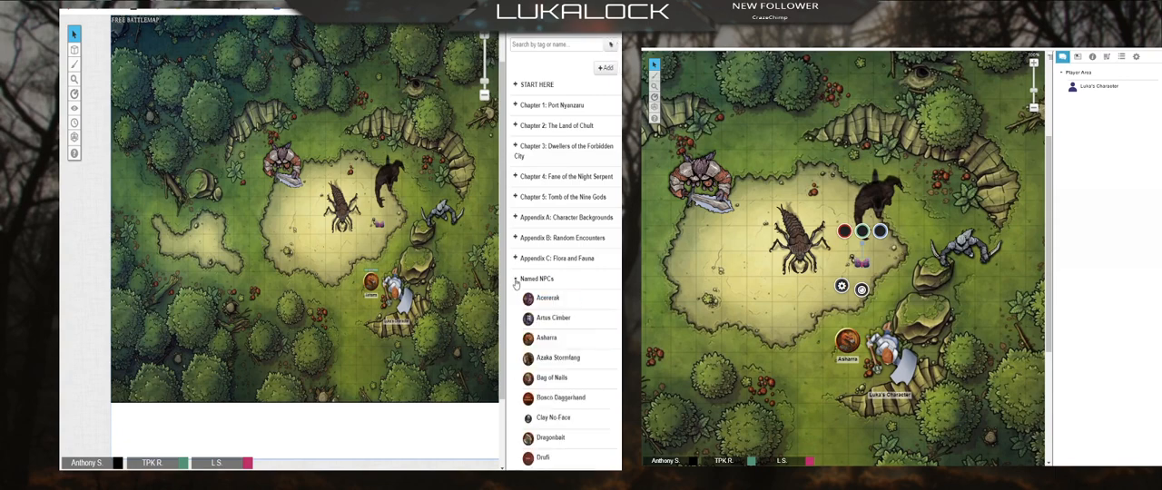
click(543, 339)
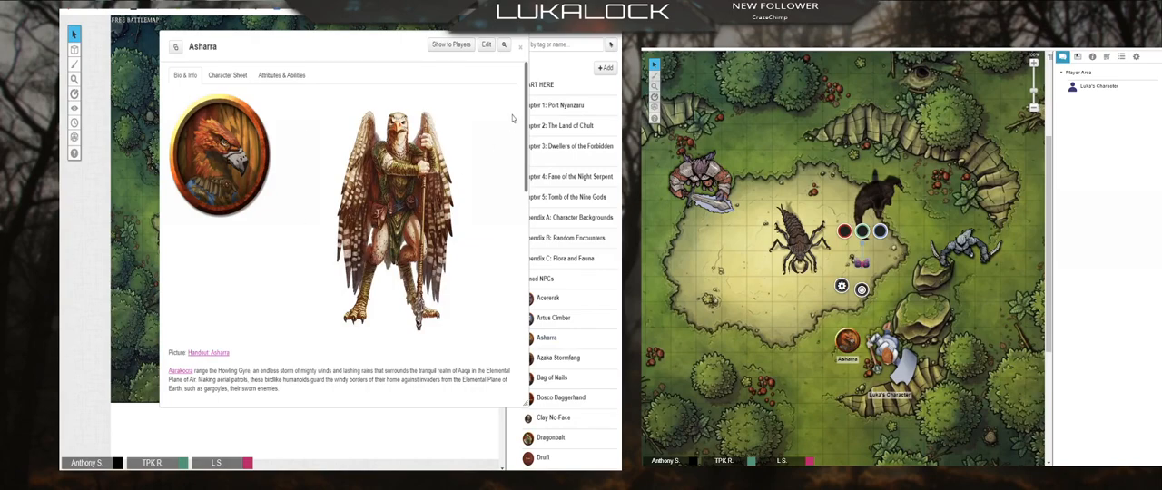
click(488, 45)
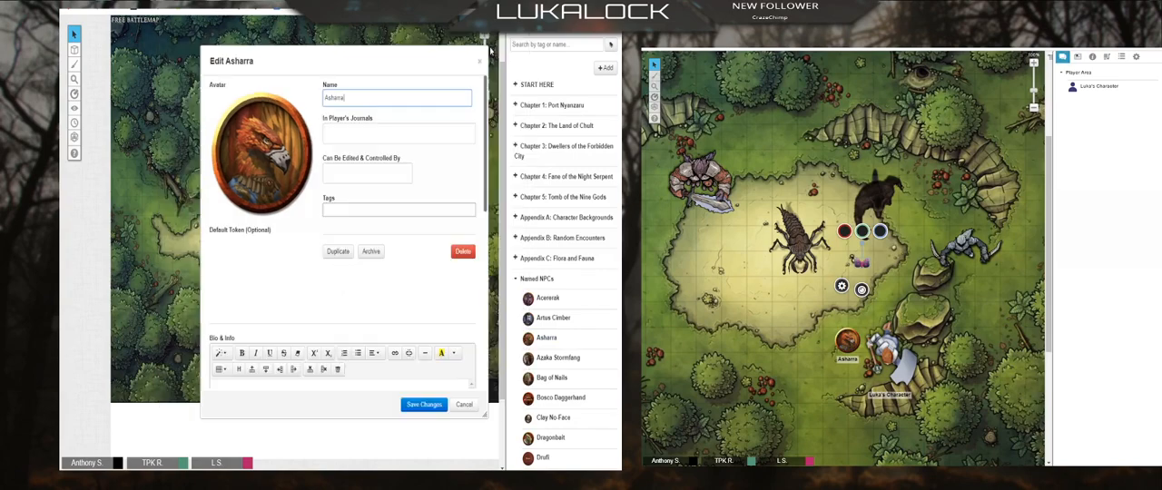
click(374, 172)
click(373, 191)
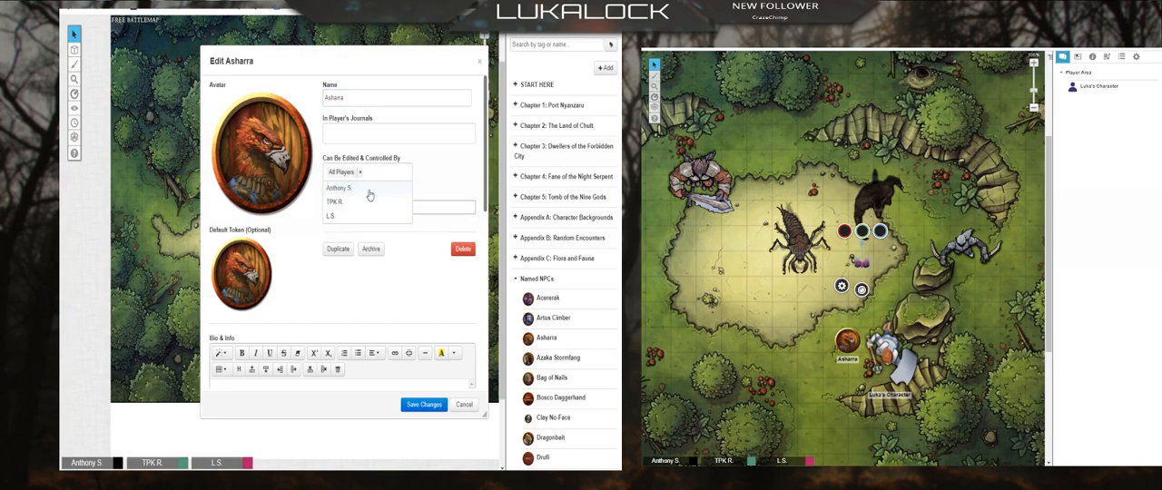
click(434, 307)
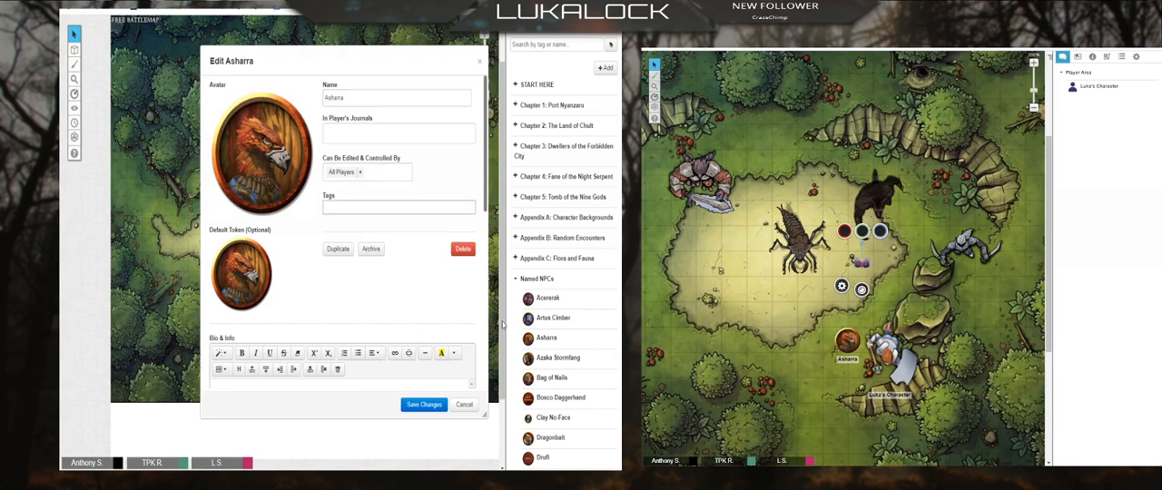
click(414, 406)
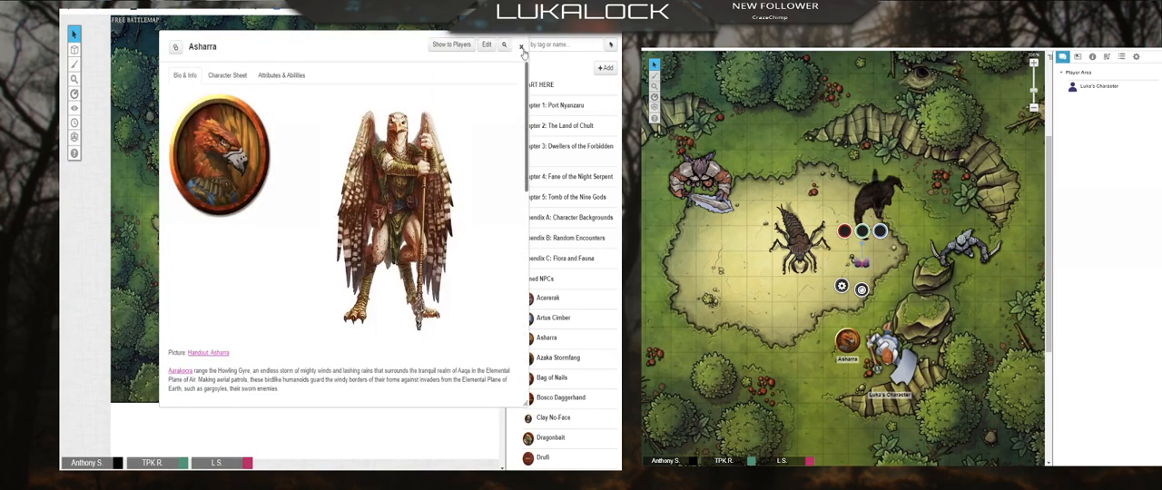
click(520, 45)
mouse_move(832, 343)
mouse_down()
mouse_move(828, 329)
mouse_move(763, 307)
mouse_move(776, 334)
mouse_move(836, 354)
mouse_up()
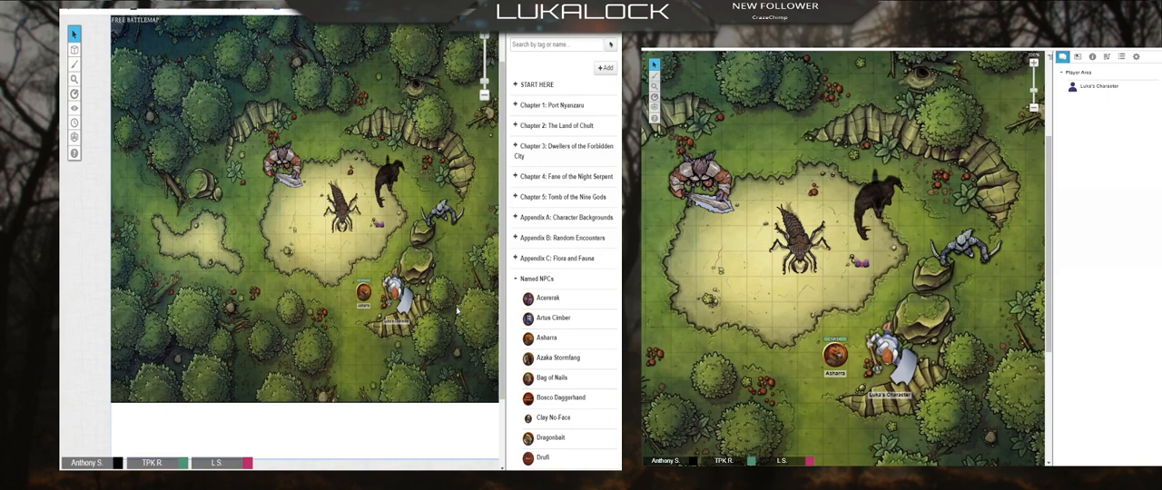
Step: Check the basic settings of the Asharra token, including its represented character and control assignment, and close them
drag(363, 292, 341, 327)
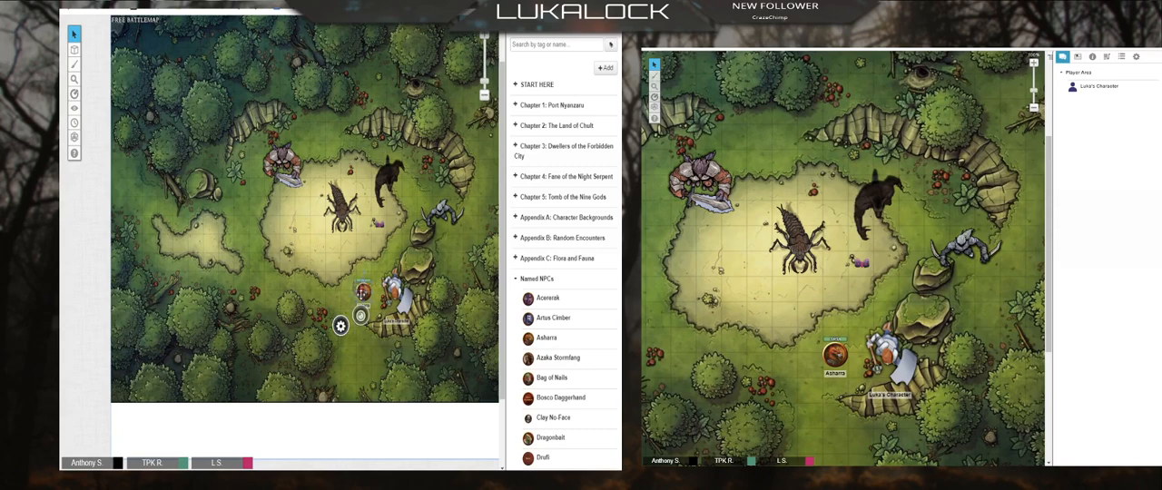
double_click(341, 329)
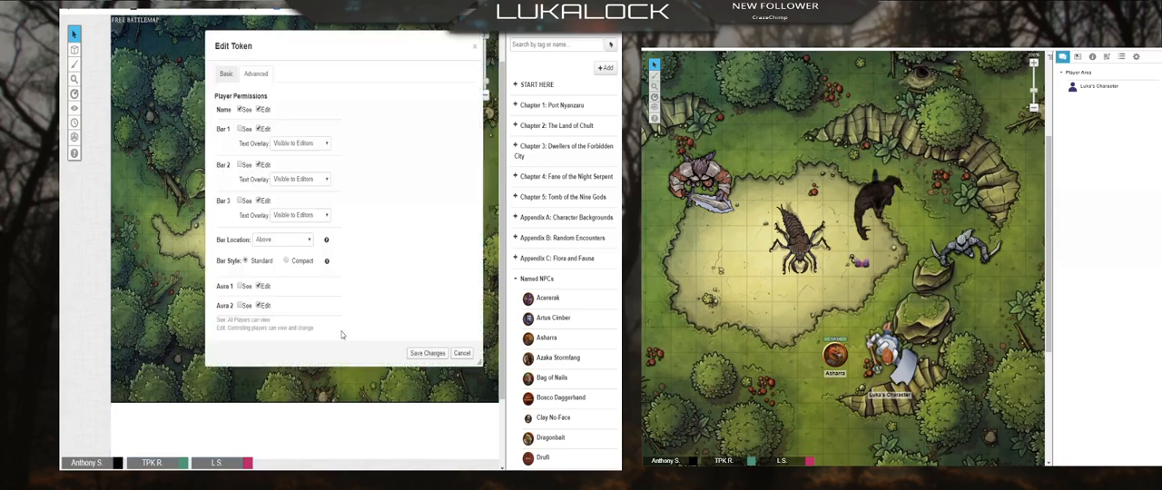
click(226, 74)
click(248, 147)
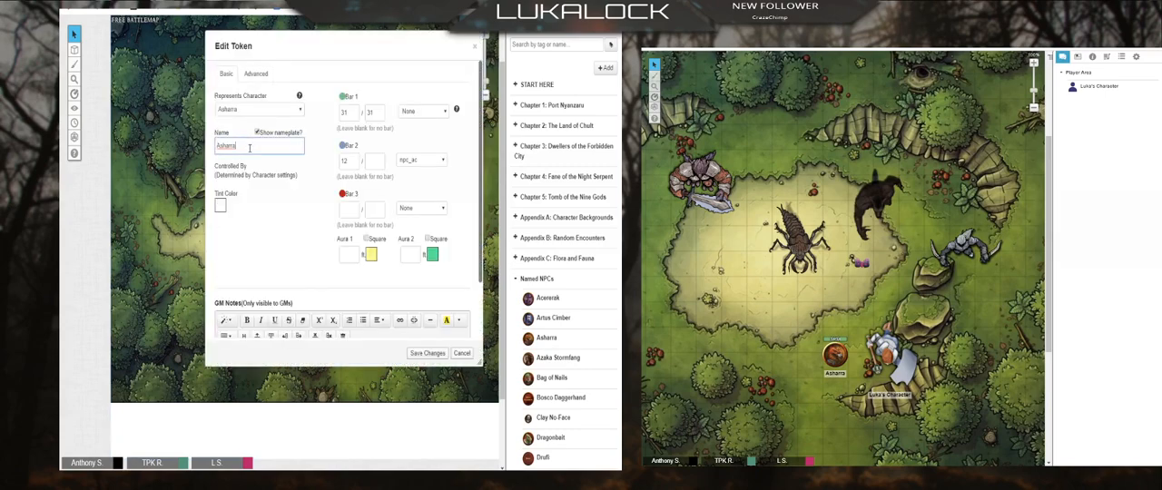
click(474, 46)
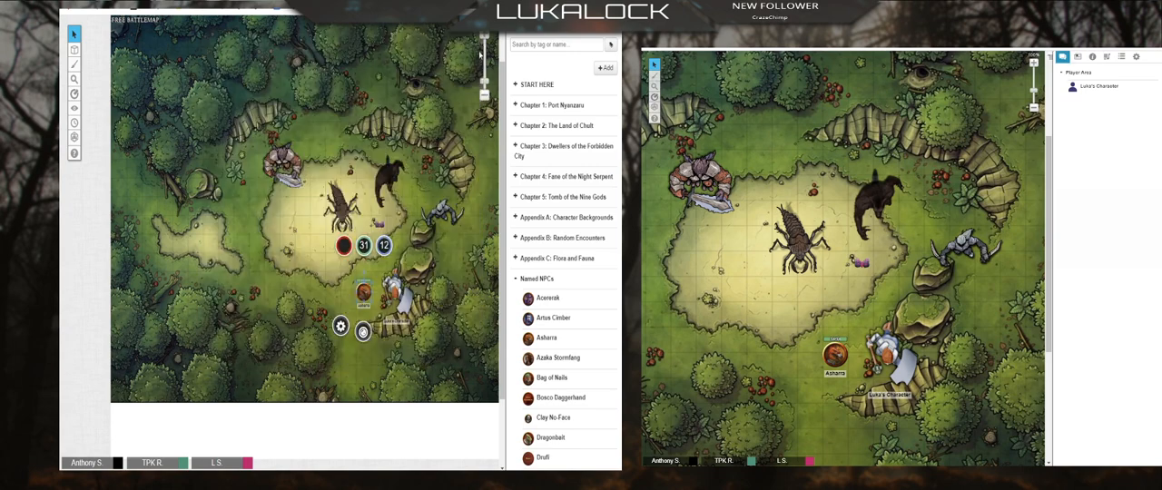
Step: Restrict editing and control of the Asharra character to the last listed player only, save the changes, and close the entry
click(546, 338)
click(481, 50)
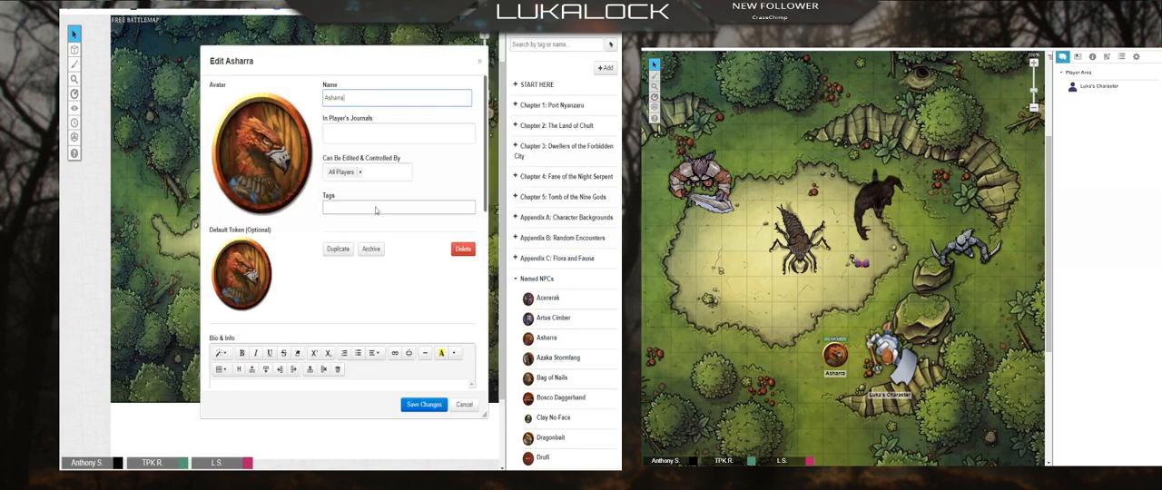
click(360, 172)
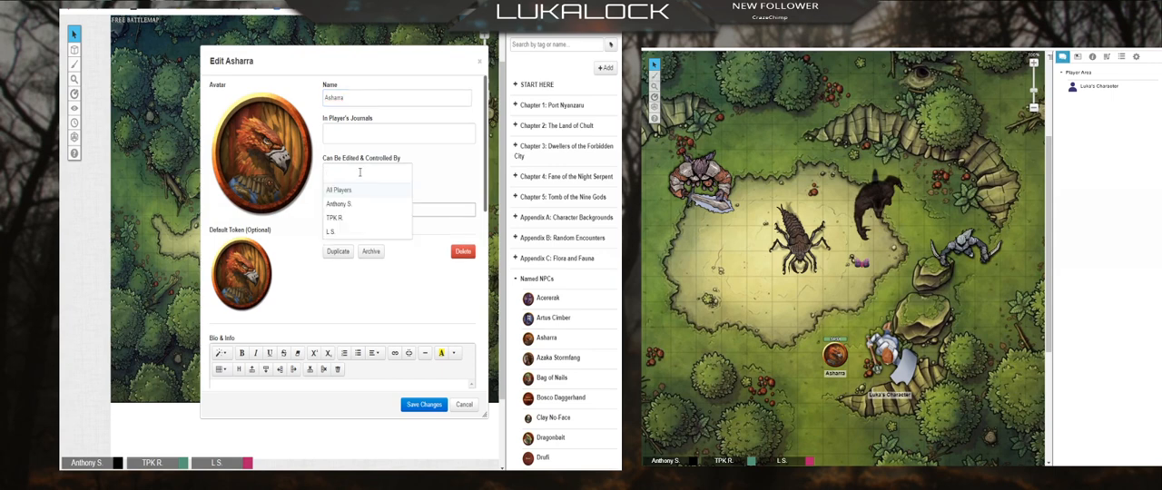
click(332, 232)
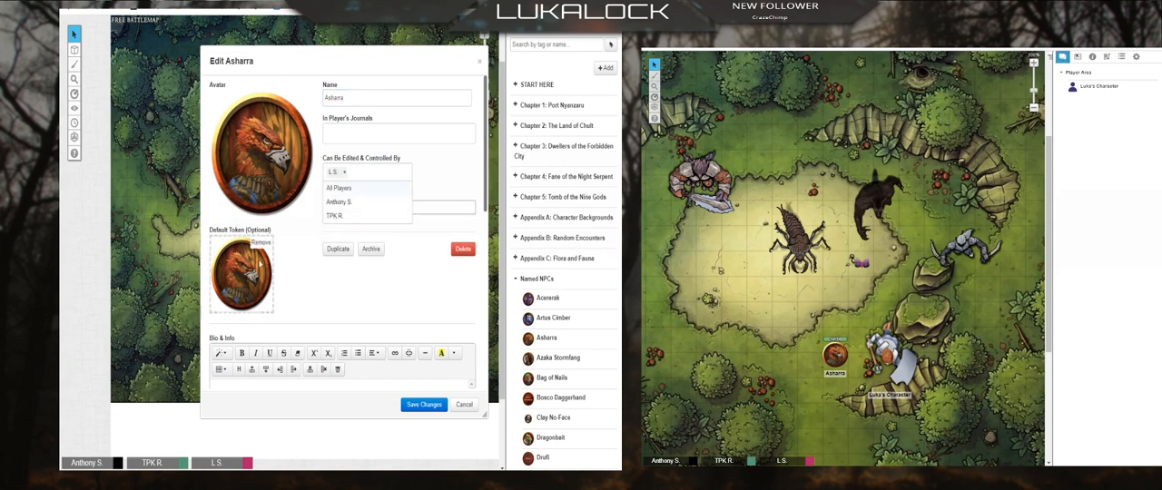
click(315, 300)
click(415, 405)
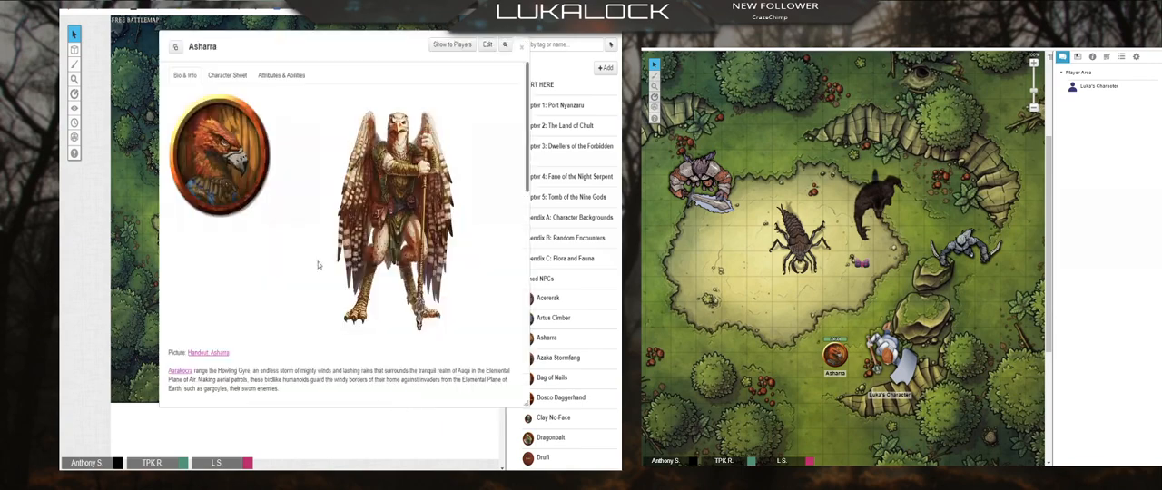
click(524, 52)
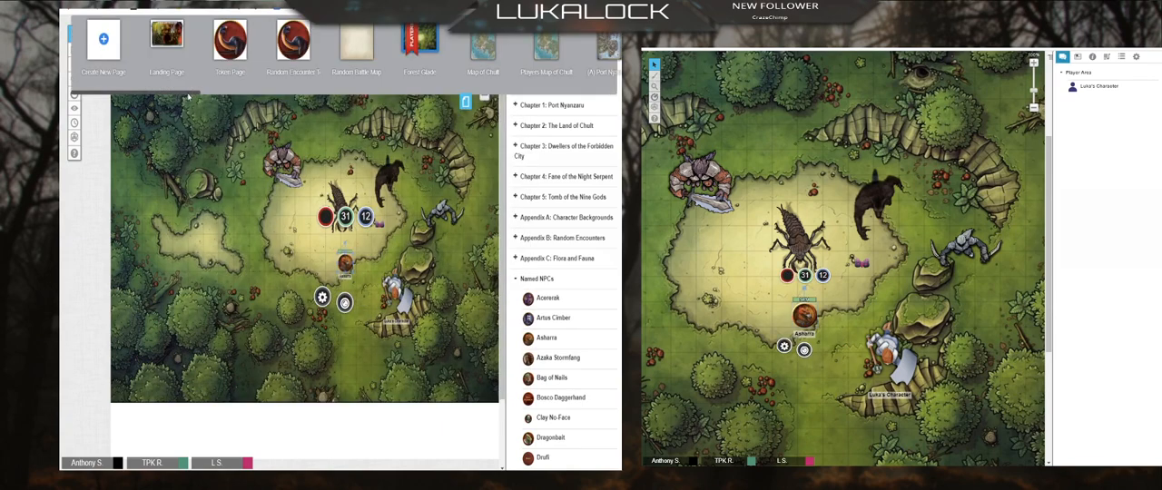
Step: Look at the Merchant Princes map page in the GM's view
mouse_move(207, 91)
mouse_down()
mouse_move(245, 97)
mouse_move(206, 95)
mouse_move(241, 99)
mouse_move(220, 96)
mouse_up()
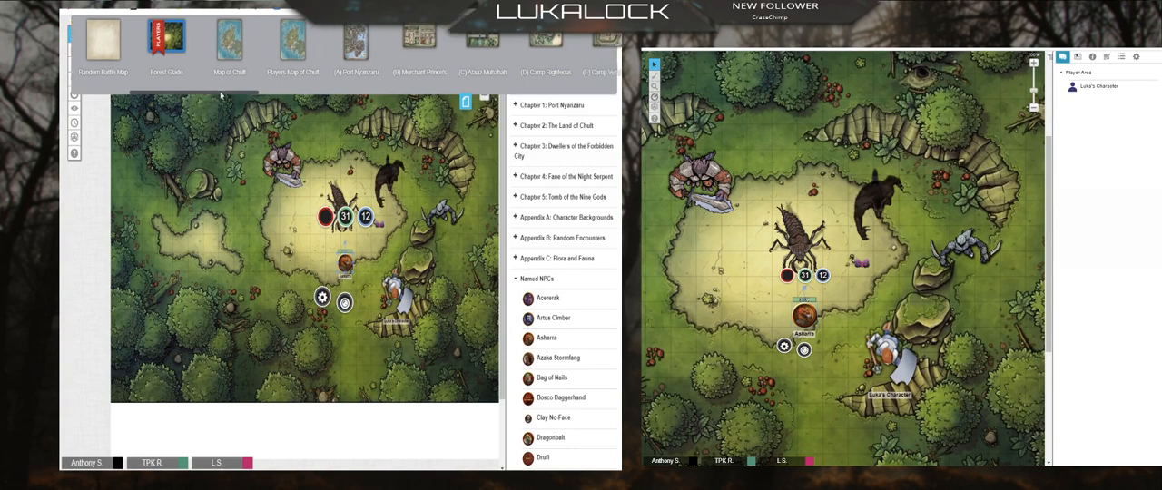
click(423, 41)
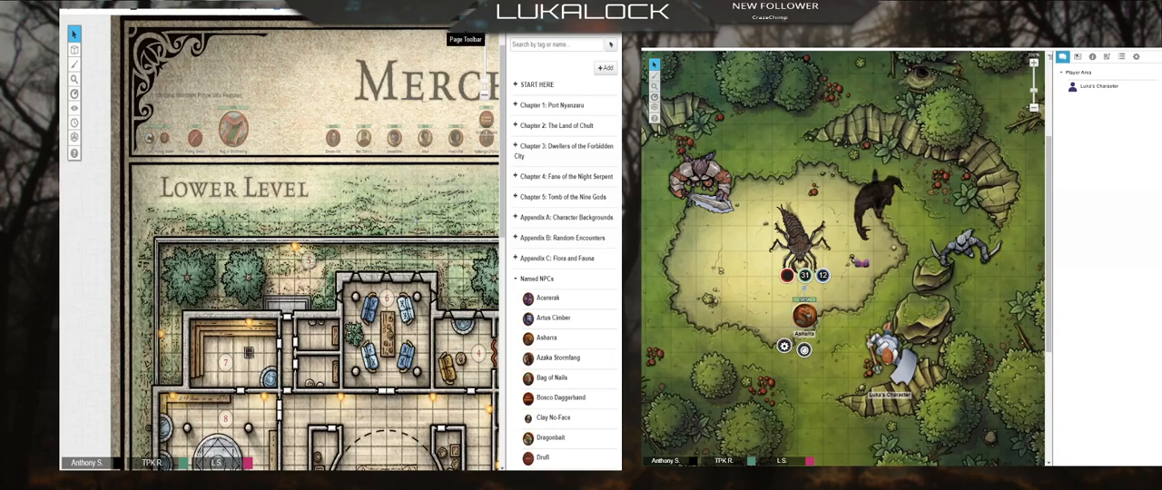
Step: Open the Camp Vengeance map page in the GM's view and bring the players to it
click(458, 36)
scroll(191, 91, right, 2)
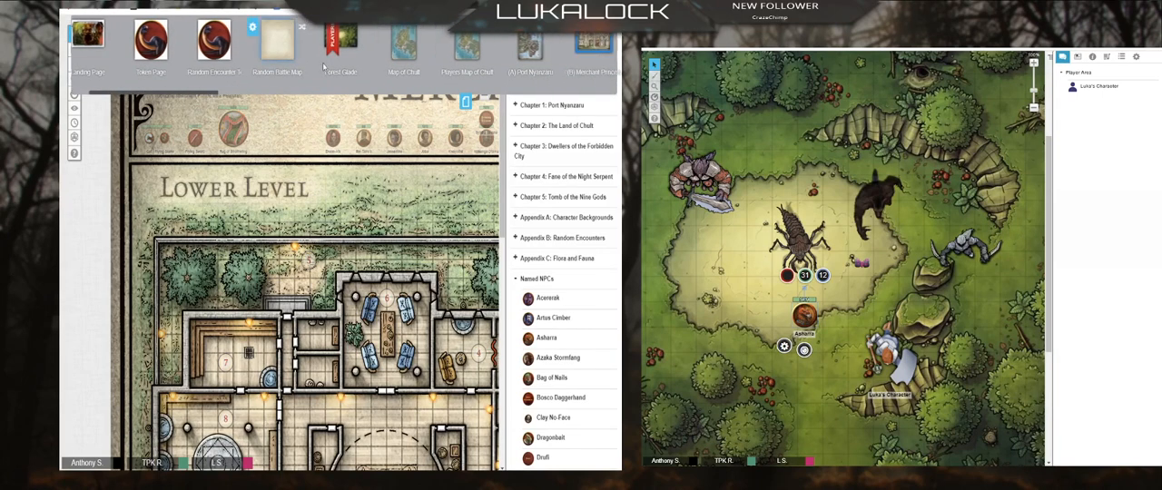
scroll(248, 91, right, 2)
scroll(248, 96, right, 1)
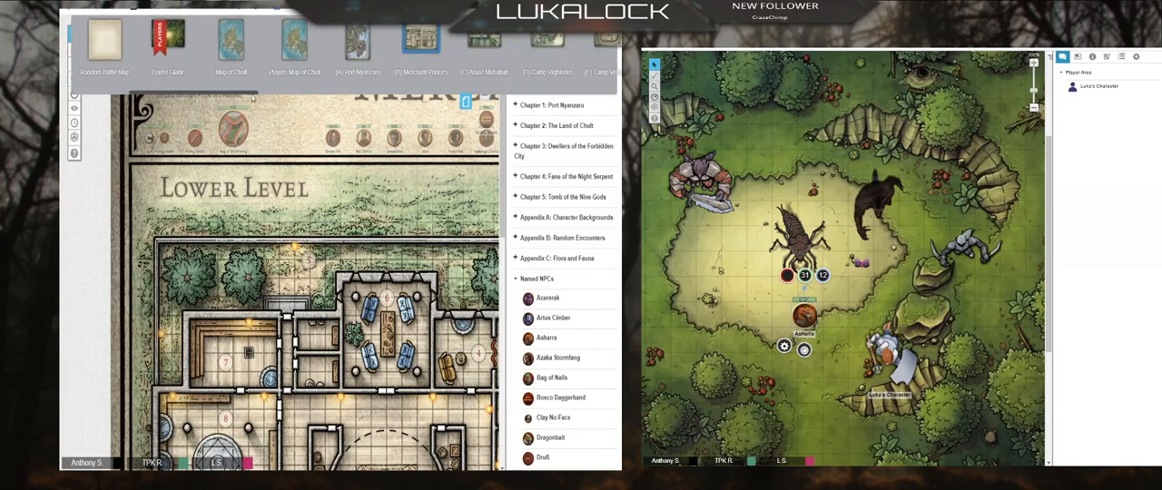
drag(254, 97, 283, 97)
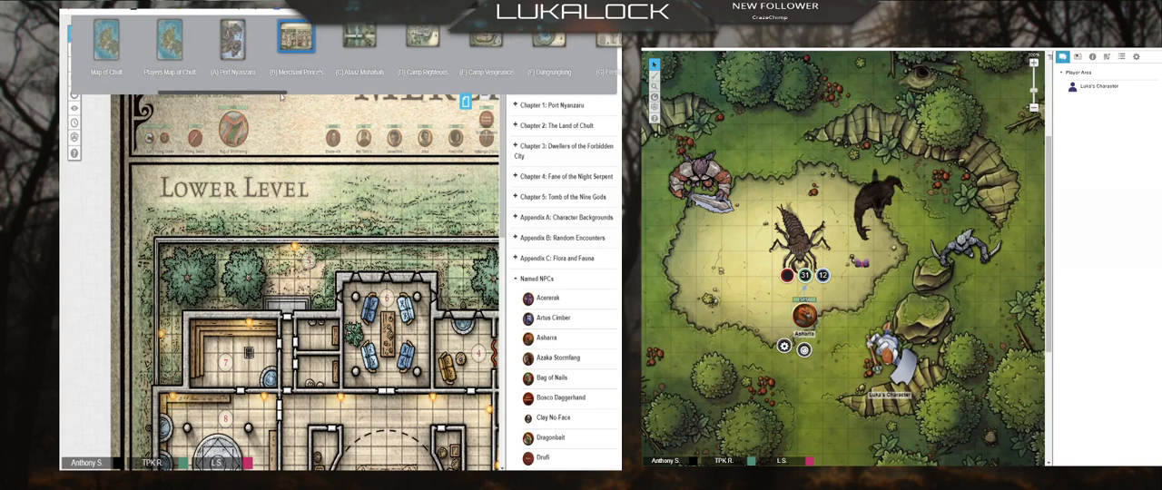
click(482, 46)
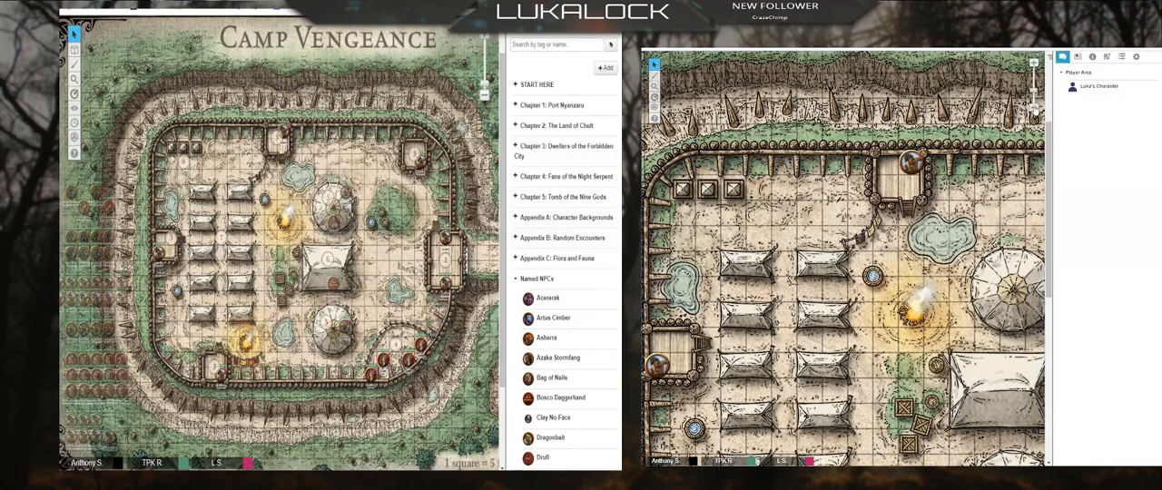
scroll(1034, 107, down, 4)
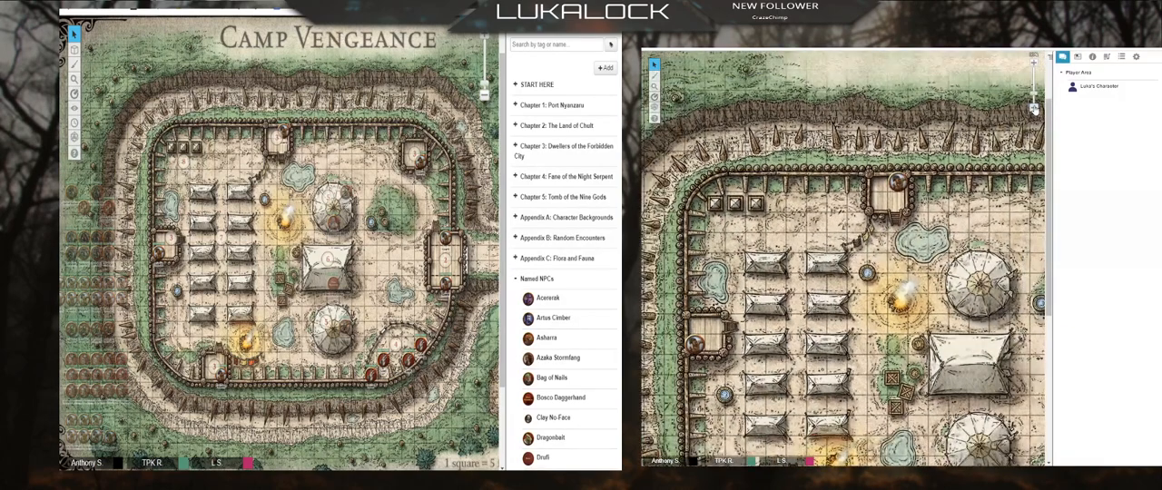
scroll(1034, 107, down, 1)
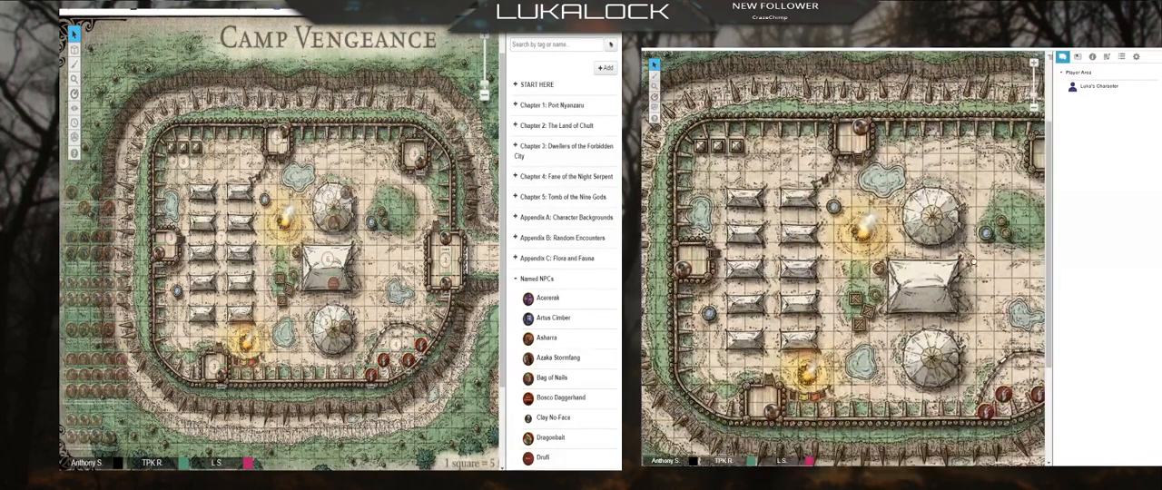
scroll(1034, 107, down, 1)
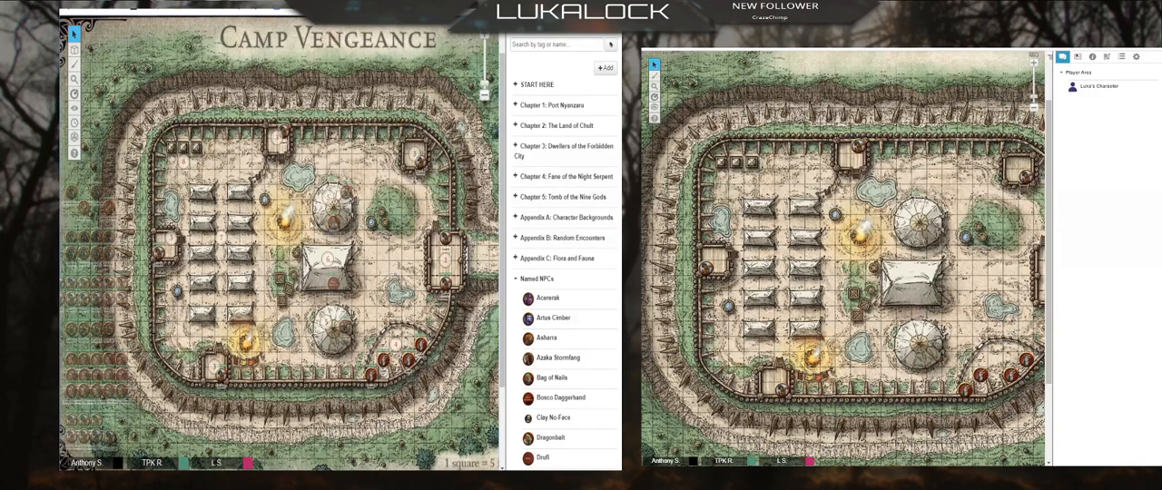
Step: On the GM Info Overlay layer, move two rows of hidden tokens west of the camp to the Token Layer
mouse_move(76, 51)
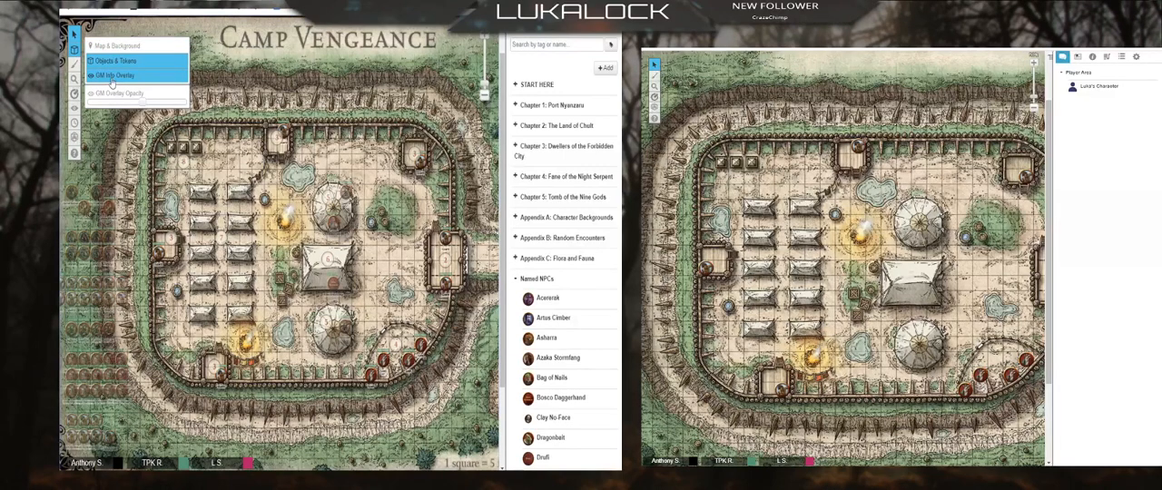
click(110, 52)
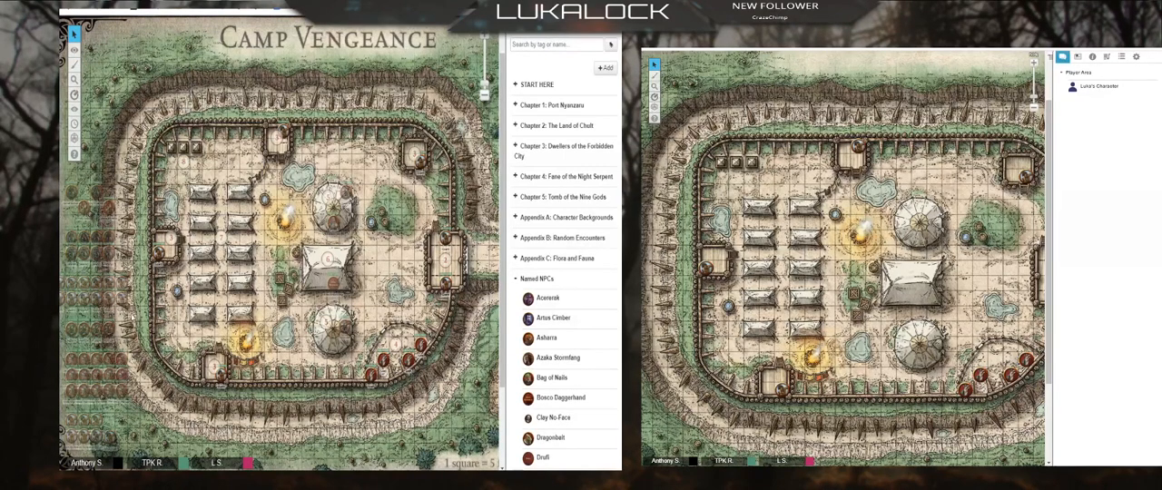
right_click(85, 245)
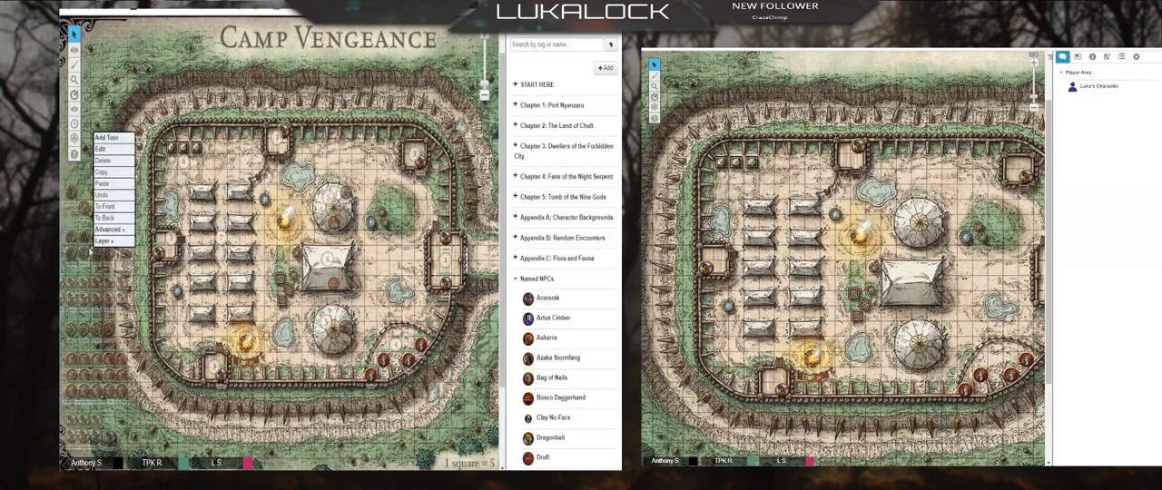
mouse_move(113, 240)
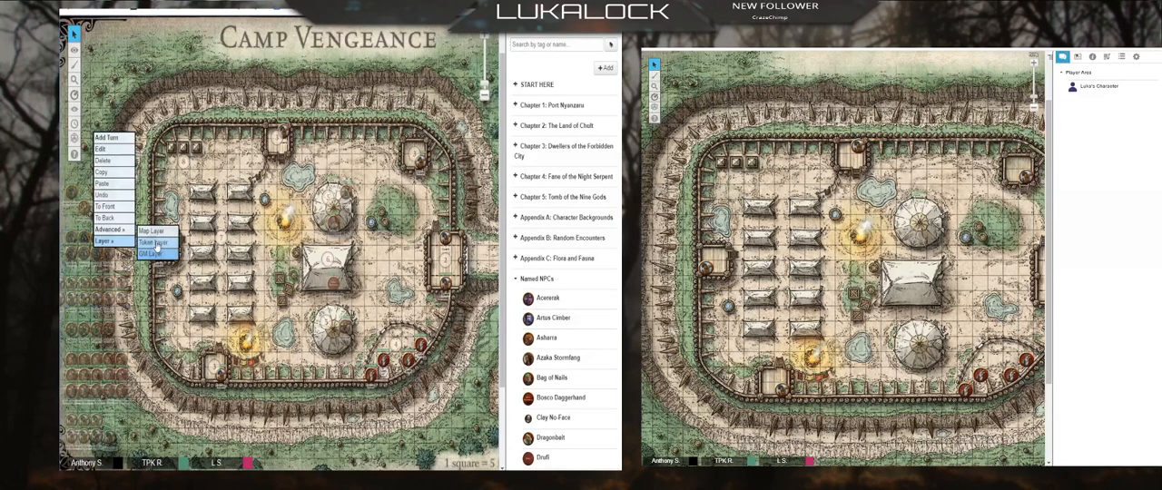
click(152, 244)
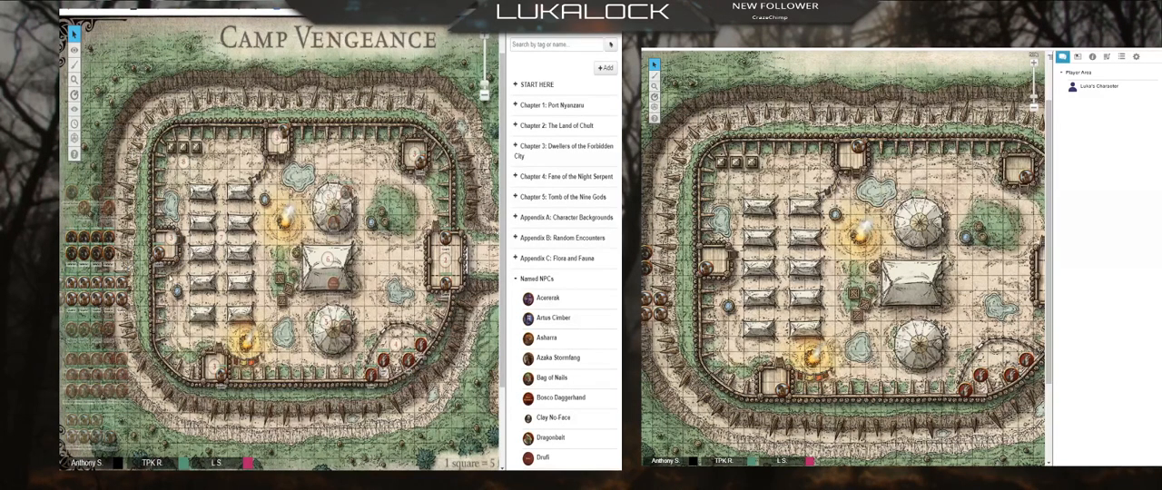
Step: Return the revealed tokens west of the camp to the GM layer, leaving the GM Info Overlay layer active
mouse_move(76, 55)
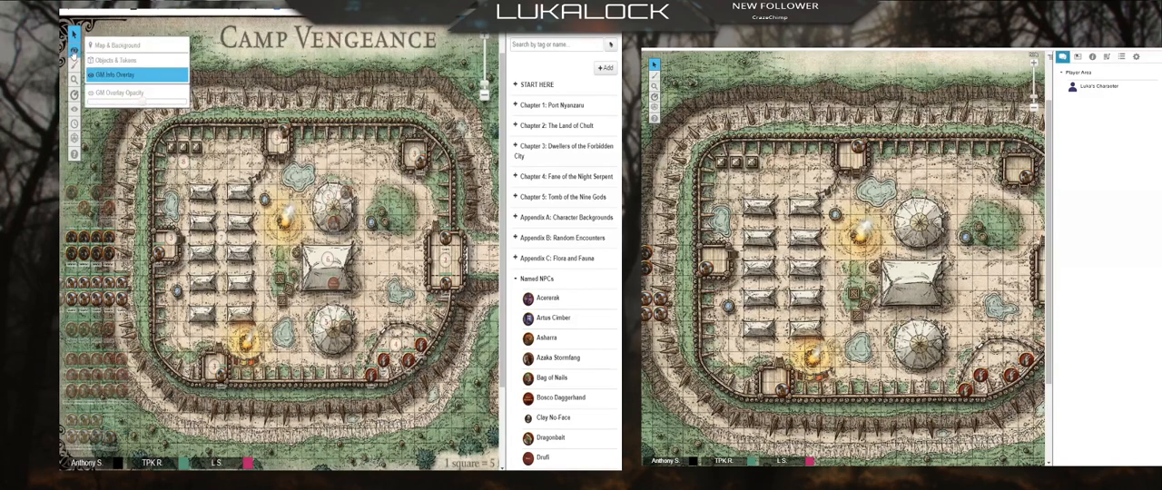
click(125, 59)
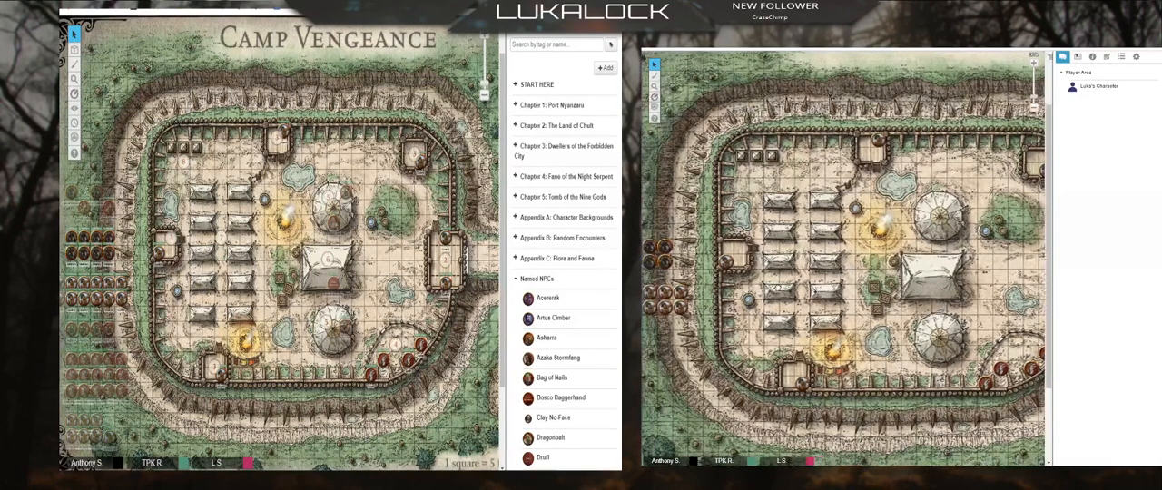
drag(138, 148, 77, 52)
mouse_move(76, 52)
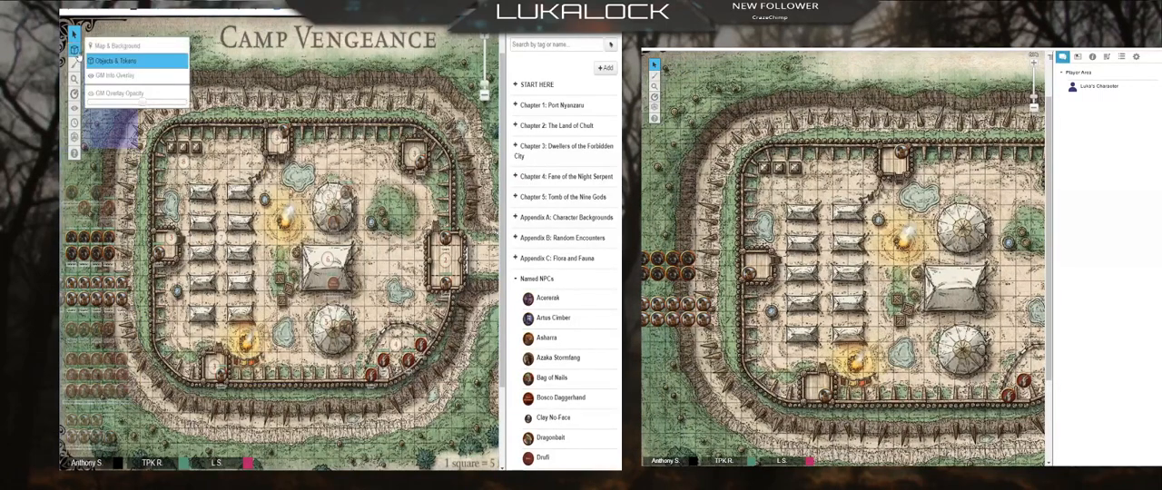
click(111, 74)
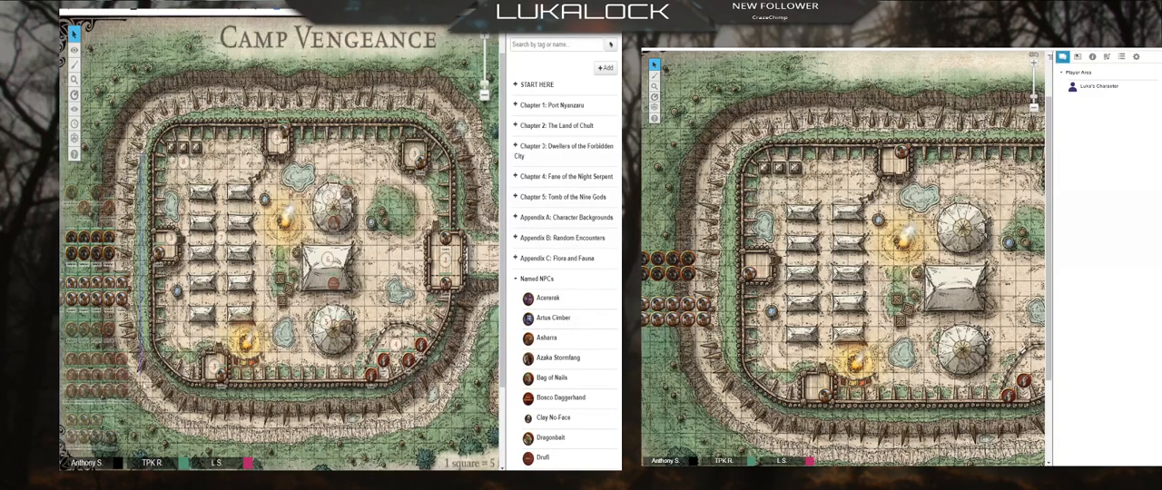
drag(141, 153, 62, 422)
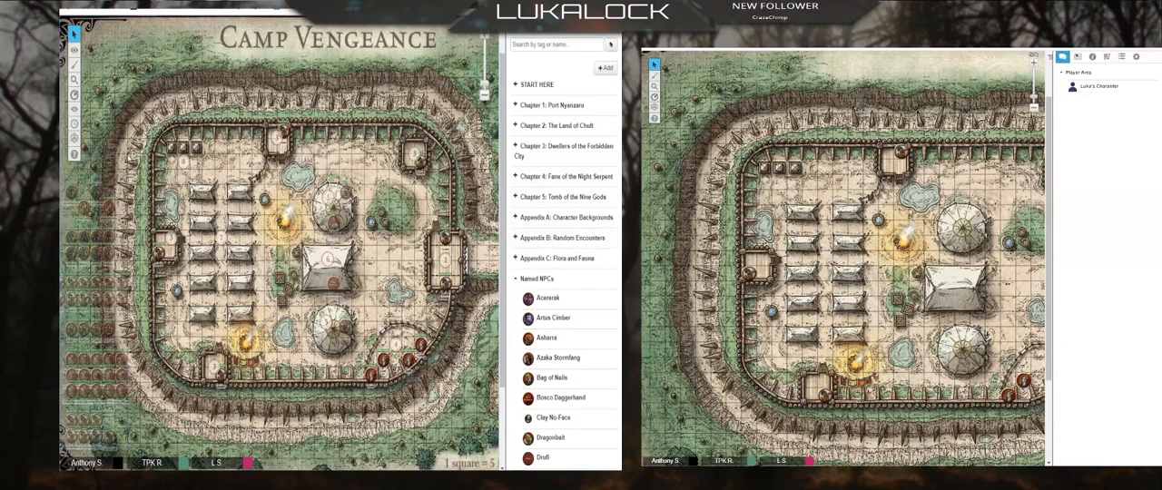
drag(138, 202, 85, 439)
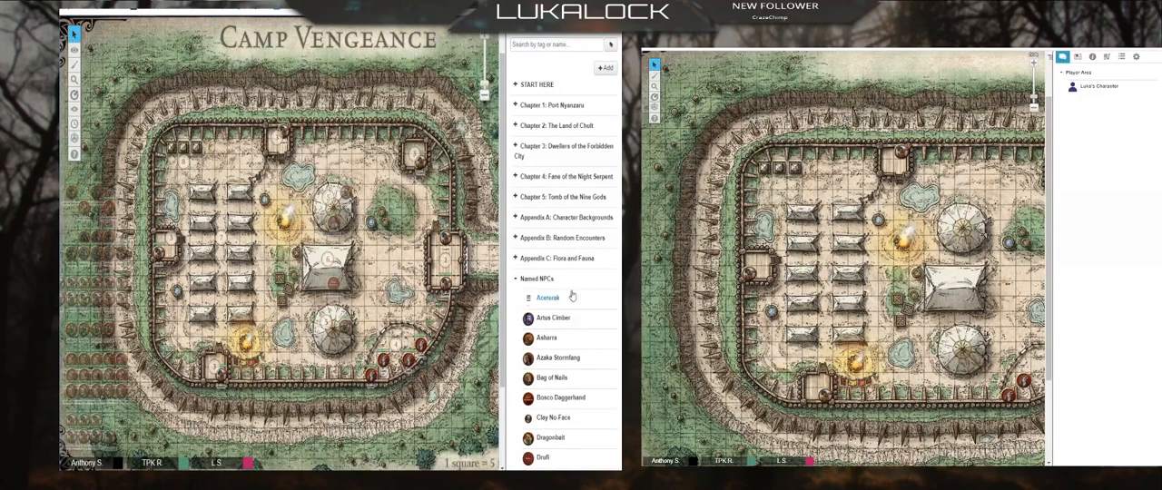
Step: Collapse the Named NPCs folder and look through the Locations in the City handout under Chapter 1: Port Nyanzaru
click(515, 280)
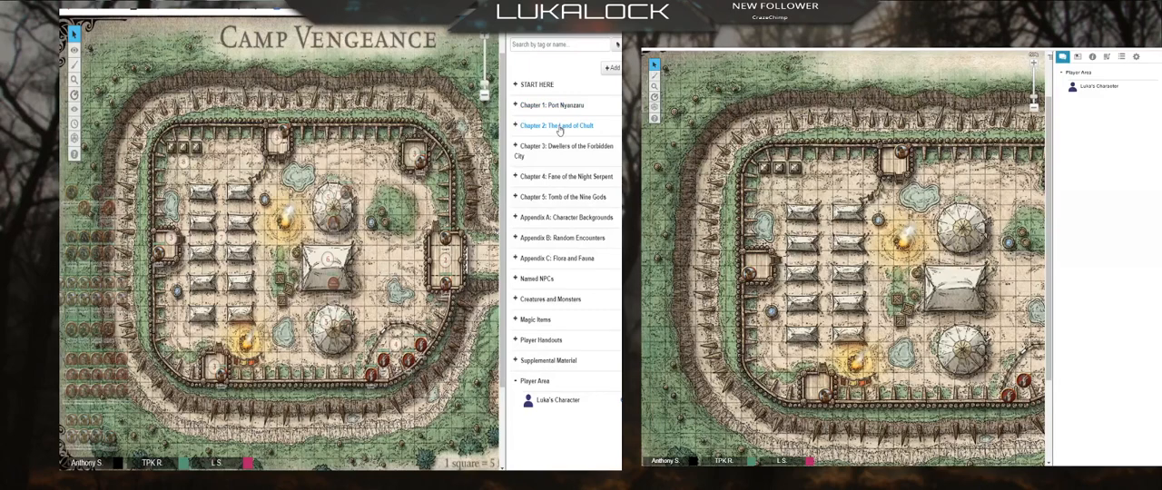
click(517, 107)
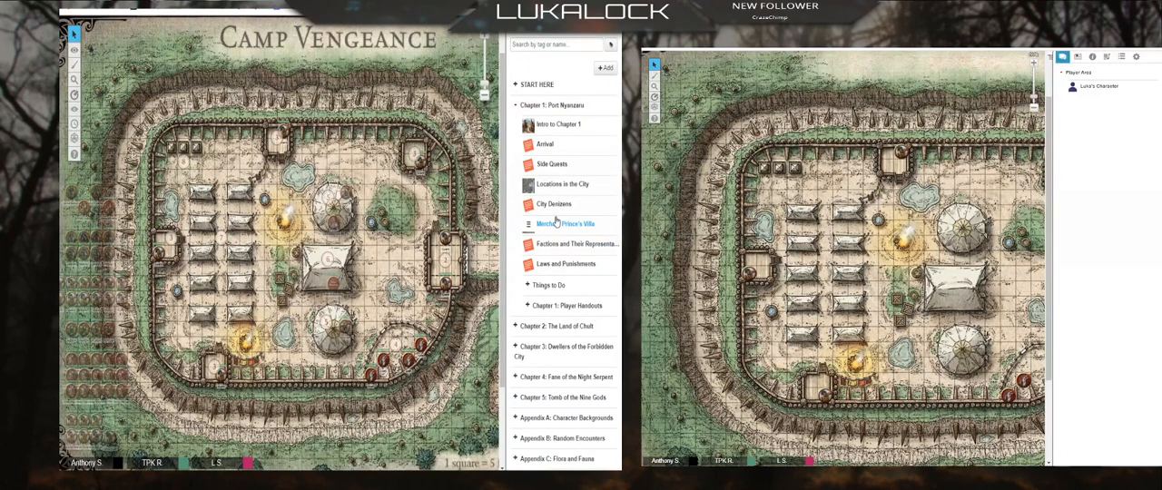
click(556, 185)
scroll(391, 172, down, 5)
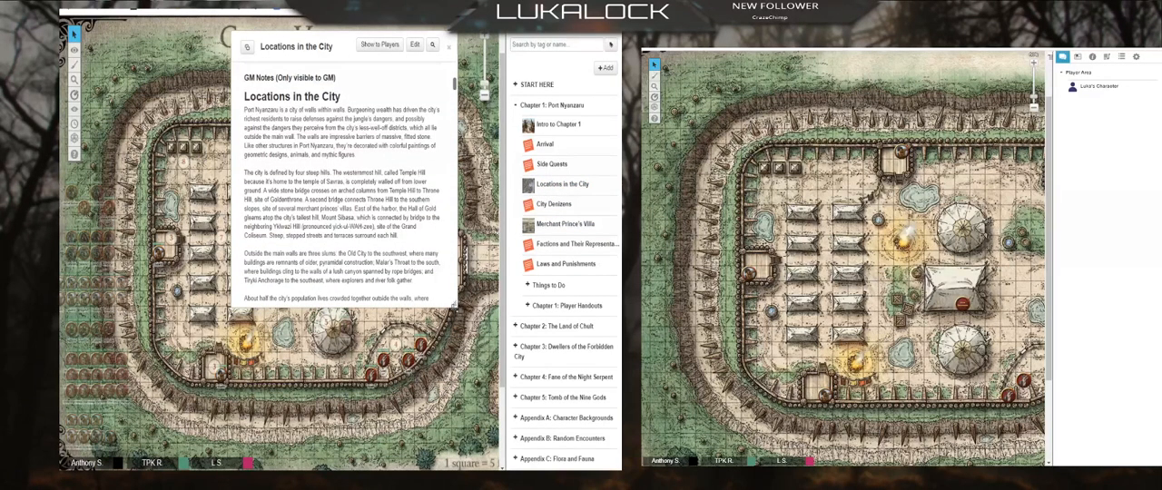
drag(457, 308, 436, 426)
scroll(318, 159, up, 3)
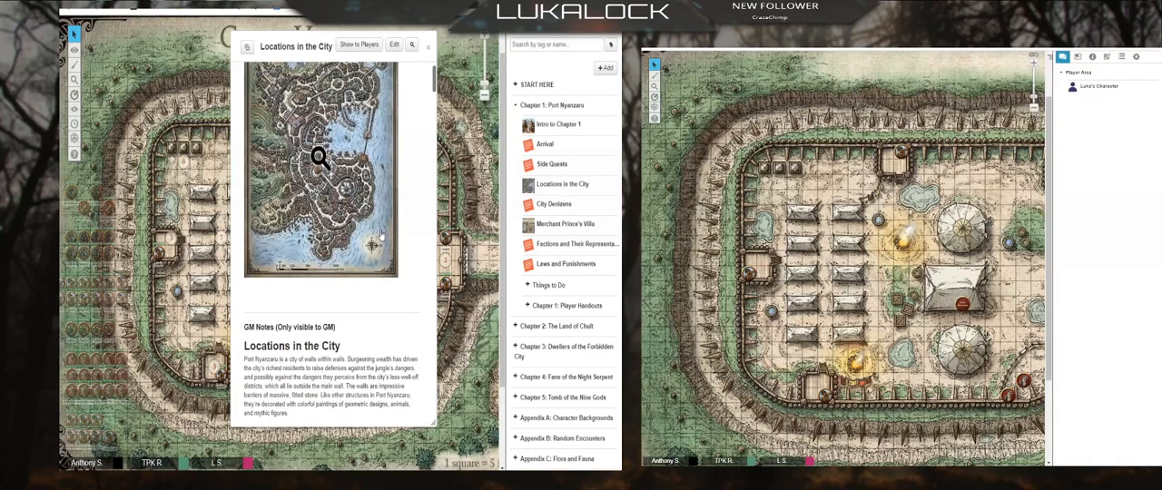
scroll(382, 238, down, 2)
scroll(381, 237, down, 6)
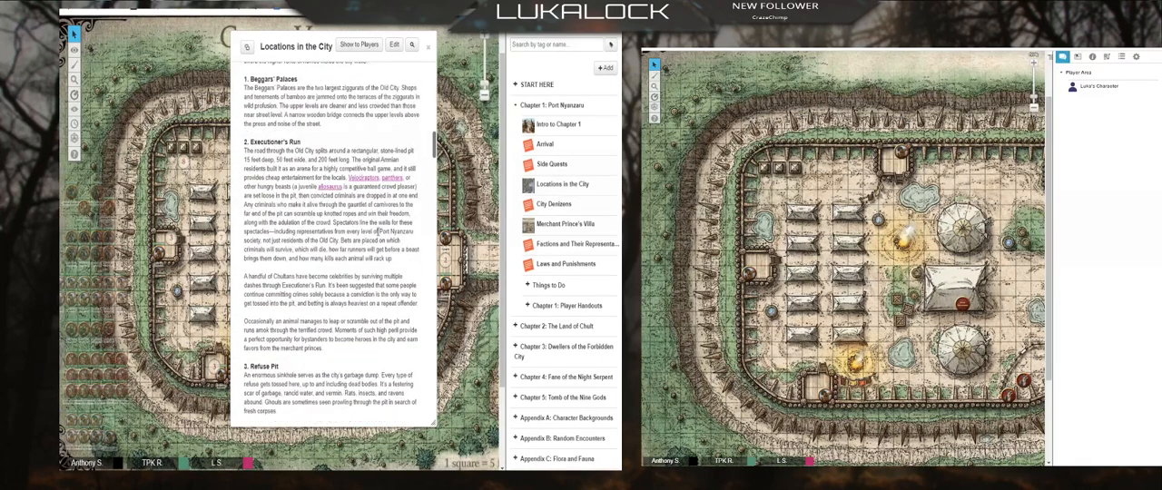
click(427, 47)
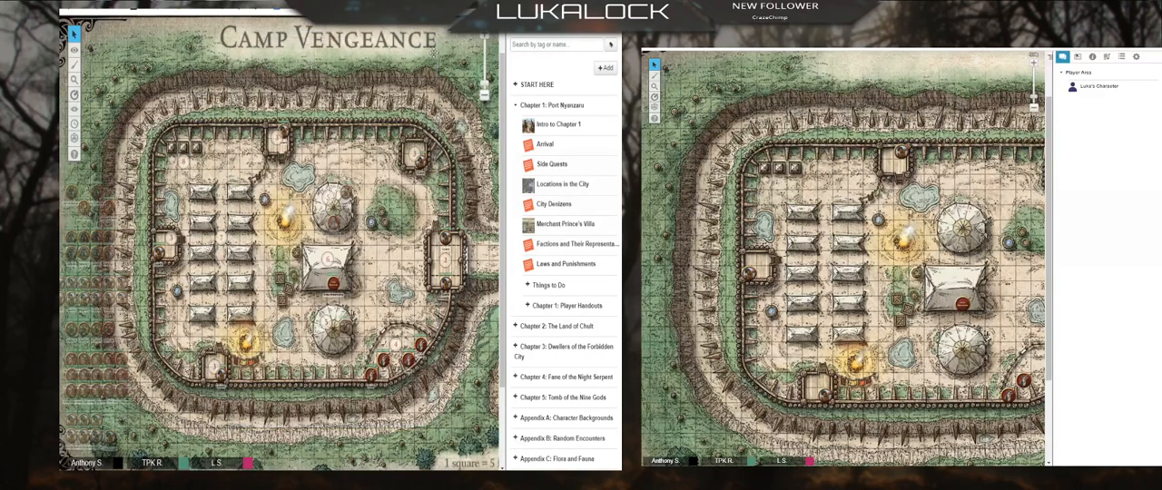
click(515, 106)
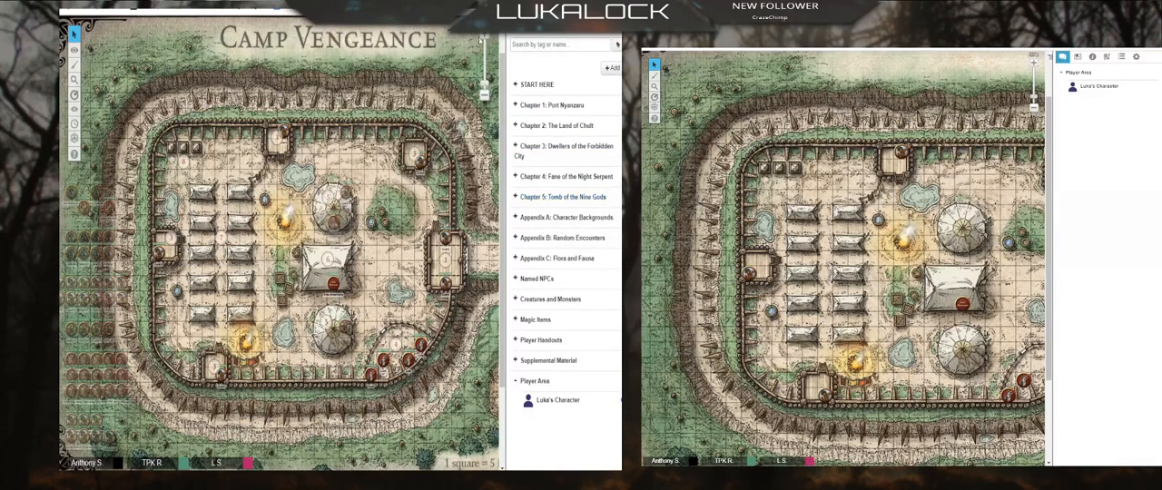
Step: Open the Camp Vengeance handout under Chapter 2: The Land of Chult and read down to its Field Hospital Tents section
click(514, 127)
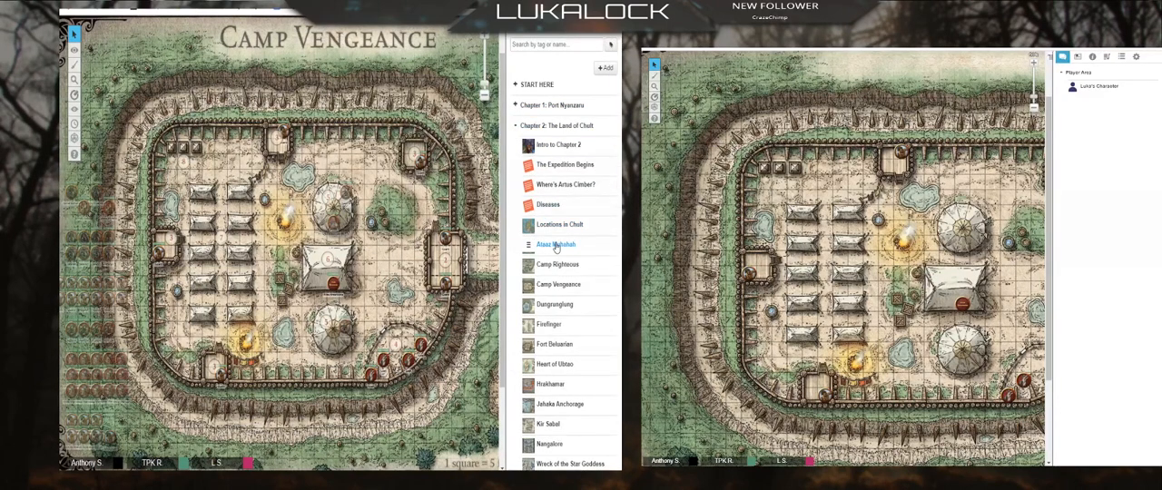
click(564, 287)
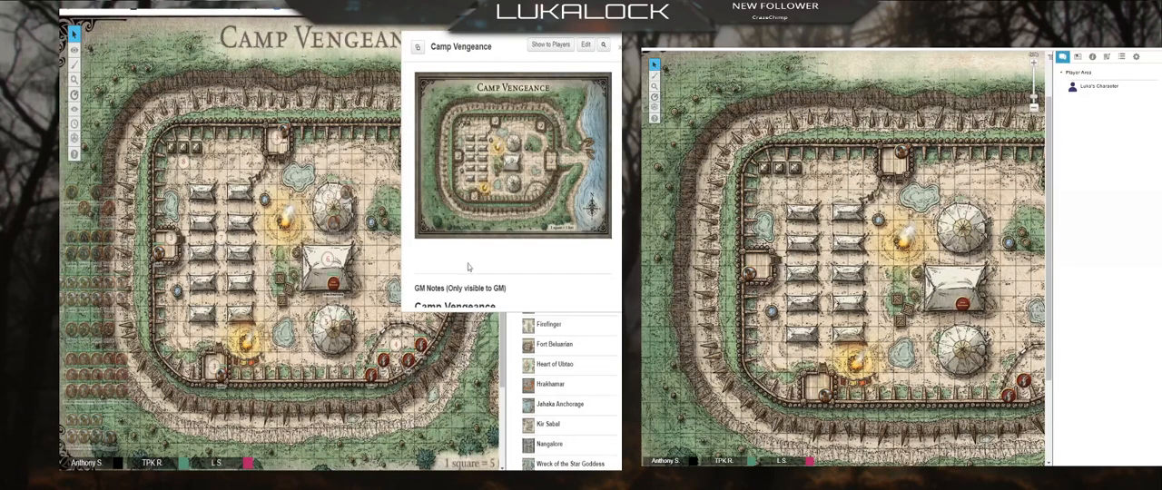
scroll(546, 252, down, 5)
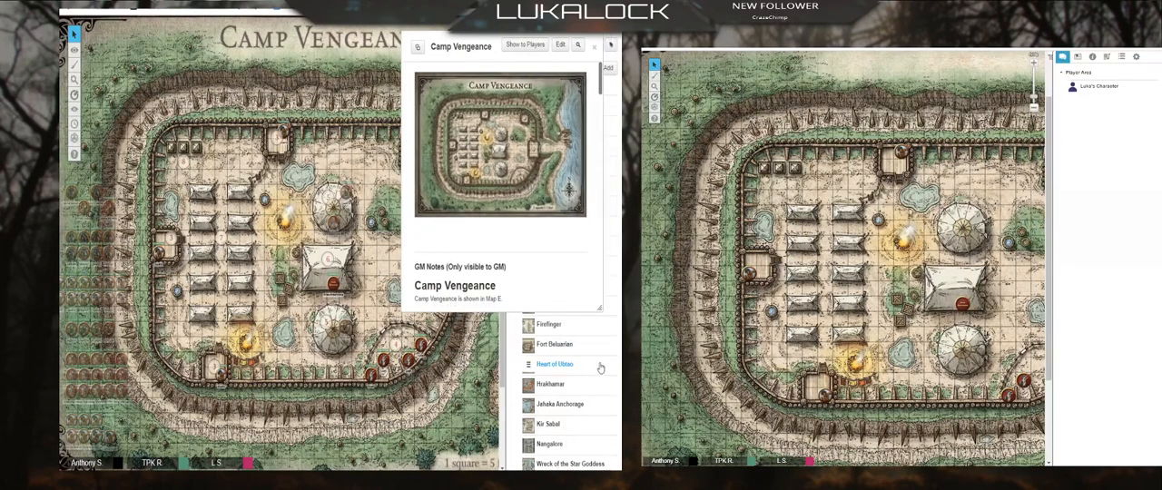
scroll(545, 251, down, 8)
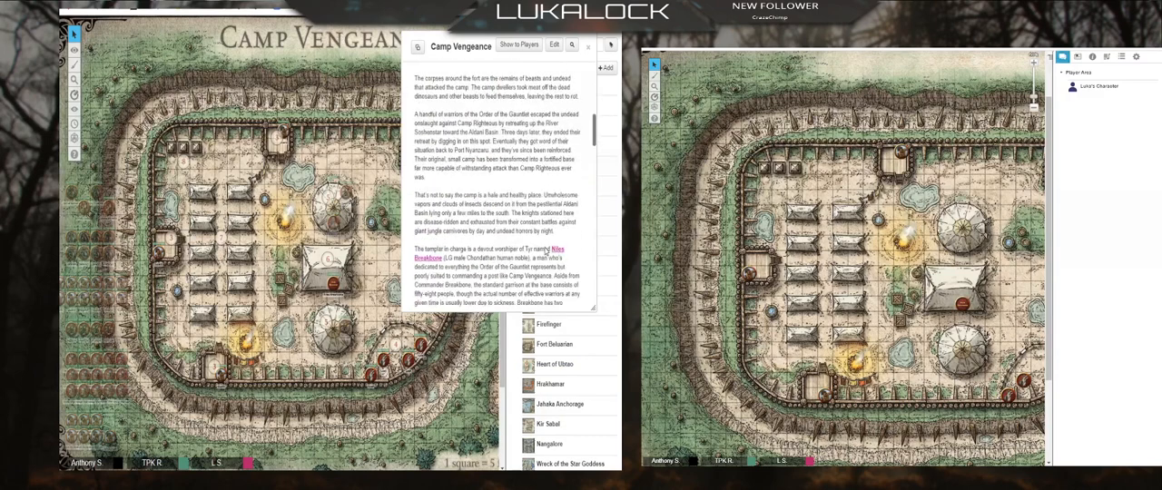
scroll(544, 247, down, 6)
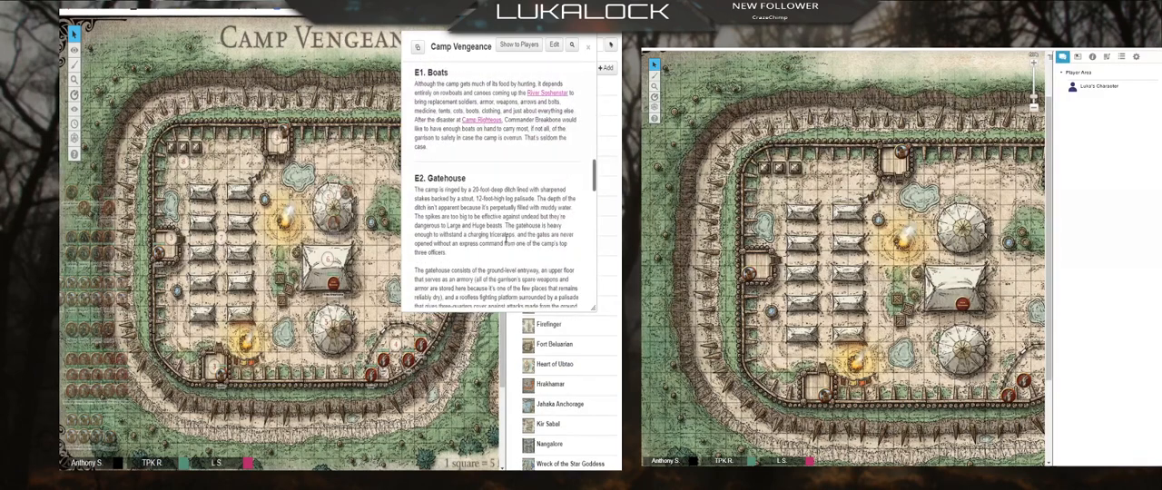
scroll(544, 247, down, 3)
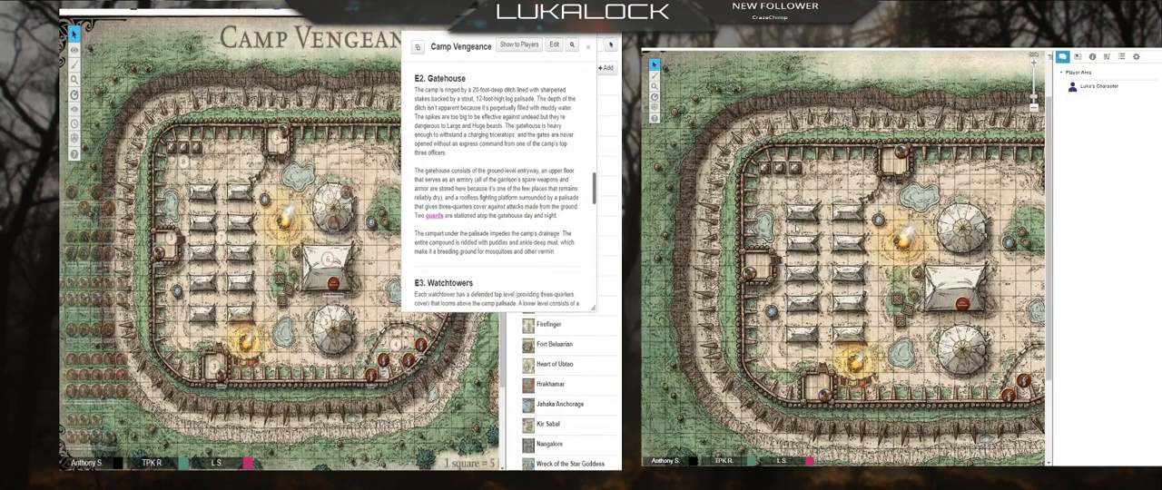
scroll(434, 227, down, 6)
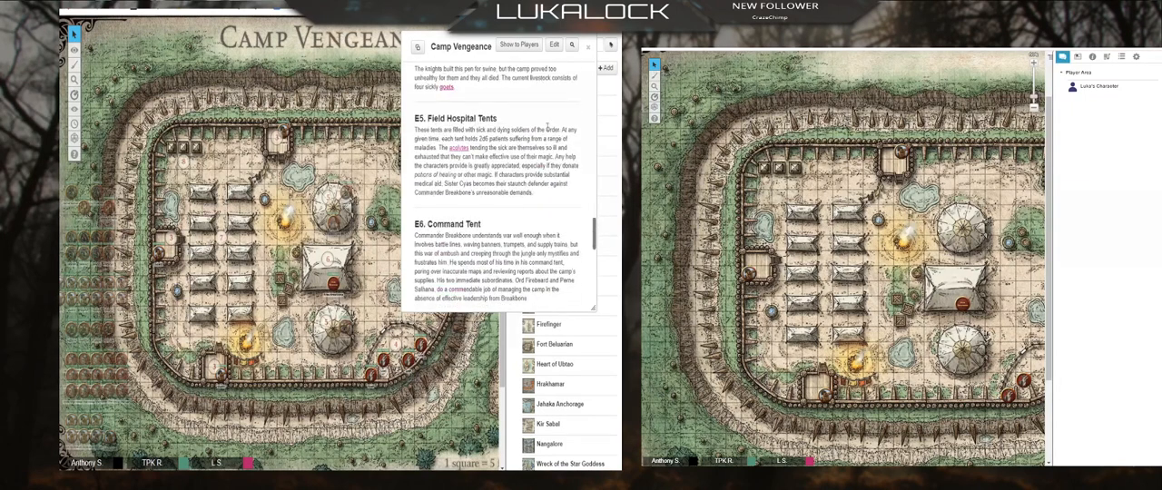
Step: View the Acolyte entry linked in the Field Hospital Tents text, and close it and the Camp Vengeance handout
click(459, 148)
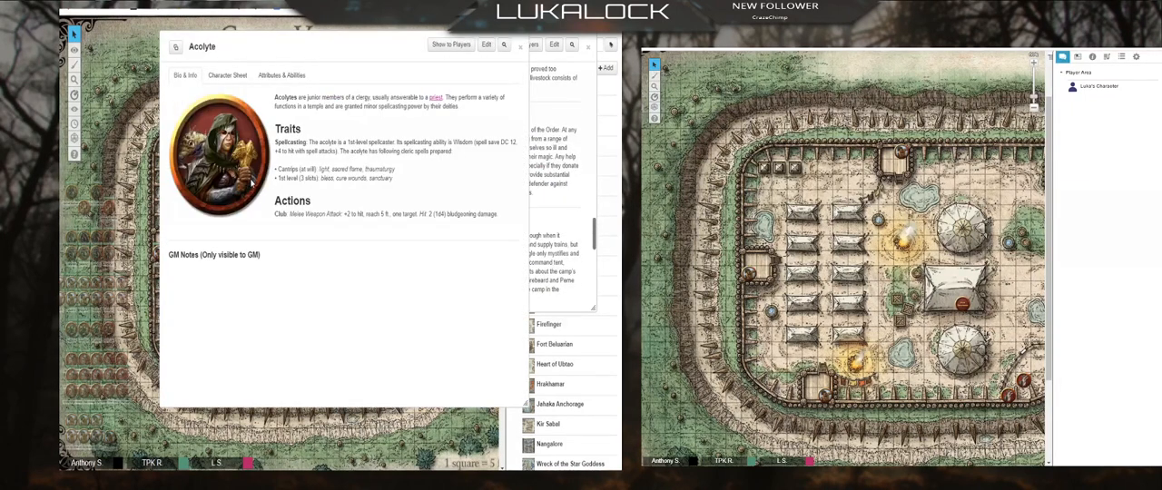
click(520, 46)
scroll(489, 219, down, 5)
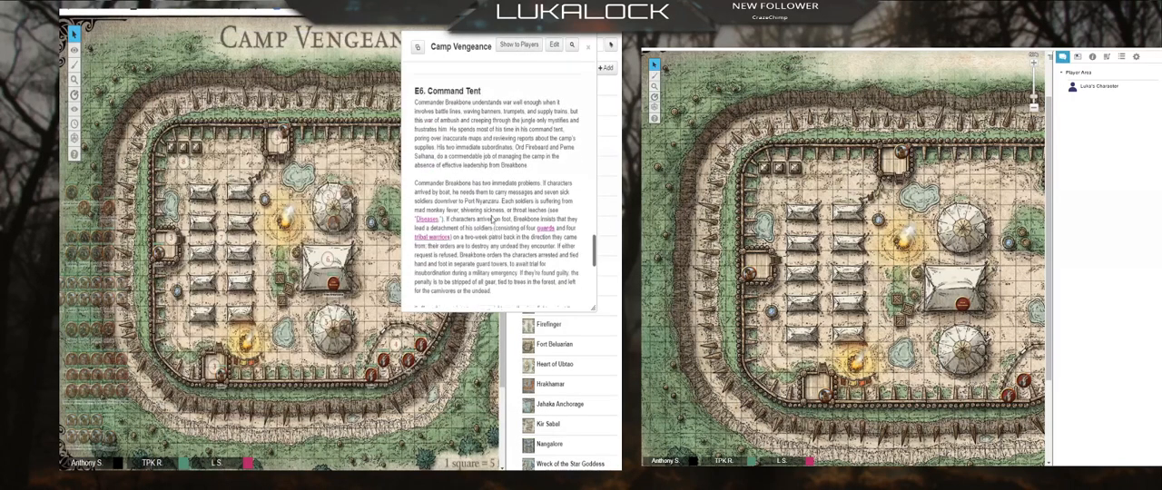
click(588, 48)
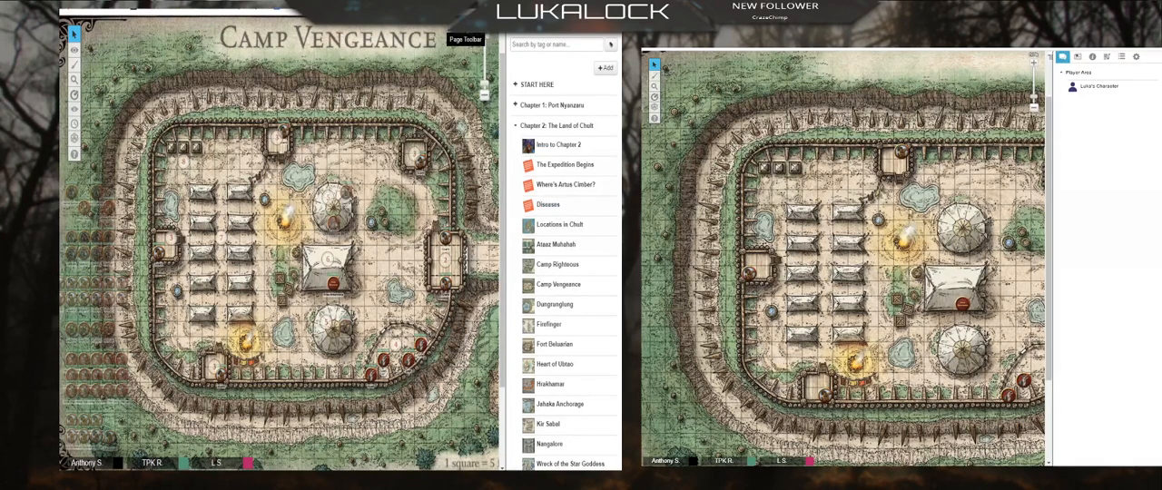
Step: Open the Forest Glade map page in the GM's view
click(466, 40)
click(414, 43)
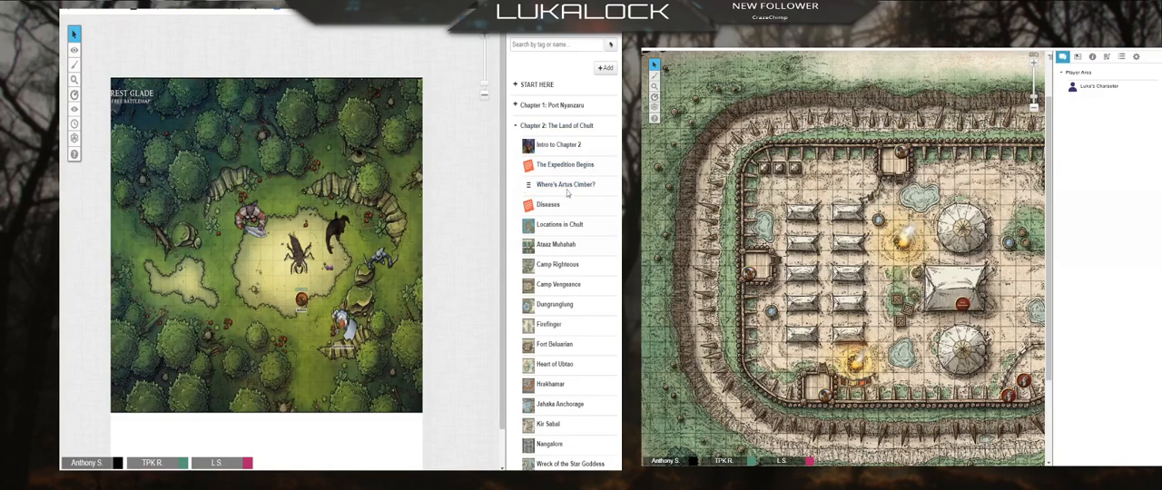
Step: Add a handout named Mysterious Note to the Chapter 1: Port Nyanzaru folder
click(515, 105)
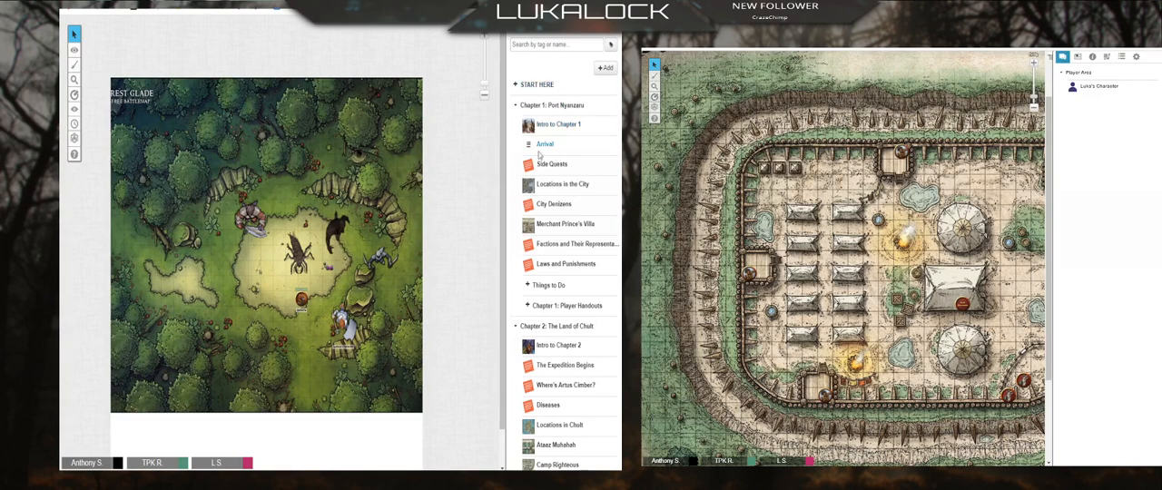
right_click(548, 106)
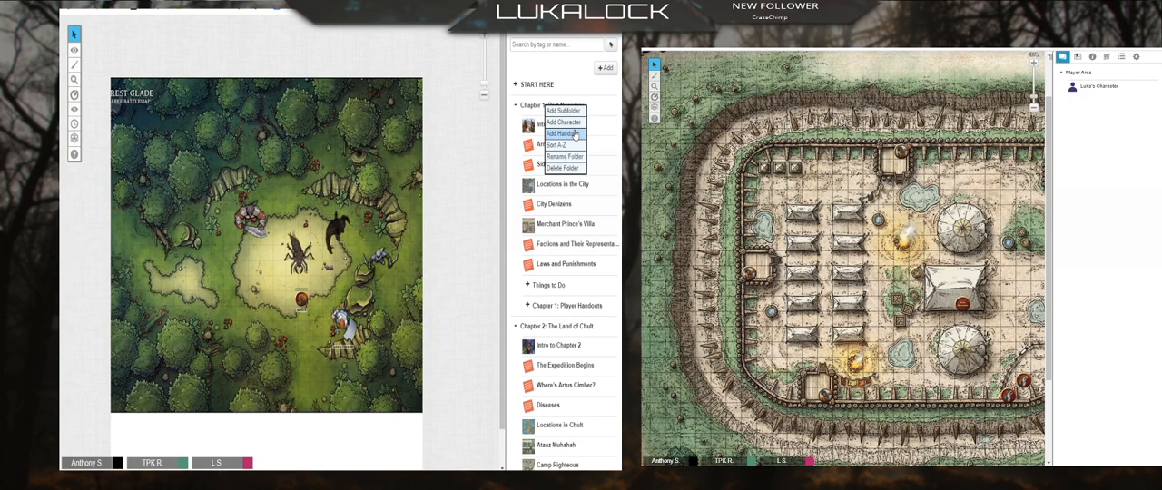
click(573, 133)
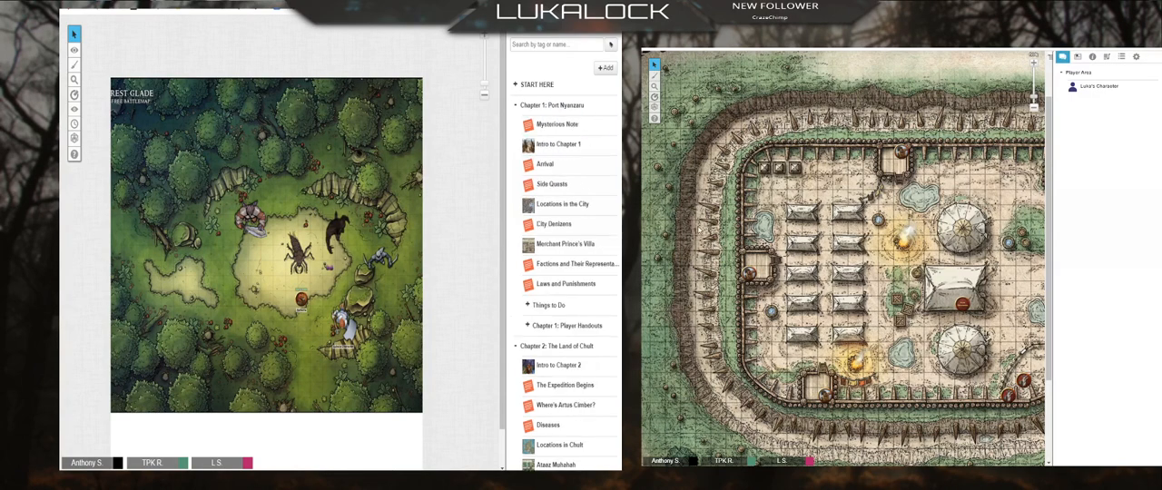
Step: Open the Mysterious Note handout for editing and rename it Hidden Glade
click(552, 125)
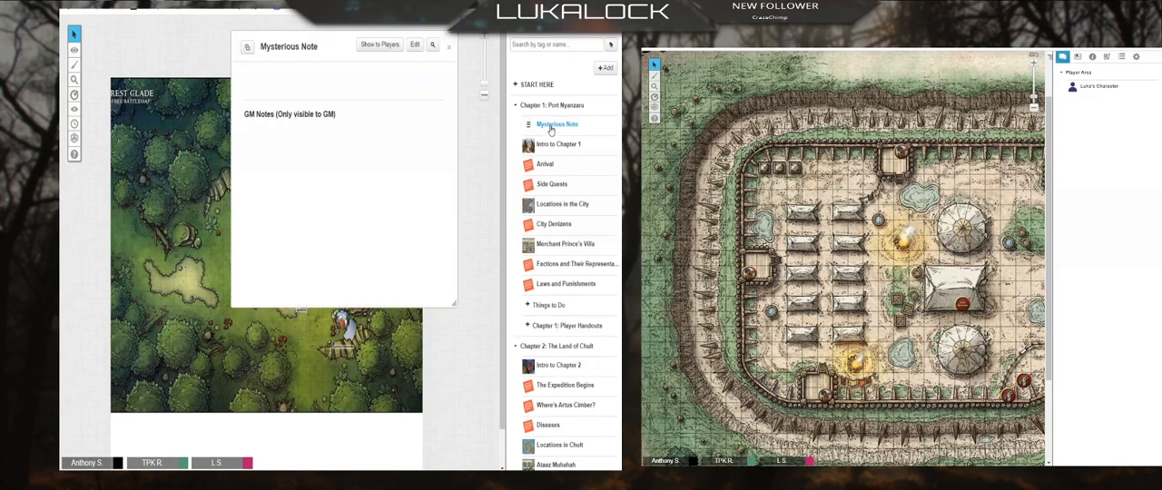
click(415, 45)
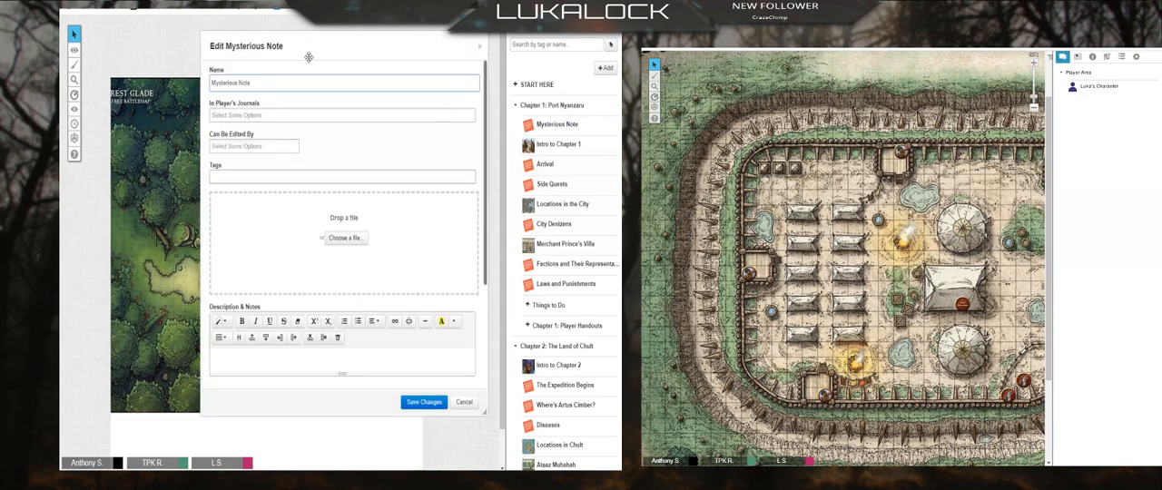
drag(309, 57, 242, 88)
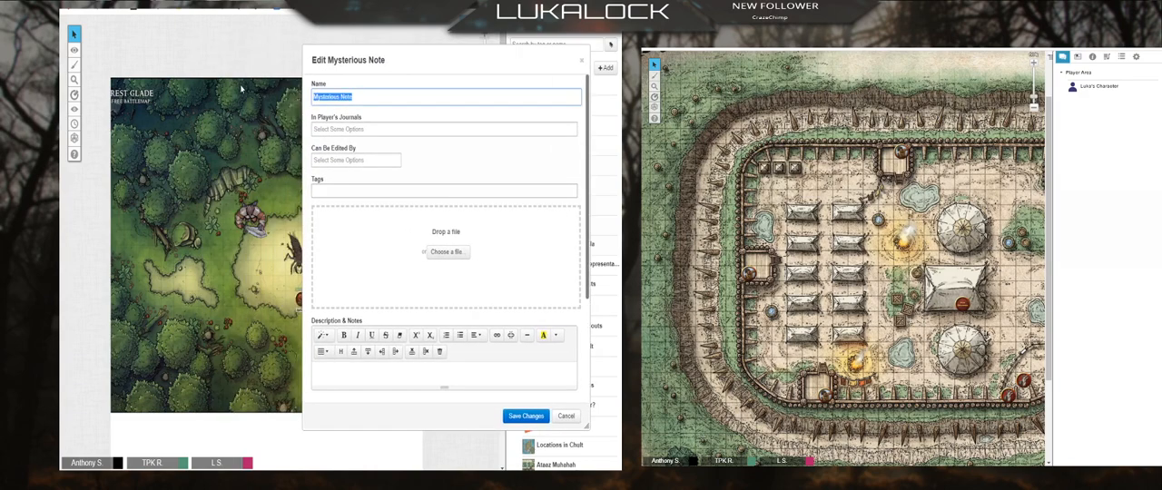
text(Hidden Glade)
Step: Upload the misty forest glade picture from file as the Hidden Glade handout's image
scroll(520, 304, down, 1)
scroll(519, 304, down, 1)
drag(452, 59, 262, 30)
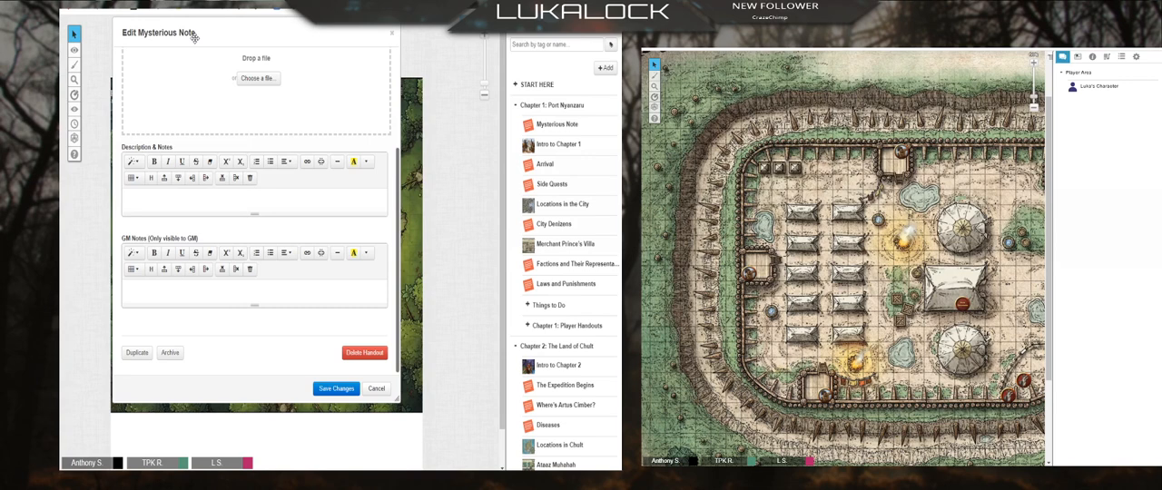
scroll(350, 181, up, 3)
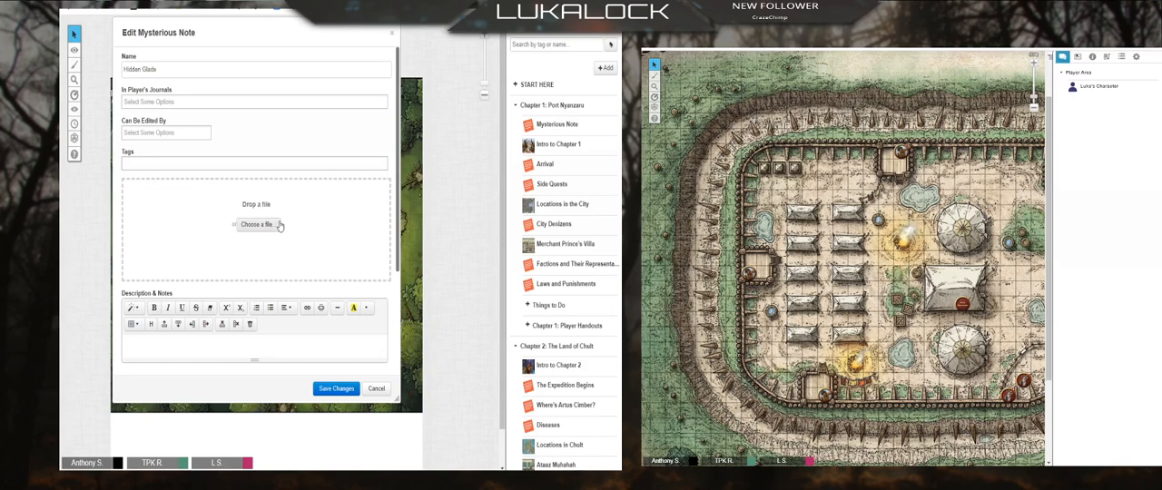
click(249, 230)
double_click(201, 198)
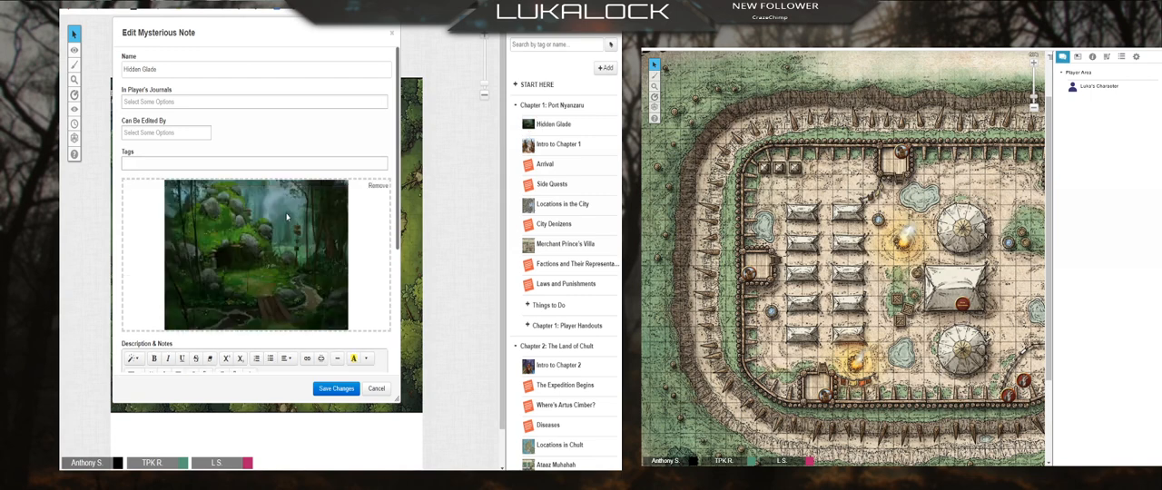
Step: Enter "You walk into the glade and its pretty" as the handout's description and save the changes
scroll(286, 216, down, 3)
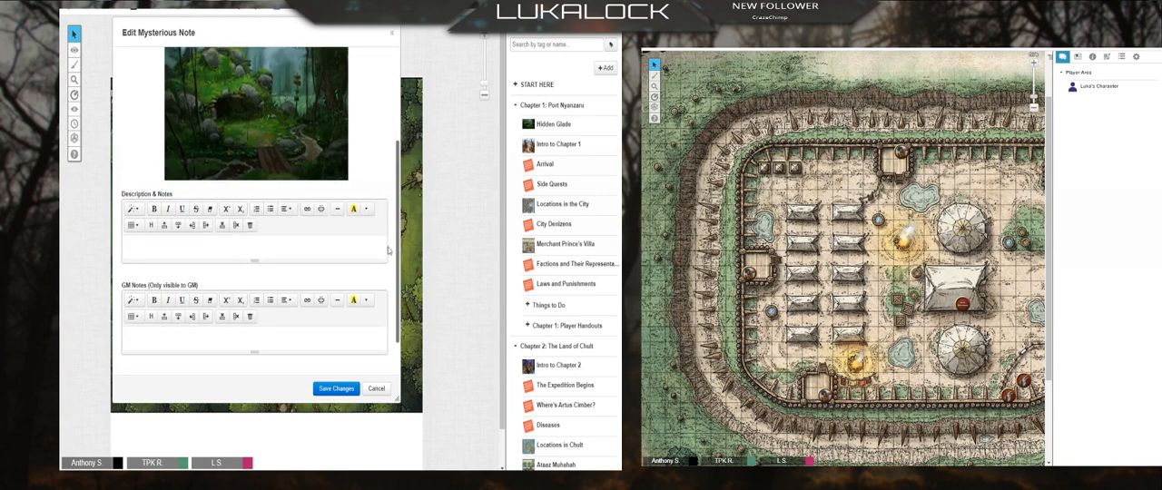
click(335, 257)
text(You walk into the glade and its pretty.)
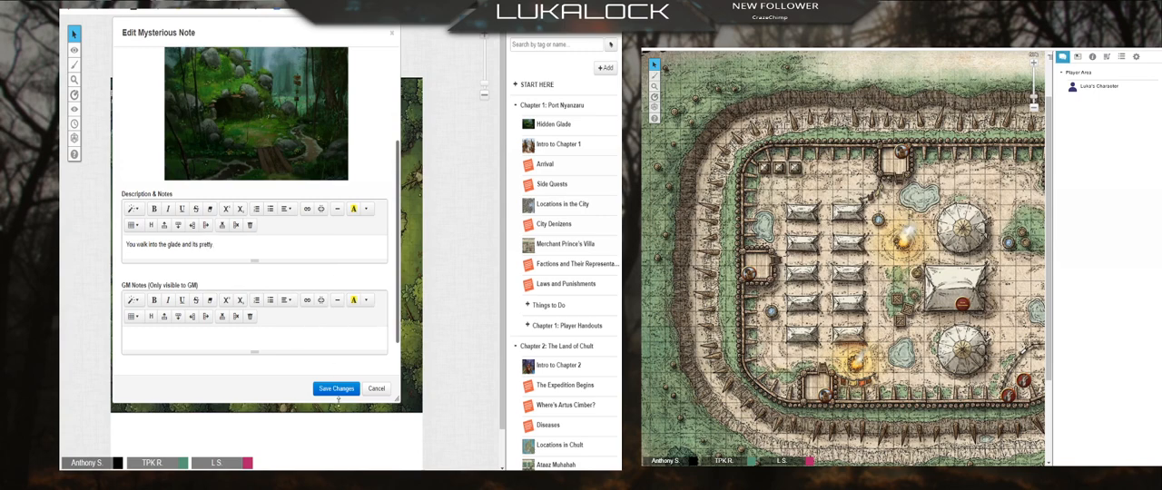
click(338, 388)
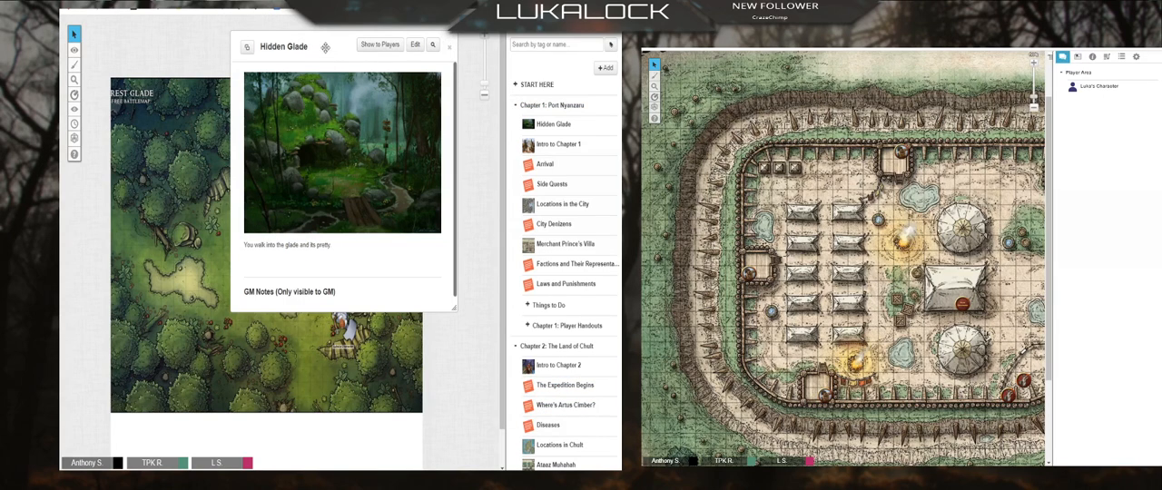
Step: Move the Hidden Glade handout aside and open Locations in the City for editing at the GM notes just before Old City
drag(325, 47, 179, 120)
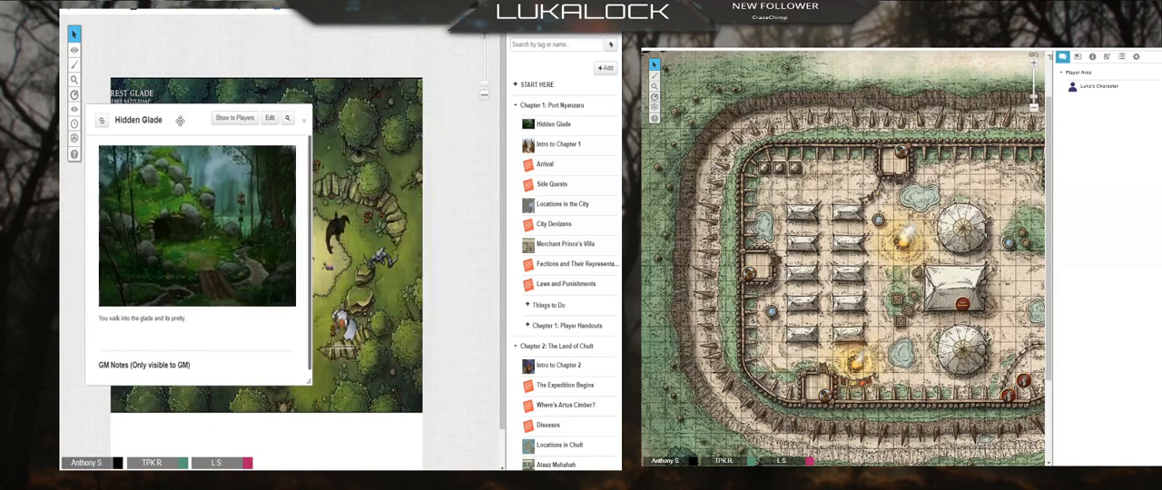
click(570, 208)
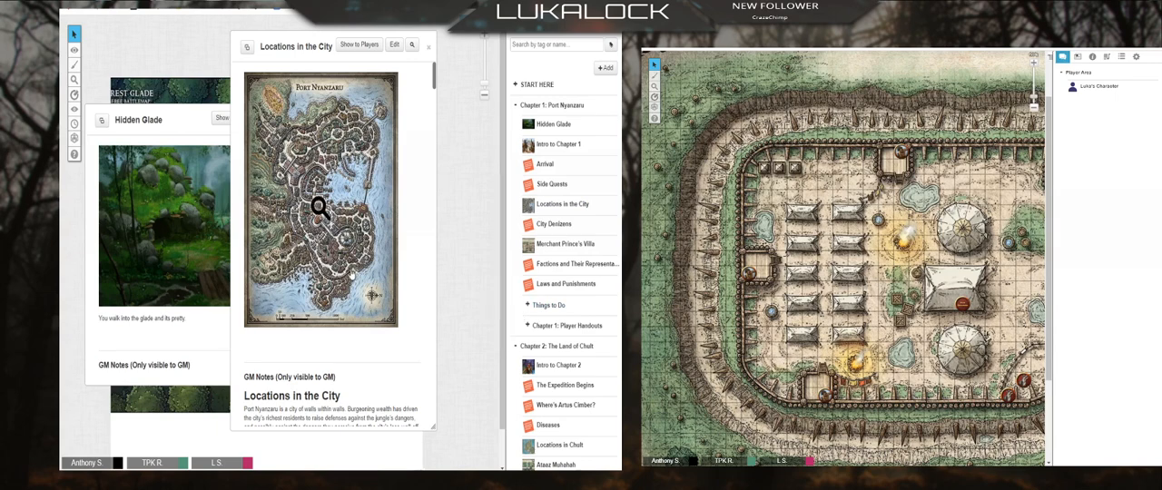
click(395, 46)
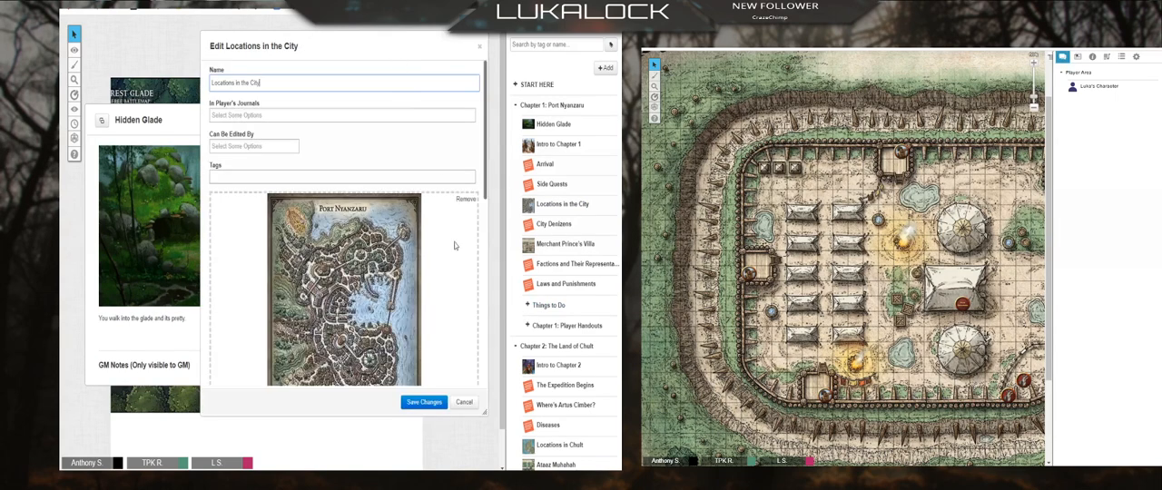
scroll(450, 268, down, 5)
scroll(450, 267, down, 5)
scroll(392, 257, down, 6)
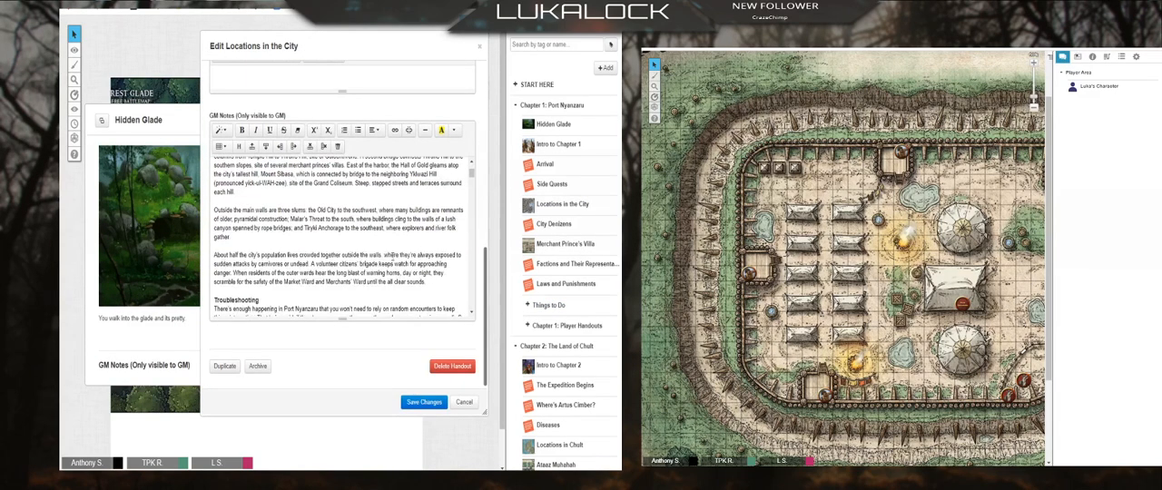
scroll(392, 257, down, 10)
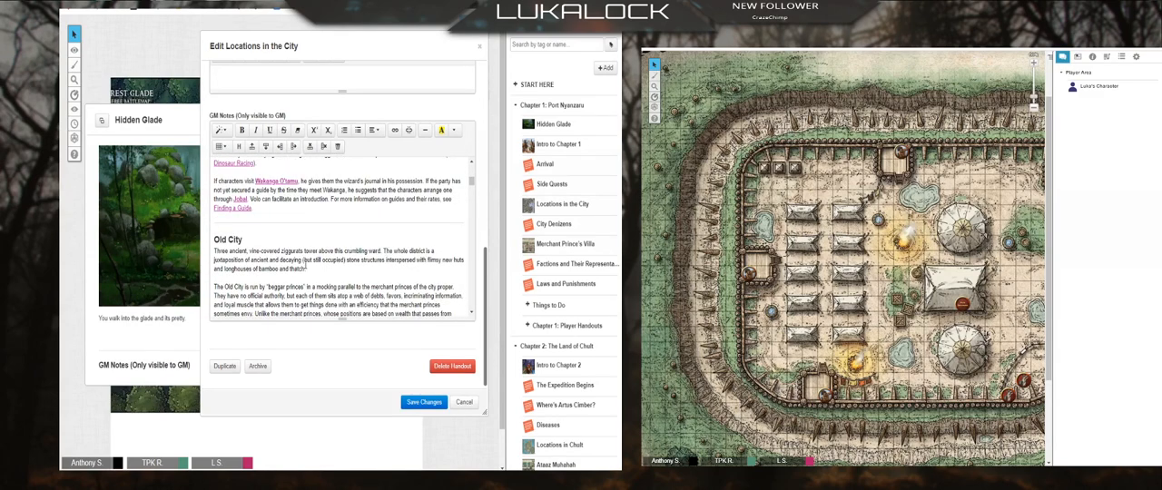
scroll(306, 266, down, 4)
scroll(283, 261, up, 8)
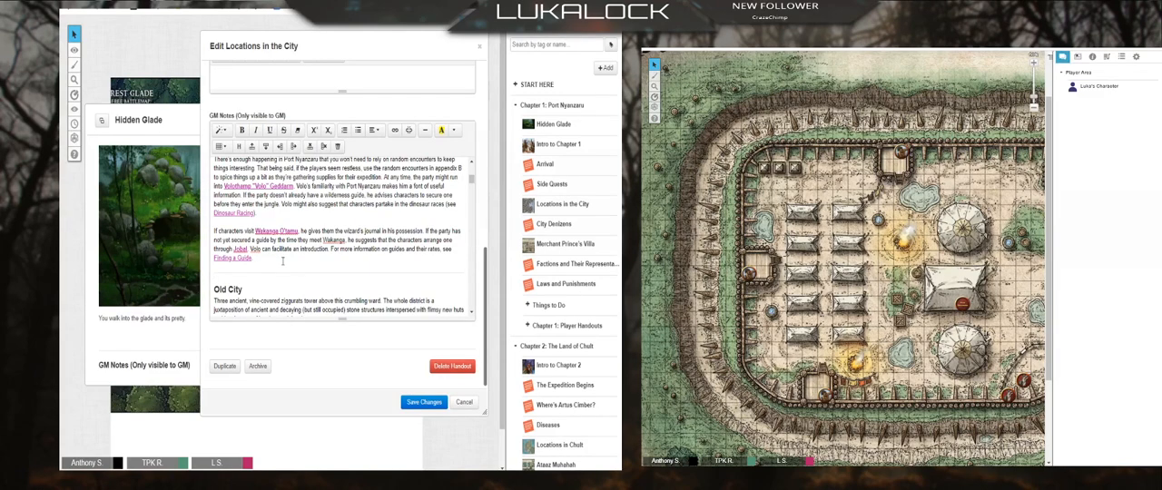
Step: Add "Outside of the port, is a [Hidden Glade] where people go for a moment of calm before adventuring" above Old City and save
key(Return)
text(Outside of the port, is a)
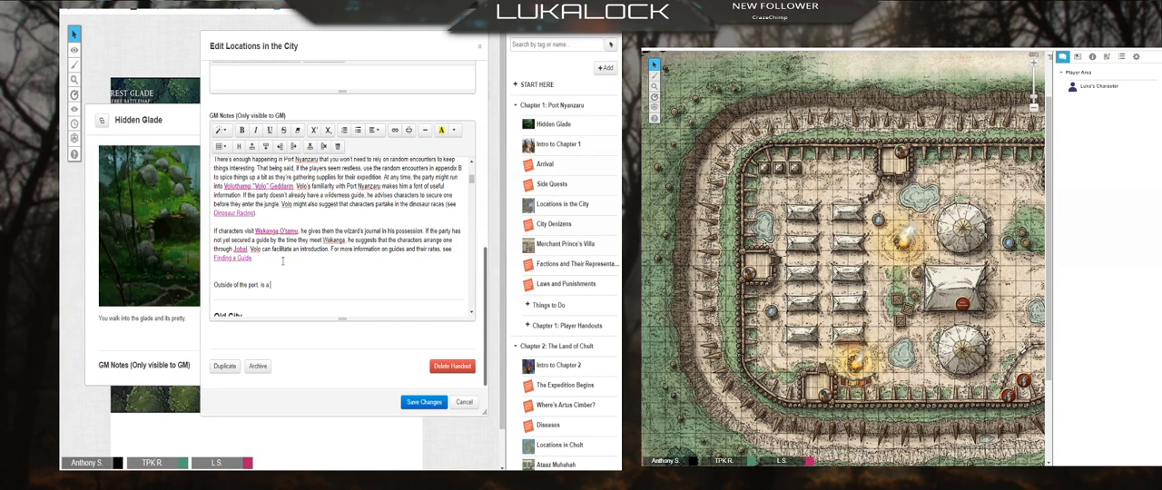
text(Hidden Glade] where people go for a moment of calm befor)
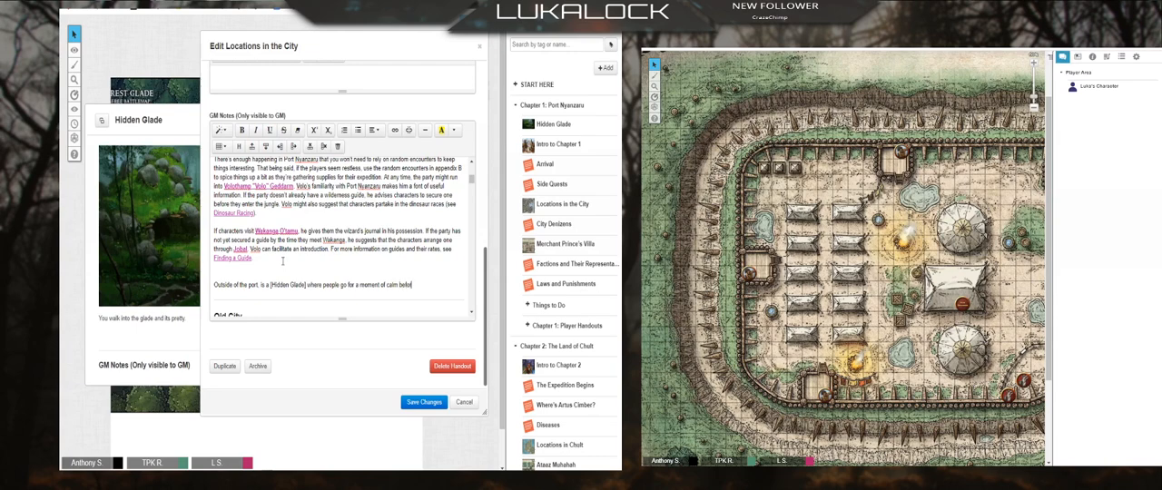
text(e adventuring.)
click(424, 401)
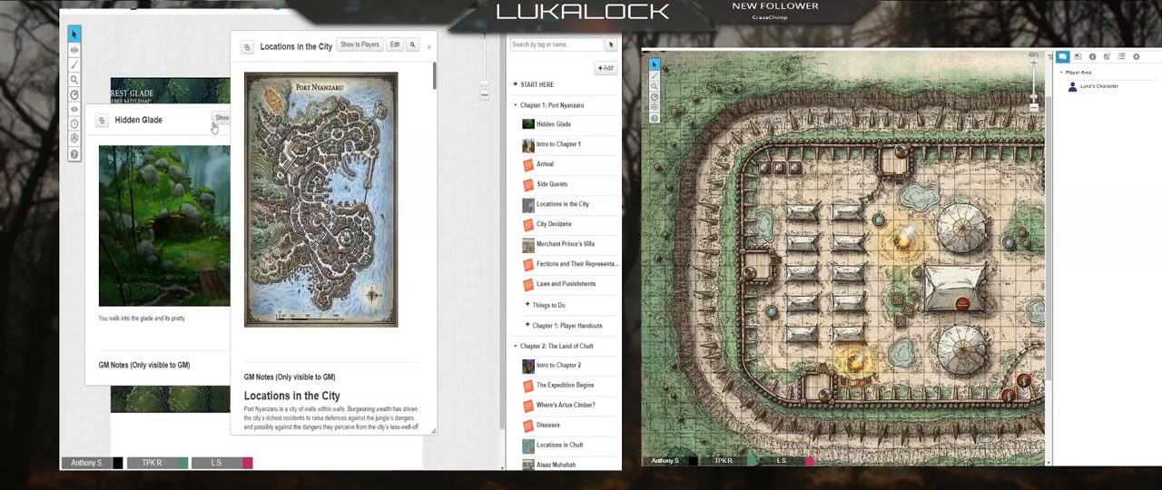
Step: Close the Hidden Glade handout and find its new link above Old City in Locations in the City, moving that handout off the map
click(181, 121)
click(303, 120)
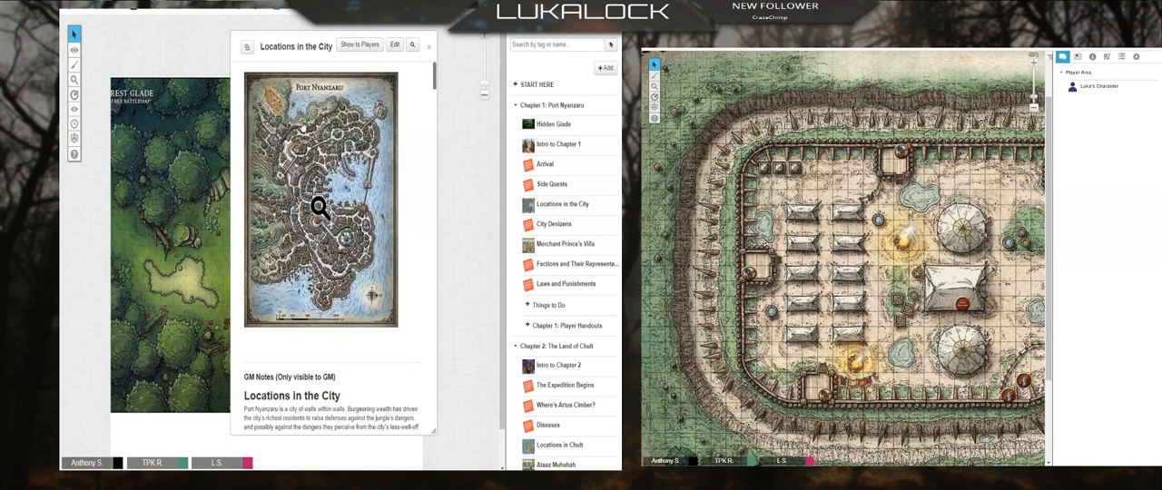
scroll(319, 218, down, 10)
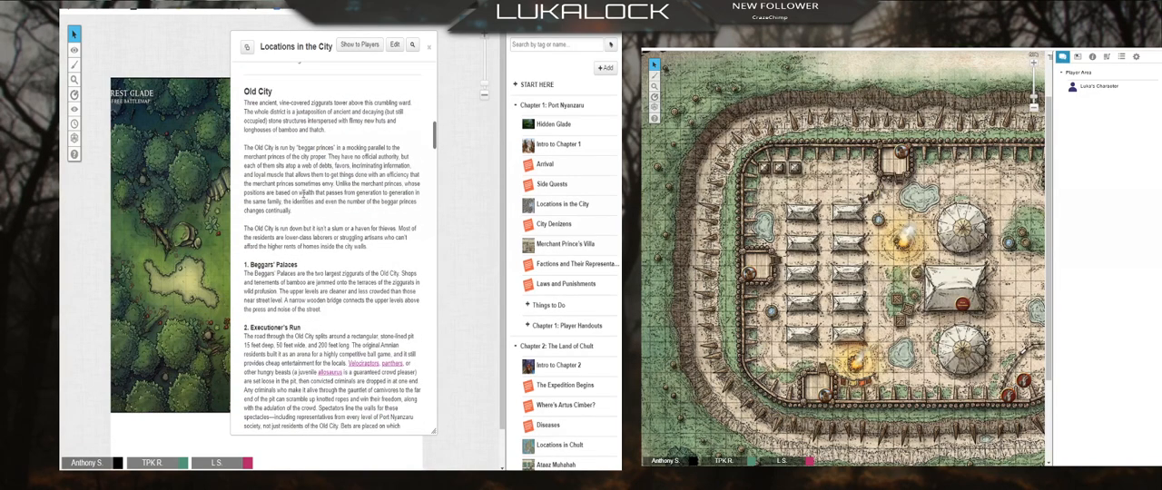
scroll(345, 236, up, 1)
scroll(357, 244, up, 1)
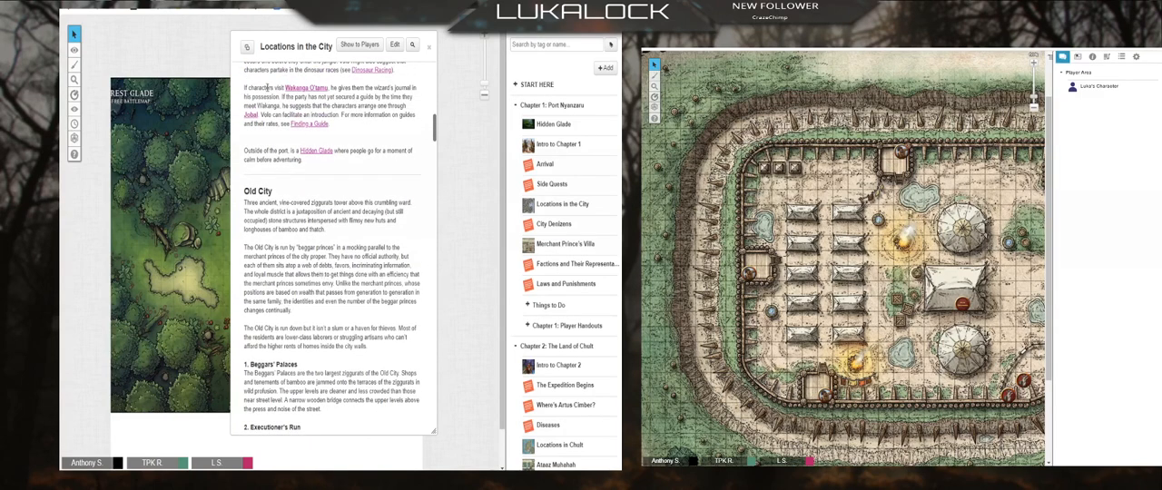
drag(332, 46, 446, 67)
scroll(500, 255, down, 1)
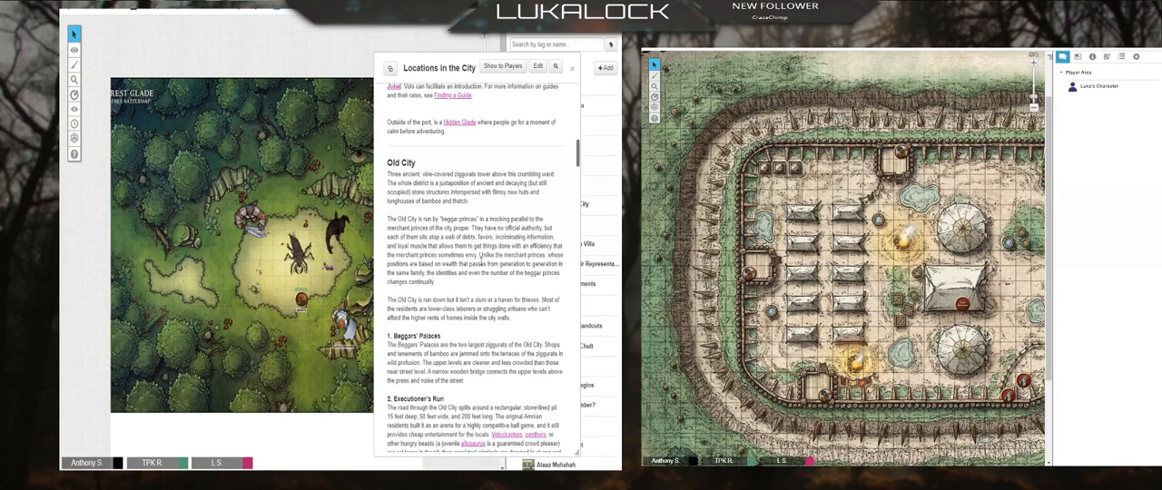
Step: Open the Hidden Glade handout from its link and show it to all players
click(459, 123)
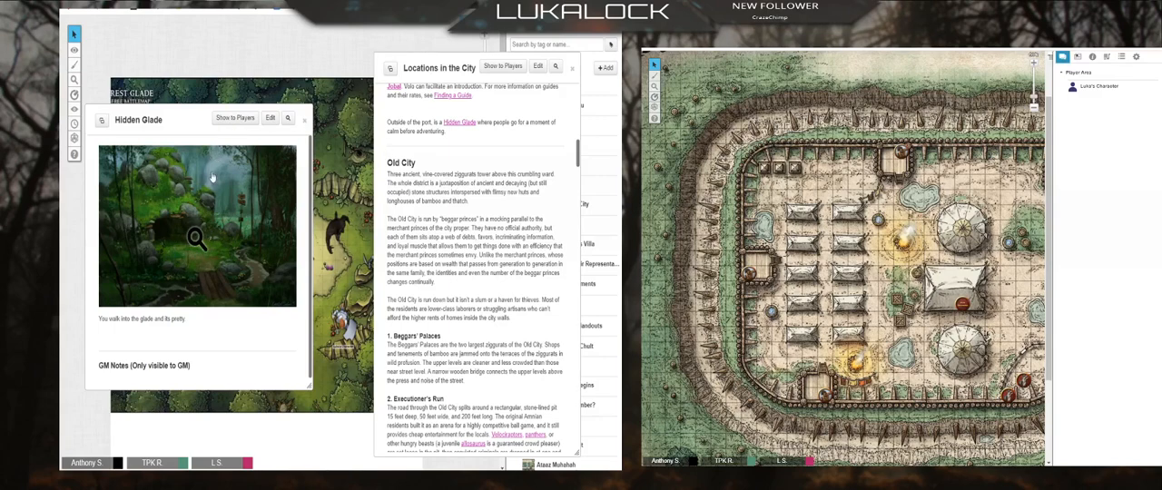
click(234, 119)
click(361, 289)
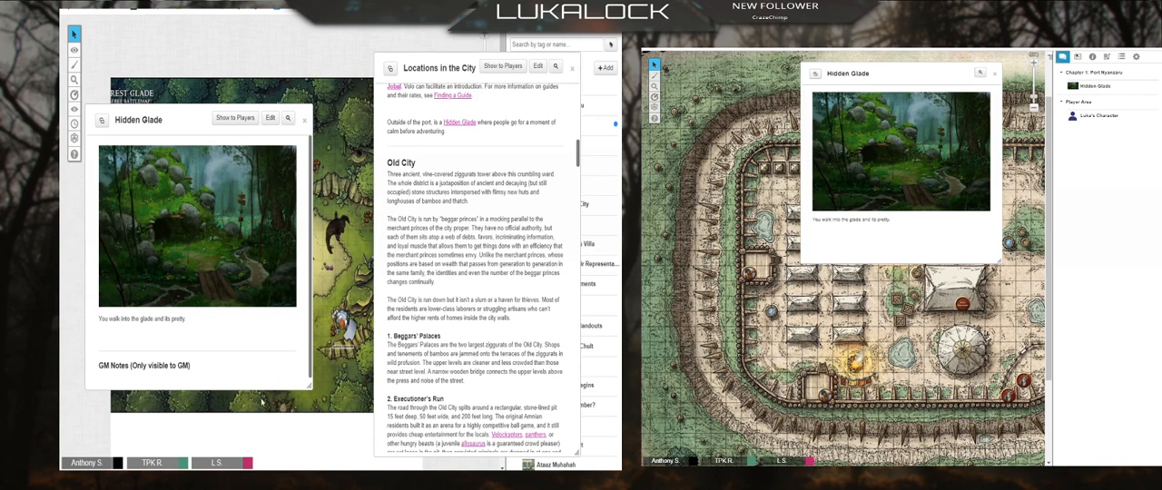
Step: Edit the Hidden Glade handout and remove All Players from its player journal access
click(269, 119)
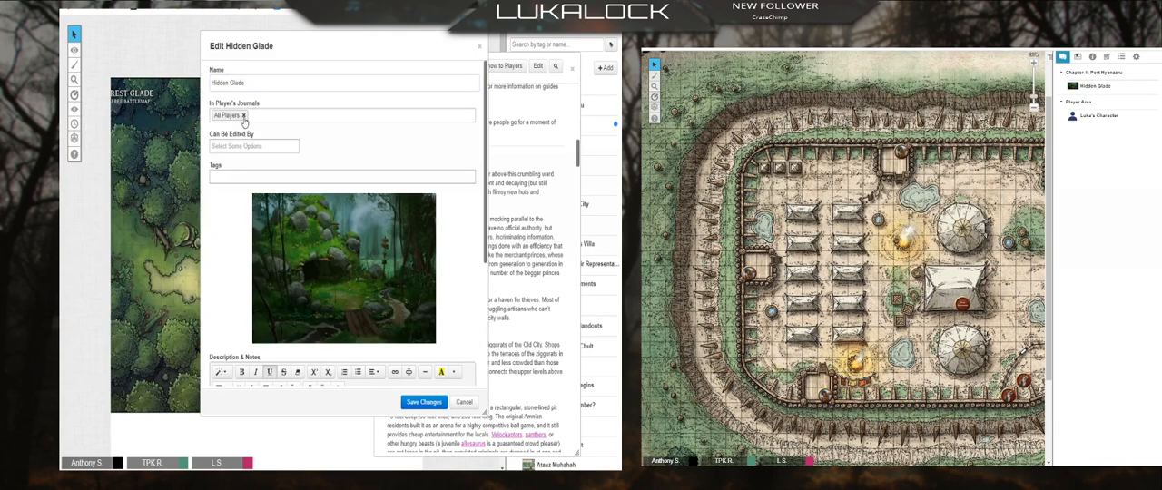
click(243, 115)
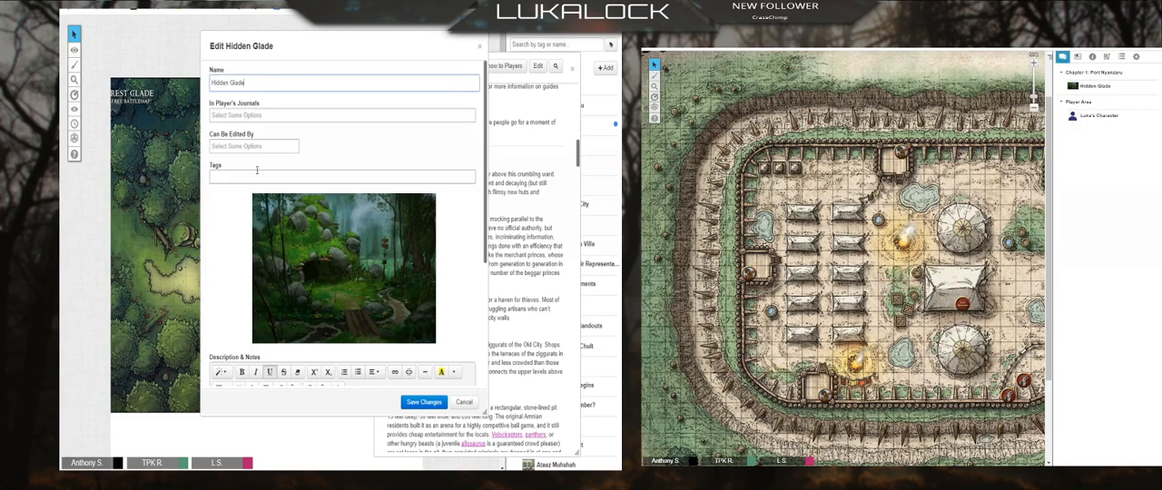
click(234, 115)
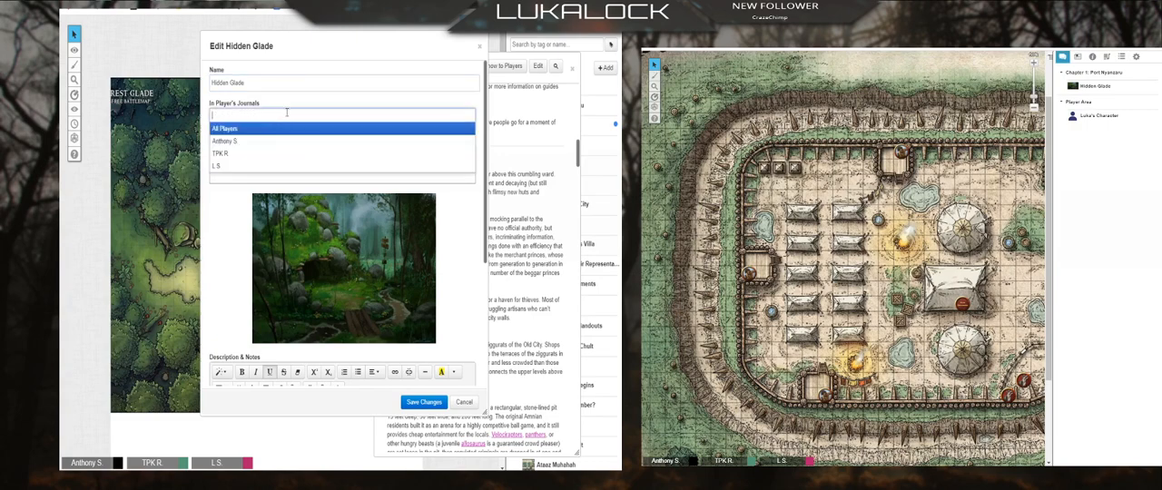
click(208, 222)
scroll(318, 273, down, 5)
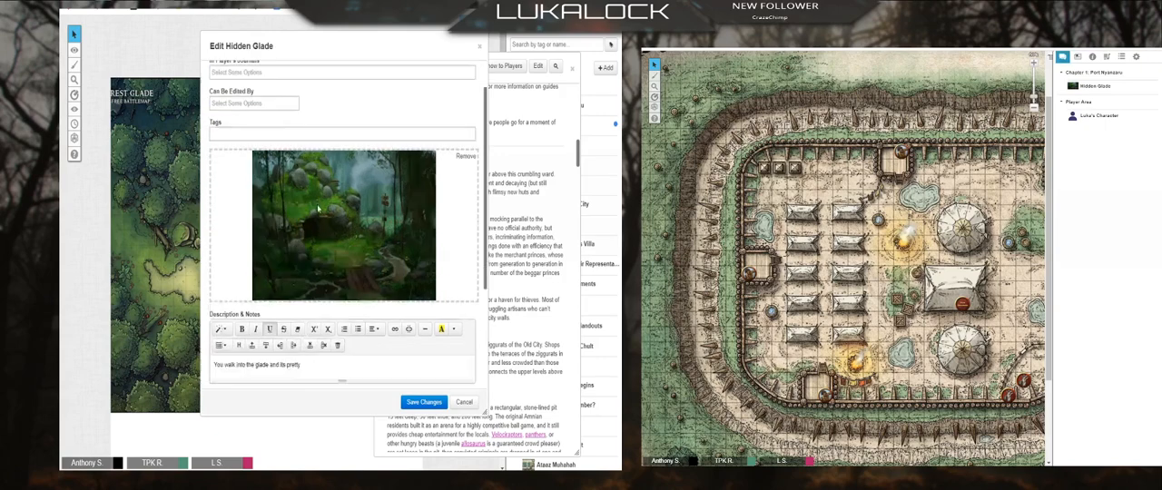
Step: Add the GM note "This is actually the site of an evil cult and there is an [acolyte] hiding in the shadows." and save
click(343, 309)
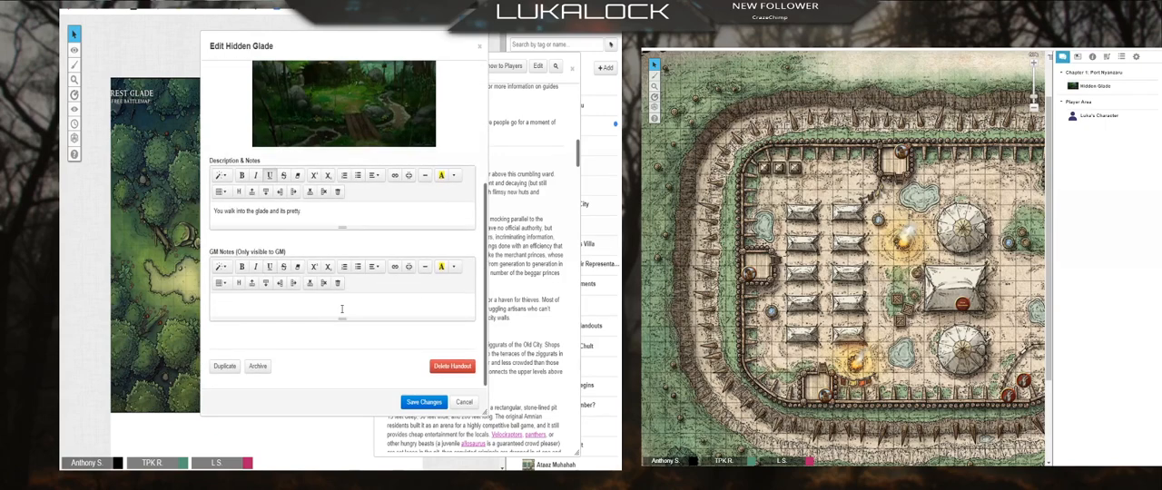
text(This is actually the site of an evil cult)
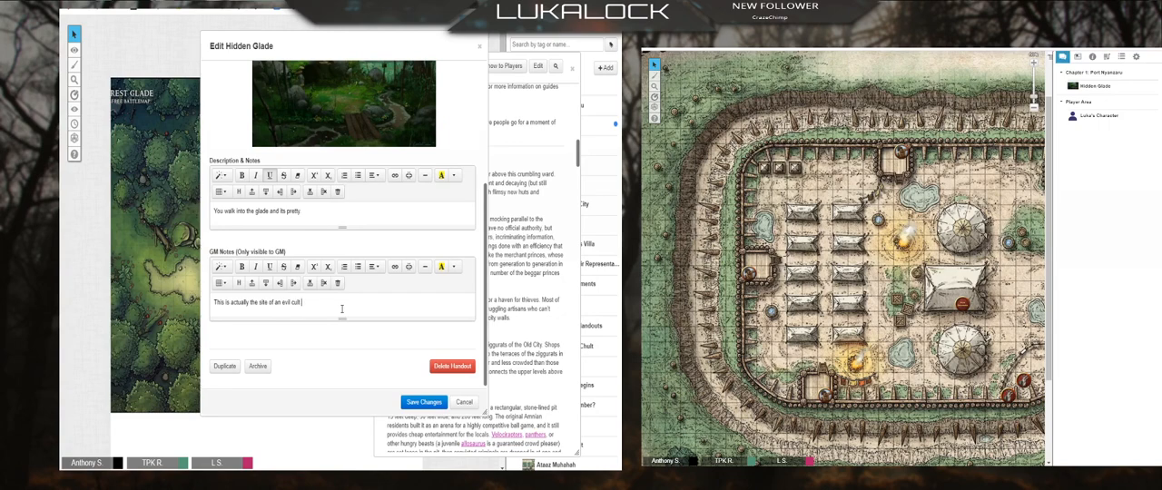
text( and there is an)
text( acolyte)
text( hiding in the shadows.)
click(432, 403)
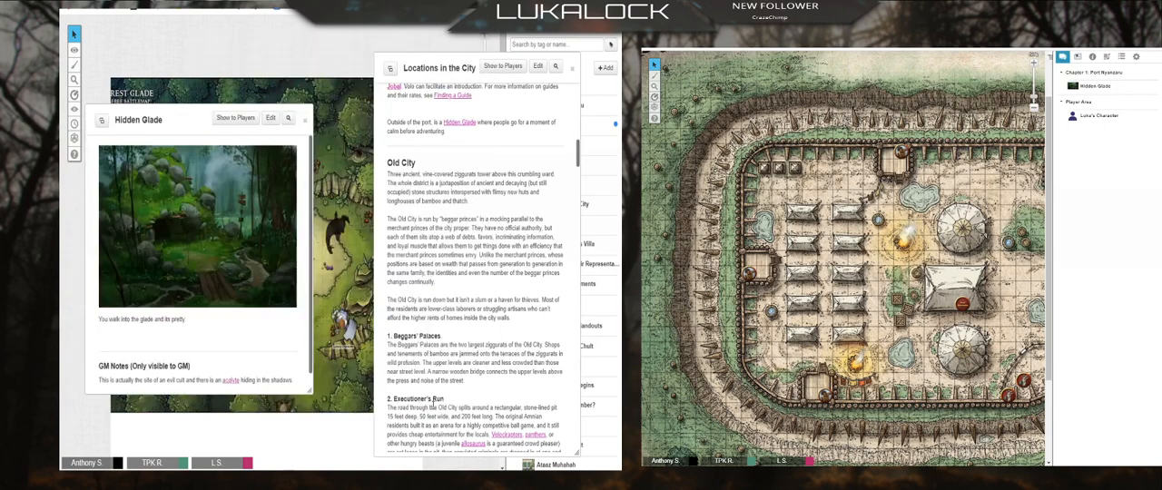
Step: Move and enlarge the Hidden Glade handout window to view its description and GM notes, and close it
drag(178, 114, 191, 35)
drag(322, 314, 321, 389)
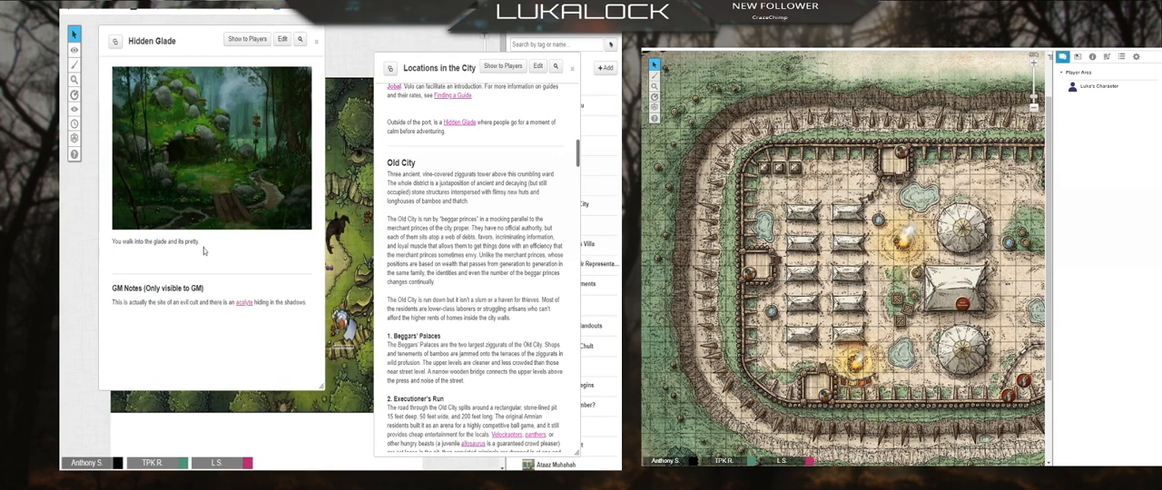
click(316, 41)
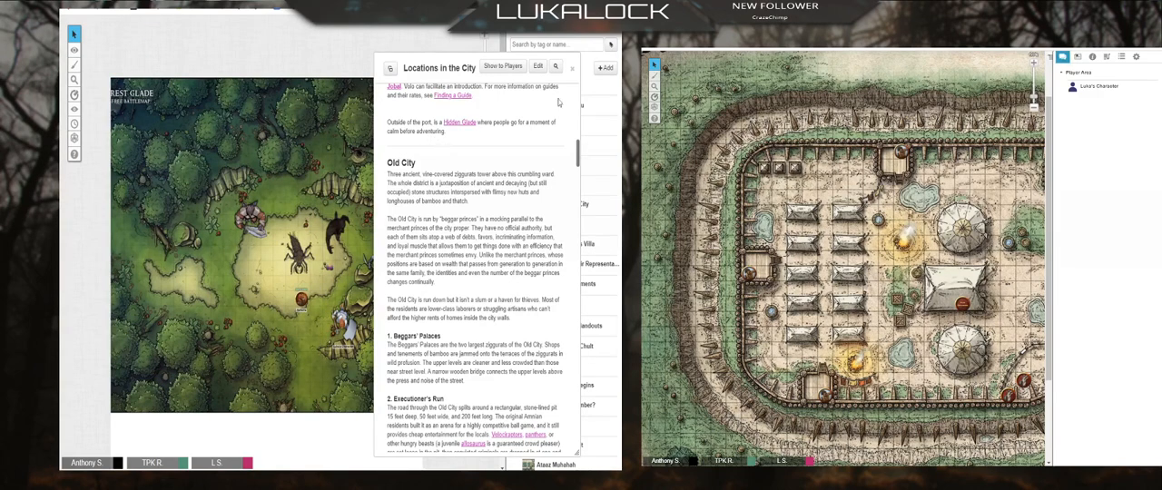
Step: Reopen Hidden Glade from its link in Locations in the City, show it to the players again, and highlight its GM note
click(452, 127)
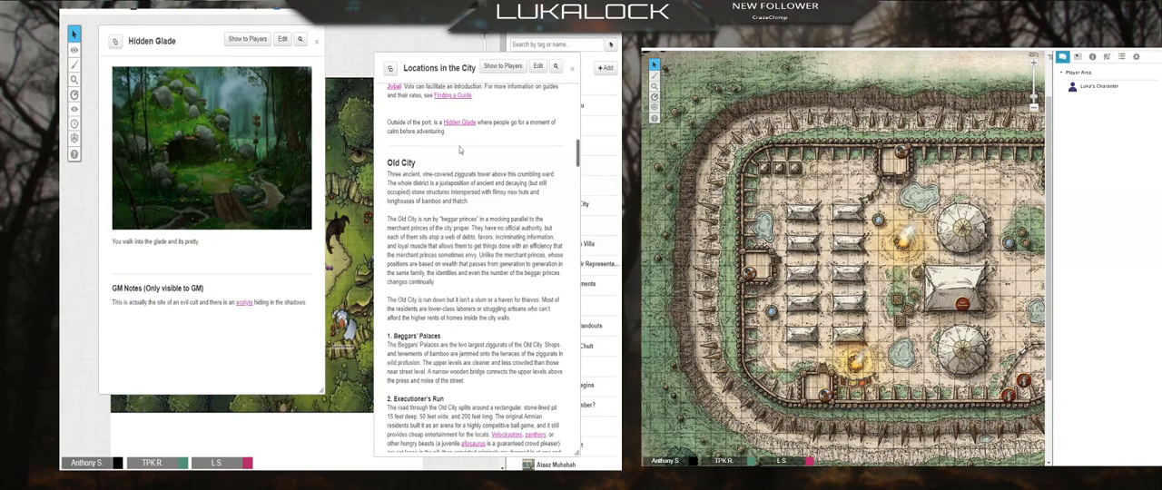
click(247, 39)
click(343, 282)
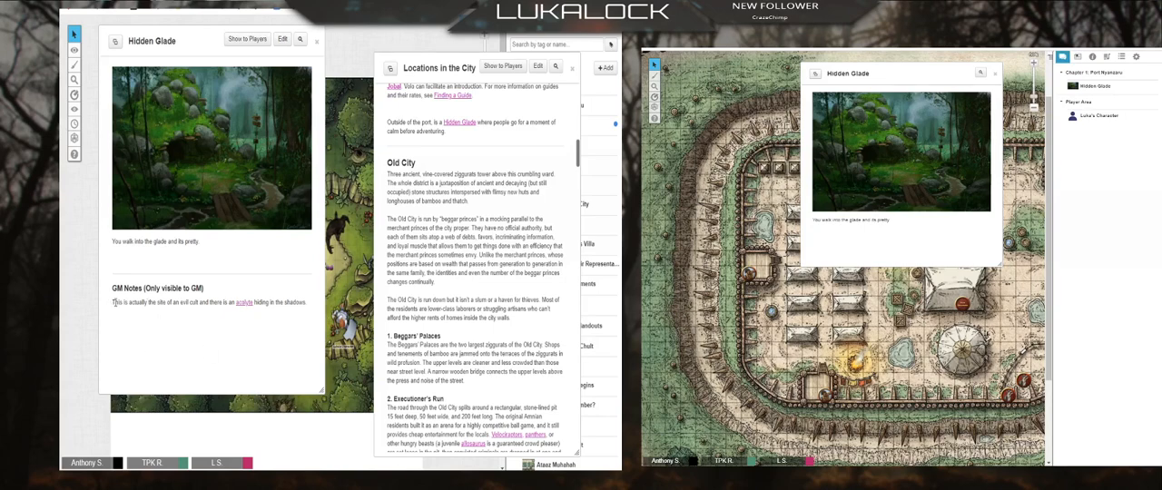
drag(111, 303, 194, 313)
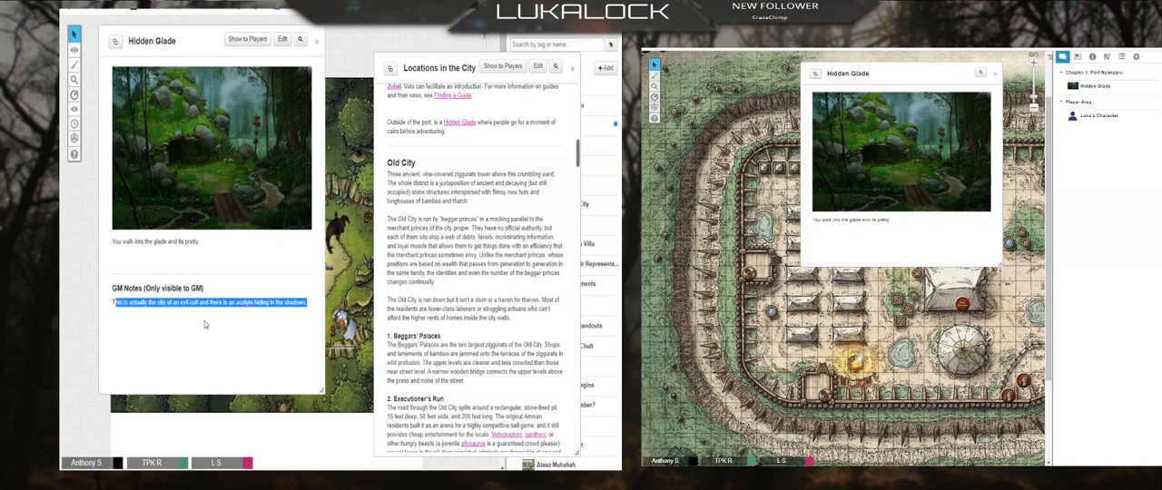
Step: Open the acolyte link in Hidden Glade's GM note, review the bio and character sheet, and close the Acolyte
click(209, 311)
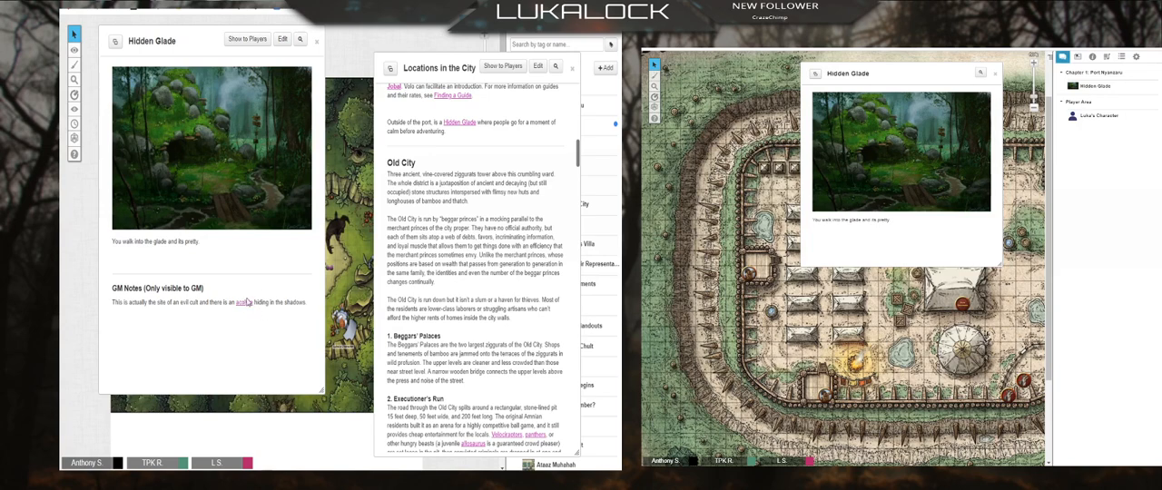
click(244, 305)
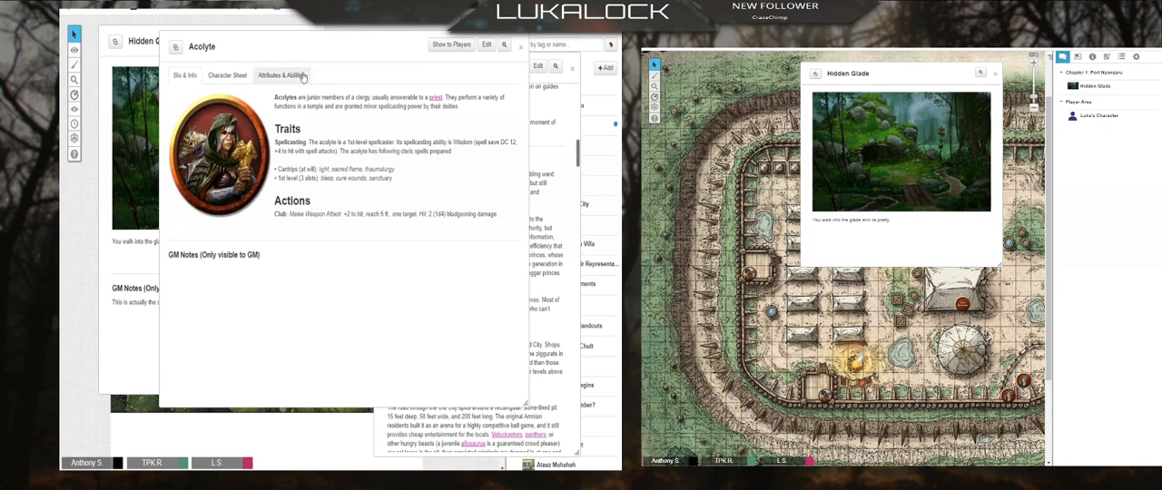
click(227, 76)
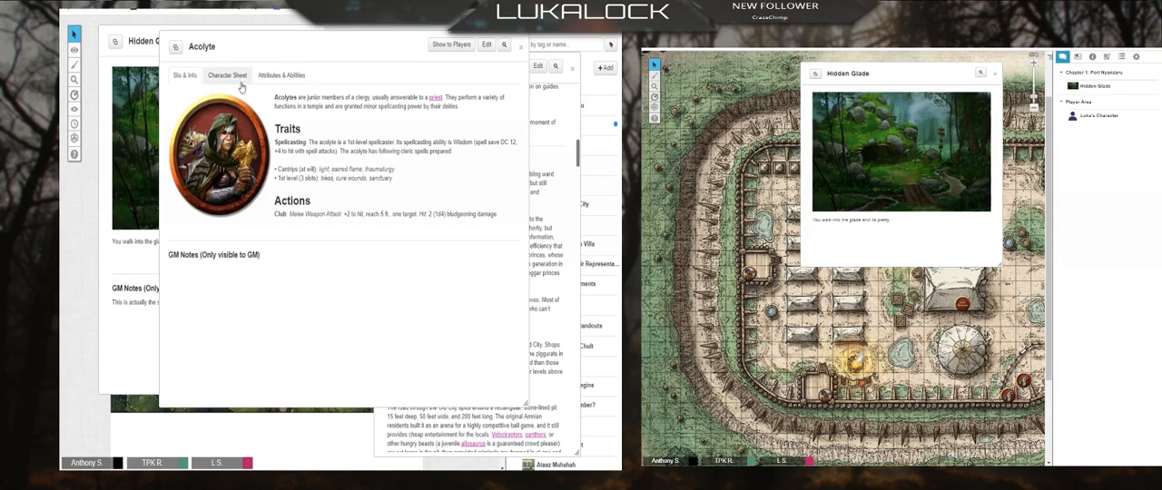
click(185, 75)
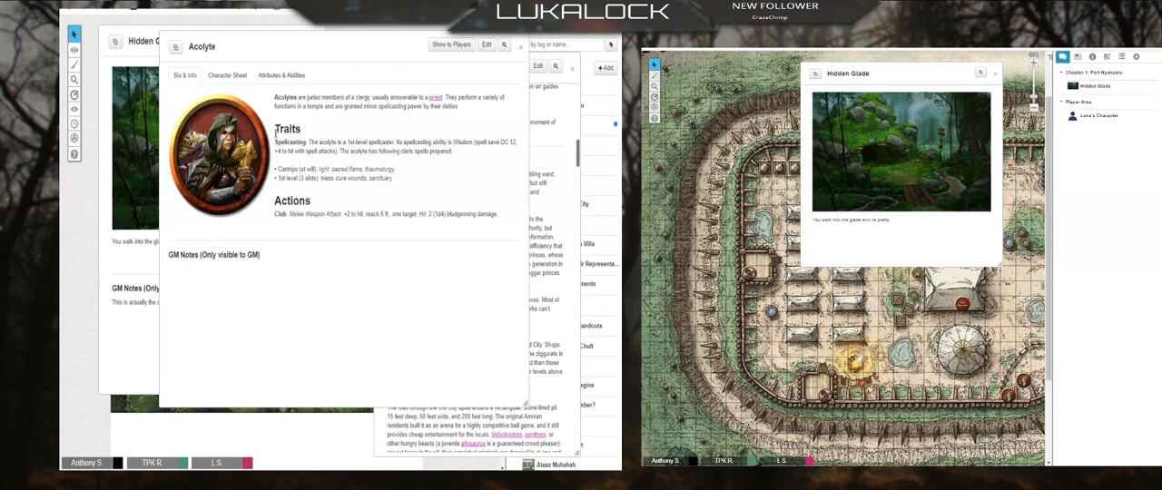
click(228, 76)
scroll(334, 265, down, 3)
scroll(334, 265, up, 3)
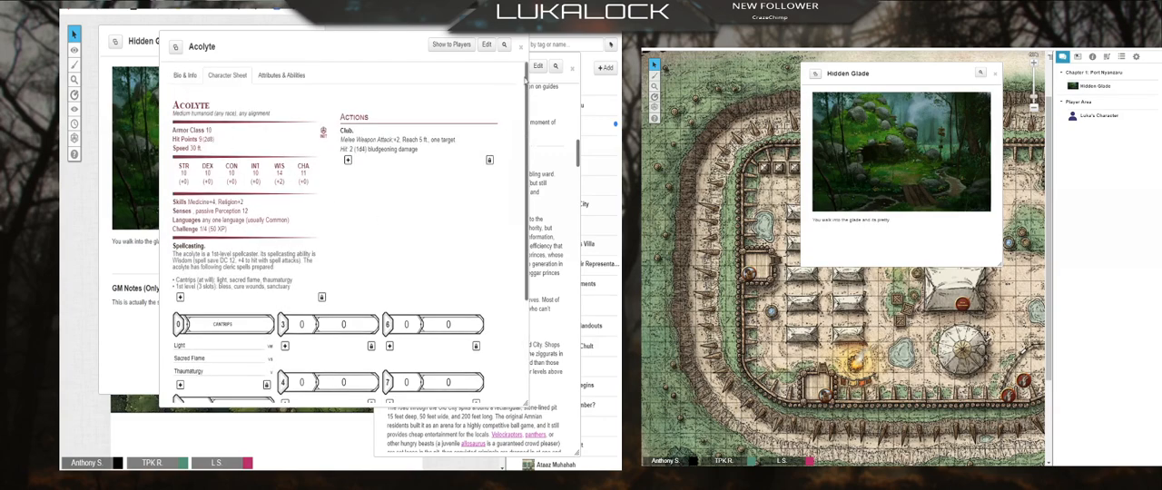
click(520, 45)
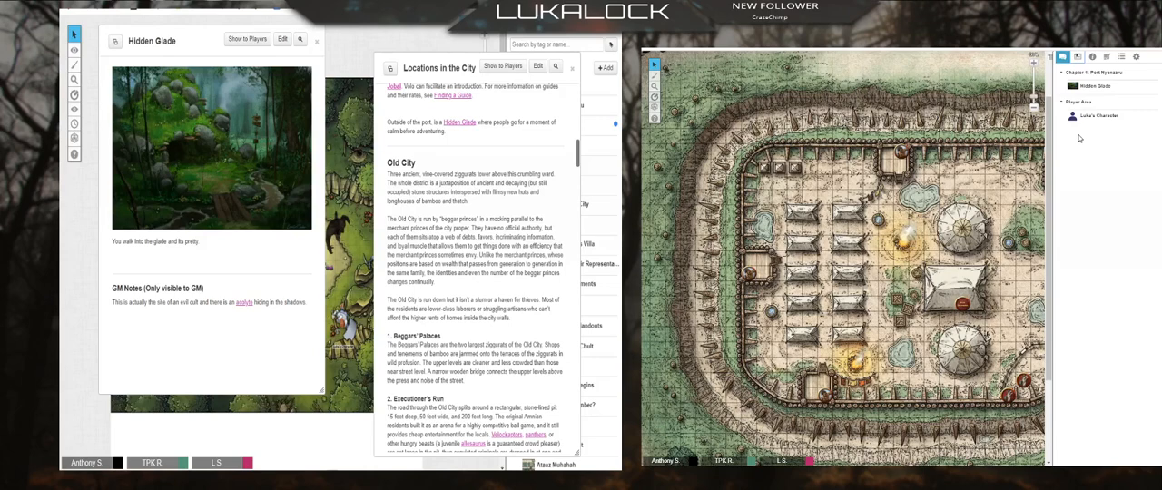
Step: Open Hidden Glade from the player's journal and close it, and close the GM's Locations in the City handout
click(1104, 87)
click(996, 73)
click(572, 68)
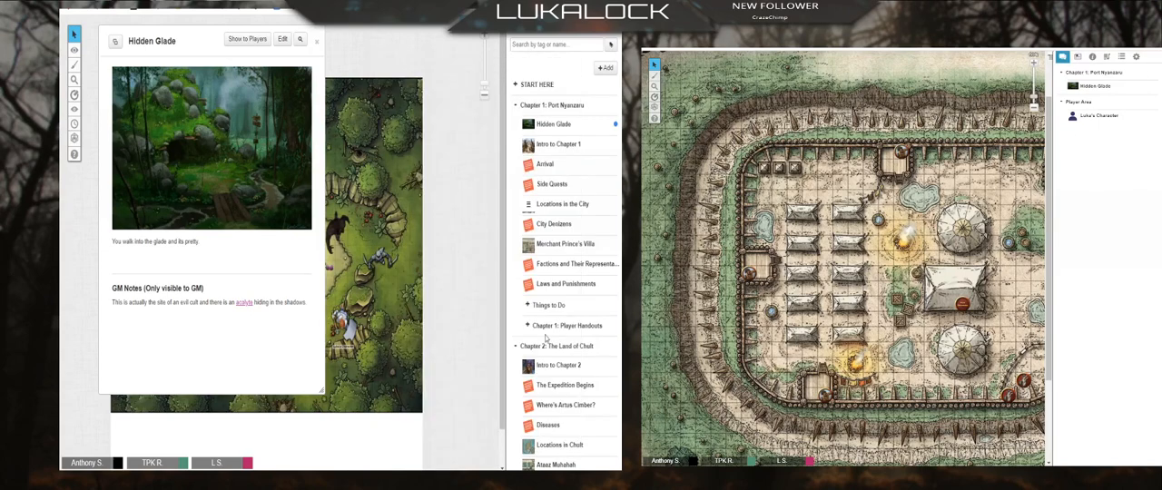
Step: Collapse the Chapter 2 and Chapter 1 folders in the GM's journal and close the Hidden Glade handout
scroll(549, 332, down, 5)
scroll(549, 332, down, 2)
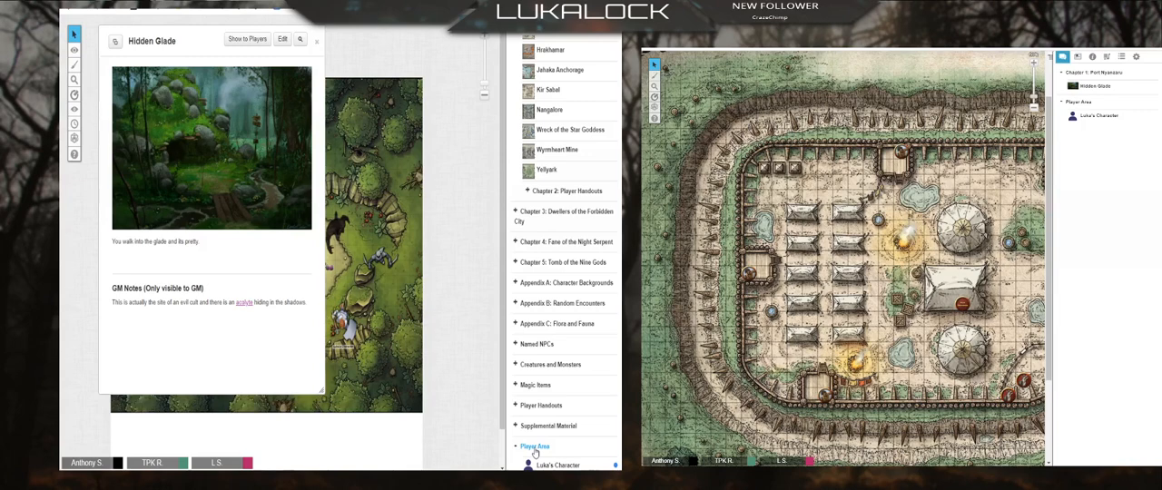
scroll(563, 188, up, 2)
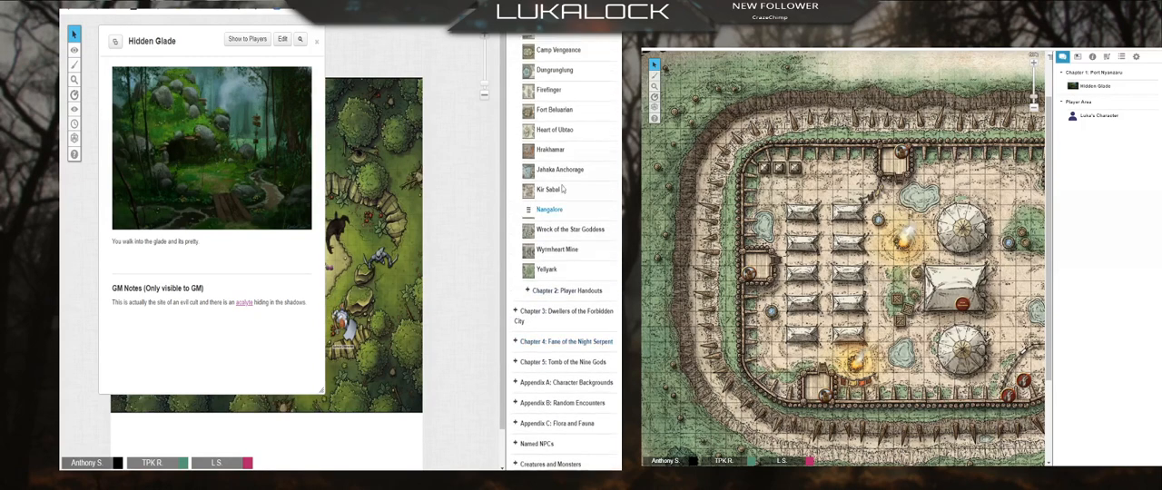
scroll(559, 247, up, 2)
click(516, 91)
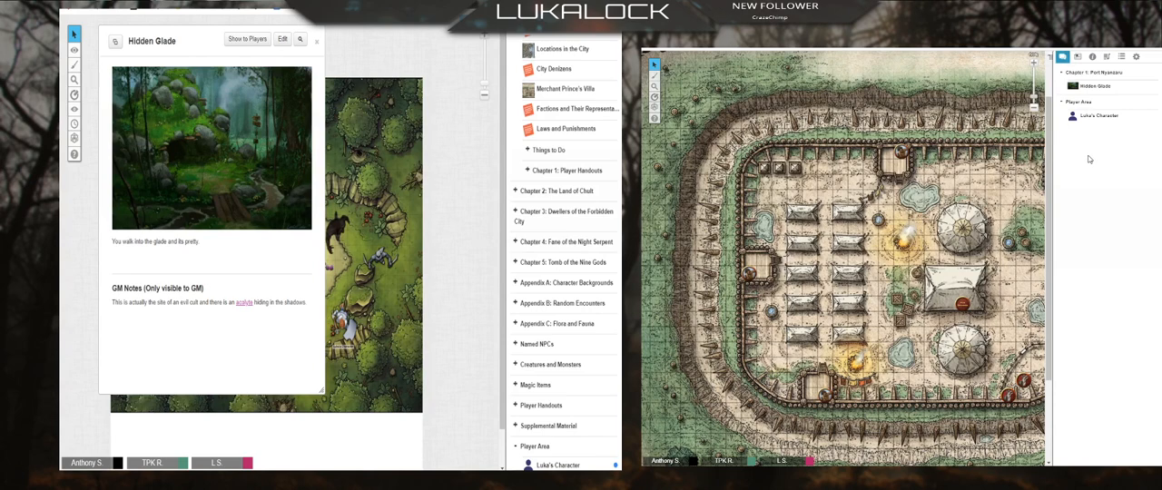
click(316, 41)
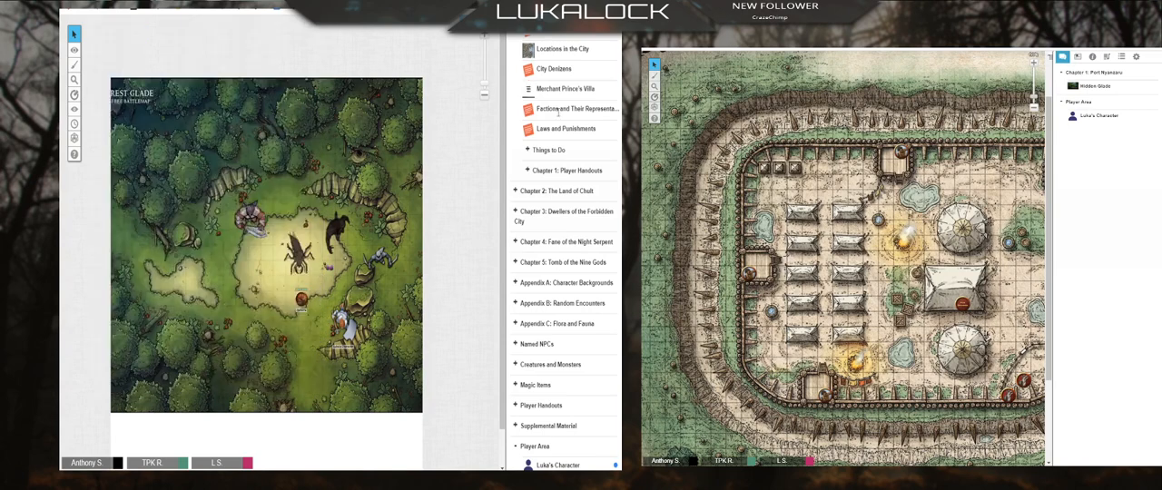
scroll(572, 218, up, 5)
click(515, 105)
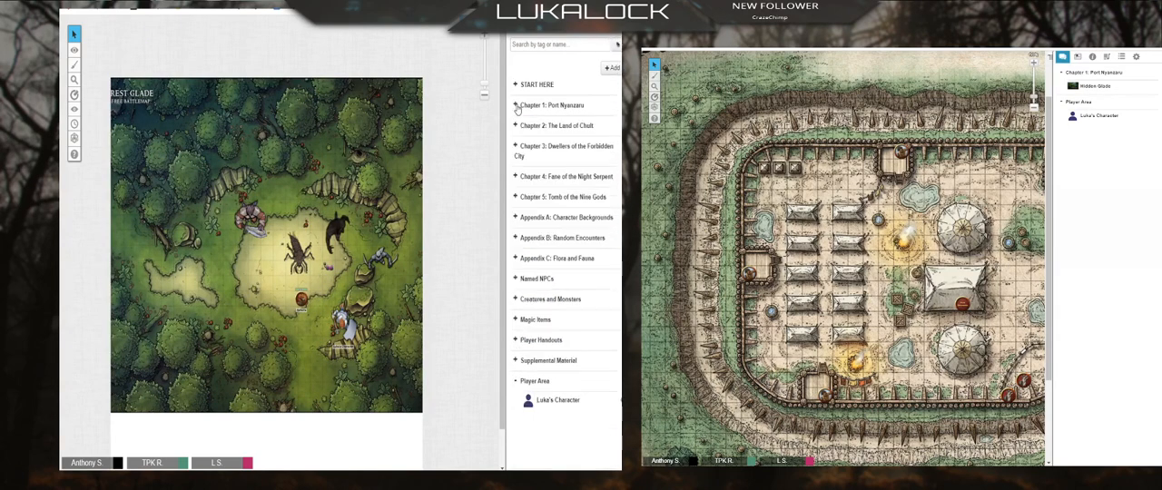
Step: Add a subfolder named Available Treasure to the START HERE folder and expand START HERE
click(515, 86)
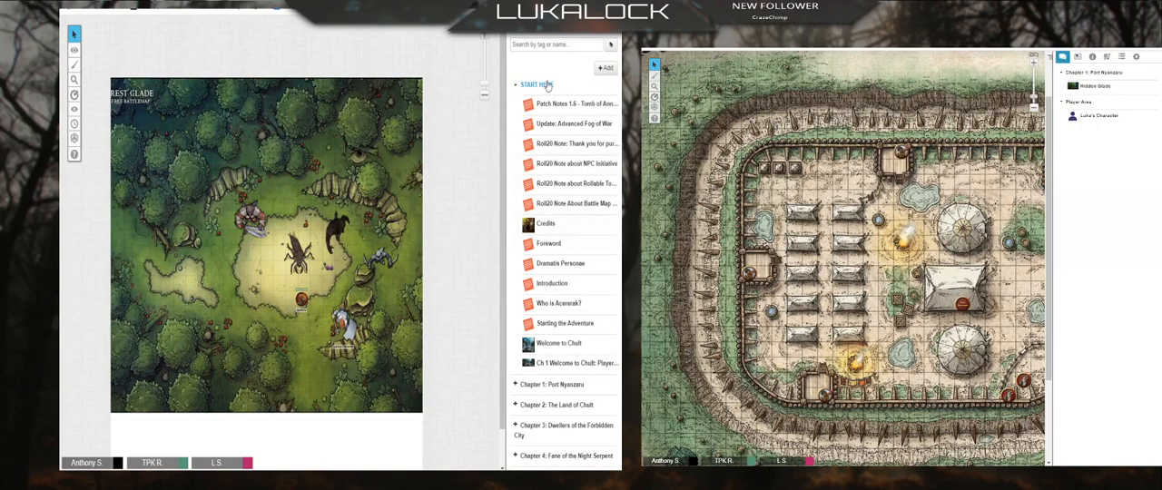
click(547, 86)
right_click(547, 86)
click(564, 92)
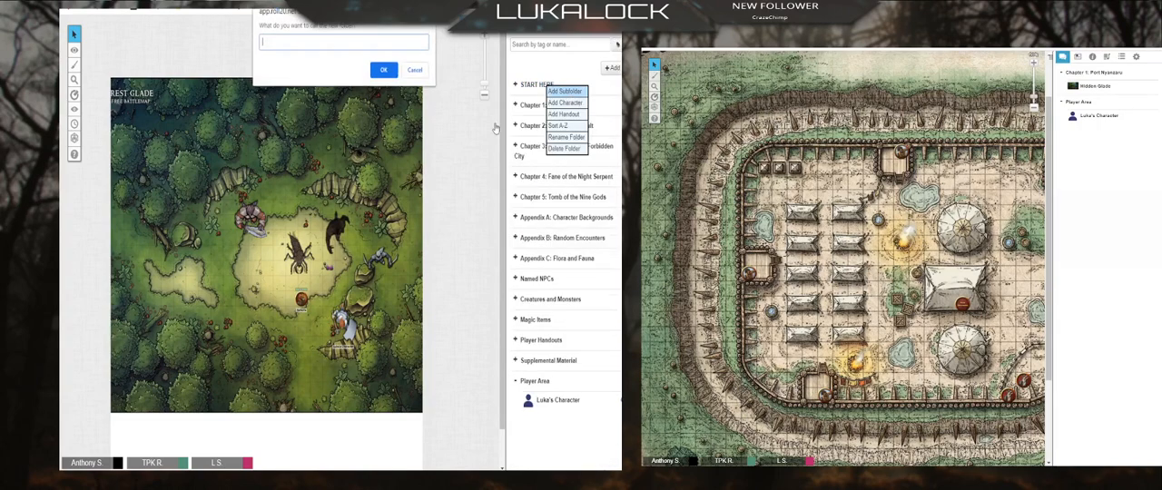
text(Current Quest Tre)
key(BackSpace)
key(BackSpace)
key(BackSpace)
key(BackSpace)
key(BackSpace)
key(BackSpace)
key(BackSpace)
key(BackSpace)
key(BackSpace)
key(BackSpace)
key(BackSpace)
key(BackSpace)
key(BackSpace)
key(BackSpace)
key(BackSpace)
key(BackSpace)
text(Available)
click(388, 75)
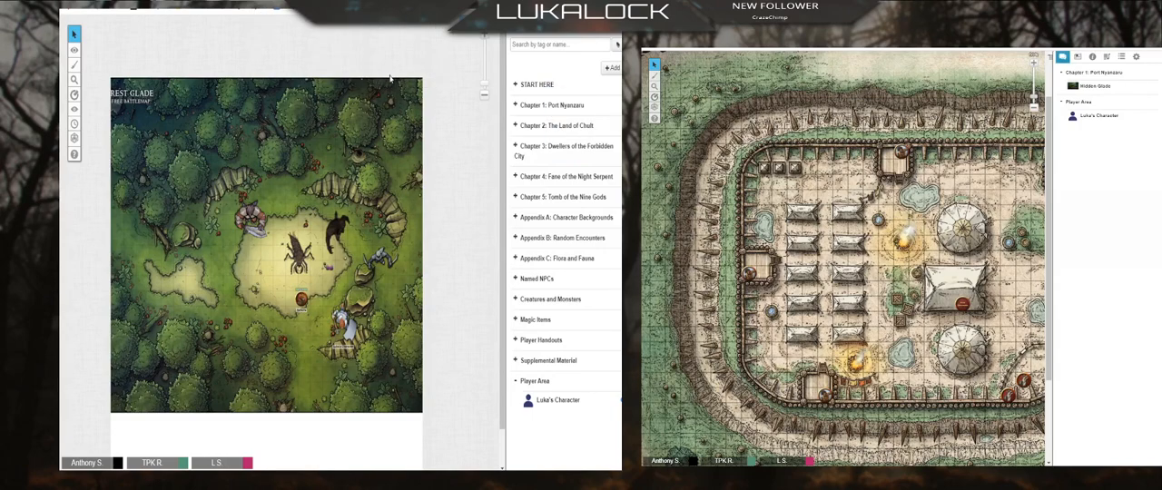
click(515, 84)
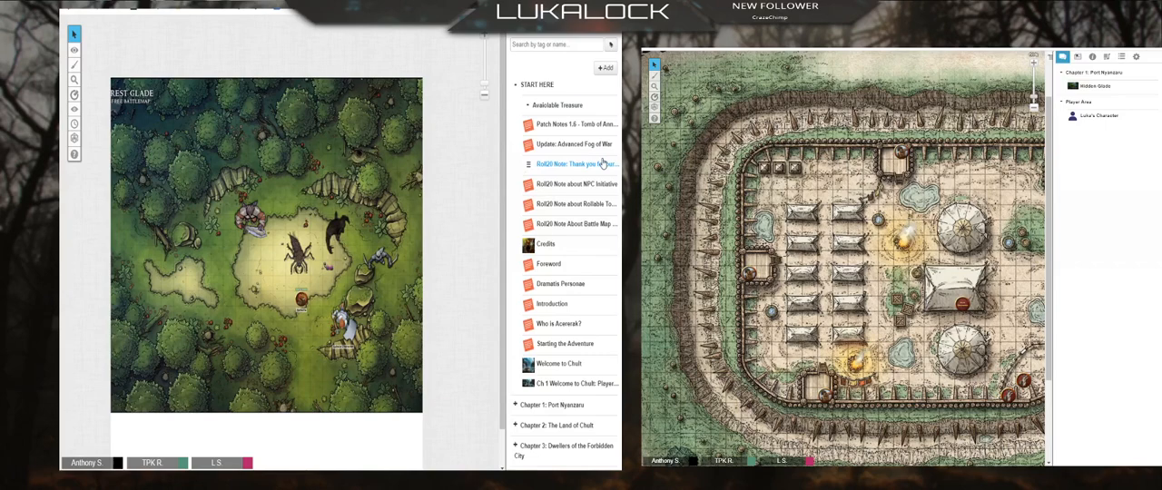
Step: Add a handout to the Available Treasure subfolder and enter Sword of Destiny as its name
right_click(548, 107)
click(569, 174)
click(567, 107)
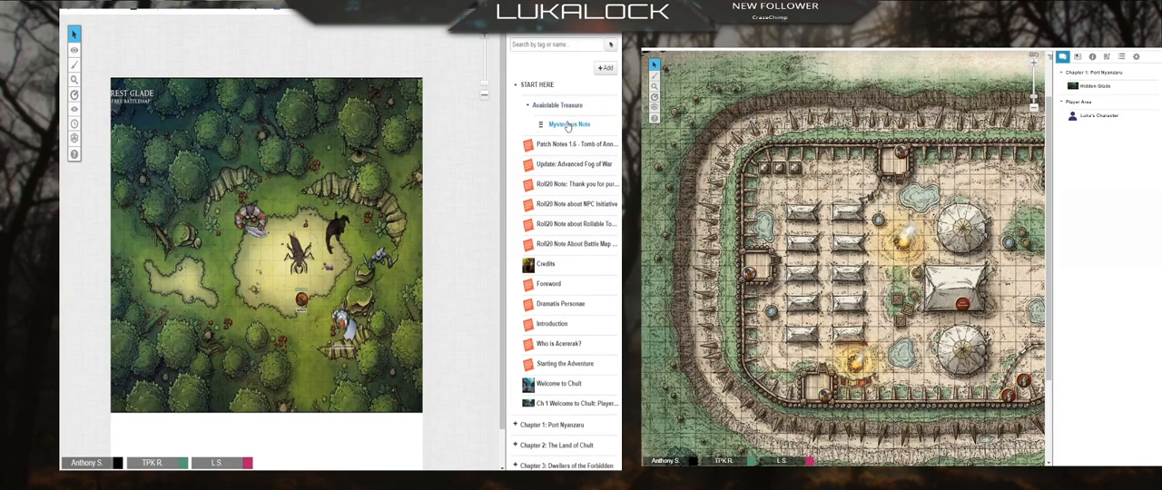
click(568, 125)
click(438, 42)
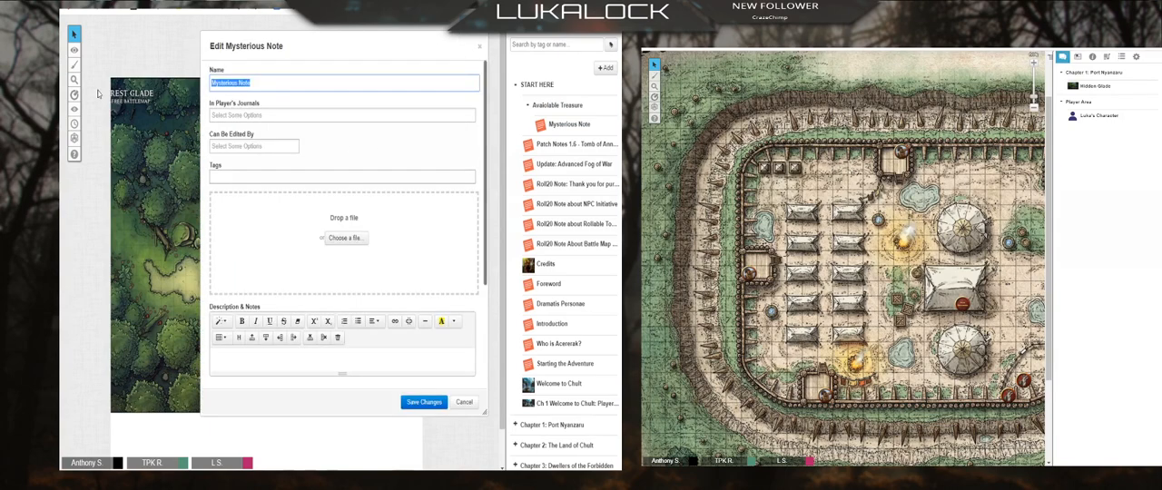
text(Sword of Destiny)
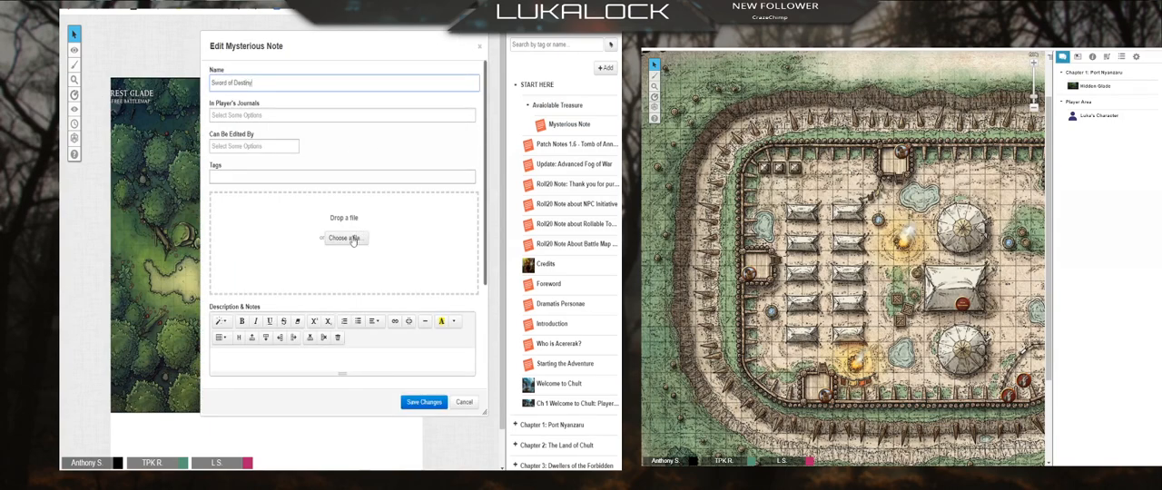
Step: Enter "It glimmers with destiny" as the handout's description and add an ice sword image
click(295, 355)
text(It)
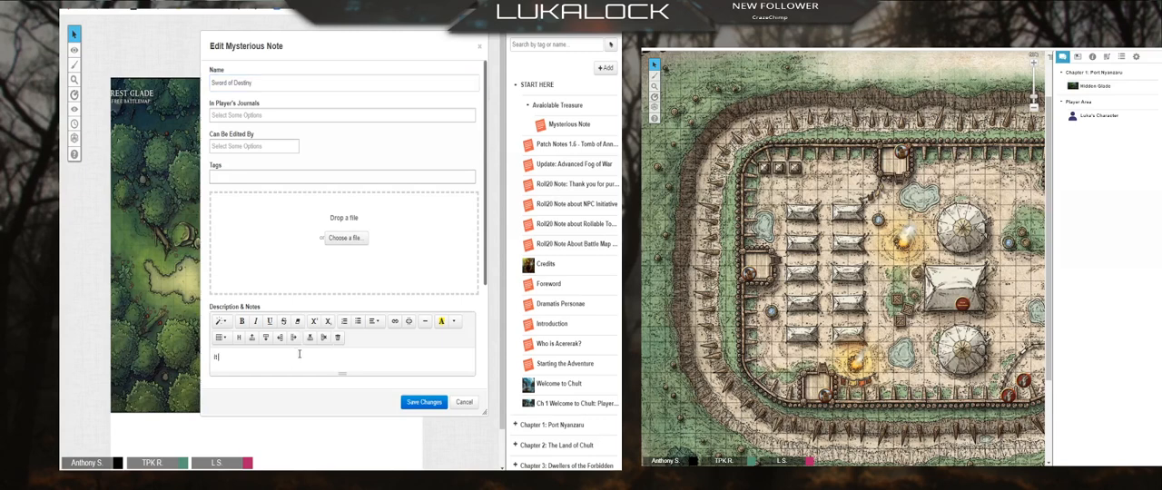
text( glimmers with destiny)
click(411, 232)
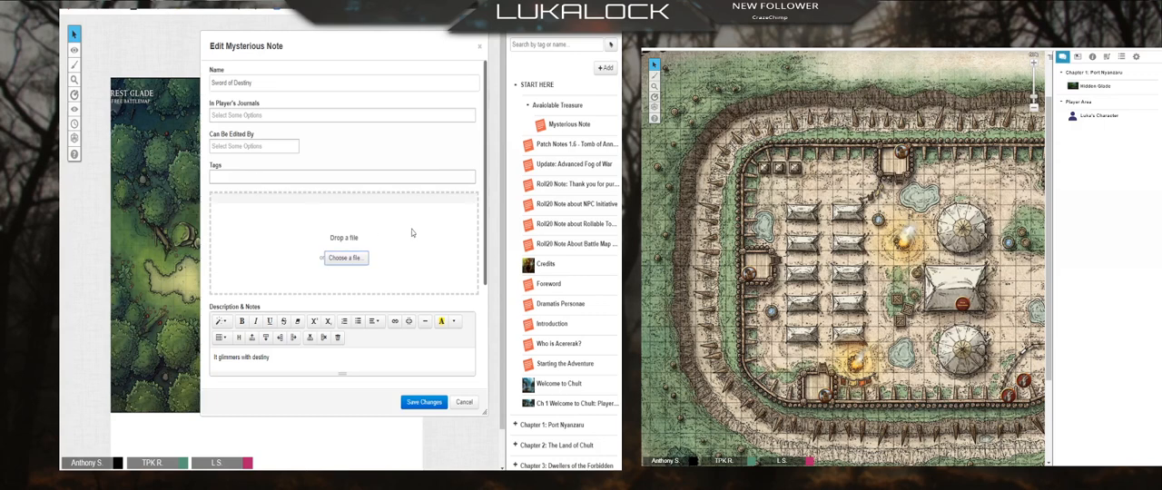
Step: Change the handout's name to Ice Sword of Destiny, save the changes, and close it
click(213, 83)
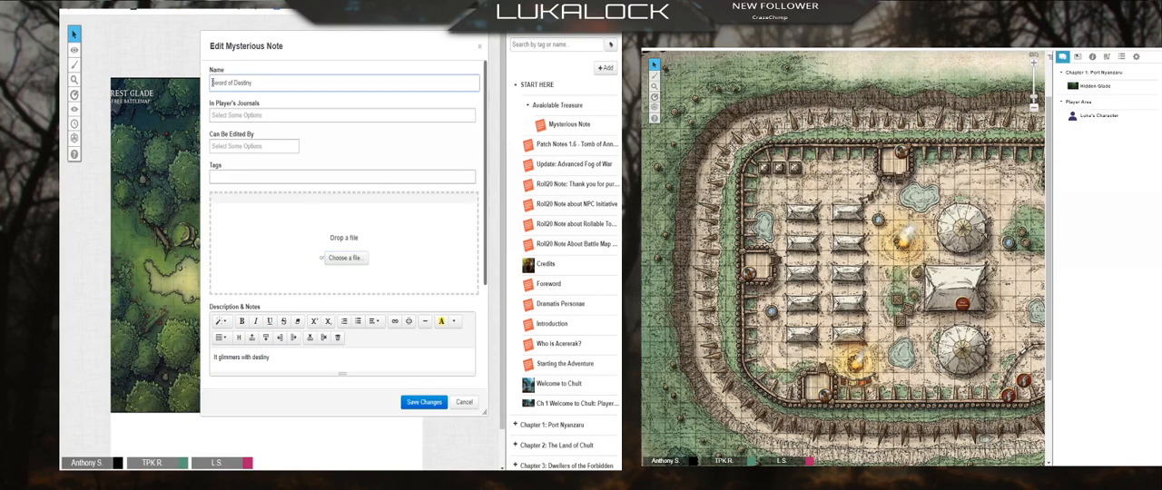
text(Ice)
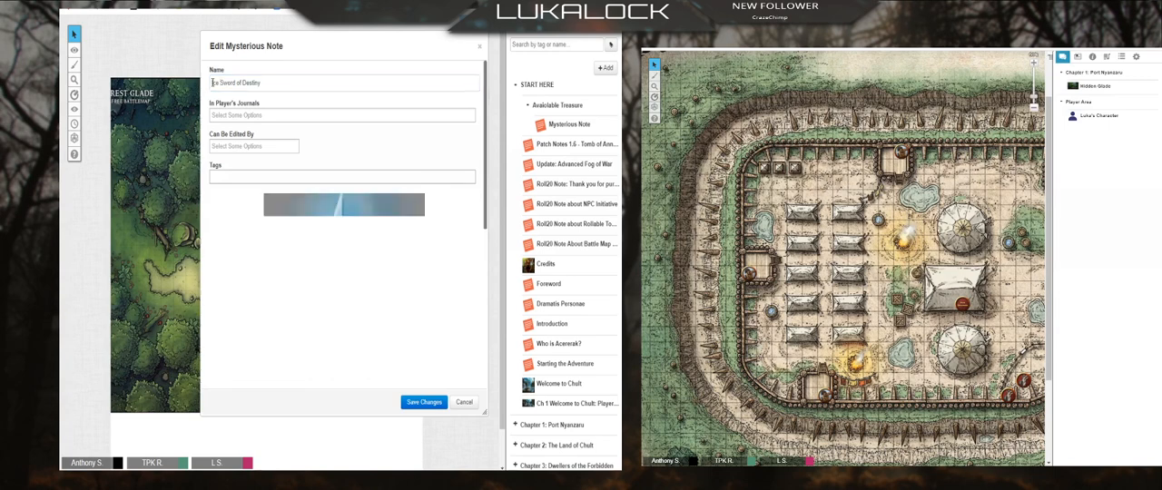
scroll(284, 228, down, 5)
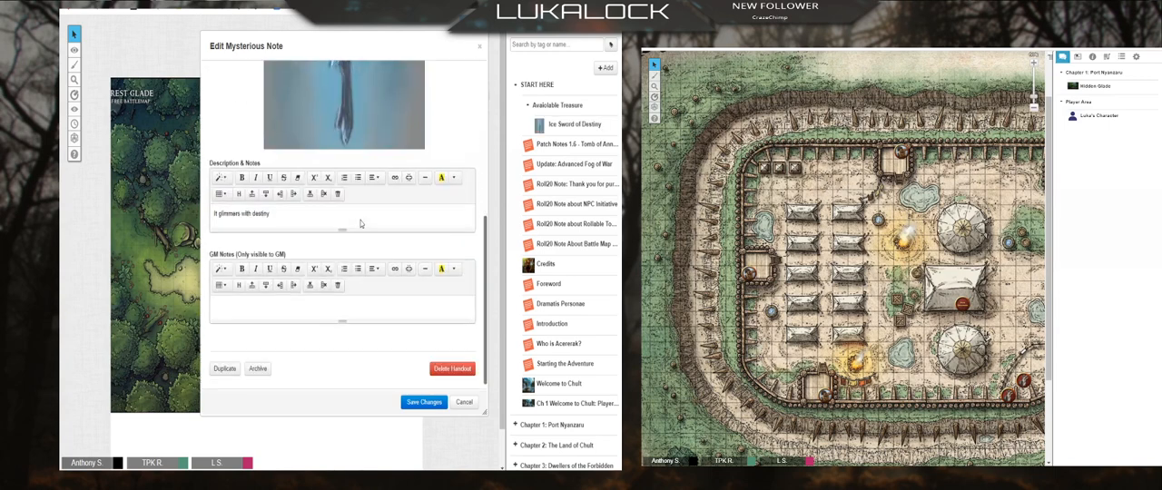
click(424, 402)
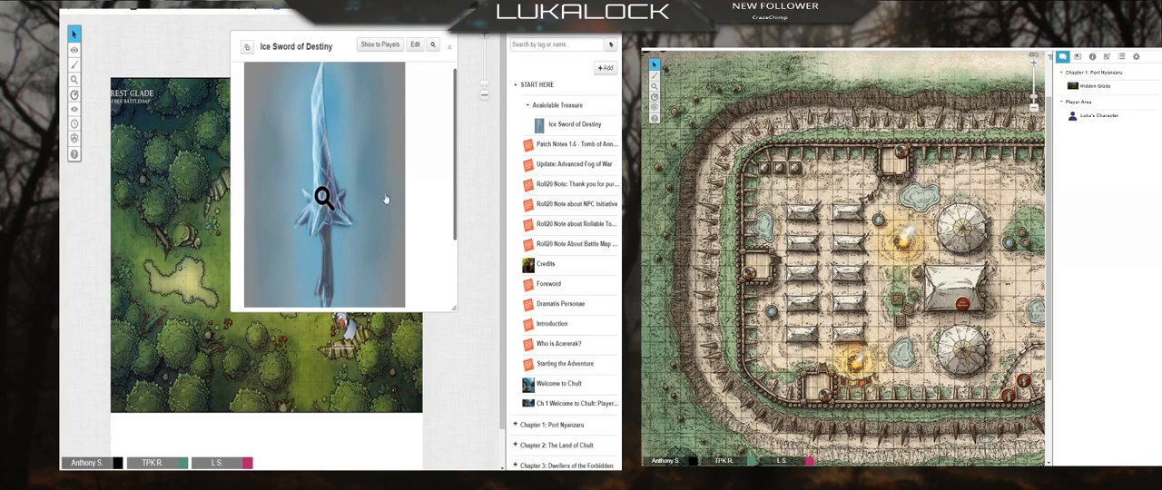
click(450, 50)
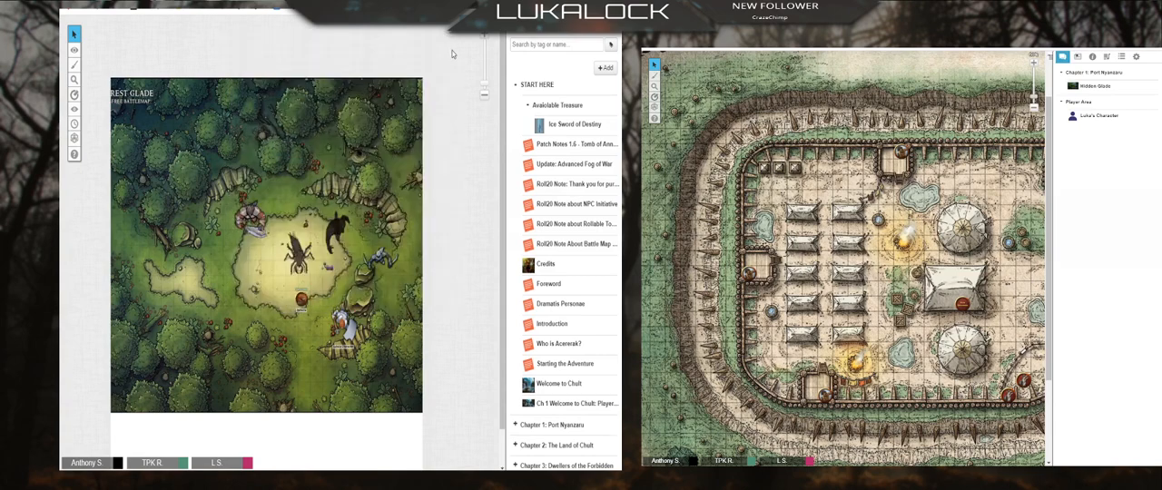
Step: Show the Ice Sword of Destiny handout to everyone, enlarge its window to view the description, and close it
click(587, 124)
click(380, 44)
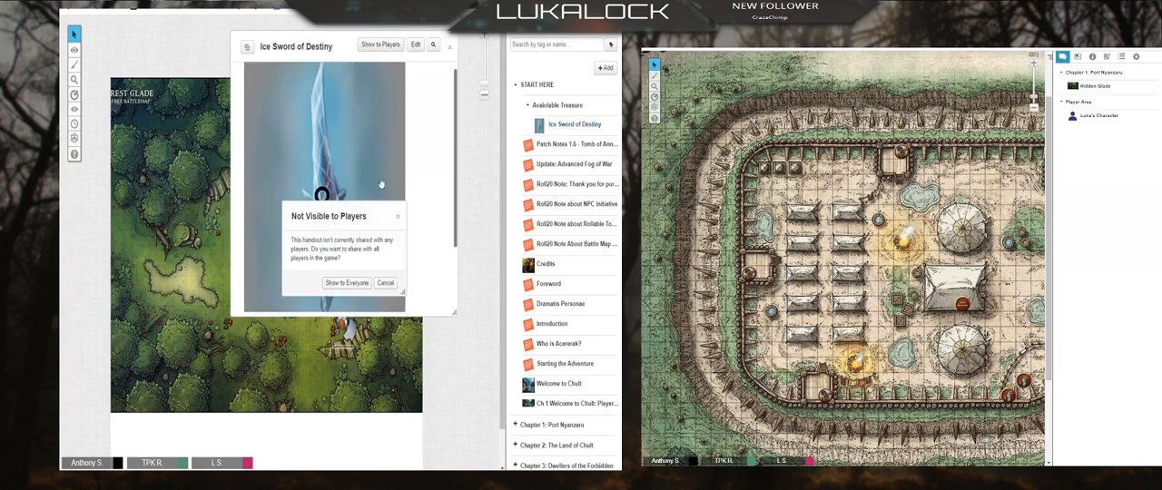
click(342, 290)
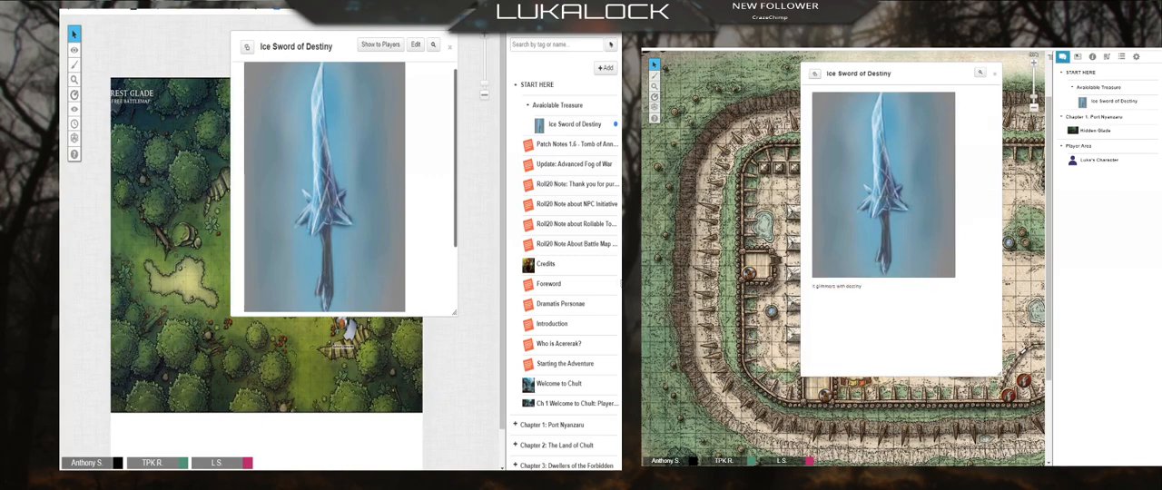
drag(457, 323, 449, 396)
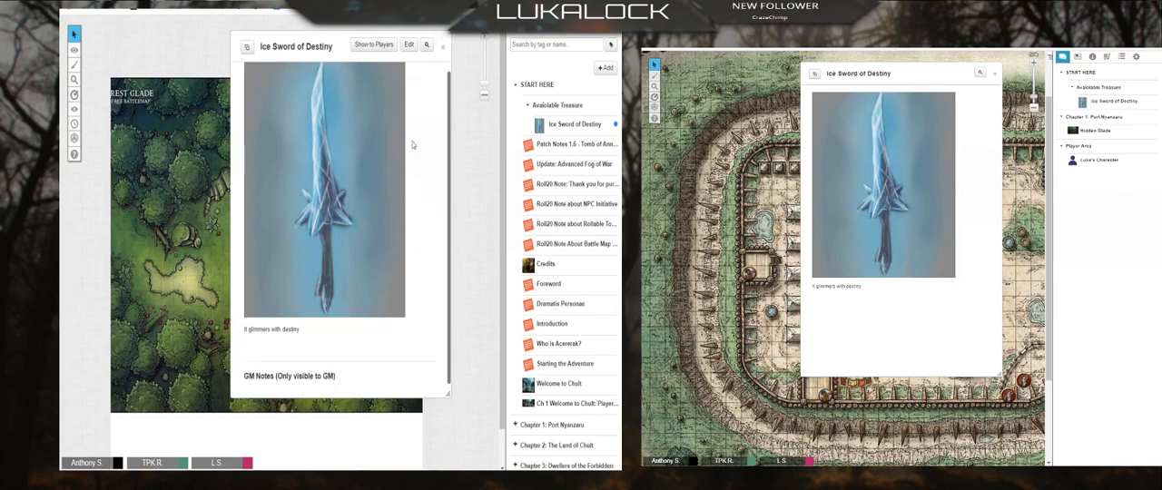
click(442, 46)
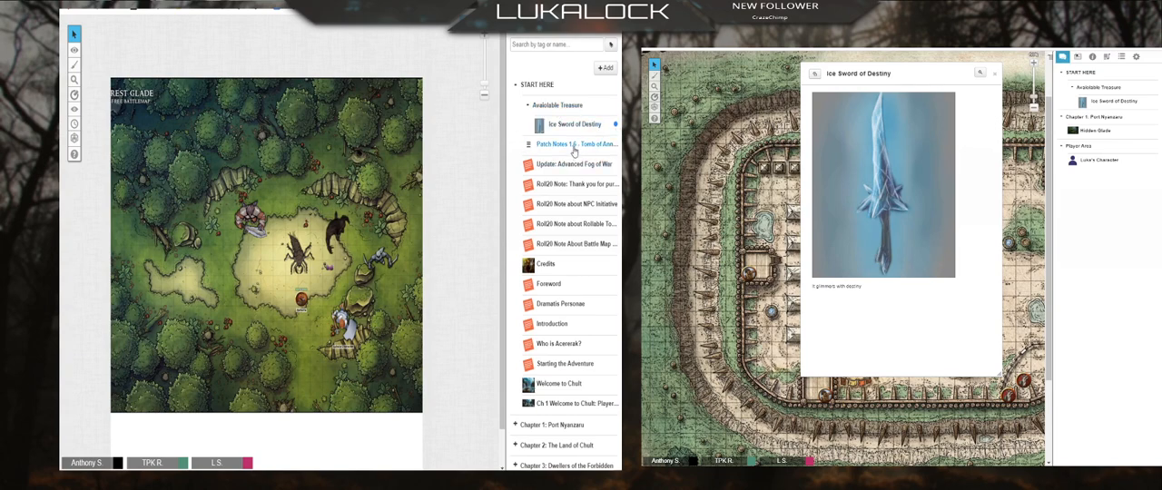
Step: Add a subfolder named Found Treasure to the Player Area folder
scroll(567, 227, down, 5)
click(535, 446)
right_click(543, 447)
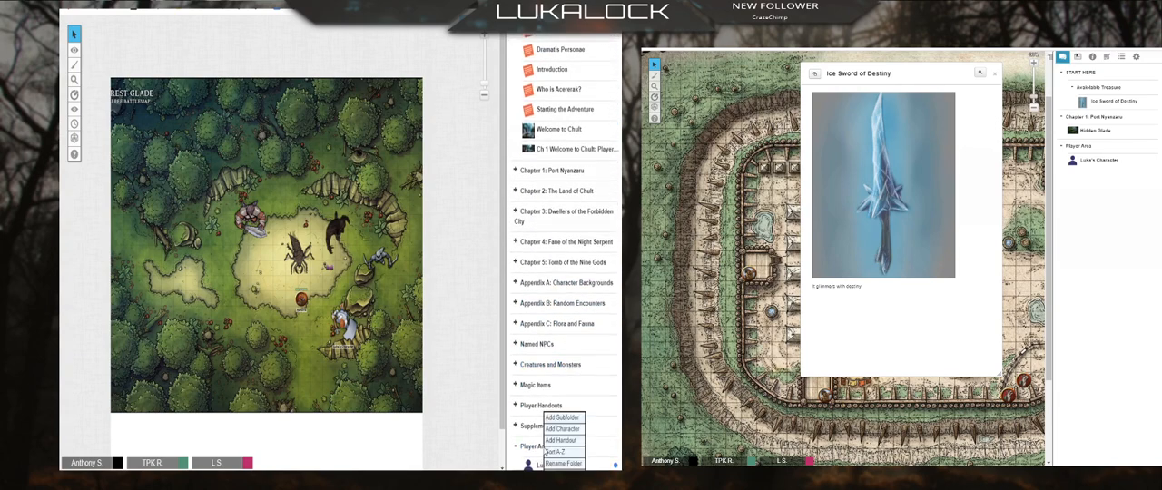
click(575, 419)
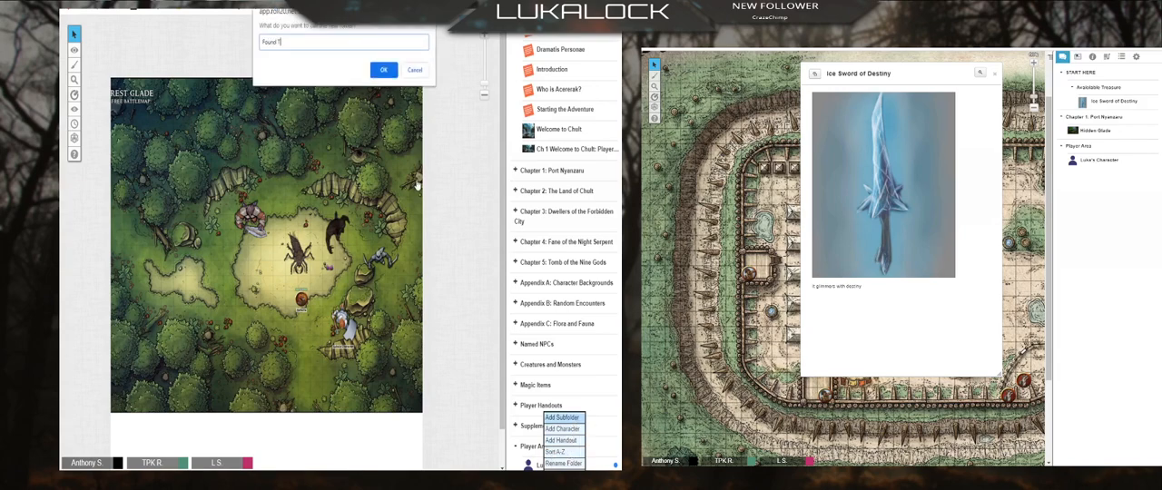
text(Found Treasure)
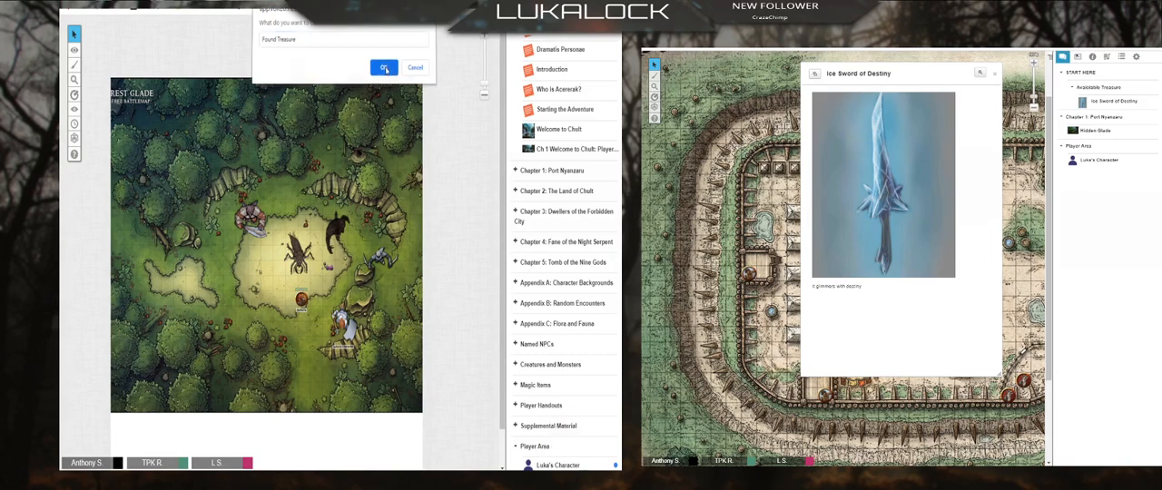
click(383, 70)
scroll(568, 266, down, 1)
scroll(566, 266, up, 5)
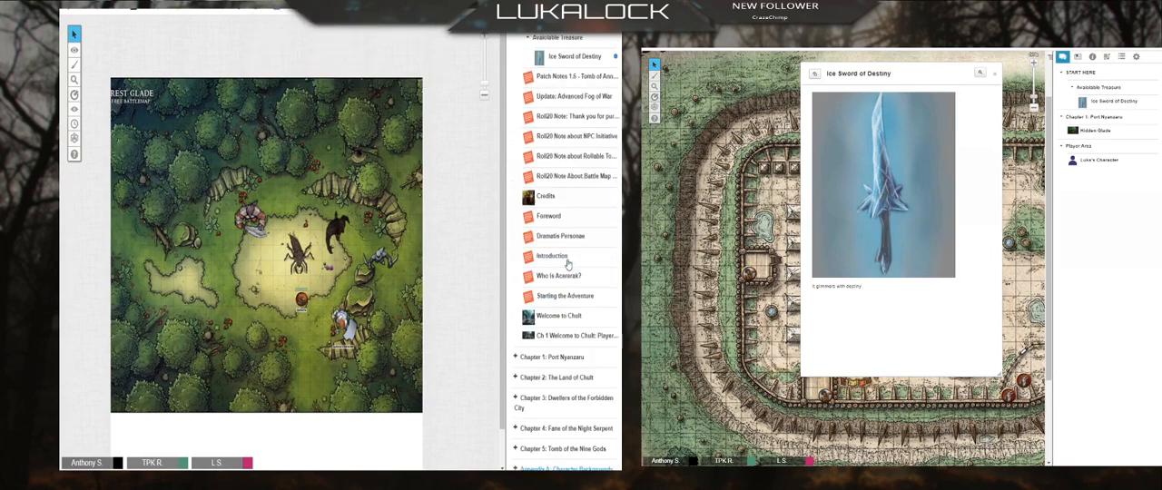
Step: Move the Ice Sword of Destiny handout into the Found Treasure folder and close its window in the player view
drag(549, 125, 555, 454)
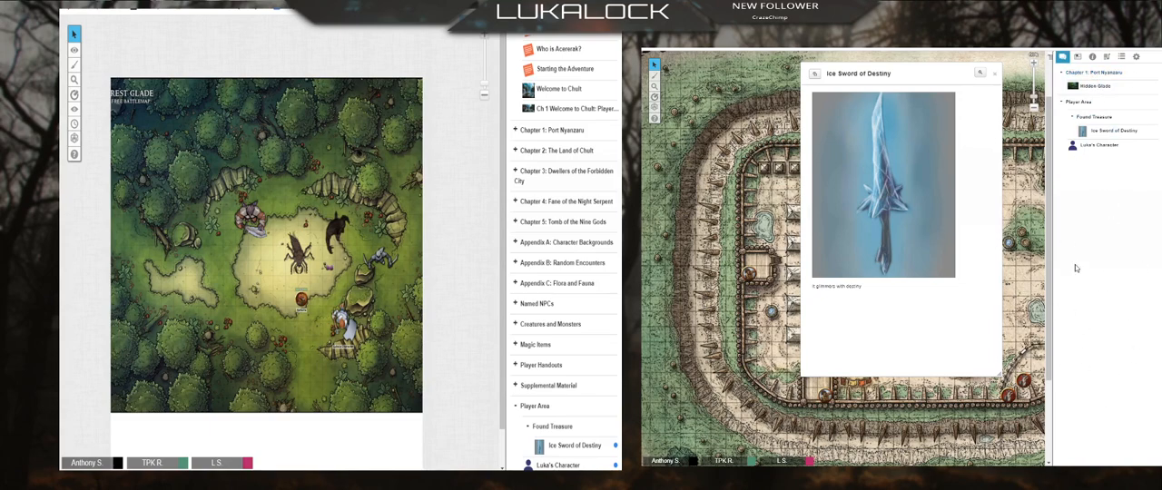
click(995, 75)
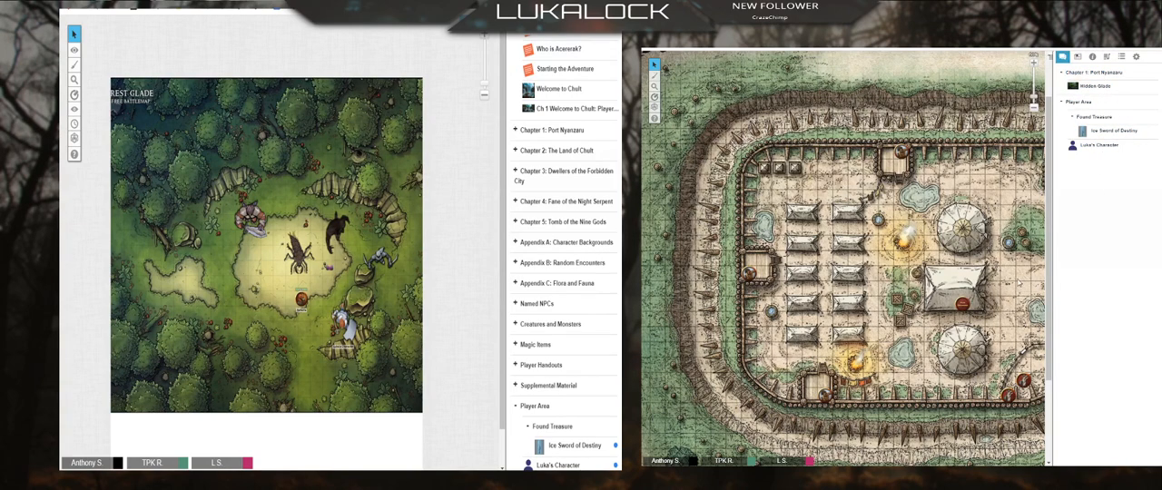
Step: Show the Intro to Chapter 5 handout from the Tomb of the Nine Gods folder to the players, and close the GM's copy
click(563, 222)
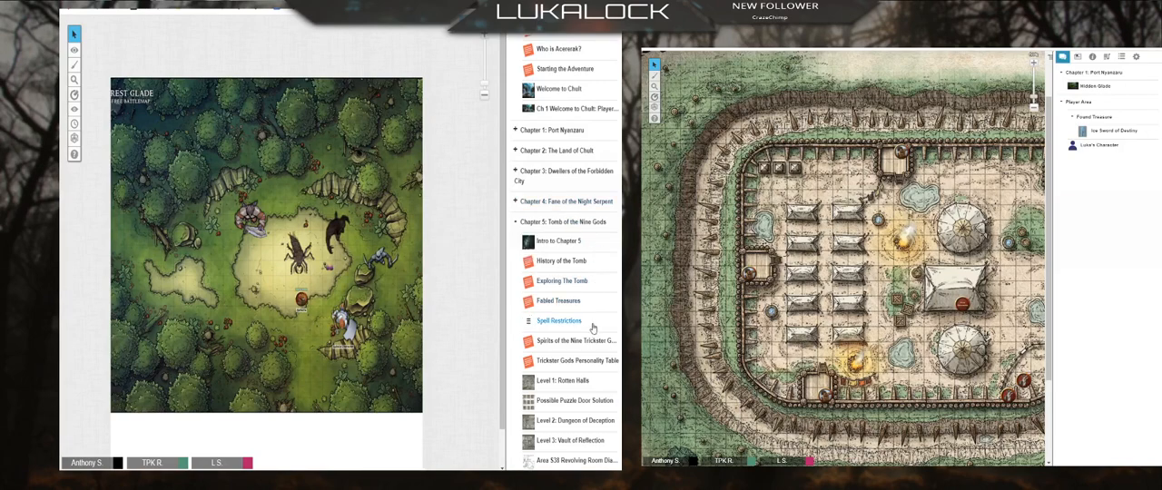
click(557, 242)
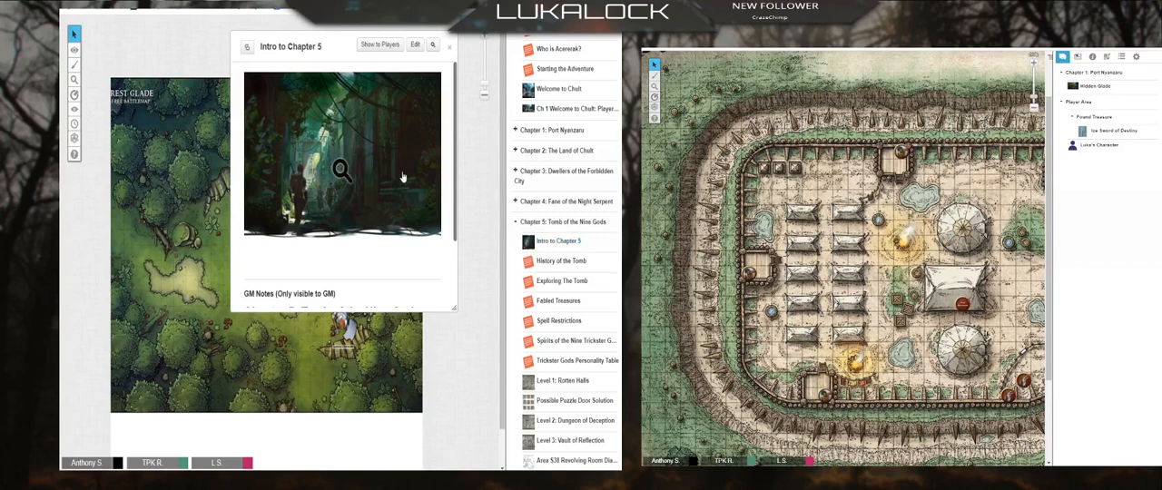
scroll(399, 182, down, 2)
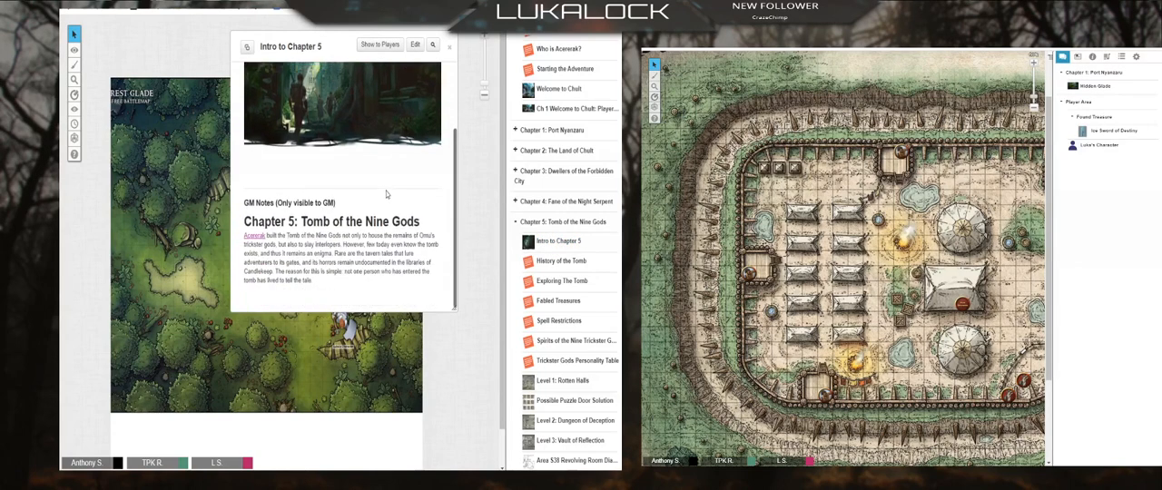
click(380, 45)
click(347, 284)
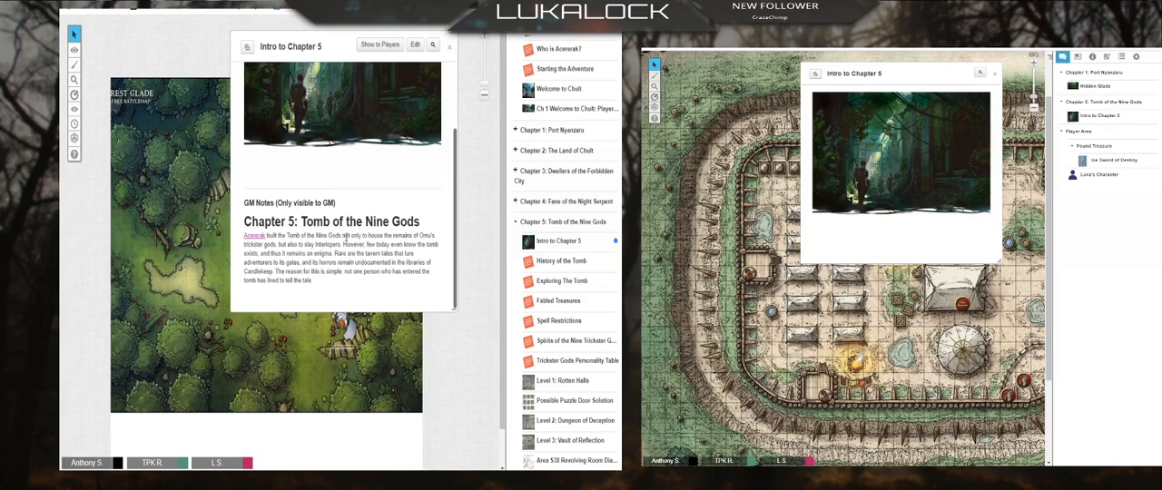
click(450, 46)
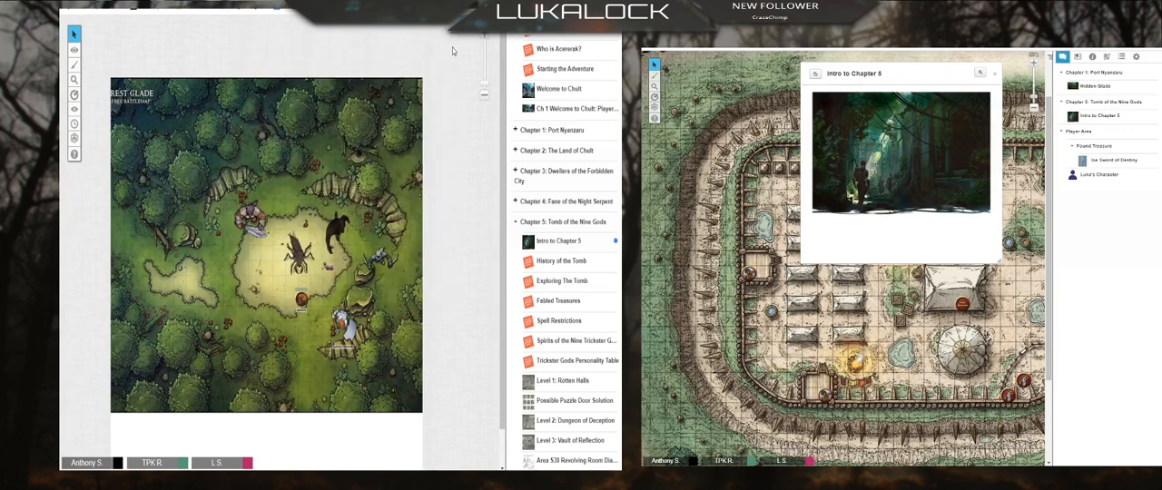
Step: Compare the Intro to Chapter 5 handout in the GM and player views, including the GM notes, and close both copies
click(555, 243)
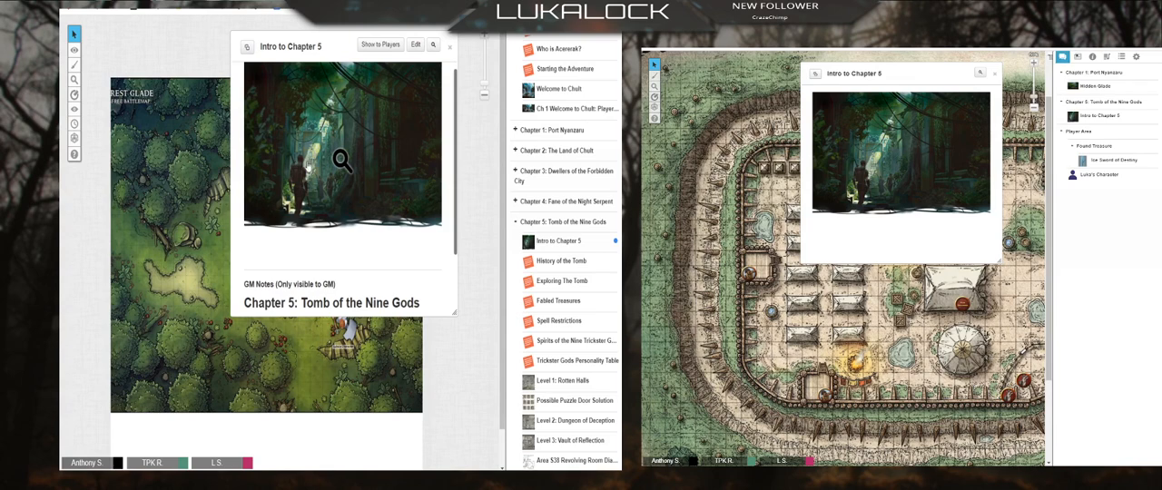
click(450, 46)
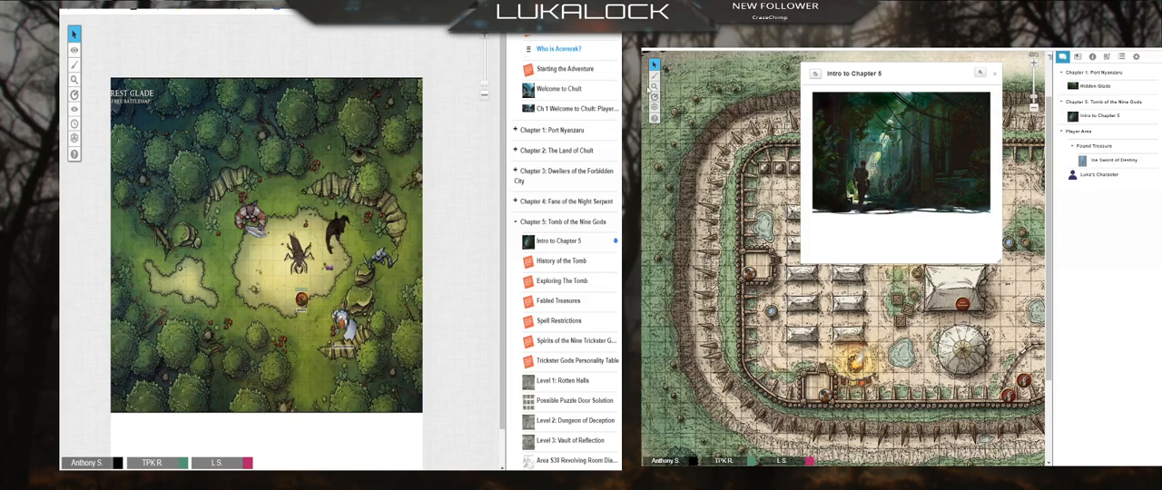
click(996, 78)
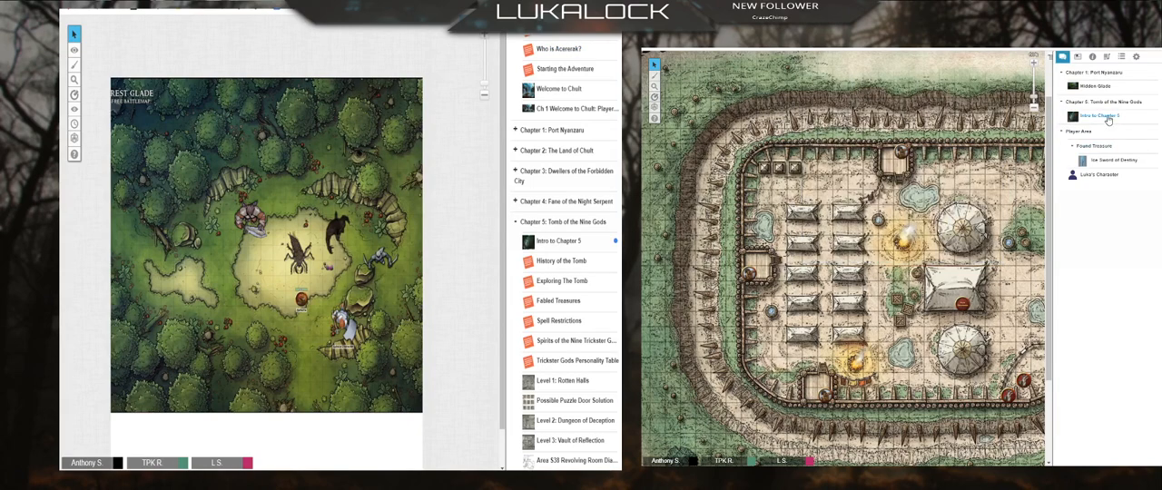
click(1108, 118)
click(559, 242)
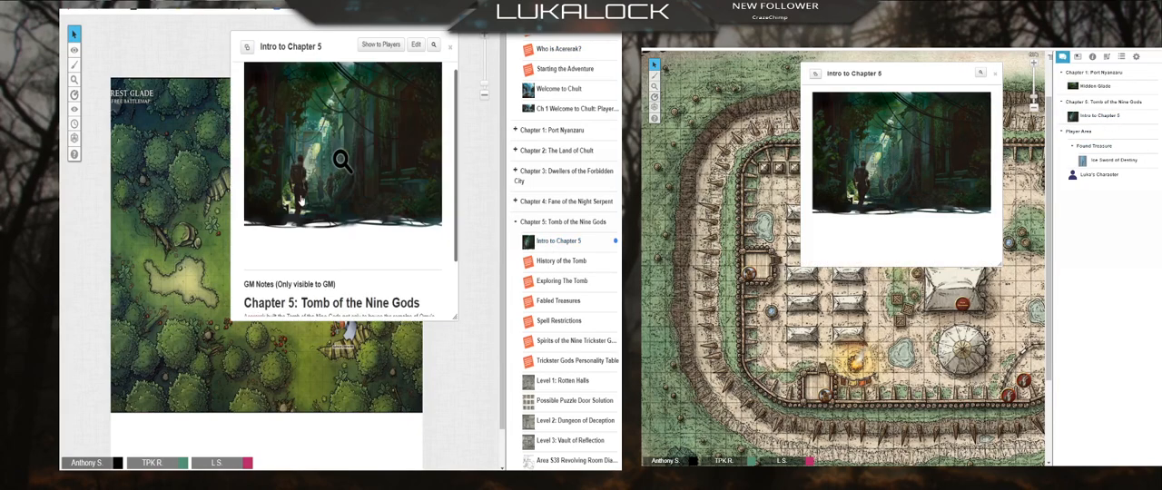
scroll(301, 199, down, 2)
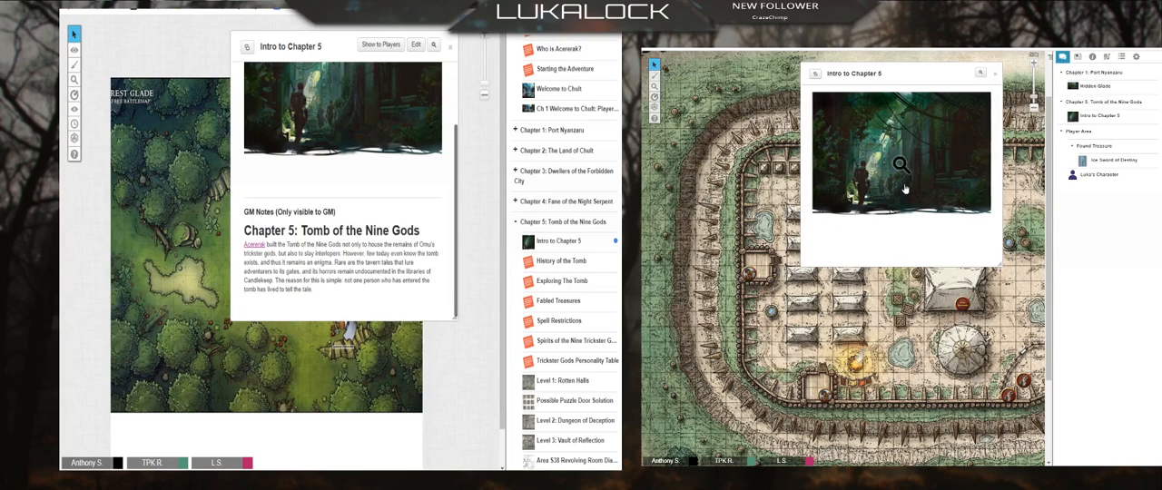
click(451, 50)
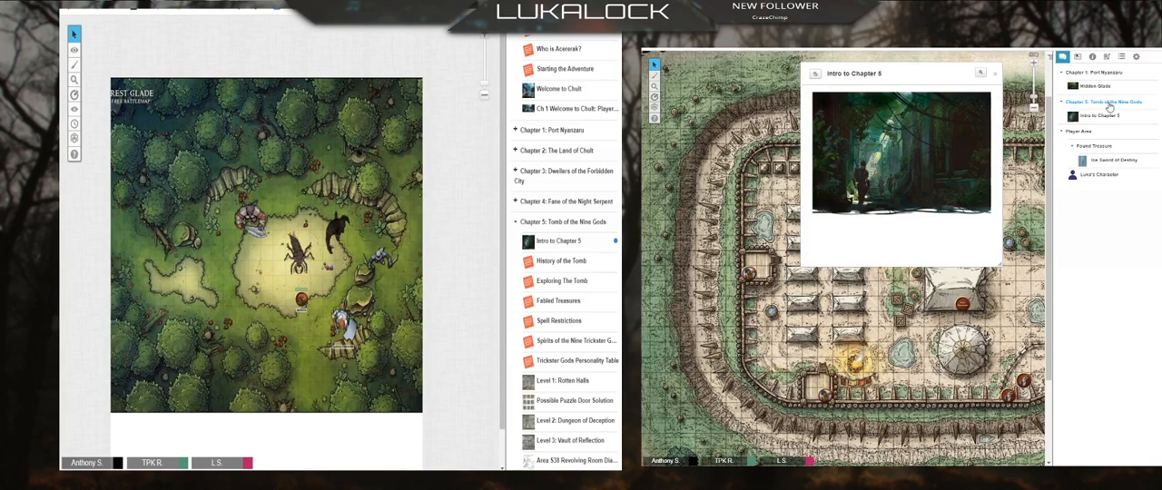
click(996, 72)
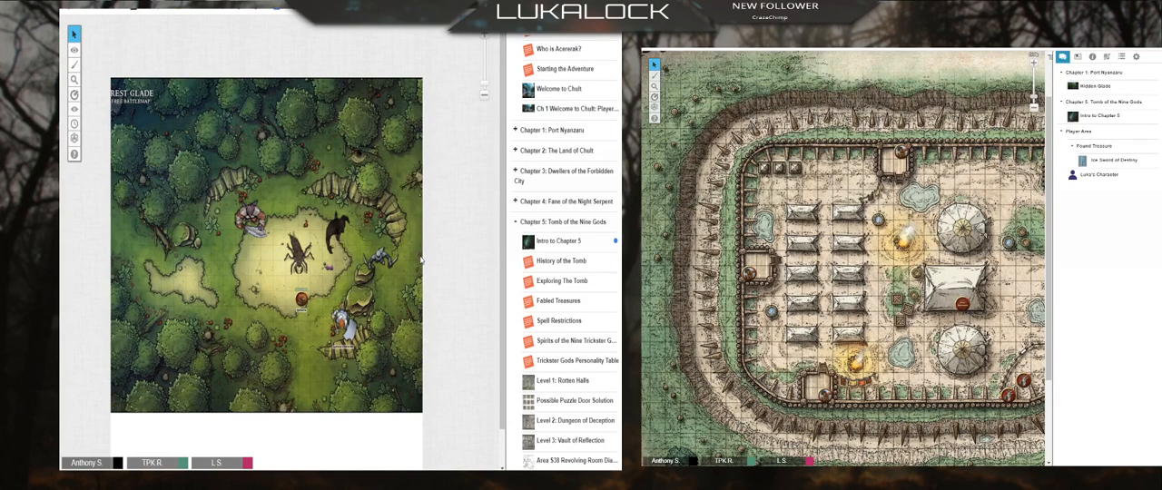
Step: Rename the Chapter 5: Tomb of the Nine Gods folder to Chapter 5 Super Chill Temple
right_click(556, 223)
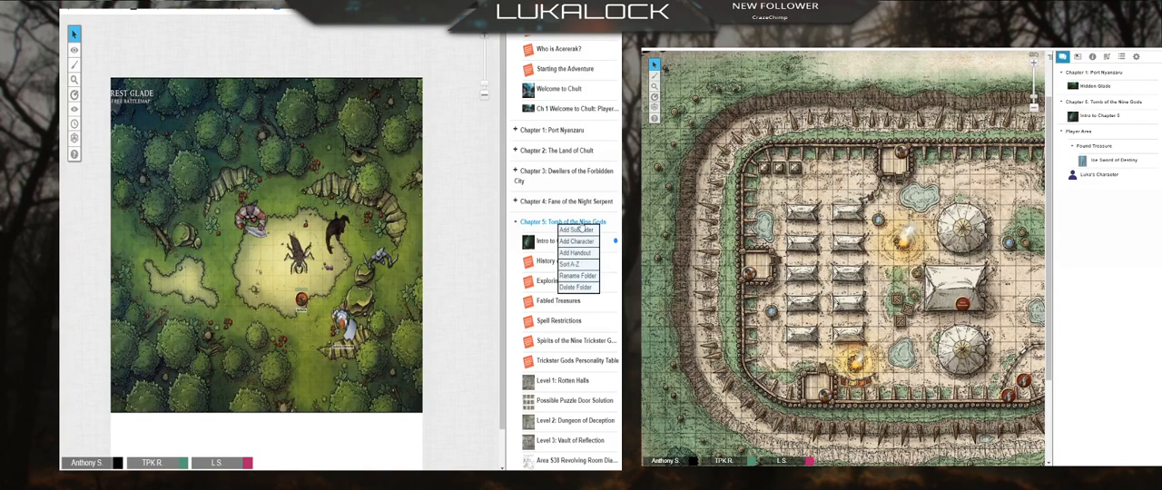
click(581, 276)
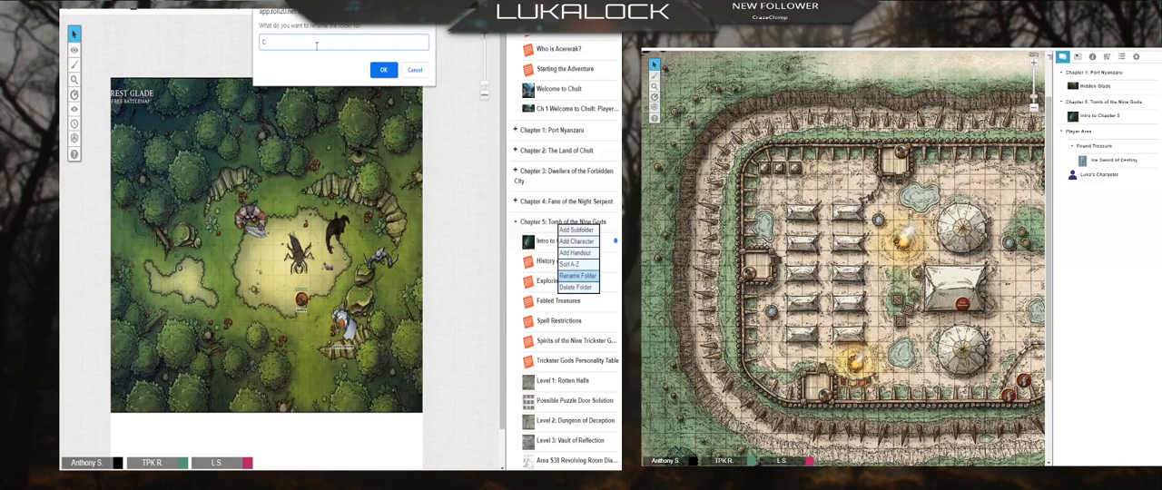
text(apter 5 Super Chill Temple)
click(383, 71)
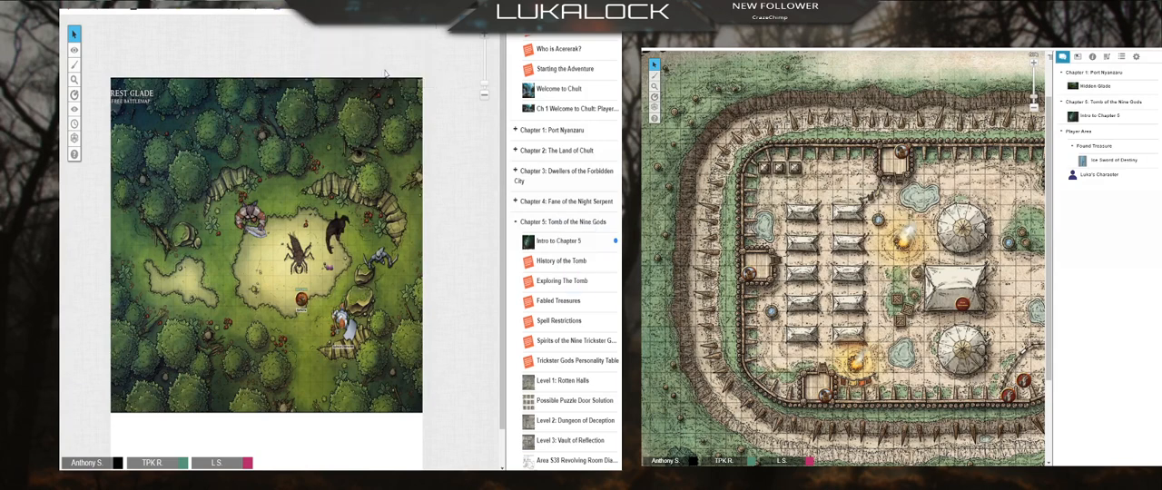
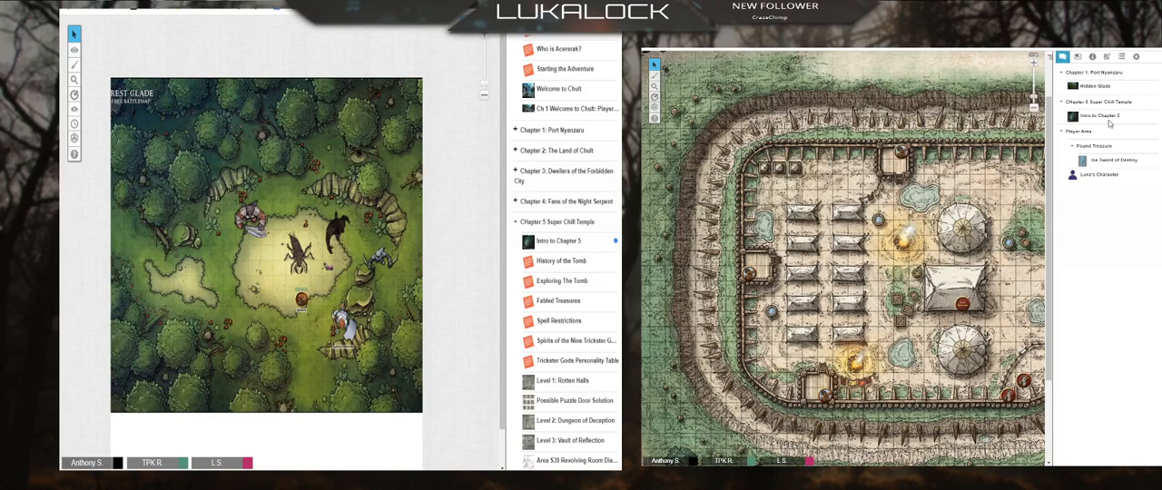
Step: Expand the Chapter 1: Port Nyanzaru folder, review its Hidden Glade handout with the GM notes, and close it
scroll(535, 229, up, 5)
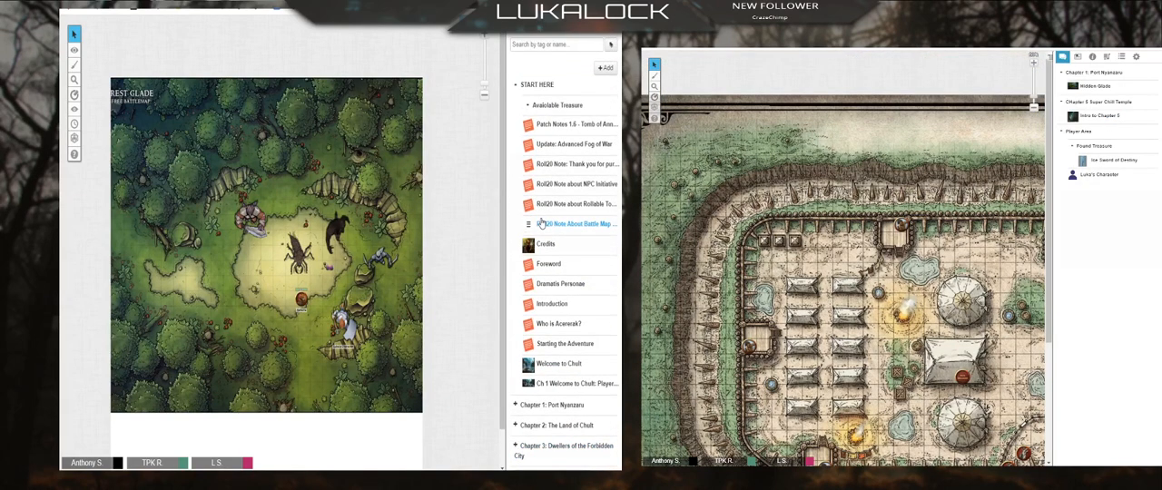
scroll(541, 224, down, 2)
click(516, 302)
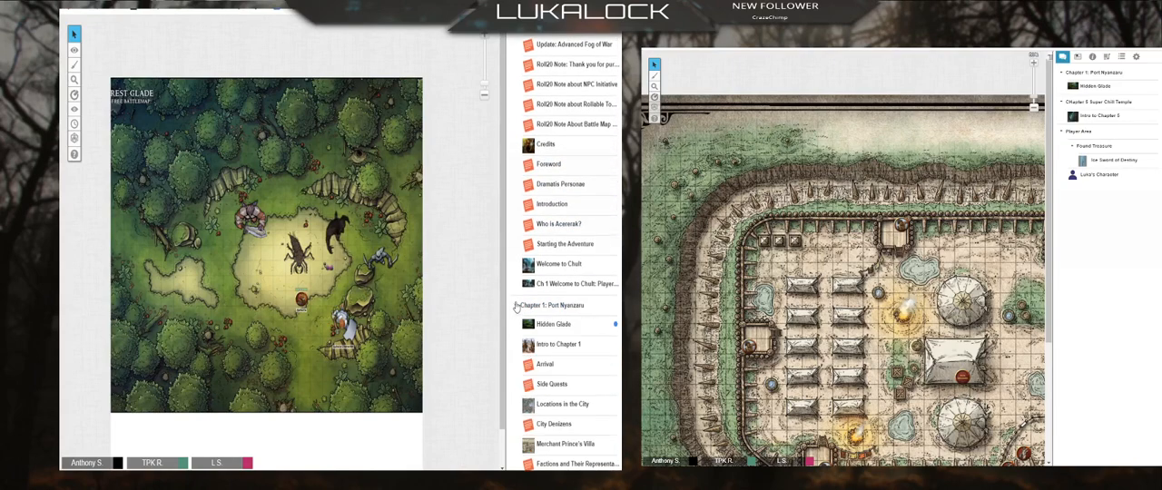
scroll(566, 283, down, 3)
click(553, 174)
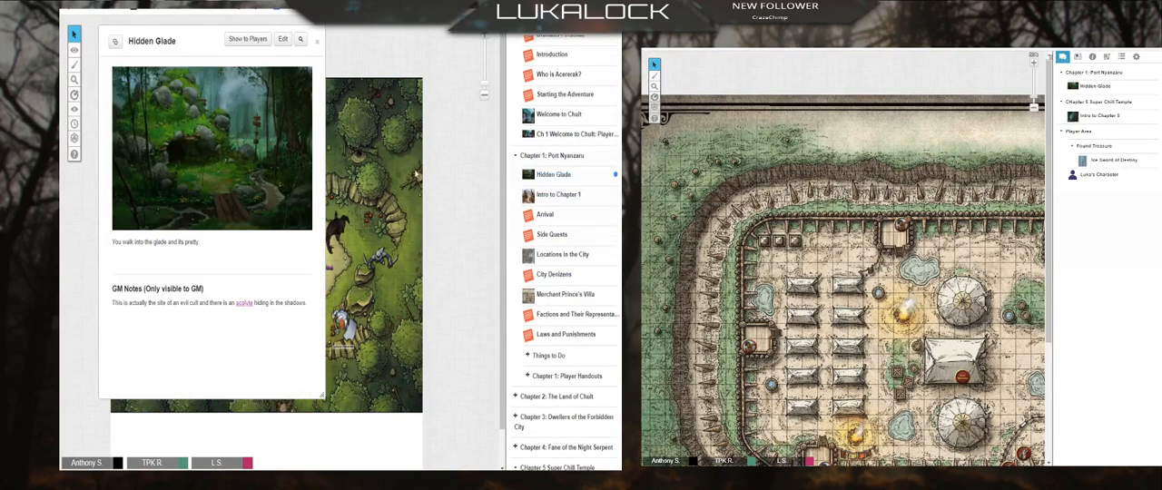
click(317, 46)
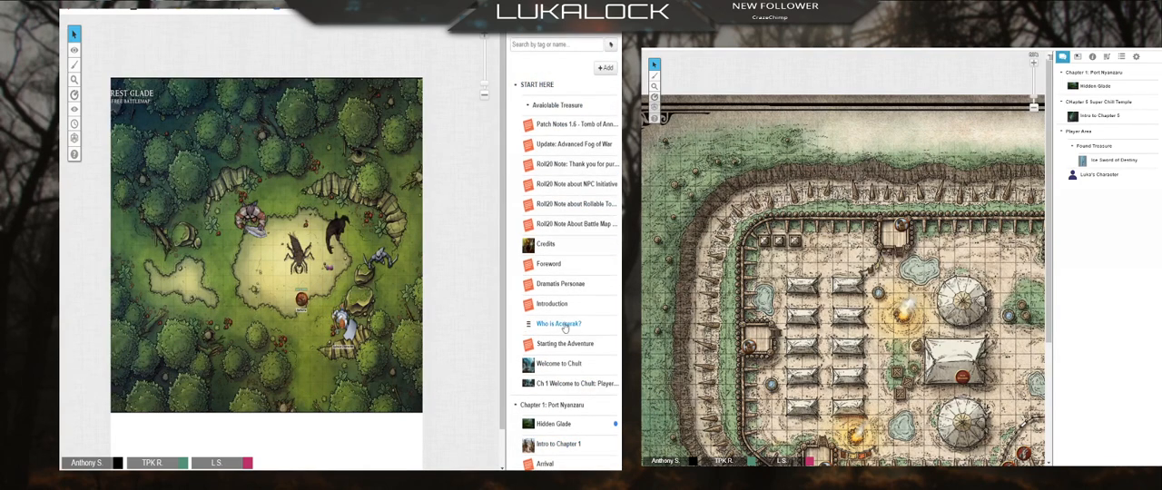
Step: Edit the Hidden Glade handout and draft "Outline 1" followed by "they are on a road" beneath its description
scroll(545, 327, down, 3)
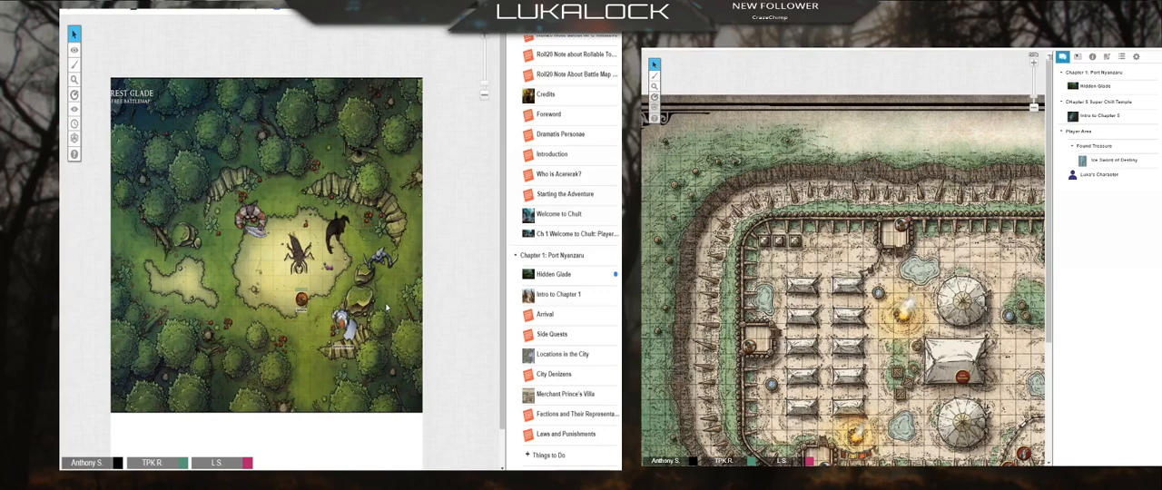
click(553, 275)
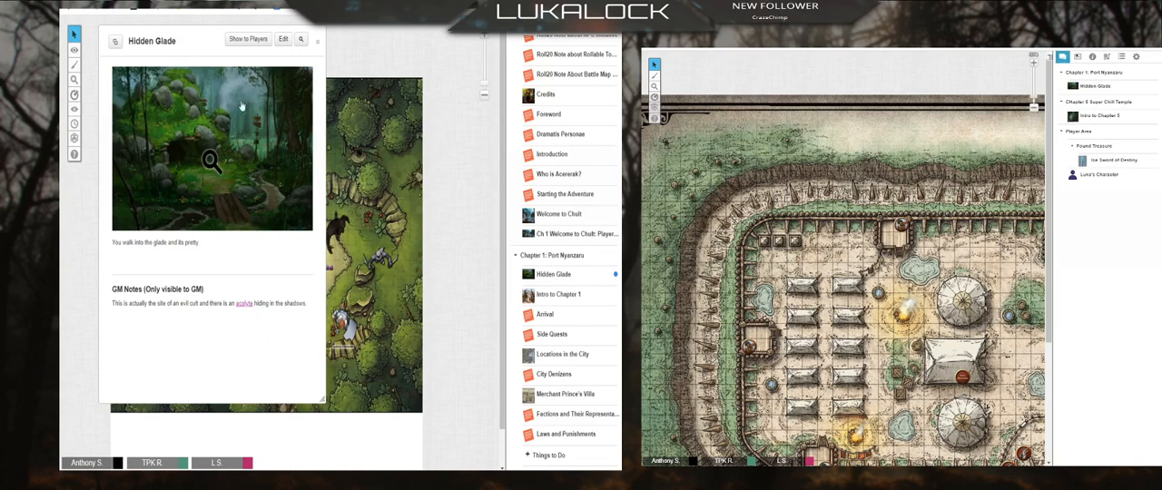
click(282, 39)
scroll(291, 277, down, 3)
scroll(292, 278, down, 1)
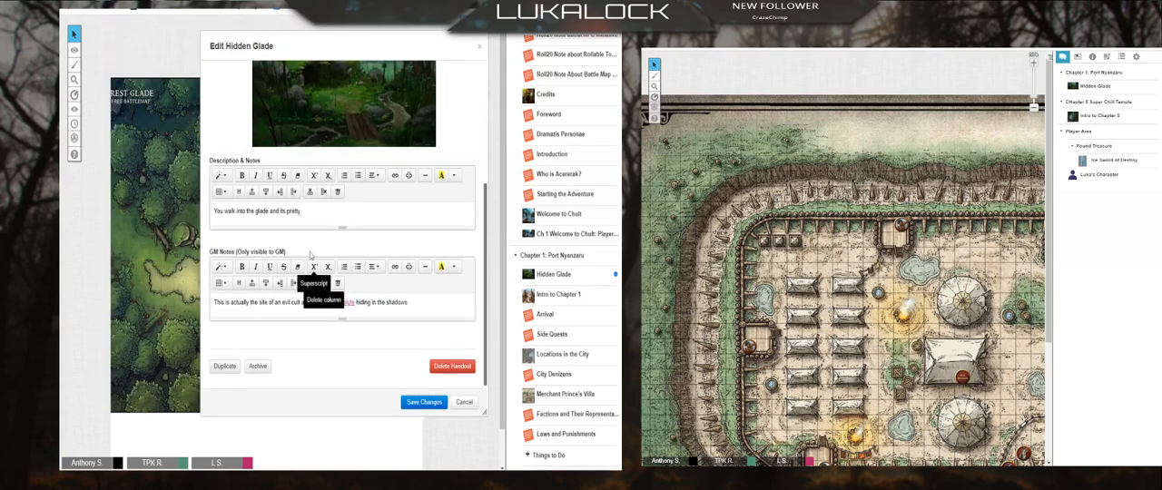
click(327, 217)
key(Return)
key(Return)
text(Outline)
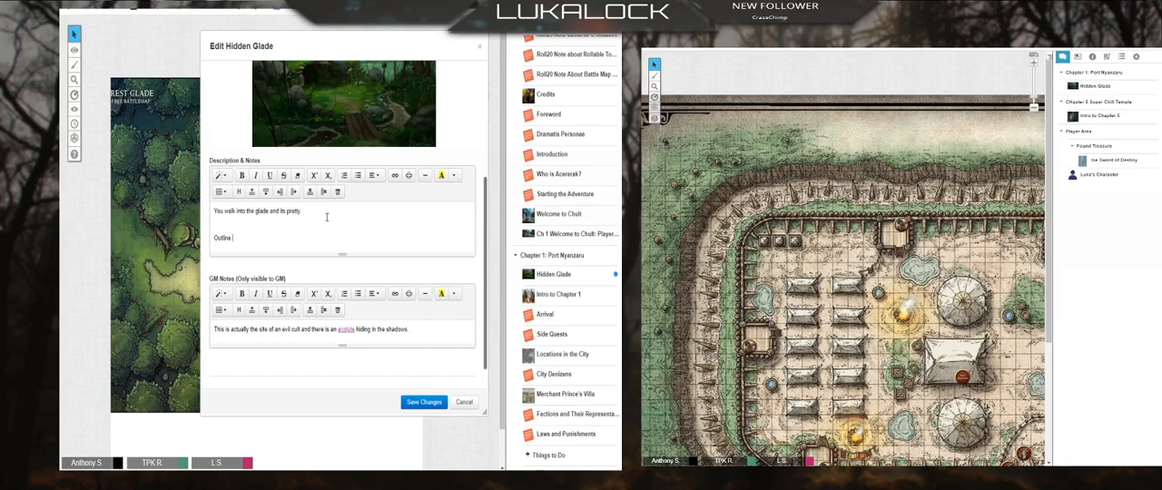
text( 1)
key(Return)
text(they ar)
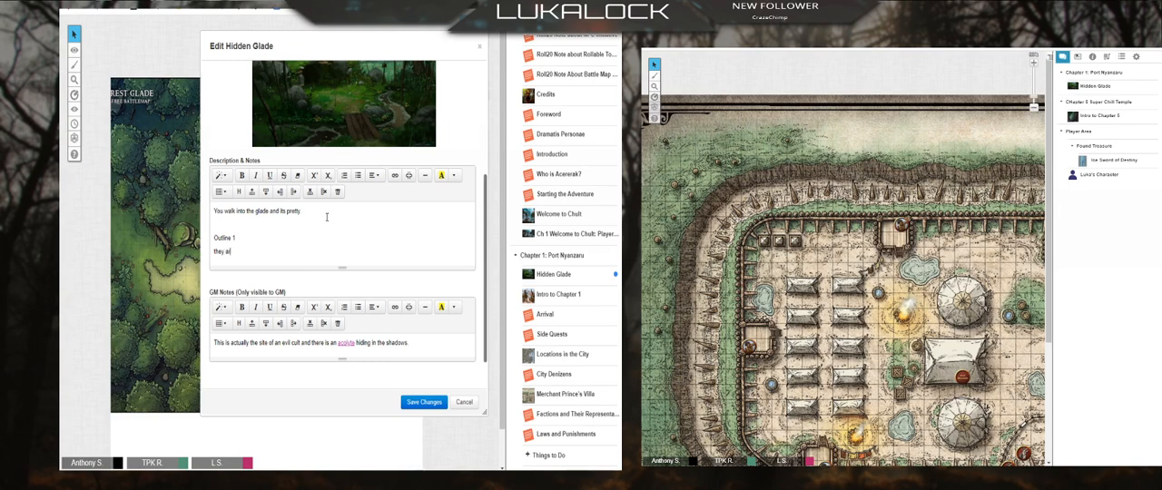
text(e on a road)
key(Return)
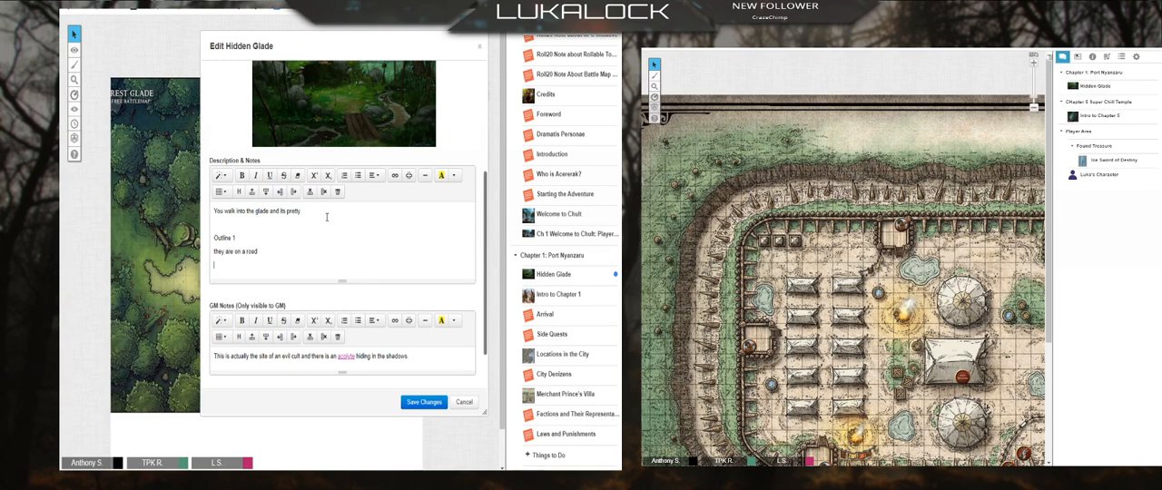
Step: Draft the line "they see a [sheep] running to them" in the description, discard the edits and close the Hidden Glade handout
text(they)
text( see a [sheep)
text( running)
text( to )
text(them)
text([)
click(255, 265)
text(])
click(303, 265)
key(Return)
key(Return)
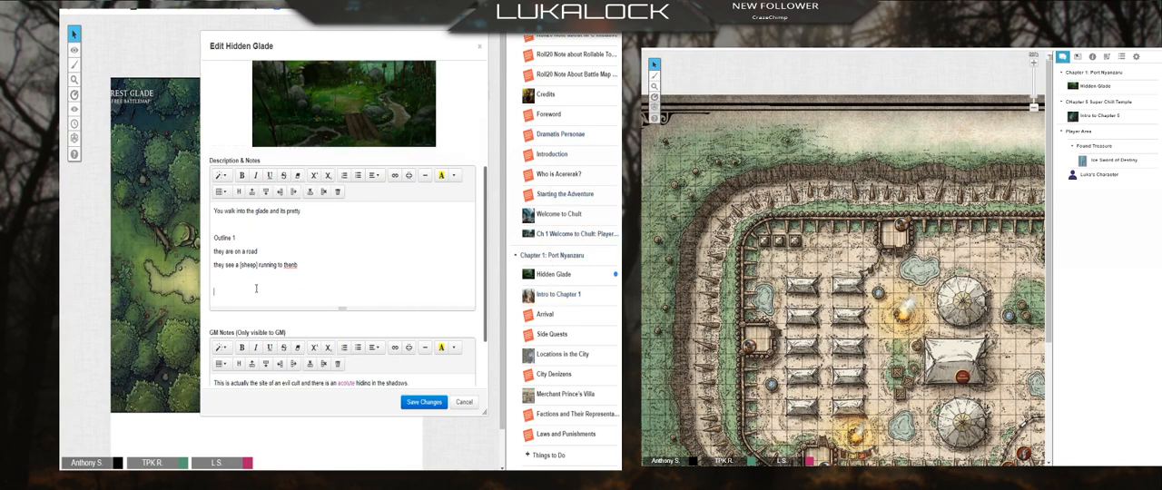
click(465, 402)
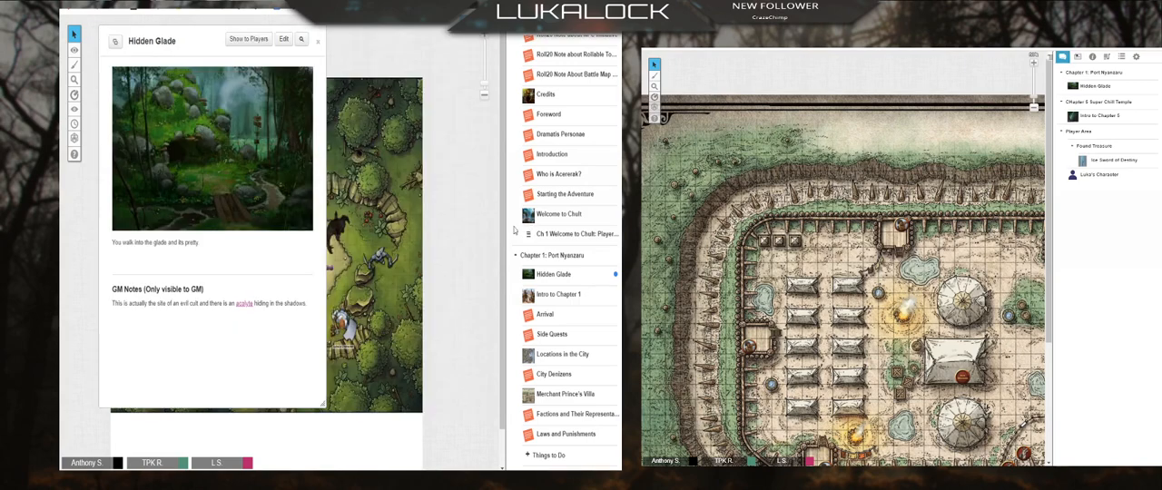
click(318, 40)
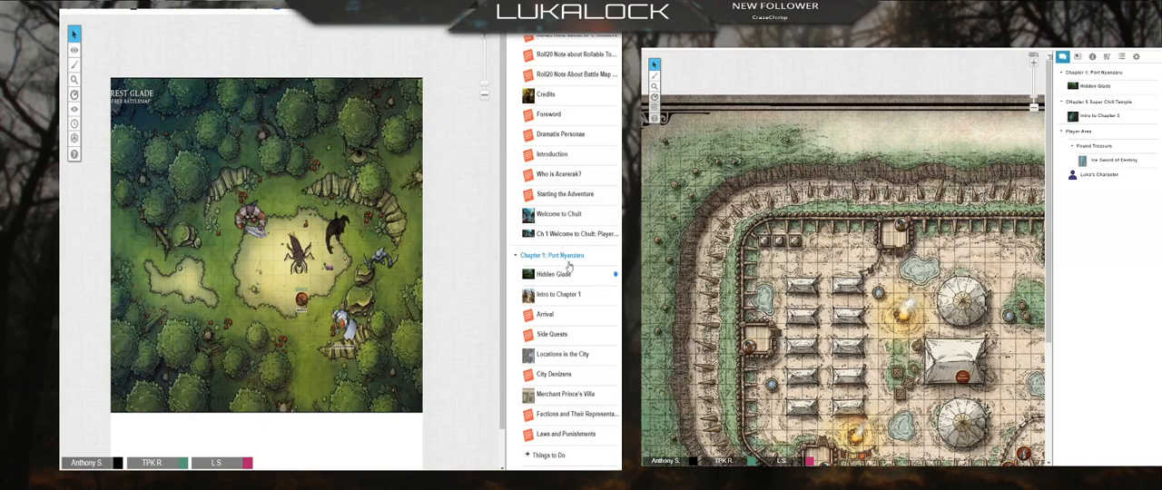
Step: Add a new handout to the START HERE folder
scroll(559, 262, up, 3)
click(533, 84)
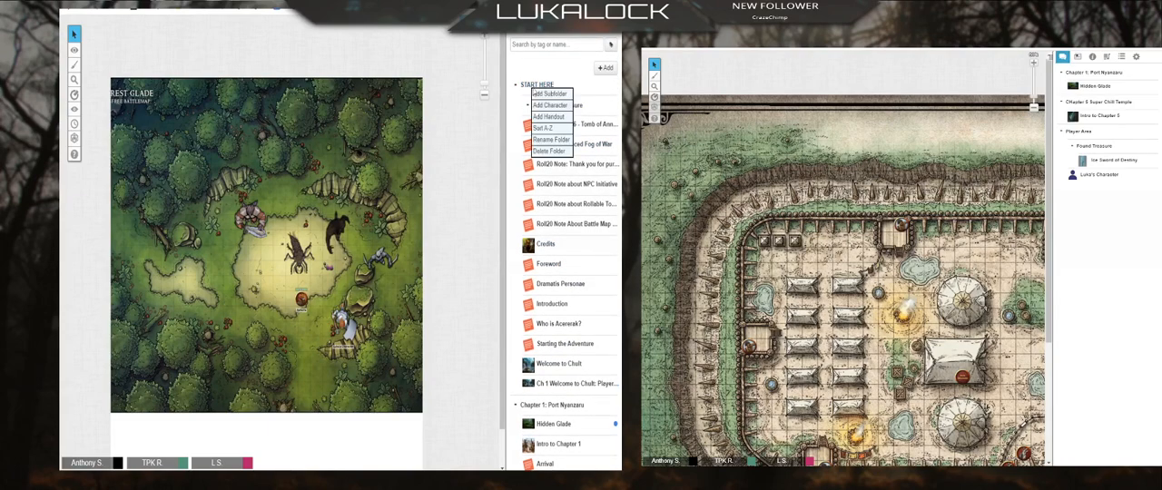
click(562, 122)
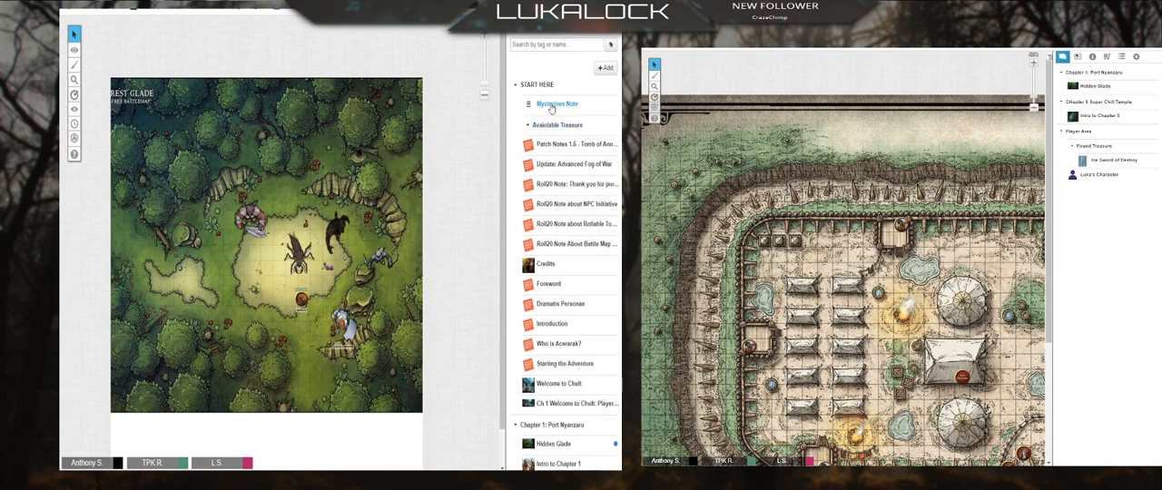
Step: Open the new handout in START HERE for editing and enter "they arrive at the port" in its GM notes
click(552, 108)
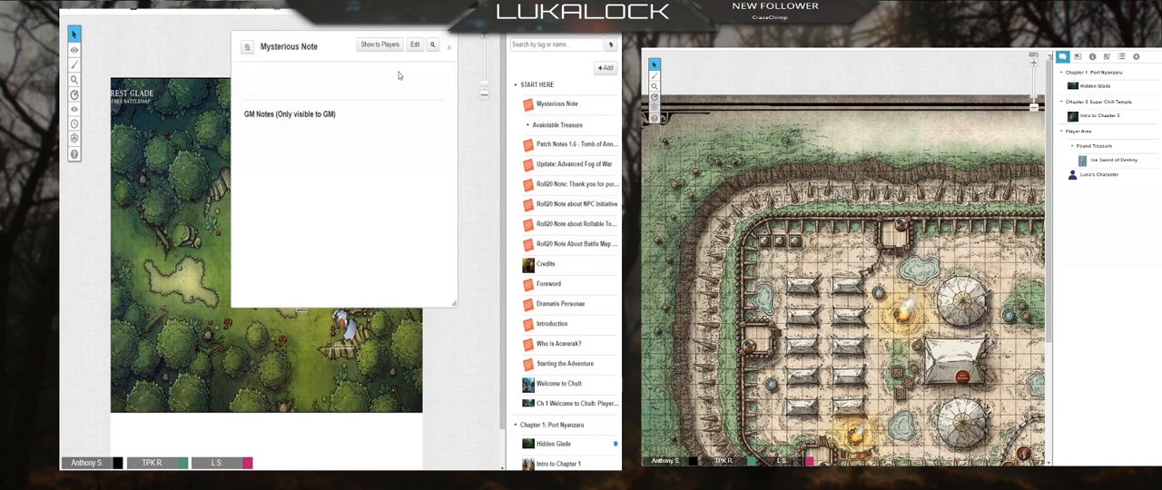
click(415, 45)
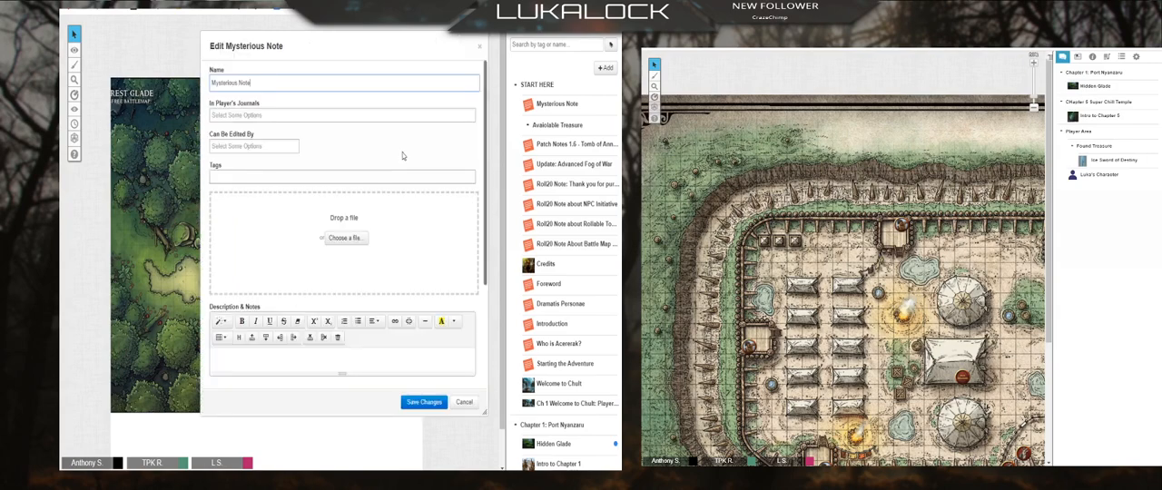
click(279, 367)
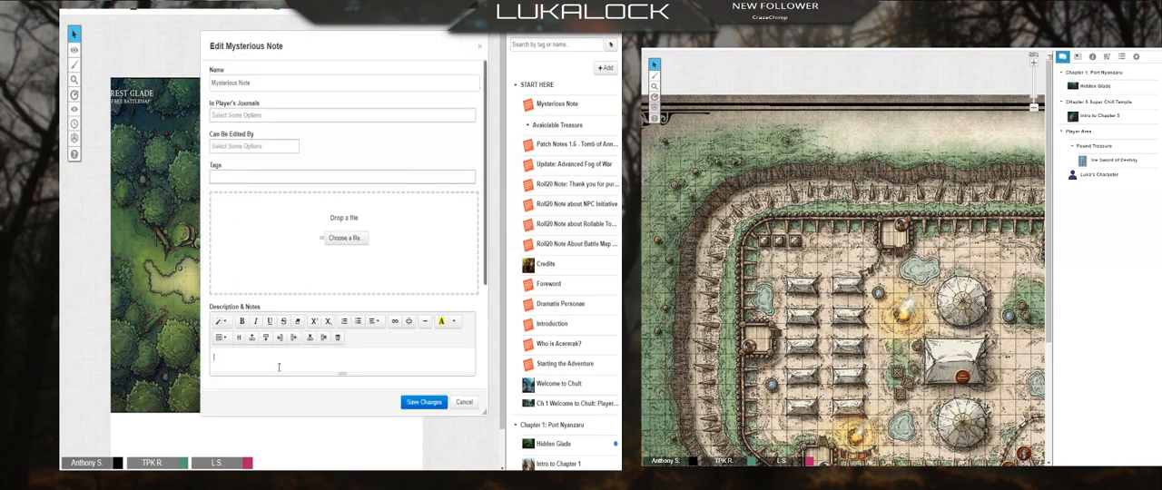
scroll(279, 367, down, 3)
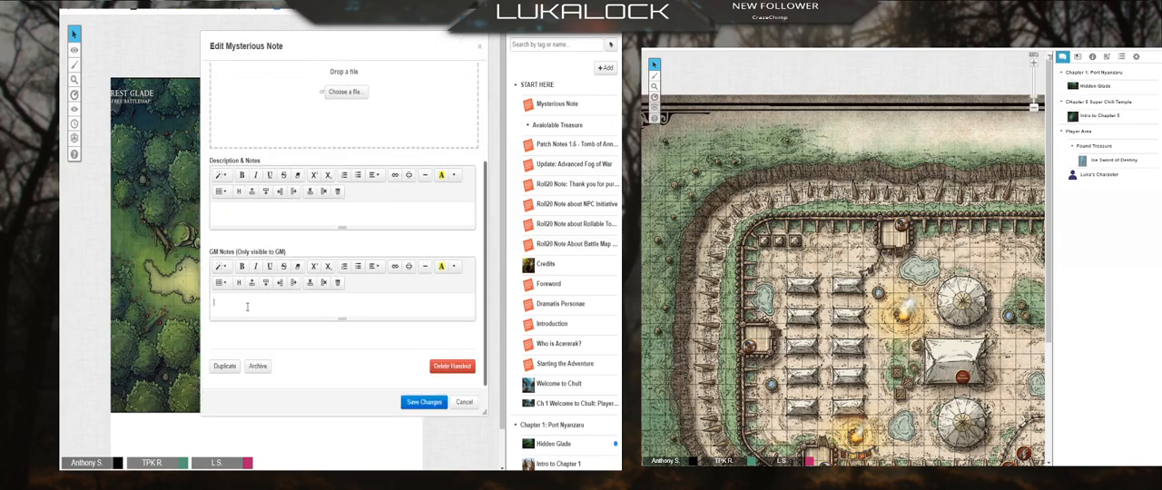
click(247, 307)
text(they arrive at the port)
Step: Collapse the START HERE folder and look through the Intro to Chapter 1 and Arrival handouts, closing each one
click(516, 84)
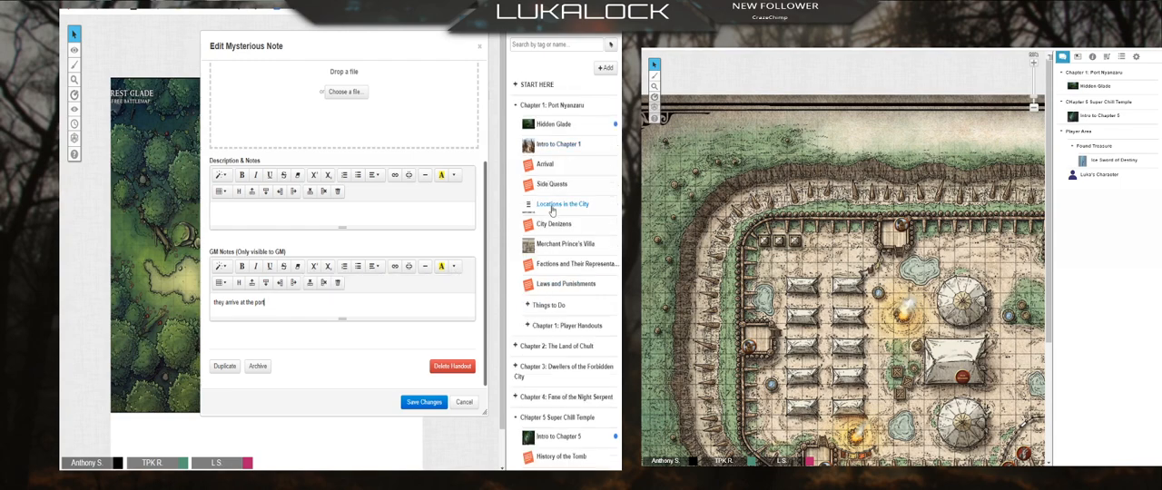
click(545, 145)
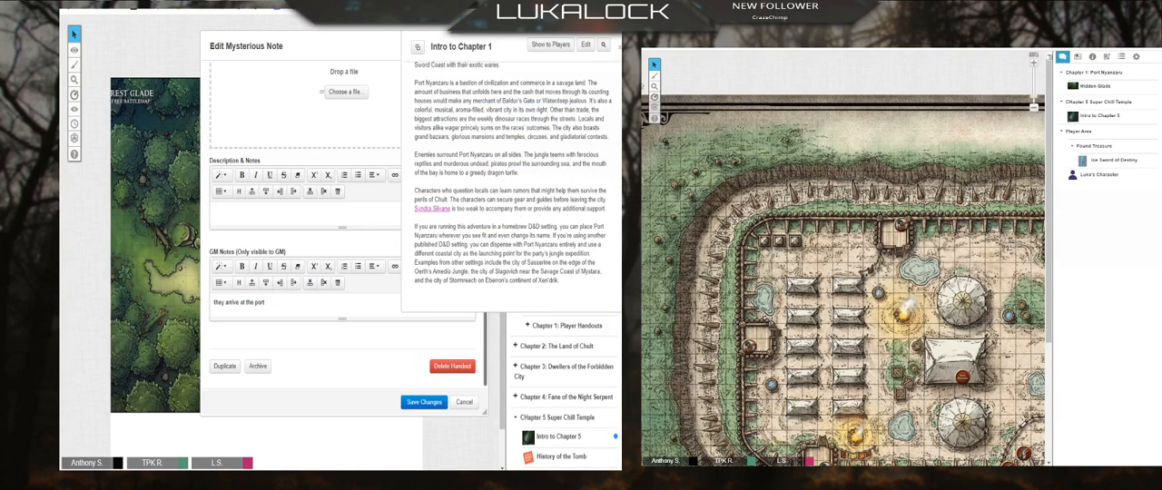
click(618, 46)
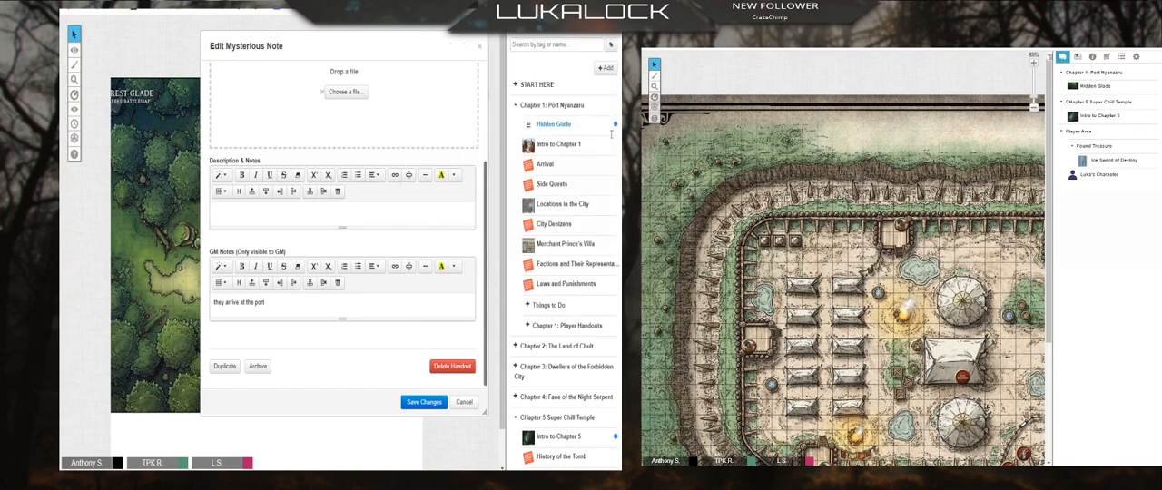
click(544, 165)
scroll(382, 199, down, 5)
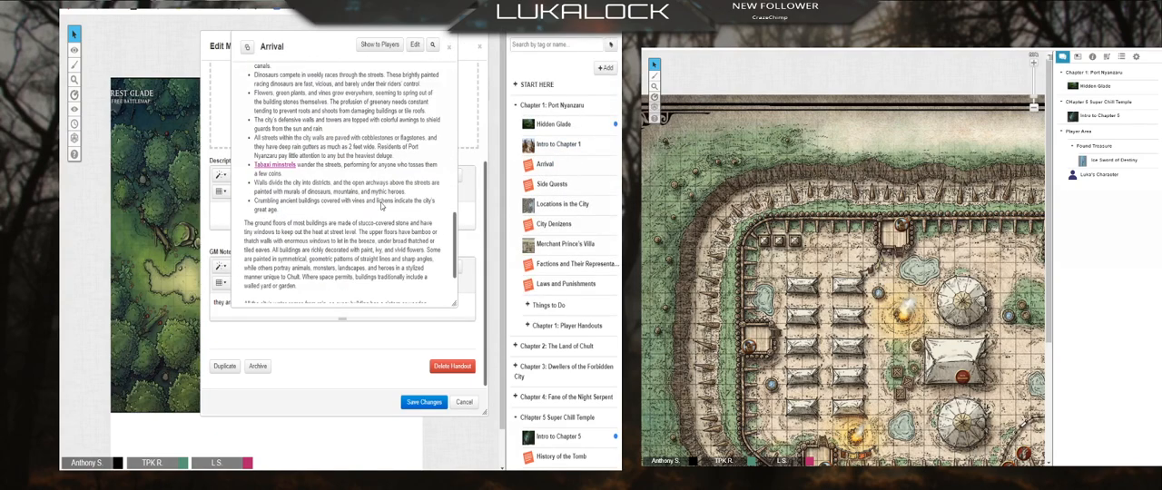
scroll(383, 202, up, 5)
click(448, 45)
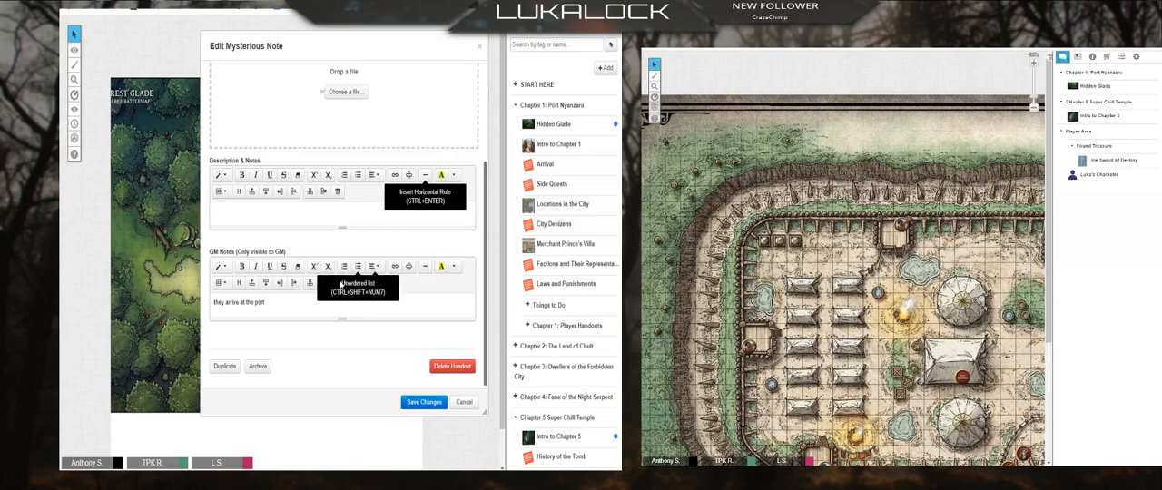
Step: Append "[arrival]" to the port line in the GM notes and check the content of the Arrival handout
click(284, 306)
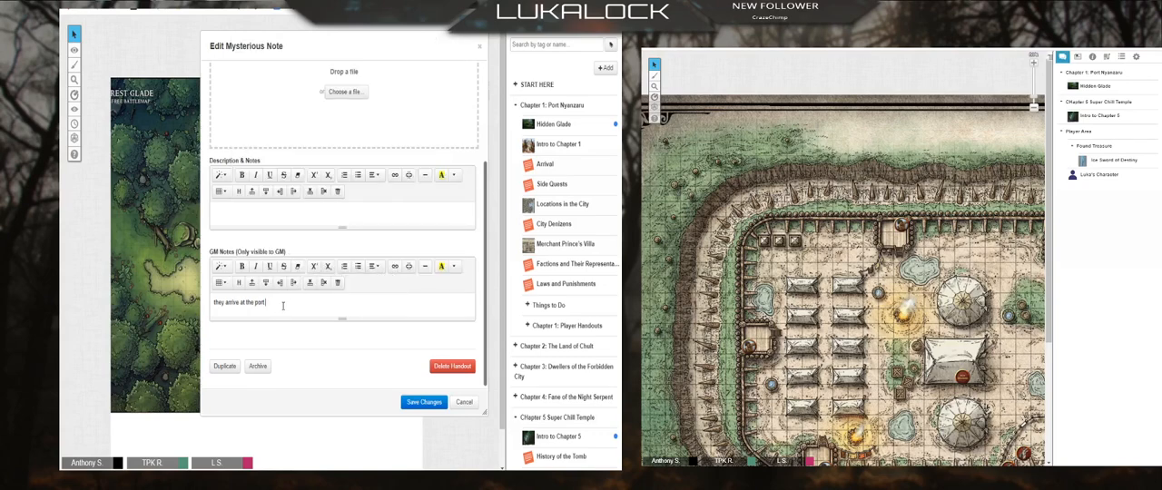
text((an)
text(rival])
key(Return)
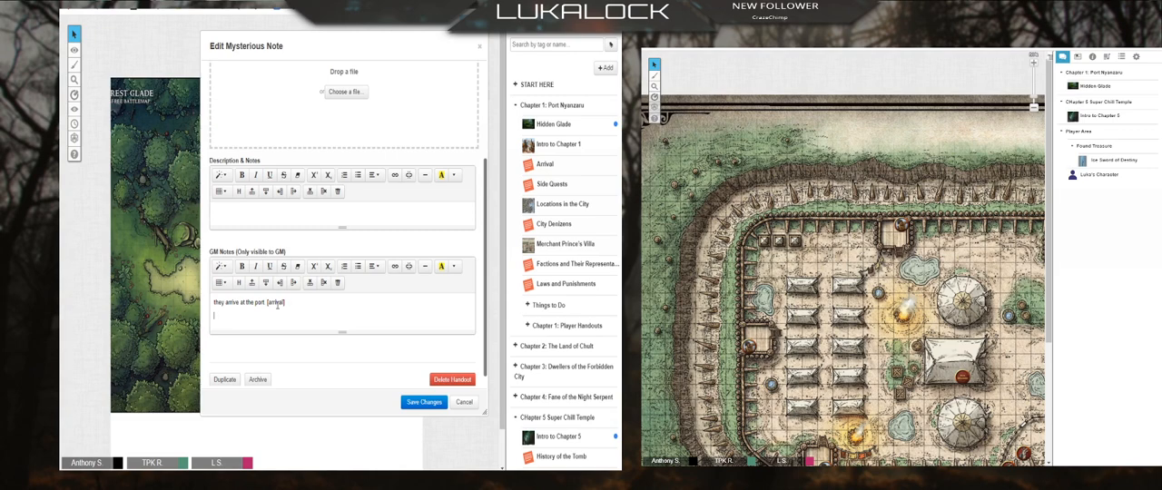
click(543, 164)
scroll(312, 224, down, 10)
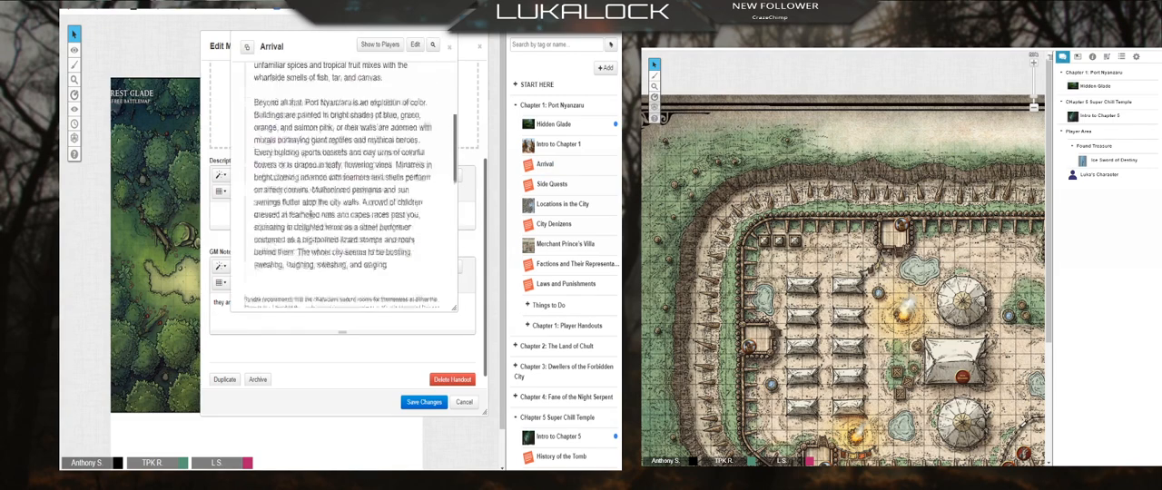
scroll(312, 224, up, 5)
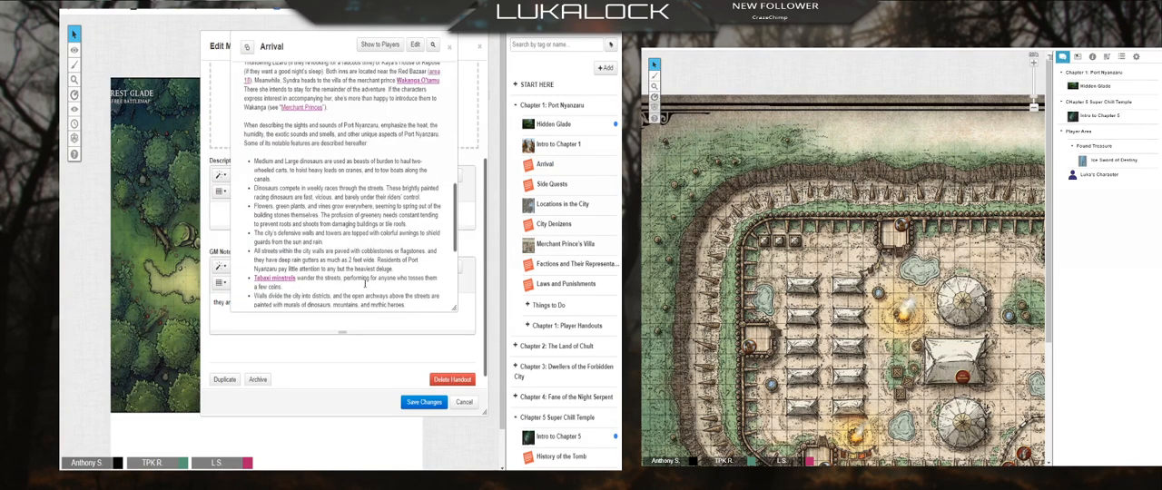
click(449, 46)
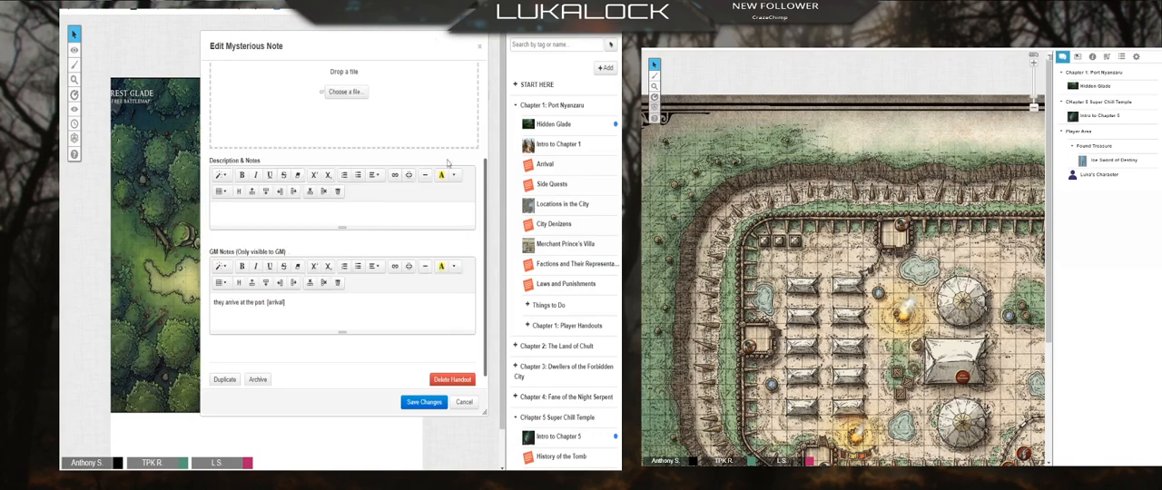
Step: Add a second GM notes line reading "then [locations in the city]"
key(Return)
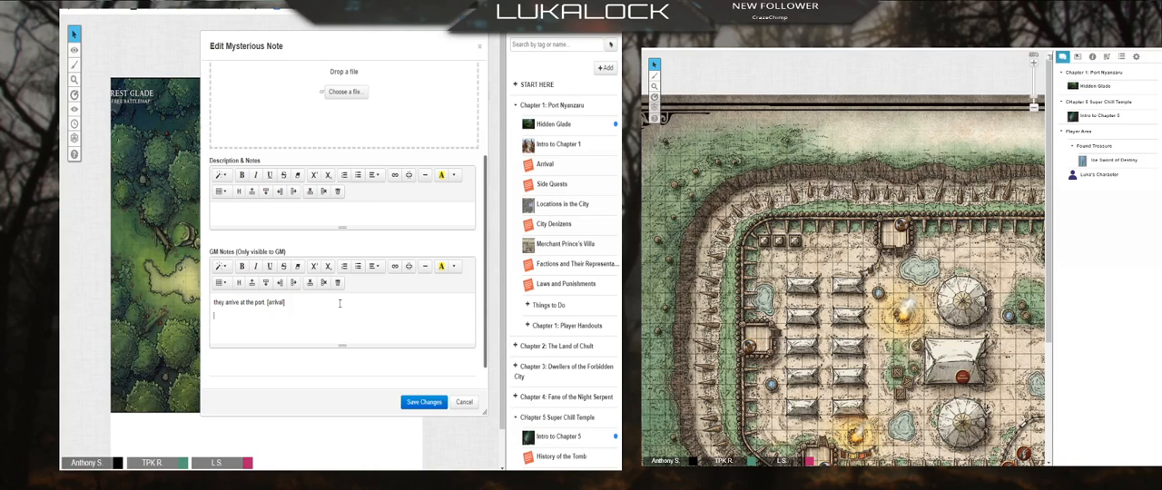
text(then)
text([locations in the city)
Step: Expand the Things to Do and Chapter 1: Player Handouts subfolders in the journal
click(540, 305)
scroll(557, 290, down, 3)
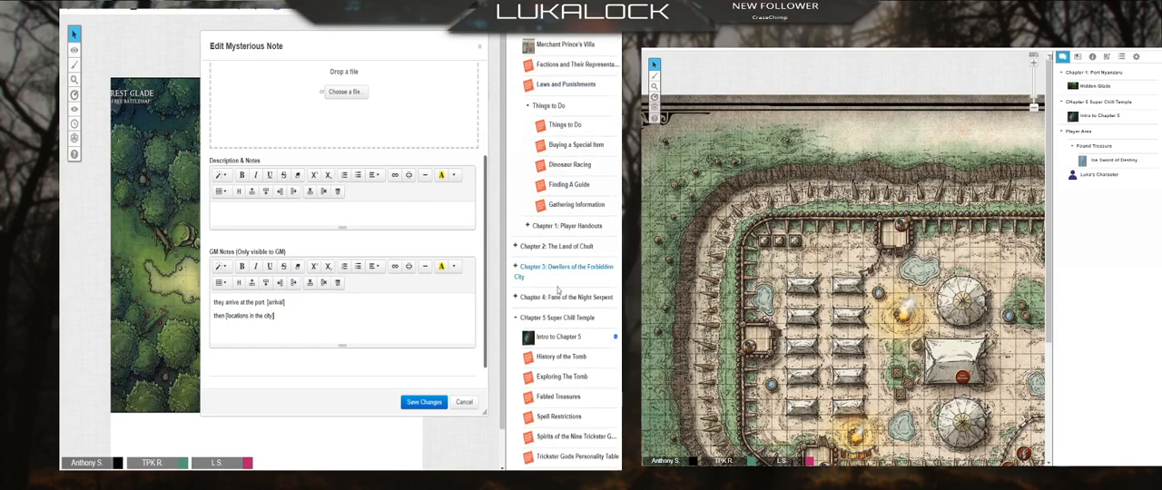
click(529, 225)
scroll(535, 263, down, 2)
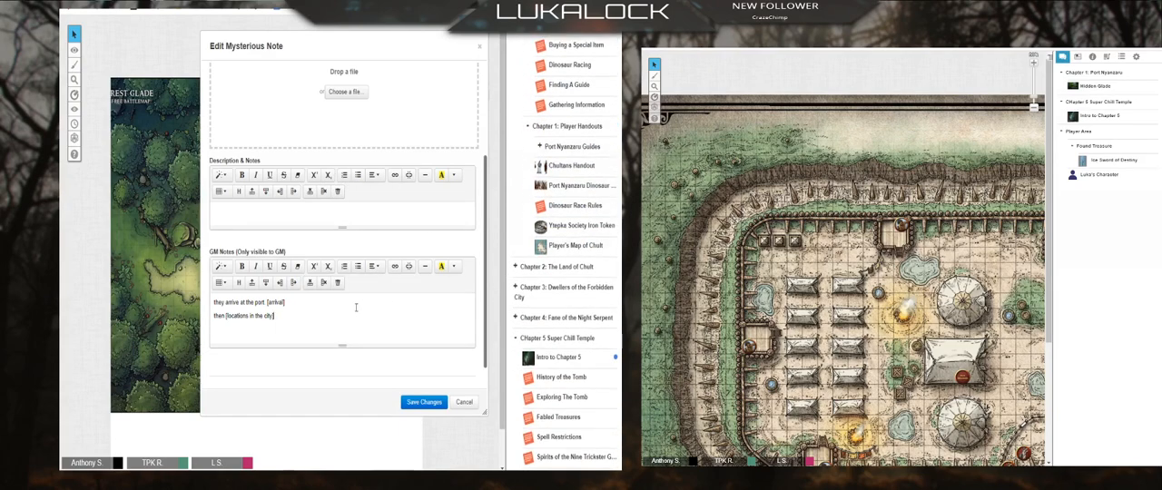
Step: Add the GM notes line "if they want to know more about [chultans]" and save the handout
key(Return)
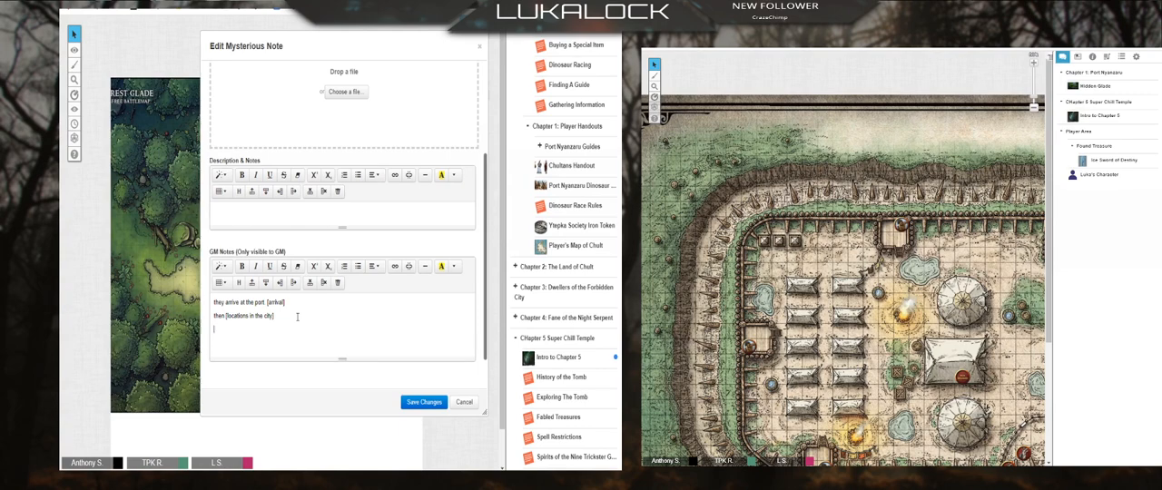
text(if they want to know more about [chultans])
key(Return)
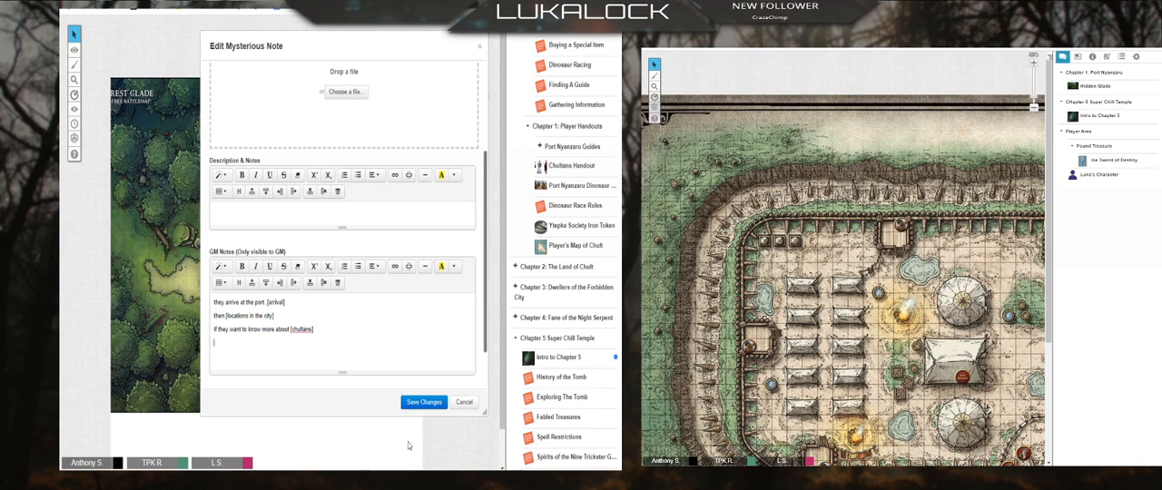
click(424, 402)
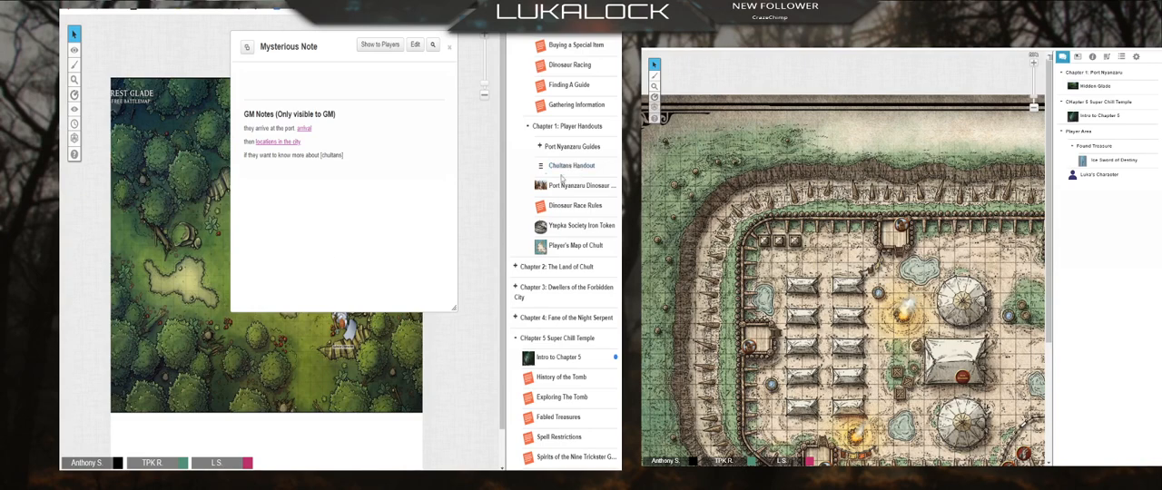
Step: Change the bracketed link in the third GM notes line to "[chultans handout]" and save the handout
click(416, 44)
scroll(337, 300, down, 5)
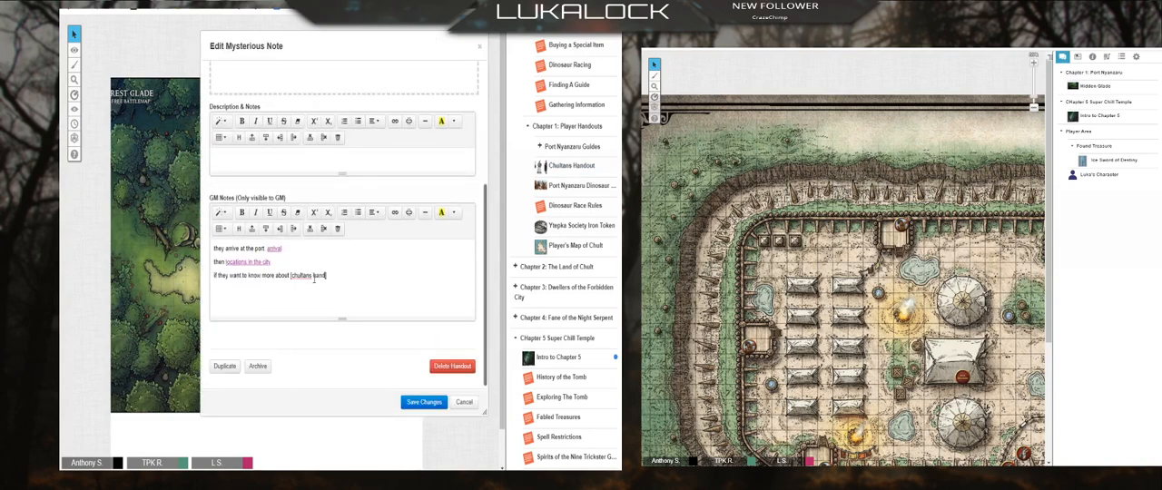
click(424, 402)
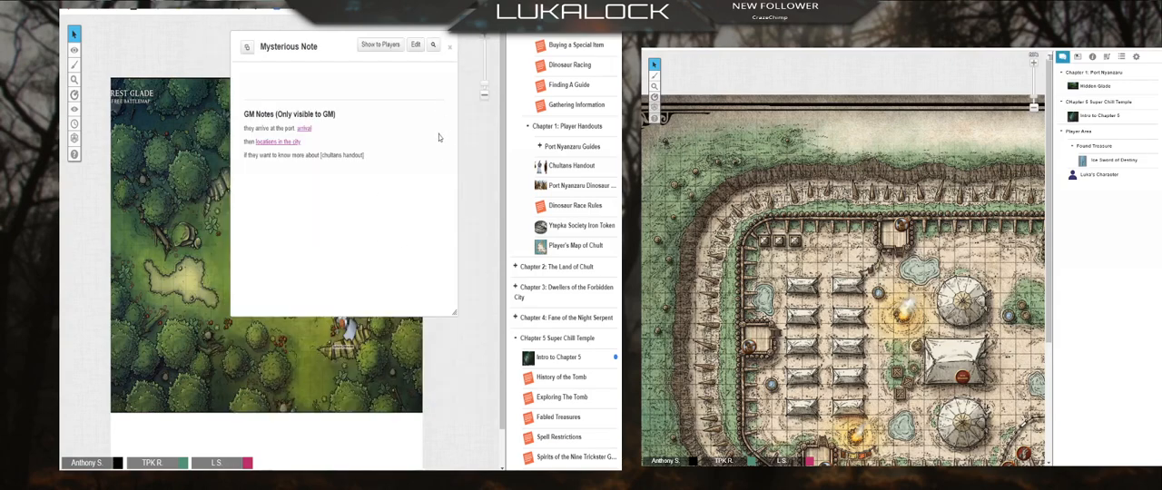
Step: Try re-entering the bracketed link "[chultans handout]" in the third GM notes line and save the handout
click(419, 44)
scroll(397, 227, down, 5)
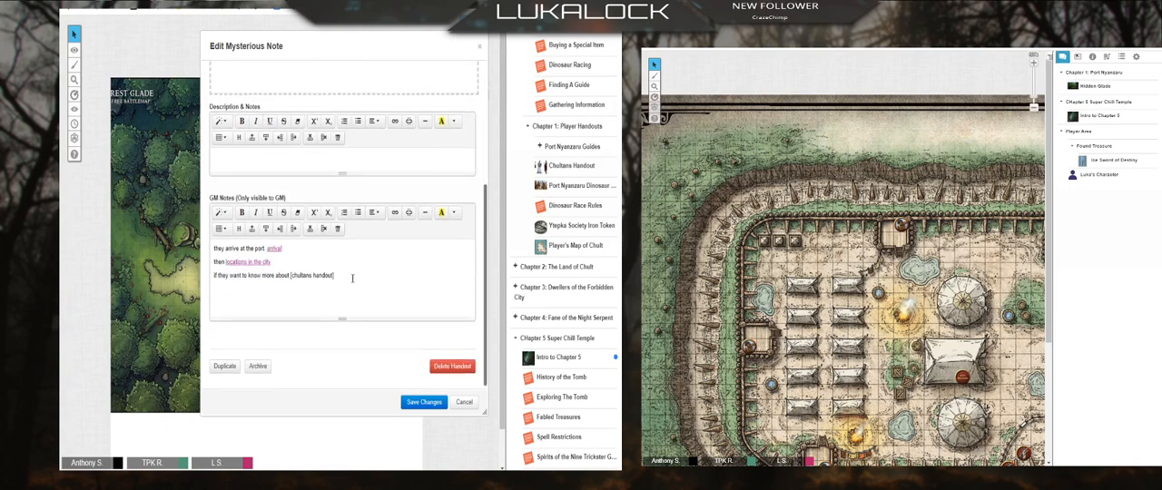
drag(333, 275, 289, 279)
key(BackSpace)
text([chultans handout])
click(423, 402)
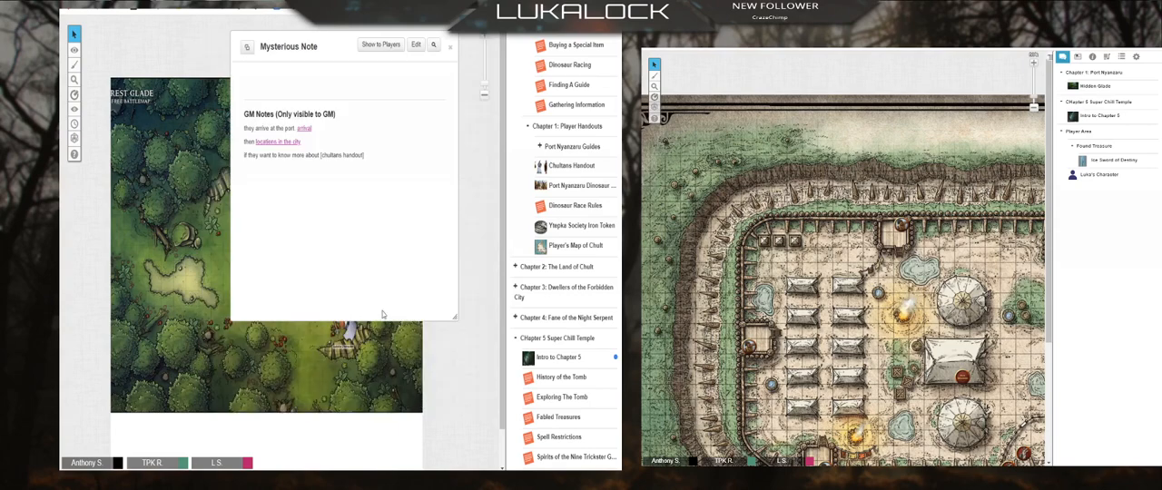
Step: Delete the GM notes line about the chultans handout from Mysterious Note and save the handout
click(416, 45)
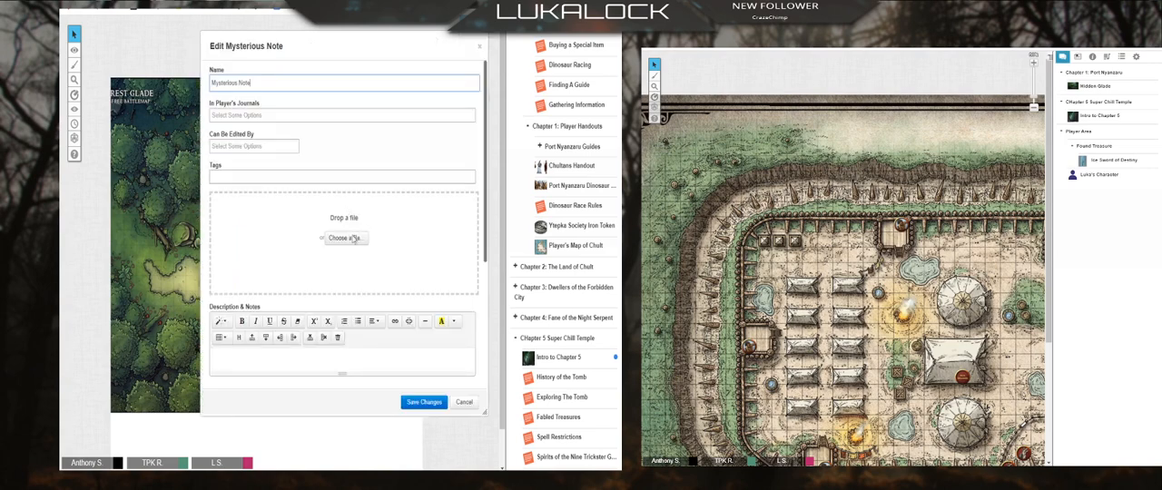
scroll(346, 282, down, 5)
drag(346, 282, 90, 280)
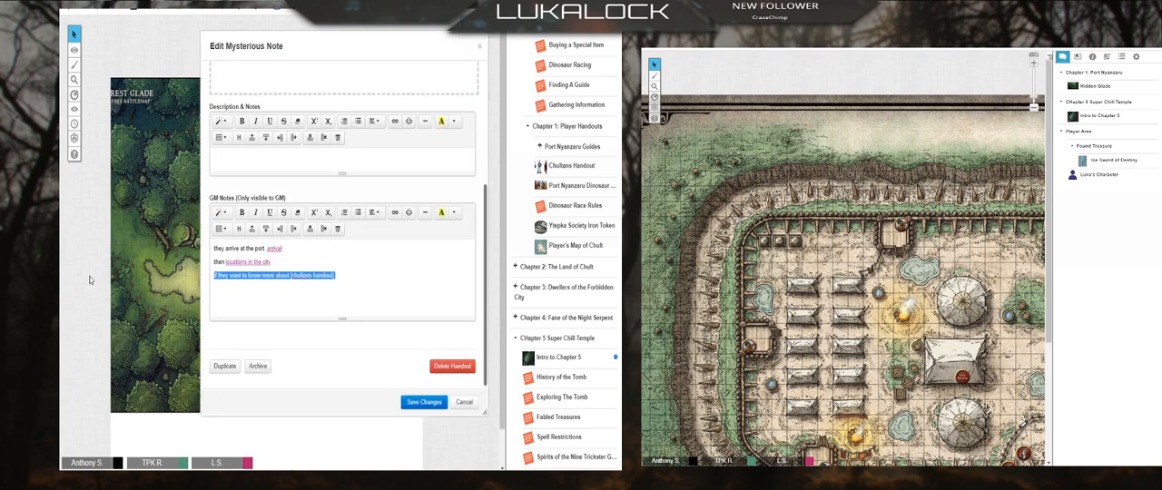
key(BackSpace)
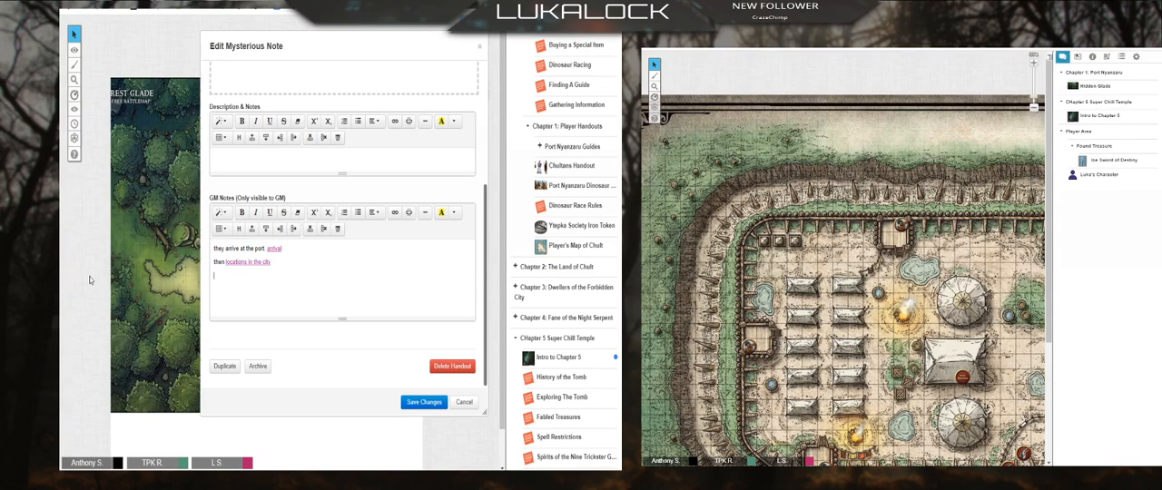
key(BackSpace)
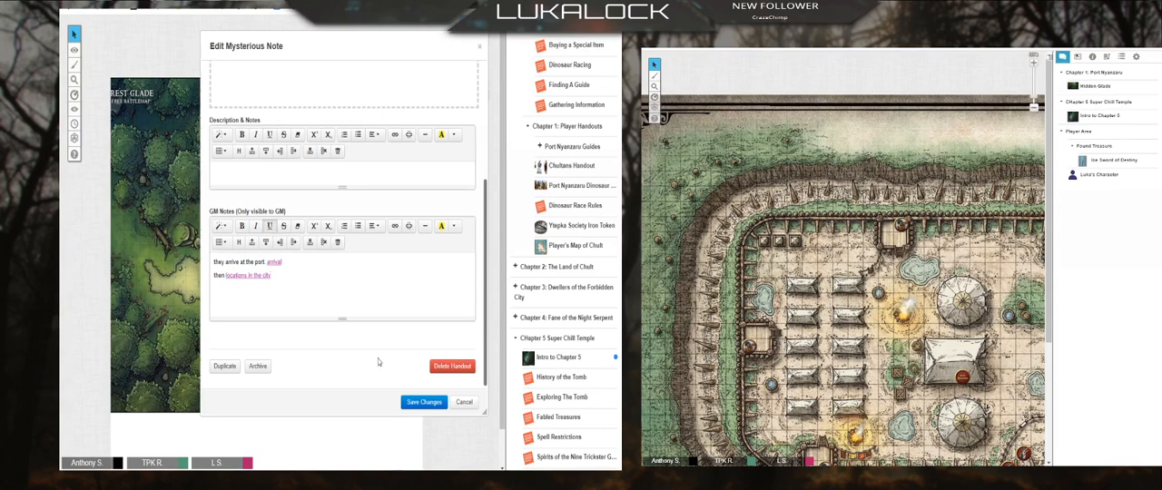
click(426, 403)
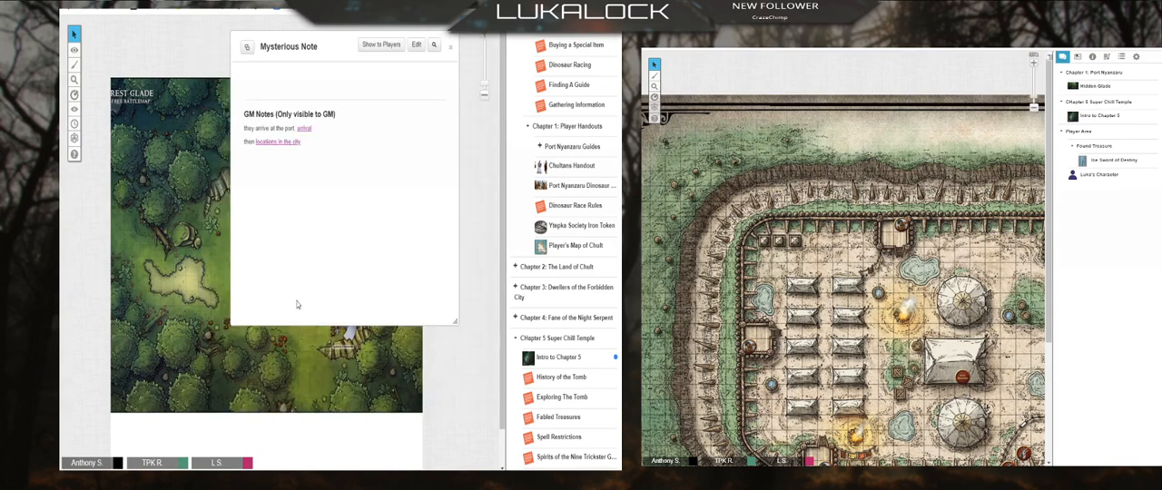
Step: Add an empty line below the locations in the city line of the GM notes and save the handout
click(418, 44)
scroll(349, 274, down, 5)
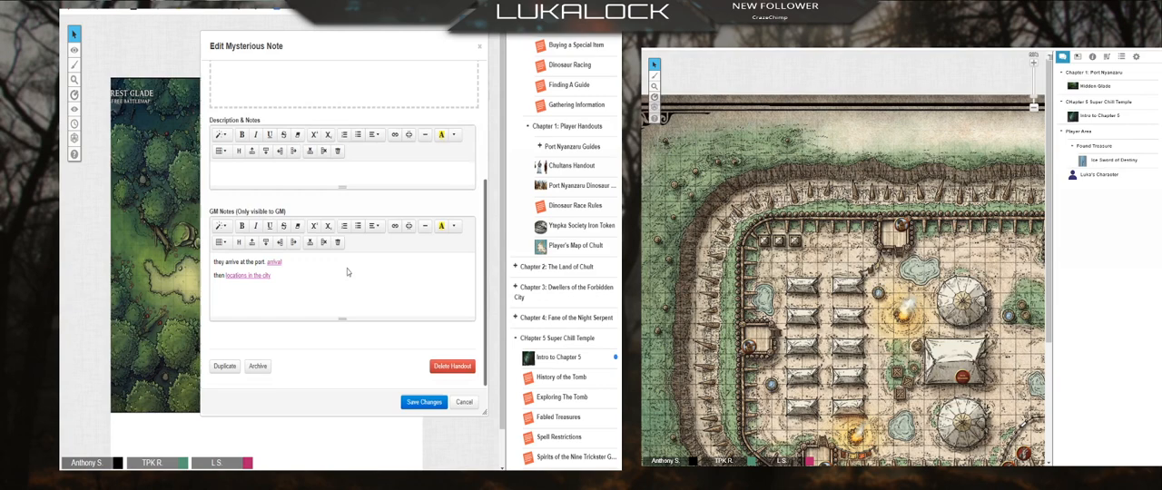
click(275, 275)
key(Return)
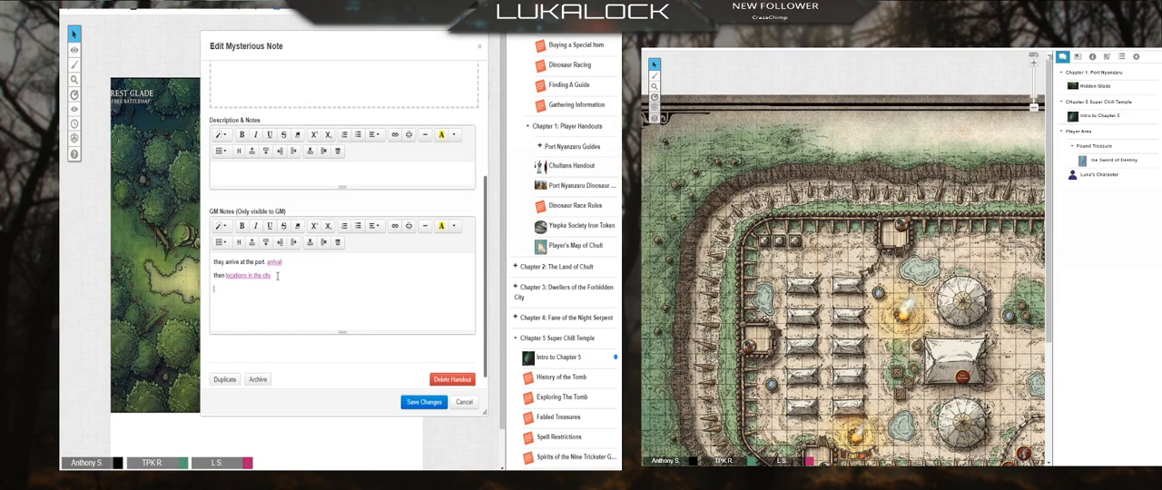
click(423, 403)
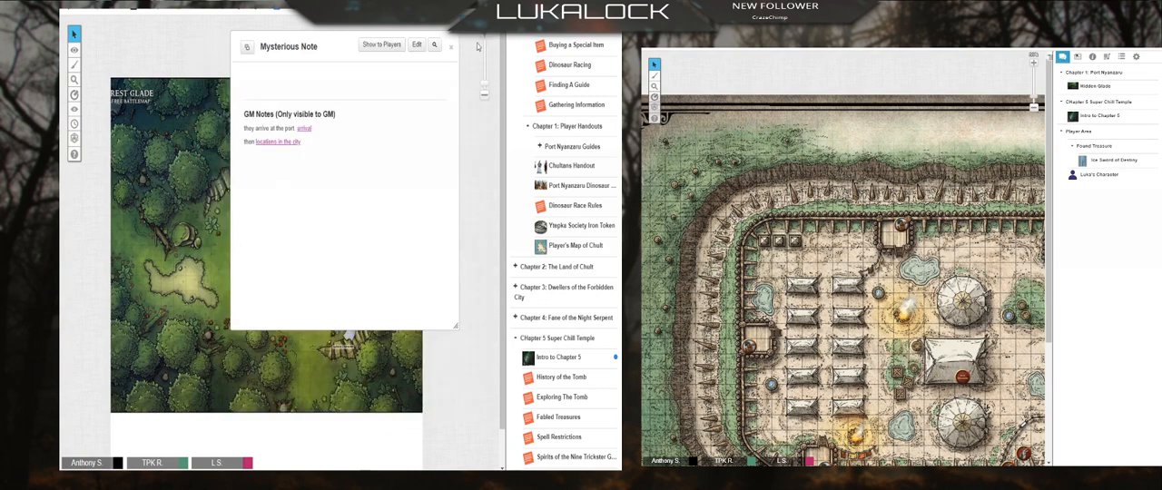
Step: Rename the Mysterious Note handout as "session 1 outline" and save it
click(417, 45)
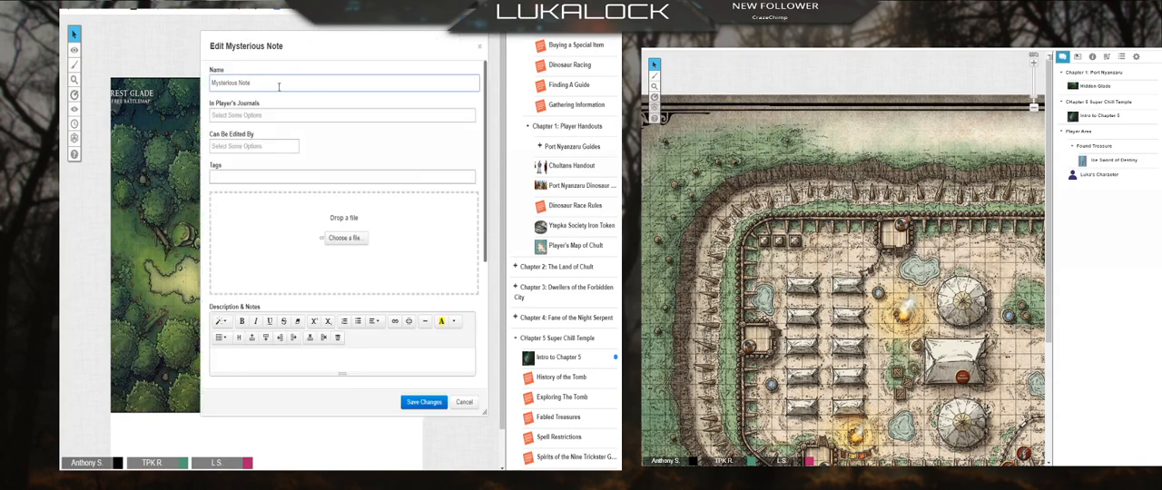
triple_click(279, 85)
text(session 1 su)
click(424, 402)
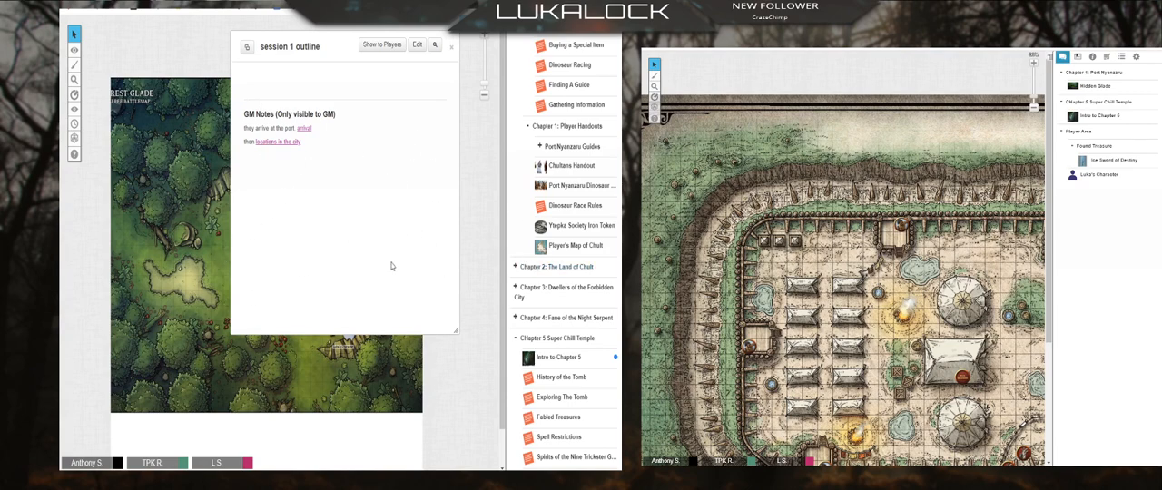
Step: Follow the arrival link in the outline, read through the Arrival handout and close it
click(305, 128)
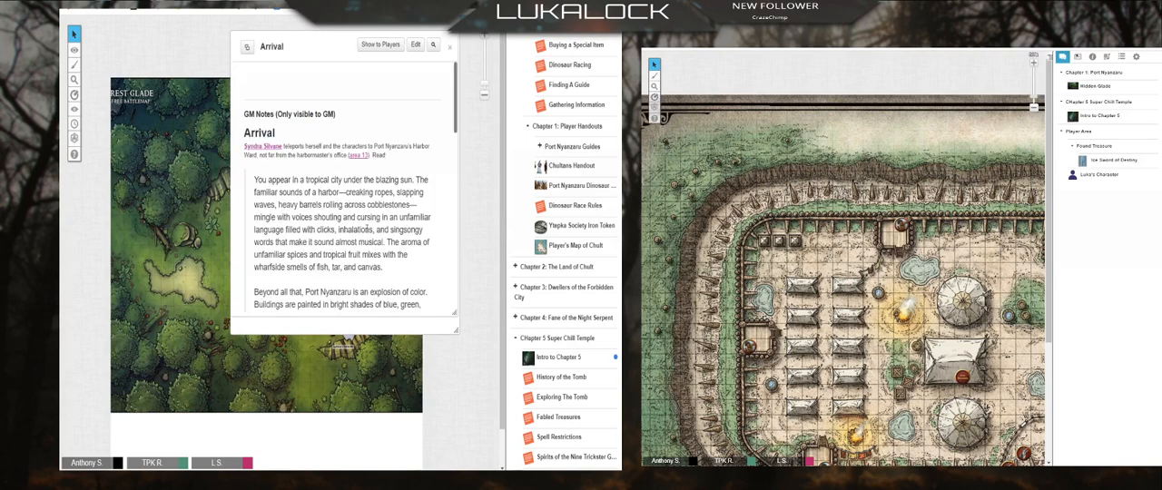
scroll(363, 199, down, 5)
drag(297, 41, 399, 93)
scroll(447, 201, down, 10)
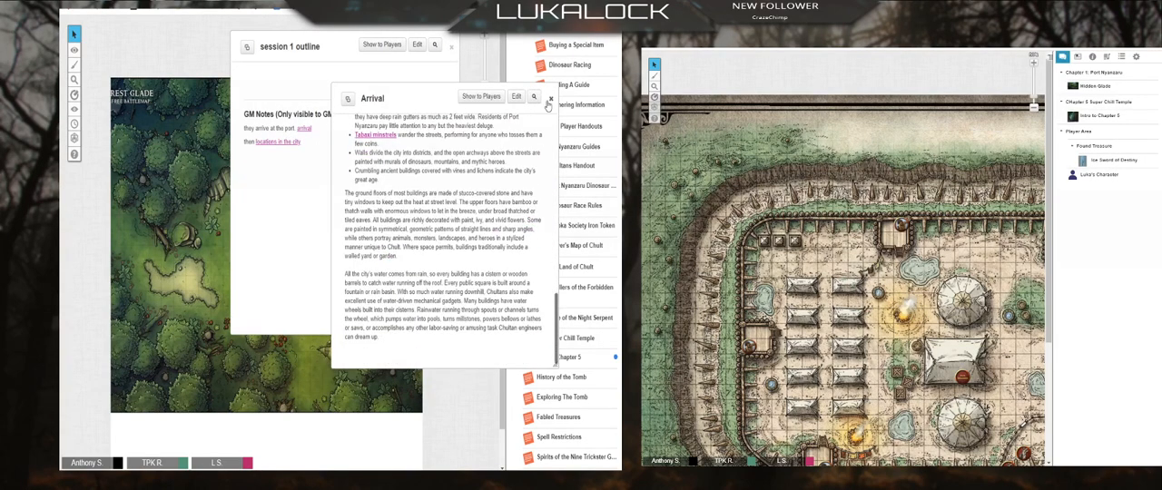
click(551, 98)
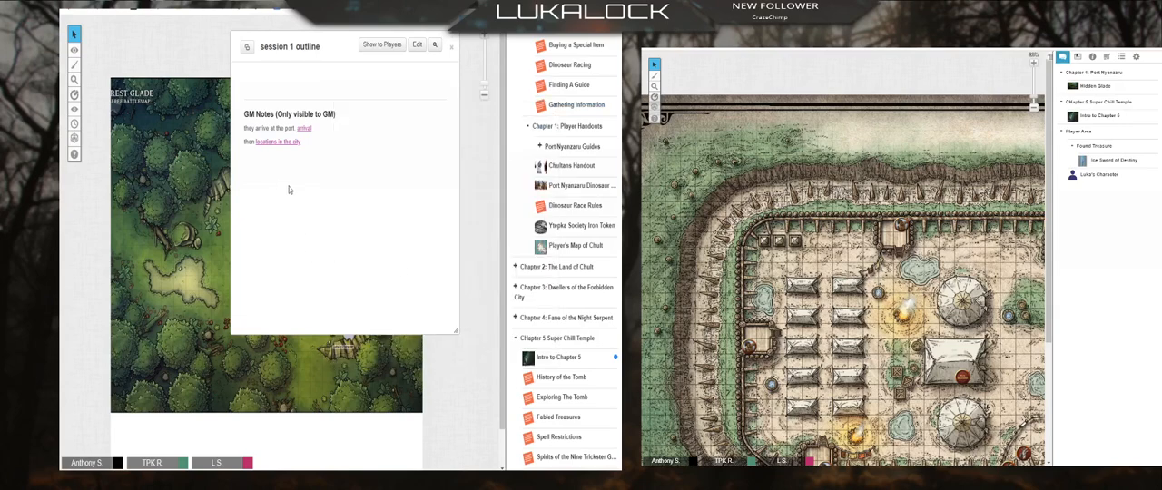
Step: Follow the locations in the city link, read through the linked handout, and close both it and the outline
click(277, 142)
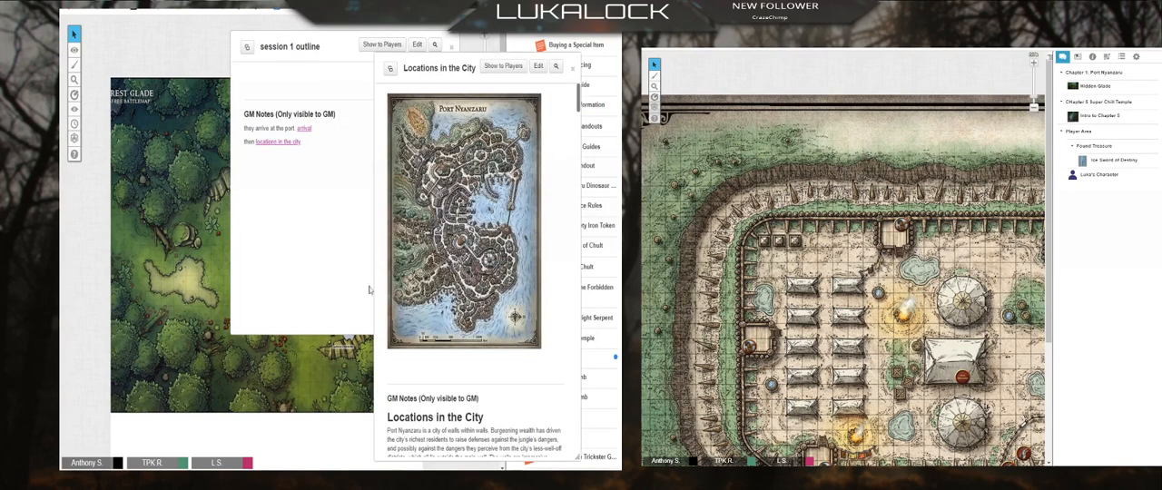
scroll(468, 250, down, 10)
scroll(469, 265, up, 5)
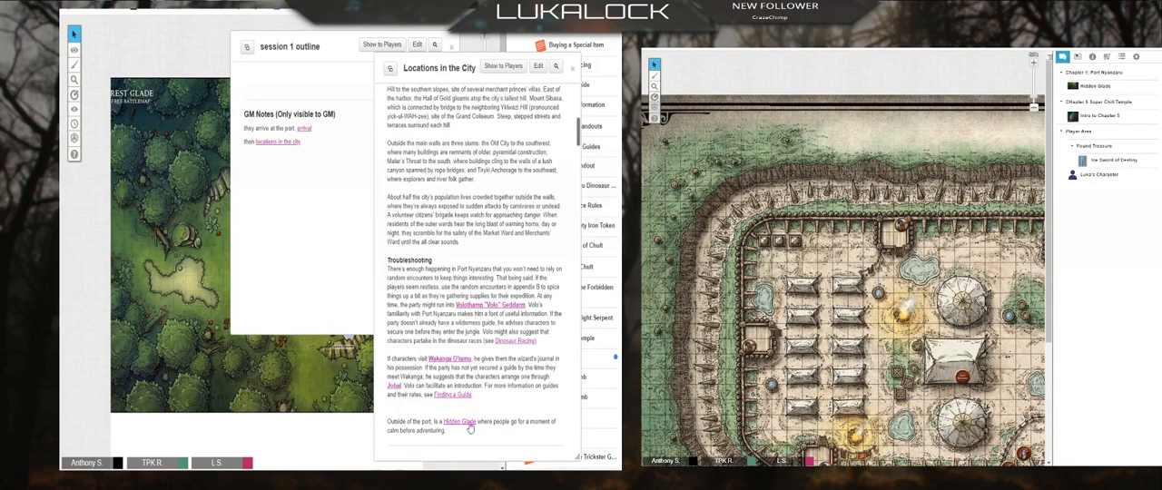
scroll(495, 366, down, 10)
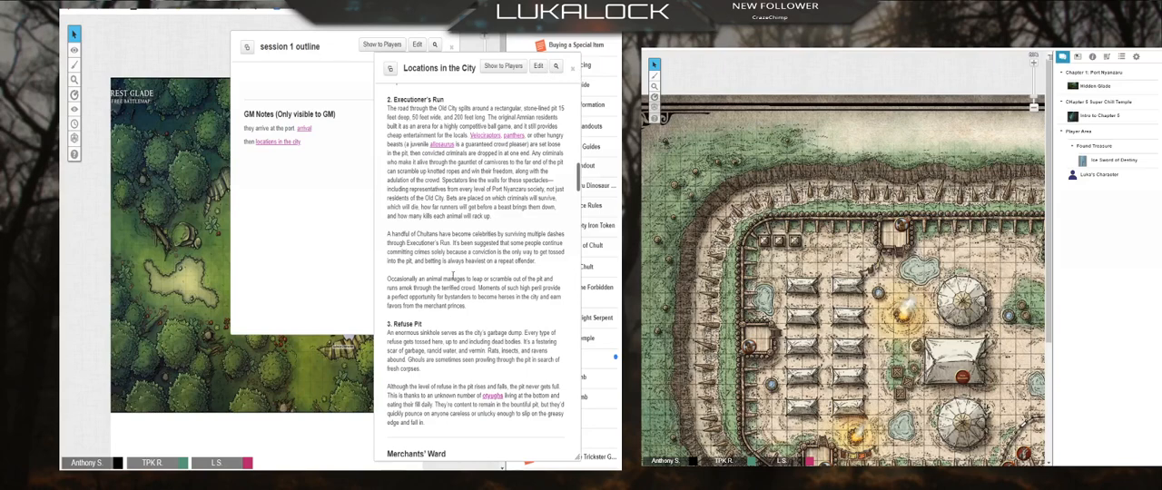
scroll(451, 276, down, 20)
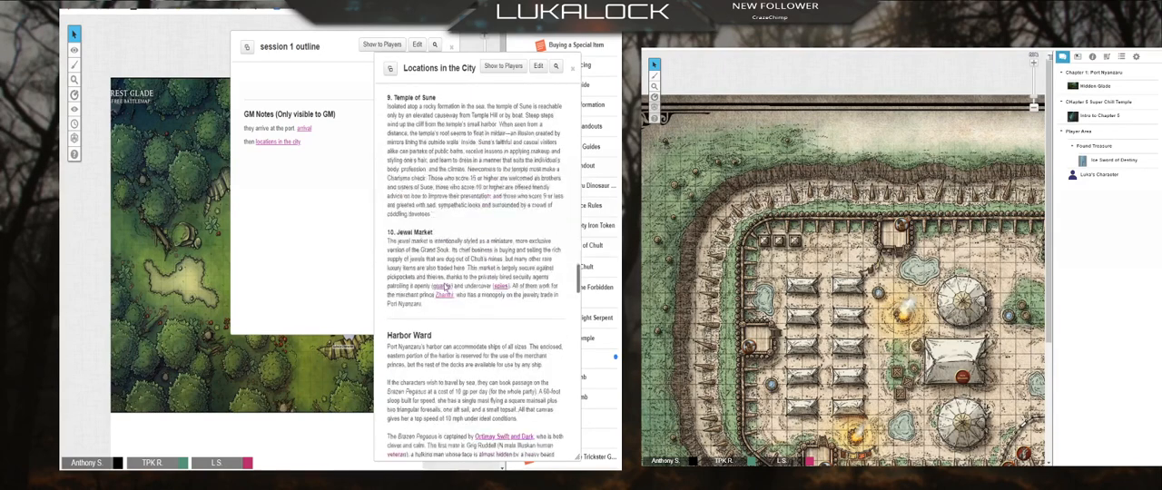
scroll(445, 283, down, 10)
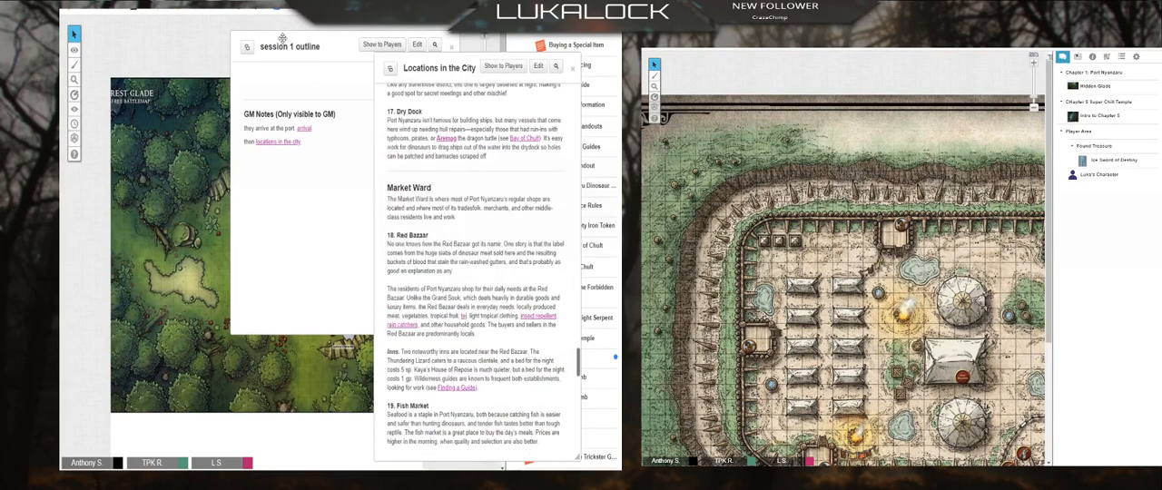
click(431, 53)
click(452, 47)
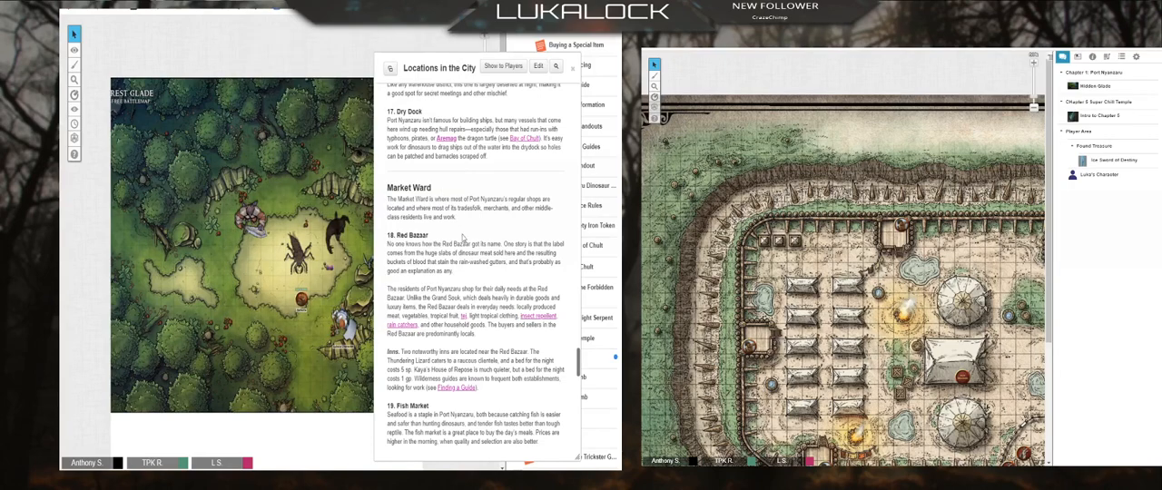
scroll(445, 193, up, 5)
scroll(576, 351, up, 3)
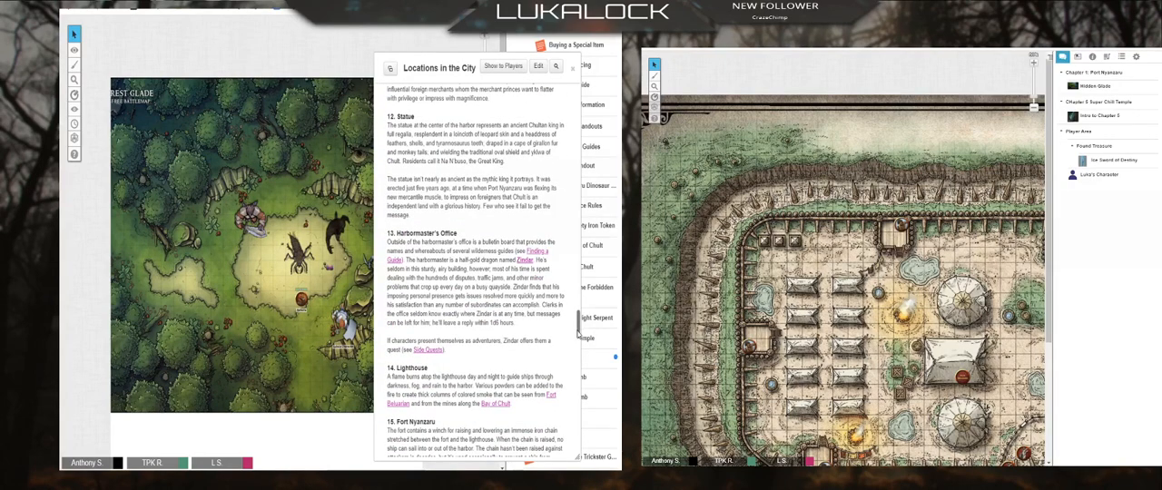
scroll(575, 333, up, 10)
click(573, 67)
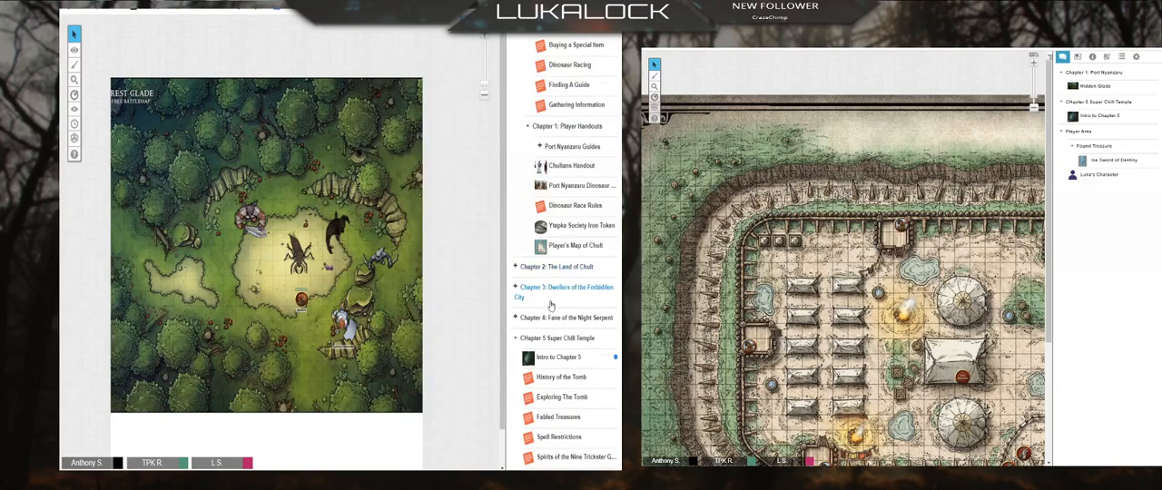
Step: Duplicate the session 1 outline handout from the START HERE folder, then save and close the original
scroll(551, 306, up, 5)
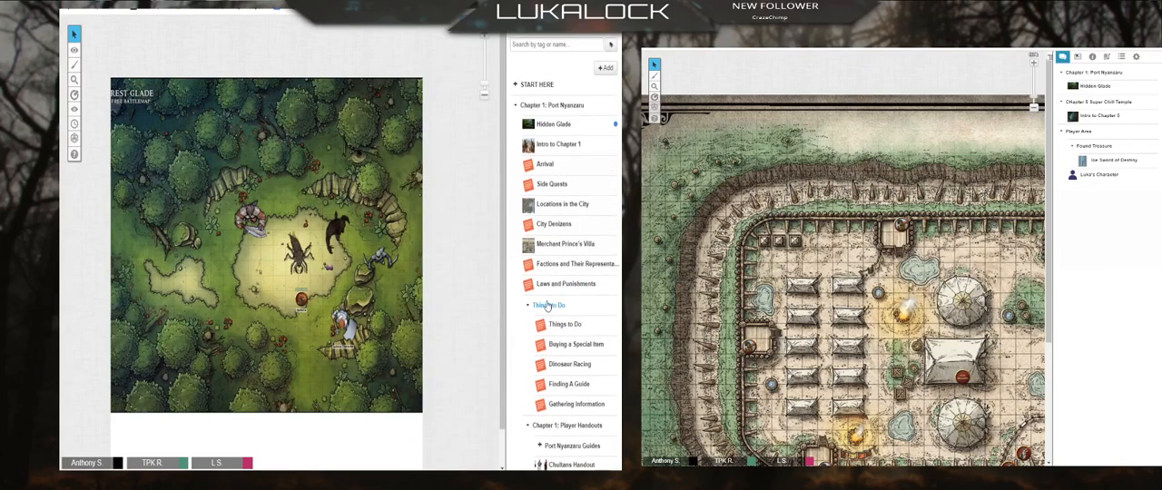
click(516, 87)
click(558, 105)
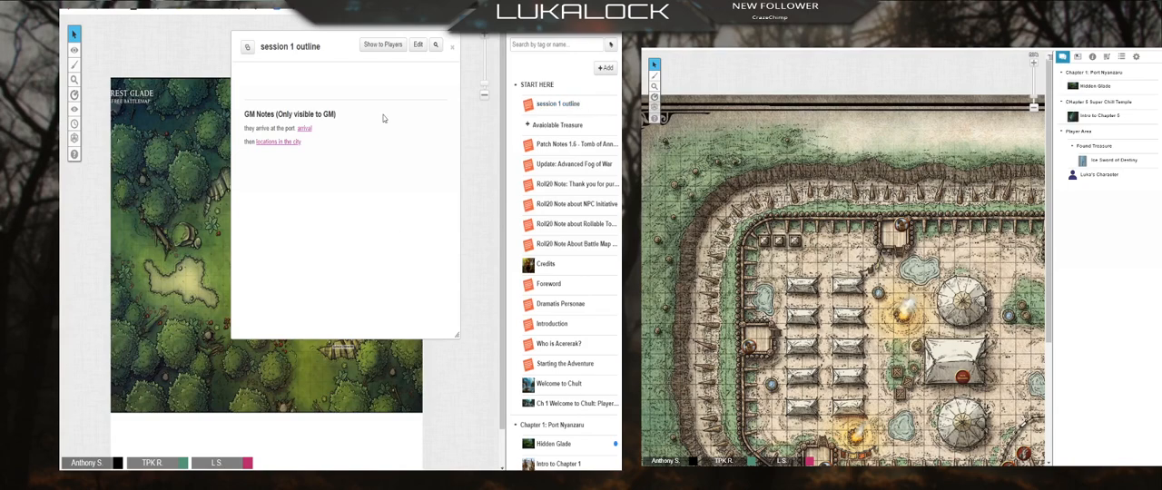
click(418, 45)
scroll(443, 260, down, 5)
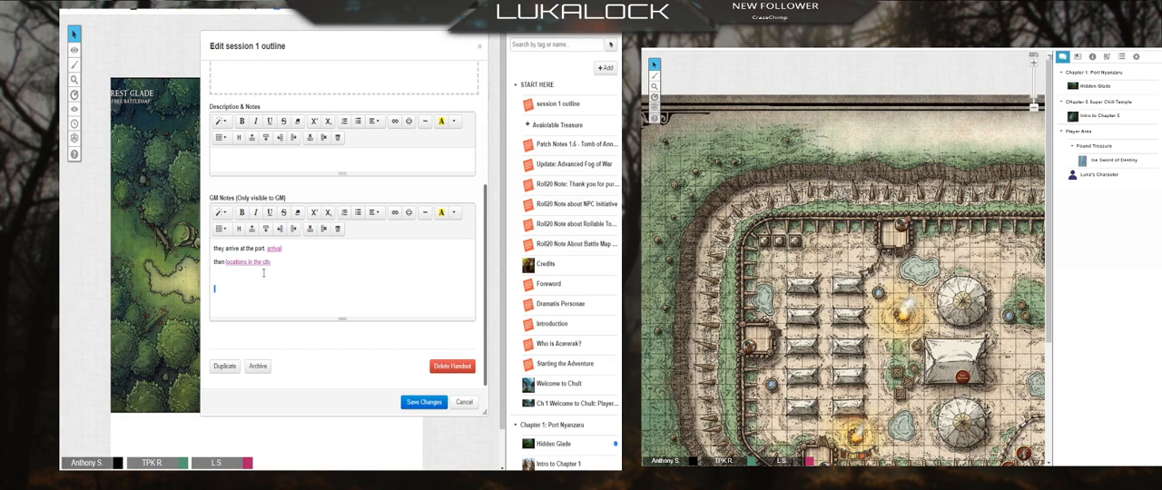
click(228, 369)
click(423, 403)
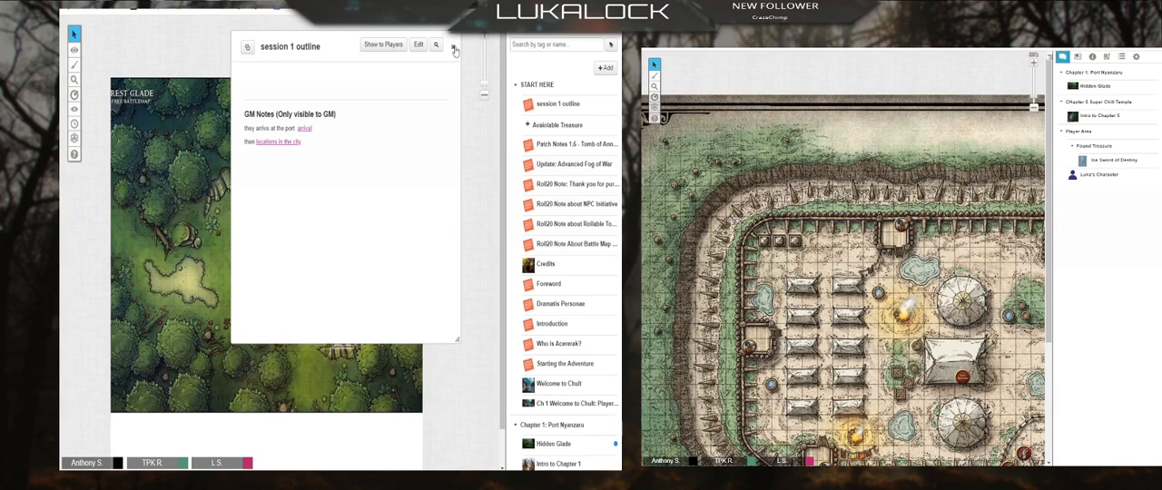
click(457, 46)
Step: Move Copy of session 1 outline from the end of the journal into the START HERE folder, below session 1 outline
scroll(576, 248, down, 10)
scroll(576, 248, down, 5)
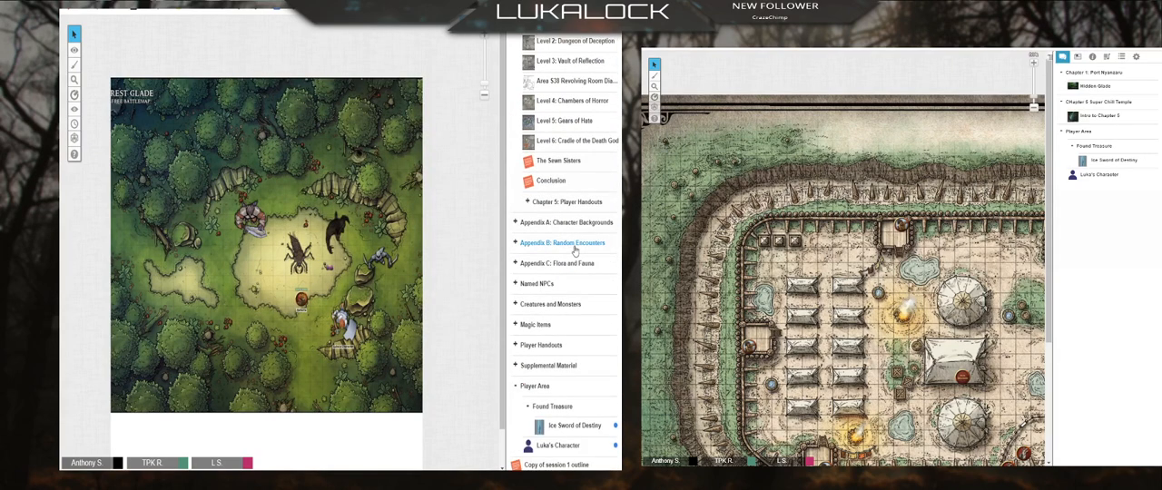
drag(515, 465, 574, 129)
scroll(531, 222, up, 10)
scroll(525, 205, up, 5)
Step: Open the copied outline for editing and change its name to "session 2 outline"
click(574, 129)
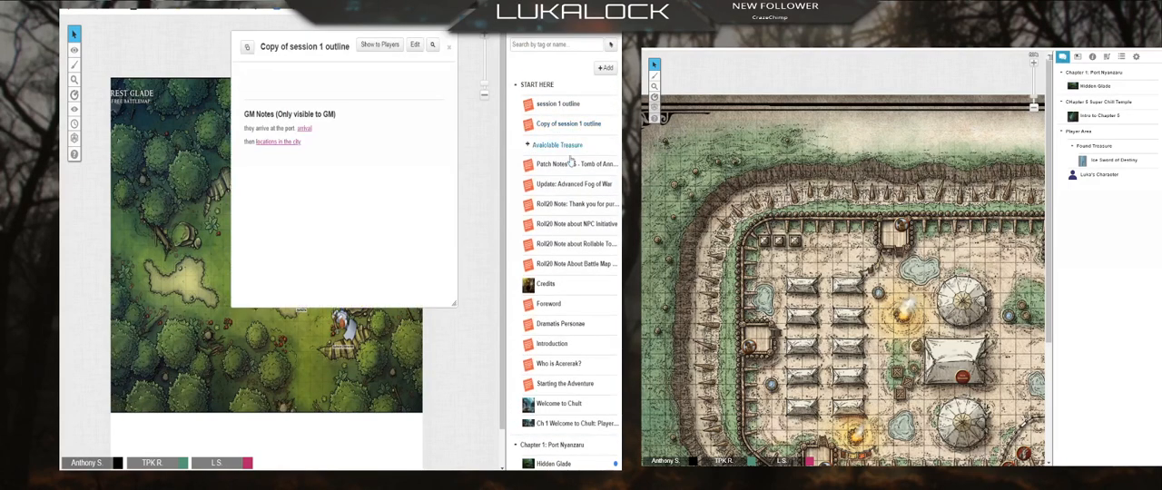
click(415, 42)
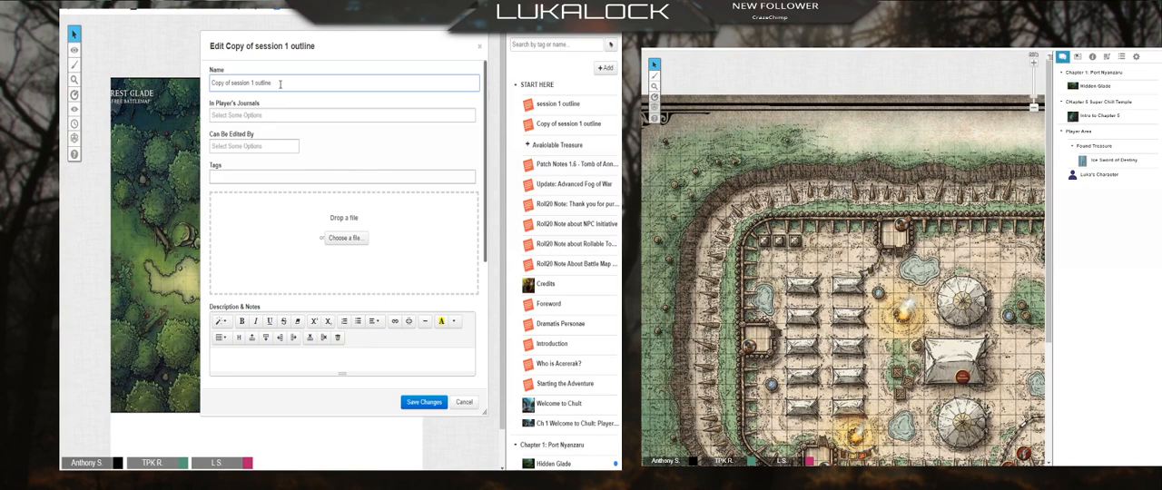
key(ctrl+a)
text(session 2 outline)
Step: Delete the port arrival line from the copy's GM notes and add a line of placeholder text below the locations line
scroll(390, 319, down, 3)
scroll(389, 317, down, 1)
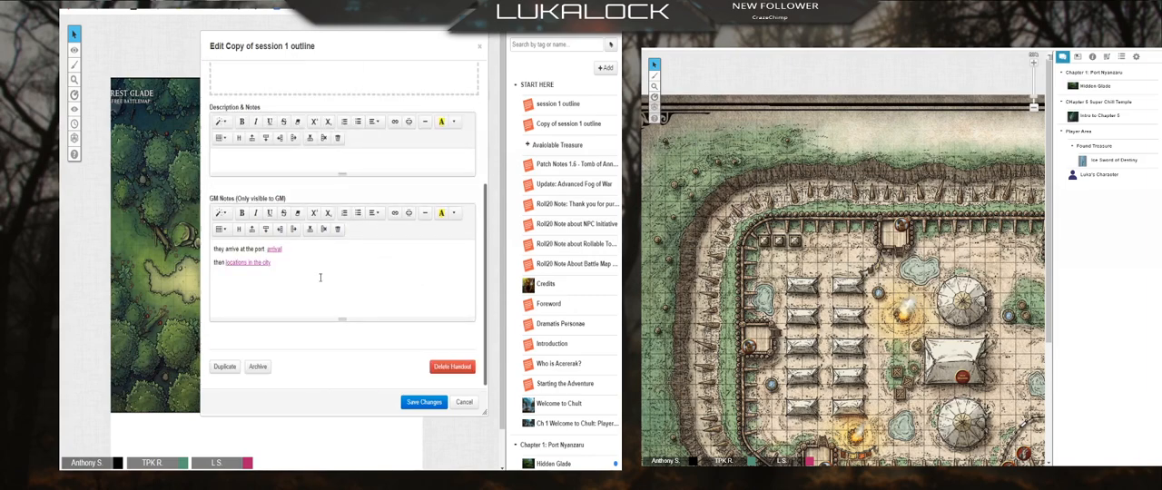
drag(296, 251, 177, 251)
key(BackSpace)
click(282, 265)
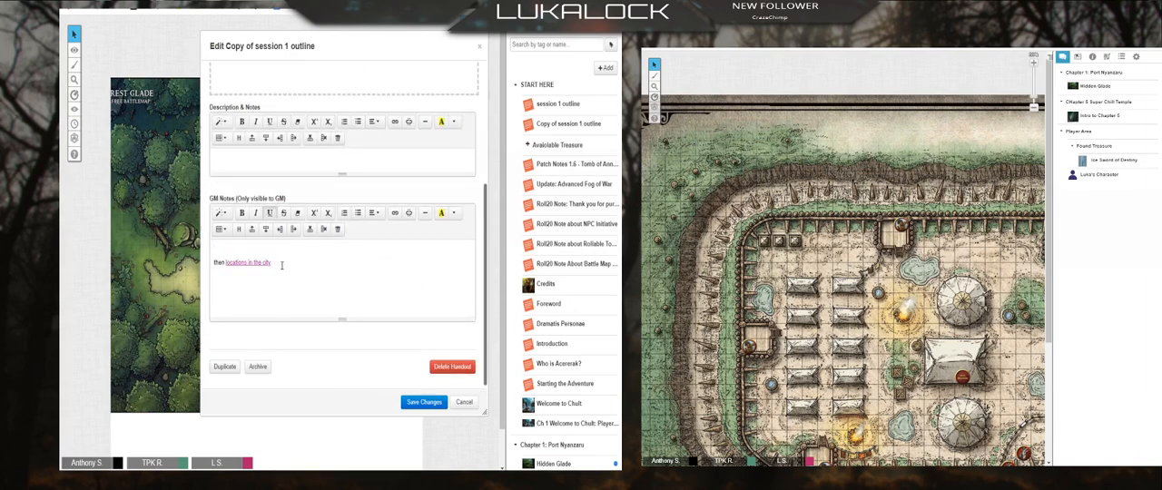
key(Return)
text(sdfhjbassrkufhg;laeu)
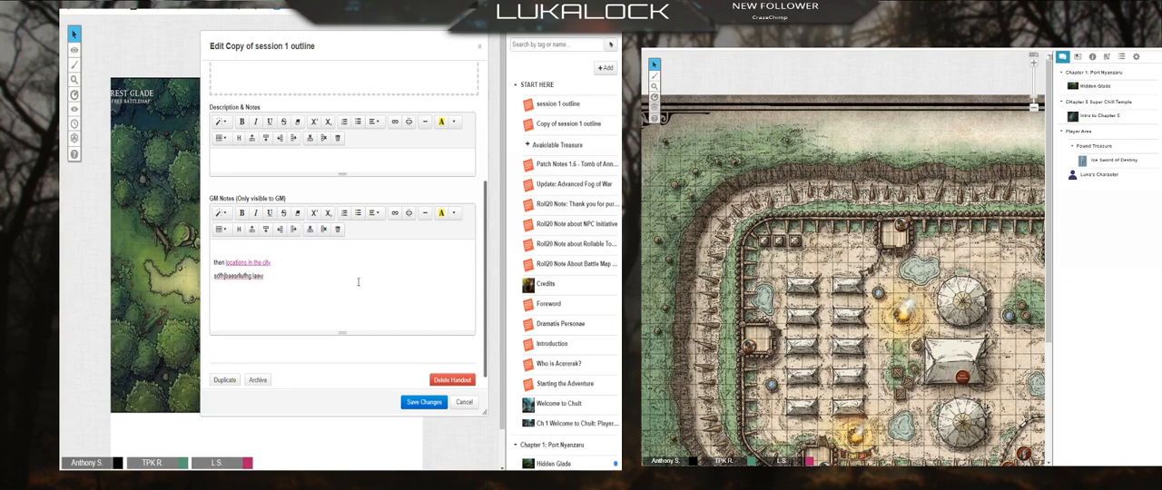
Step: Save the session 2 outline handout and look over the journal's folders down to the Player Area
click(435, 403)
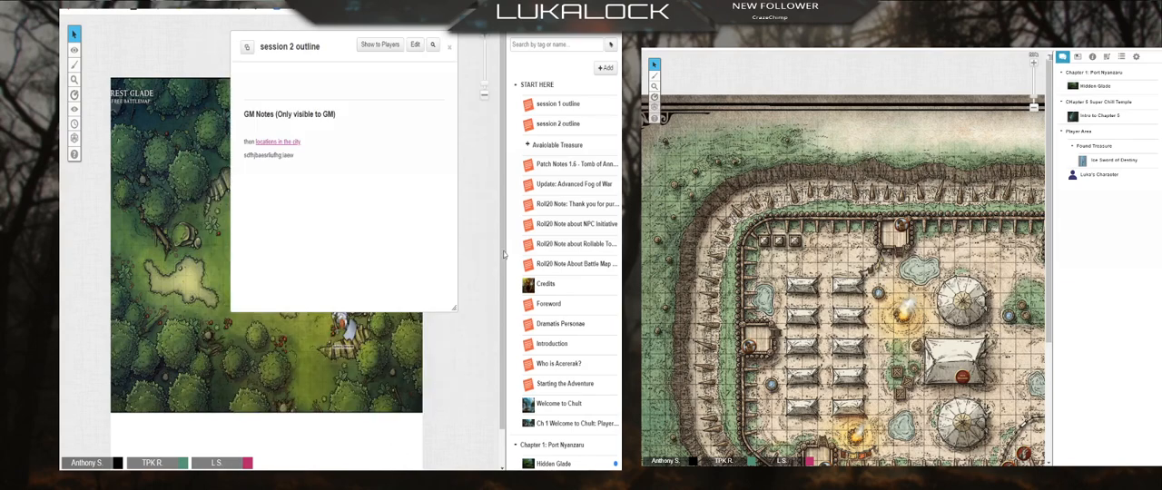
right_click(567, 105)
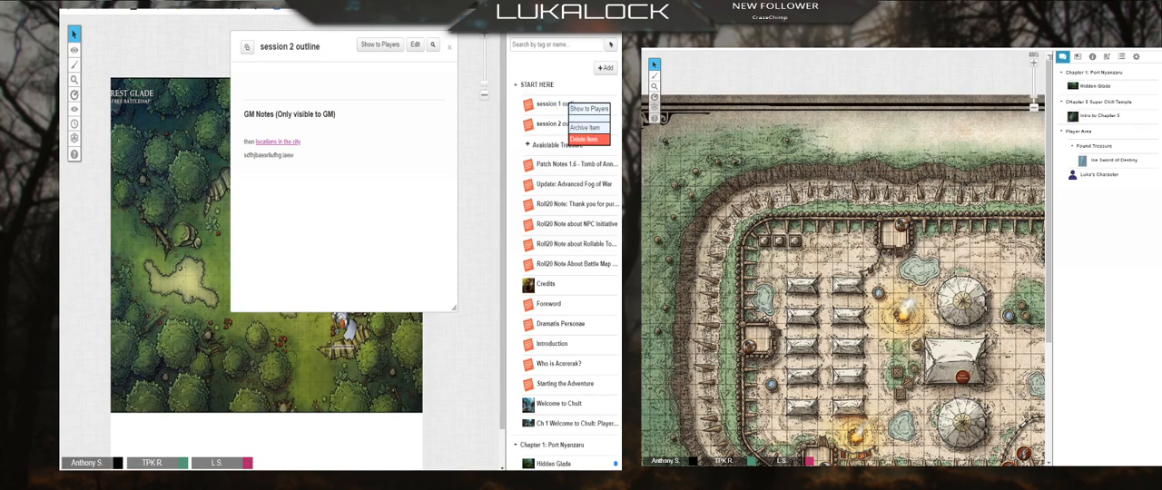
scroll(549, 382, down, 10)
scroll(549, 382, down, 1)
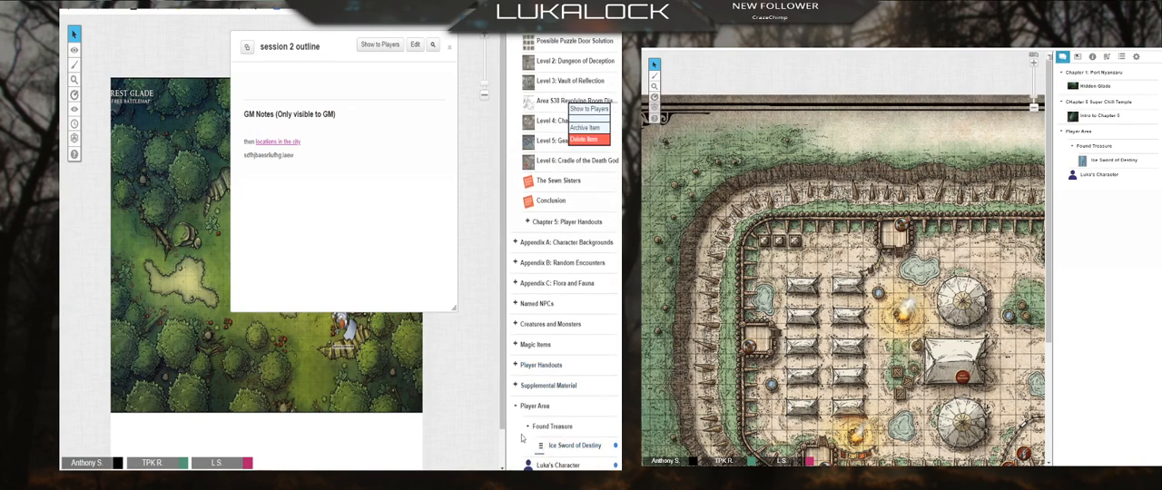
scroll(527, 187, up, 1)
scroll(527, 188, up, 8)
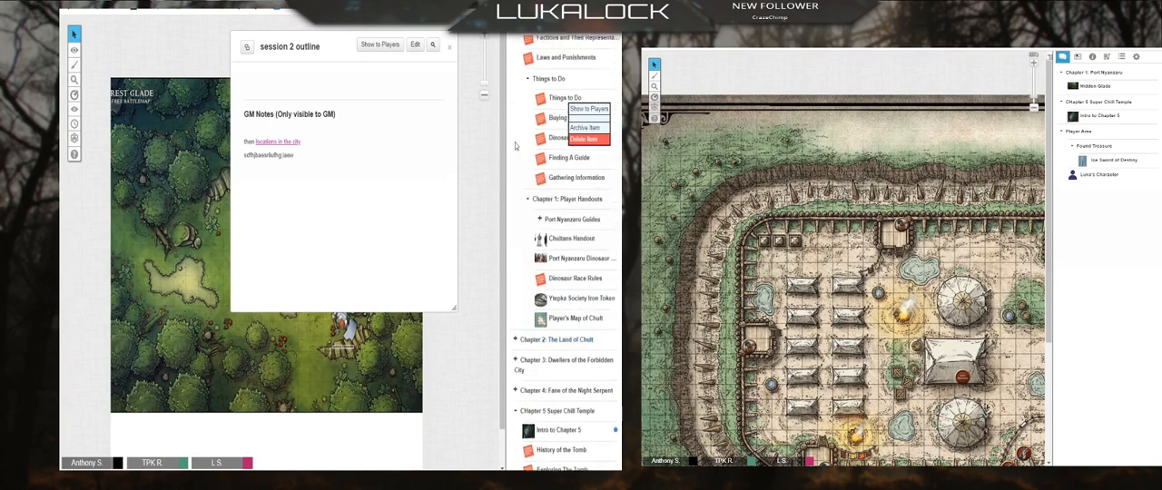
Step: Reopen the session 2 outline for editing and insert a horizontal rule above the locations line in its GM notes
click(415, 45)
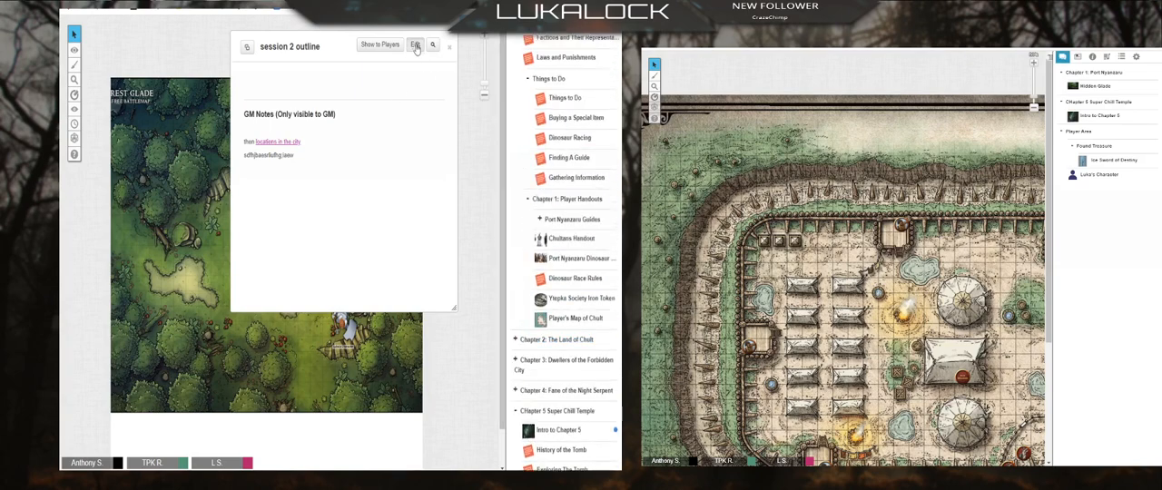
scroll(376, 197, down, 3)
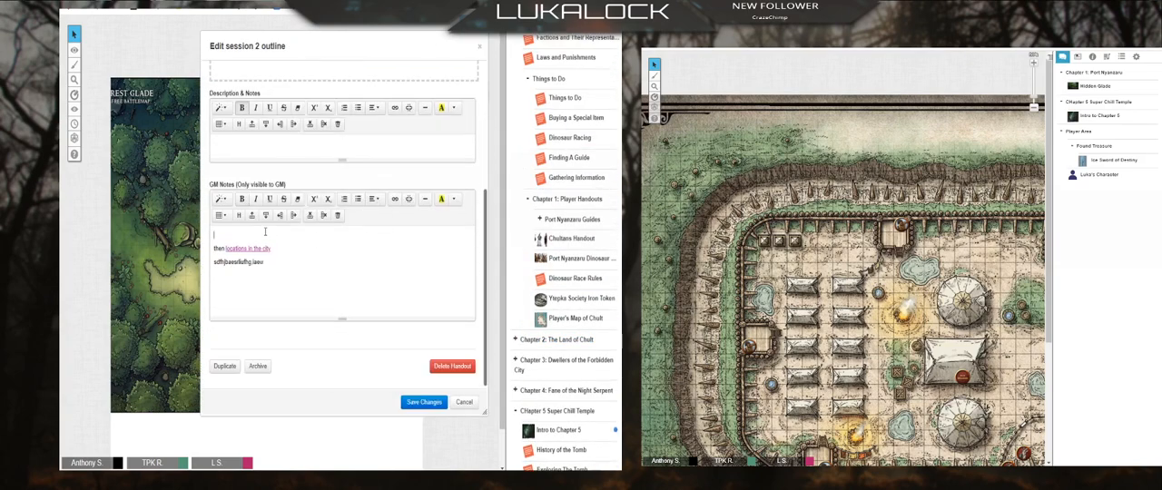
click(441, 237)
key(Return)
key(Return)
key(Return)
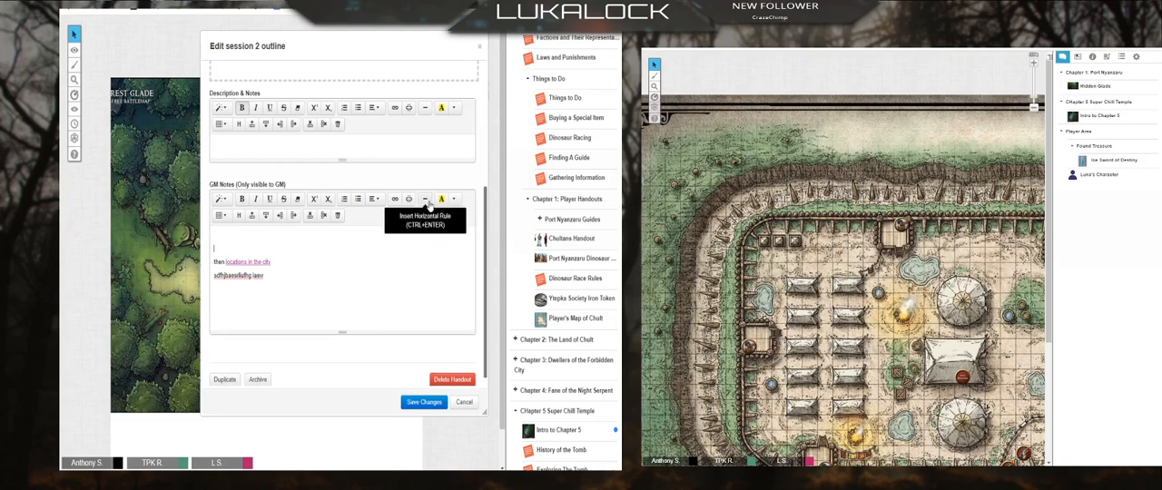
Step: Add a "players" heading line with a link to the player's character above the horizontal rule, and save the handout
text(pl)
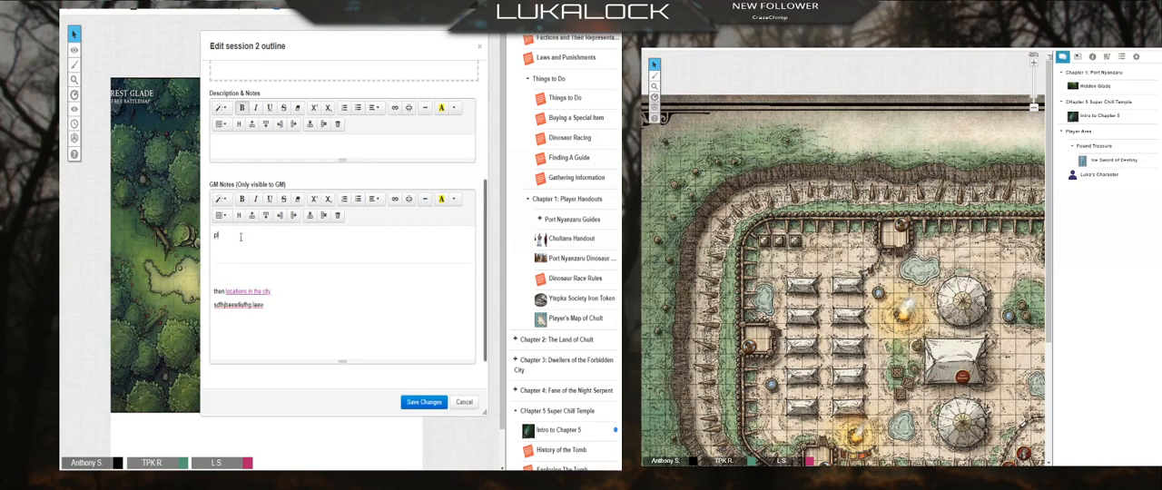
text(ayers)
key(Return)
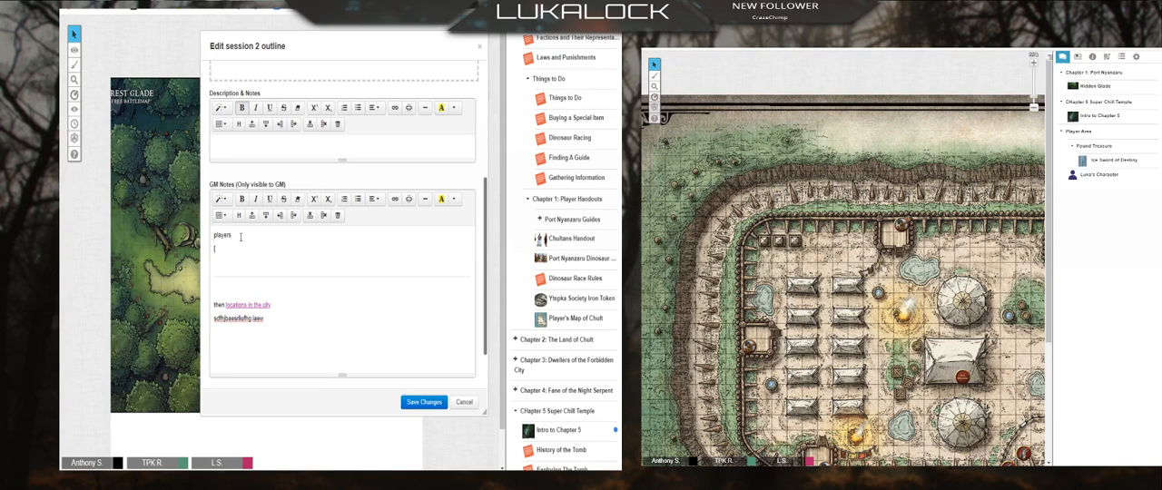
text(a's character)
click(427, 403)
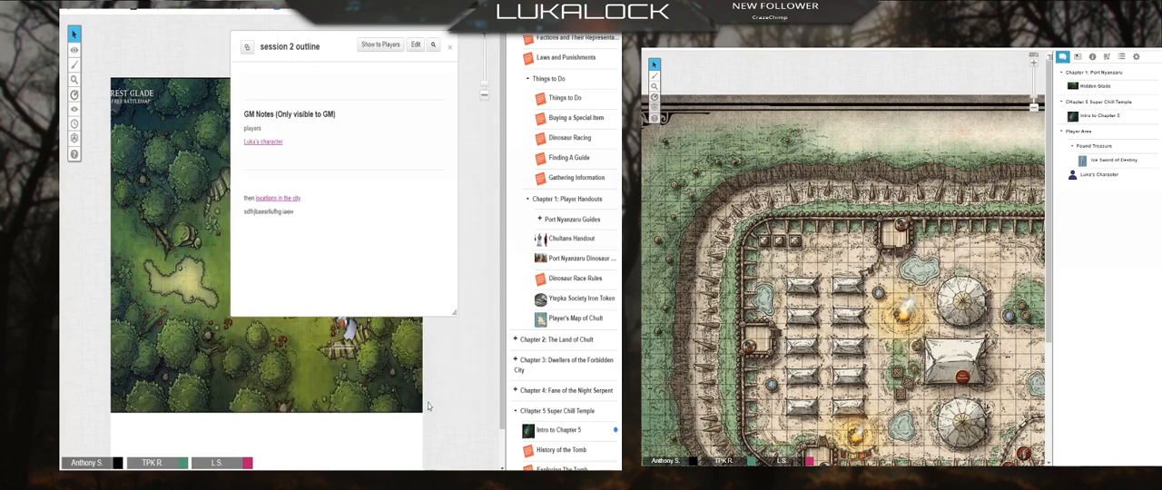
Step: Open the linked character for editing and consult the Character Backgrounds handout in Appendix A
click(269, 143)
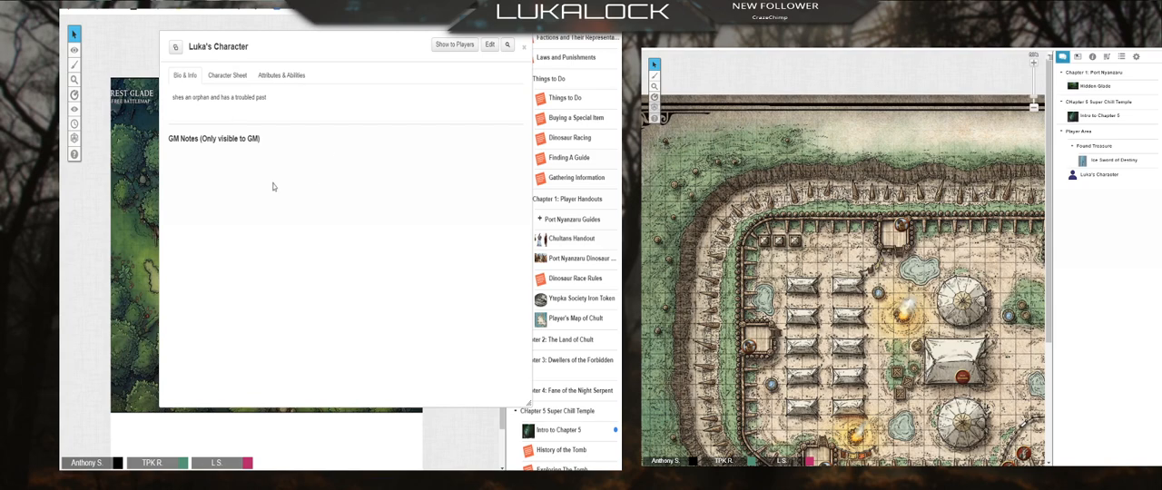
click(491, 43)
scroll(394, 280, down, 3)
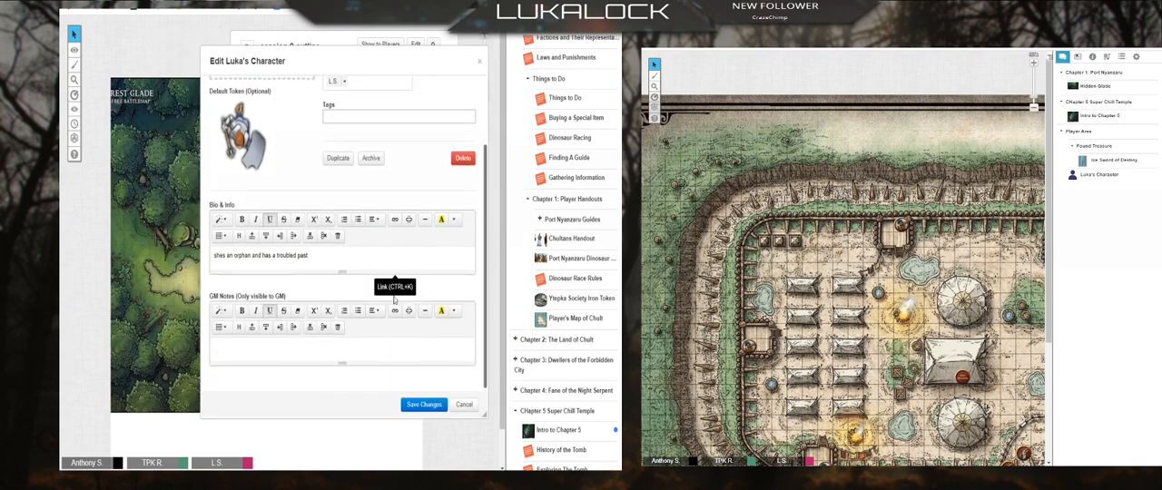
scroll(545, 363, down, 10)
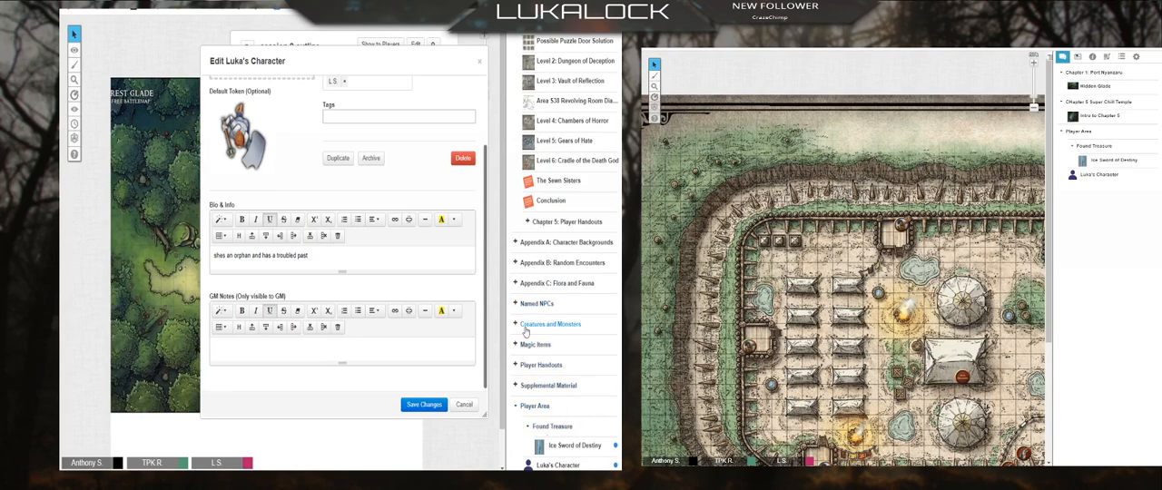
click(523, 246)
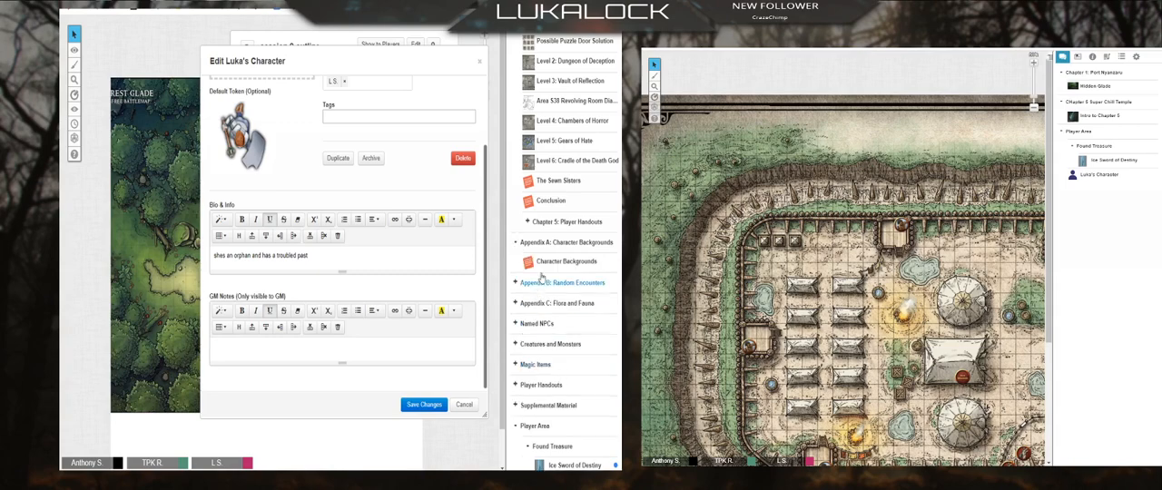
click(549, 262)
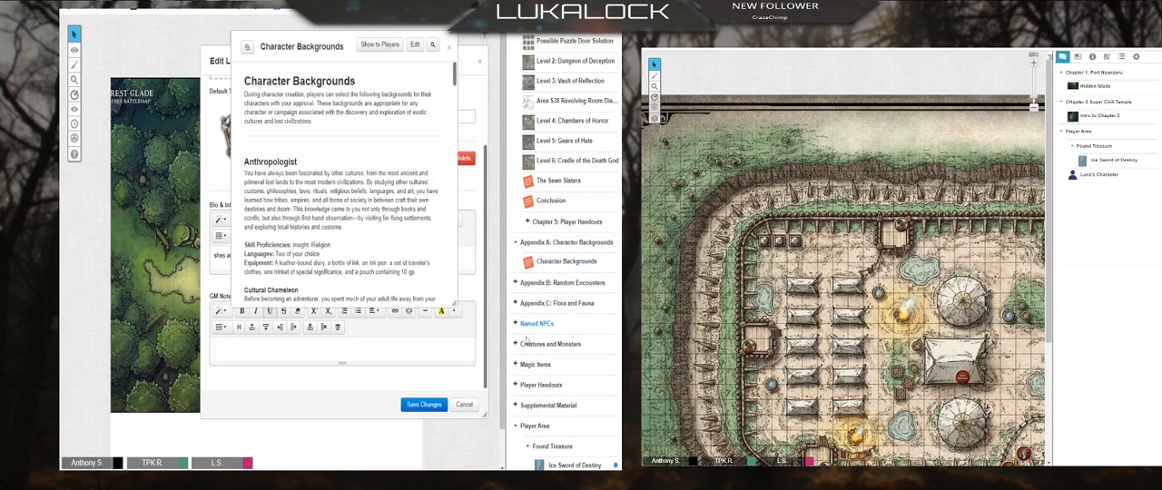
click(449, 46)
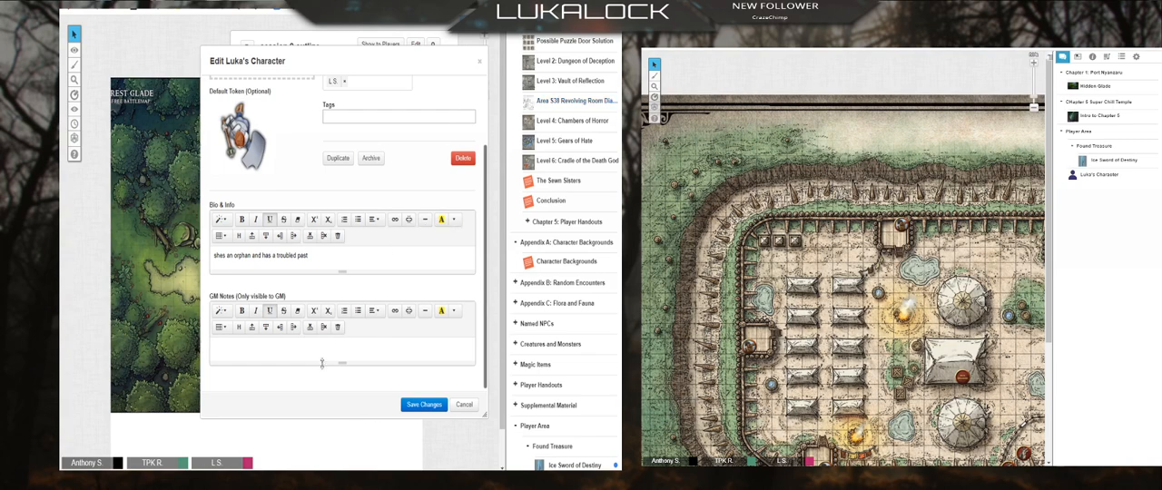
Step: Note in the character's GM notes that they are an anthropologist, add a link to character backgrounds, then save and close the character
click(287, 353)
text(luka is a)
click(564, 261)
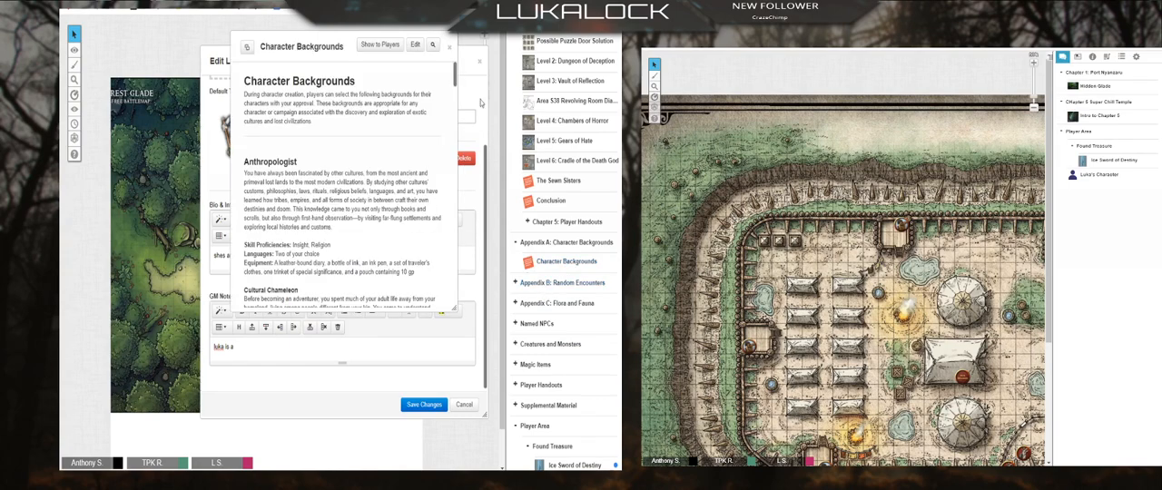
click(334, 310)
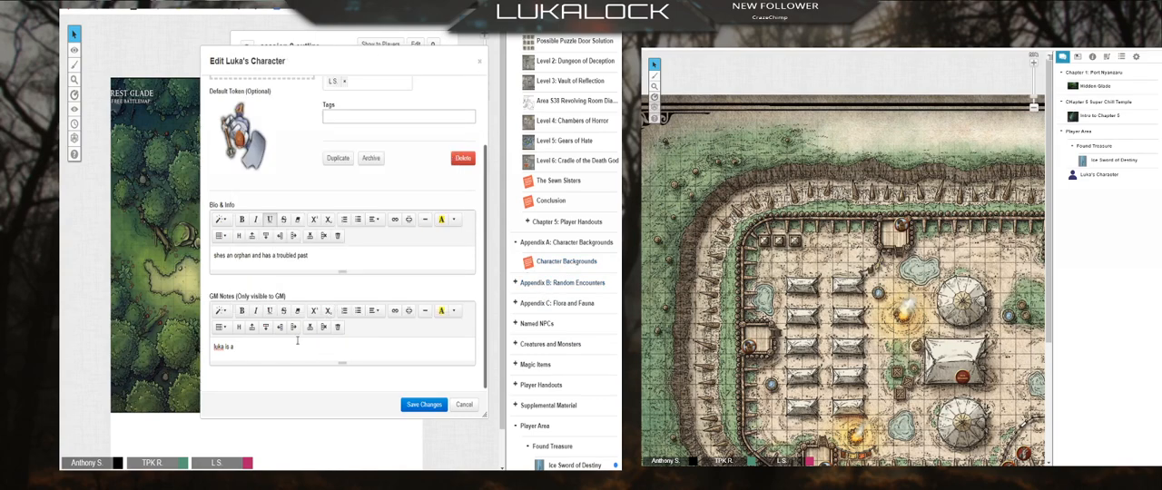
text(logist [character backgrounds)
click(434, 406)
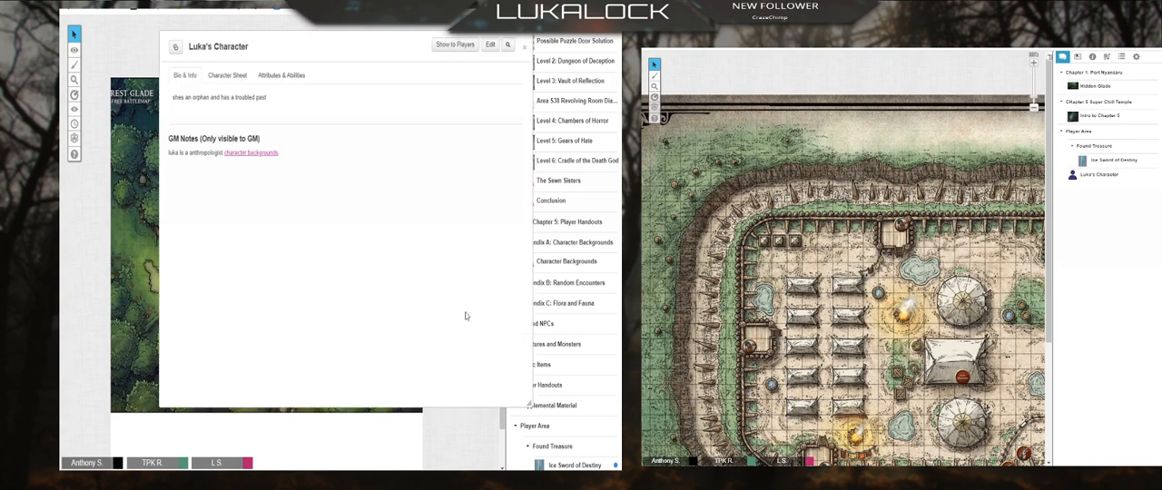
click(524, 46)
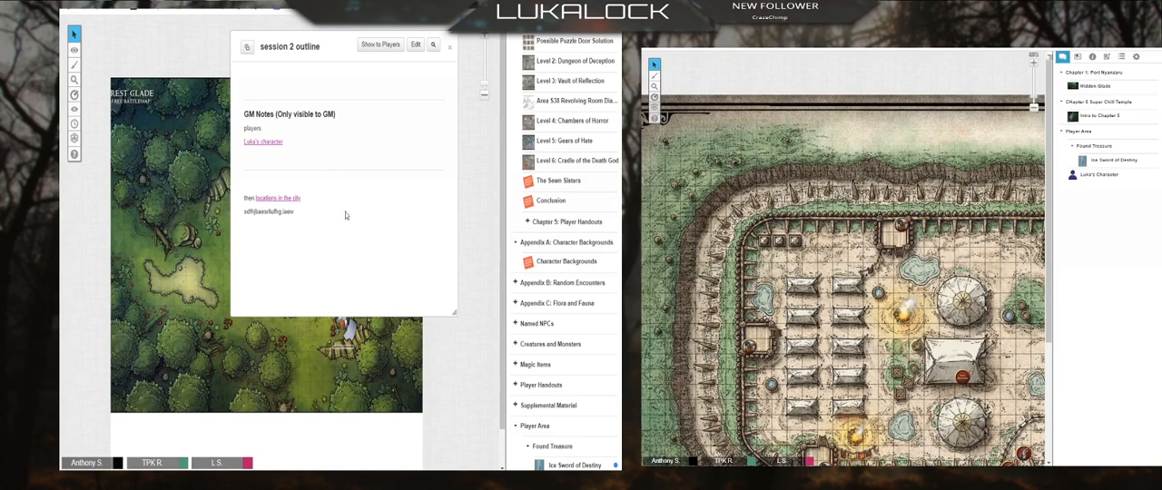
Step: Open the character from the session 2 outline, read its linked Character Backgrounds handout, and close both windows
click(265, 144)
click(252, 153)
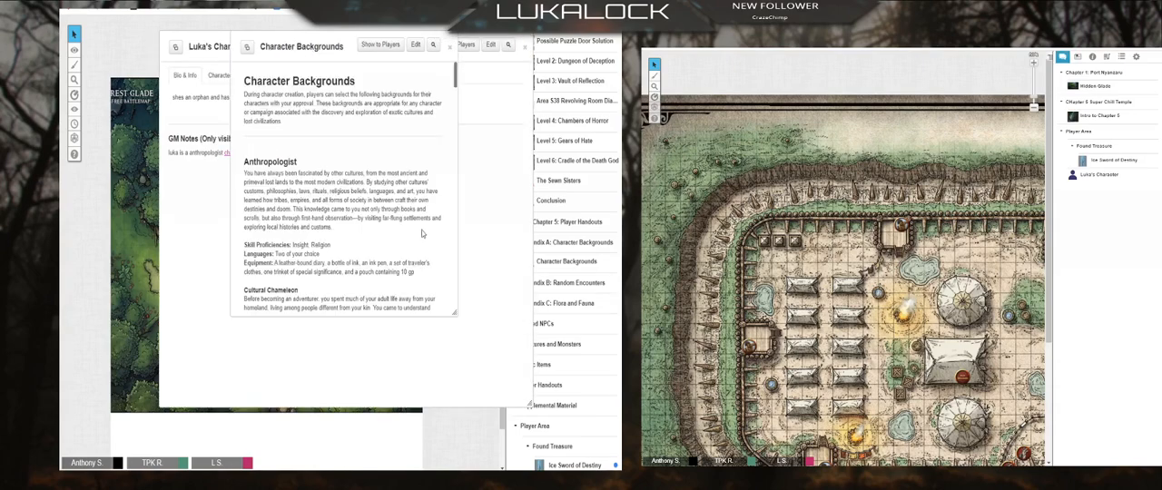
scroll(267, 272, down, 5)
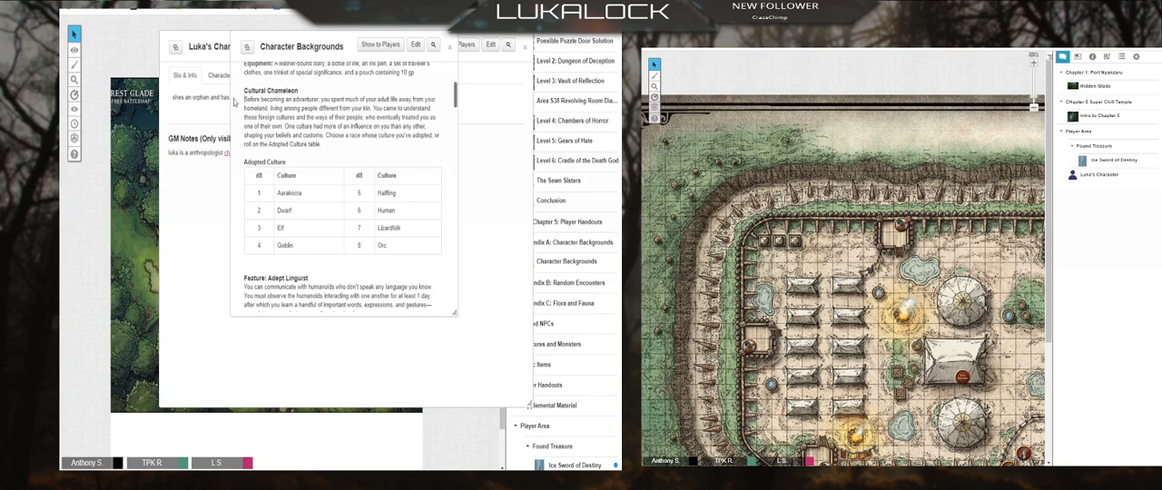
click(449, 46)
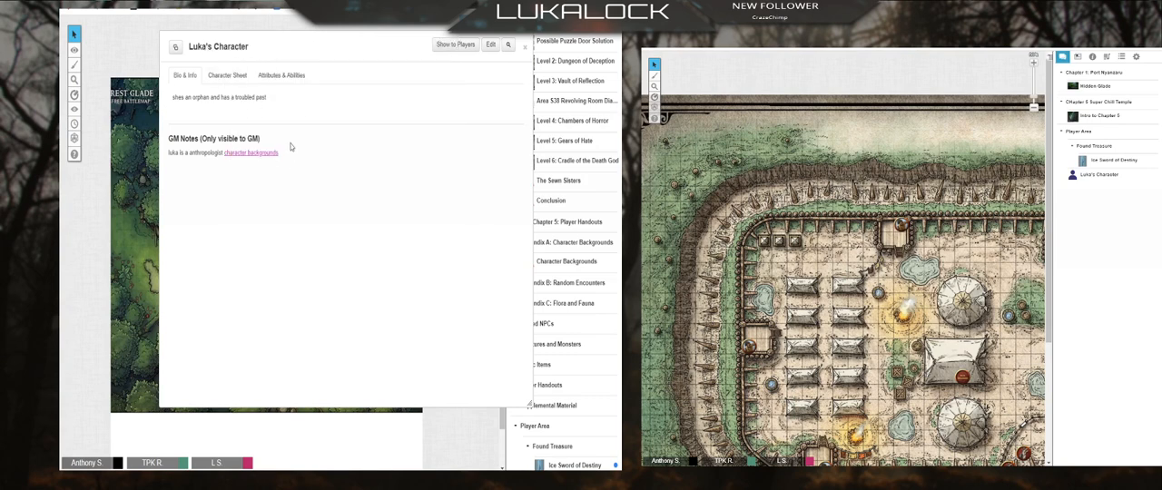
click(253, 153)
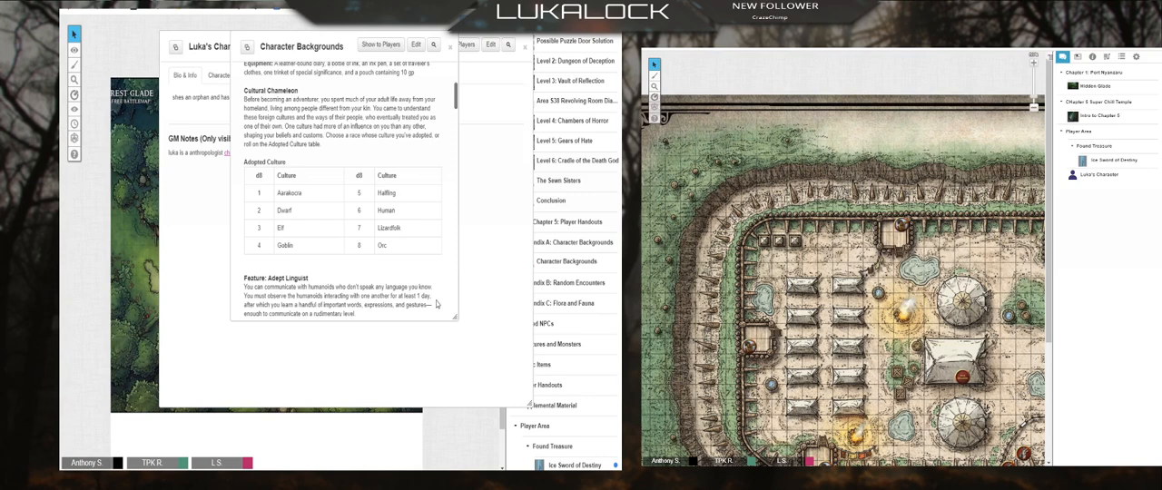
click(454, 46)
click(524, 47)
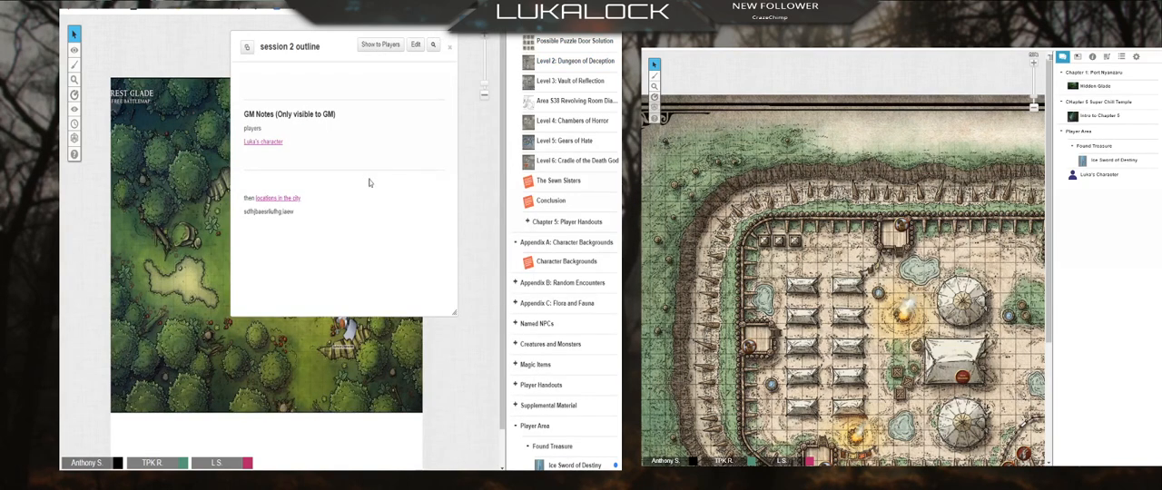
Step: Follow the outline and character links again to view the Bond and Flaw tables in Character Backgrounds, then close both
click(264, 142)
click(234, 154)
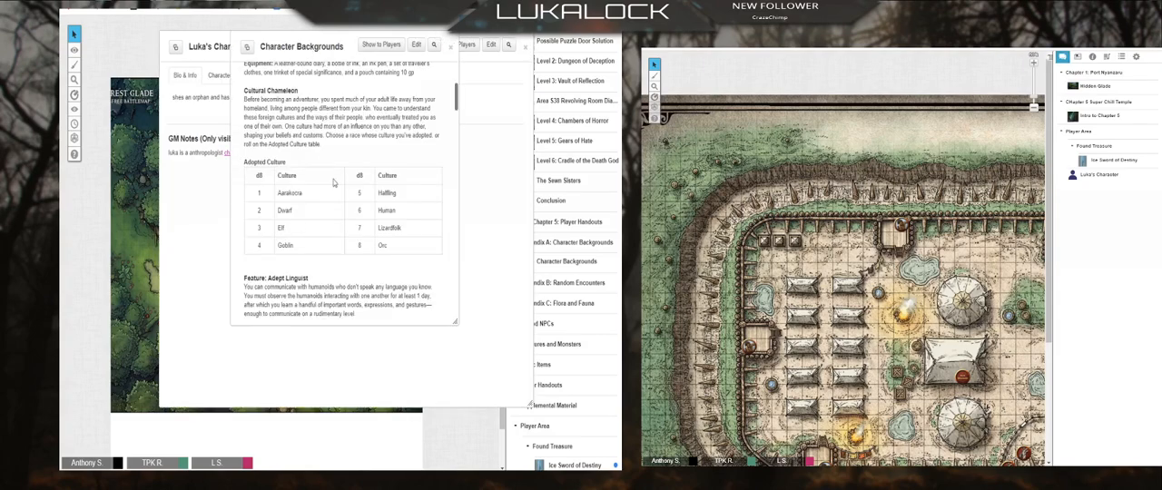
scroll(345, 181, down, 10)
click(450, 46)
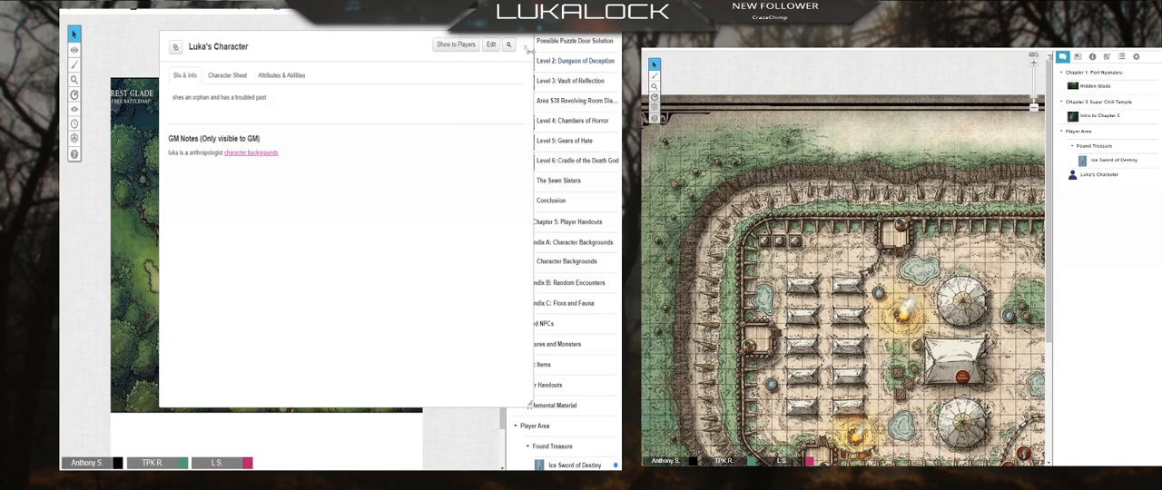
click(526, 46)
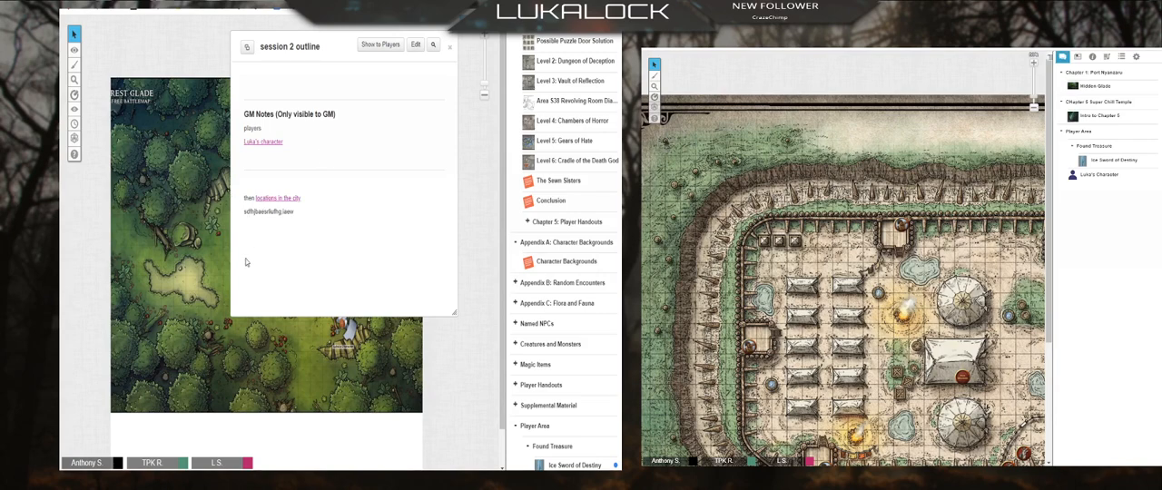
Step: Collapse the Chapter 5 Super Chill Temple folder and look through the journal between START HERE and the Player Area
drag(301, 149, 246, 136)
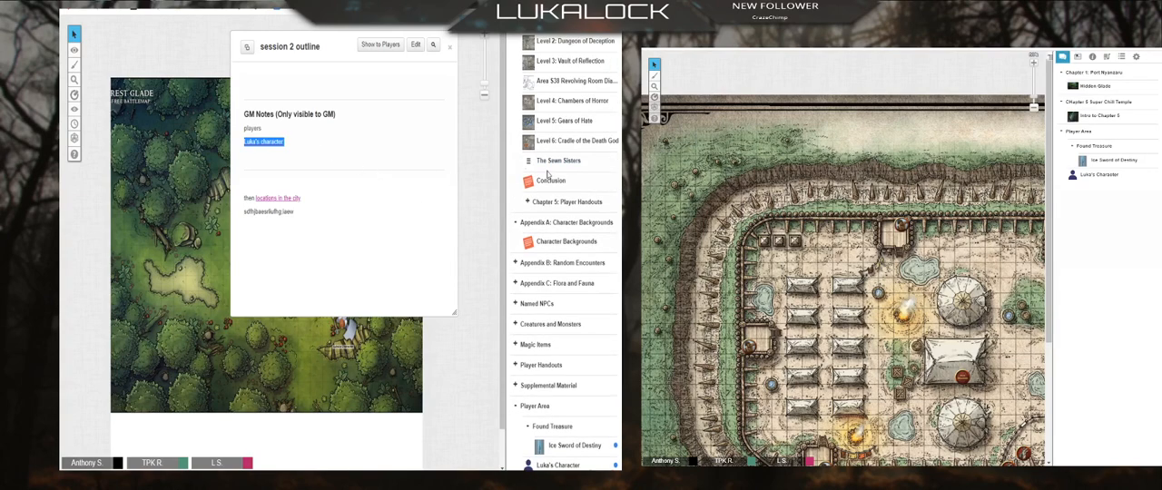
scroll(545, 190, up, 5)
scroll(514, 197, up, 4)
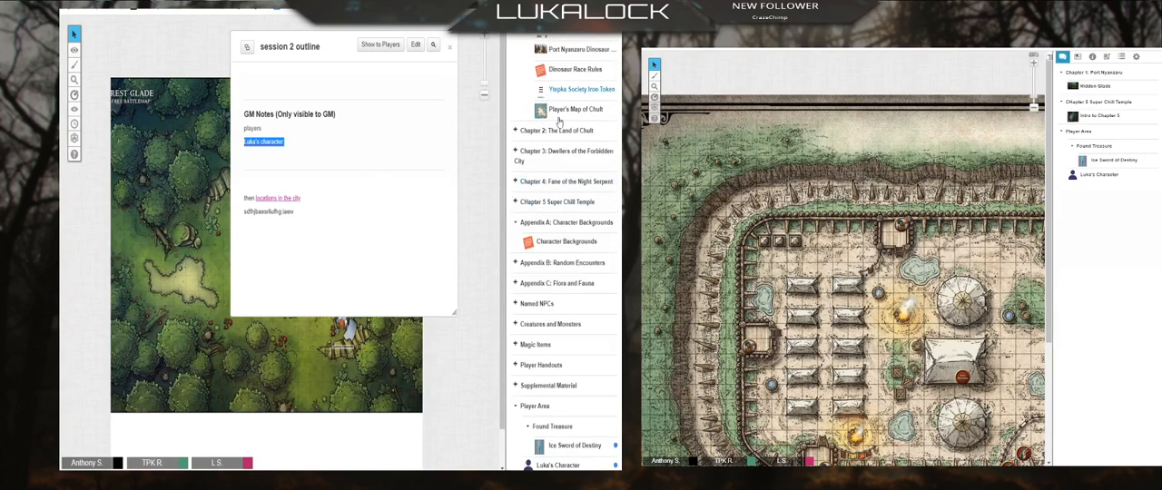
scroll(535, 255, up, 1)
scroll(534, 254, up, 6)
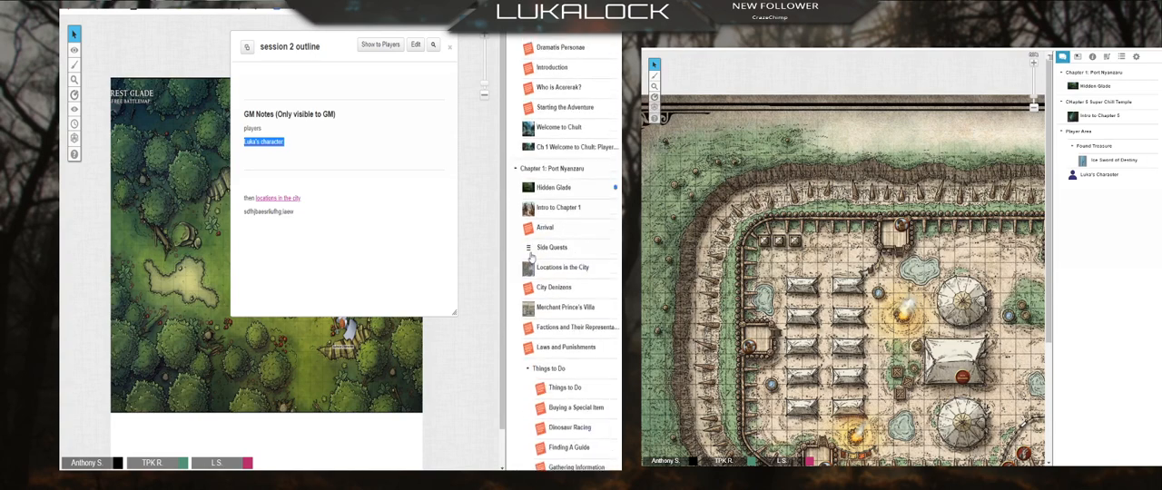
scroll(523, 169, down, 12)
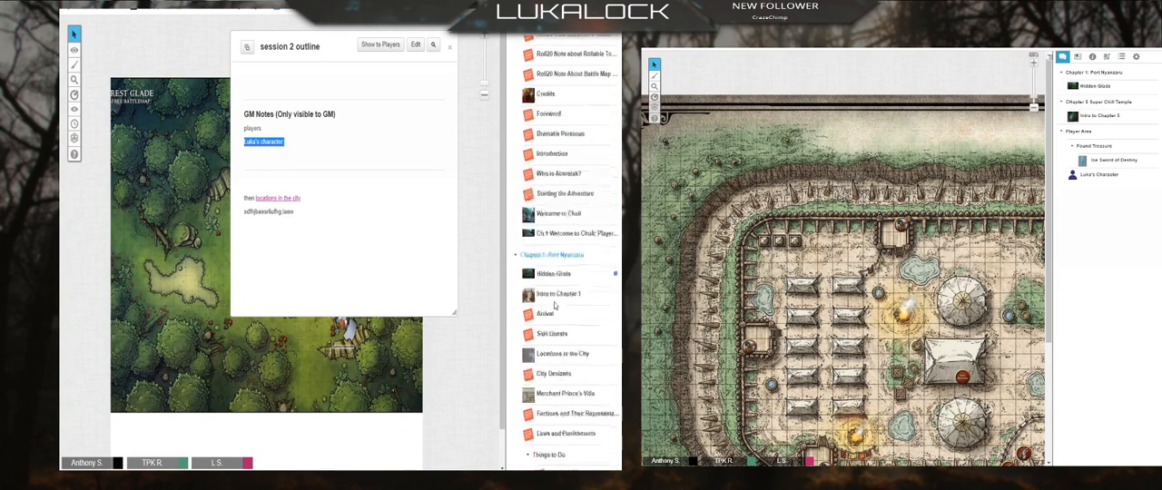
scroll(554, 417, down, 1)
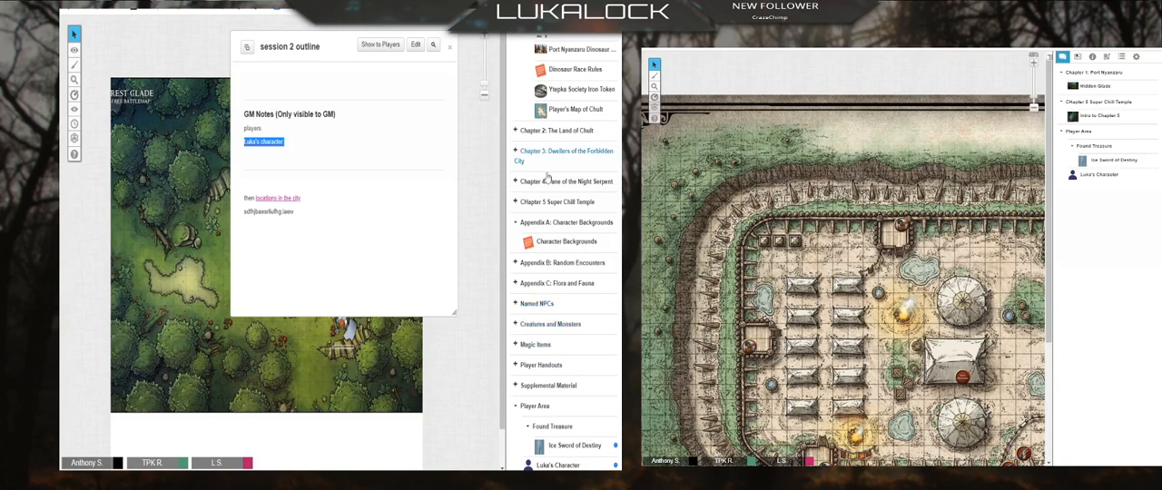
scroll(545, 195, up, 10)
scroll(539, 186, down, 10)
Step: Open the character from the Player Area folder, view its linked Character Backgrounds handout, and close both windows
click(557, 465)
click(247, 155)
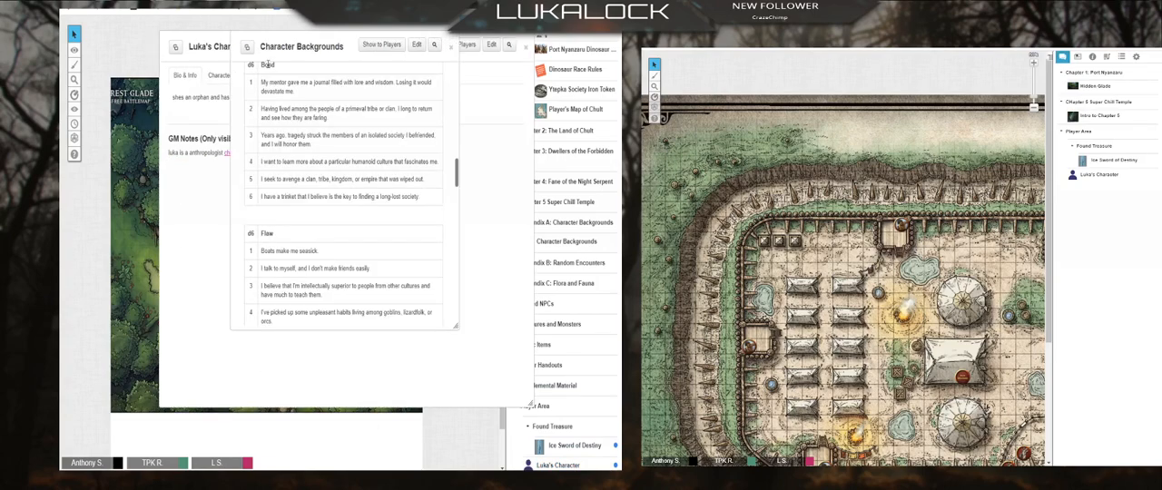
scroll(345, 199, down, 5)
click(450, 46)
click(524, 46)
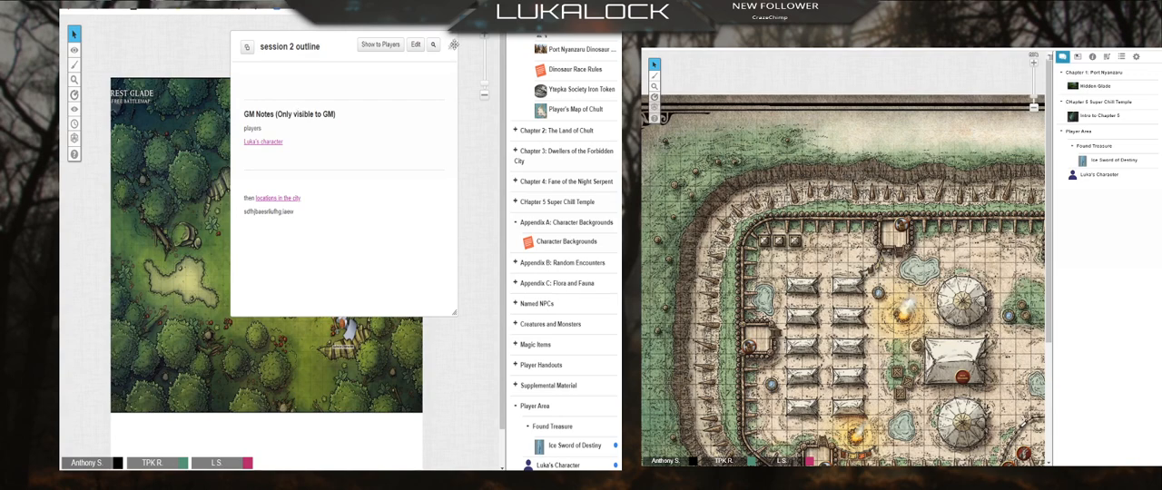
Step: Close the session 2 outline and delete the session 1 outline from the START HERE folder
click(449, 46)
scroll(539, 218, up, 8)
scroll(537, 221, up, 10)
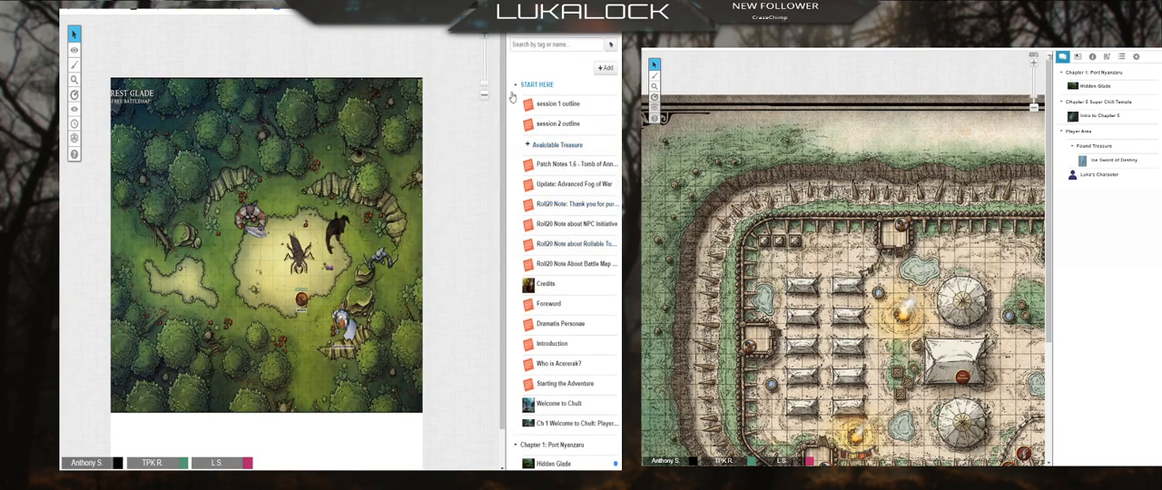
right_click(566, 107)
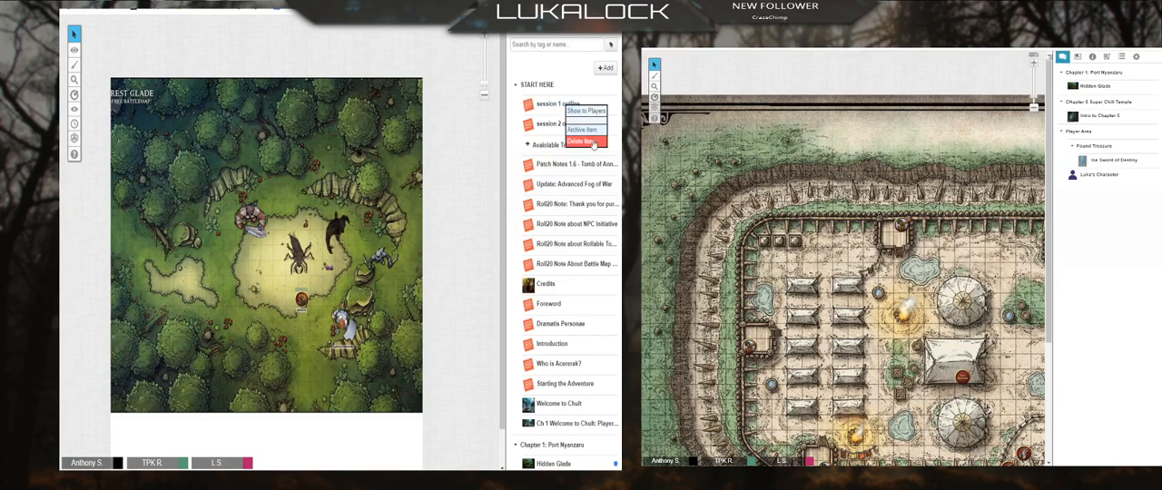
click(581, 141)
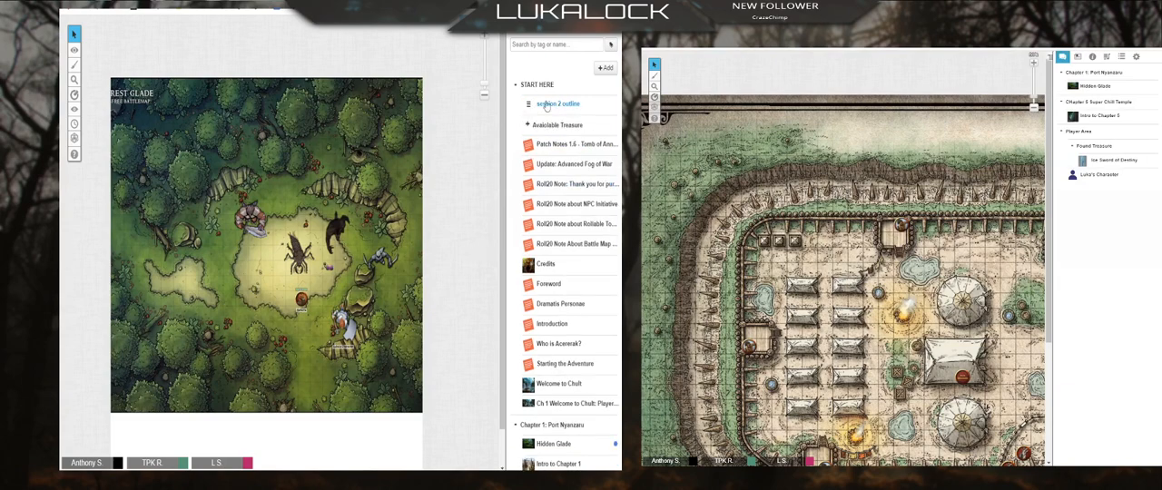
Step: Collapse the START HERE, Chapter 1: Port Nyanzaru and Player Area folders in the journal
click(514, 85)
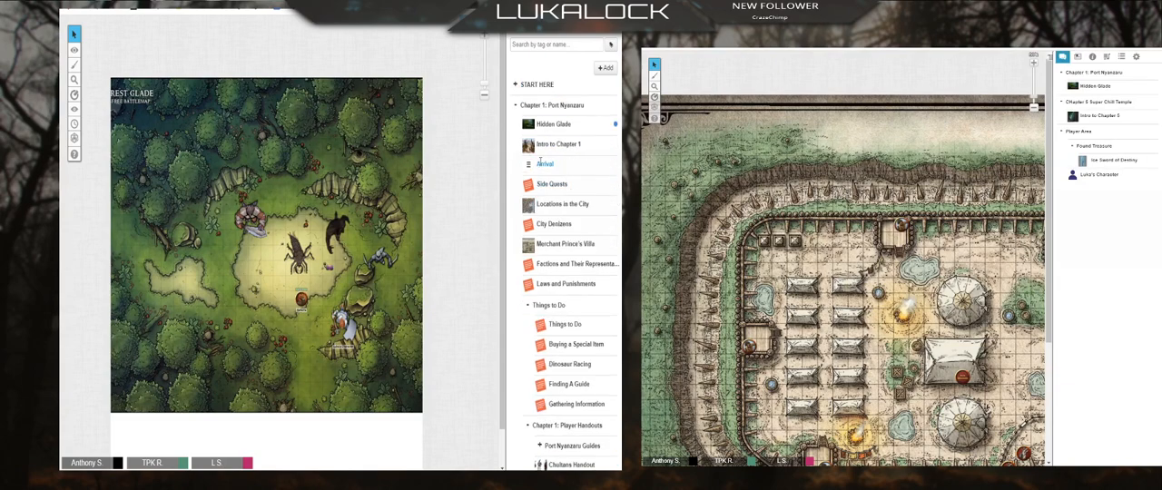
click(515, 105)
scroll(519, 332, down, 1)
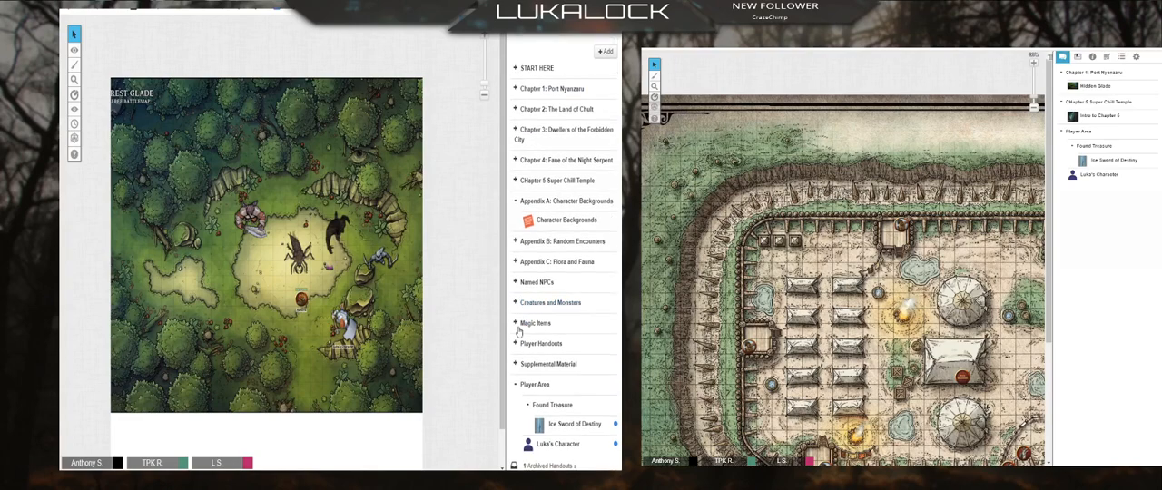
click(515, 384)
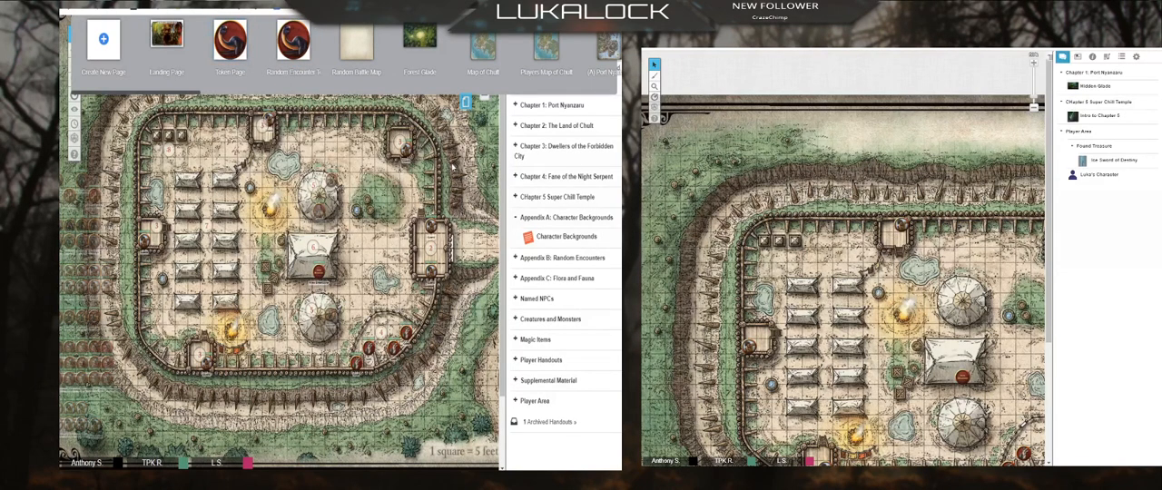
Step: Open the Random Battle Map page and place the Player Area character's token on the map
click(356, 40)
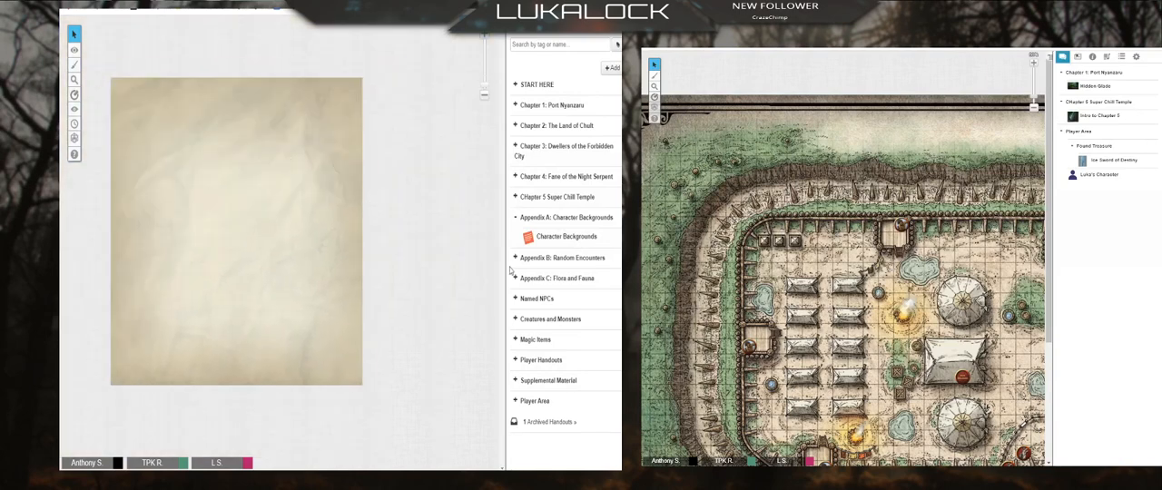
click(517, 402)
drag(555, 461, 305, 216)
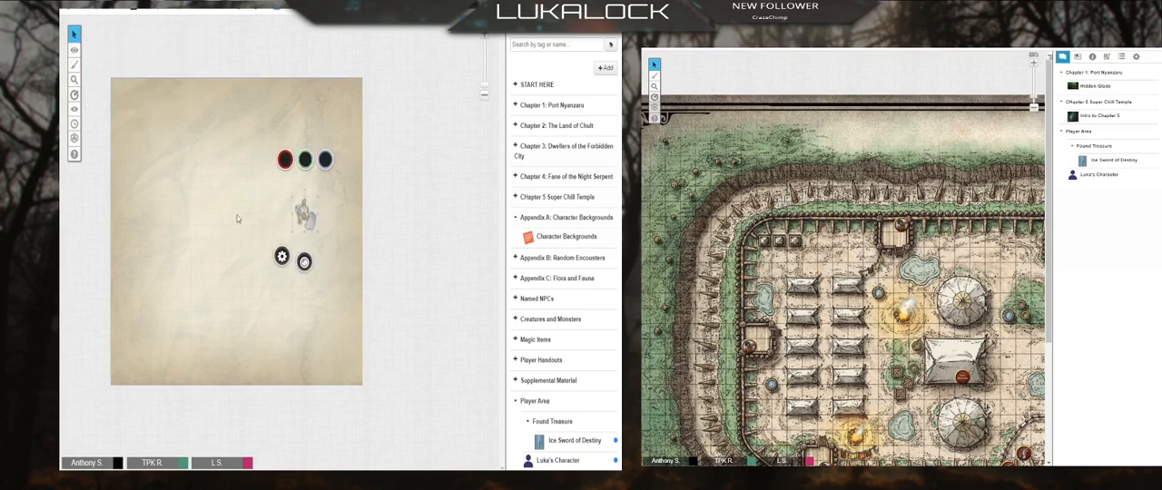
Step: Move the placed token from the GM layer to the token layer and make that layer active
right_click(306, 212)
mouse_move(326, 209)
click(365, 210)
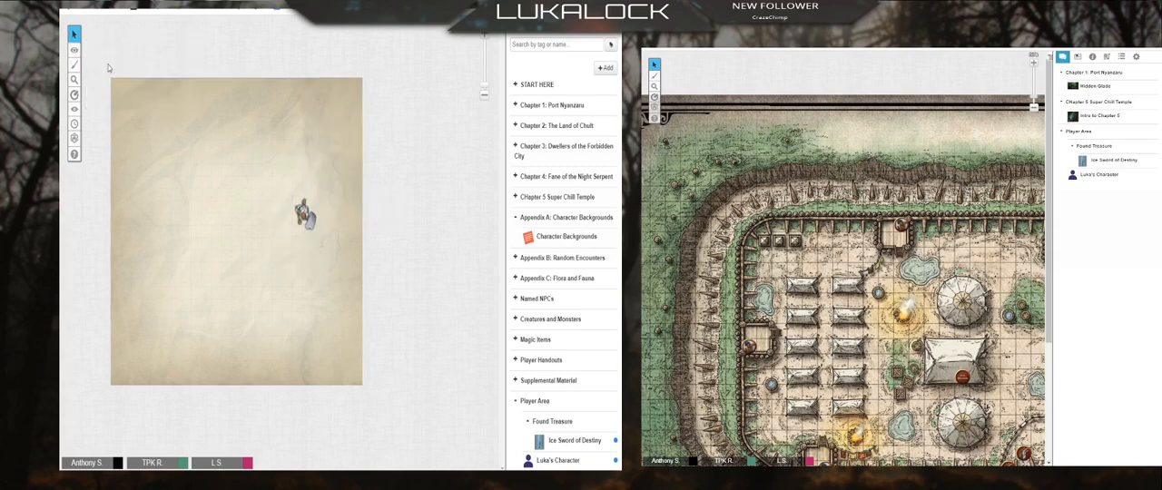
click(109, 60)
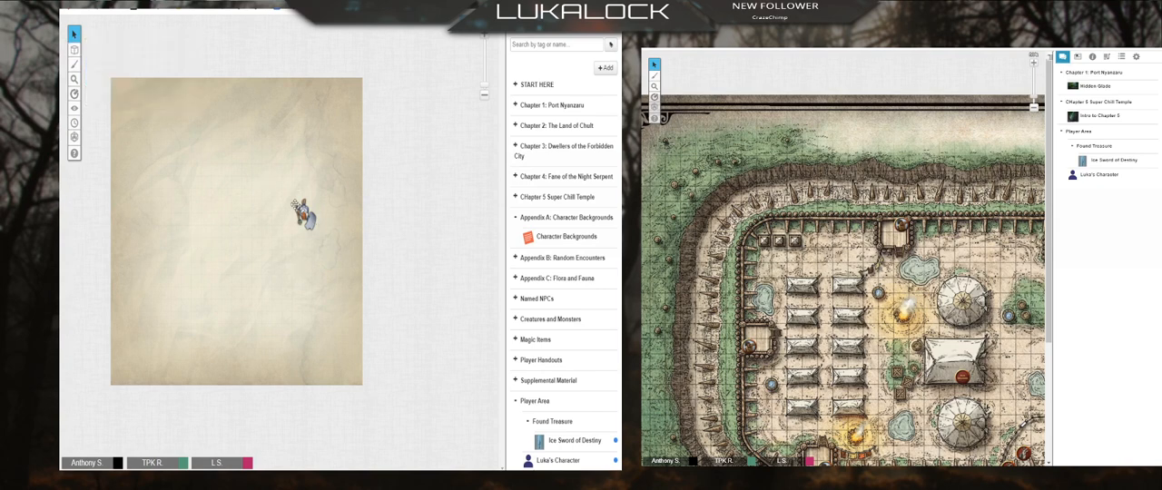
Step: Copy the character token from Random Battle Map and paste it onto the Camp Vengeance page near the east gate
click(287, 233)
right_click(306, 213)
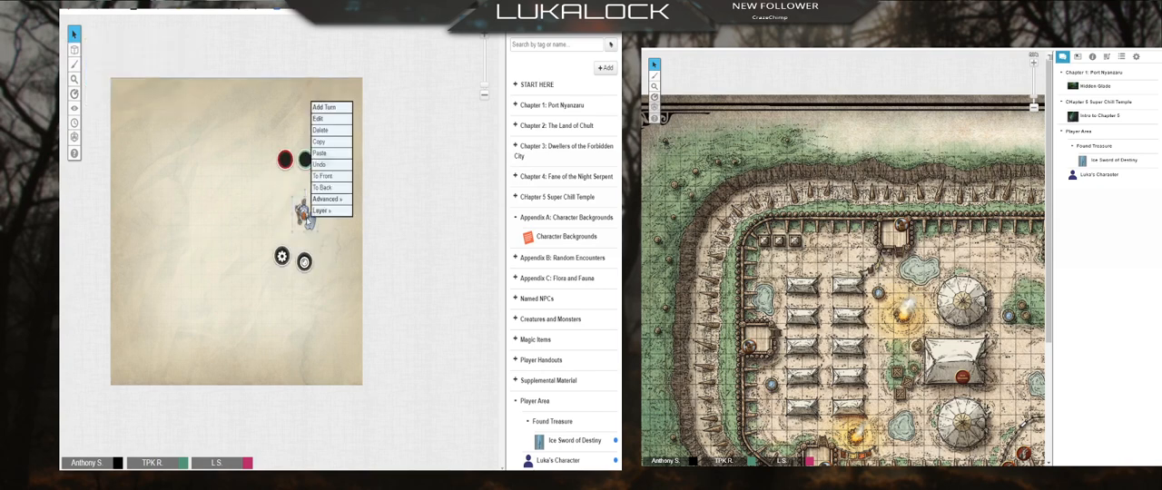
click(325, 142)
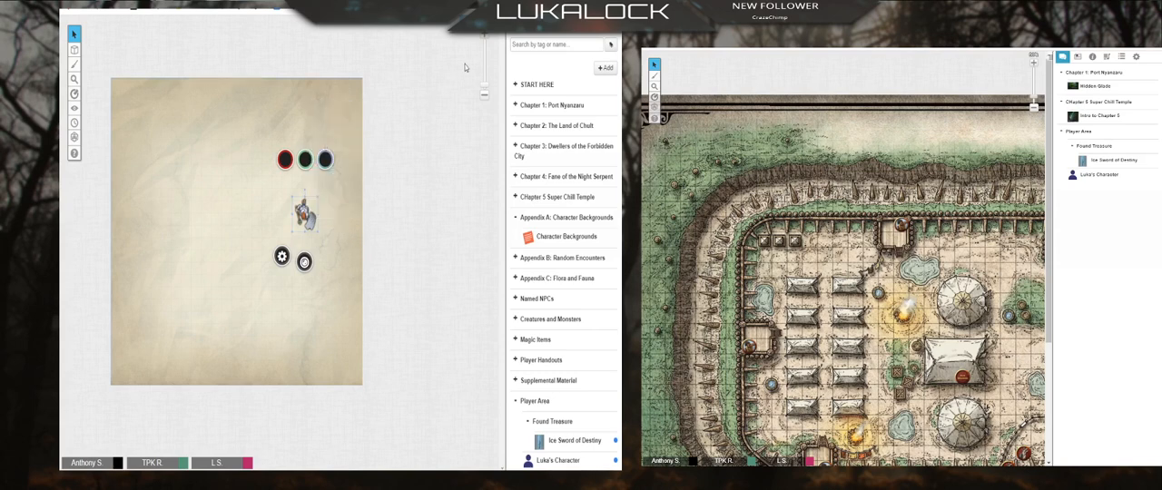
click(467, 22)
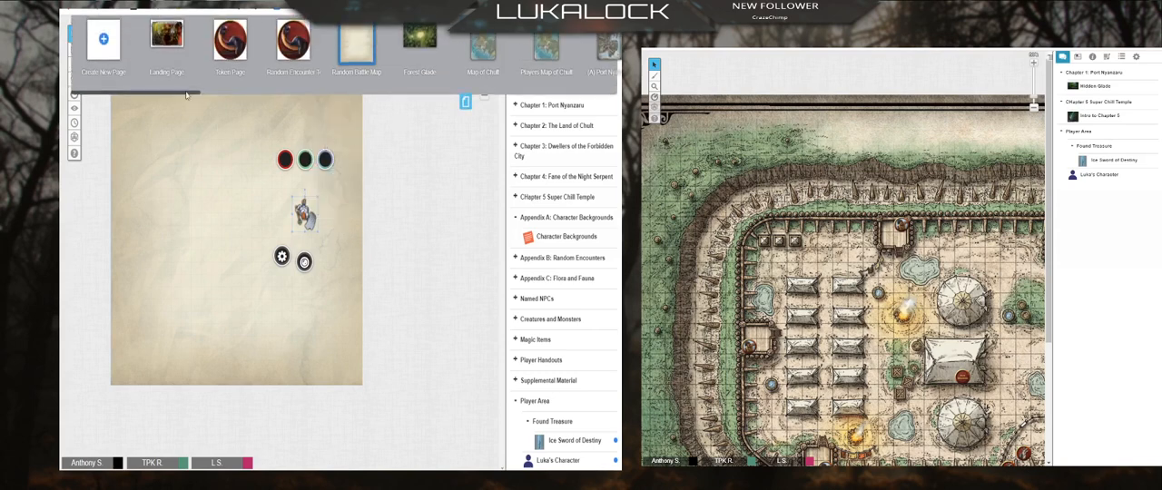
drag(203, 96, 289, 96)
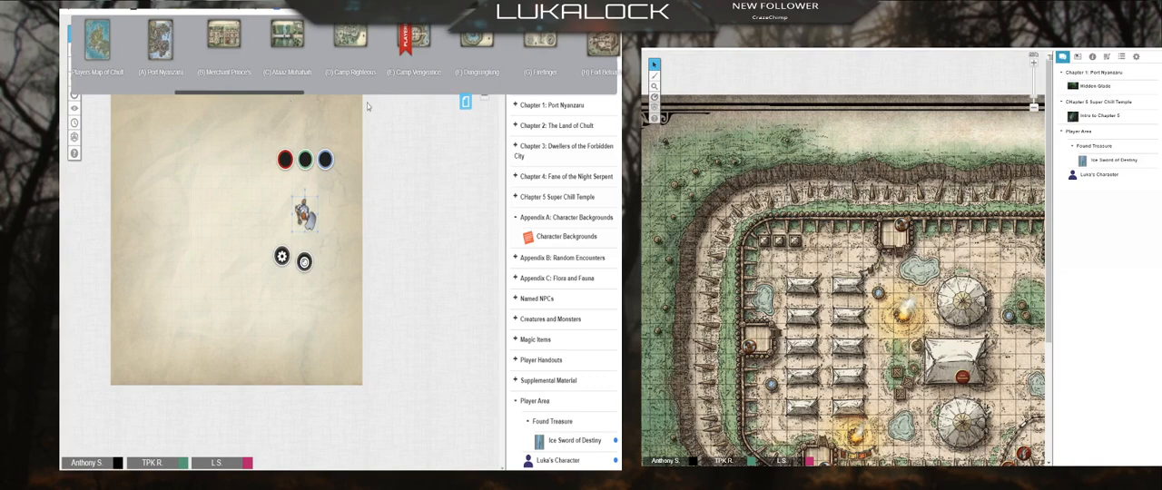
click(421, 38)
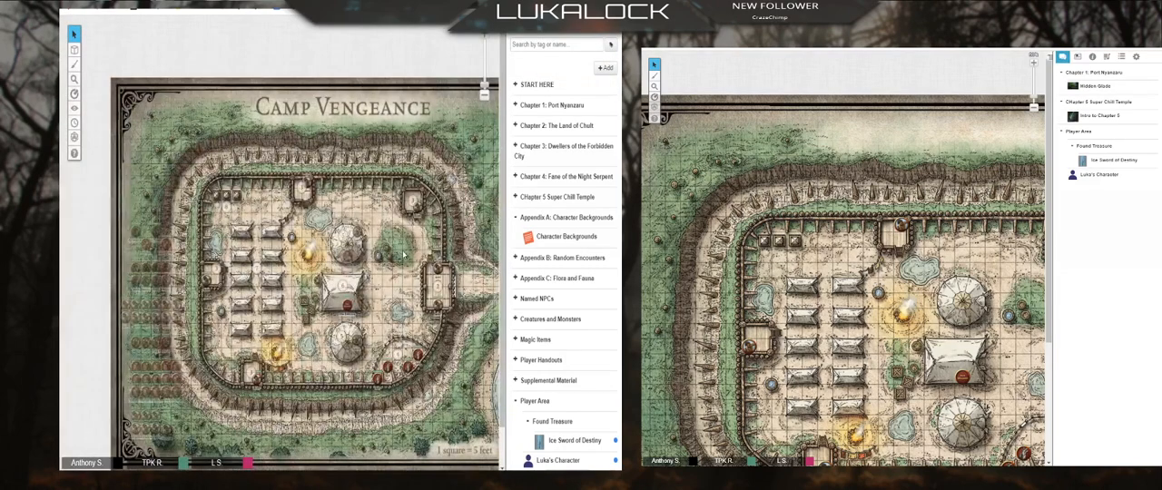
right_click(444, 248)
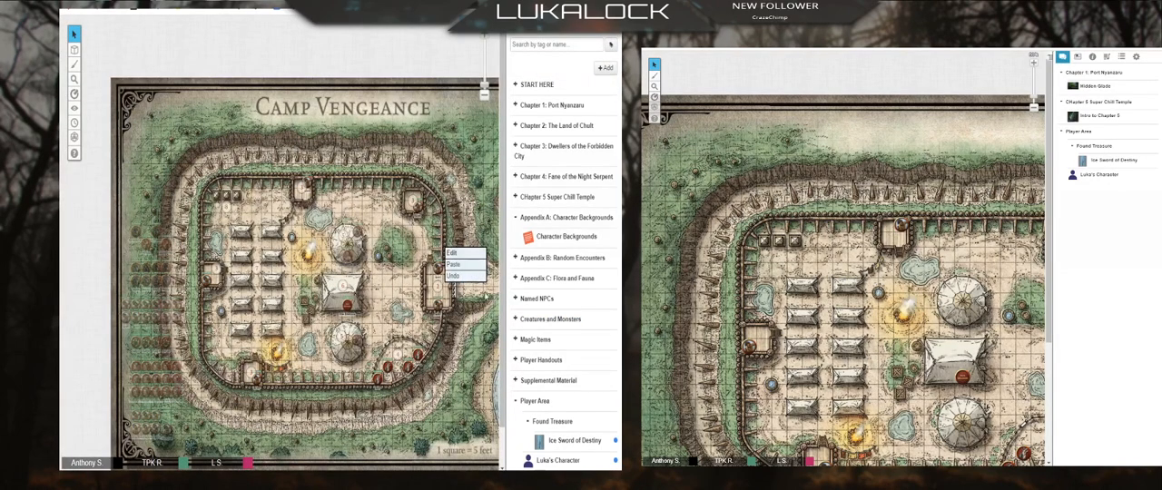
click(460, 265)
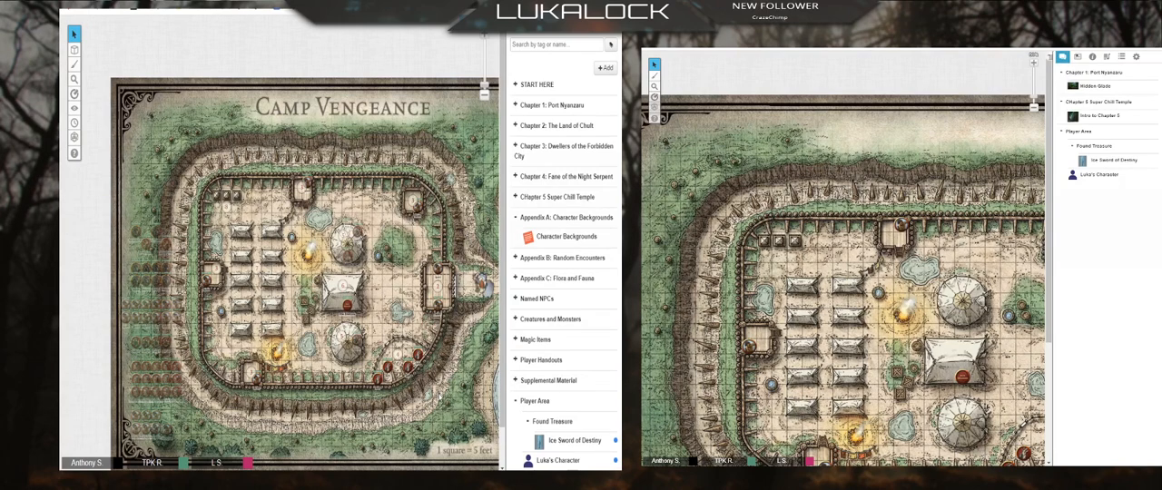
Step: Reposition the pasted character token on the path just outside the camp's east gate and deselect it
click(485, 288)
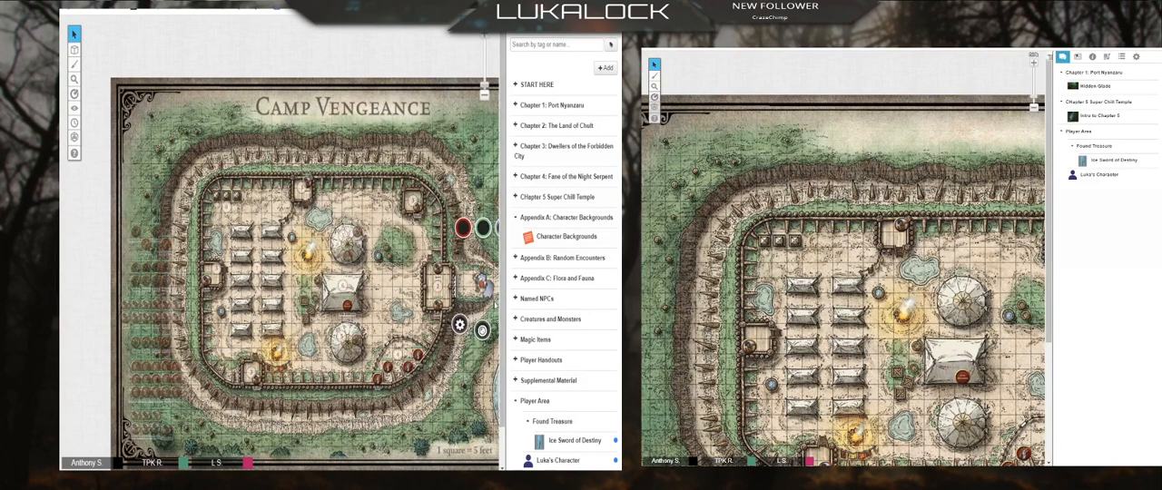
drag(494, 296, 489, 290)
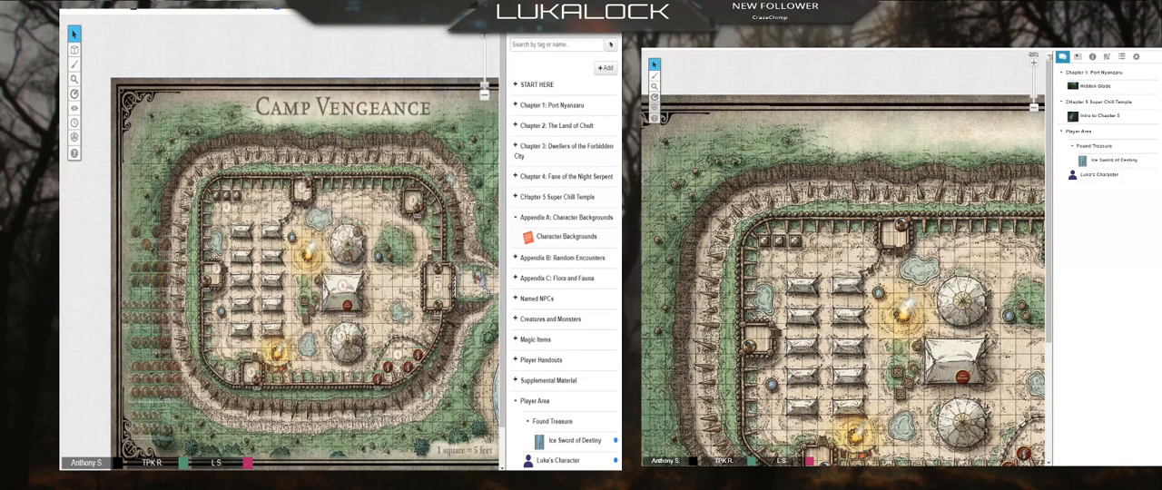
click(483, 284)
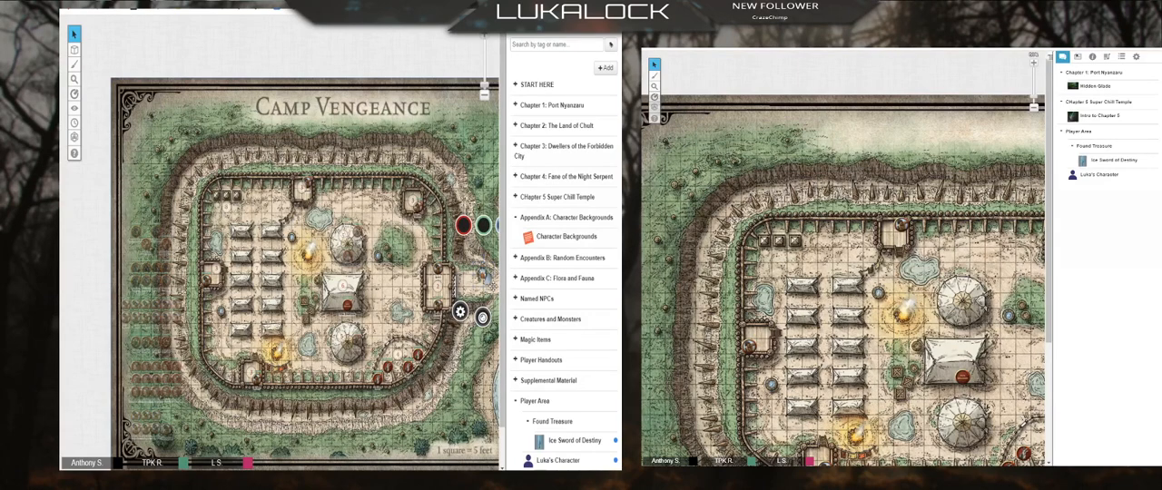
drag(493, 287, 489, 280)
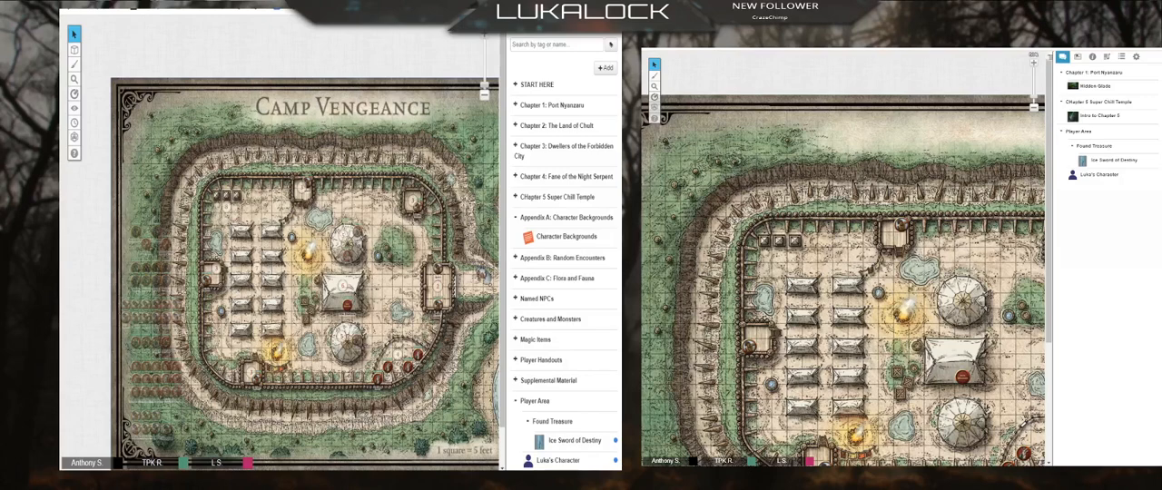
click(484, 274)
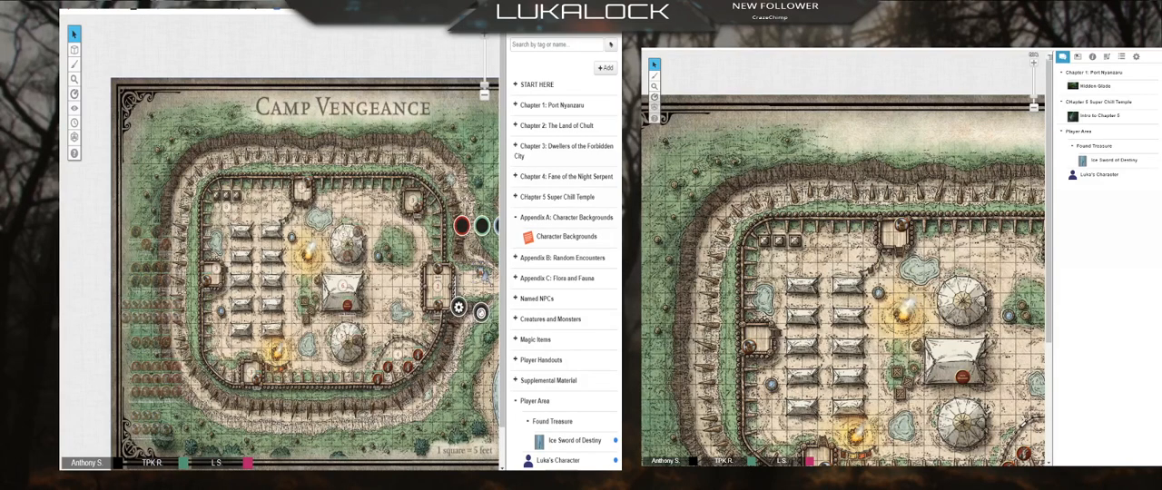
click(441, 362)
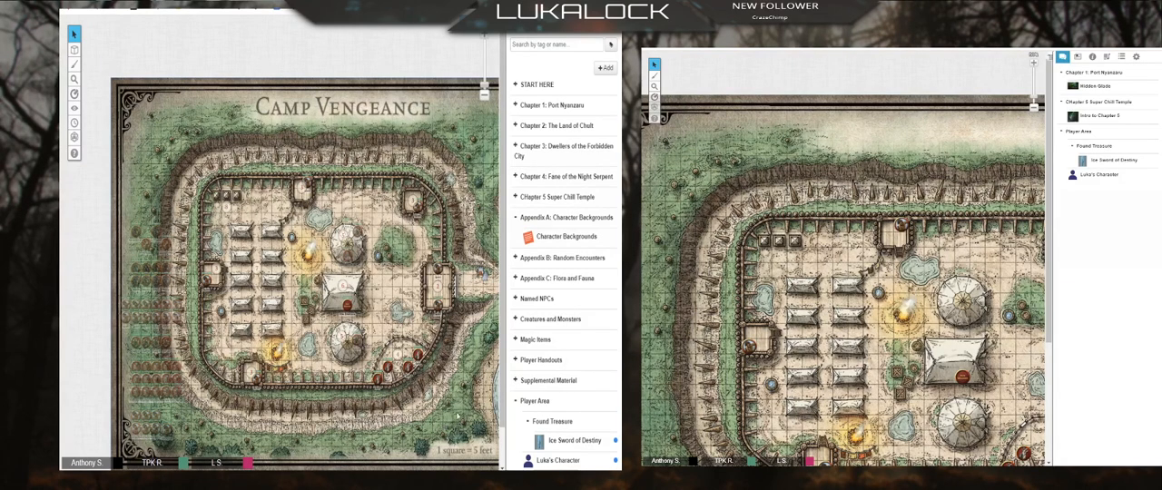
click(481, 271)
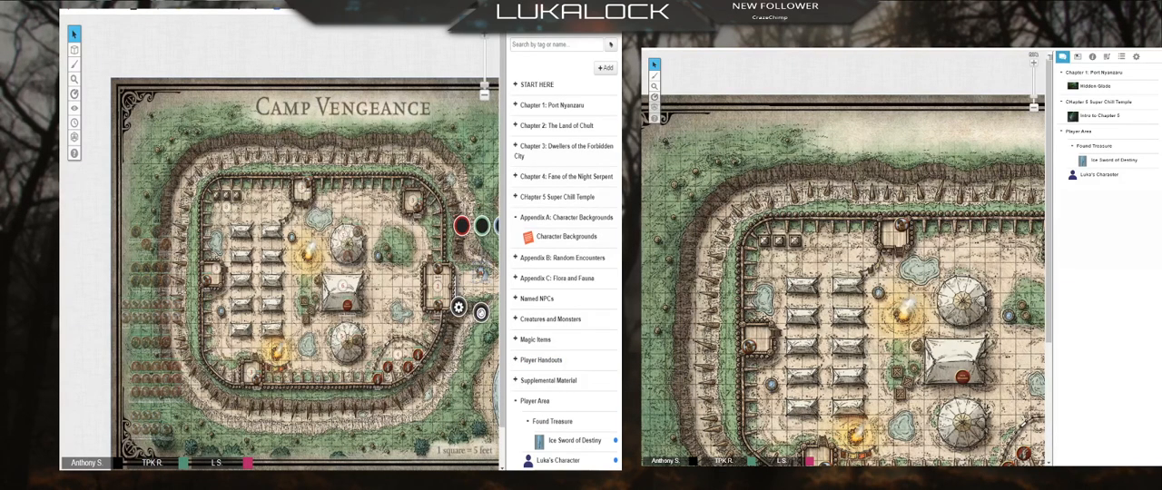
click(490, 269)
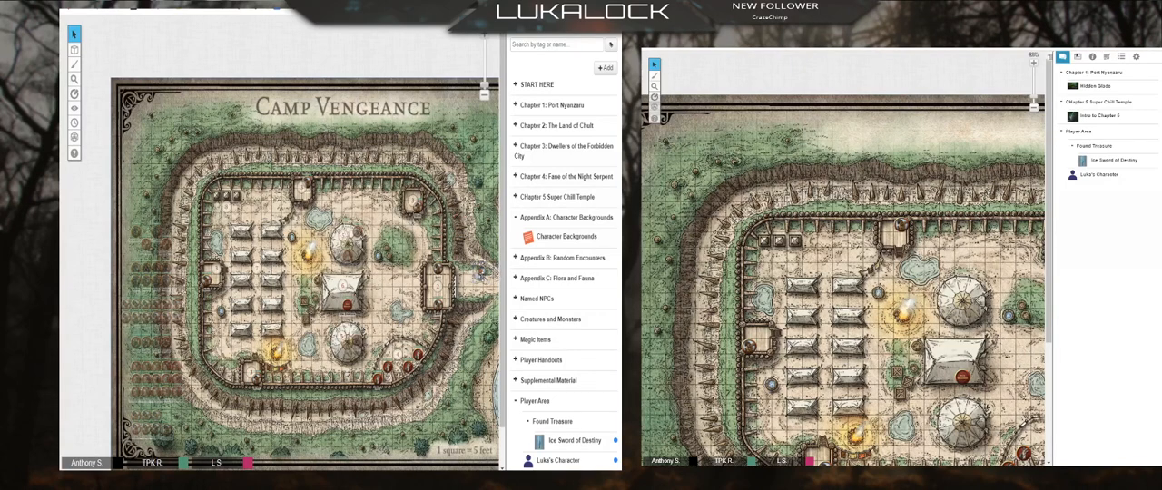
drag(481, 274, 474, 281)
click(474, 280)
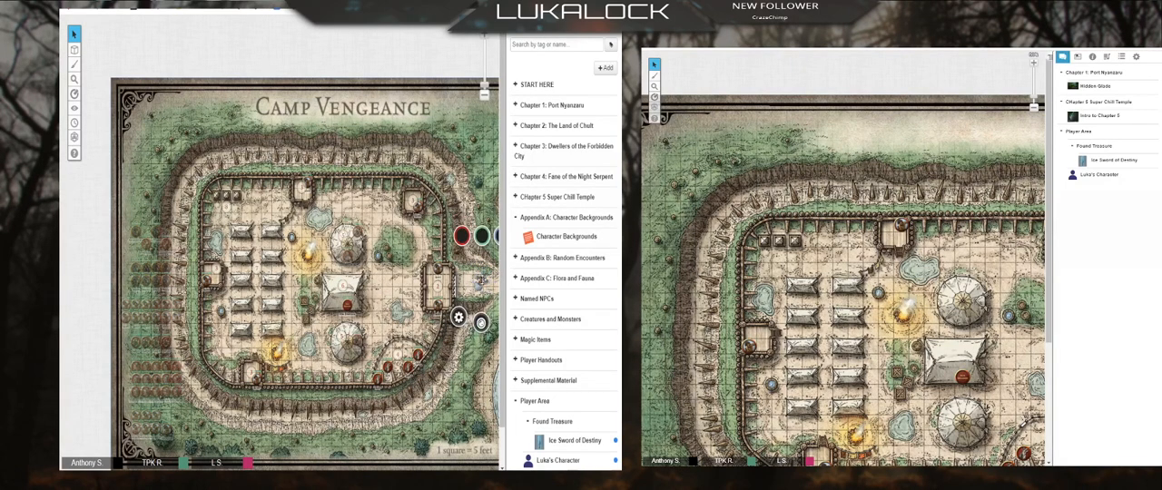
click(484, 280)
click(473, 281)
drag(473, 283, 481, 286)
click(490, 318)
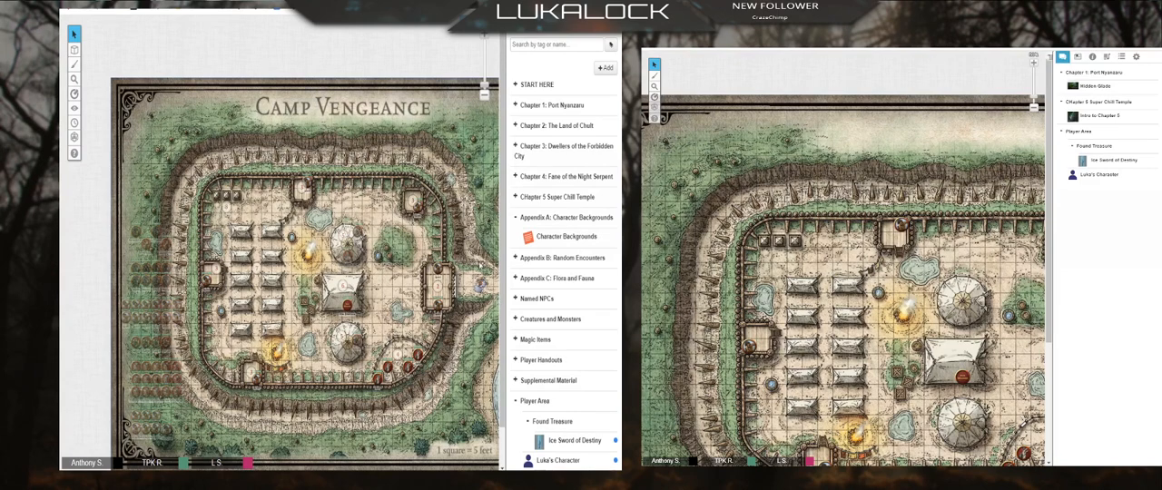
click(472, 277)
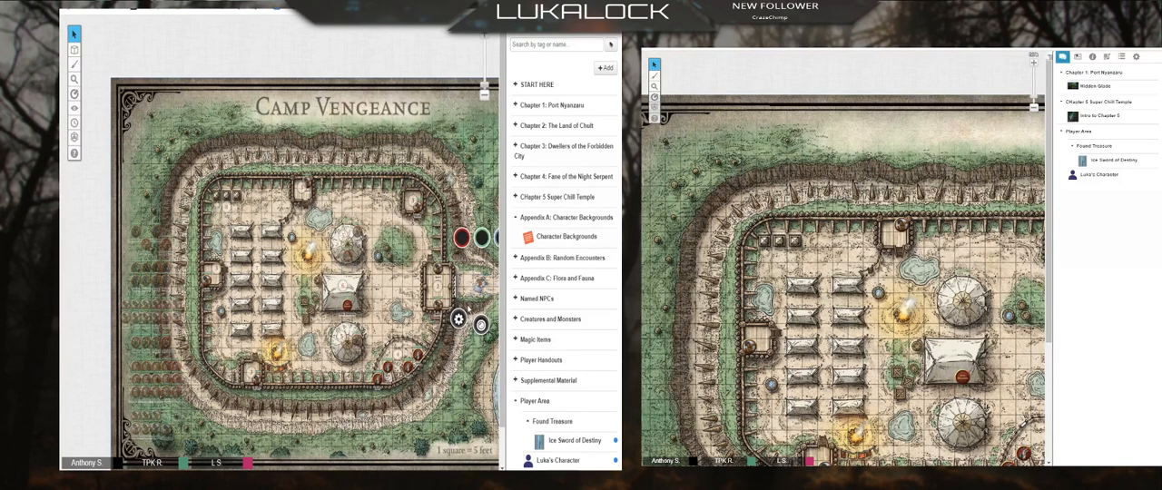
click(469, 308)
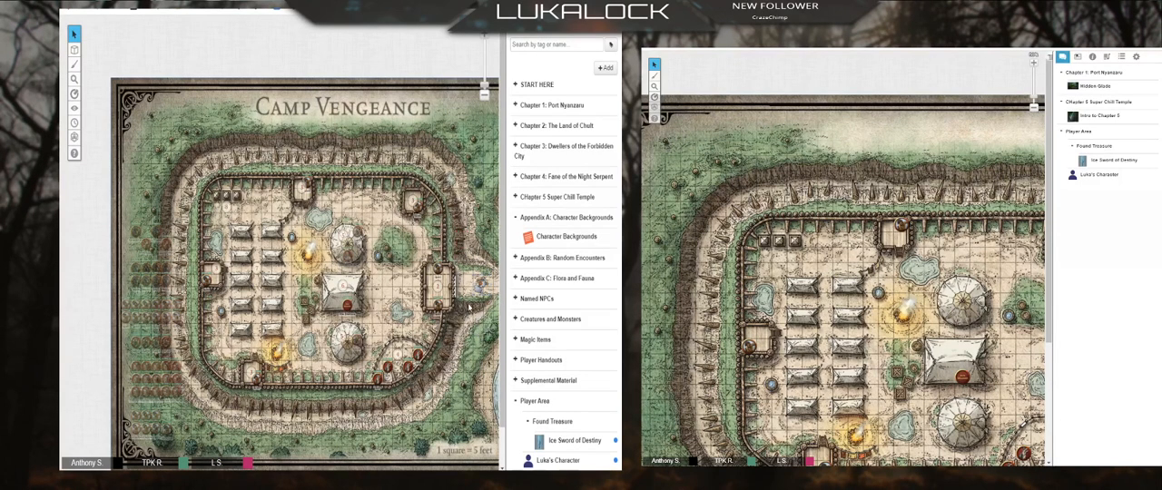
Step: Switch to the Forest Glade page and back to Camp Vengeance, and locate the players' current page in the page list
click(464, 37)
click(420, 45)
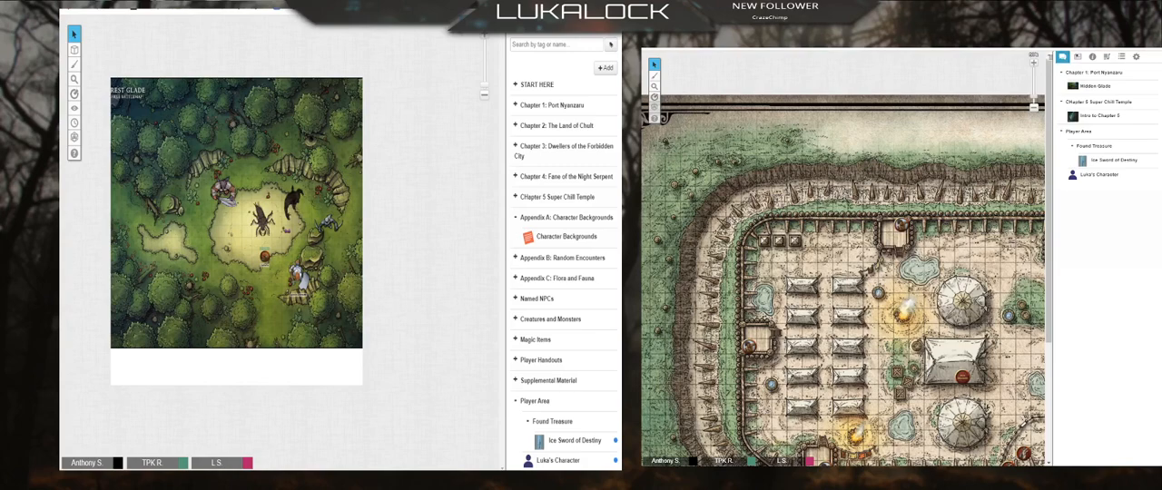
click(465, 42)
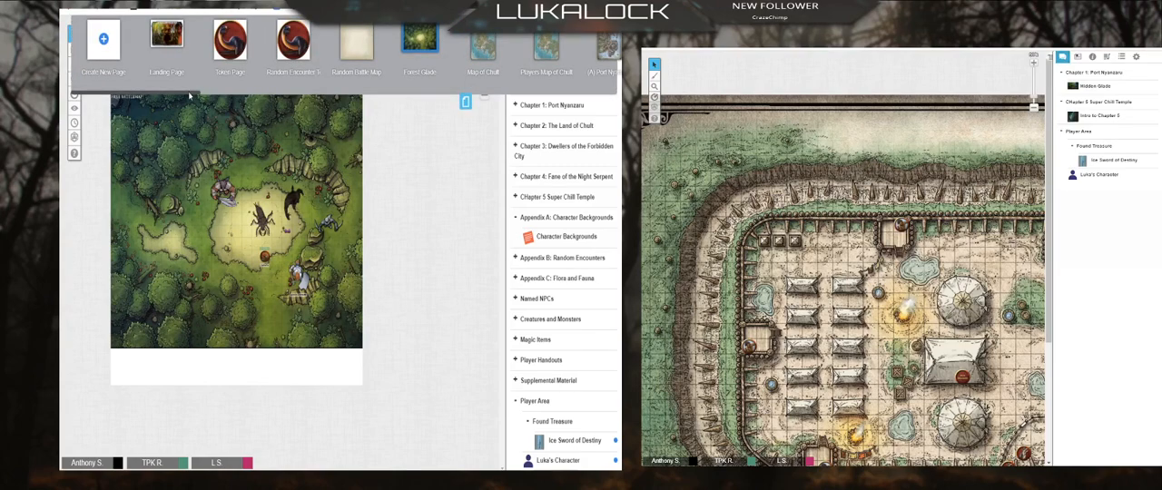
drag(190, 92, 303, 109)
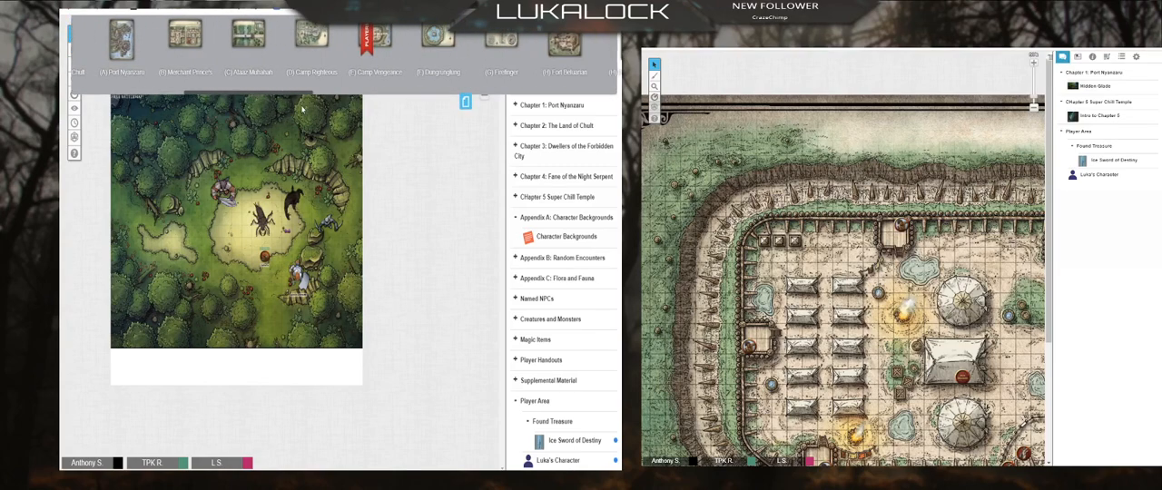
click(386, 33)
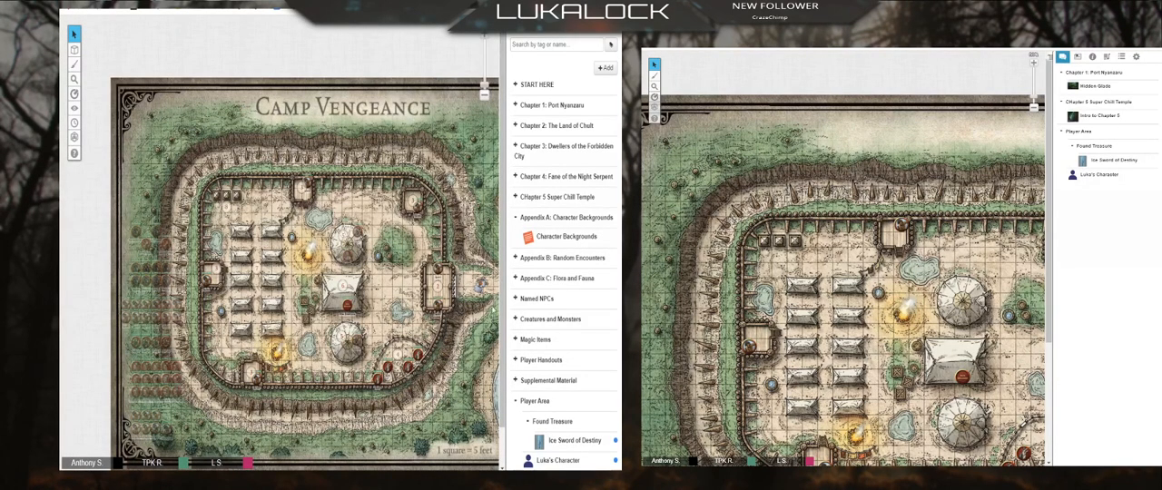
click(461, 38)
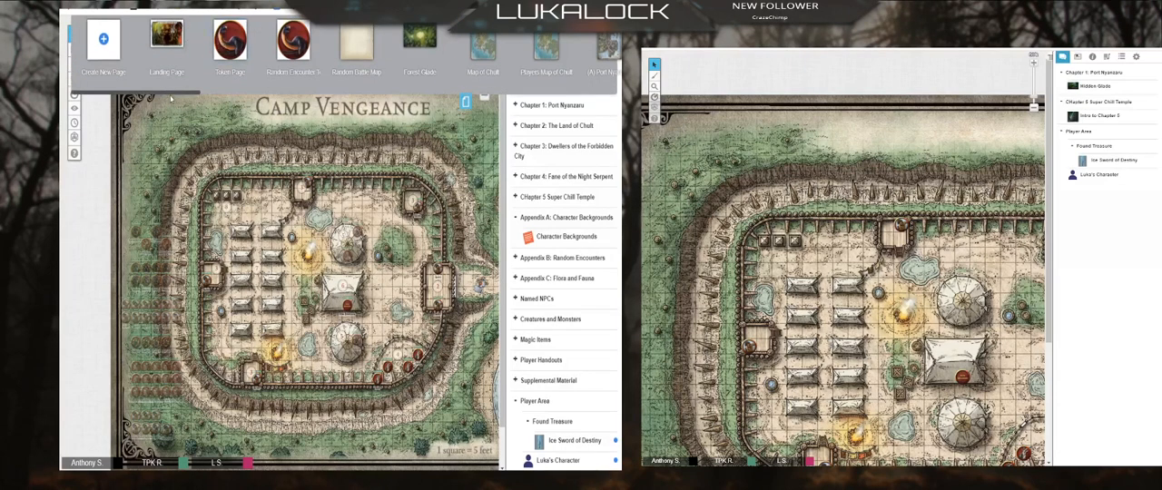
scroll(170, 99, right, 5)
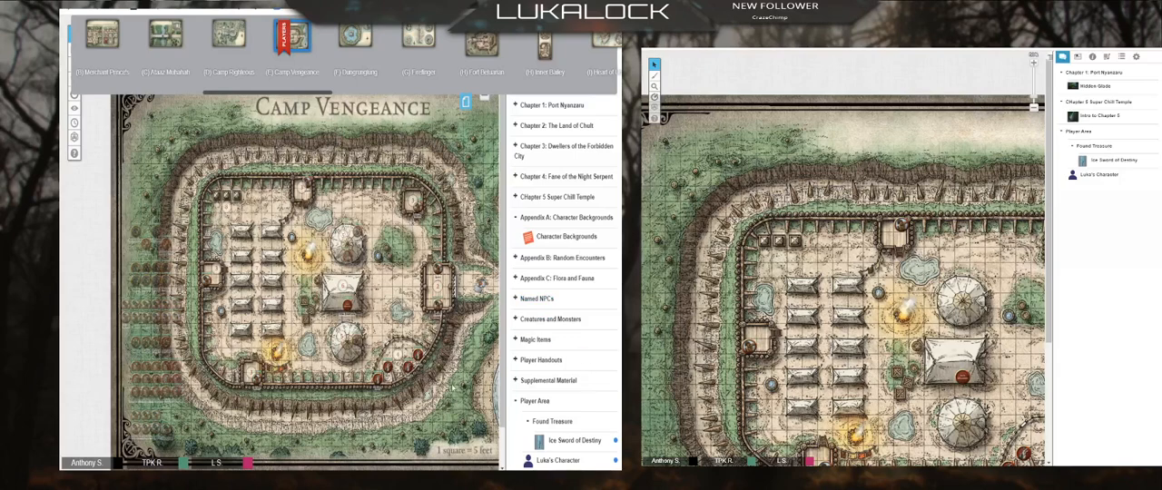
Step: Look at the Camp Righteous page and the Random Battle Map page with its character token
click(465, 101)
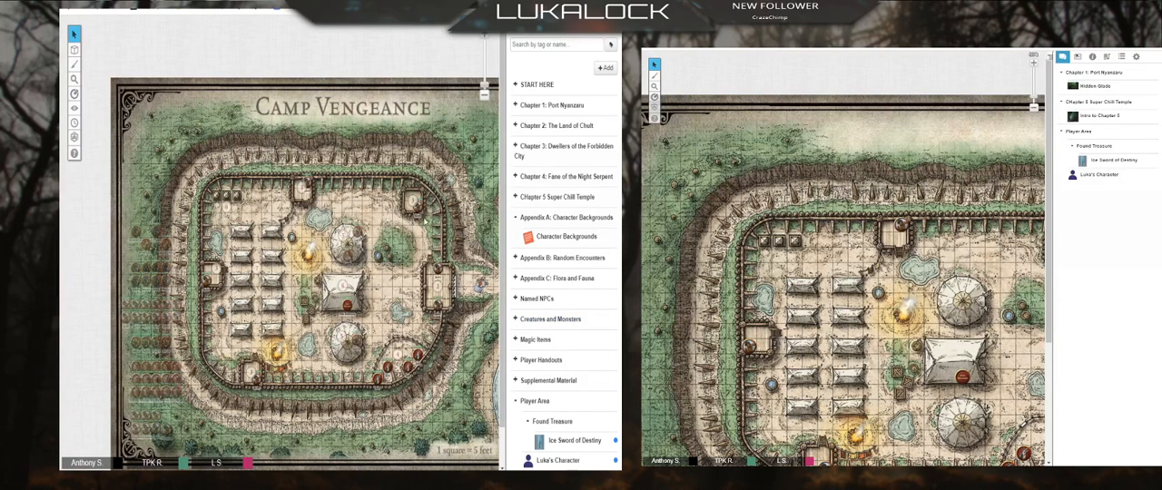
click(467, 34)
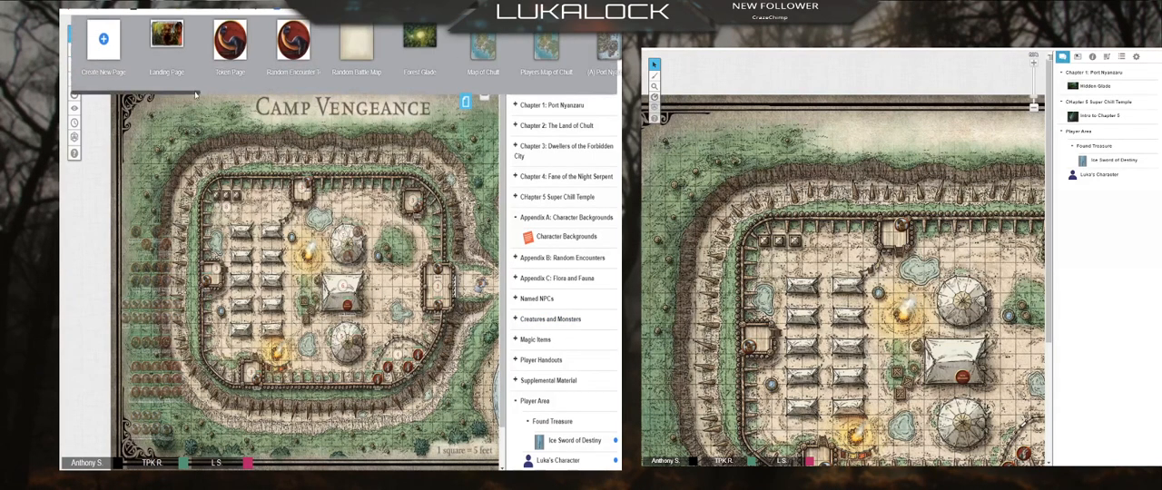
drag(293, 101, 296, 101)
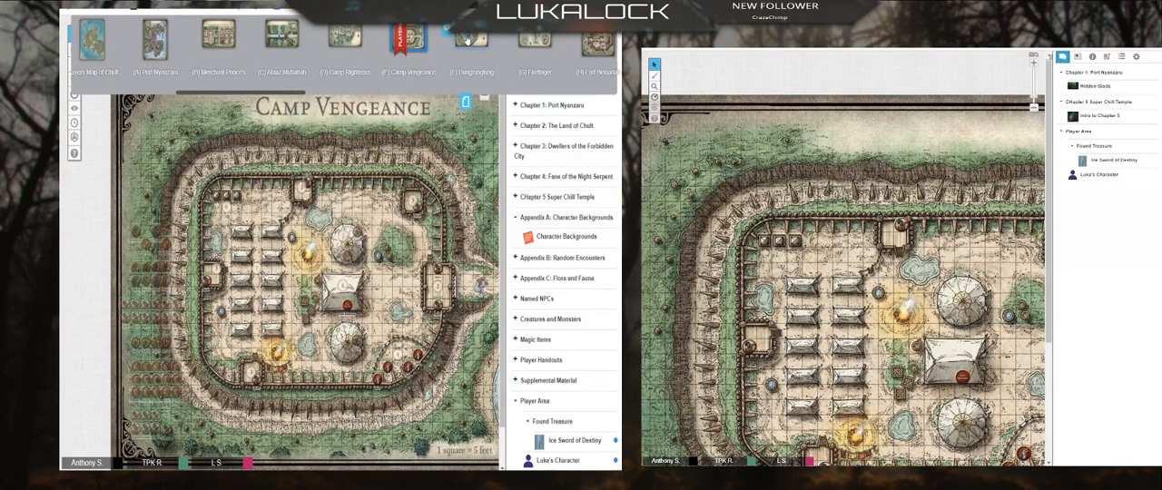
click(353, 42)
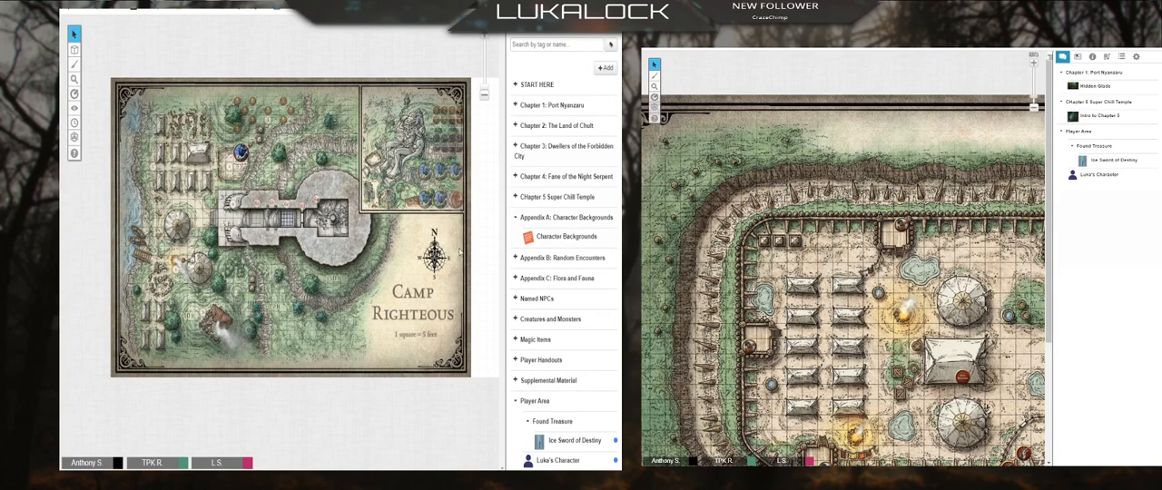
click(465, 34)
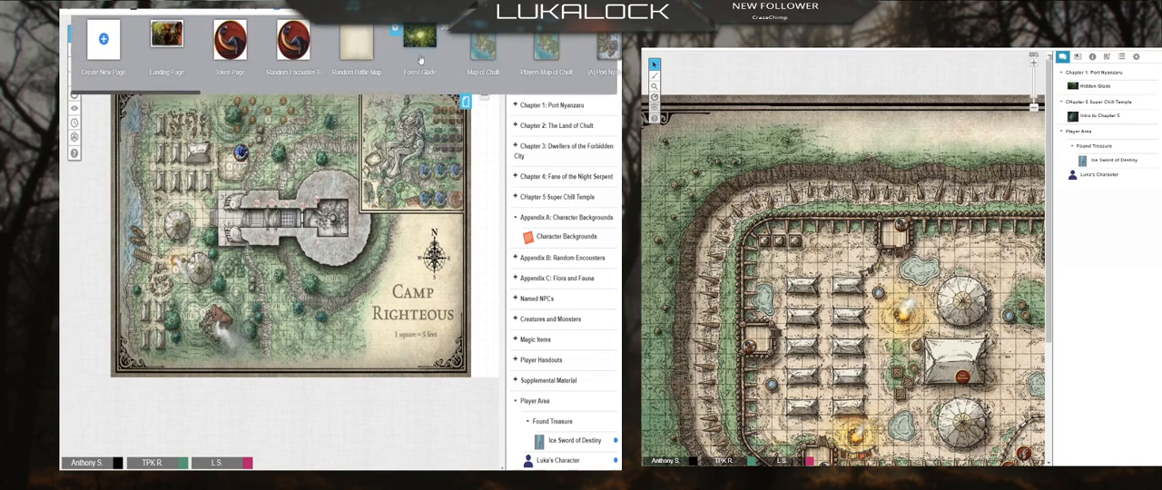
click(349, 46)
drag(227, 141, 295, 270)
click(213, 174)
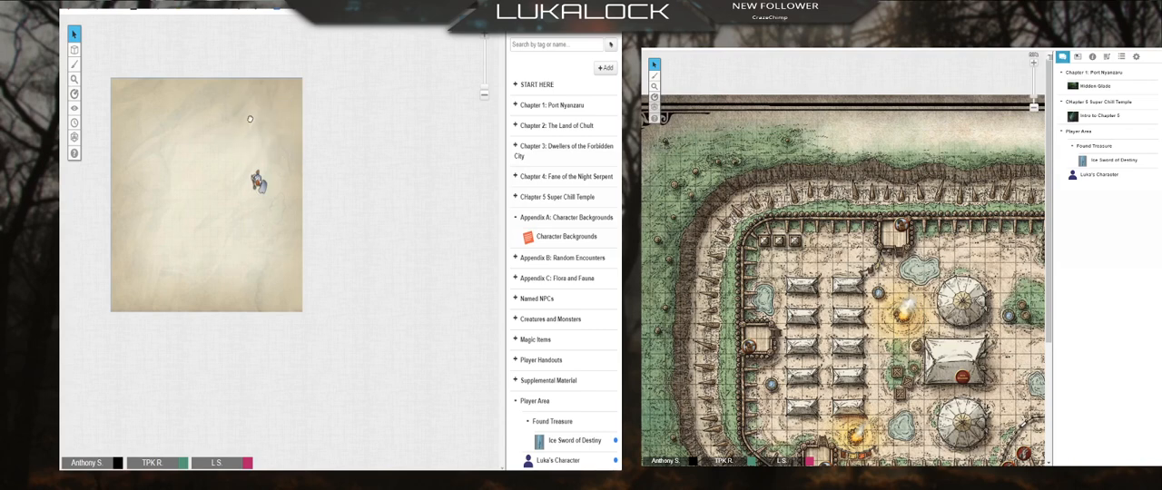
Step: Return to the Camp Vengeance page and delete the character token outside the east gate
click(467, 42)
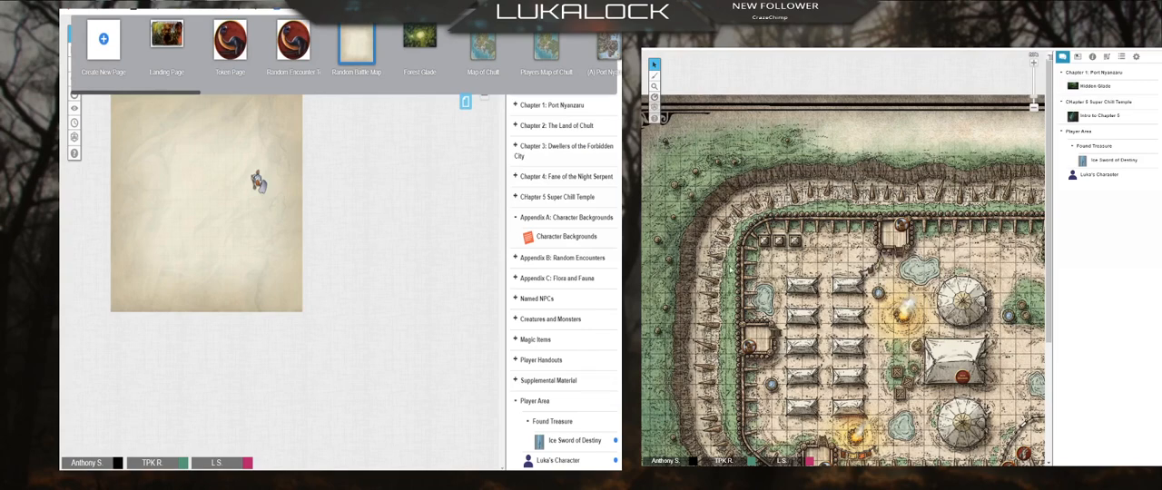
drag(184, 92, 292, 96)
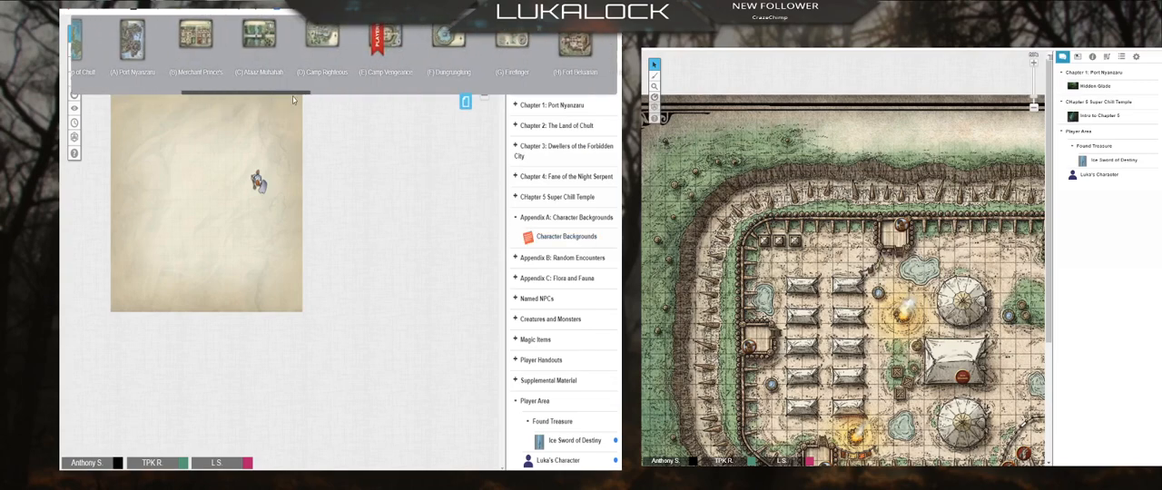
click(392, 43)
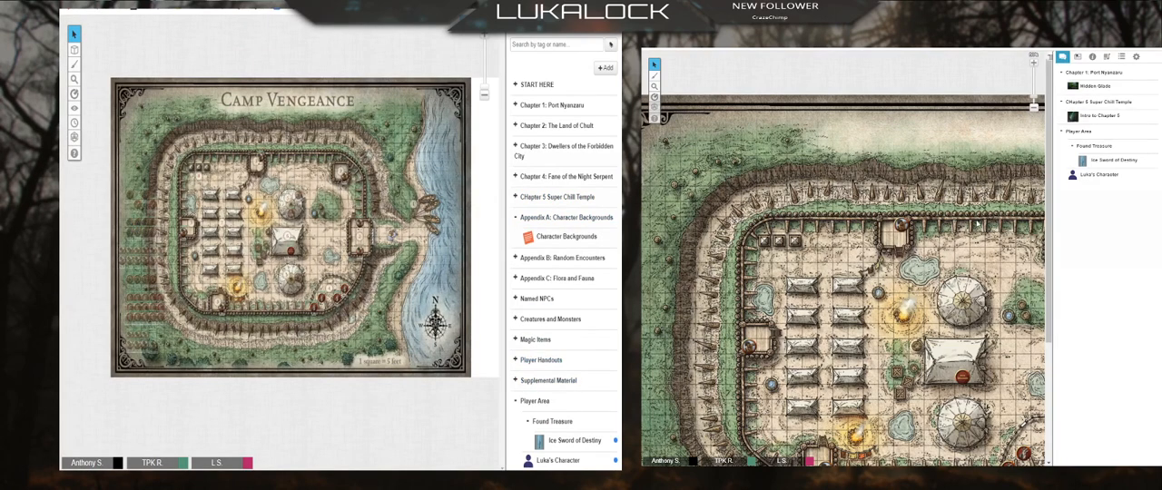
click(389, 234)
key(Delete)
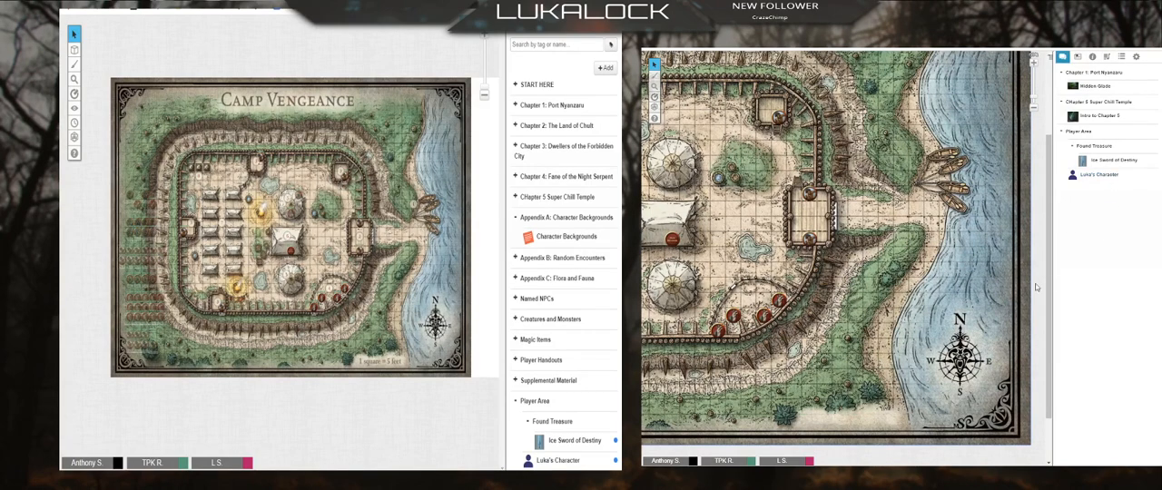
drag(1098, 175, 897, 216)
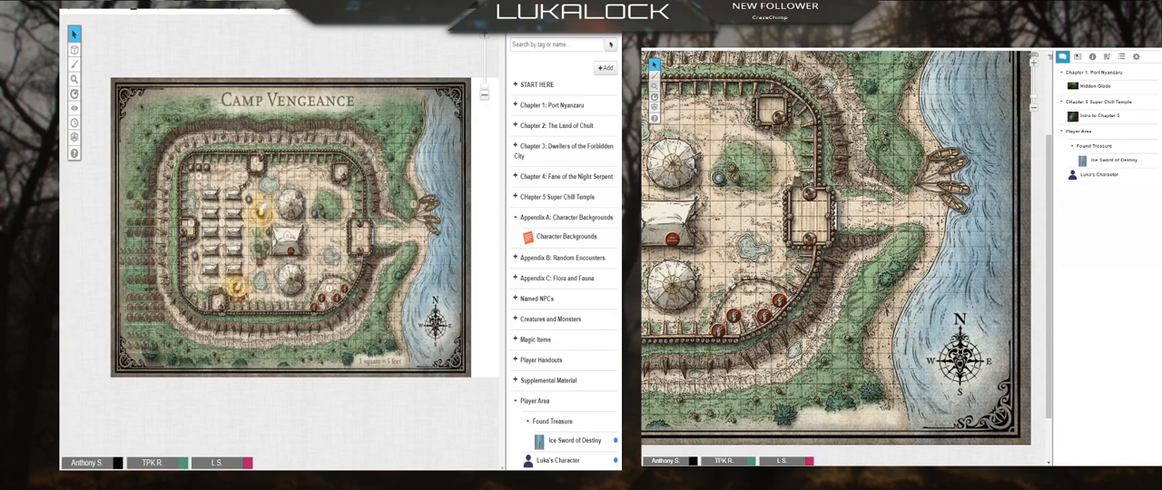
Step: Open RollAdvantage's Token Stamp 2 in a new browser tab
key(ctrl+t)
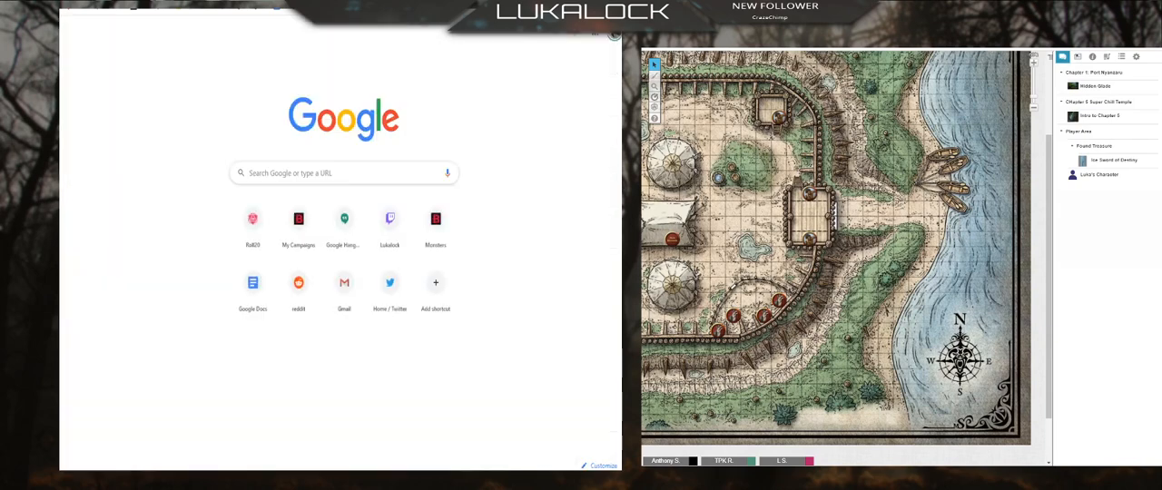
text(token)
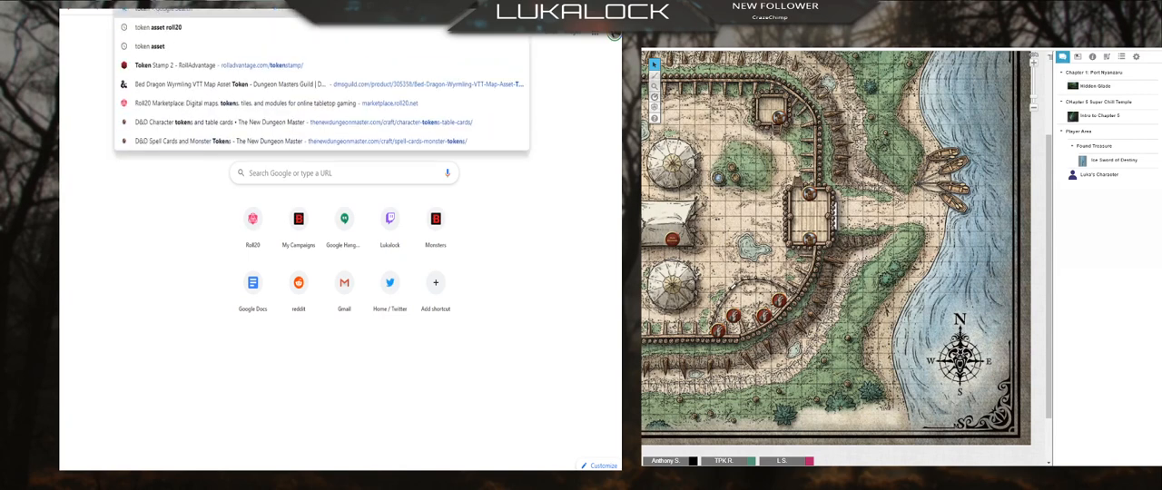
click(161, 66)
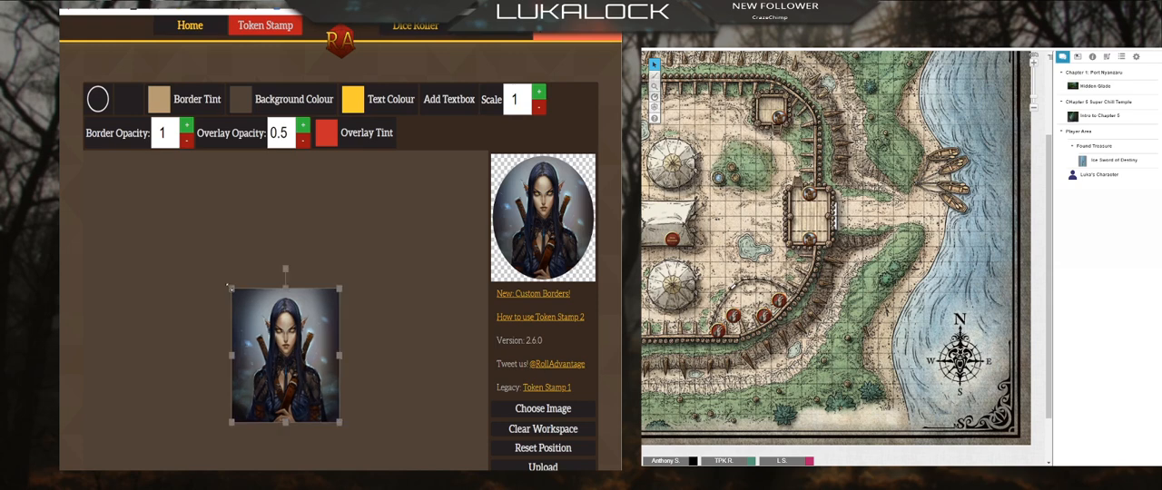
Step: Enlarge the portrait, center the face in the token preview, and try several borders, settling on a round beveled one
drag(232, 290, 202, 254)
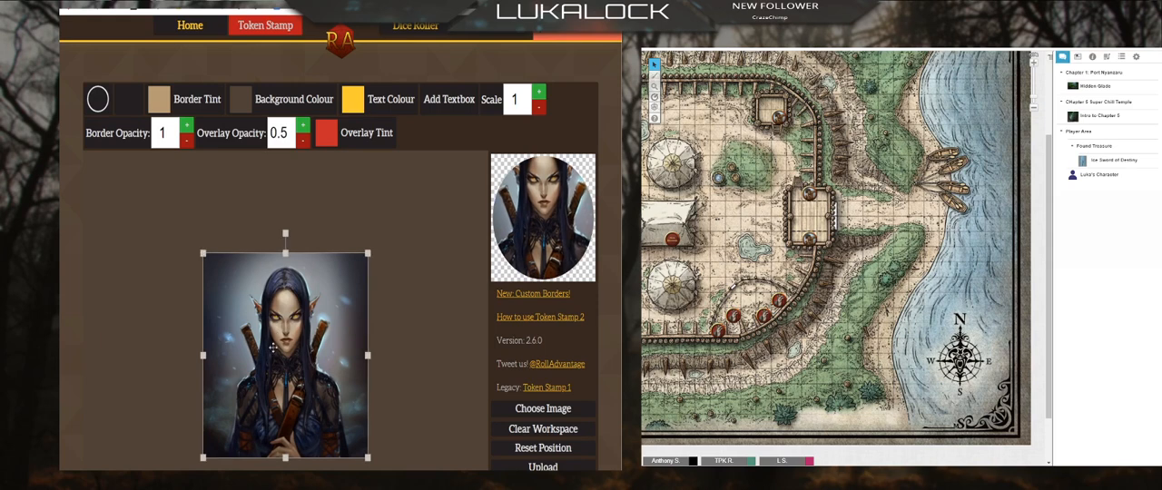
drag(285, 332, 285, 360)
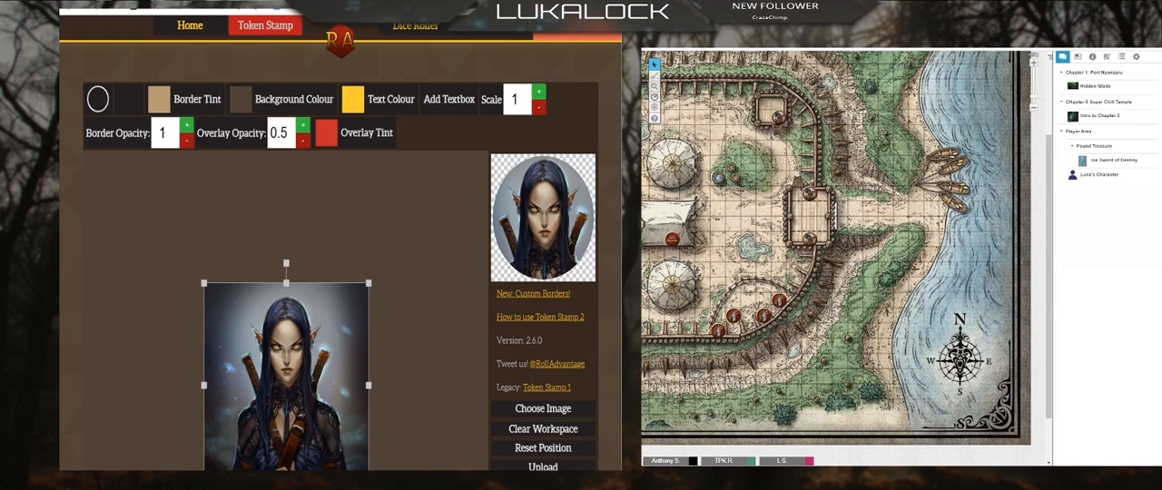
click(98, 98)
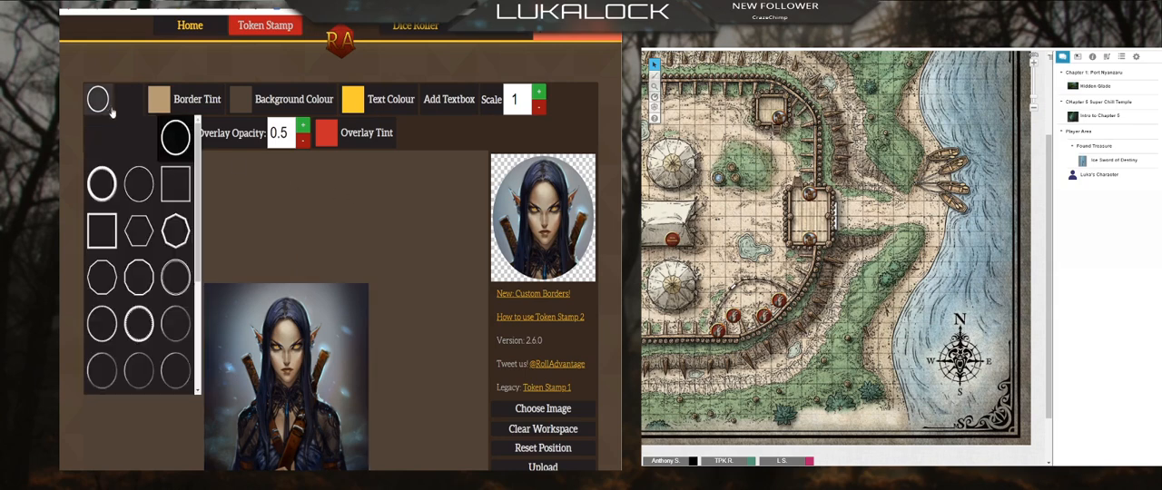
click(103, 188)
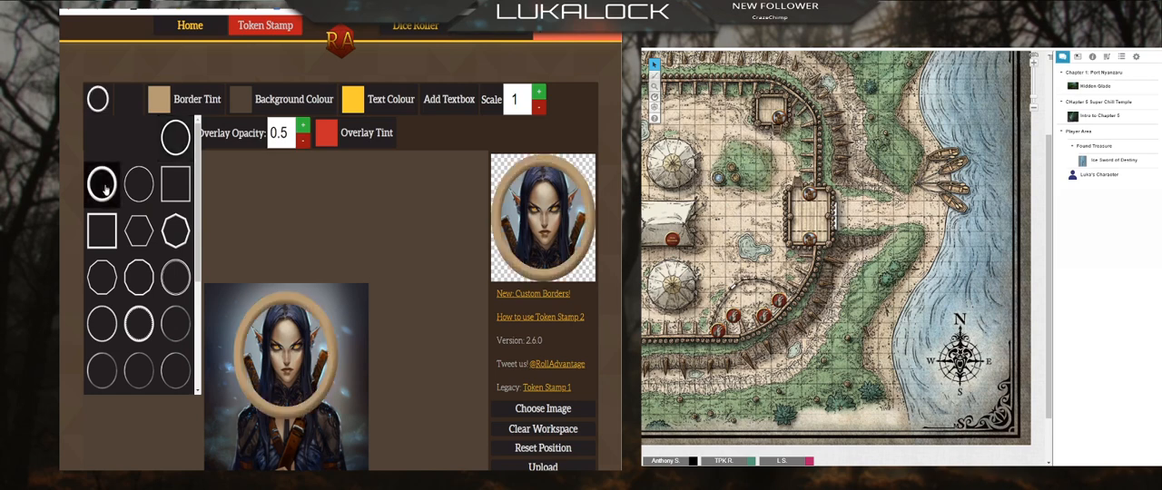
scroll(153, 352, down, 3)
click(139, 315)
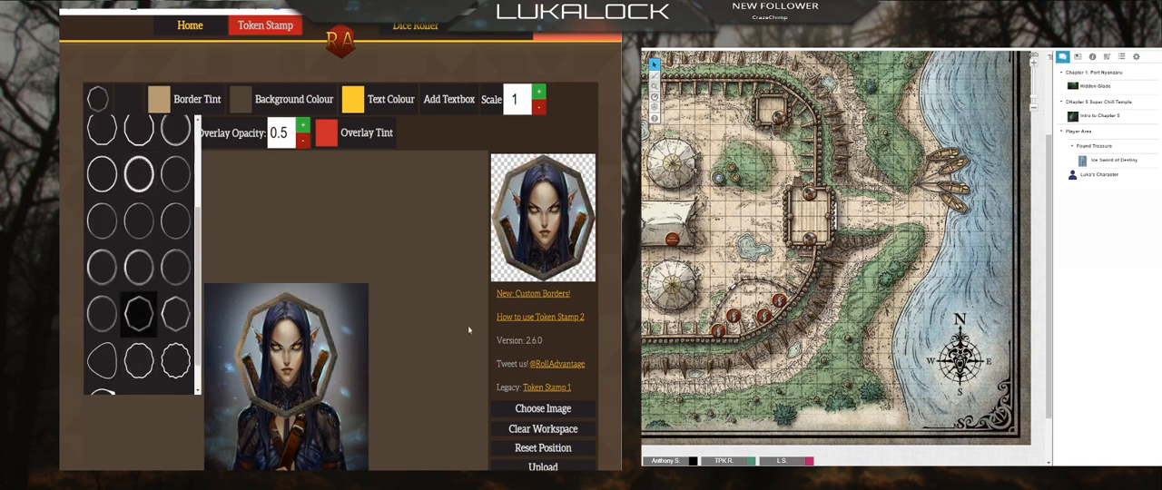
click(102, 267)
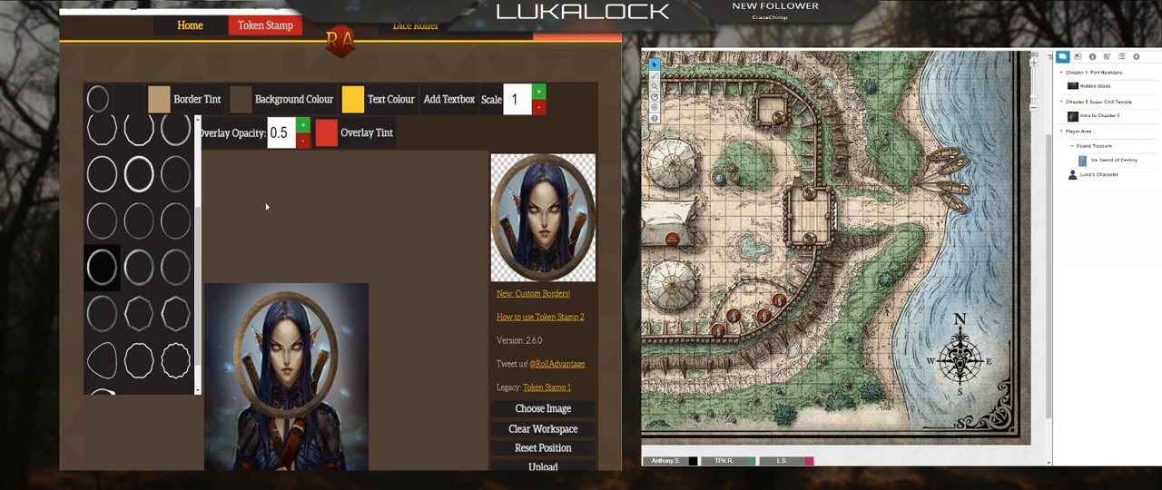
Step: Set the token's border tint to bright red and download the token image
click(182, 100)
click(210, 185)
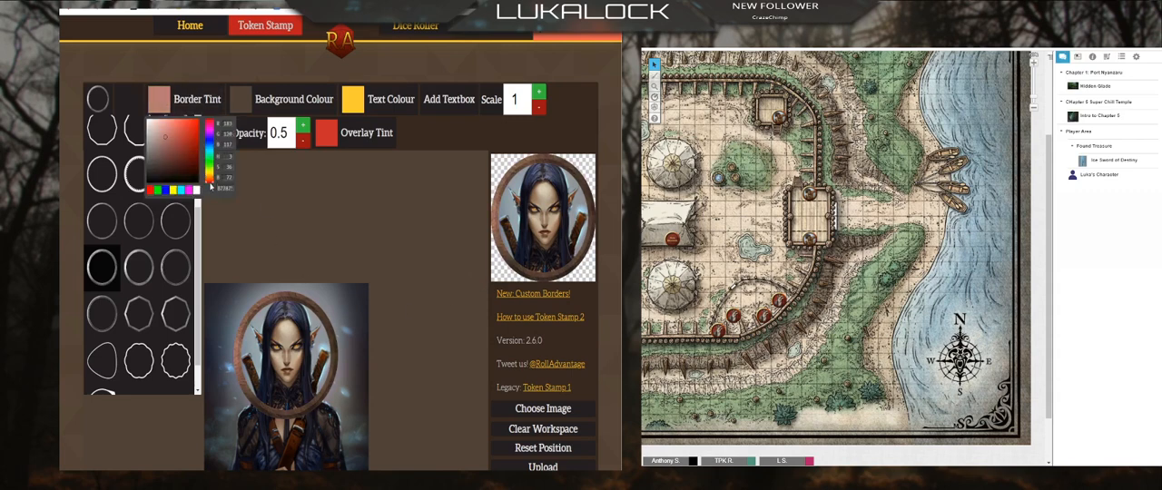
mouse_move(209, 183)
mouse_down()
mouse_move(192, 154)
mouse_move(194, 126)
mouse_up()
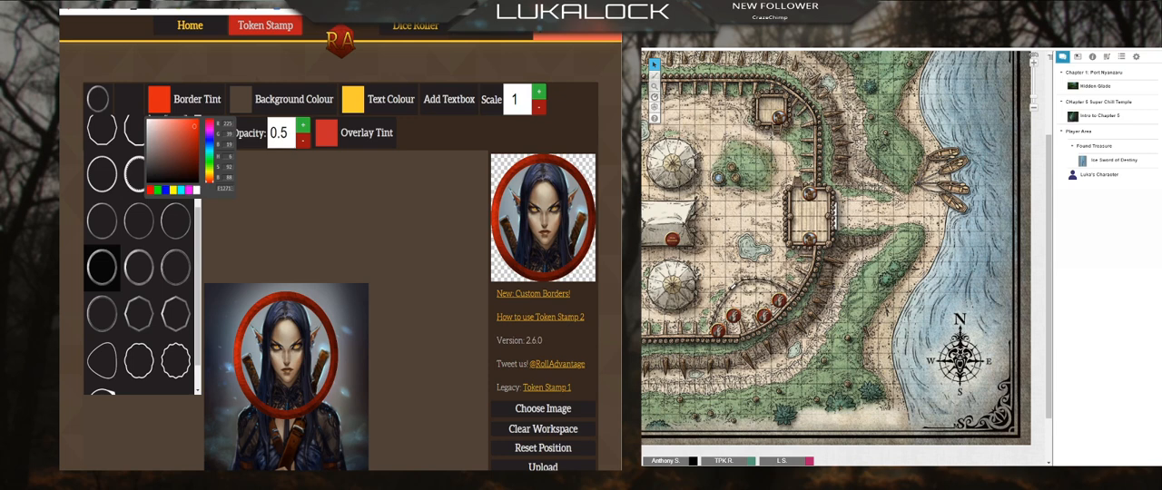
click(543, 193)
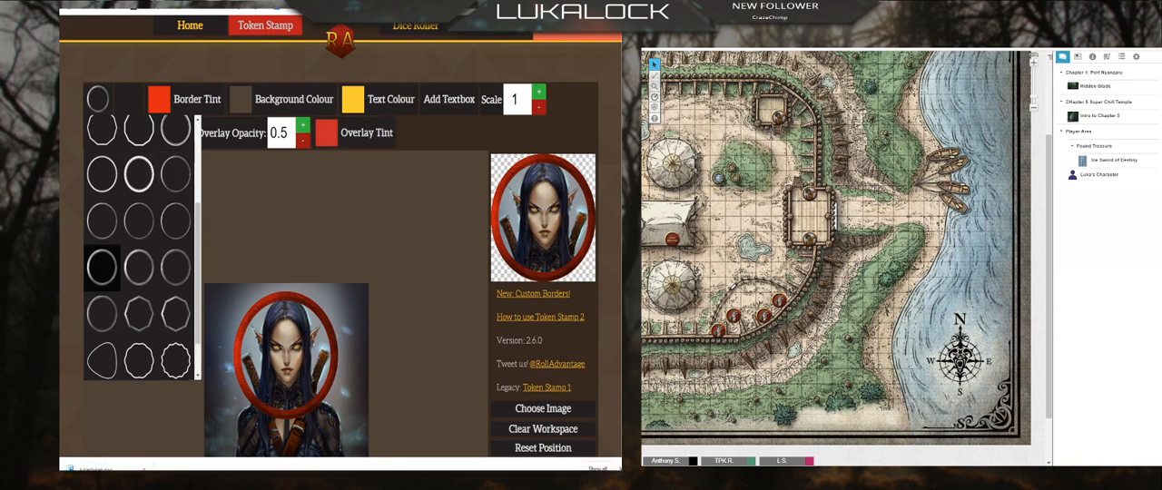
Step: Switch back to Roll20 and upload lukastoken.png and kathari token.png to the art library
click(508, 5)
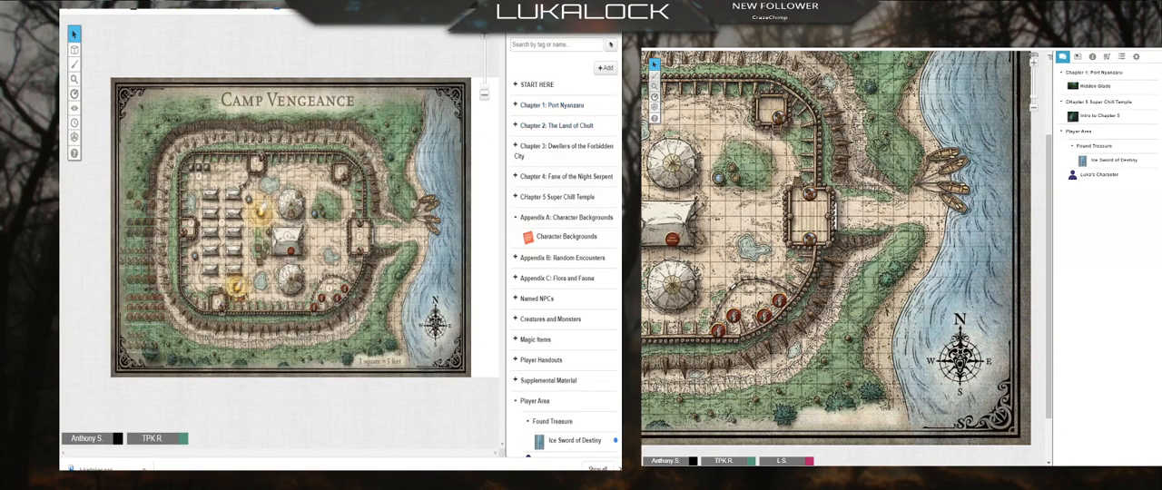
click(517, 20)
click(537, 21)
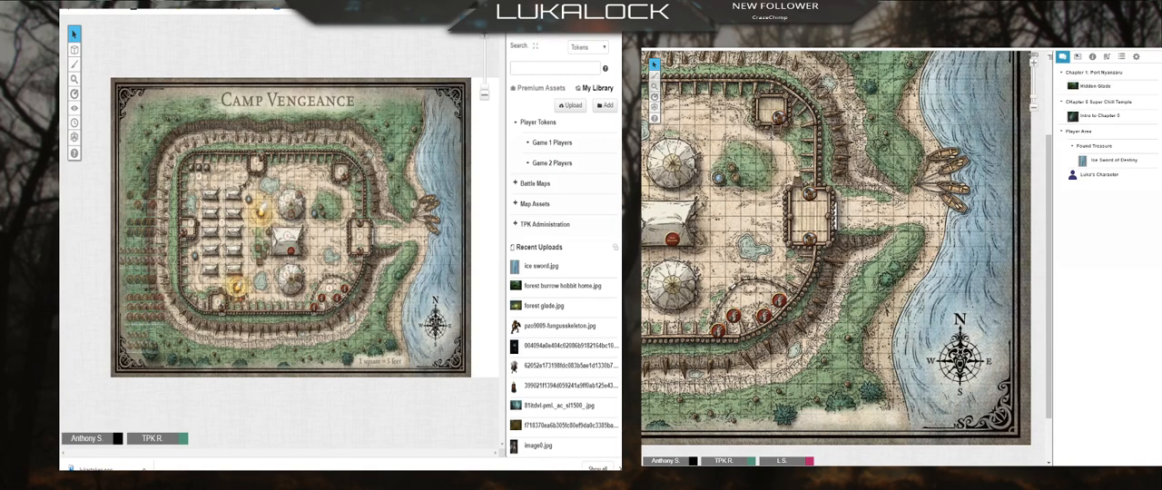
click(570, 105)
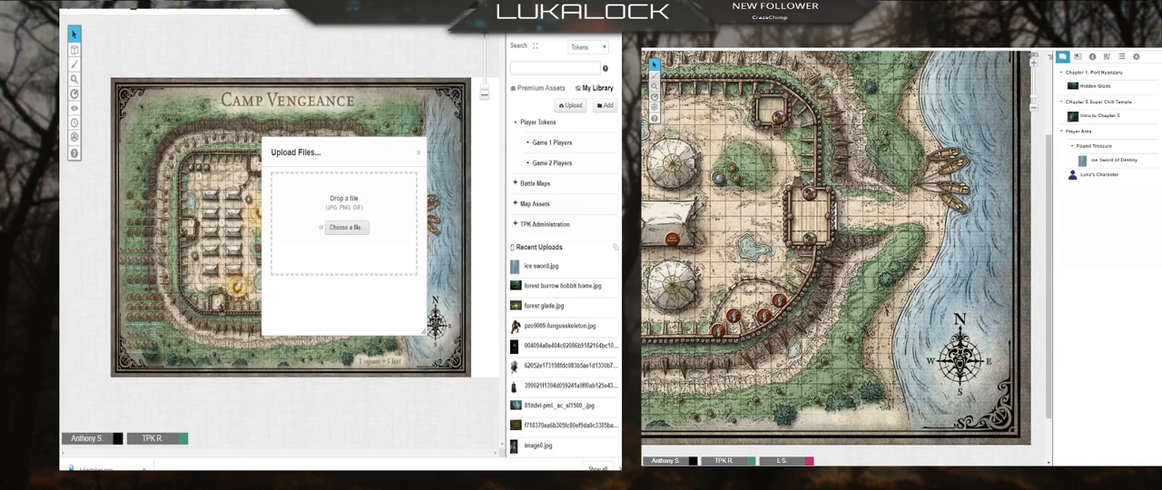
double_click(491, 123)
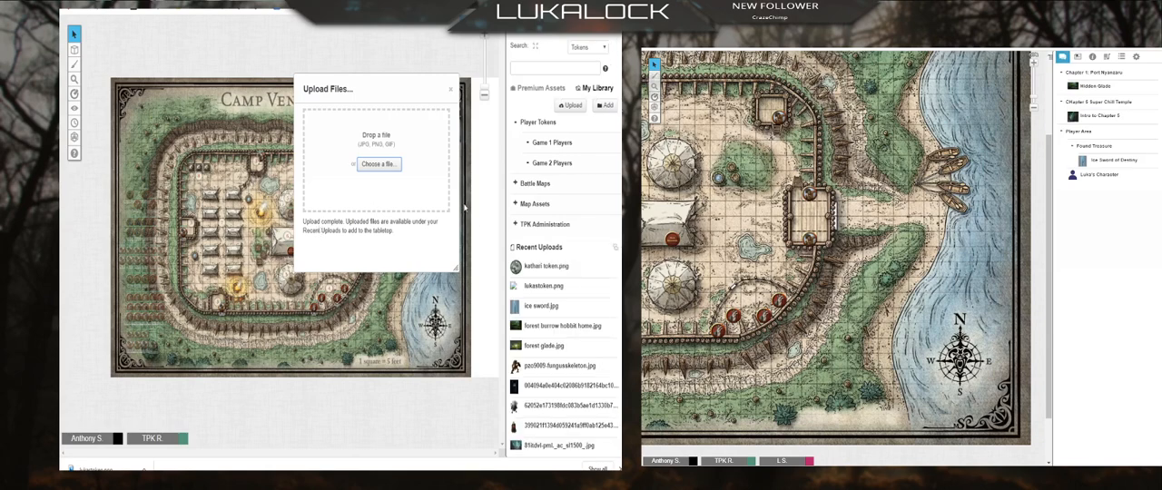
click(450, 89)
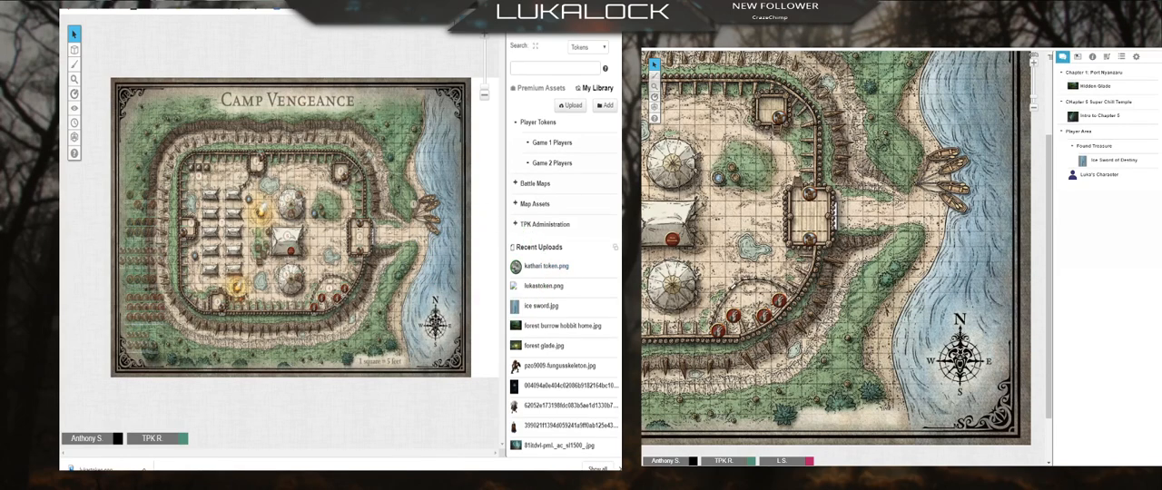
Step: Place kathari token.png on the Random Battle Map page and position it just above the existing character token
click(463, 33)
click(355, 48)
mouse_move(544, 271)
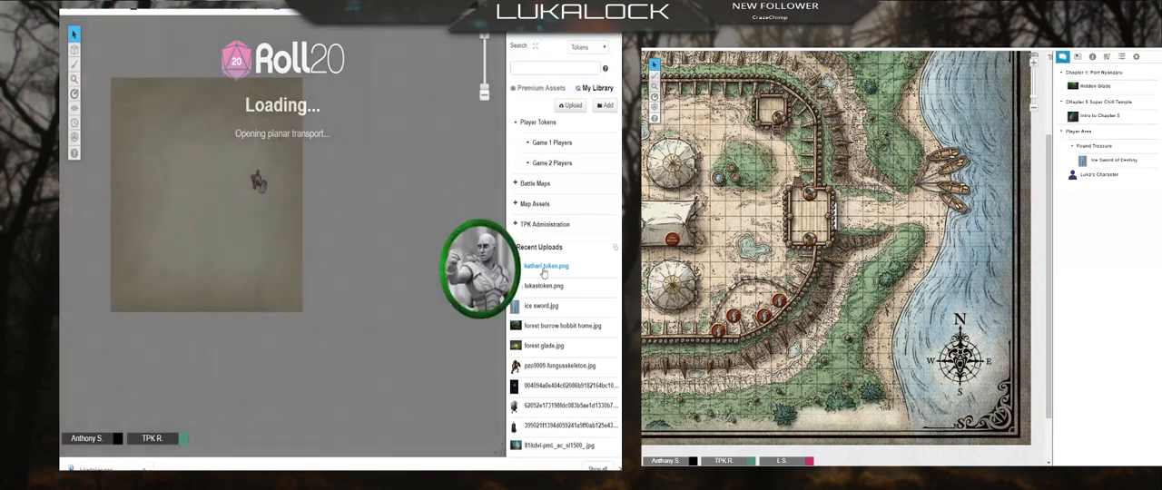
drag(544, 269, 264, 298)
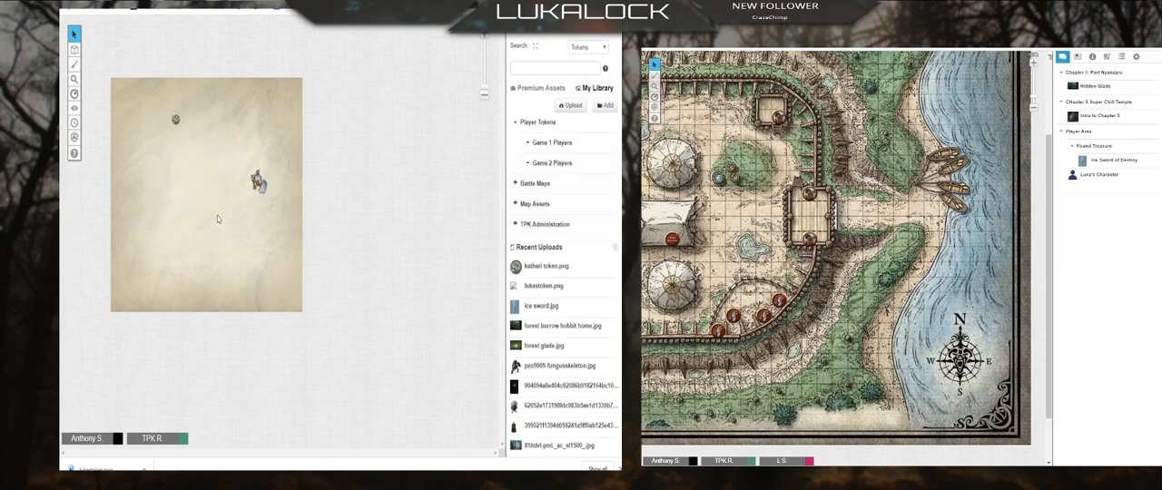
drag(176, 118, 250, 141)
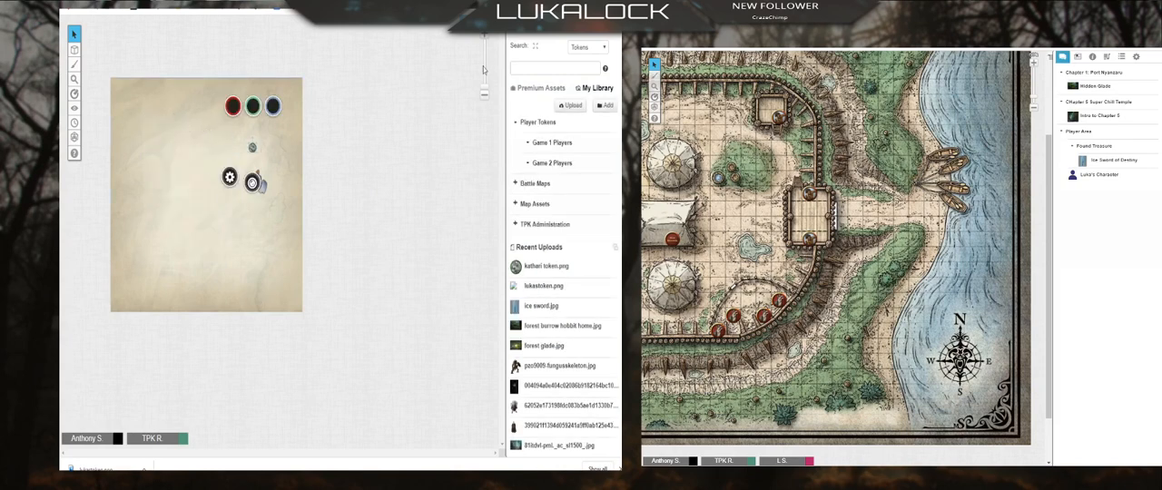
click(483, 39)
click(483, 39)
click(483, 39)
drag(432, 88, 442, 170)
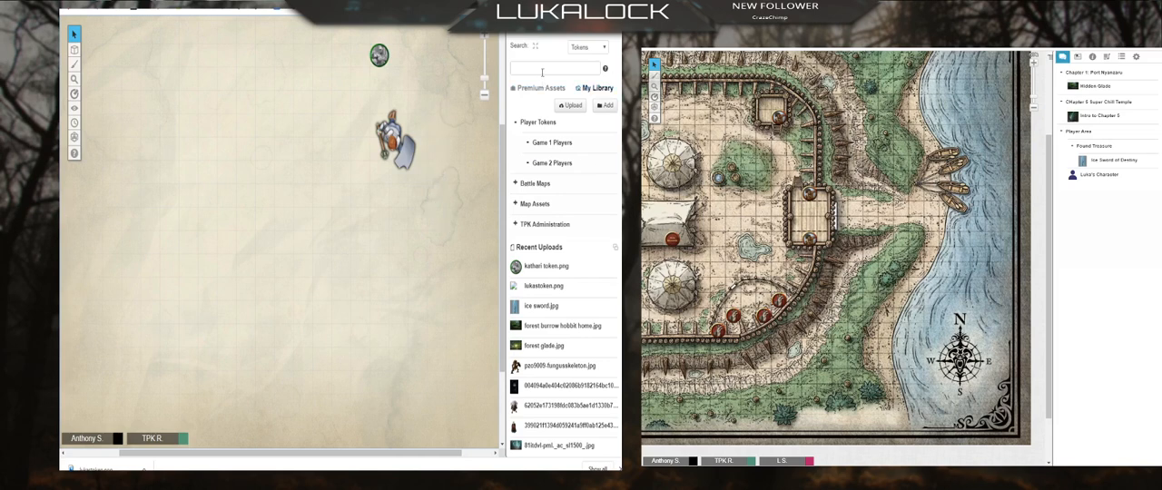
Step: Add a new character to the journal's Player Area folder and open its character window
click(546, 21)
scroll(560, 311, down, 1)
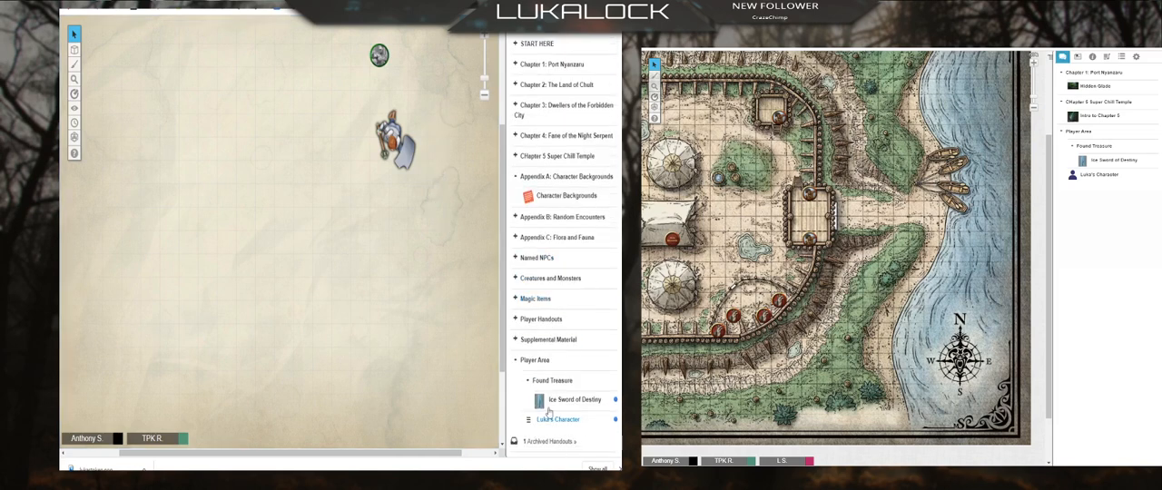
right_click(538, 361)
click(555, 373)
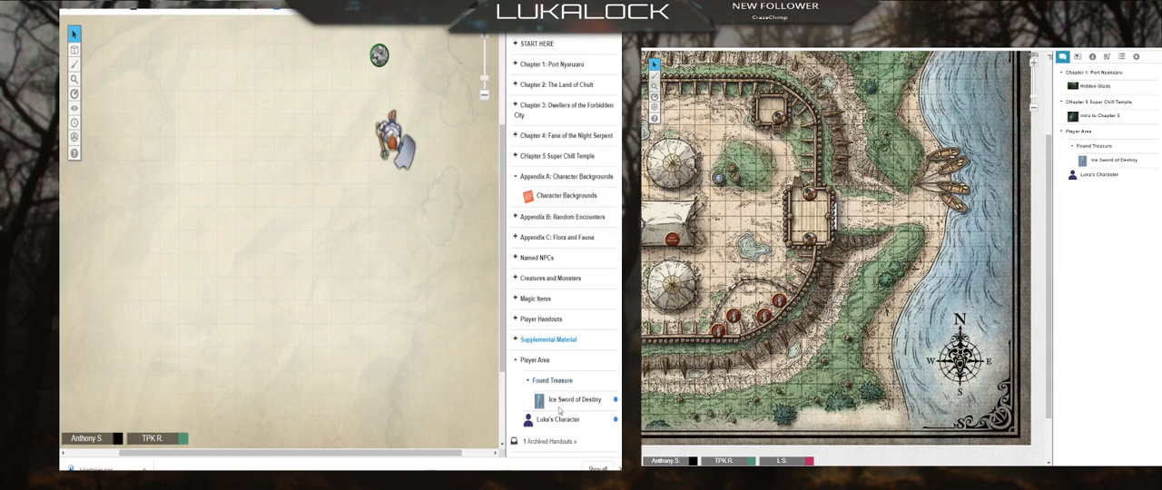
click(552, 381)
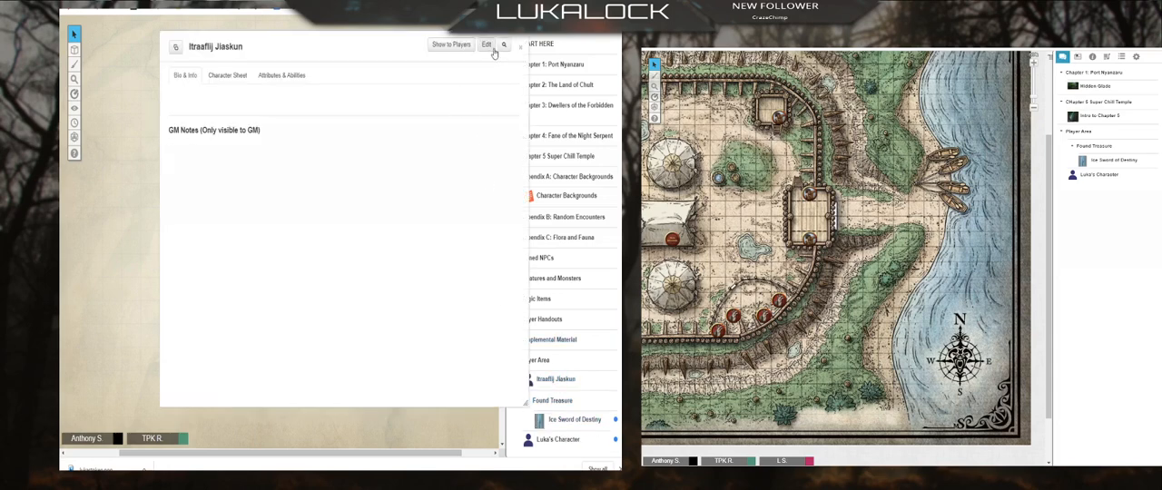
Step: Rename the new character kathari and set the green-bordered token on the map as its default token
click(486, 44)
drag(361, 97, 220, 107)
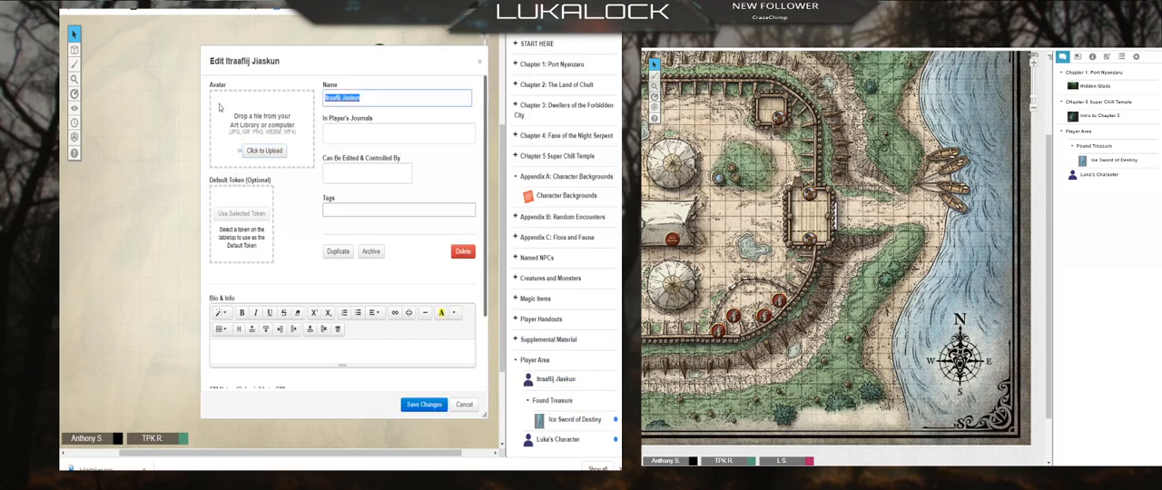
text(kathari)
drag(310, 57, 170, 101)
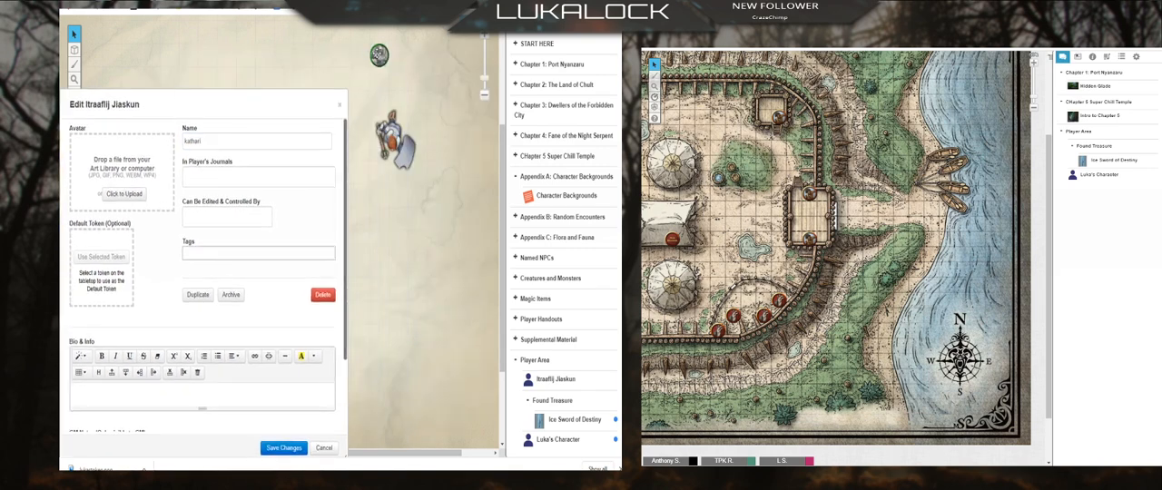
click(378, 55)
click(101, 256)
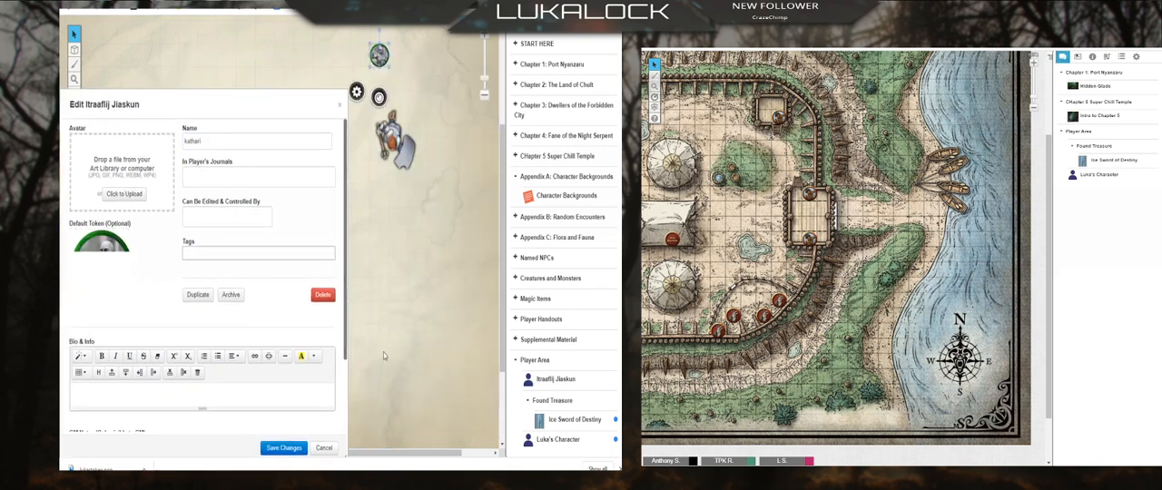
drag(212, 97, 273, 33)
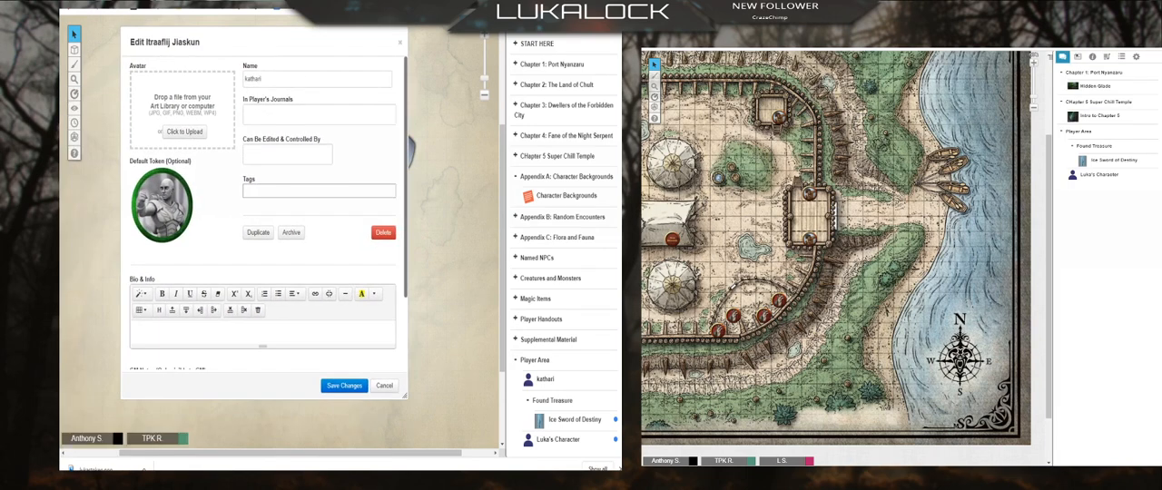
Step: Use kathari token.png from the art library as the character's avatar
click(519, 23)
click(538, 25)
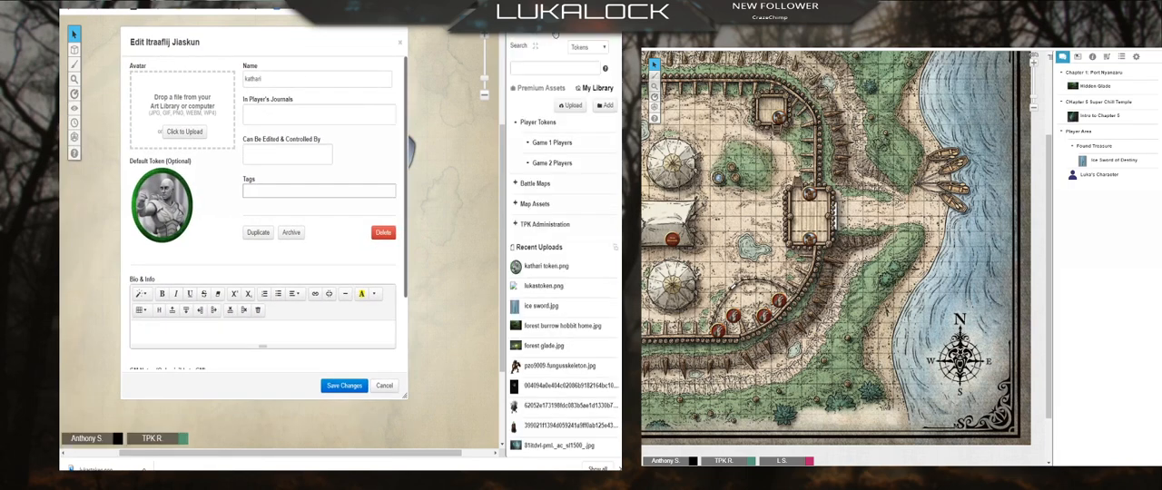
drag(548, 269, 182, 113)
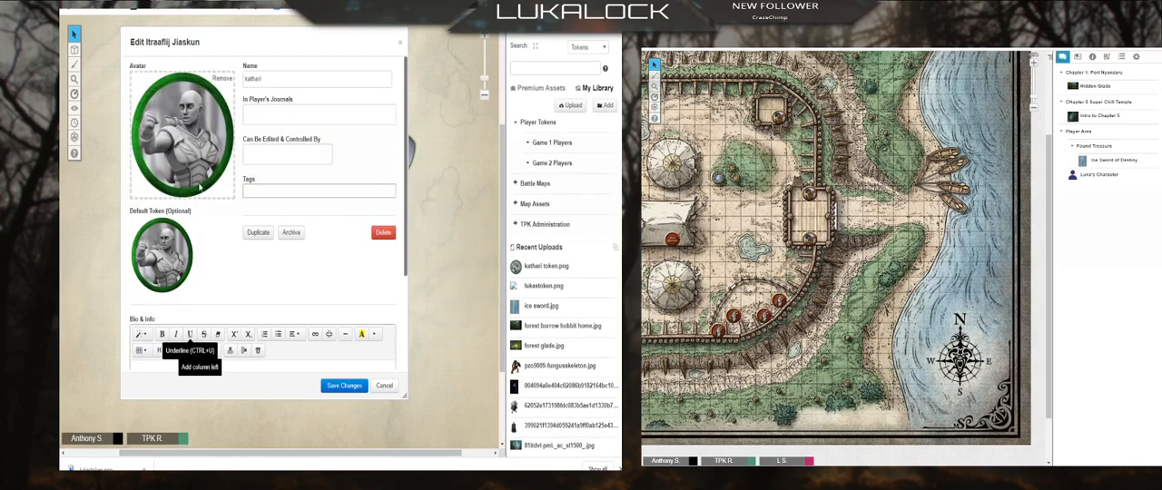
mouse_move(188, 143)
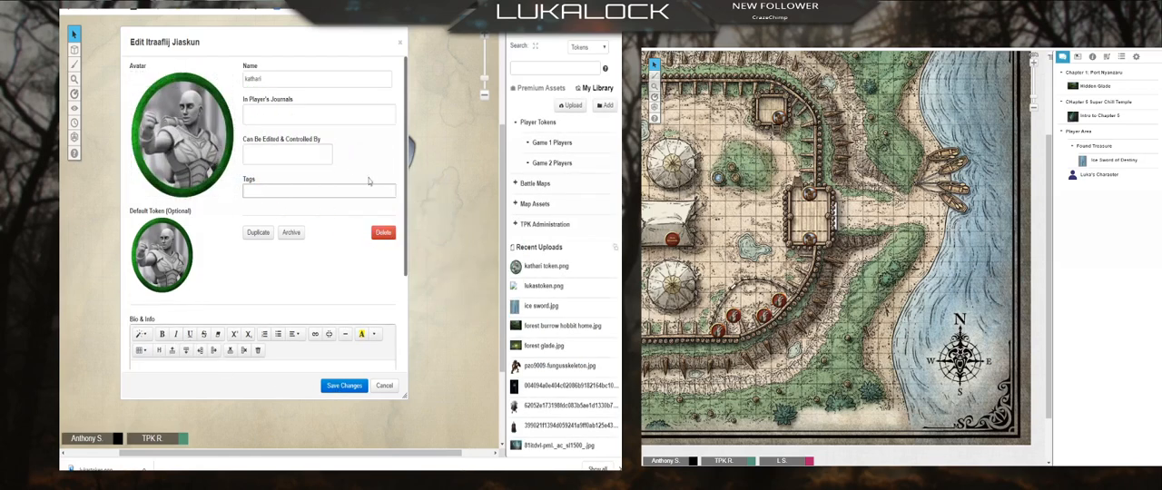
Step: Share the character with All Players' journals, give editing control to the first listed player, and save the changes
click(338, 112)
click(276, 132)
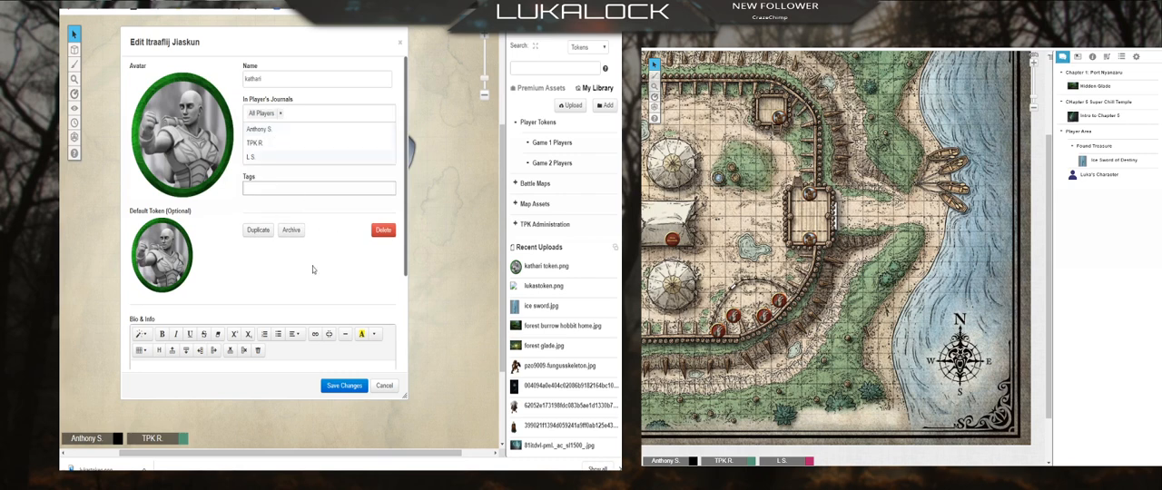
click(259, 153)
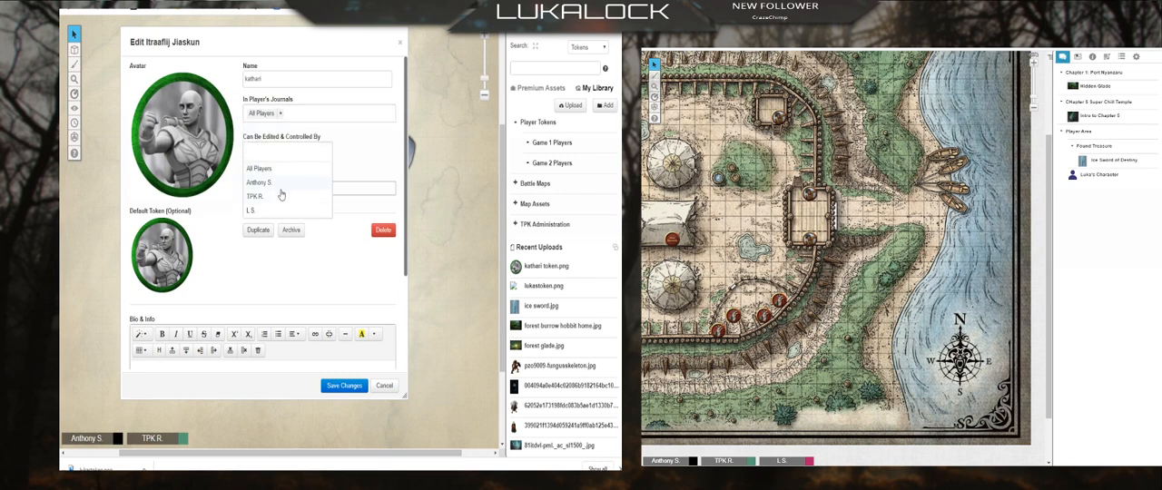
click(279, 182)
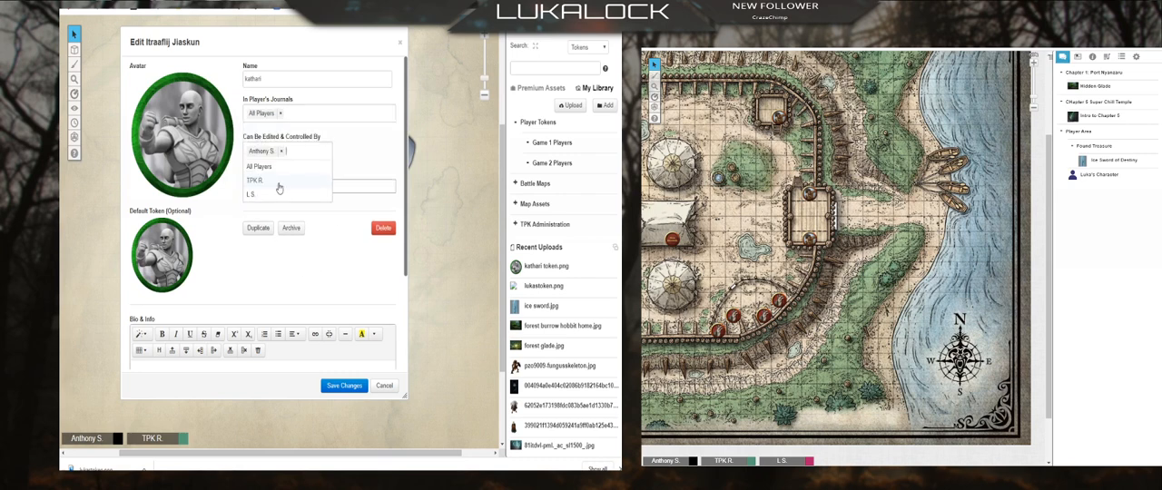
click(346, 386)
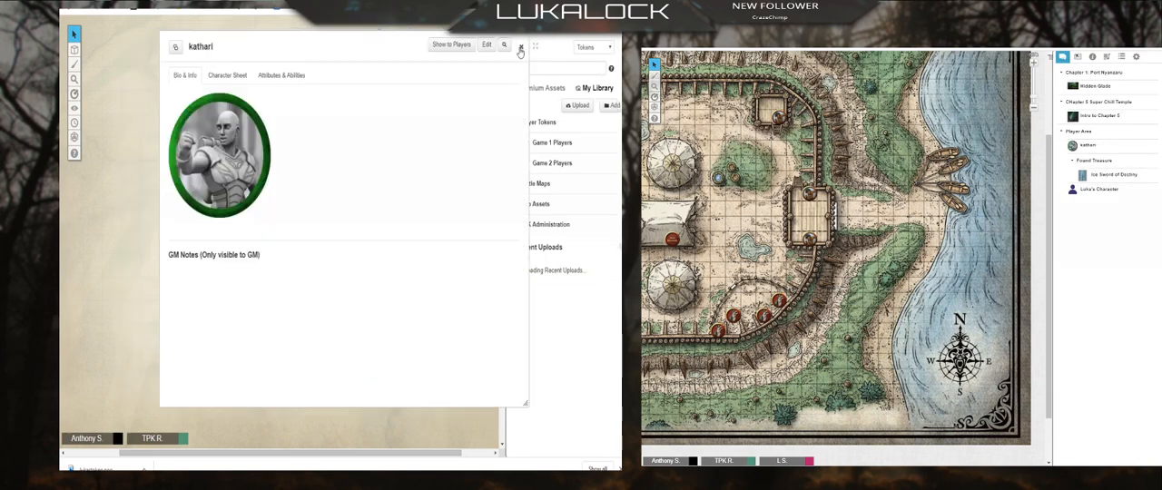
click(520, 46)
Step: Move the other player character directly below kathari in the Player Area folder and place a kathari token on the map's upper-left area
click(449, 220)
scroll(448, 220, up, 3)
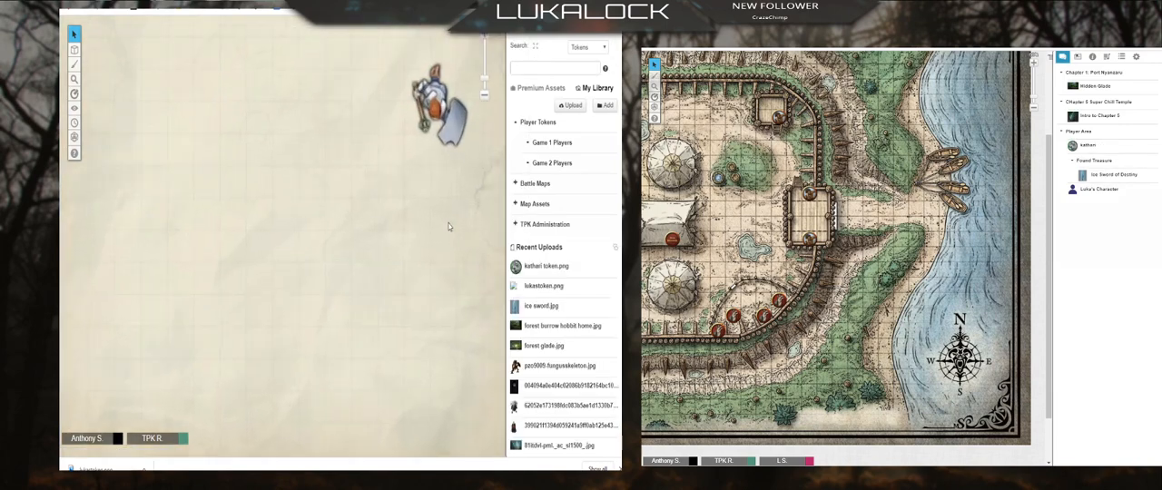
scroll(449, 220, down, 6)
scroll(448, 220, up, 3)
drag(435, 121, 407, 262)
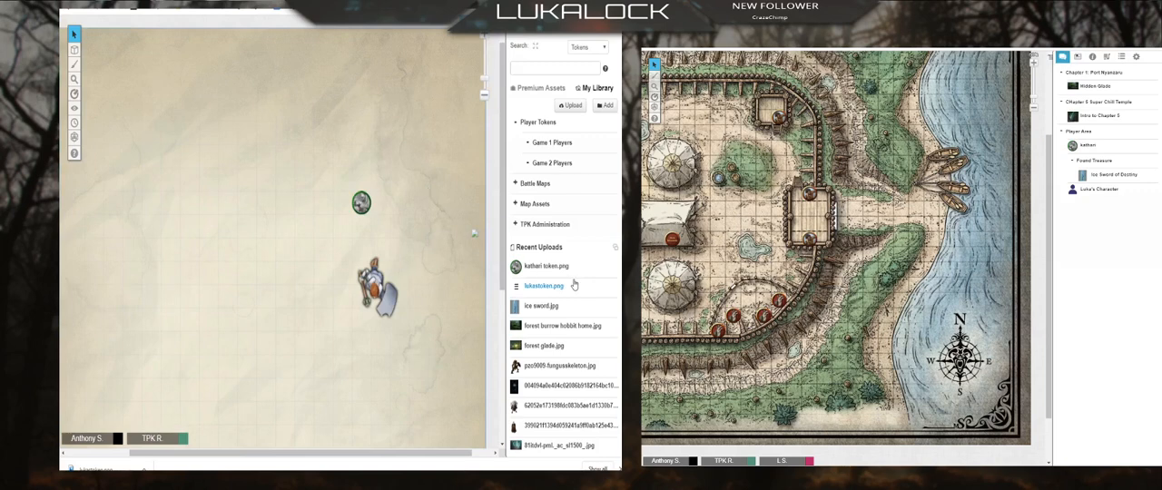
click(560, 22)
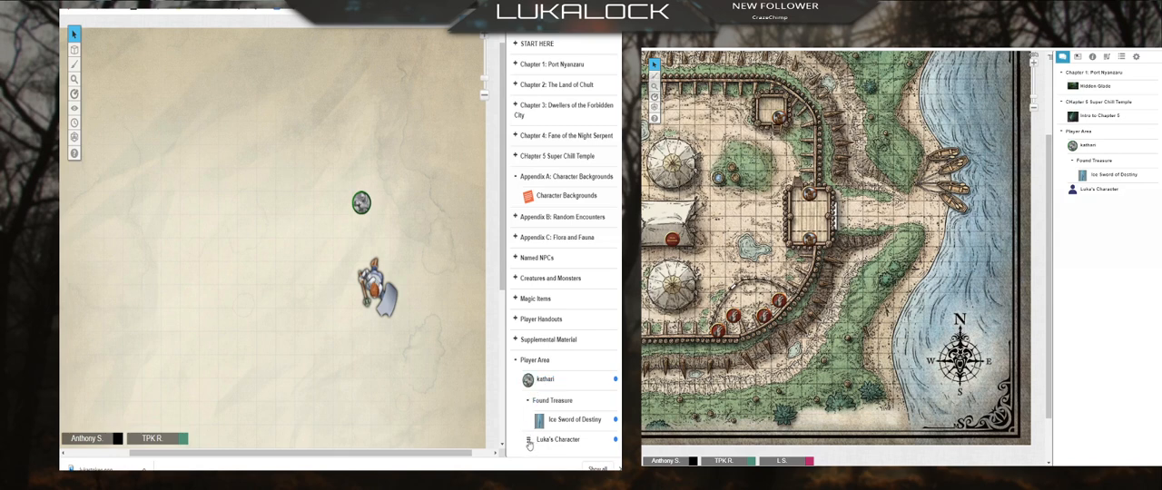
drag(530, 440, 528, 399)
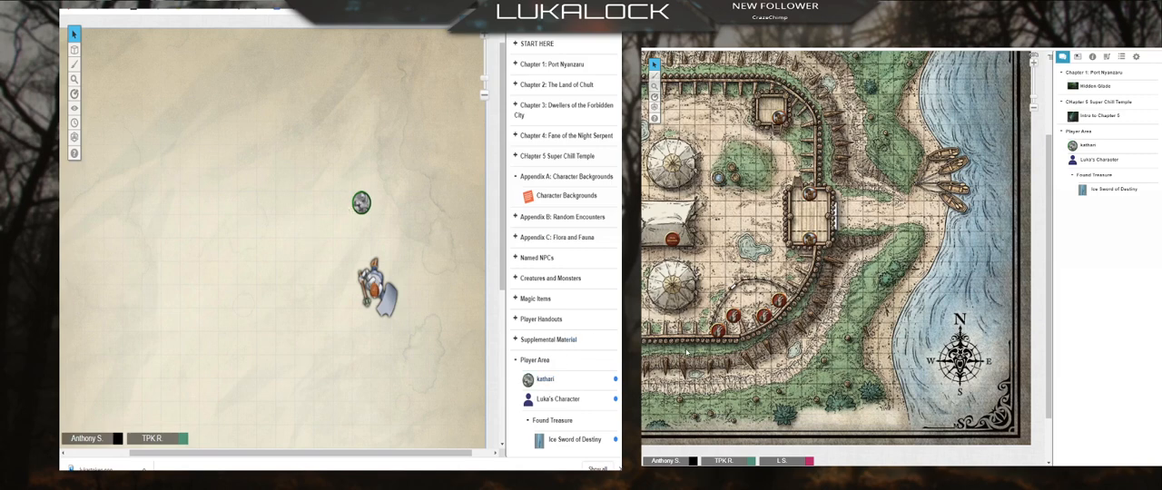
drag(534, 380, 195, 146)
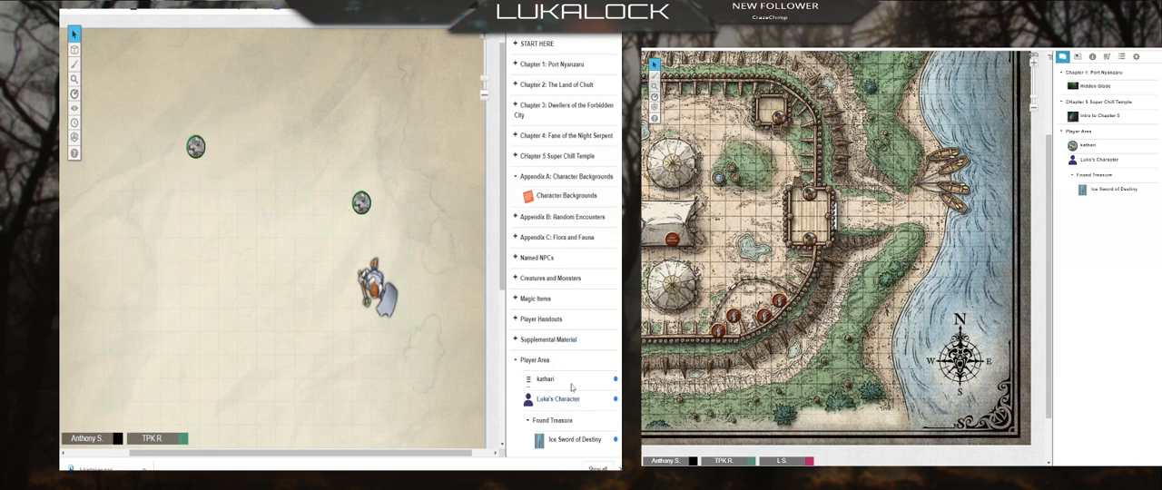
Step: Open the Forest Glade page and select the green-ringed round token in the clearing
click(467, 22)
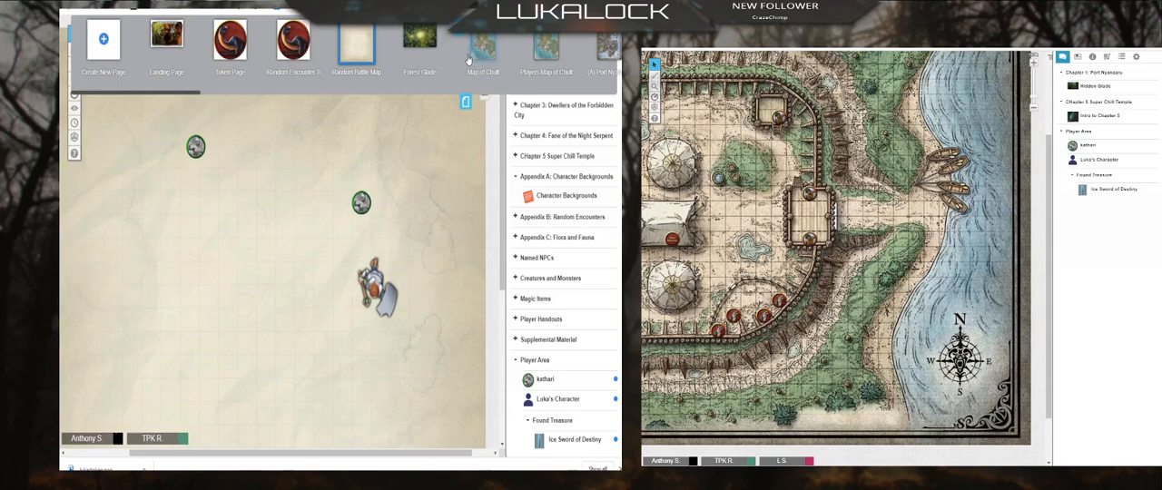
click(420, 38)
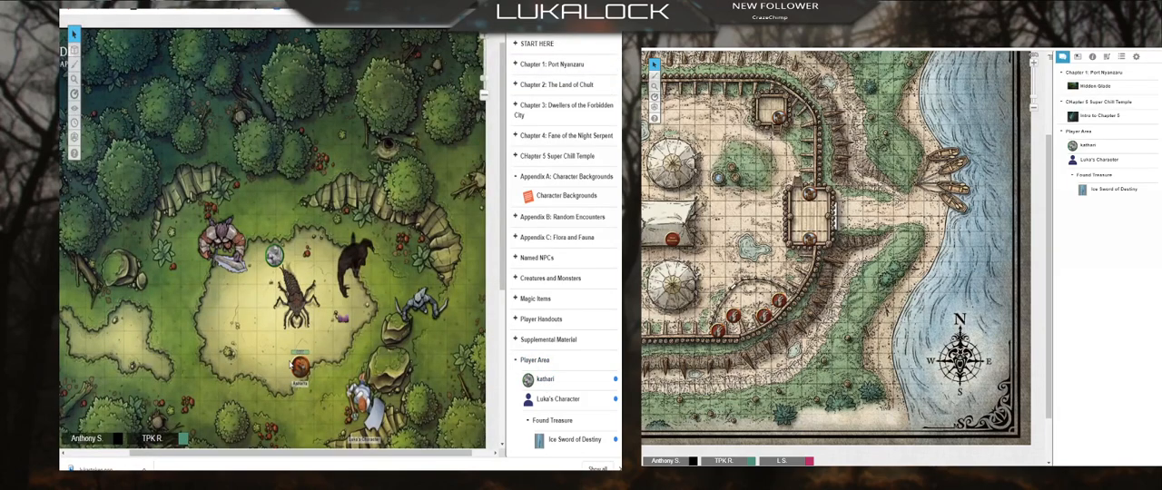
double_click(274, 259)
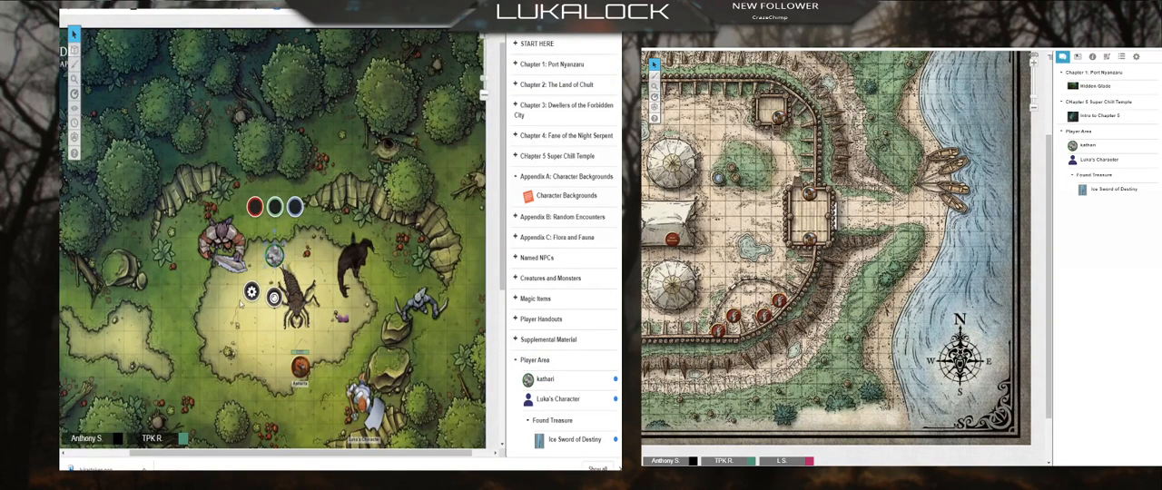
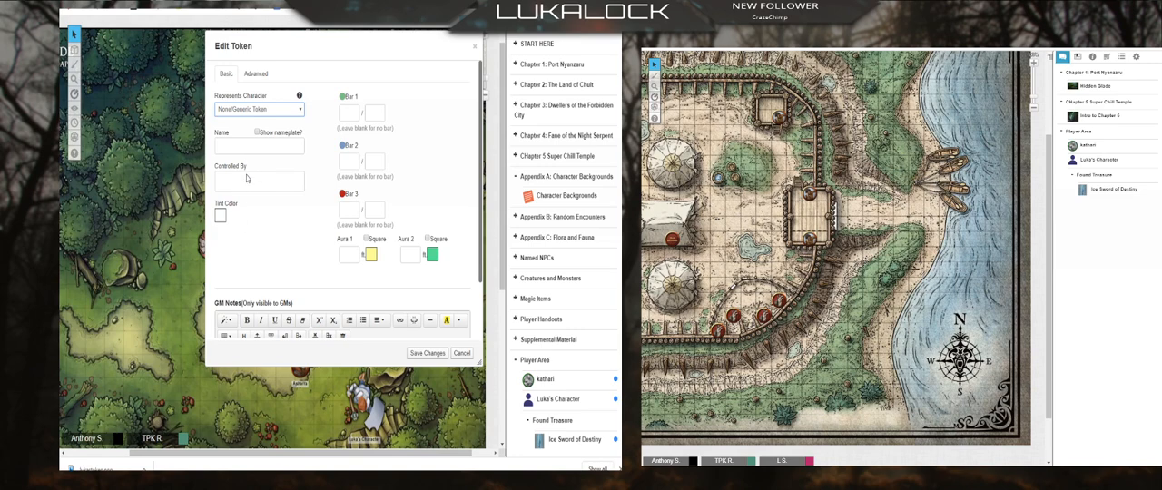
Step: Make the green-ringed token represent the kathari character, save its settings, and move it to the clearing's upper edge
click(247, 178)
click(427, 352)
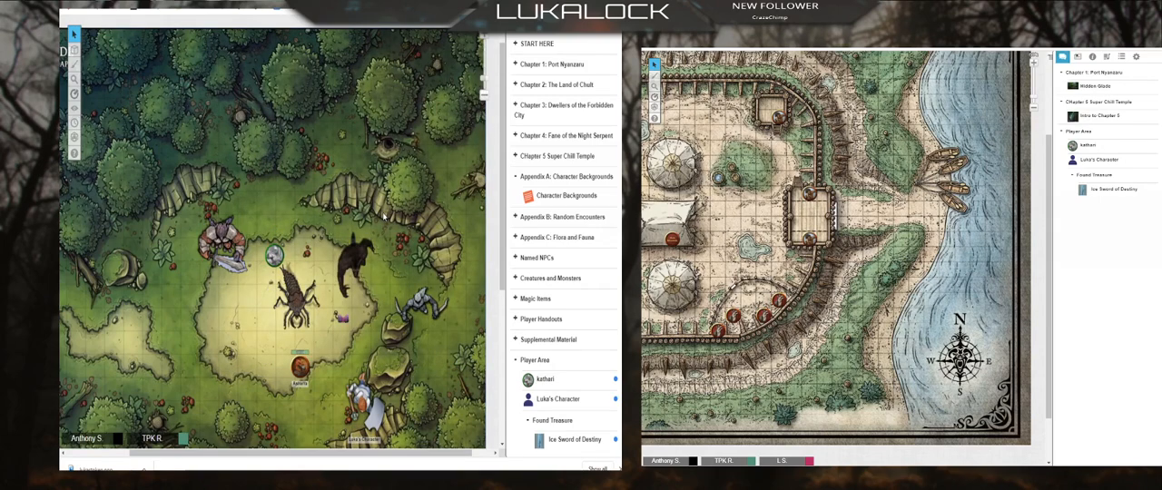
drag(274, 256, 327, 225)
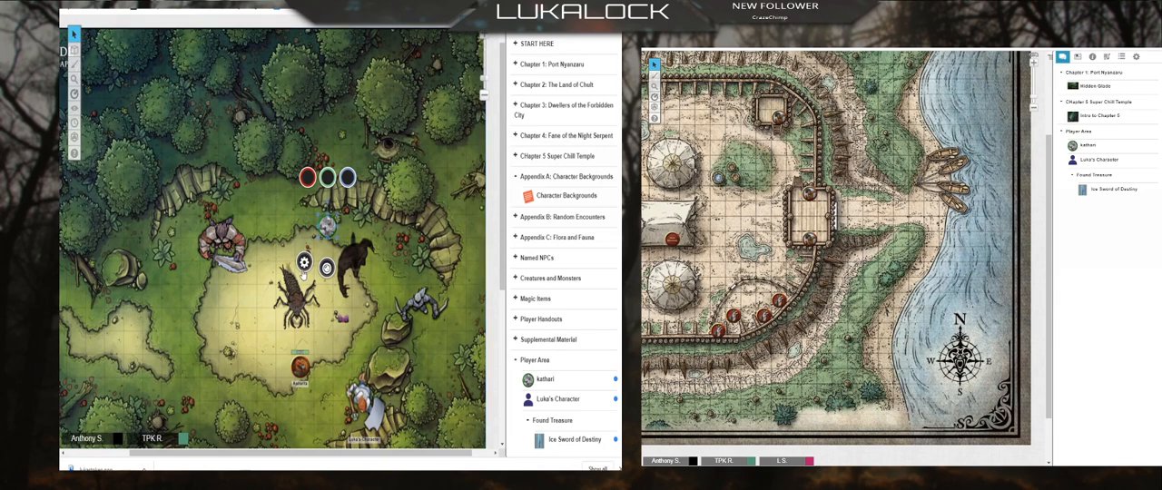
Step: Review the token's settings and the kathari character's avatar, default token and player permissions without changing them
click(304, 263)
click(478, 52)
click(548, 380)
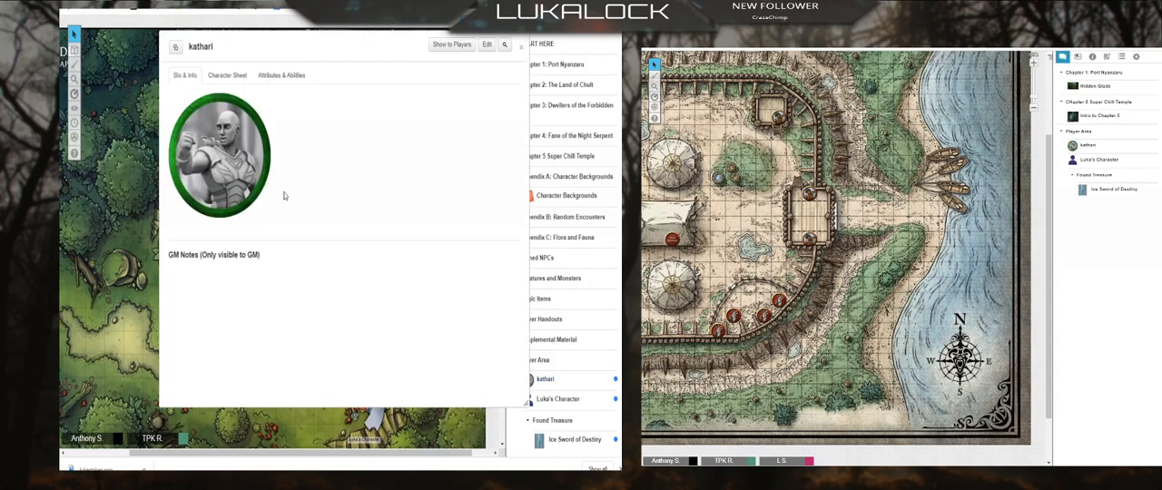
click(486, 46)
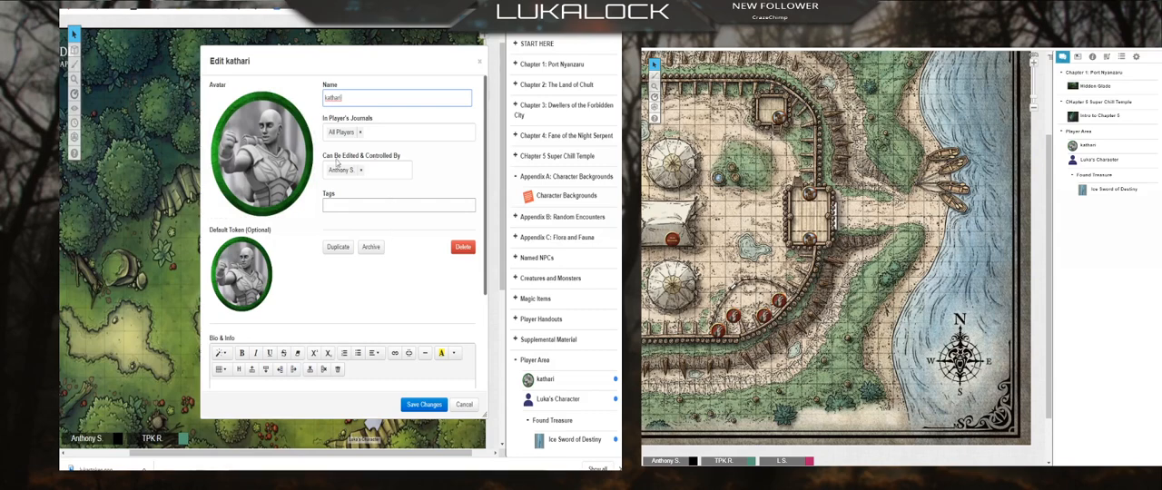
click(481, 66)
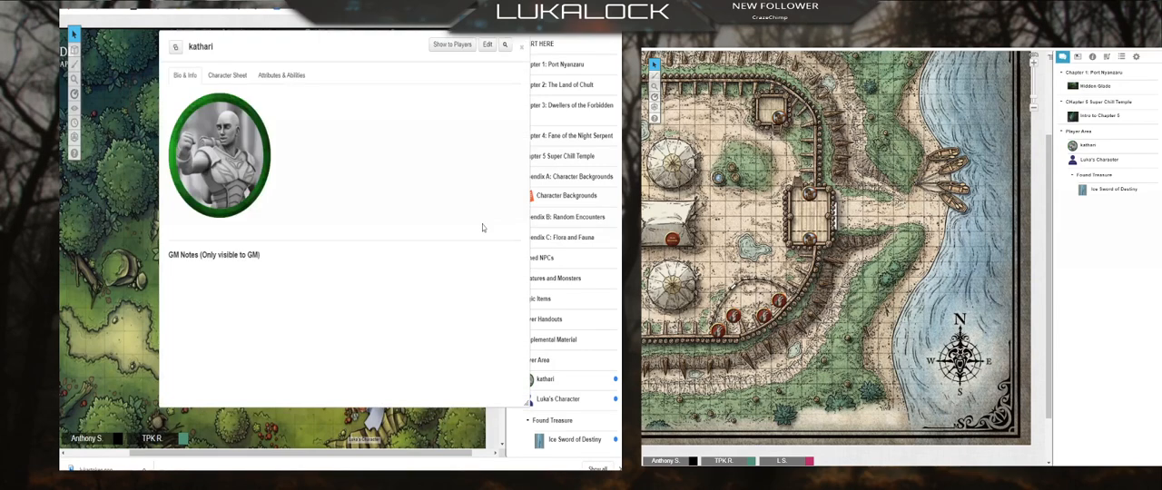
click(522, 46)
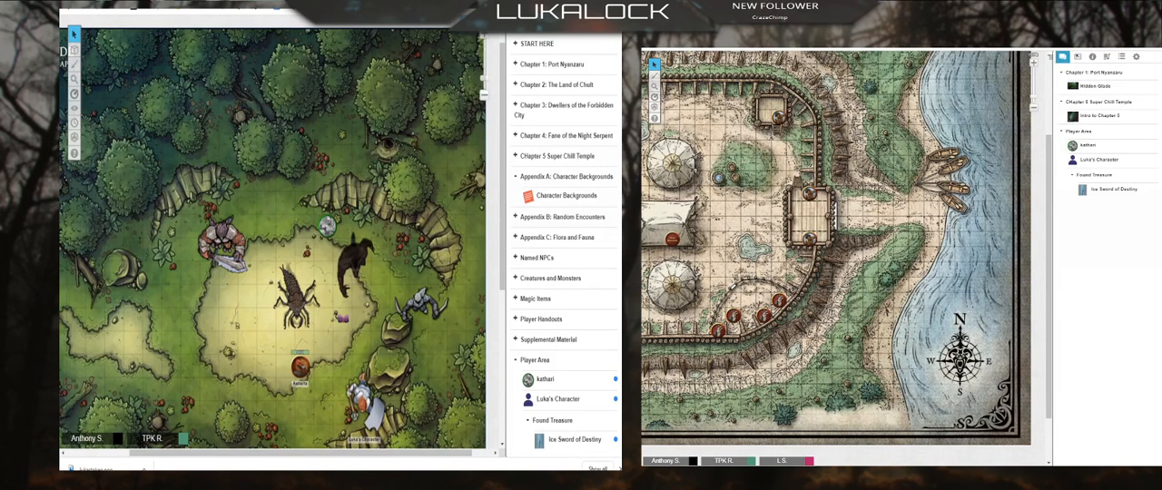
Step: Look over the chat log and the art library's folders and recent uploads, and dismiss the browser's downloads bar
scroll(550, 288, up, 2)
click(518, 23)
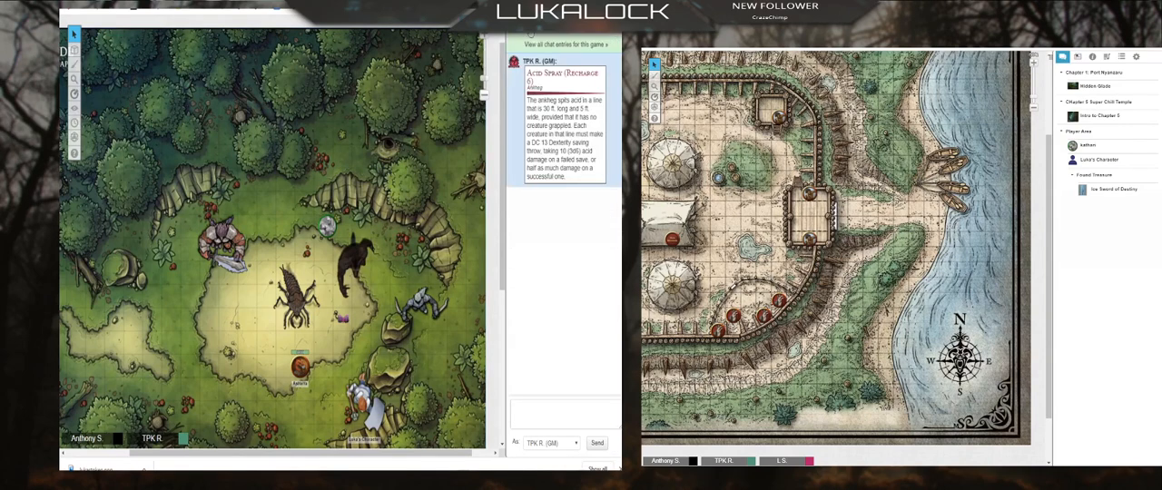
click(537, 23)
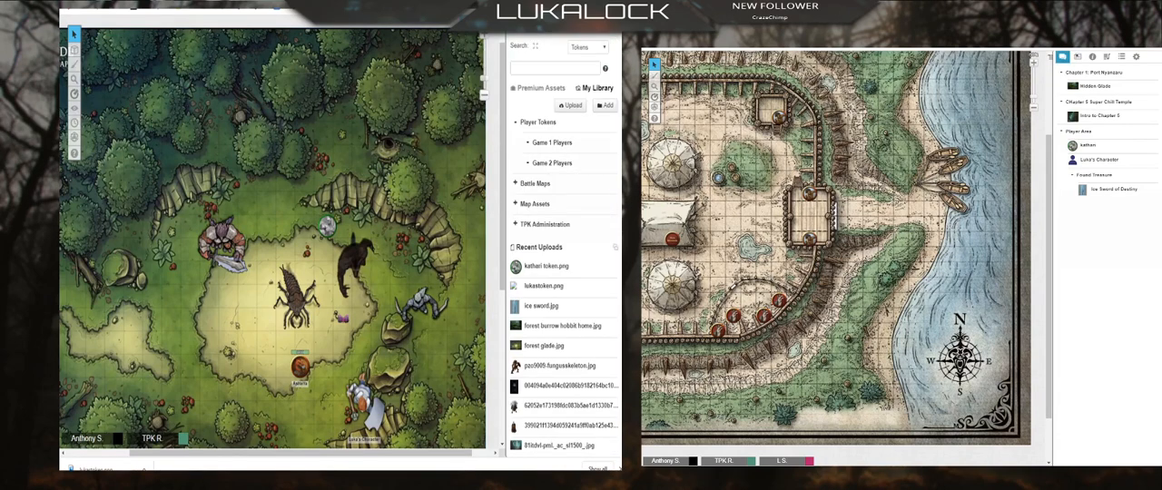
click(617, 468)
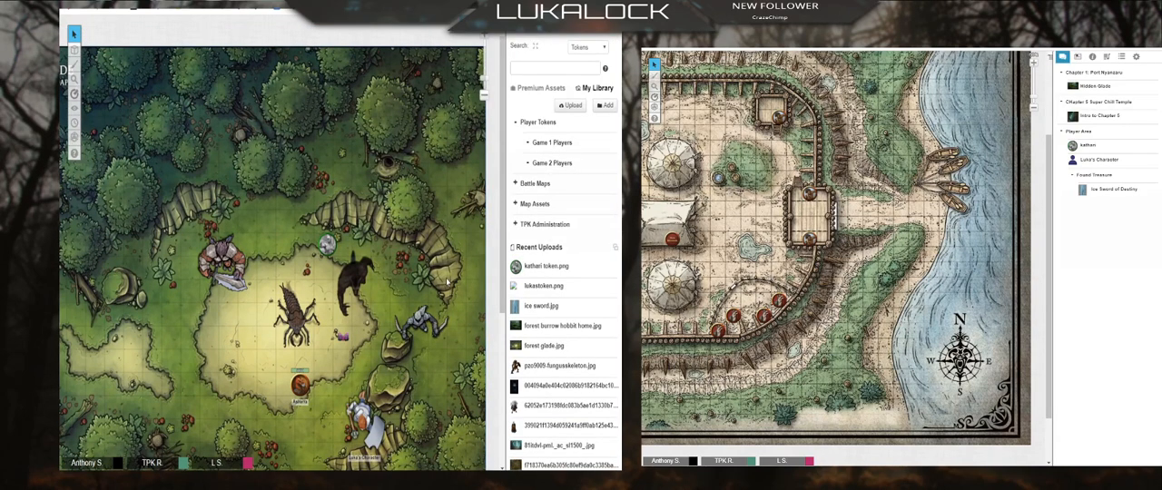
Step: Search the Jukebox's Tabletop Audio tracks for "dino" and add Dinotopia by Tabletop Audio to the game
click(584, 24)
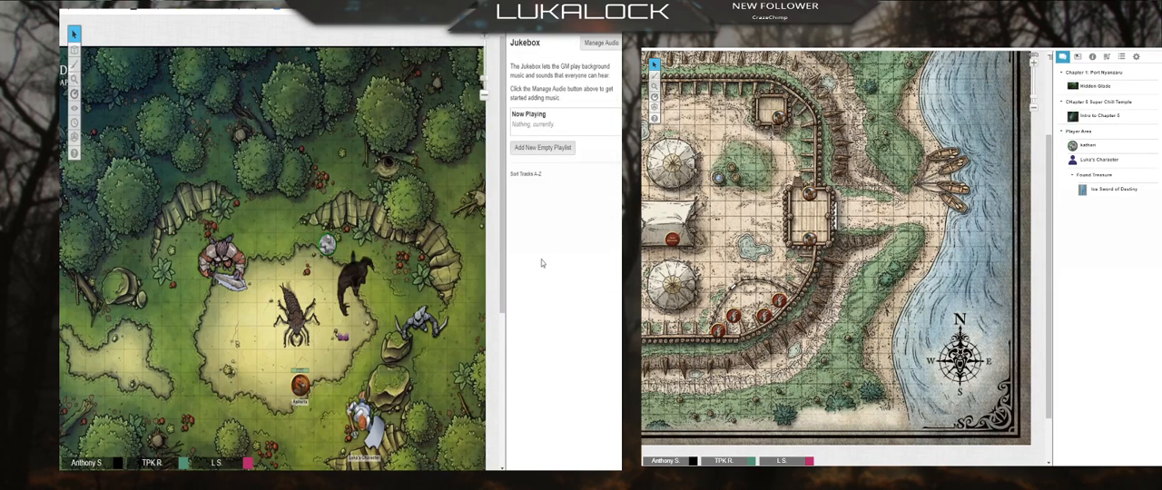
click(603, 44)
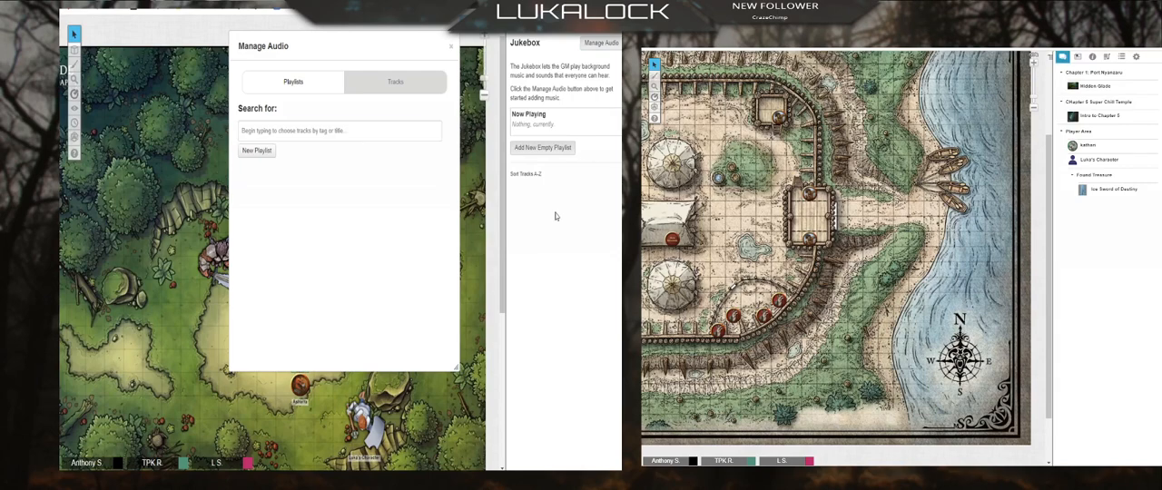
click(395, 82)
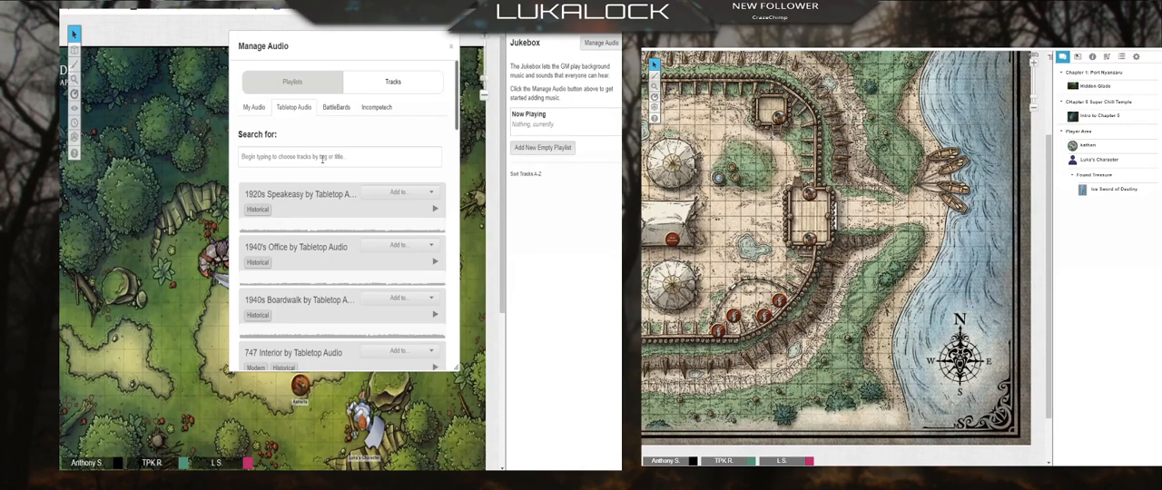
click(322, 157)
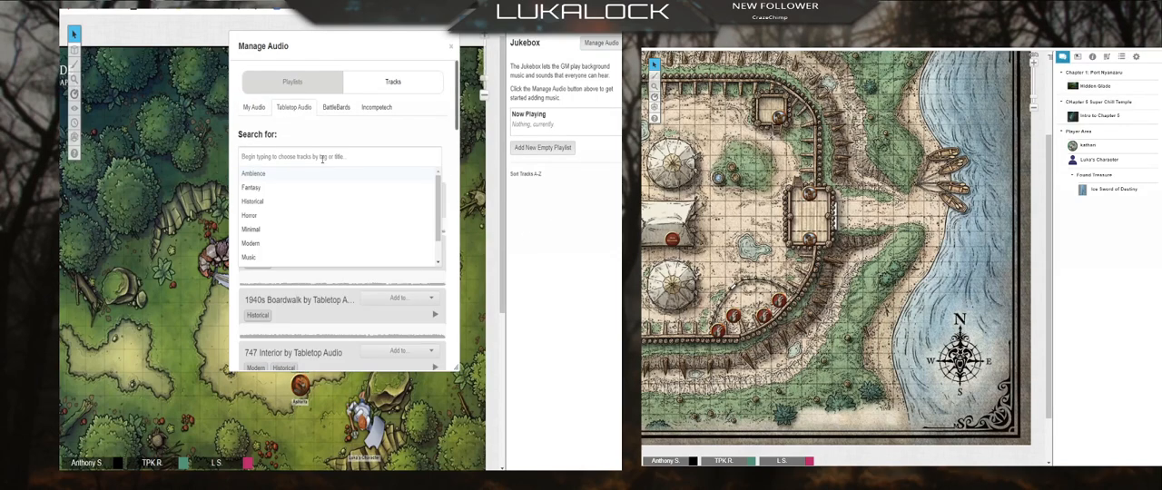
text(dino)
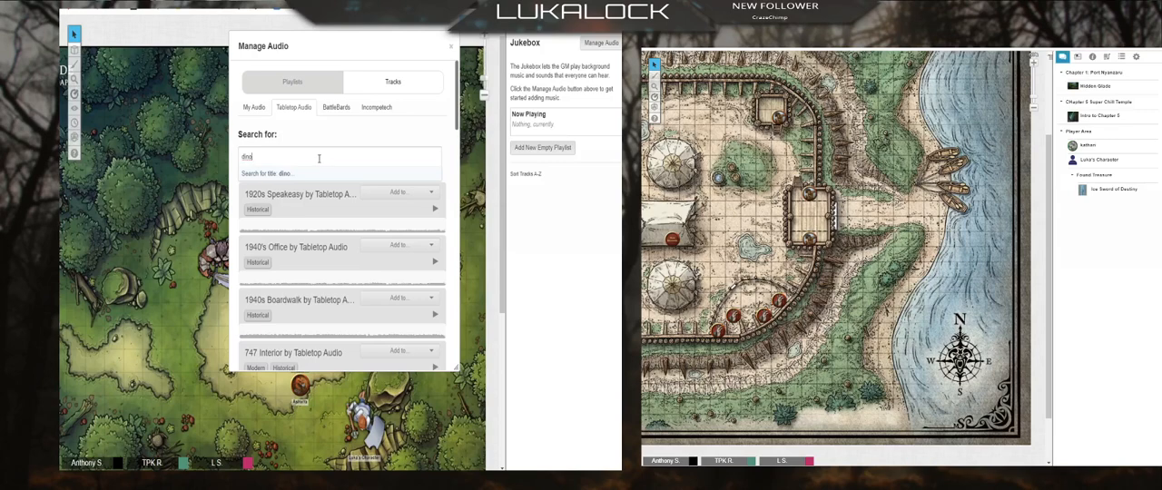
key(Return)
click(384, 133)
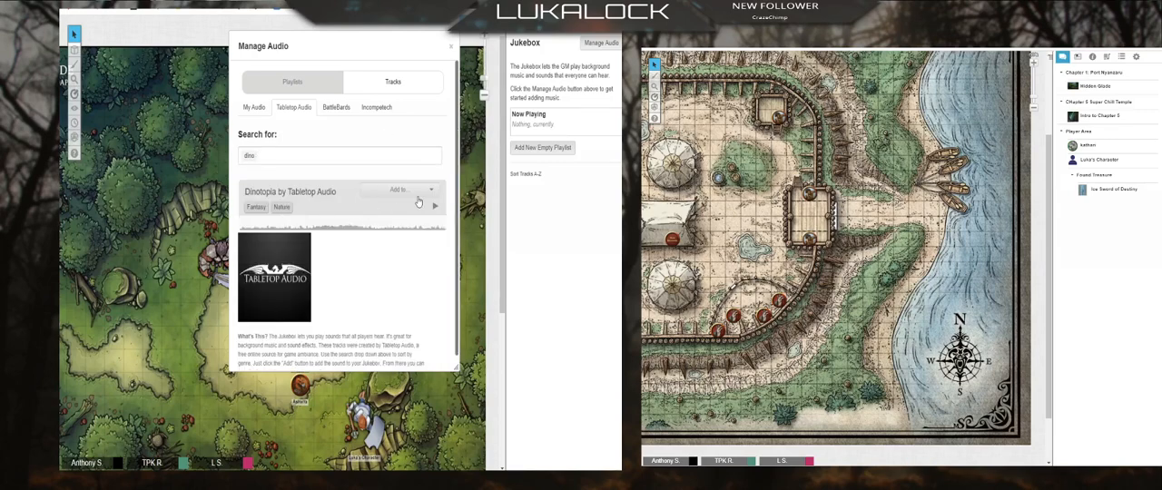
click(422, 191)
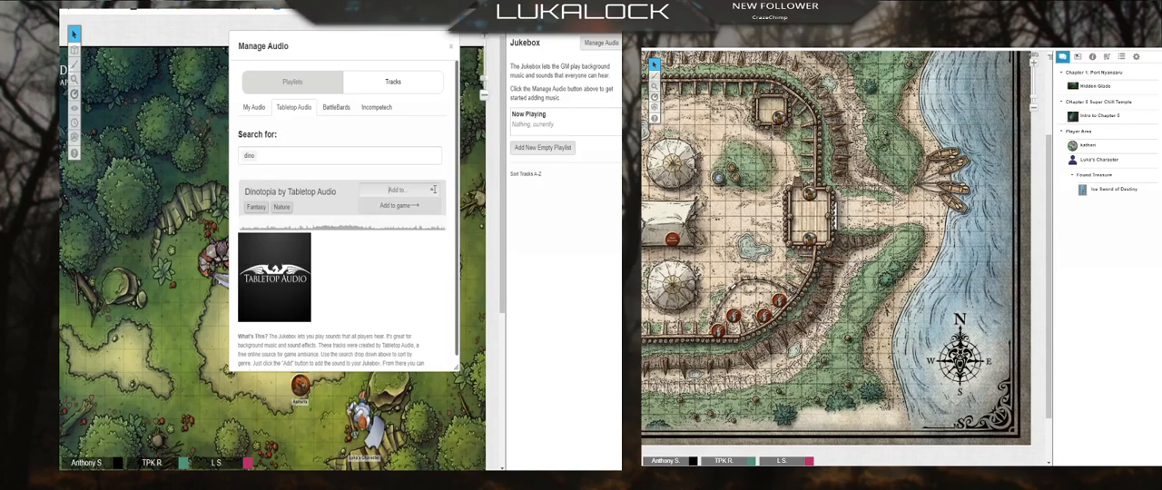
click(396, 214)
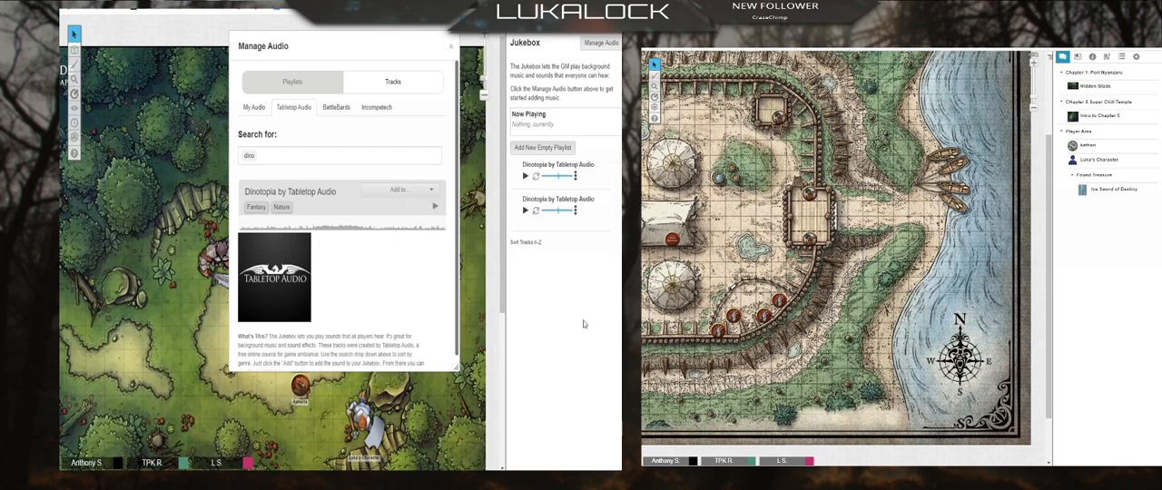
click(452, 49)
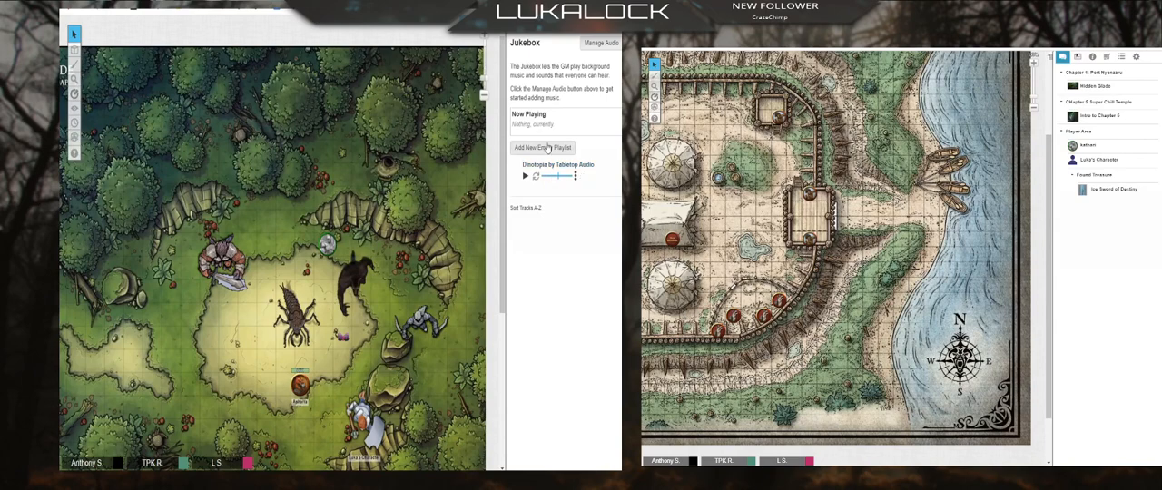
Step: Create a new empty playlist named "jungle exploring"
click(548, 147)
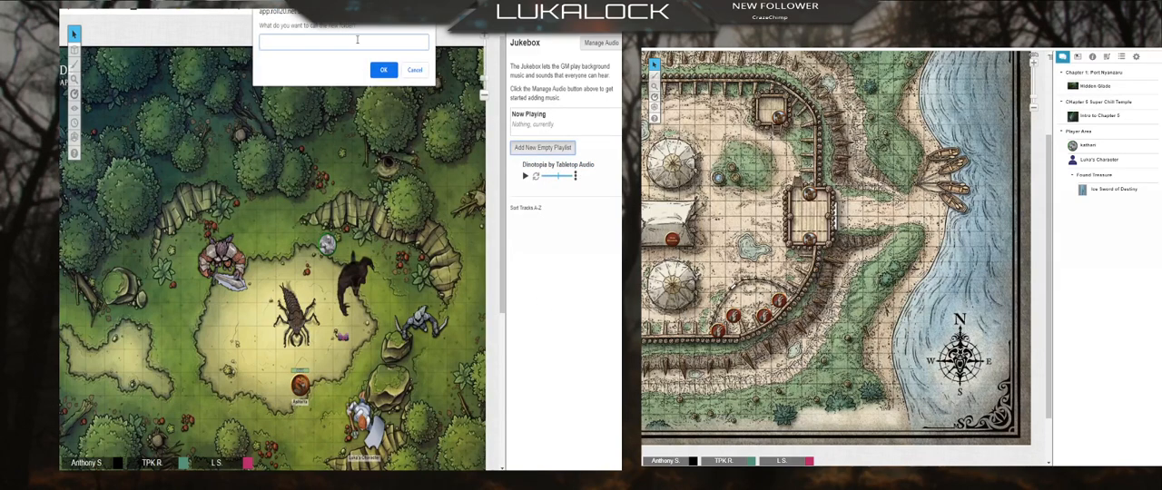
text(jungle exploring)
key(Return)
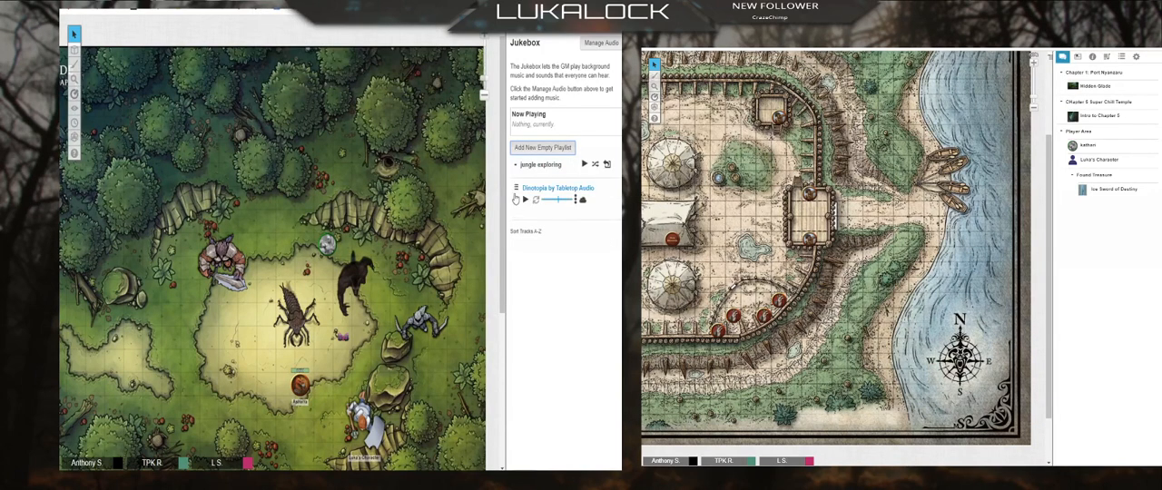
Step: Move the Dinotopia track into the jungle exploring playlist and play it on loop
drag(515, 199, 542, 188)
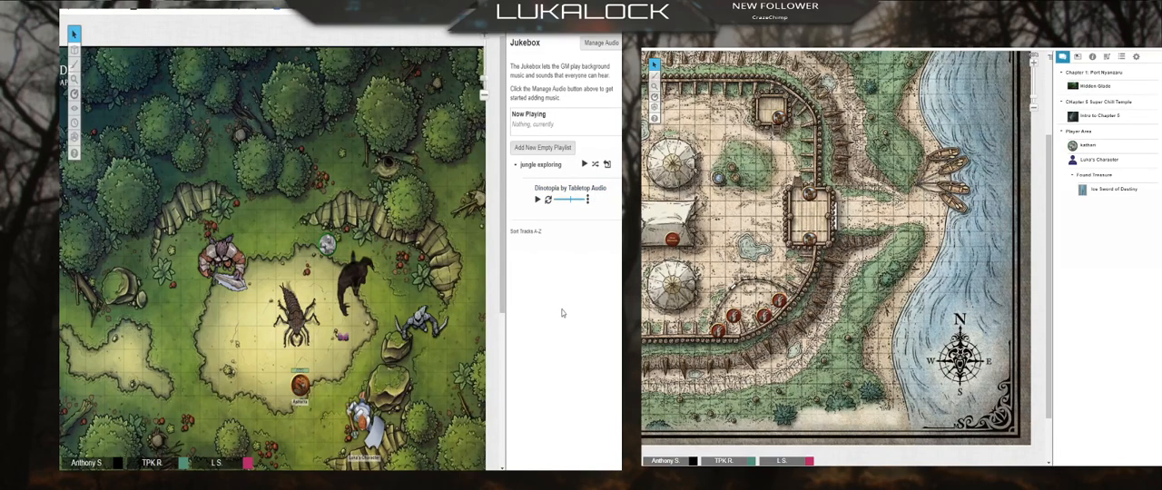
click(536, 199)
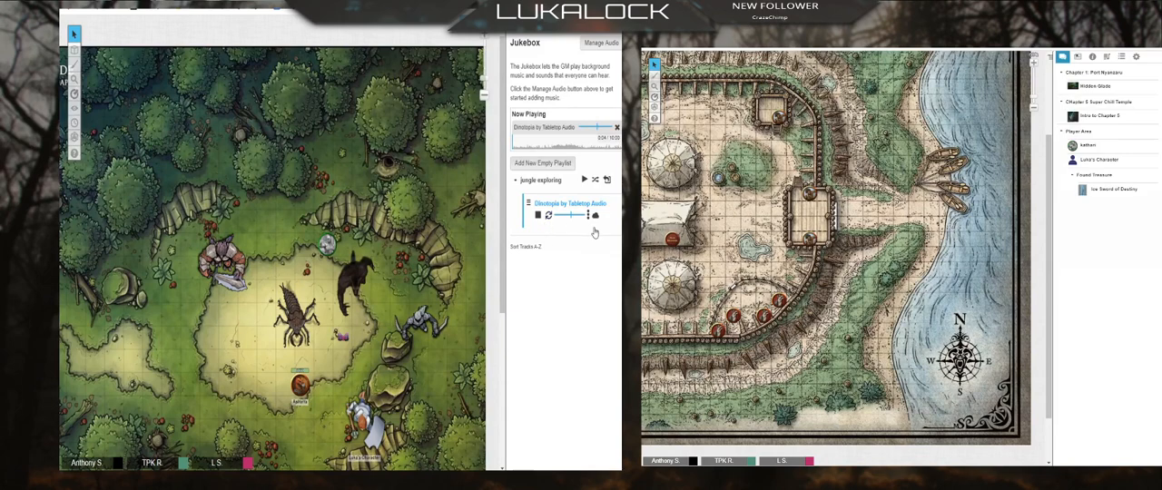
click(548, 218)
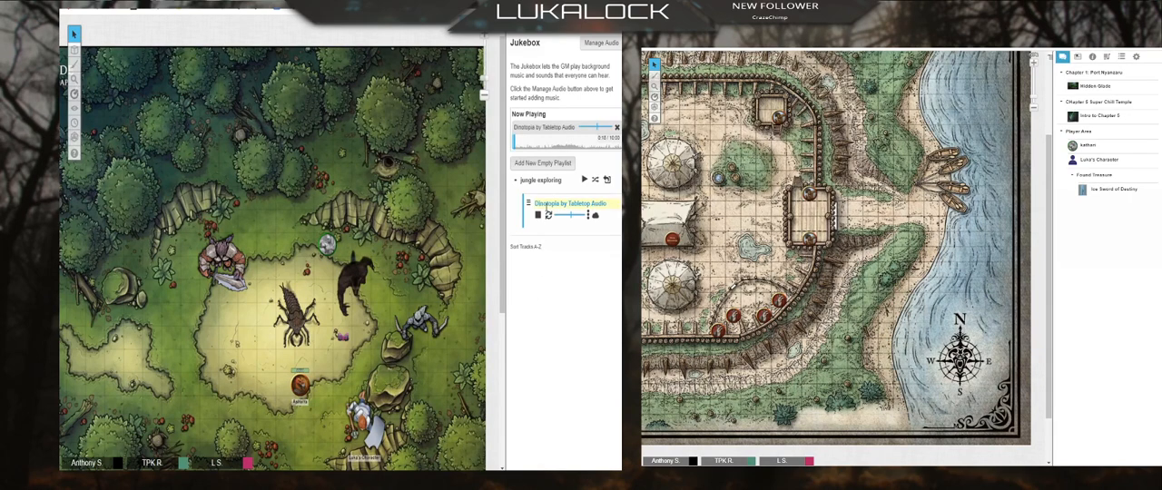
Step: Create another empty playlist named "tavern"
click(544, 164)
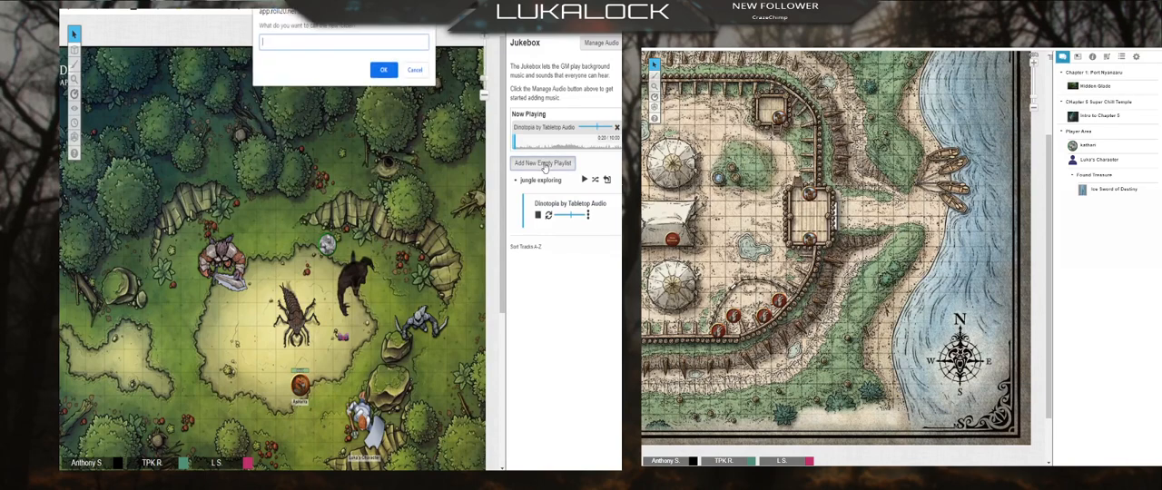
text(taven)
key(Return)
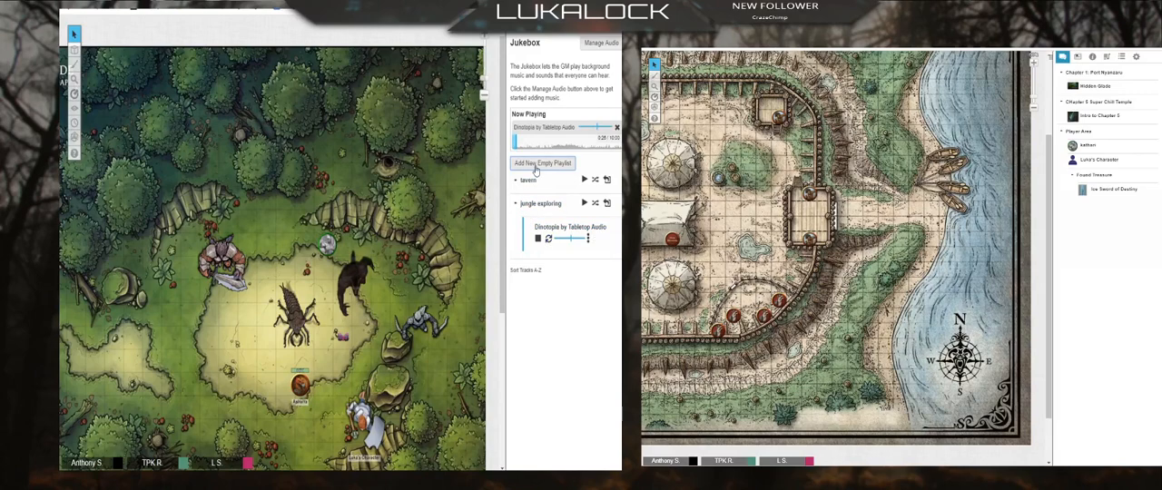
Step: Search Tabletop Audio for "tavern", add Tavern Music by Tabletop Audio to the game, and move it into the tavern playlist
click(601, 42)
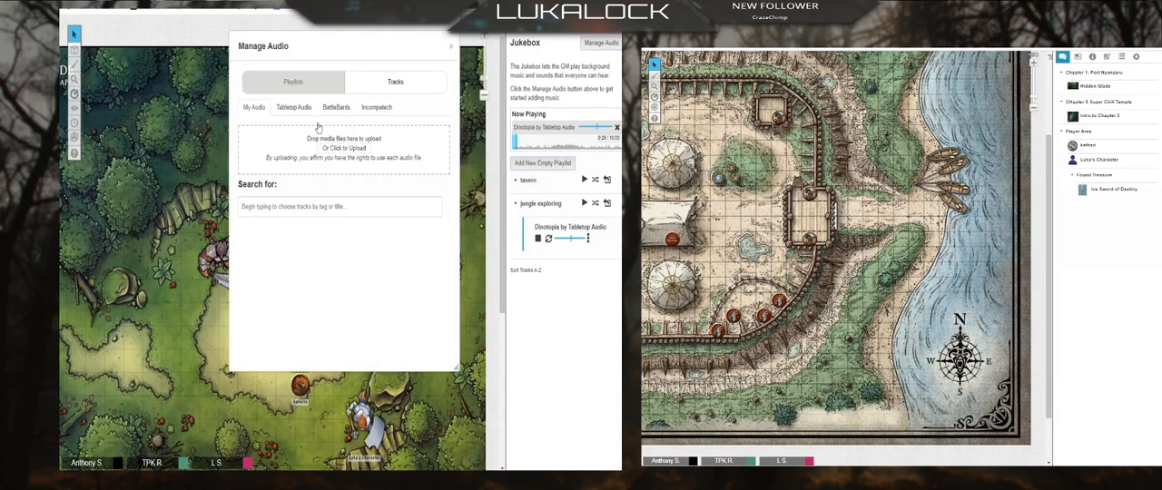
click(294, 107)
click(299, 154)
key(BackSpace)
key(BackSpace)
key(BackSpace)
key(BackSpace)
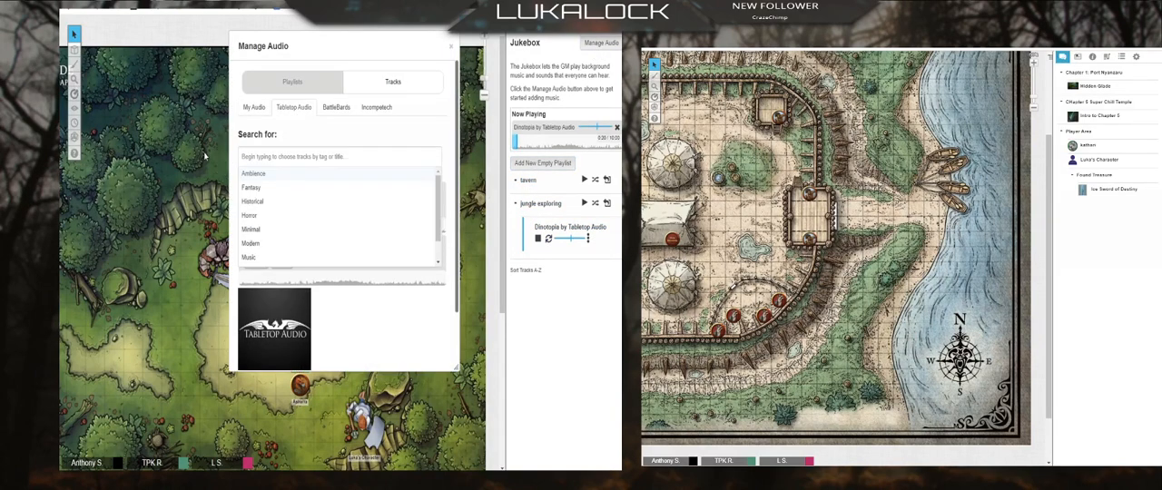
text(tavern)
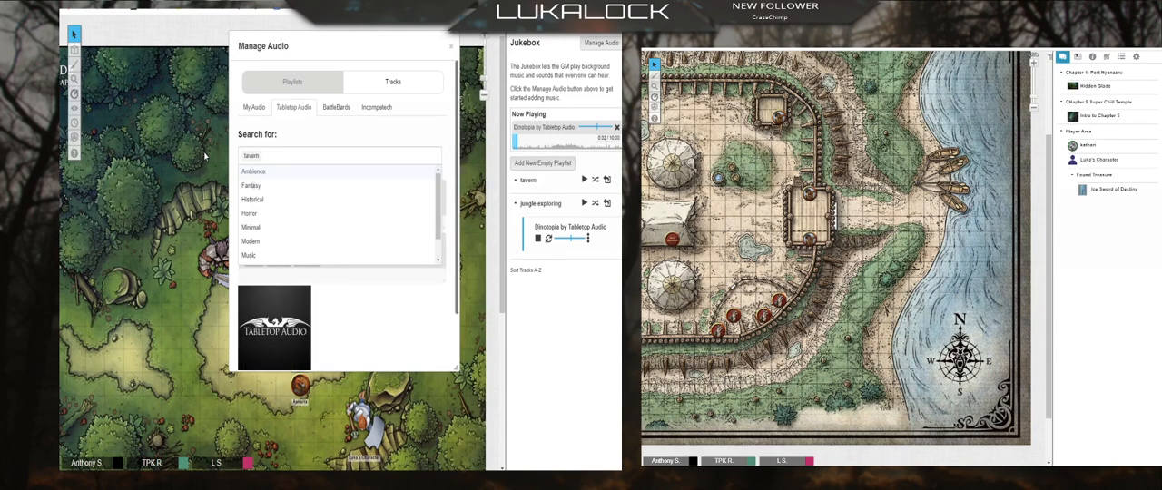
click(314, 128)
scroll(338, 280, down, 2)
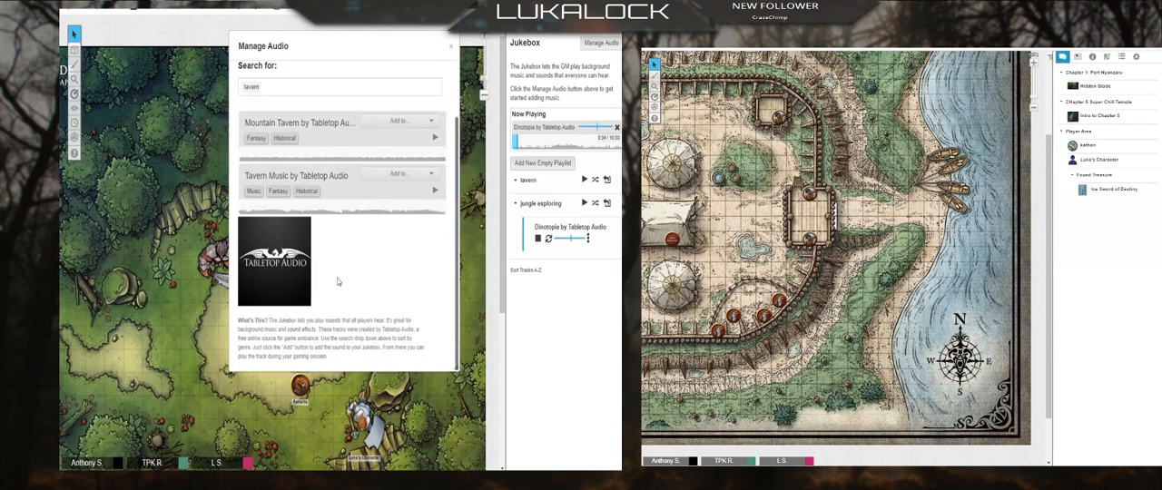
click(403, 190)
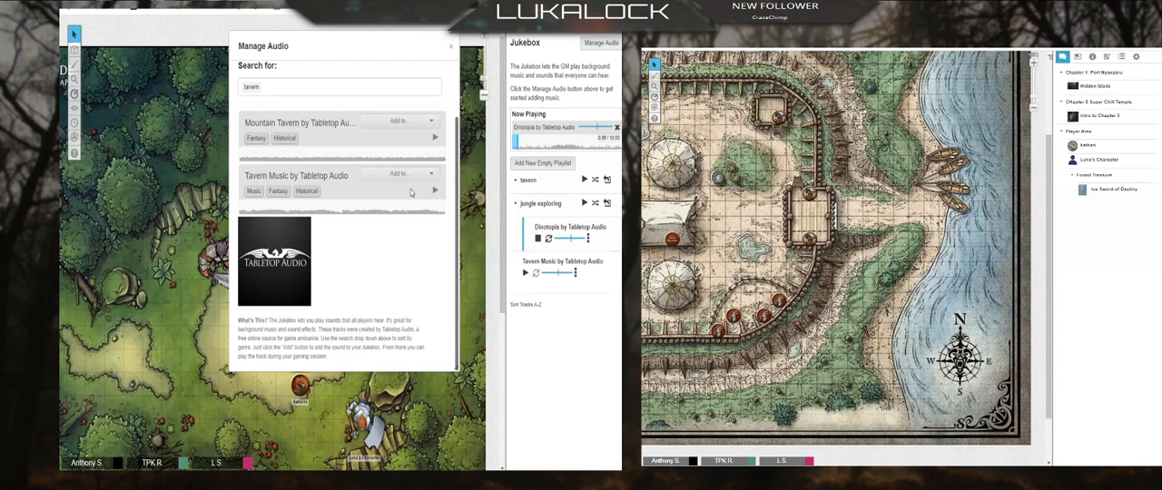
click(451, 46)
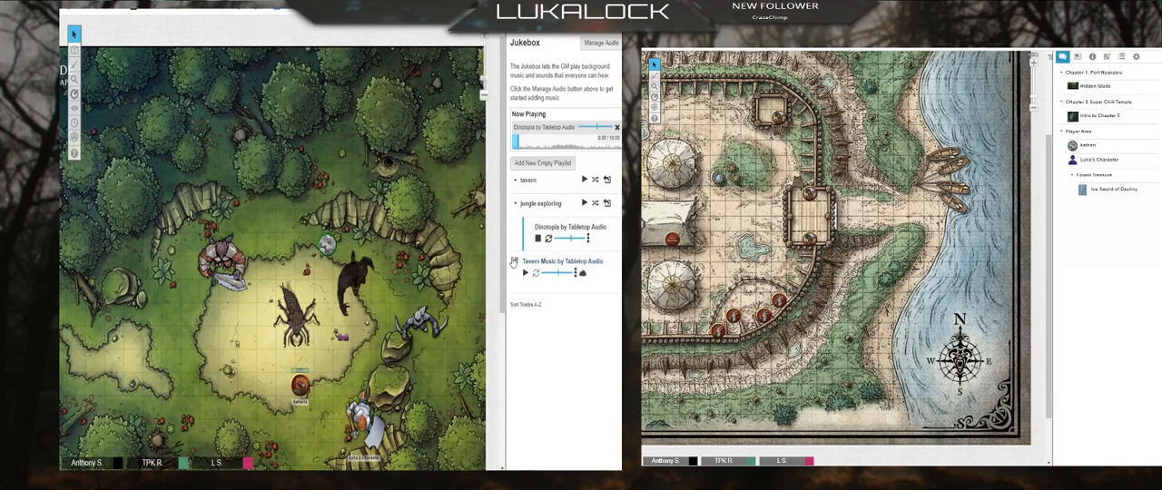
drag(525, 263, 533, 200)
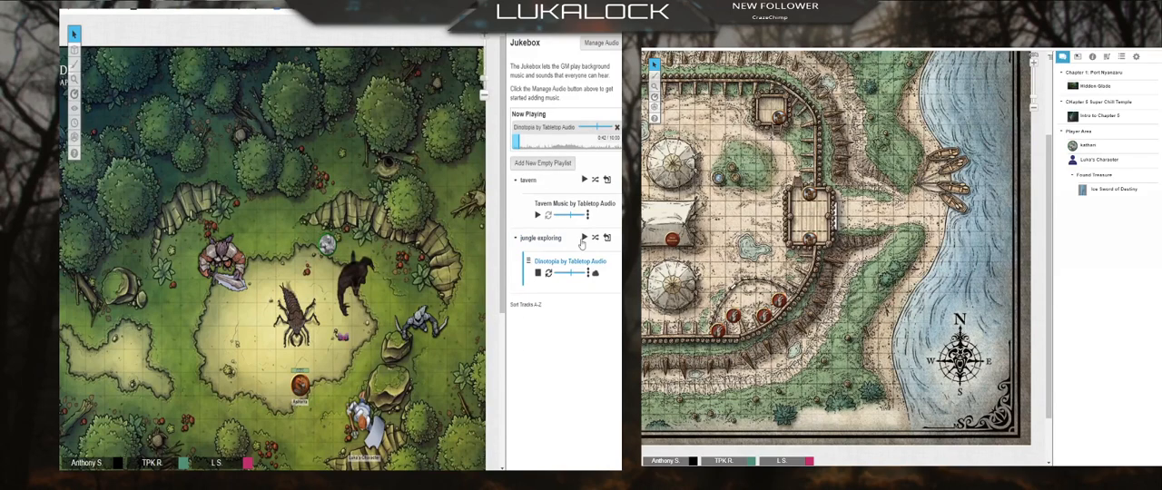
Step: Create a playlist named "combat" and move it below the jungle exploring playlist
click(543, 164)
text(c)
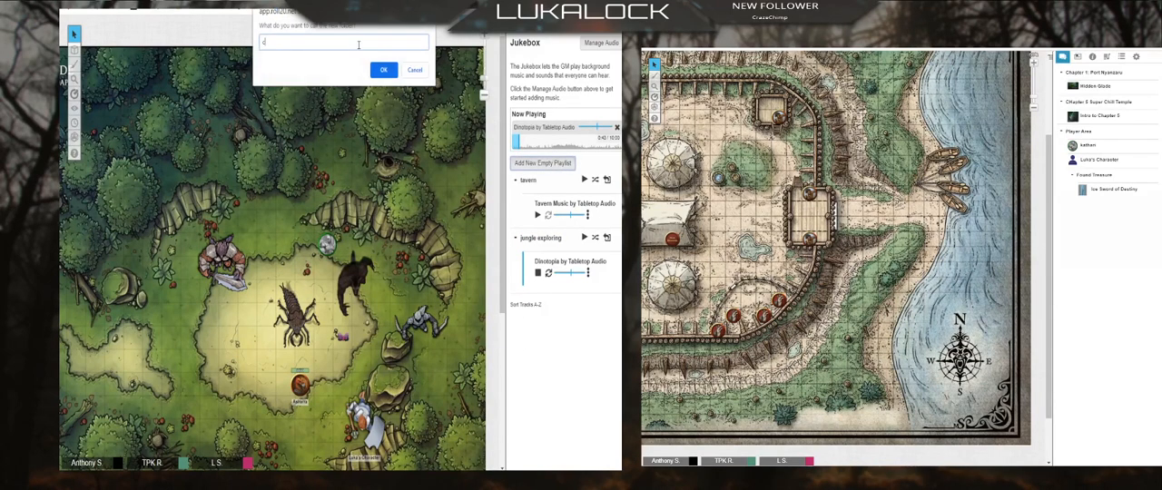
text(ombat)
click(384, 70)
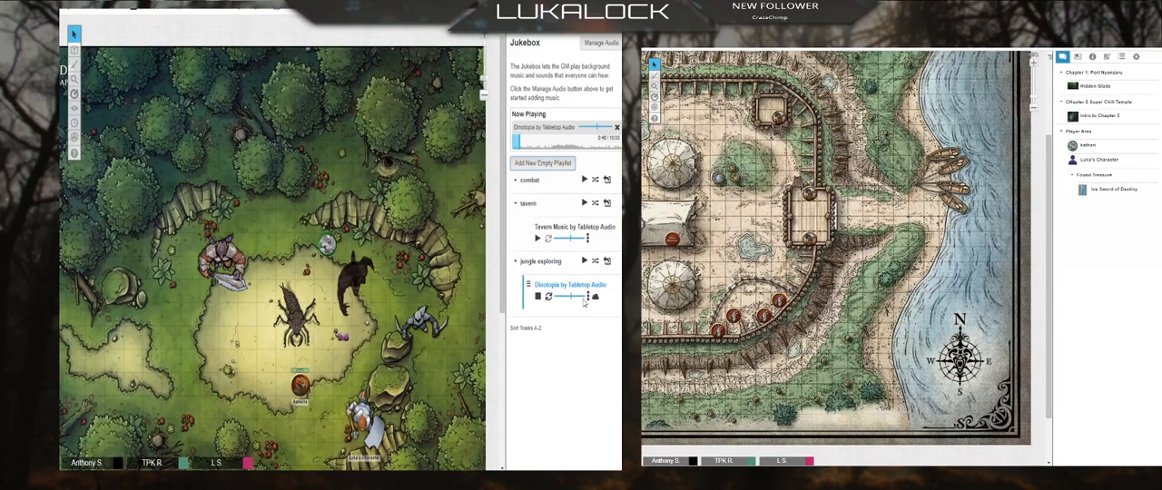
drag(527, 329, 518, 303)
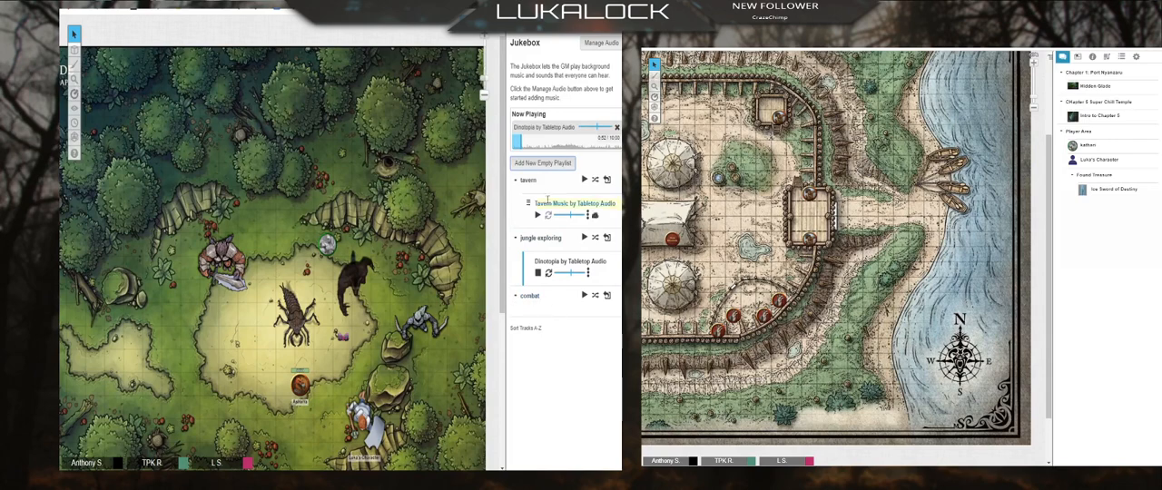
Step: Search the Tabletop Audio library for "dark" and add Dark Continent by Tabletop Audio to the game
click(601, 43)
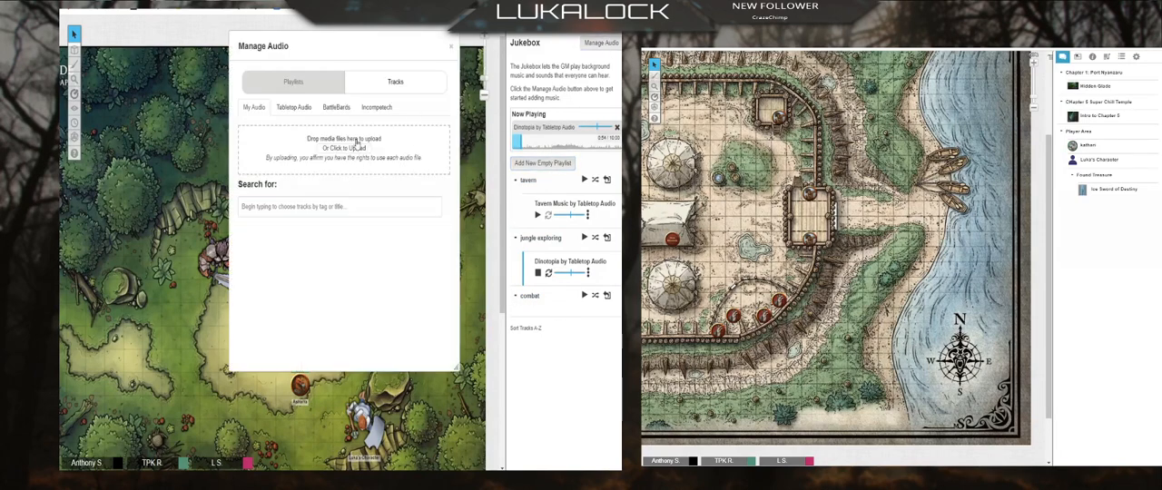
click(293, 107)
click(300, 146)
text(tavern)
key(BackSpace)
key(BackSpace)
key(BackSpace)
key(BackSpace)
key(BackSpace)
key(BackSpace)
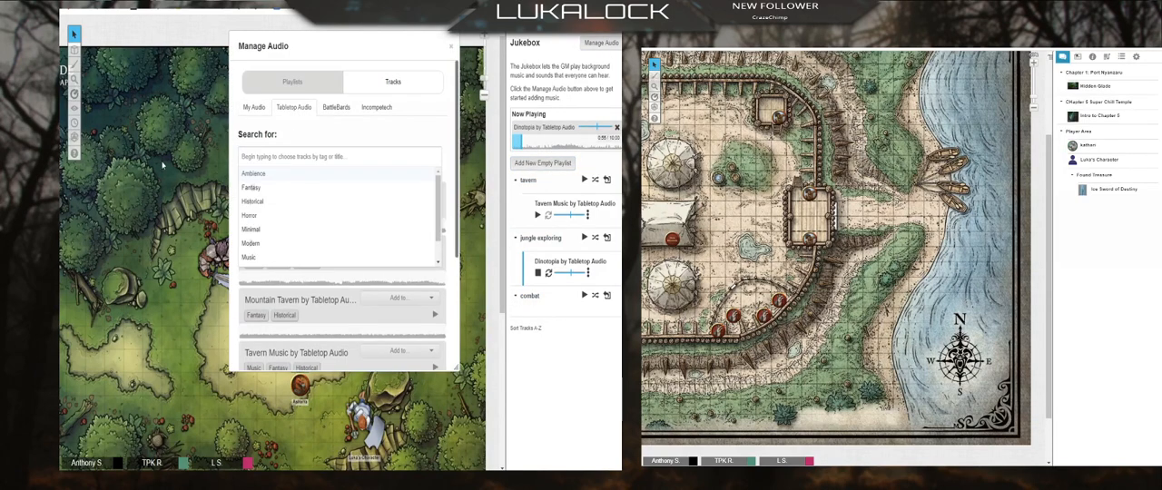
text(dark)
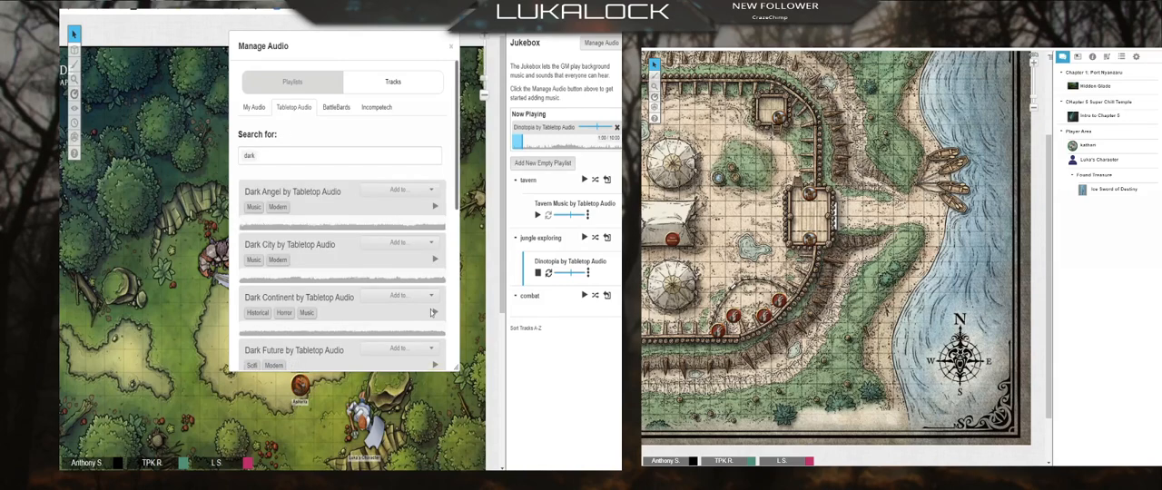
click(397, 295)
click(396, 323)
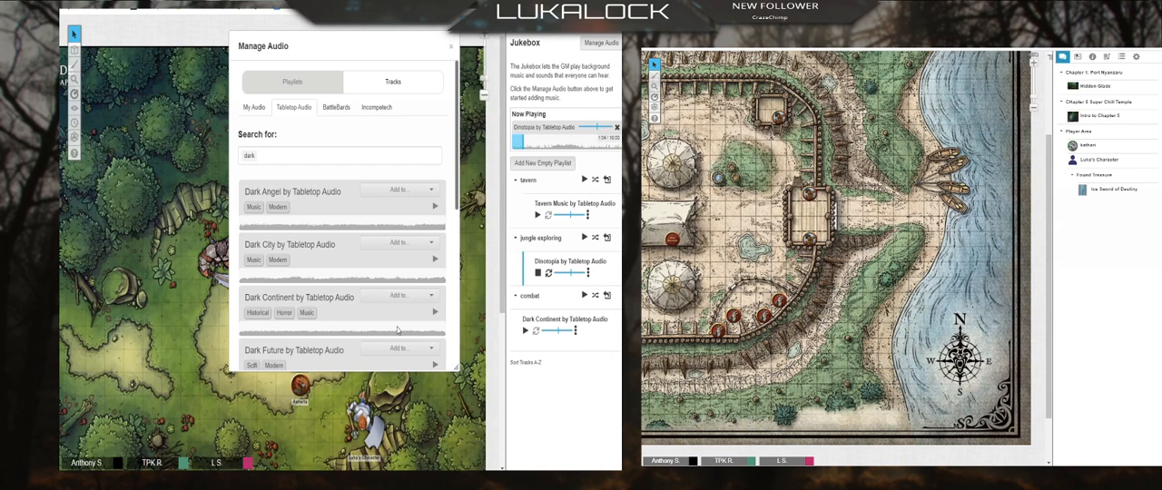
Step: Look through the Incompetech track library in the audio manager, then close the manager
click(376, 108)
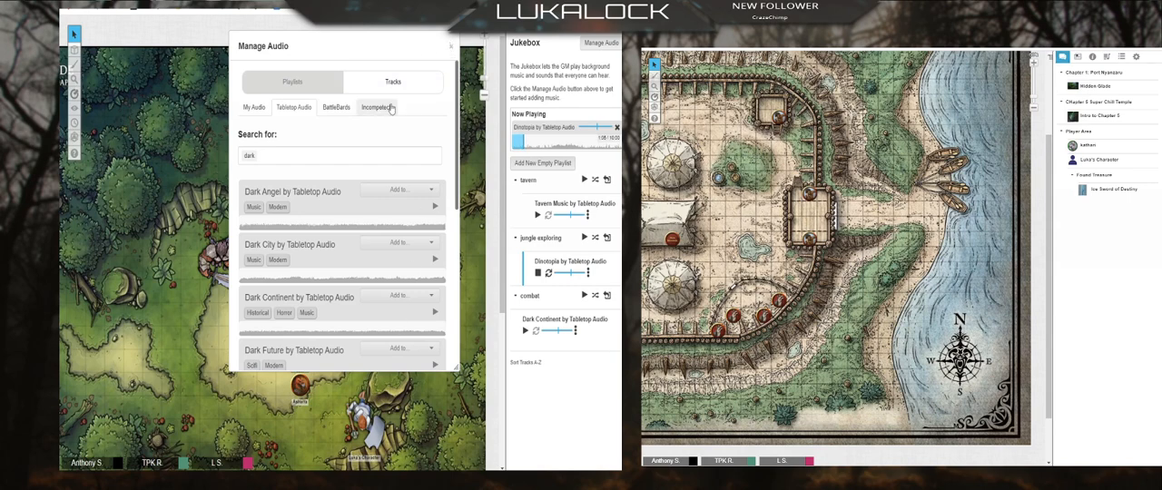
scroll(287, 246, down, 15)
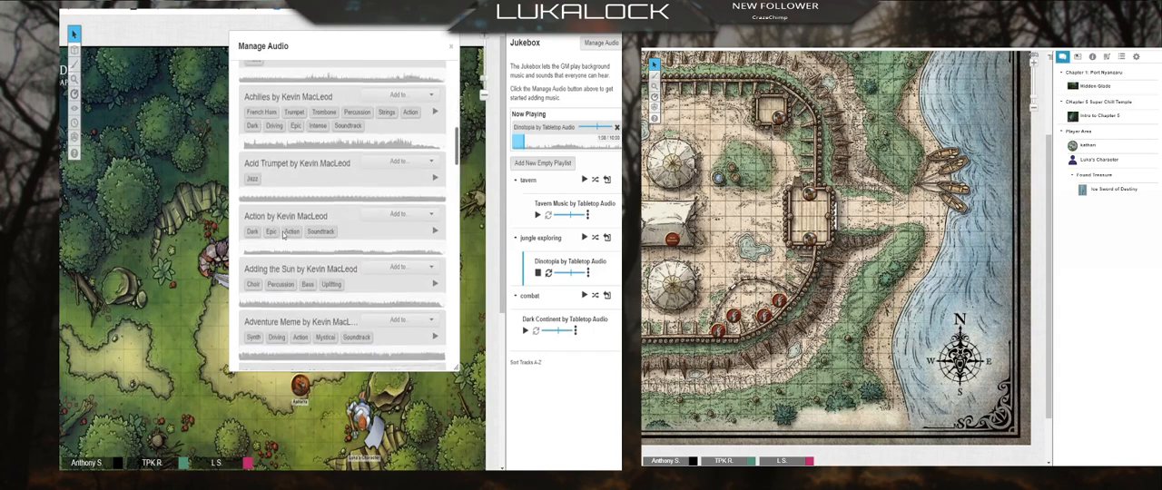
scroll(283, 234, down, 5)
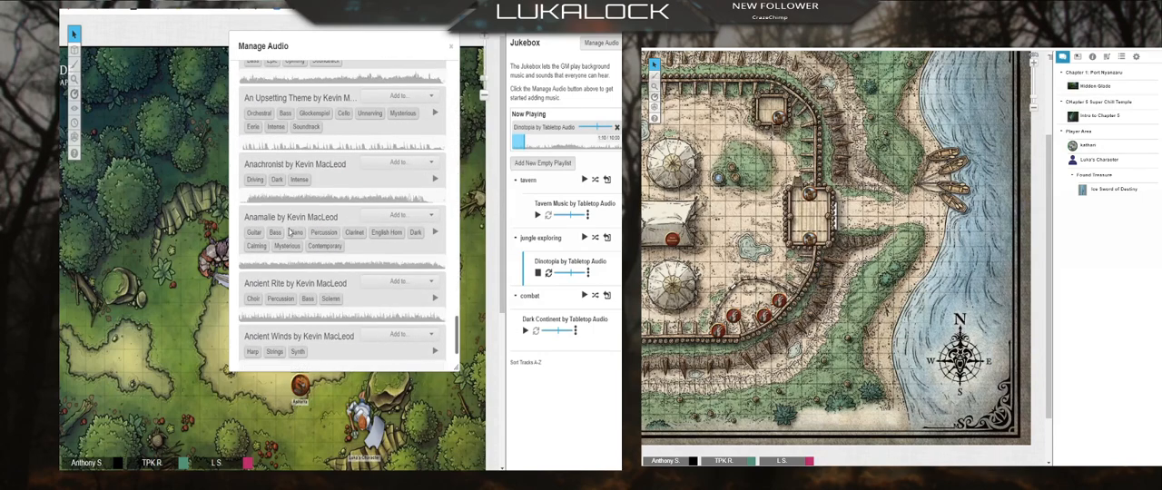
scroll(294, 223, down, 3)
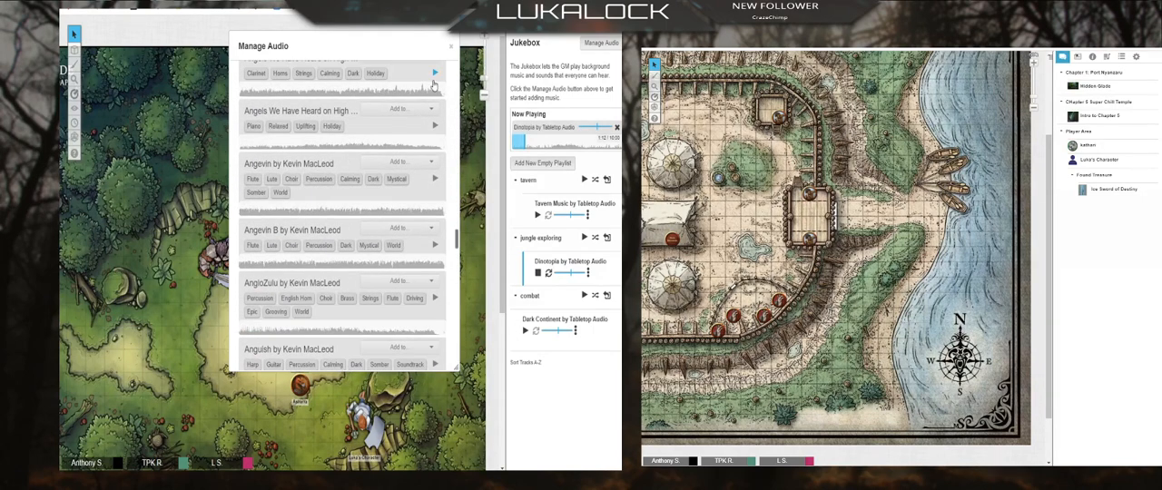
click(451, 45)
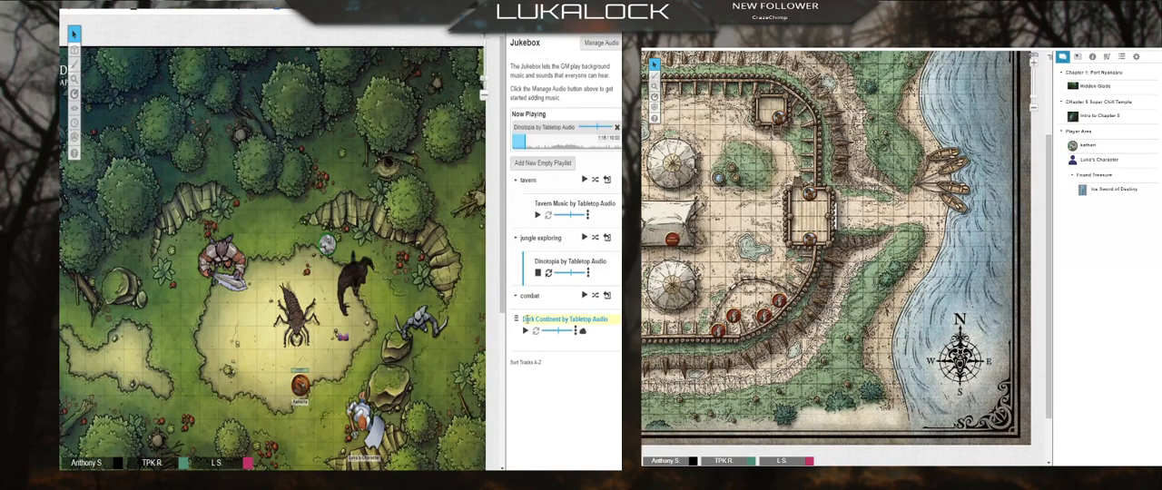
Step: Move the Dark Continent track into the combat playlist, set it to loop, and briefly play it
mouse_move(519, 325)
mouse_down()
mouse_move(532, 308)
mouse_move(538, 326)
mouse_up()
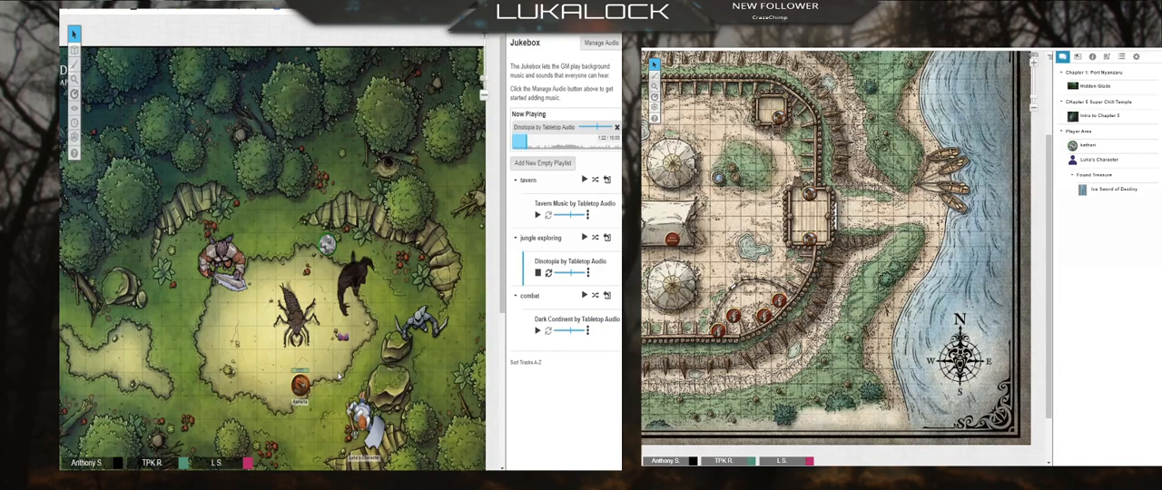
click(538, 331)
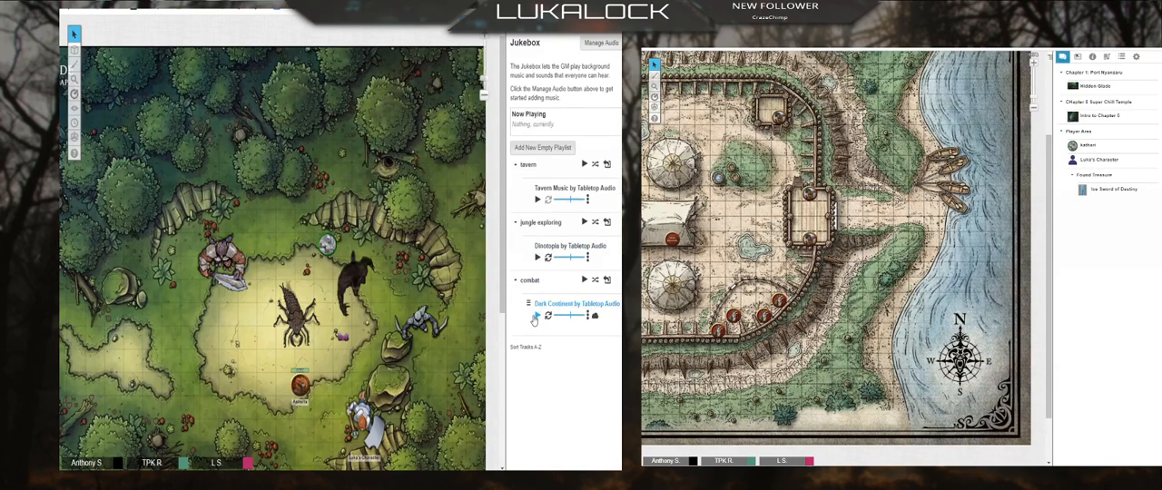
click(535, 316)
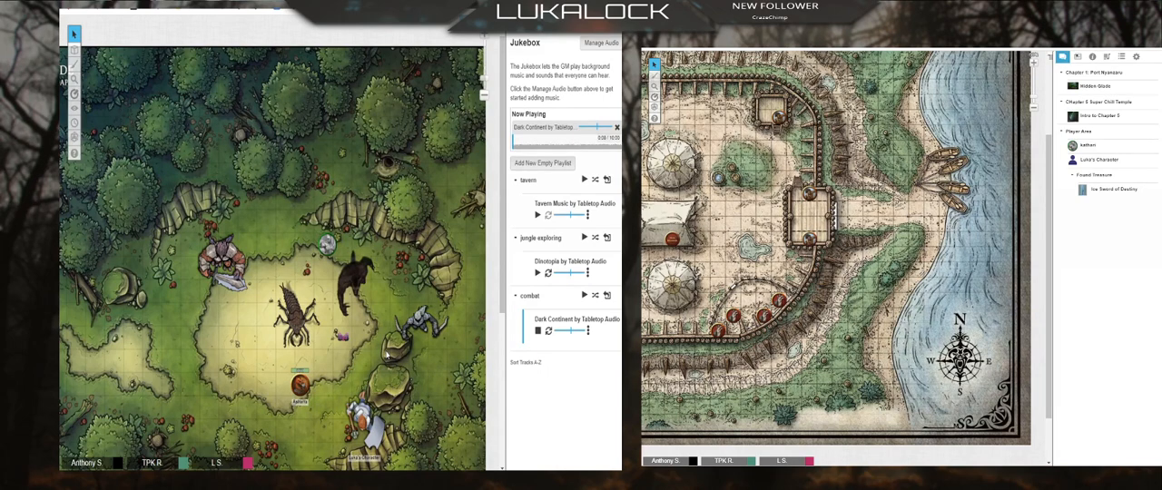
click(538, 333)
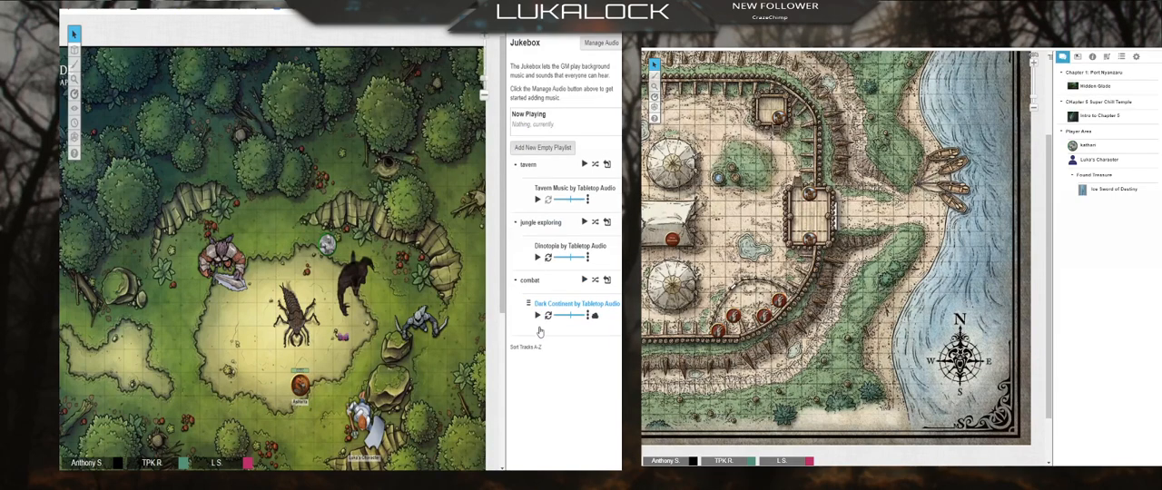
Step: Create another empty playlist named "hideout"
click(542, 147)
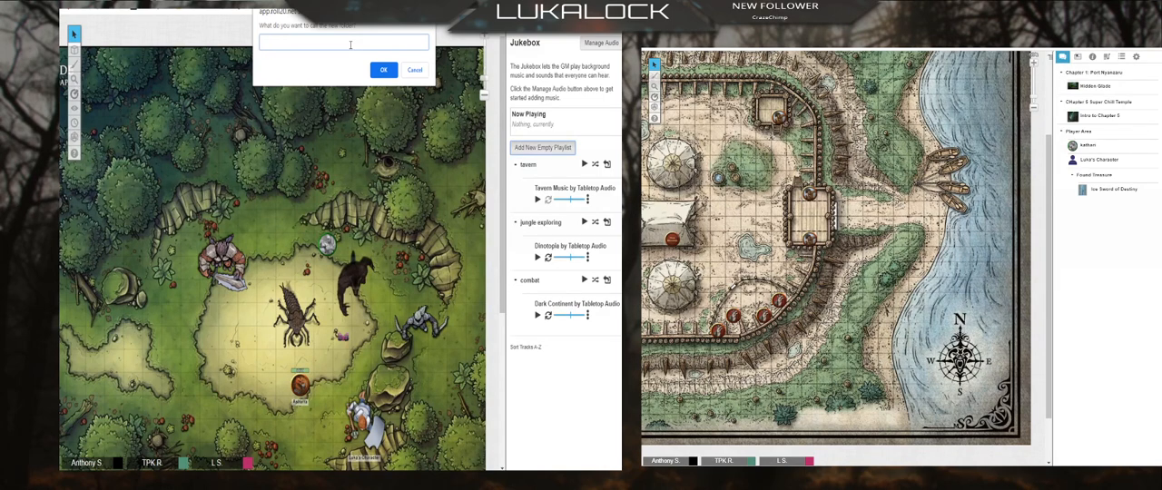
text(hea)
key(BackSpace)
key(BackSpace)
key(BackSpace)
text(ideou)
click(384, 71)
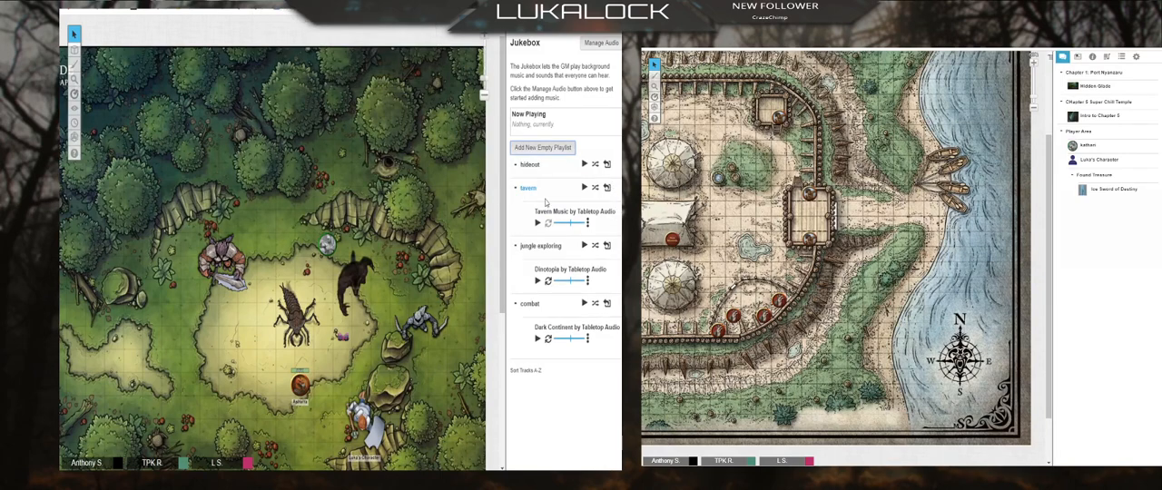
click(536, 148)
click(414, 70)
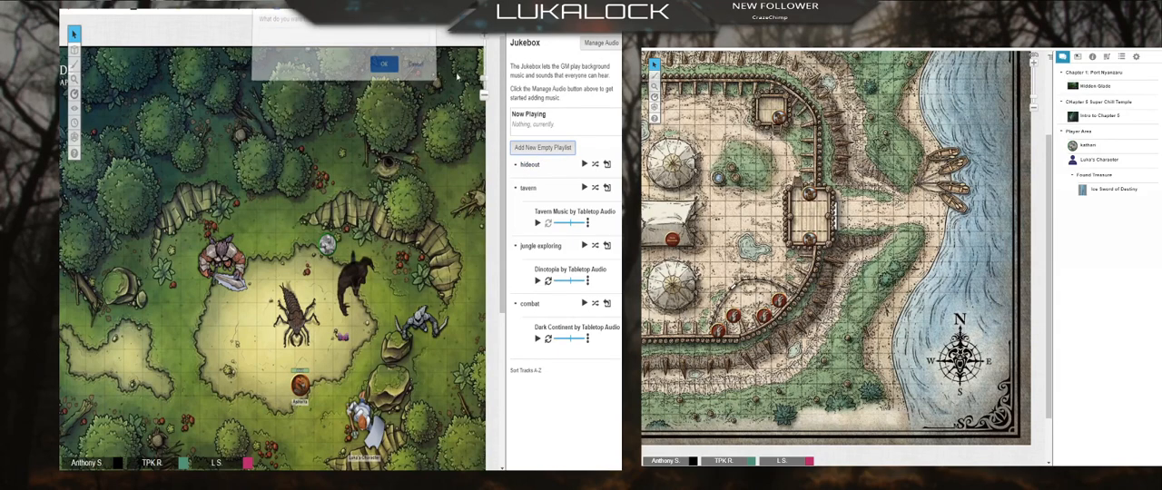
Step: Search the Tabletop Audio library for "mountain"
click(601, 43)
click(293, 107)
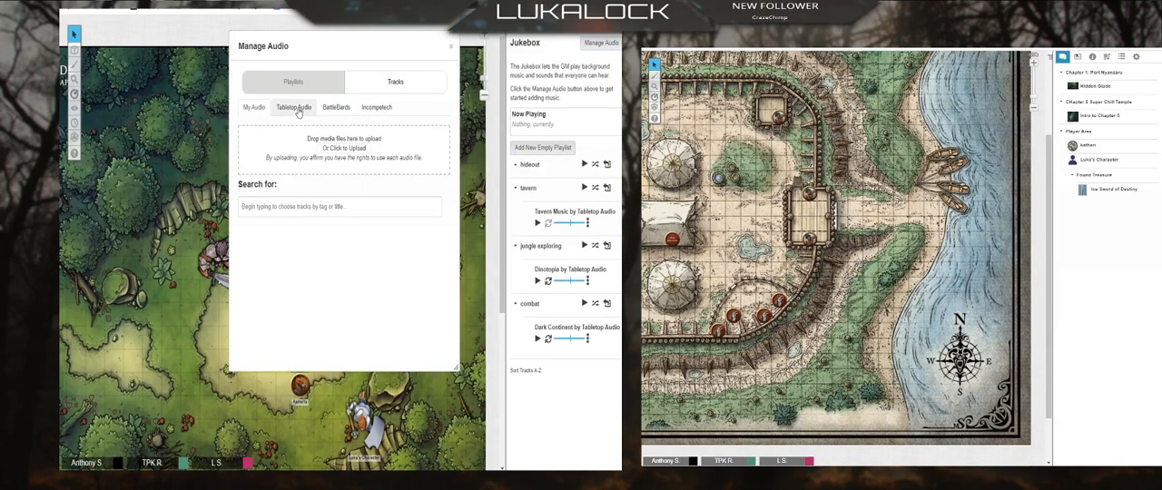
text(dark)
key(BackSpace)
key(BackSpace)
key(BackSpace)
key(BackSpace)
key(BackSpace)
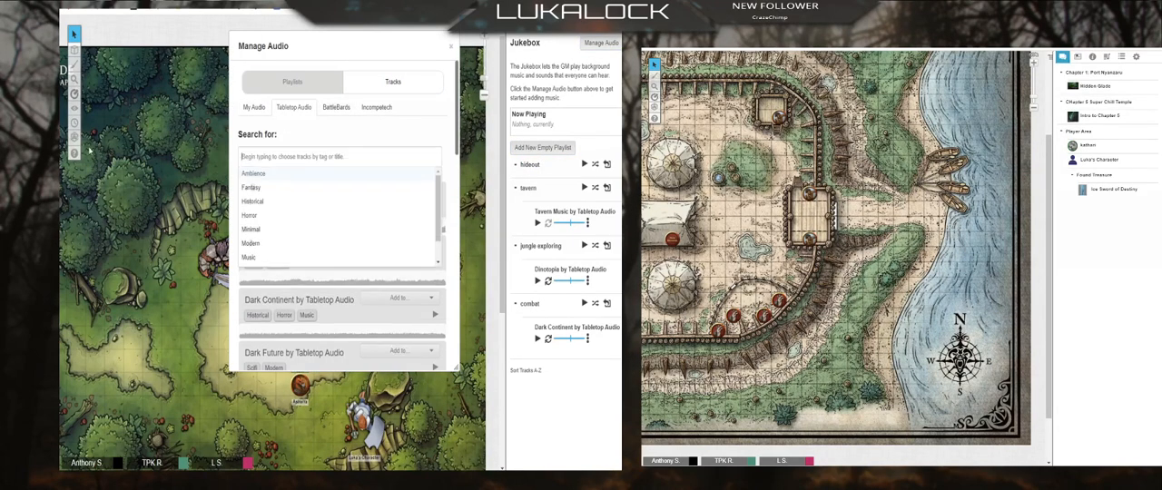
text(mou)
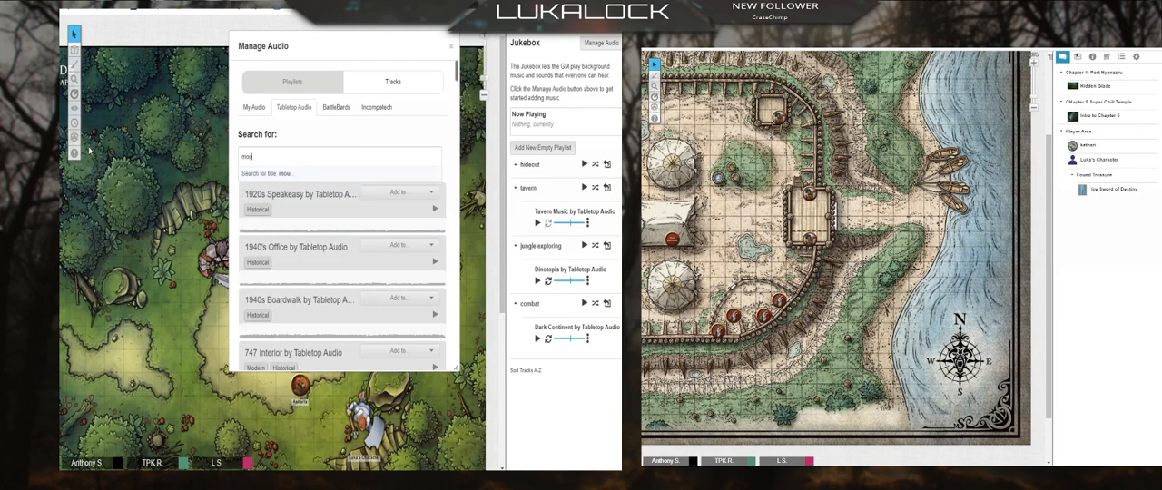
text(ntain)
key(Return)
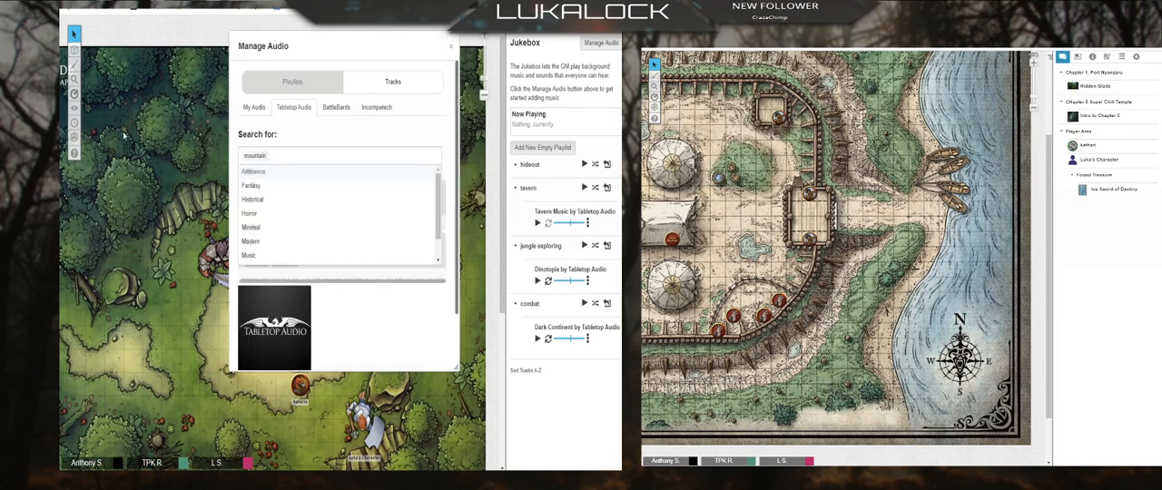
click(330, 135)
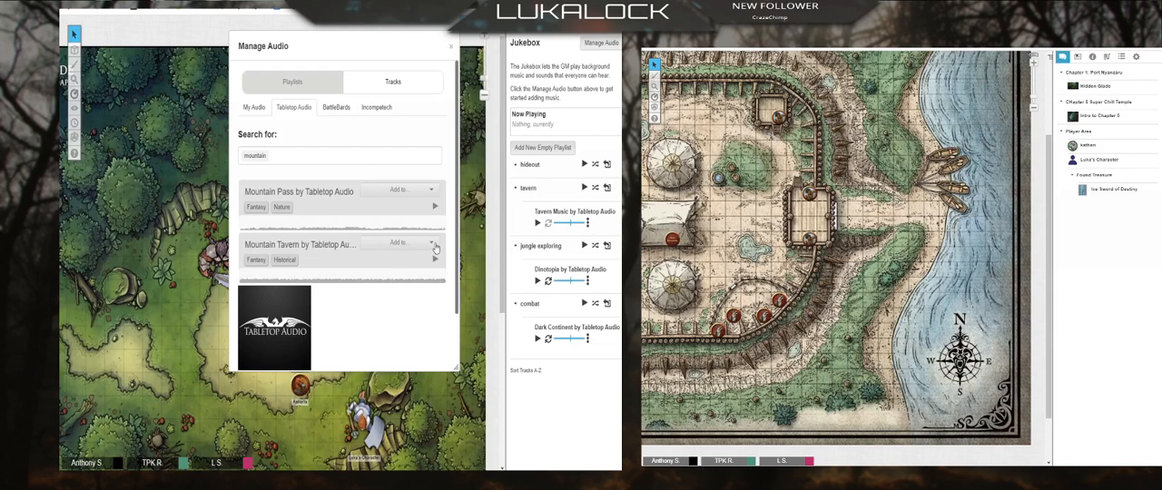
Step: Add Mountain Tavern by Tabletop Audio to the game and move it into the hideout playlist
click(432, 243)
click(407, 267)
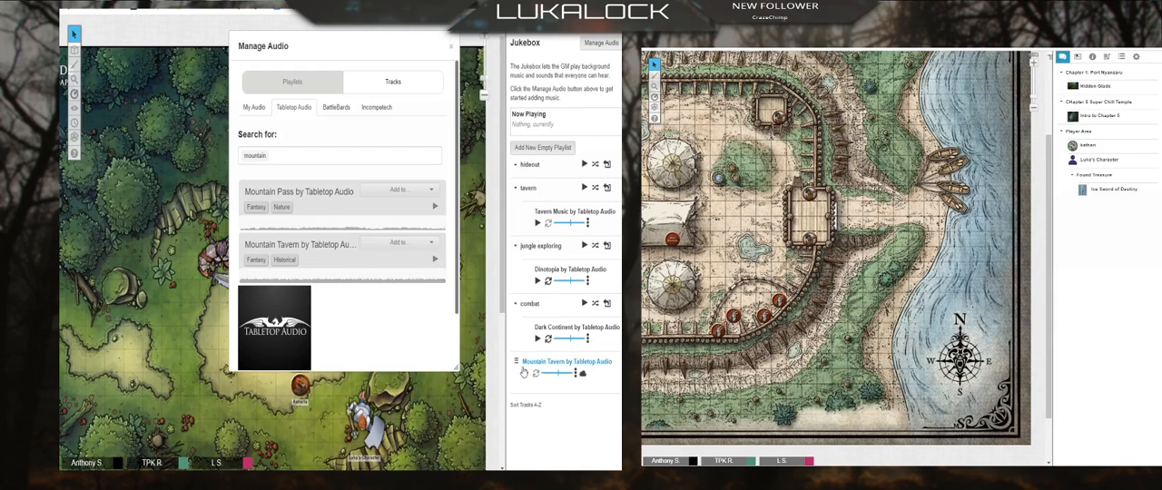
drag(526, 361, 536, 209)
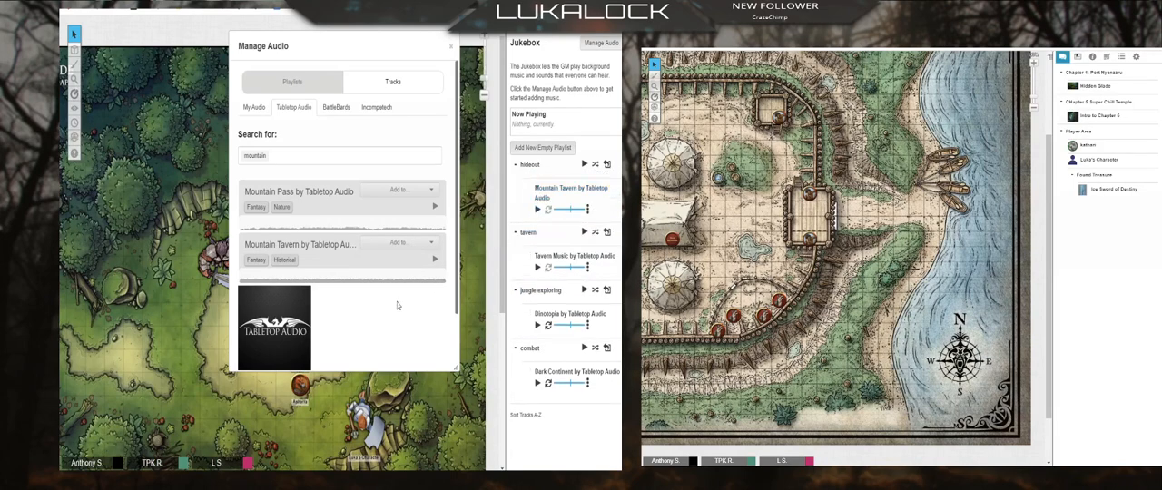
Step: Search Tabletop Audio for "library", add Medieval Library by Tabletop Audio, and place it in the hideout playlist below Mountain Tavern
click(283, 158)
key(BackSpace)
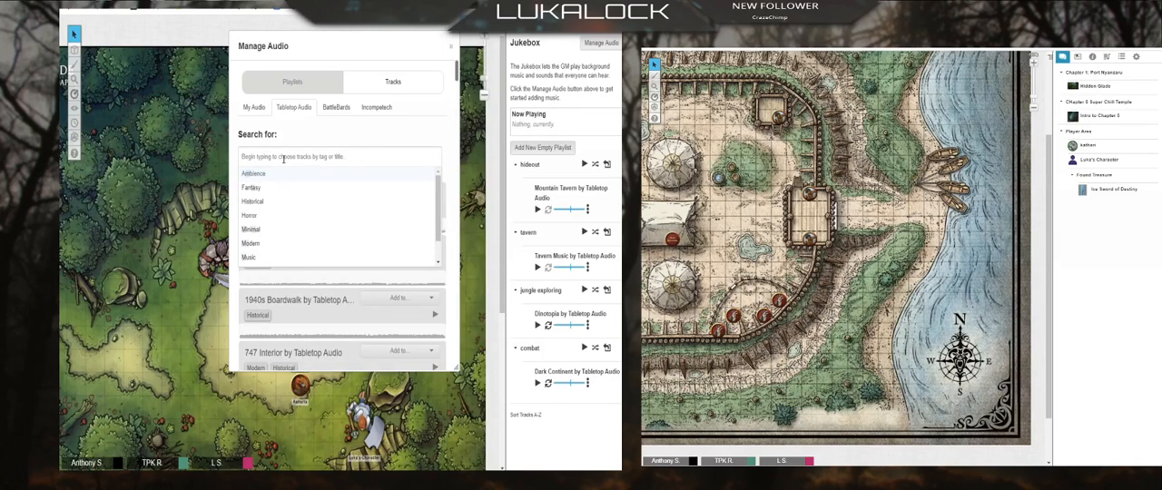
text(library)
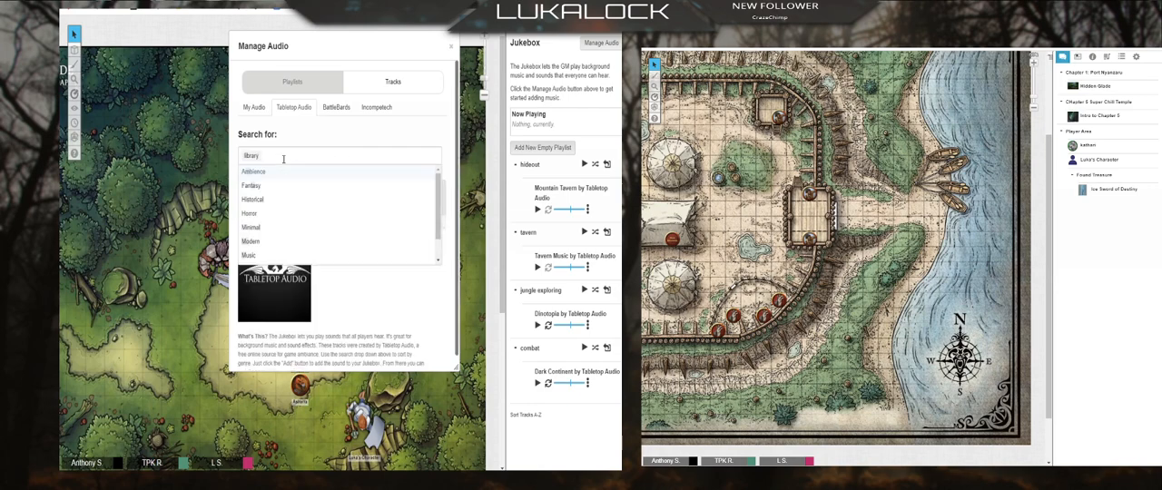
key(Return)
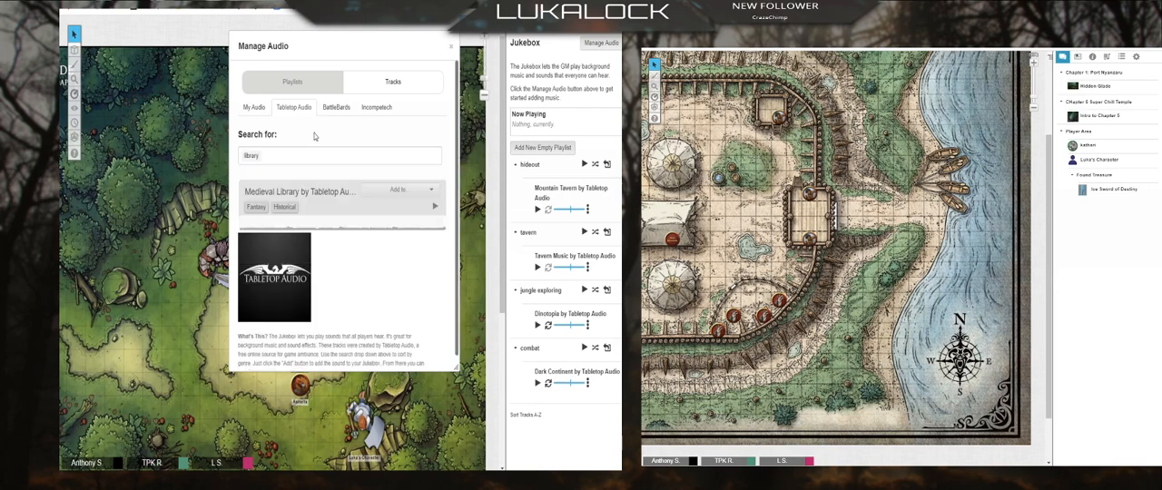
drag(433, 193, 526, 229)
click(450, 49)
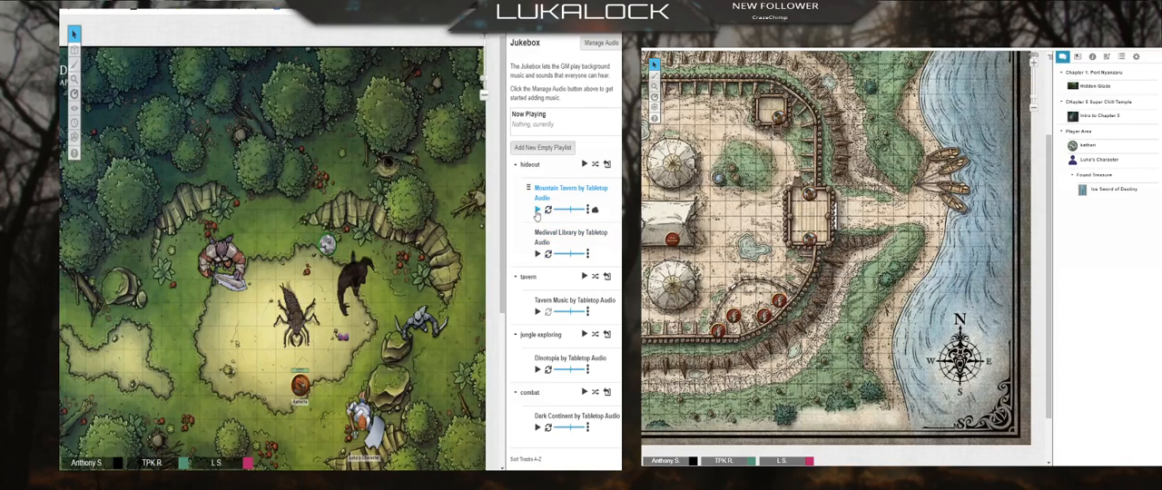
Step: Play Mountain Tavern and Medieval Library simultaneously on loop with Mountain Tavern's volume lowered, then stop them
click(537, 210)
click(538, 271)
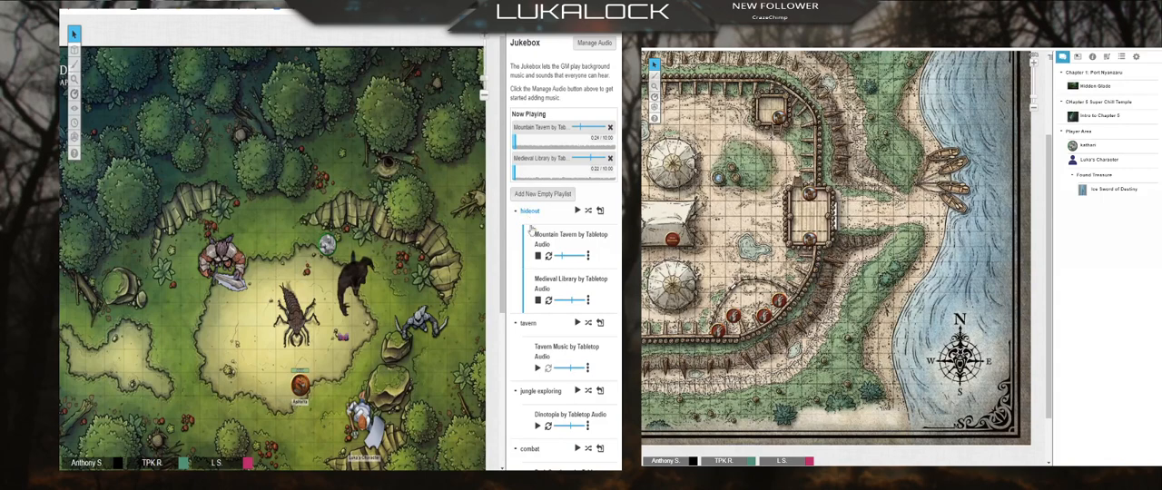
click(535, 302)
click(538, 257)
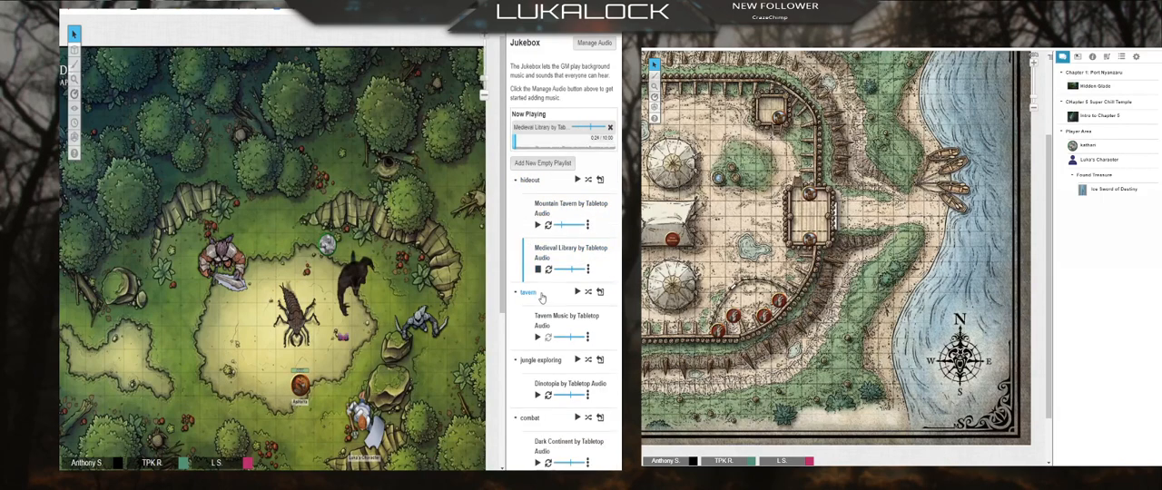
Step: Play the hideout playlist together with its Medieval Library track, then stop the whole playlist
click(577, 165)
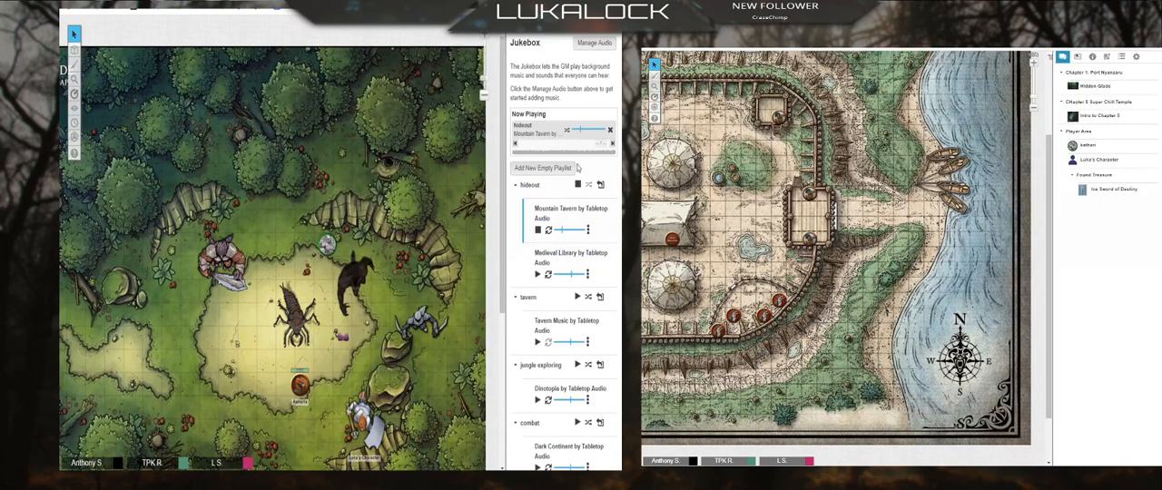
click(537, 274)
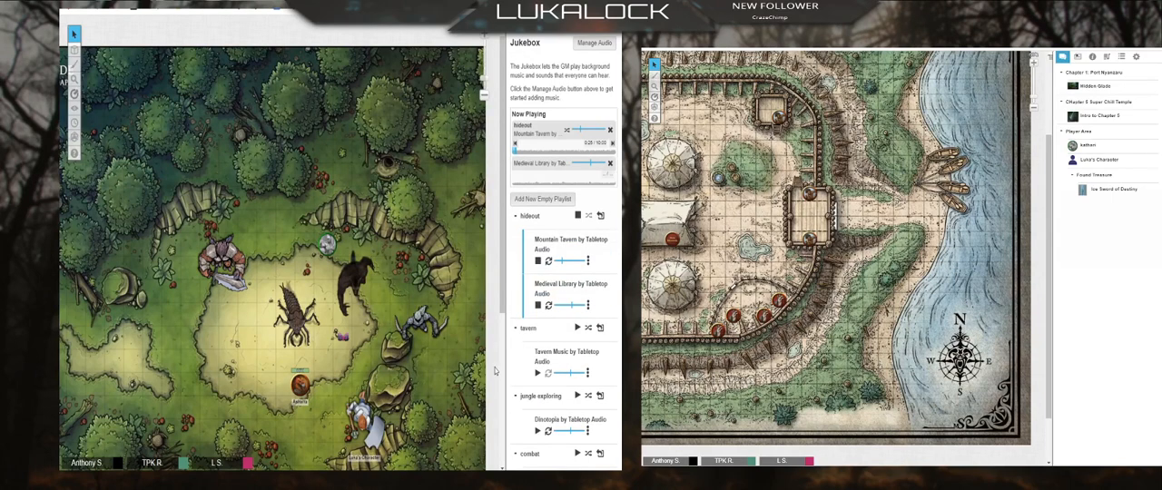
click(578, 215)
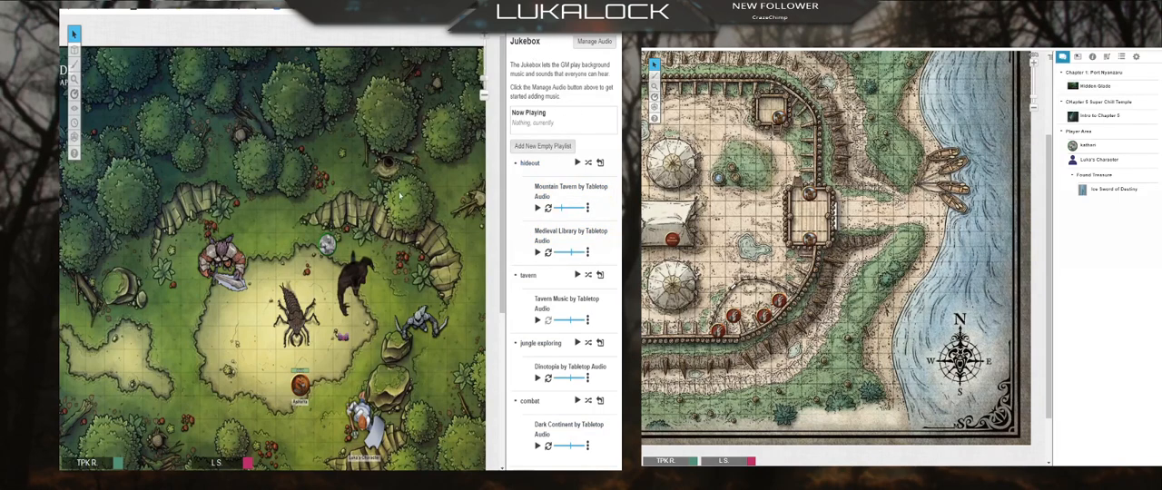
Step: Reopen the audio manager and look through its track sources, ending on the Incompetech library
click(594, 41)
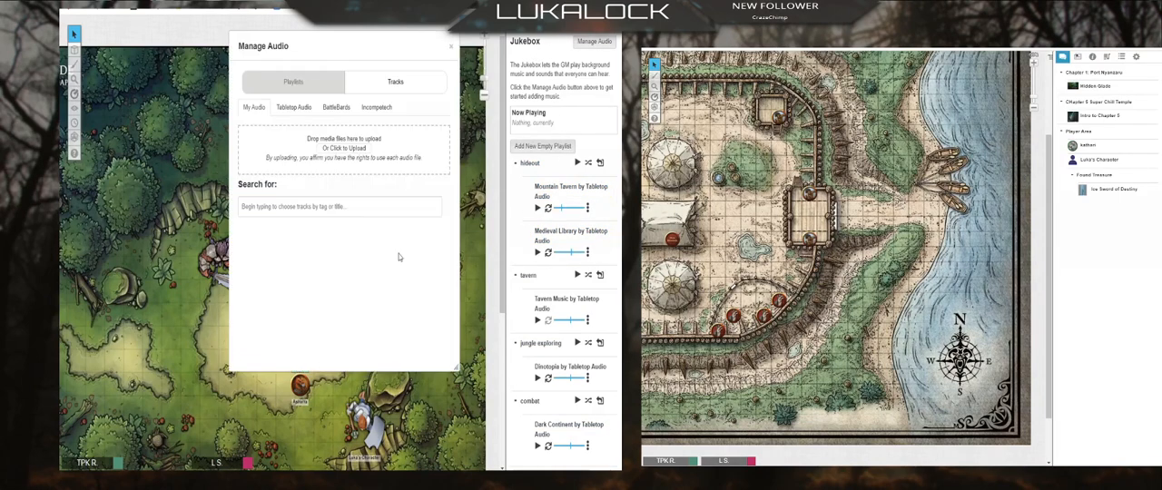
click(293, 107)
click(336, 107)
click(376, 107)
click(332, 107)
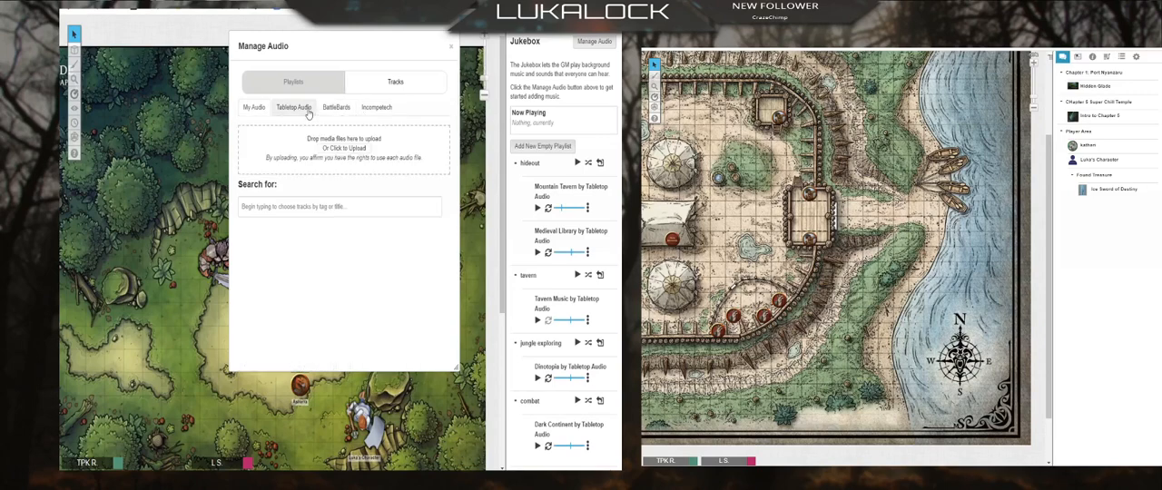
click(393, 108)
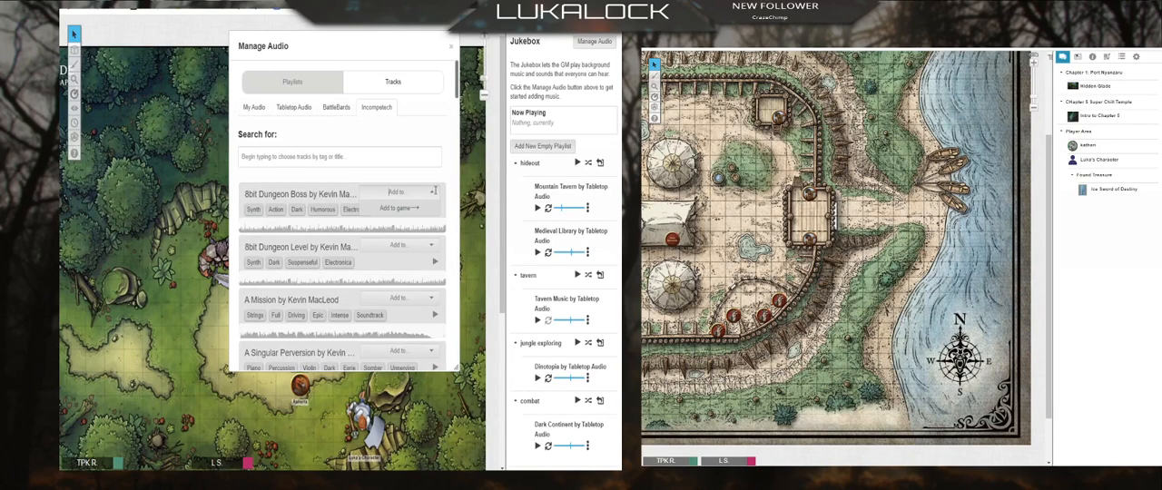
Step: Search the audio manager's playlists for "creepy"
click(292, 82)
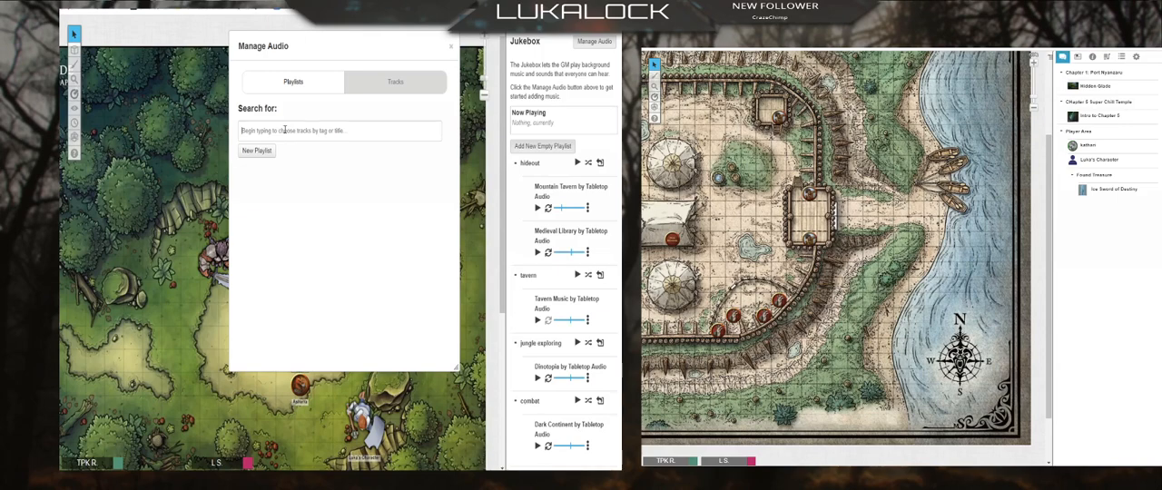
text(creepy)
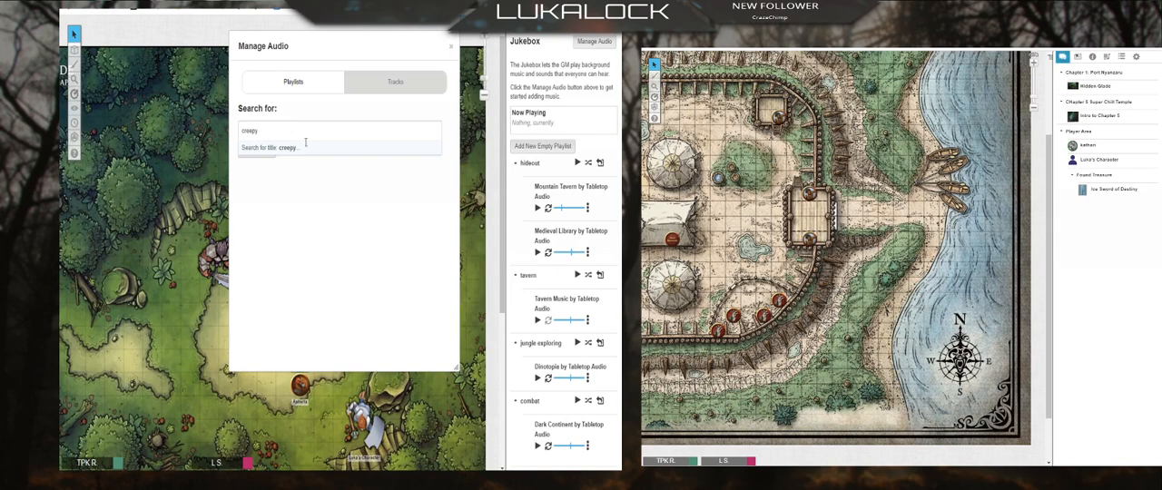
click(305, 147)
Step: Create a new playlist in the audio manager and enter "creepy" as its name
click(257, 151)
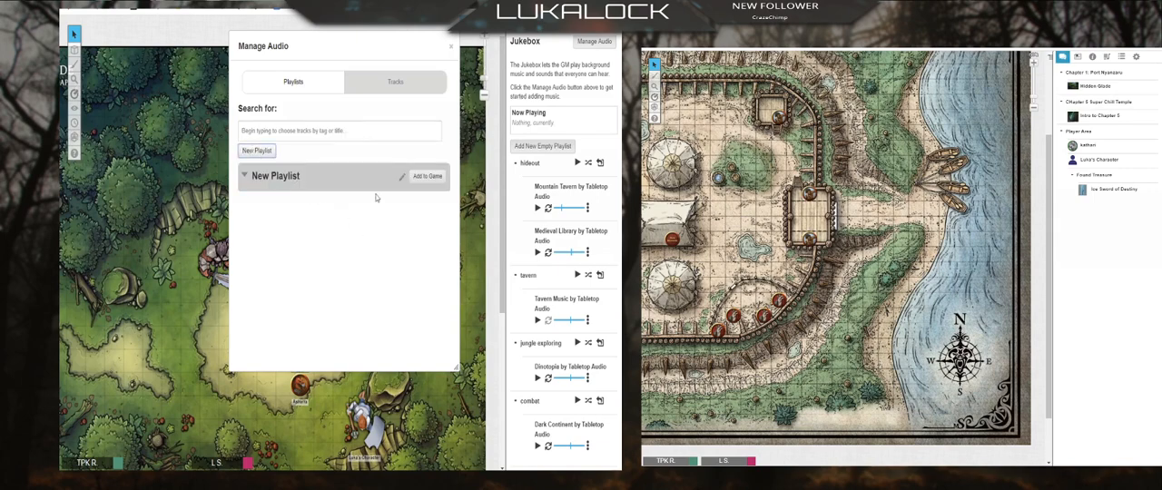
click(402, 176)
drag(299, 177, 207, 188)
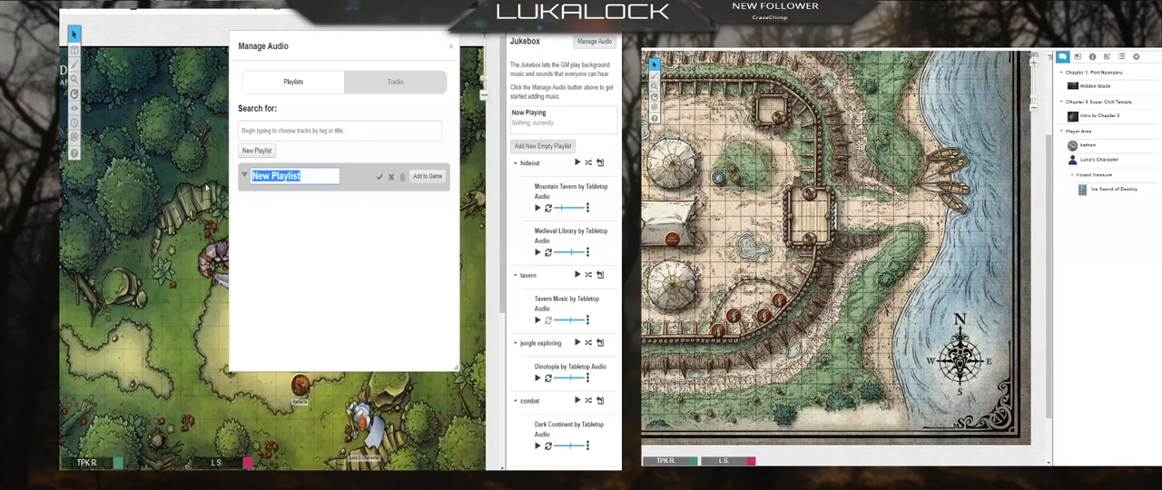
text(creepy)
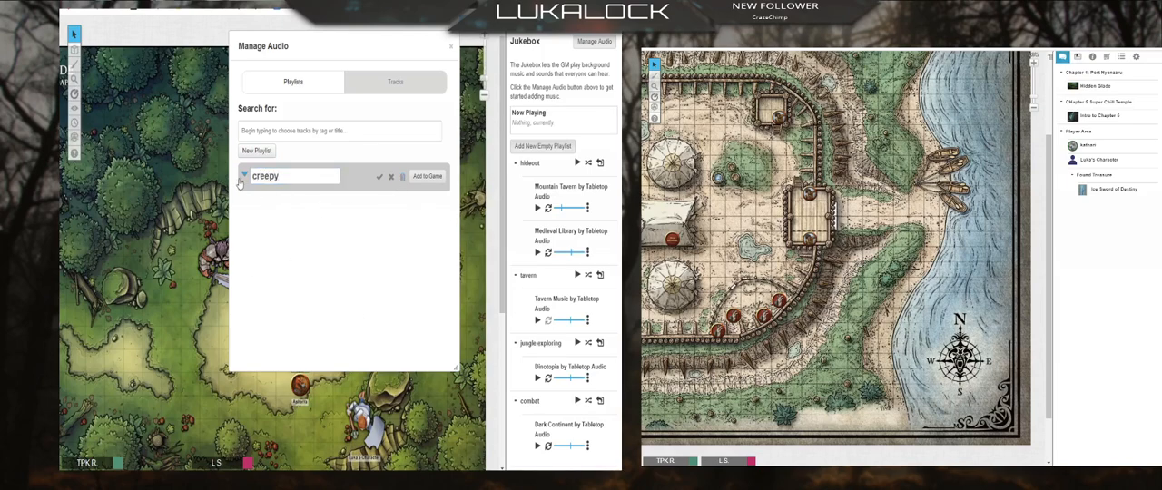
Step: Search the audio manager's playlists for "graveyard"
click(271, 132)
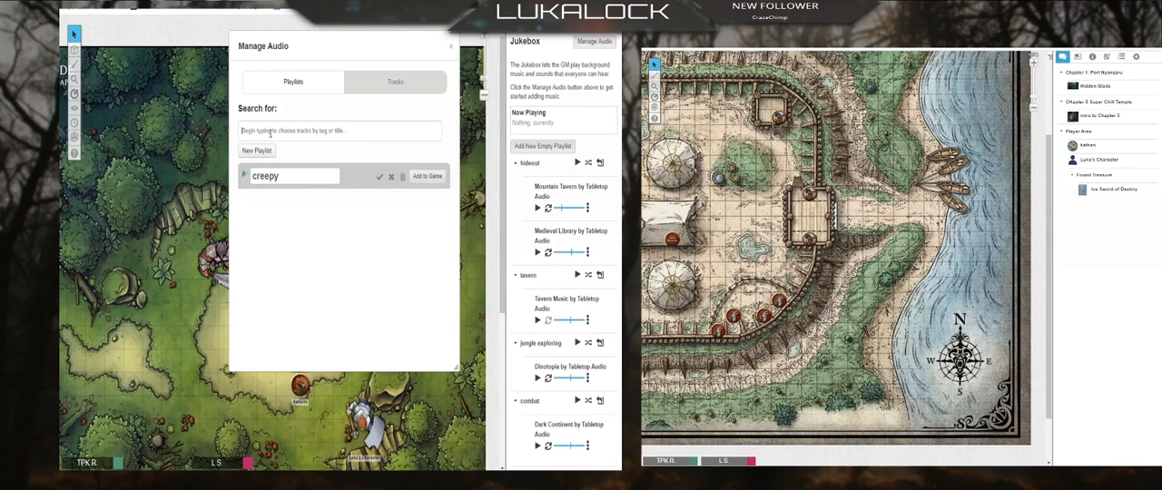
text(graveyard)
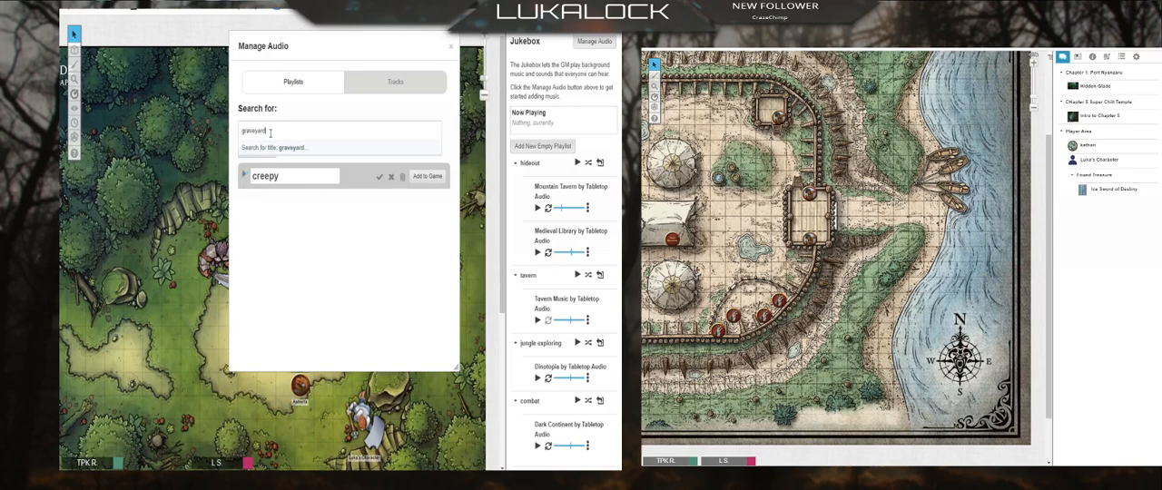
key(Return)
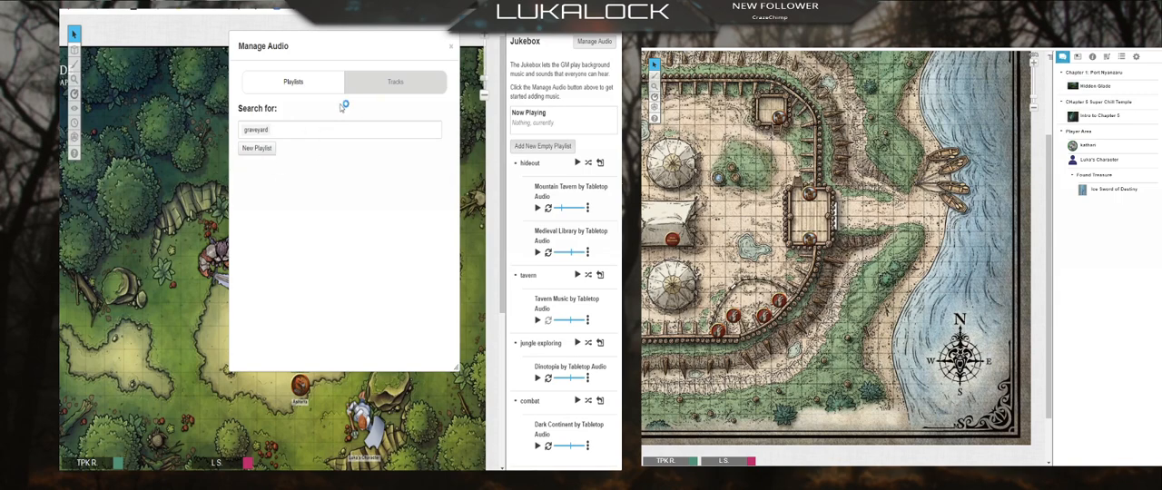
Step: Search the Incompetech track library for "graveyard"
click(392, 82)
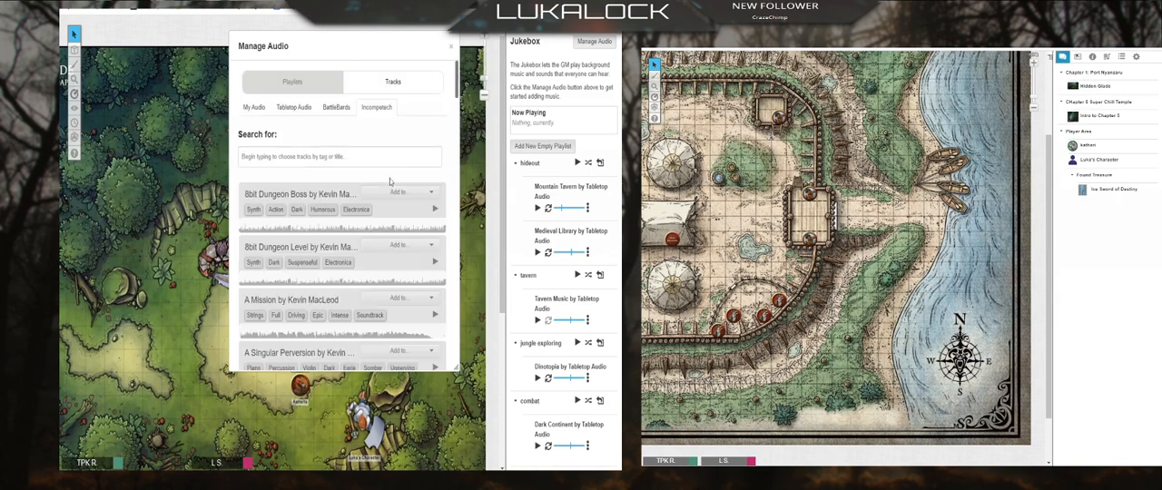
click(311, 156)
text(gr)
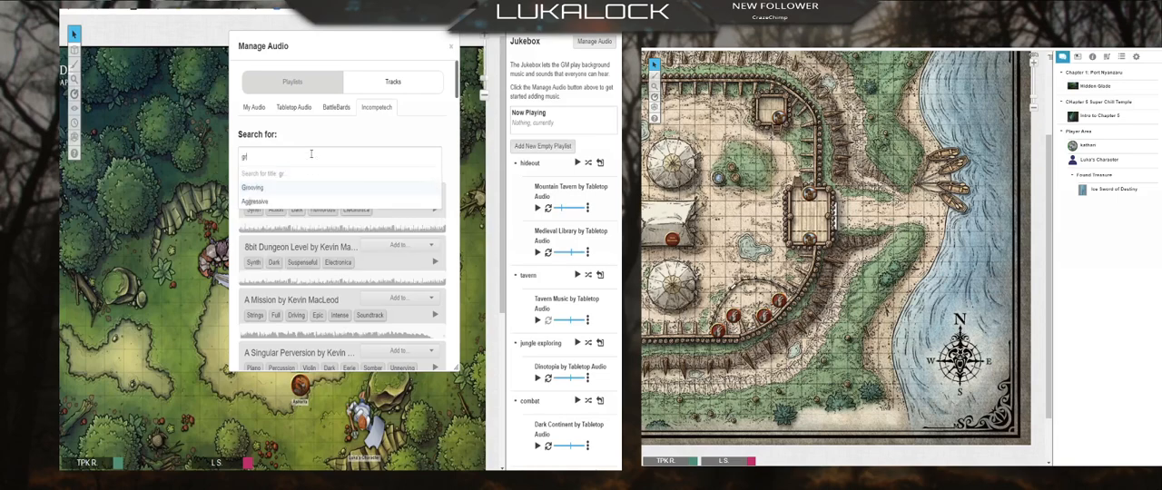
text(aveyard)
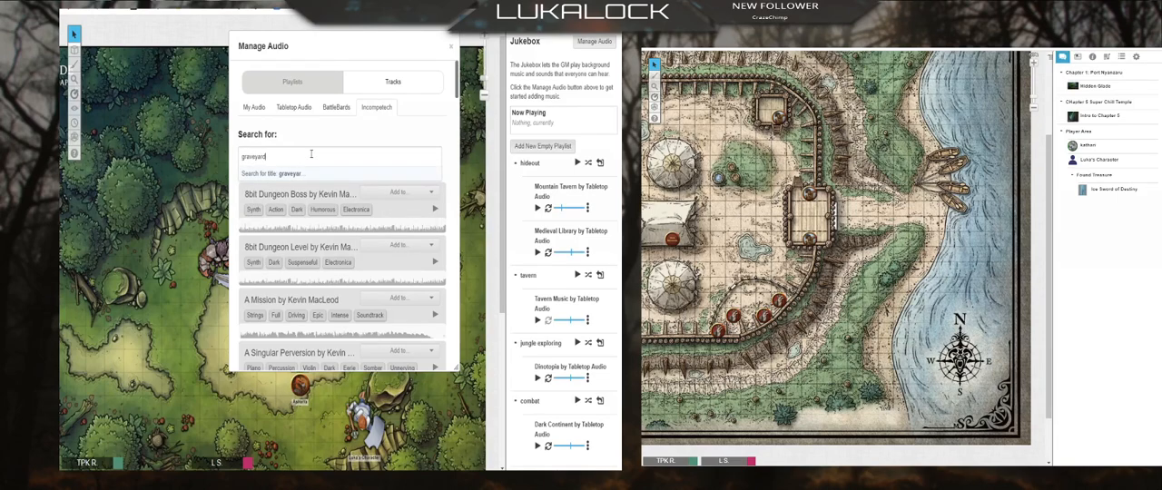
click(407, 131)
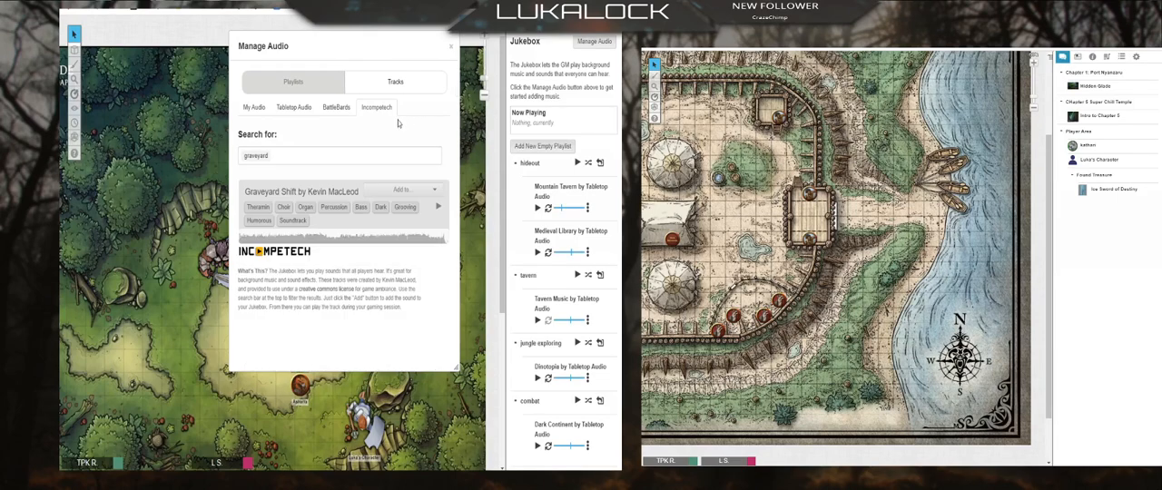
Step: Search the Incompetech tracks for "house" and add the track This House to New Playlist
click(336, 160)
key(BackSpace)
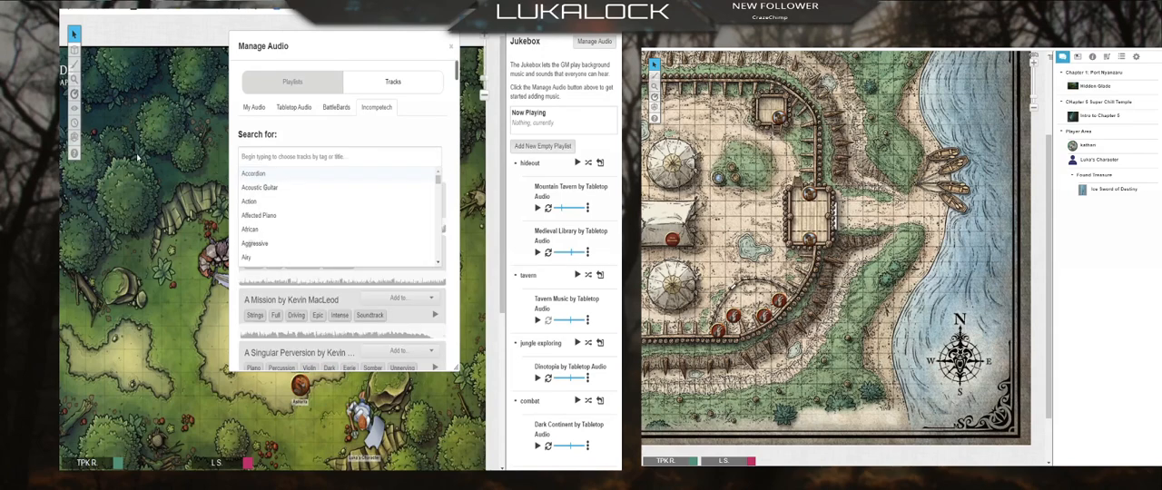
text(ho)
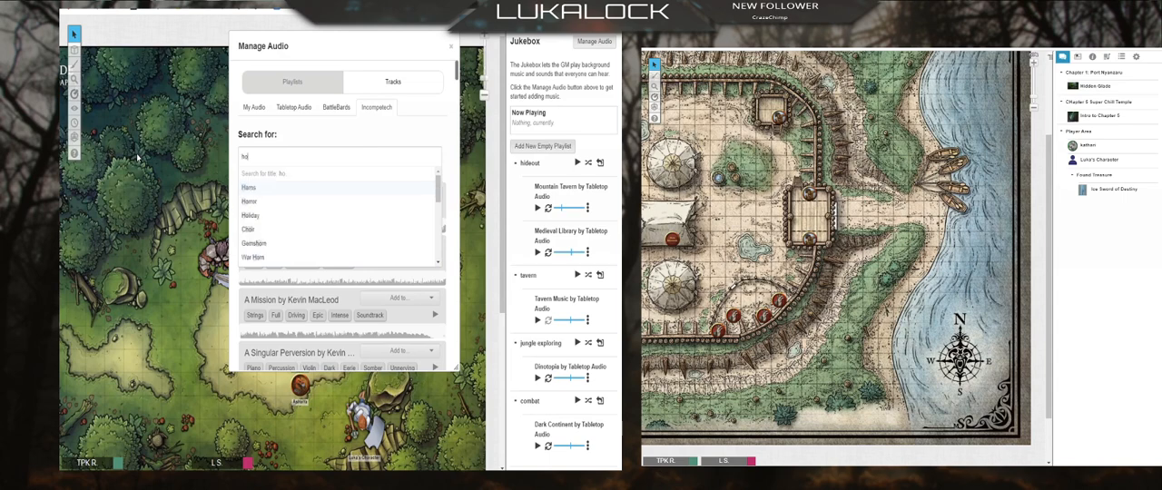
text(use)
key(Return)
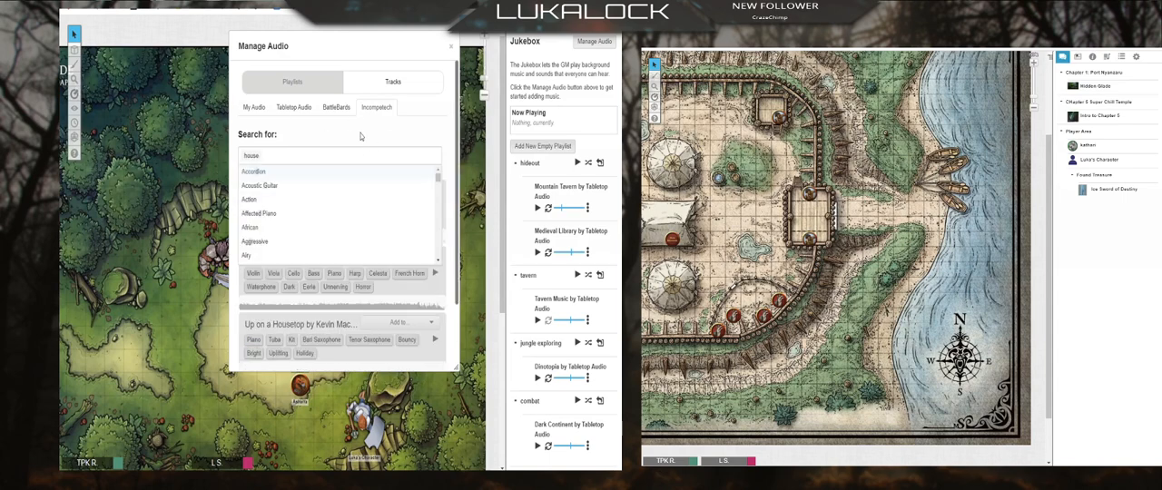
click(373, 138)
scroll(286, 332, down, 3)
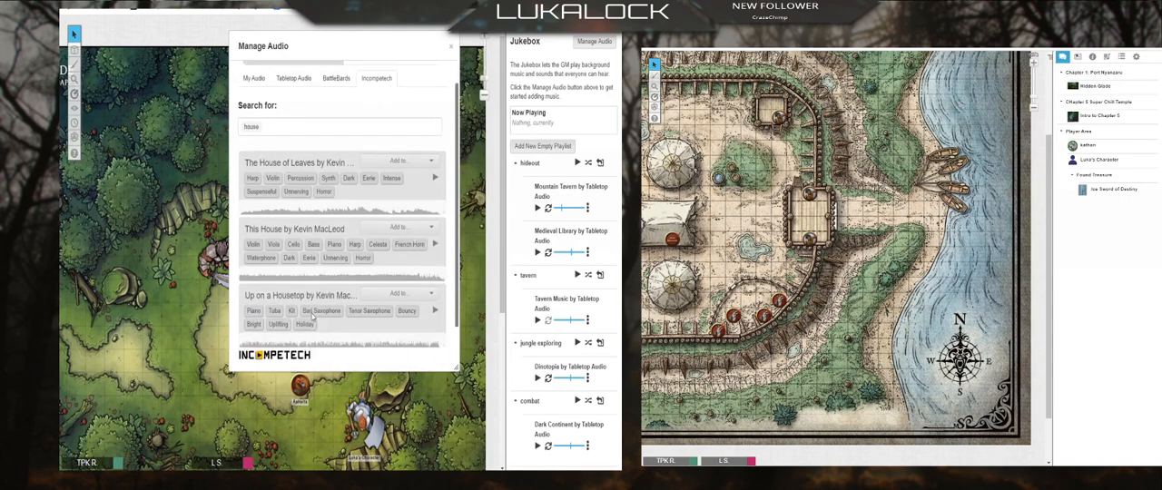
scroll(307, 169, up, 2)
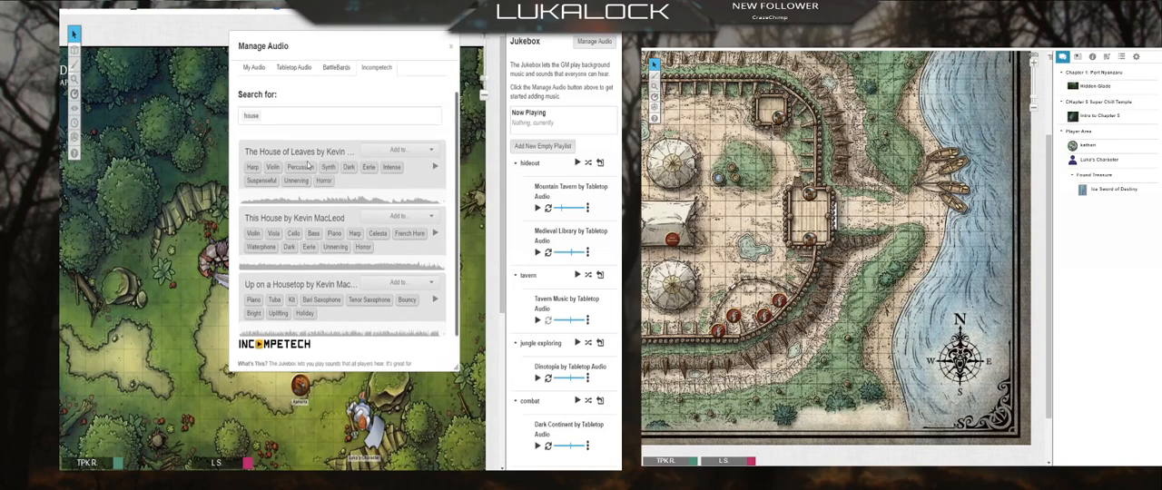
click(432, 223)
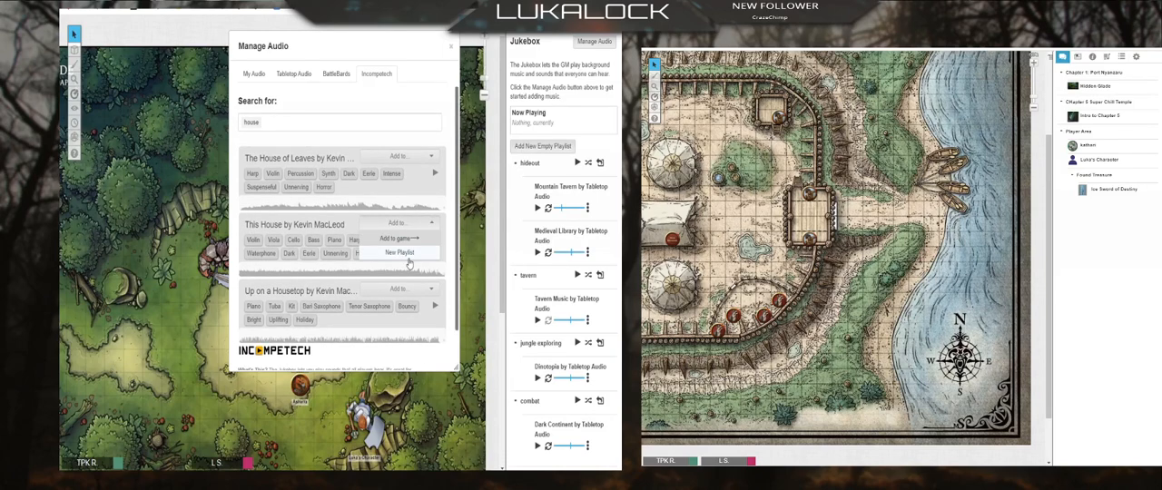
click(410, 254)
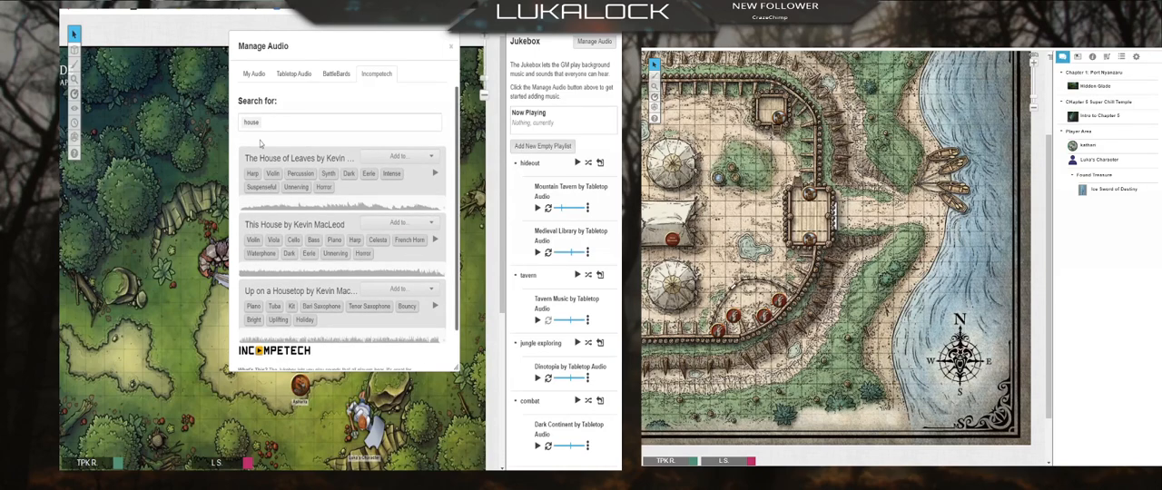
Step: Check the My Audio tracks and the playlists for the added This House track, then close the audio manager
click(254, 74)
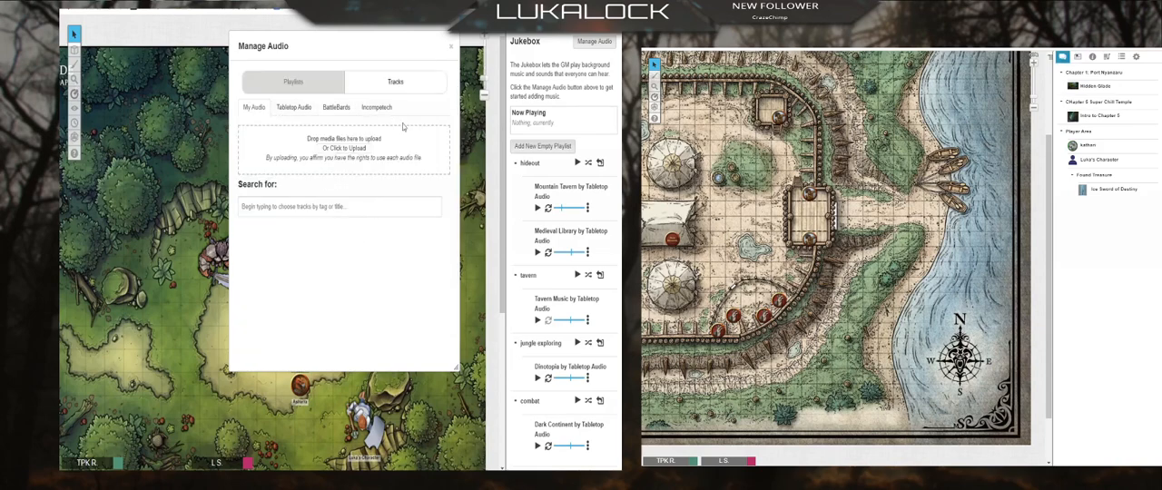
click(292, 81)
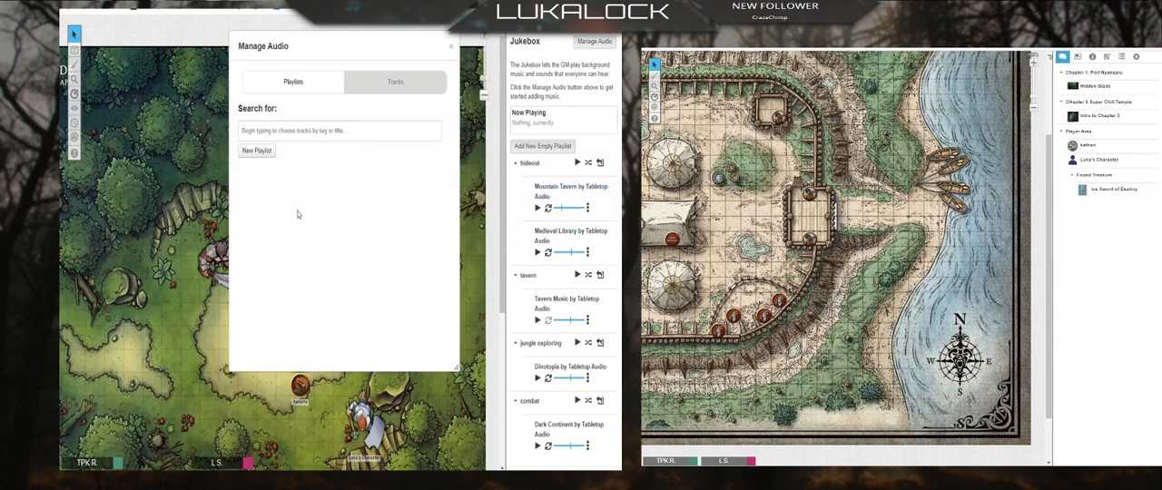
click(392, 92)
click(295, 88)
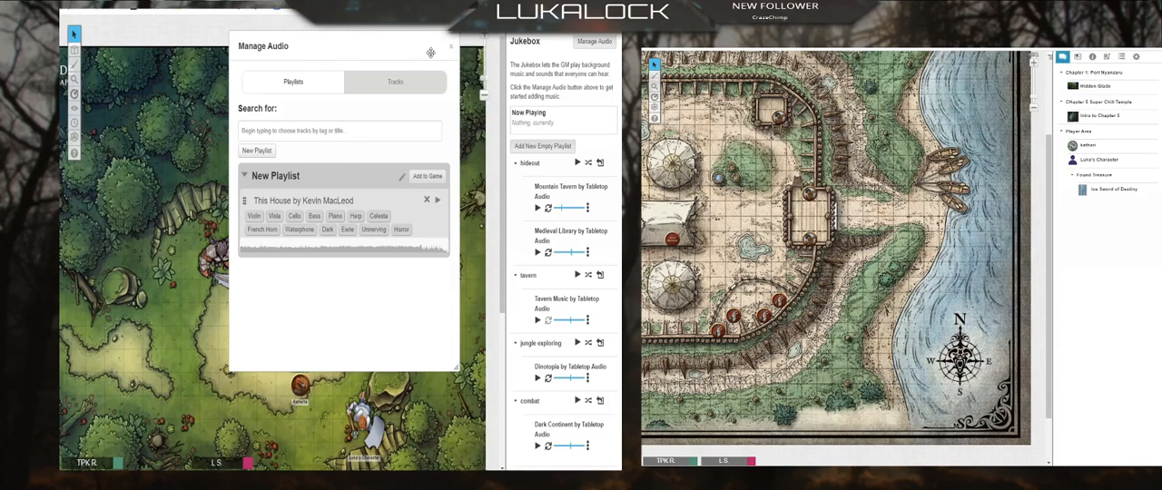
click(451, 47)
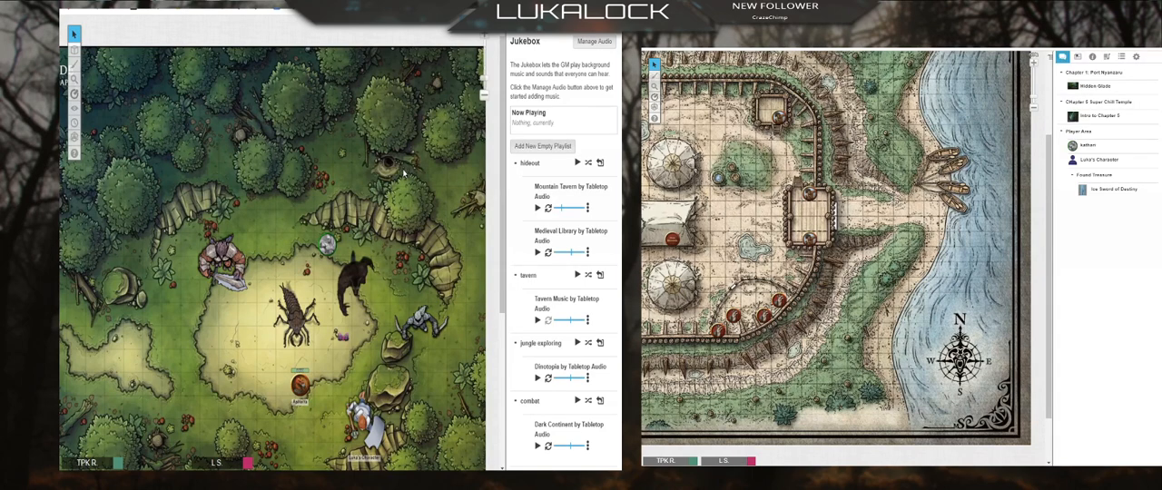
Step: Reopen the audio manager and search the Tabletop Audio tracks for "forest"
click(597, 47)
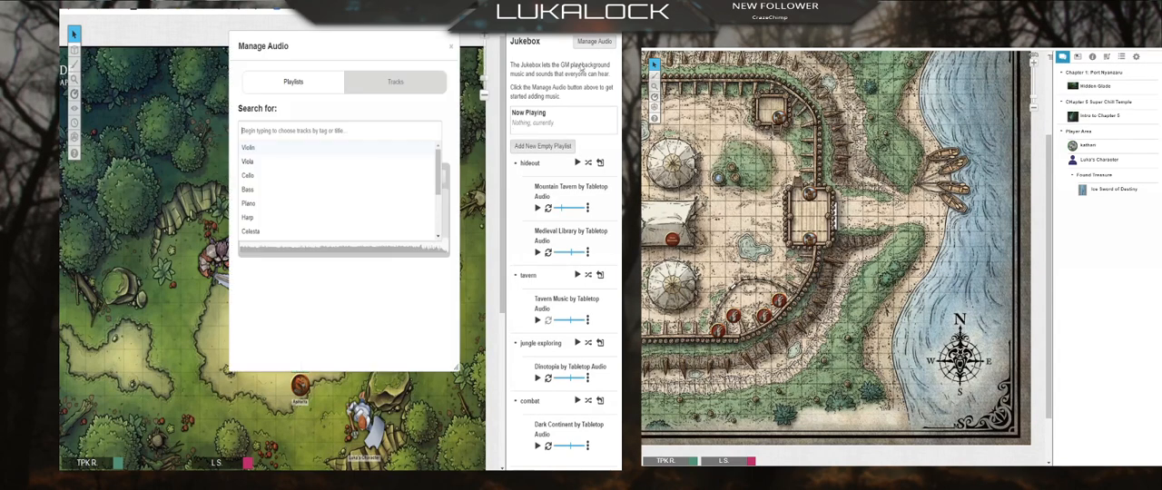
click(393, 84)
click(293, 107)
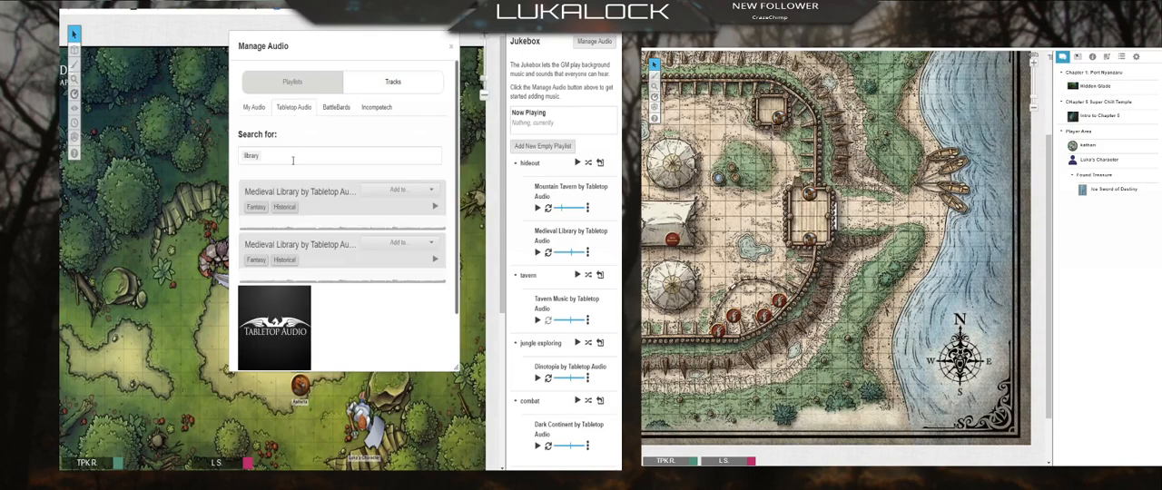
click(292, 158)
key(BackSpace)
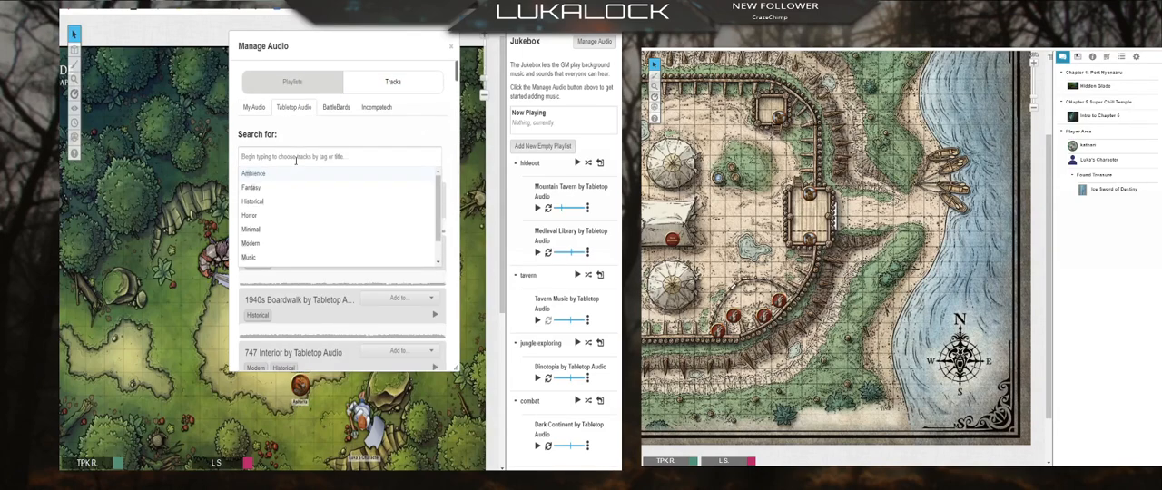
text(foprrest)
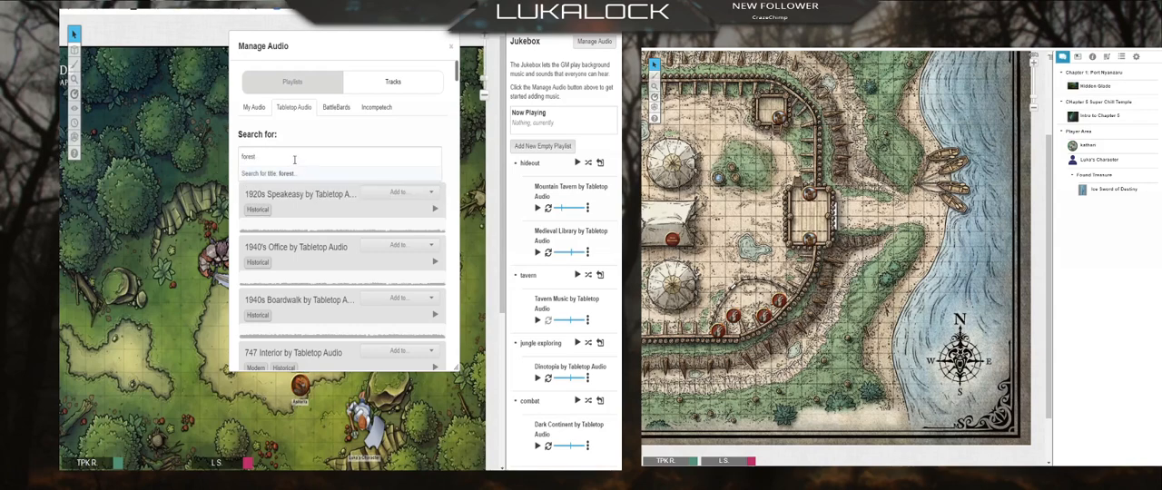
key(Return)
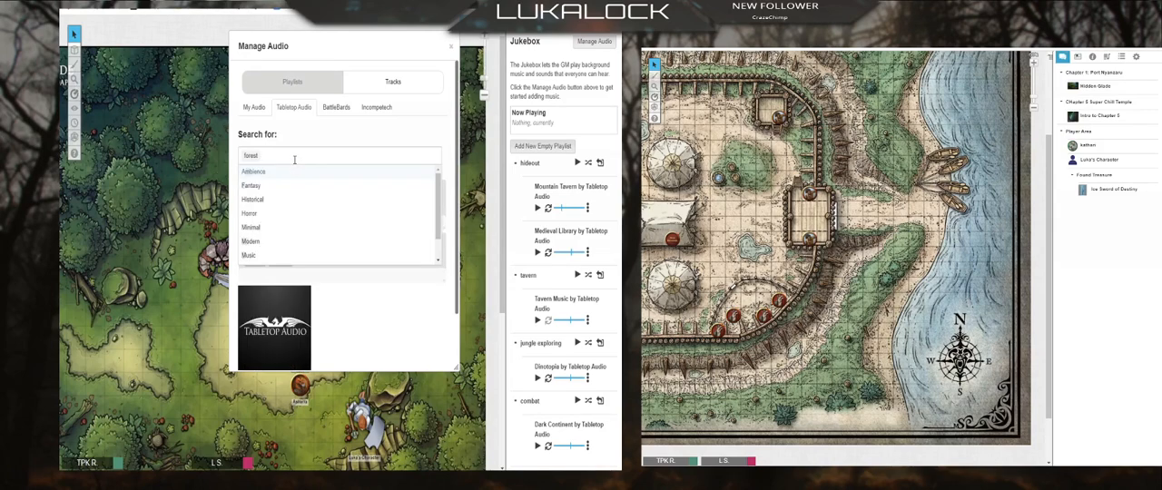
click(452, 349)
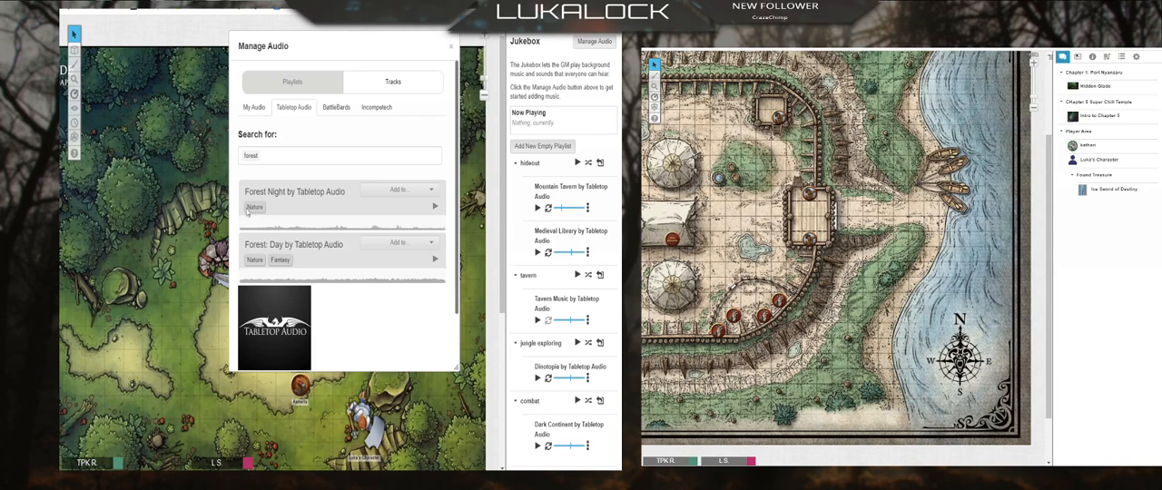
Step: View the add options for the Forest Night track, then close the audio manager
click(431, 192)
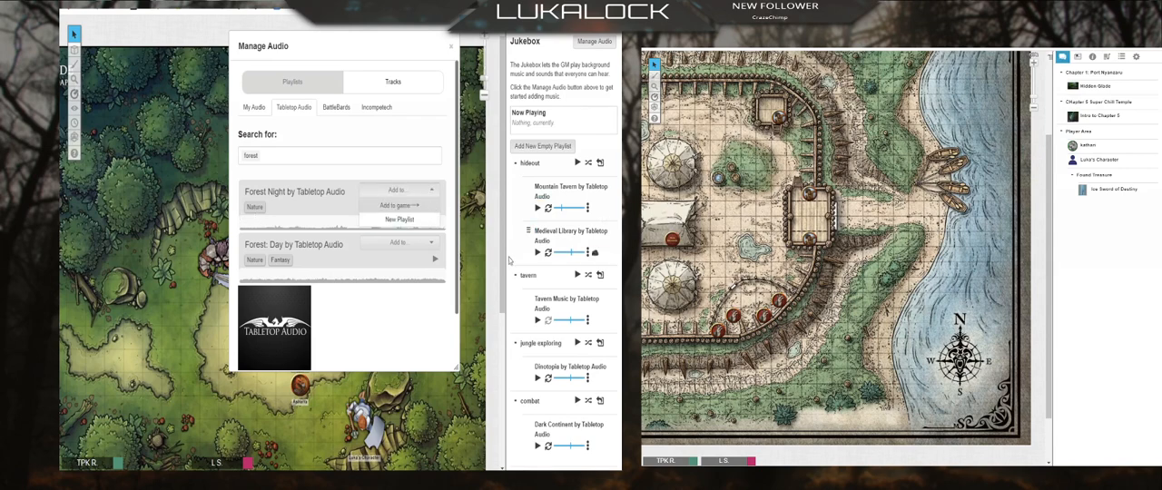
click(446, 129)
click(451, 49)
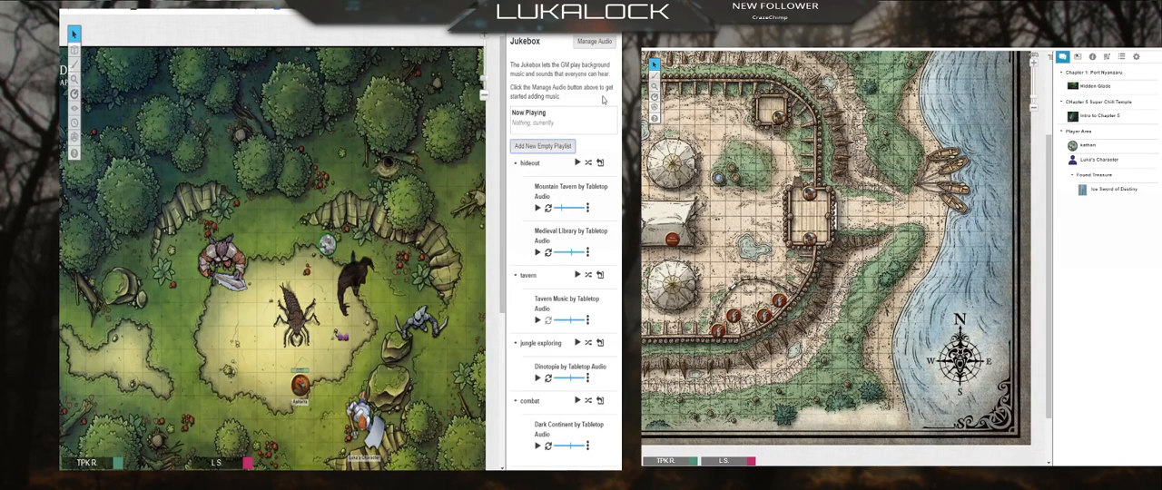
Step: Reopen the audio manager and view the BattleBards track library
click(593, 41)
click(338, 108)
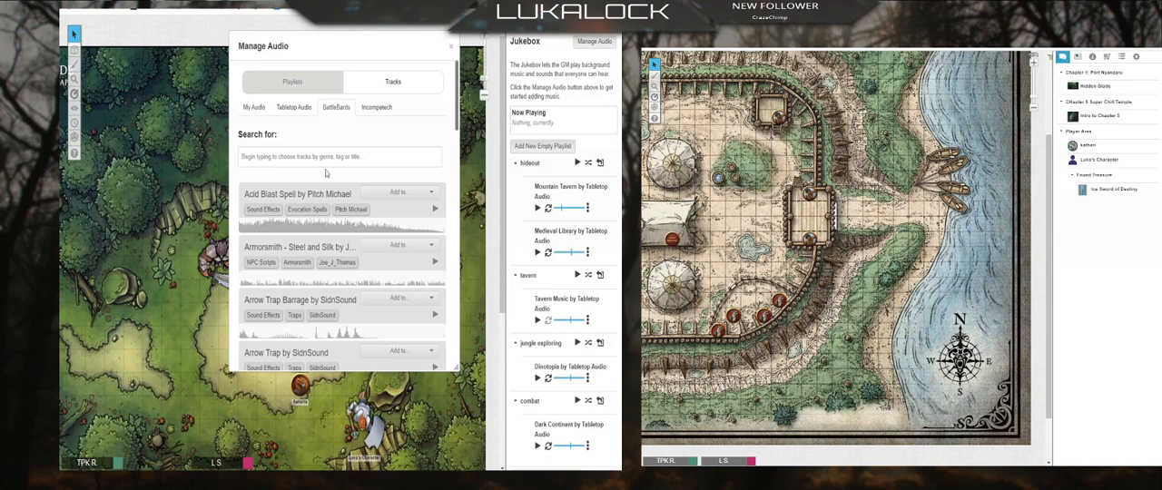
click(326, 155)
Step: Look over the "forest" results in the Tabletop Audio tracks and clear that search term
click(291, 108)
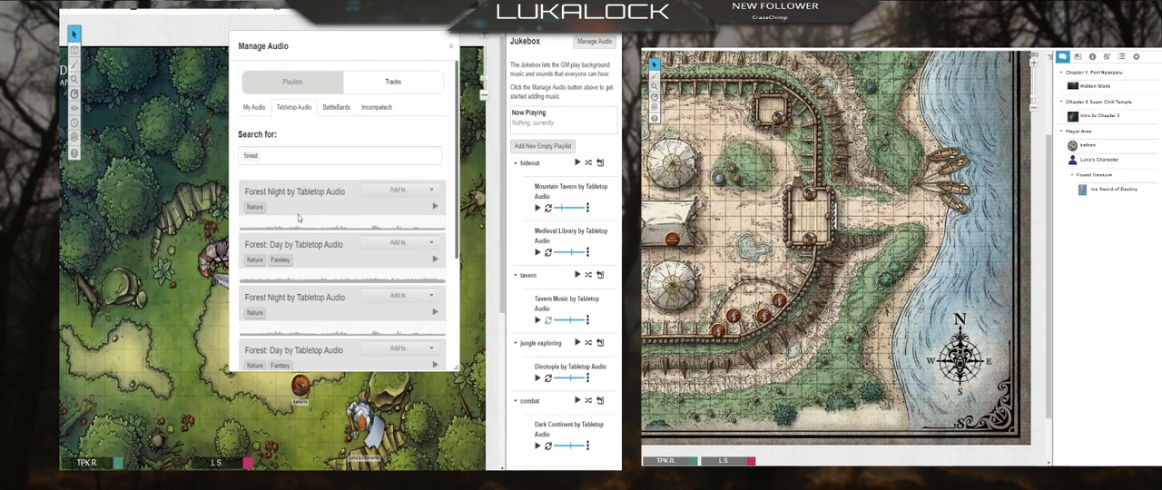
scroll(305, 193, down, 2)
scroll(297, 134, down, 2)
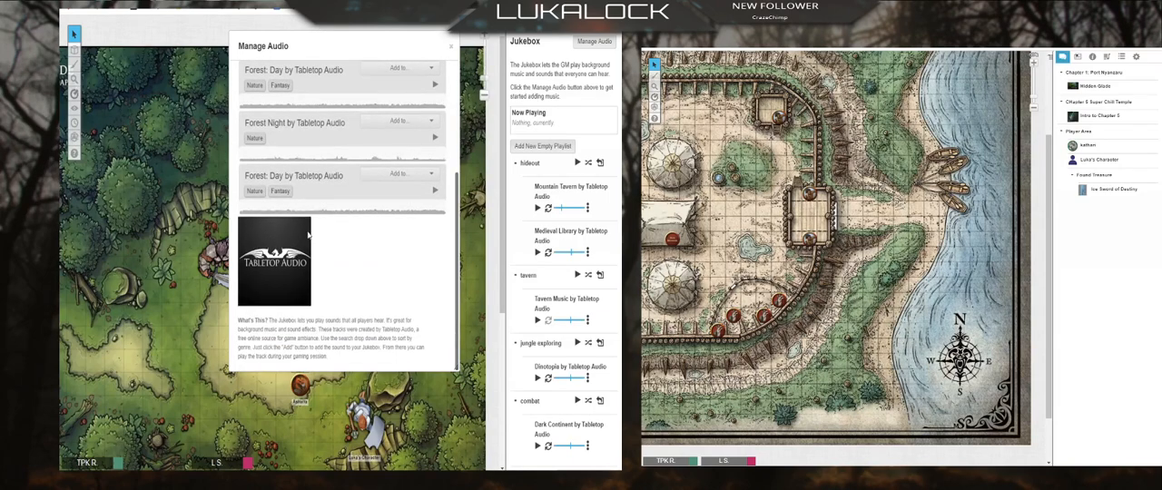
scroll(286, 150, up, 5)
click(283, 158)
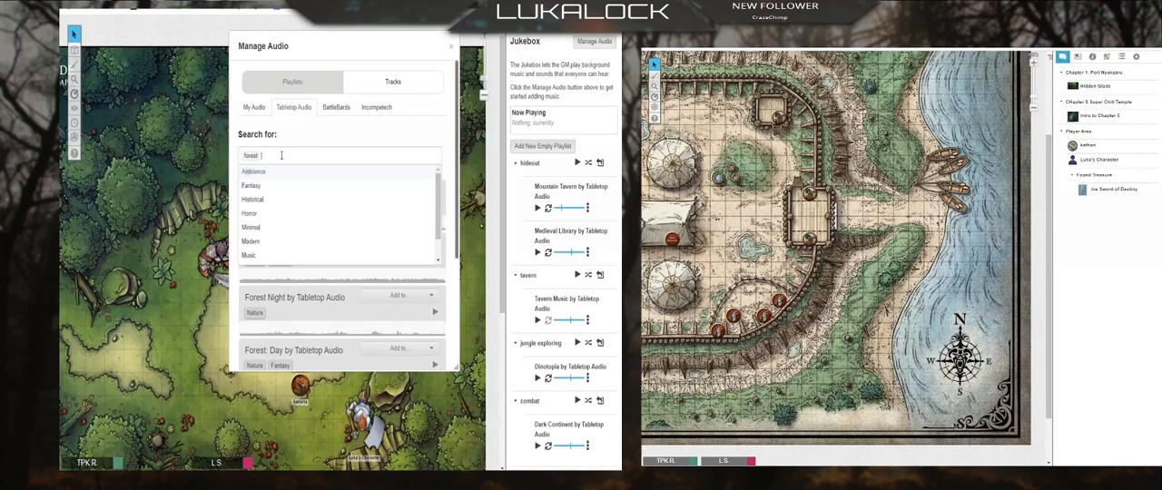
key(BackSpace)
Step: Clear the "house" search from the Incompetech tracks
click(377, 108)
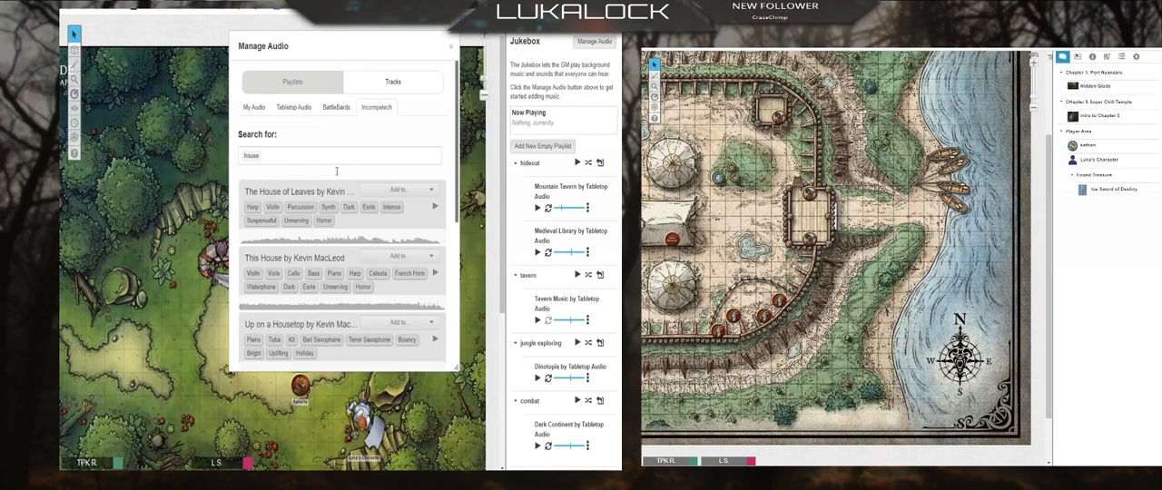
click(377, 158)
key(BackSpace)
Step: Browse the unfiltered Incompetech library, examining the track titles and their instrument, mood and genre tags
scroll(334, 146, down, 10)
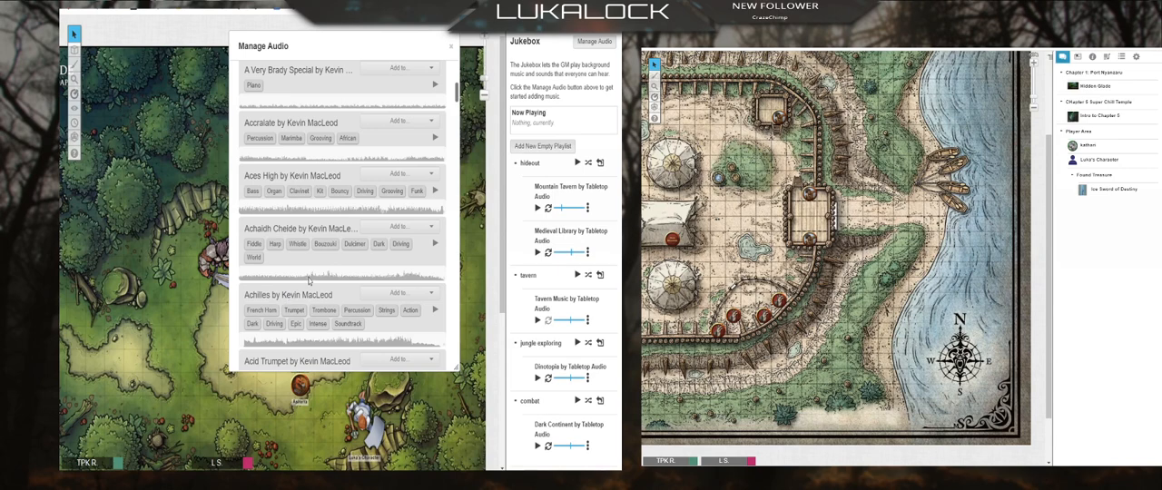
scroll(311, 277, down, 5)
scroll(312, 277, down, 1)
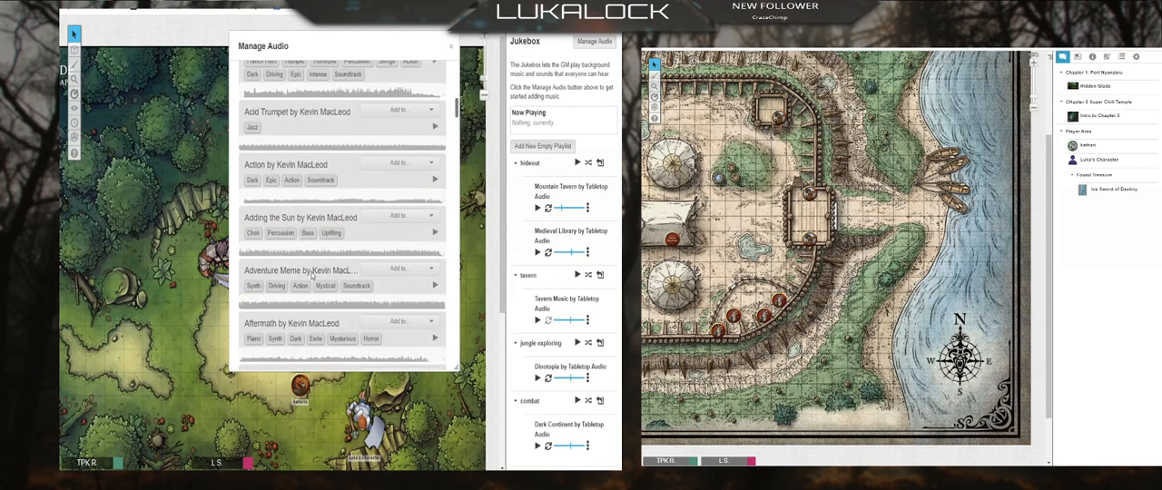
scroll(311, 277, down, 6)
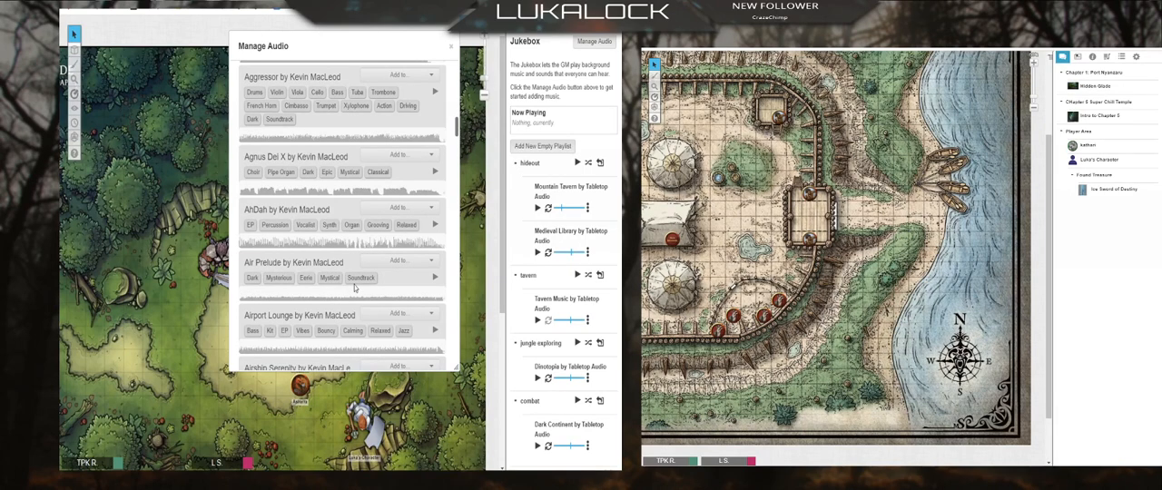
scroll(349, 272, up, 5)
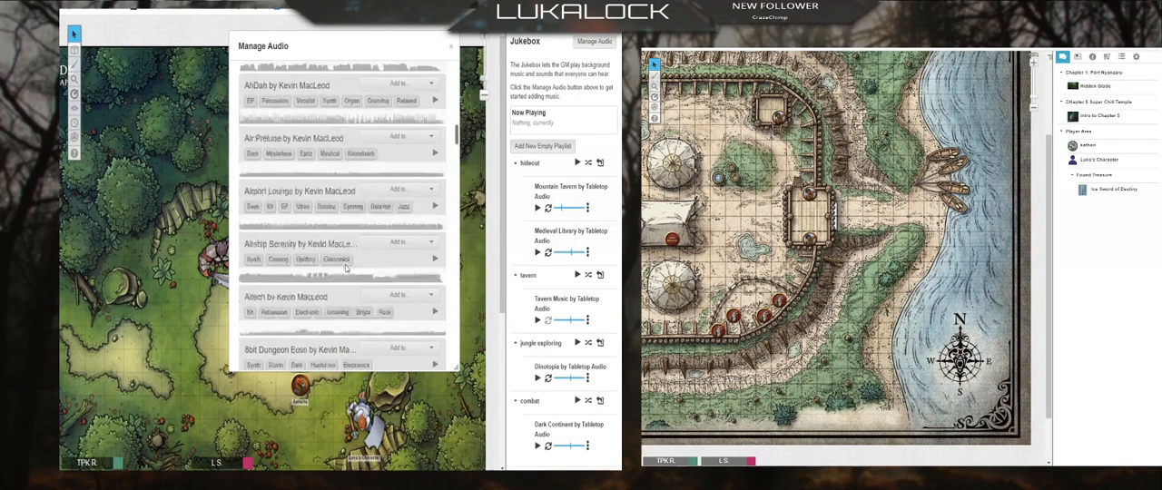
scroll(348, 268, up, 10)
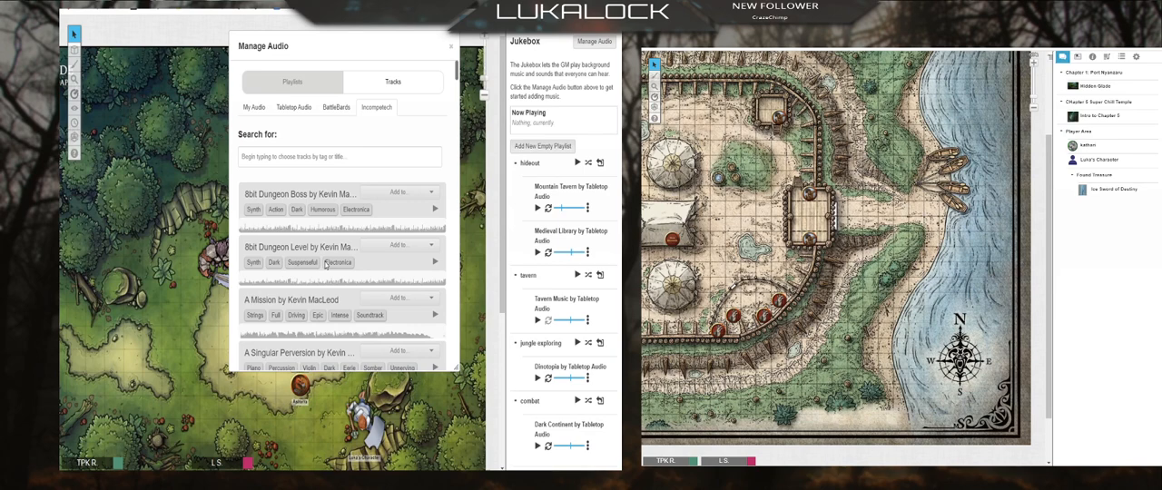
scroll(342, 246, down, 3)
scroll(343, 246, down, 8)
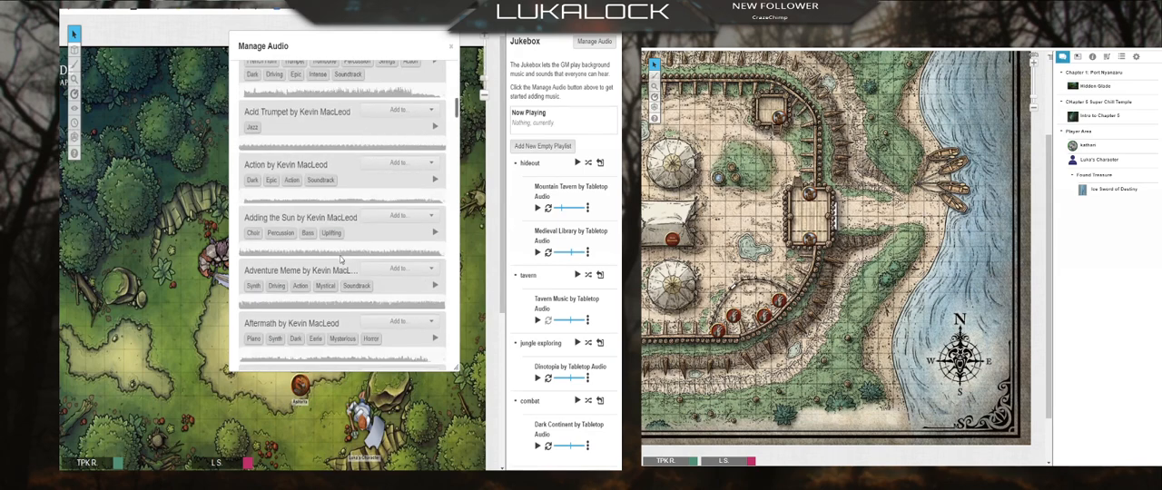
scroll(339, 262, up, 15)
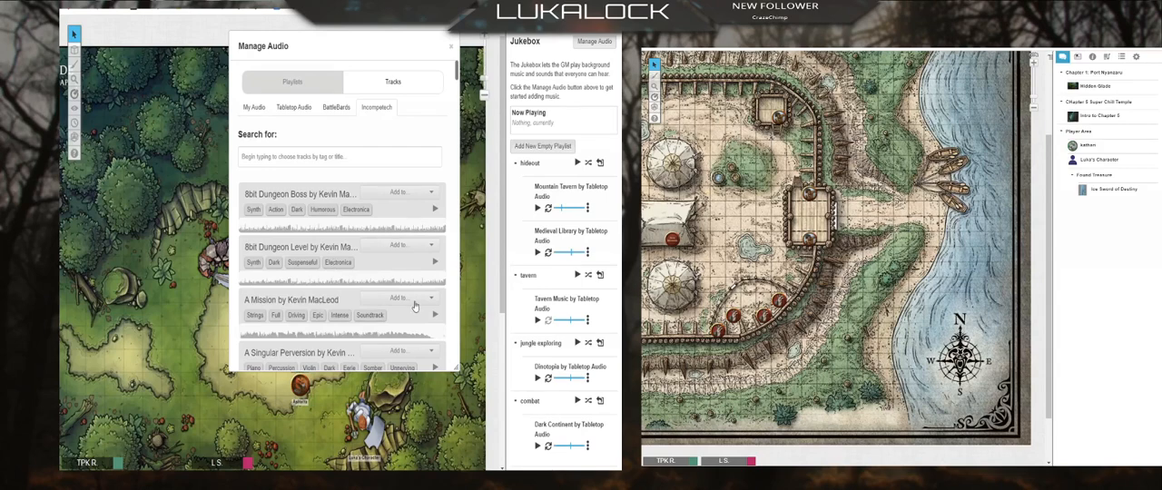
Step: Check the unfiltered Tabletop Audio library, and browse the BattleBards tracks for the kinds of sound effects and soundscapes offered
click(294, 110)
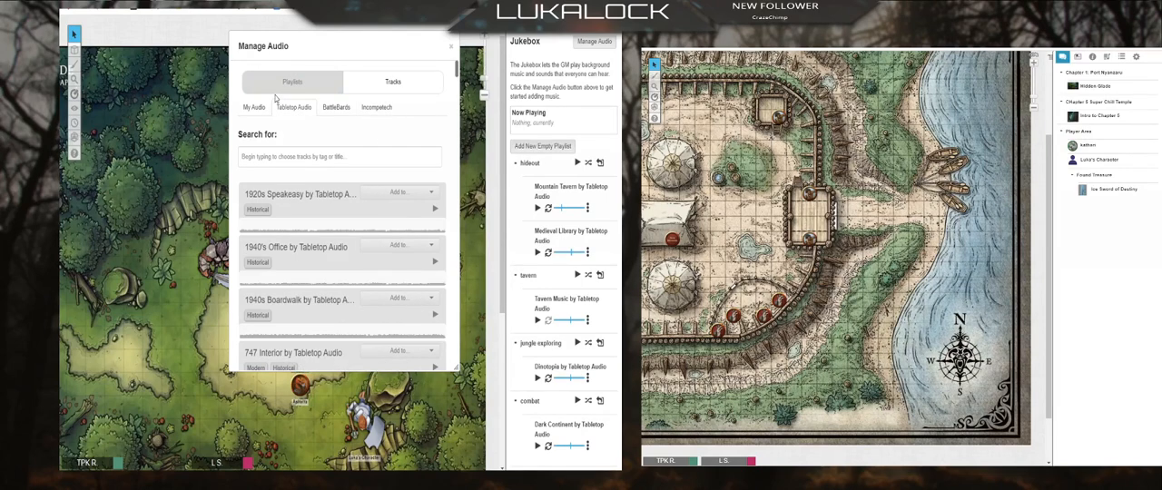
click(336, 107)
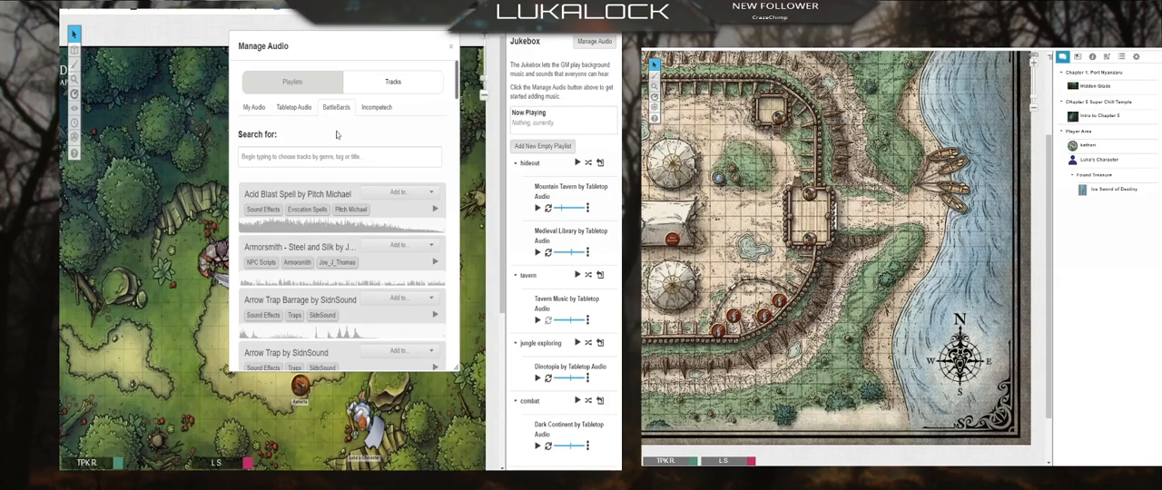
scroll(281, 216, down, 5)
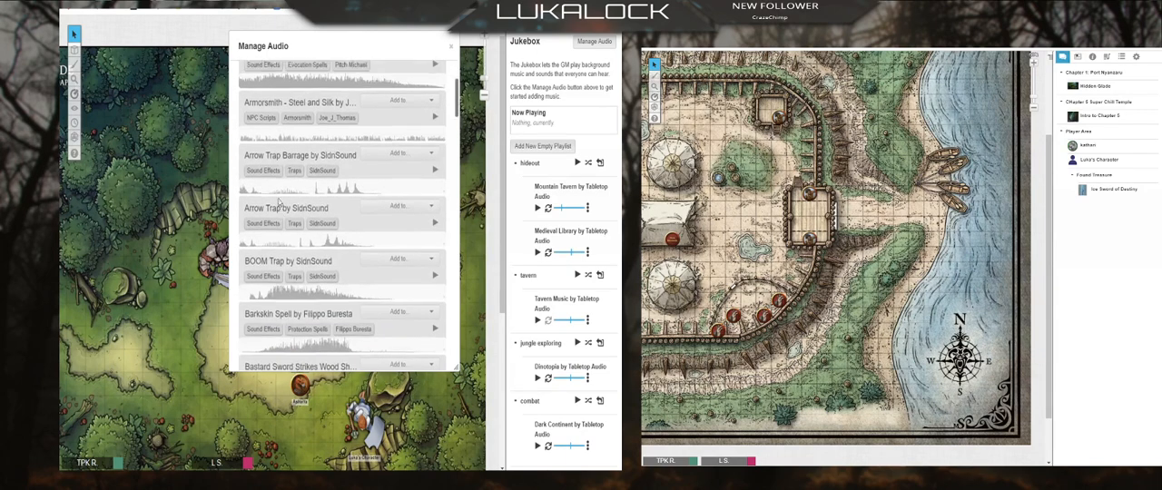
scroll(281, 216, up, 6)
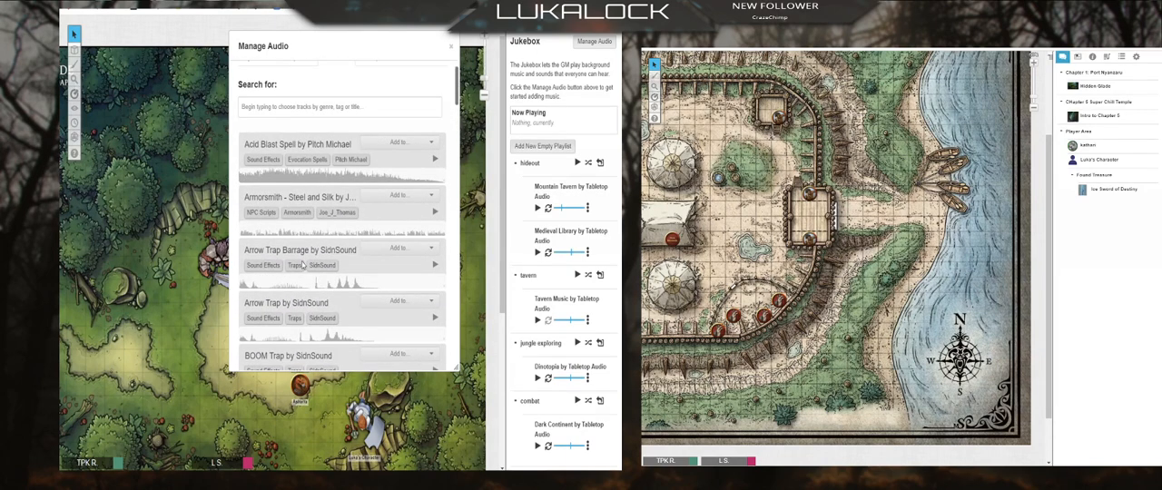
scroll(302, 265, down, 4)
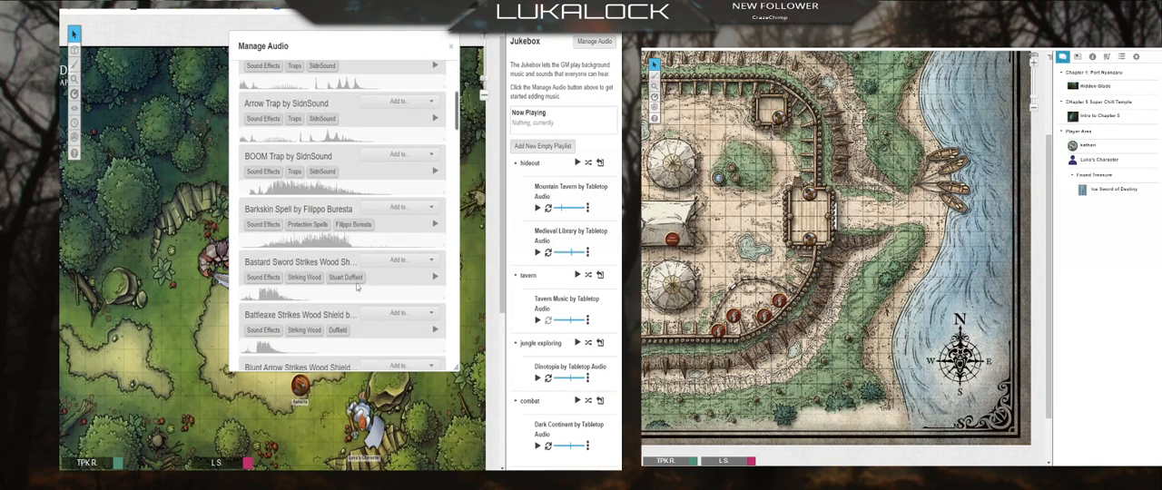
scroll(389, 316, down, 5)
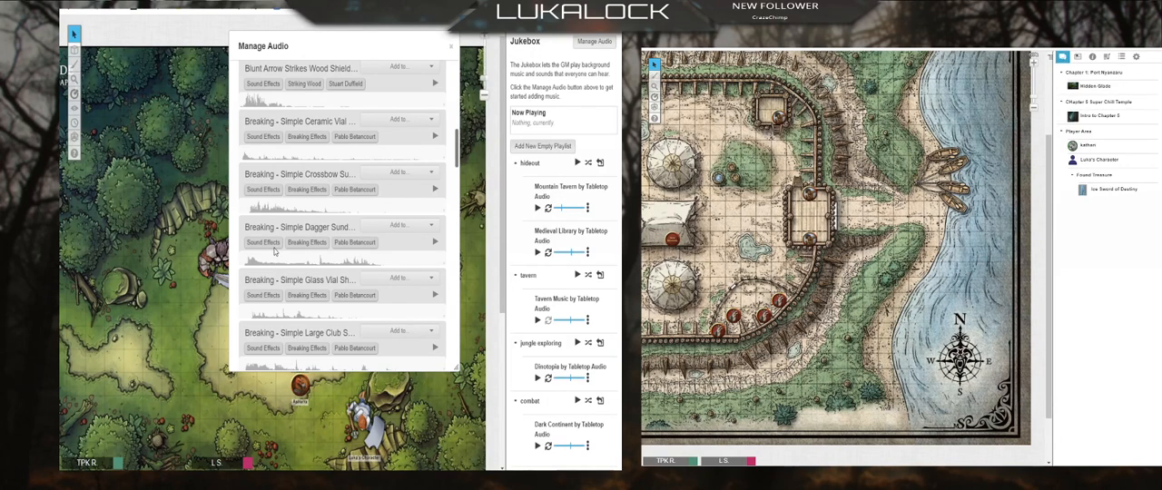
scroll(318, 298, down, 3)
scroll(317, 298, down, 1)
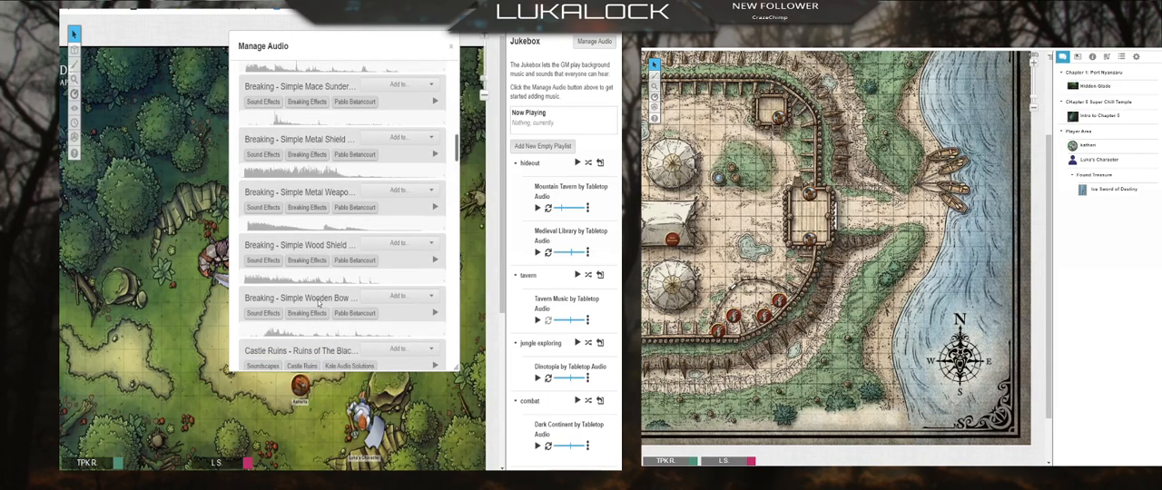
scroll(318, 305, down, 4)
scroll(347, 291, down, 3)
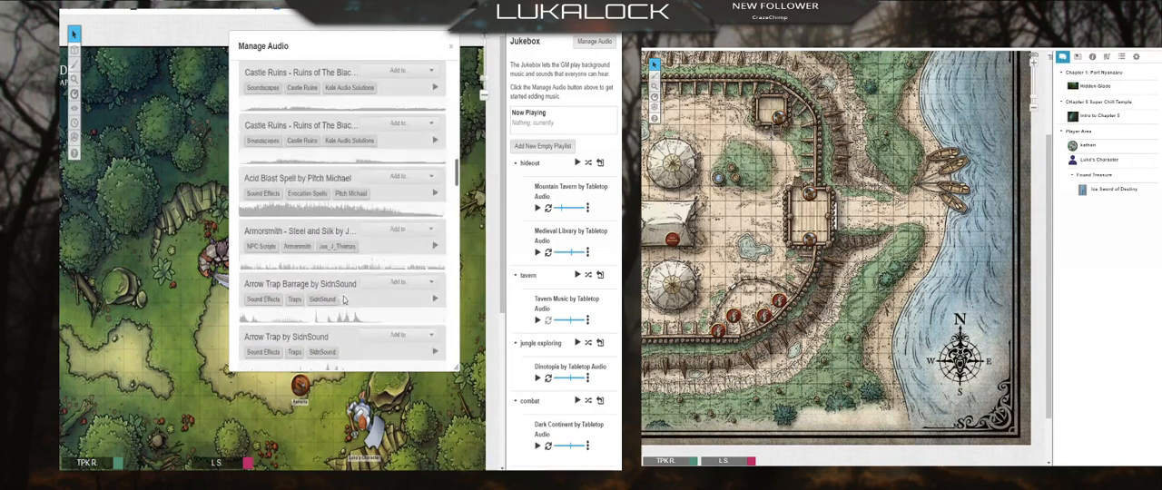
scroll(437, 200, up, 3)
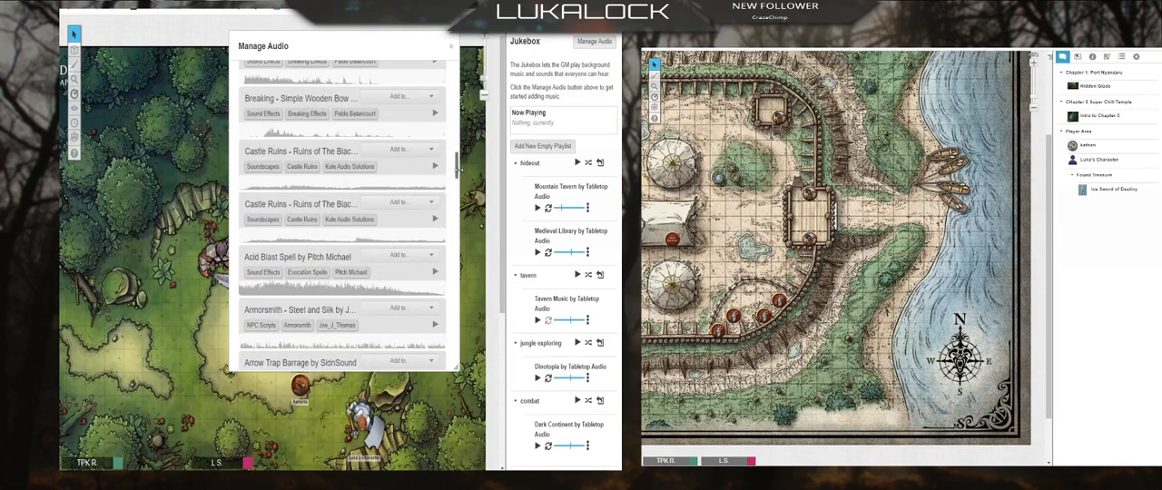
scroll(427, 191, up, 5)
Step: Search the BattleBards tracks for "dragon" and filter them by the Red Dragon tag
click(371, 158)
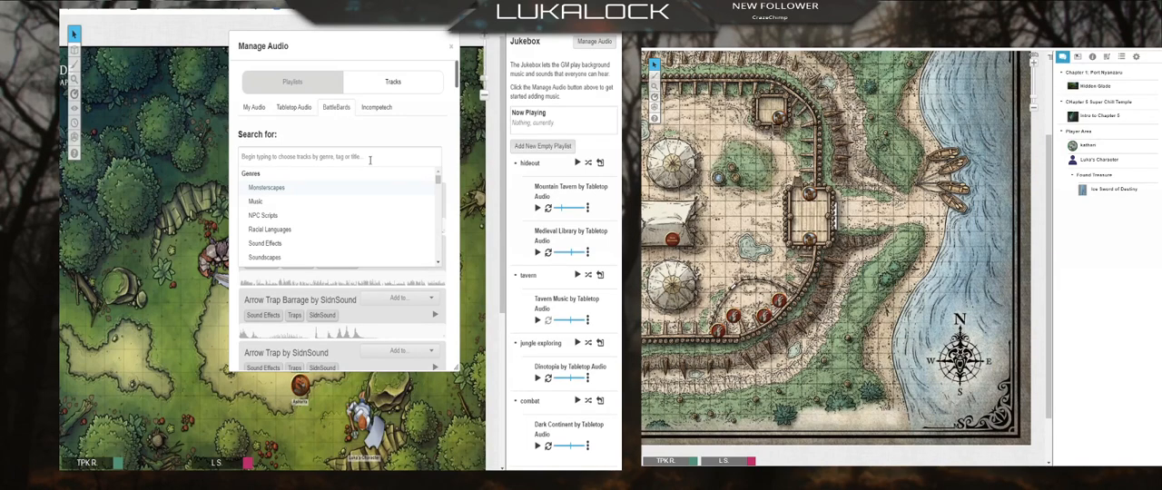
text(dragon)
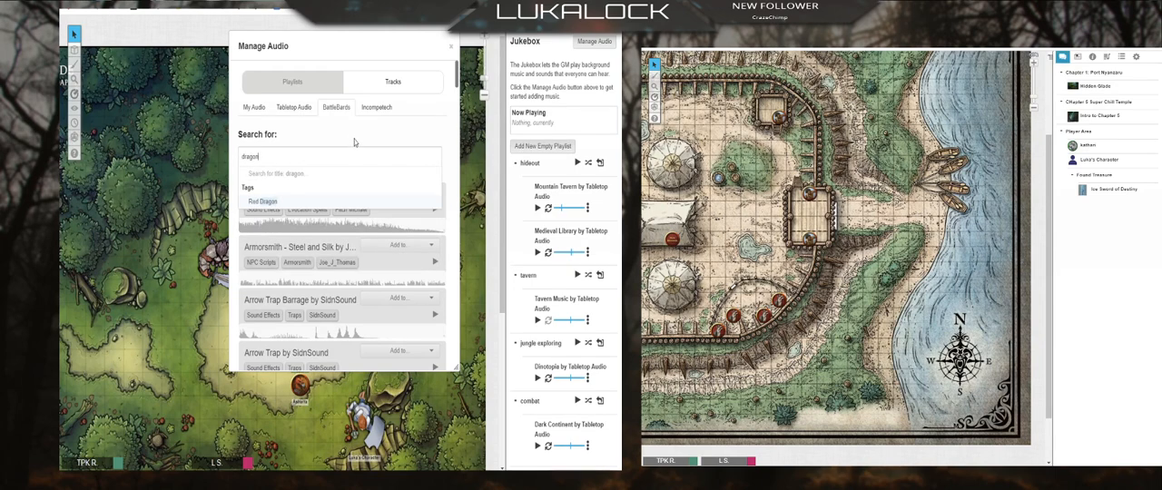
key(Return)
click(338, 129)
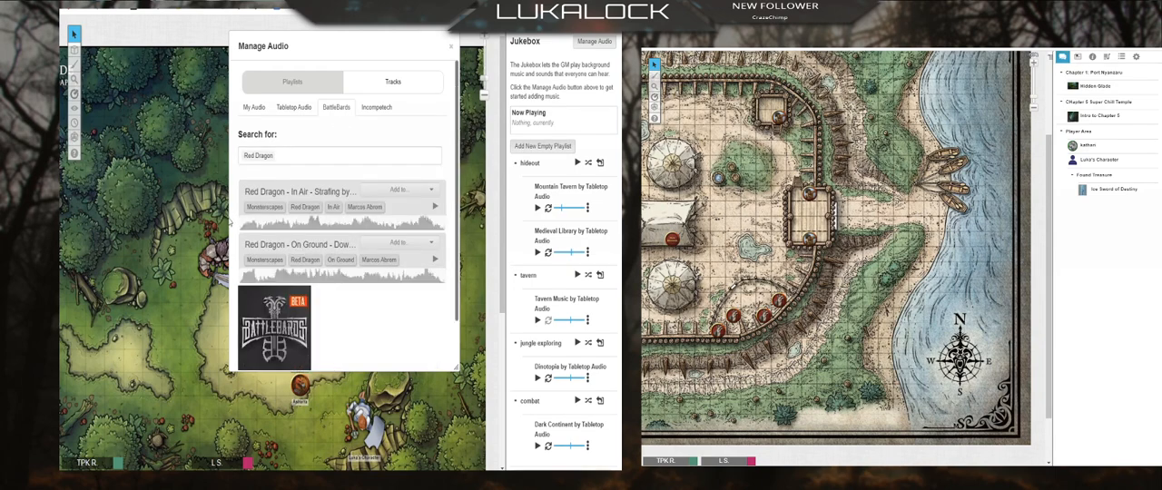
Step: Add the Red Dragon - In Air - Strafing track to the Jukebox outside any playlist and play it
click(432, 192)
click(399, 206)
scroll(474, 325, down, 3)
scroll(544, 391, down, 1)
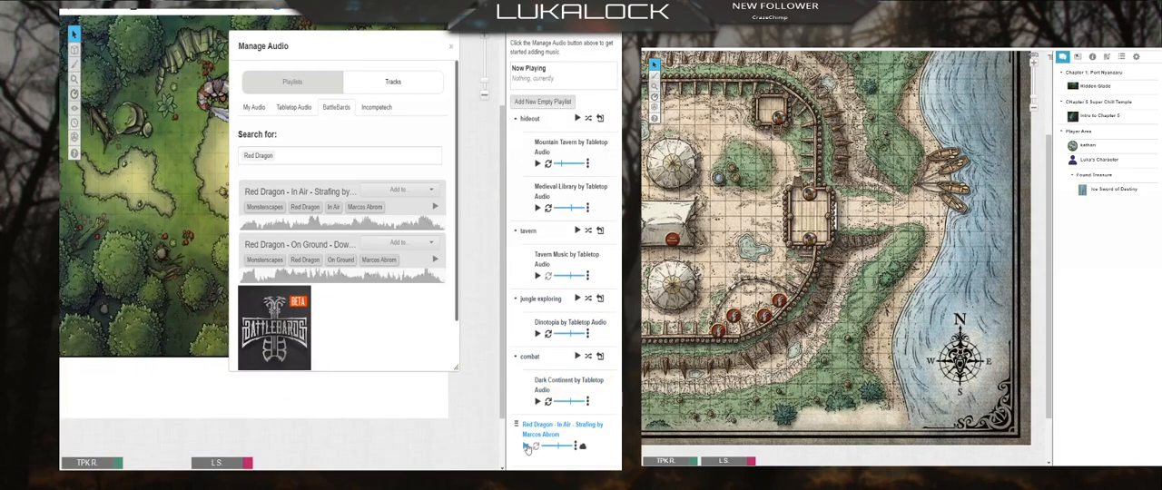
click(525, 447)
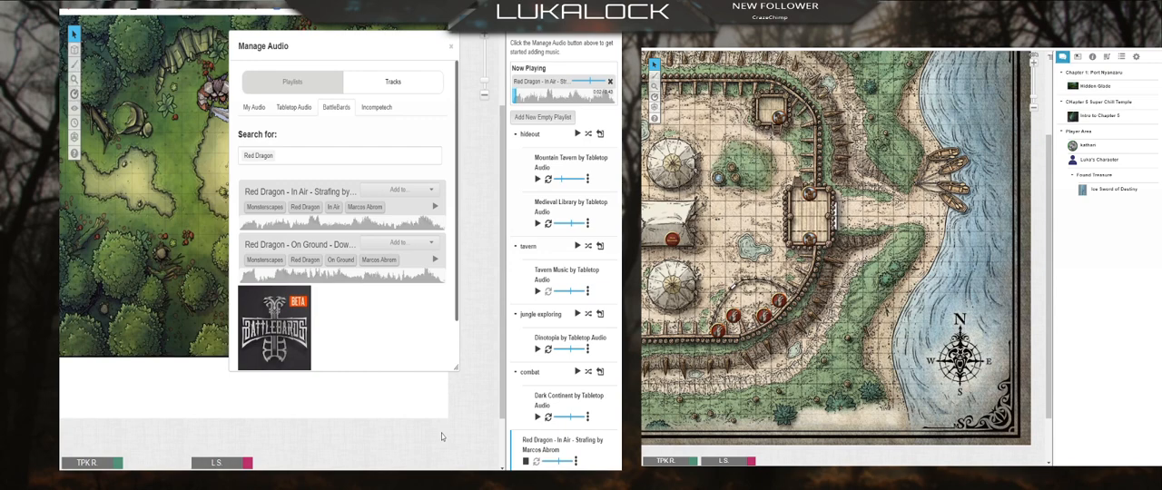
click(287, 156)
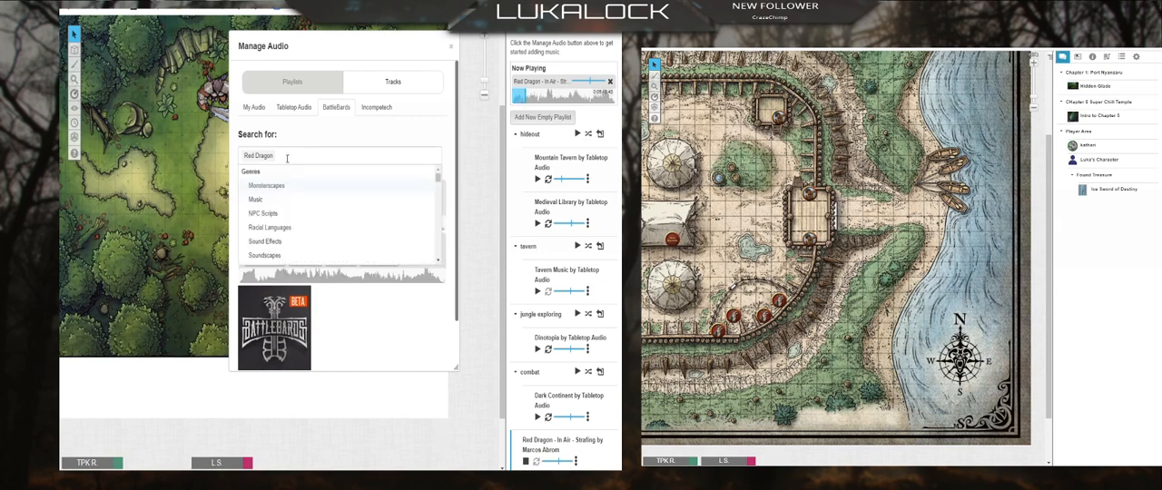
Step: Play the Dark Continent track alongside it and move the Red Dragon track into the combat playlist above Dark Continent
click(538, 420)
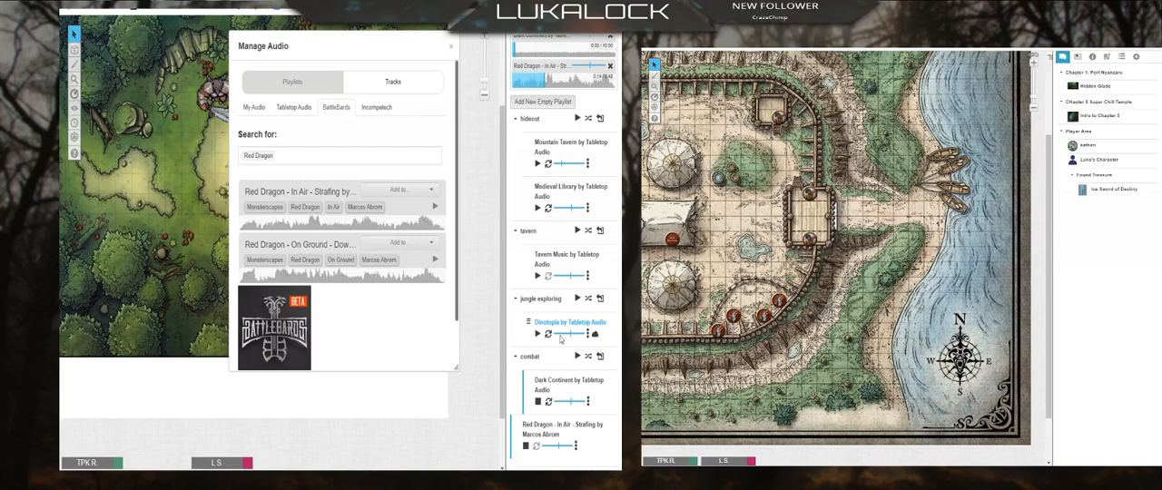
drag(537, 426, 535, 413)
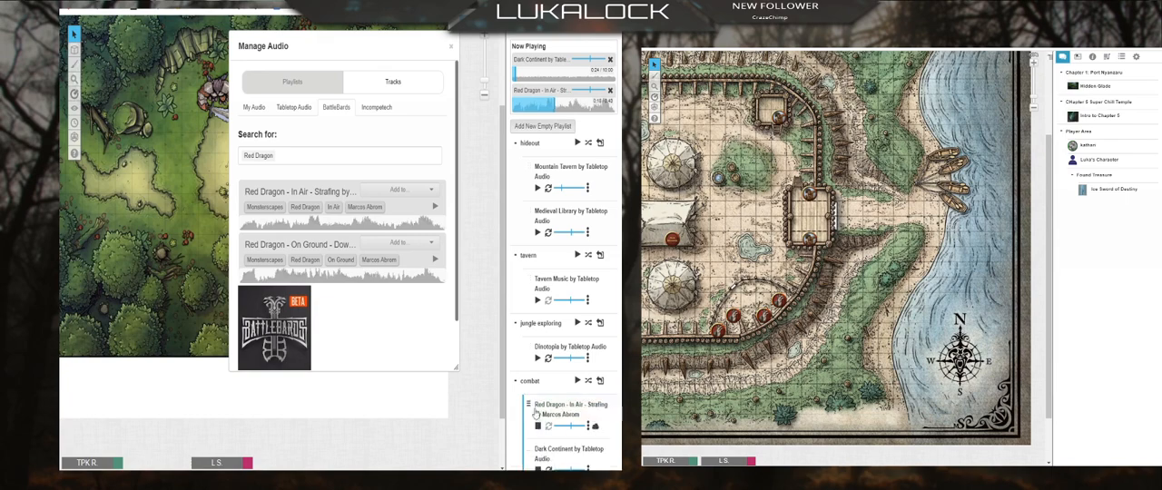
scroll(565, 435, down, 1)
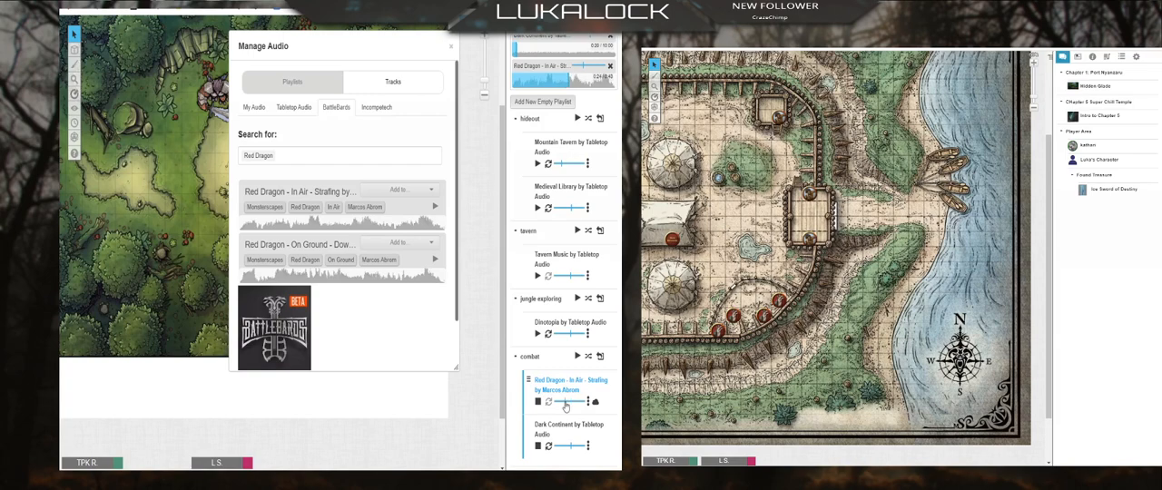
Step: Replace the Red Dragon filter with a search of the BattleBards tracks for "dino"
click(297, 157)
key(BackSpace)
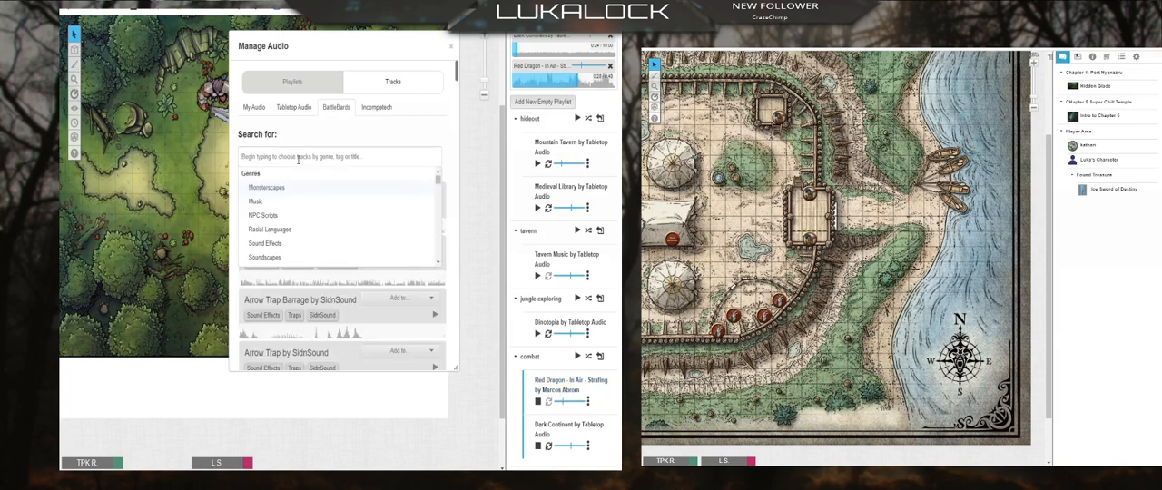
text(dino)
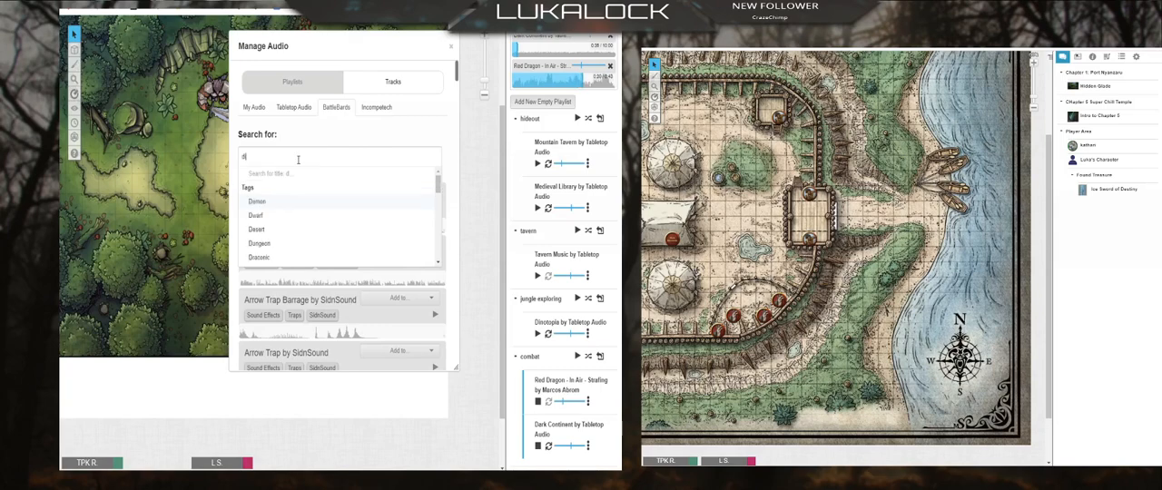
click(322, 137)
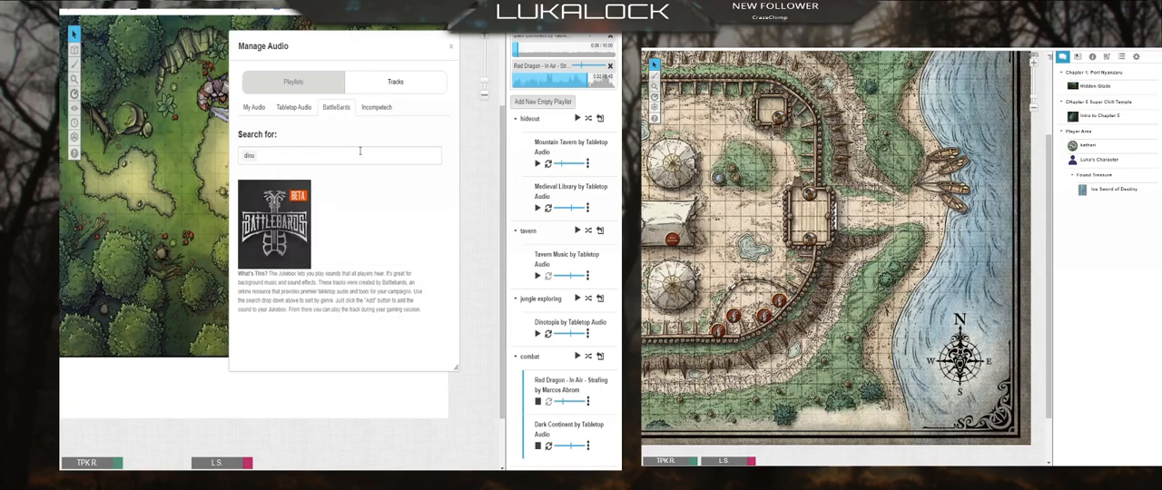
Step: Clear the "dino" search and filter the BattleBards tracks by Orc War March
click(312, 153)
key(BackSpace)
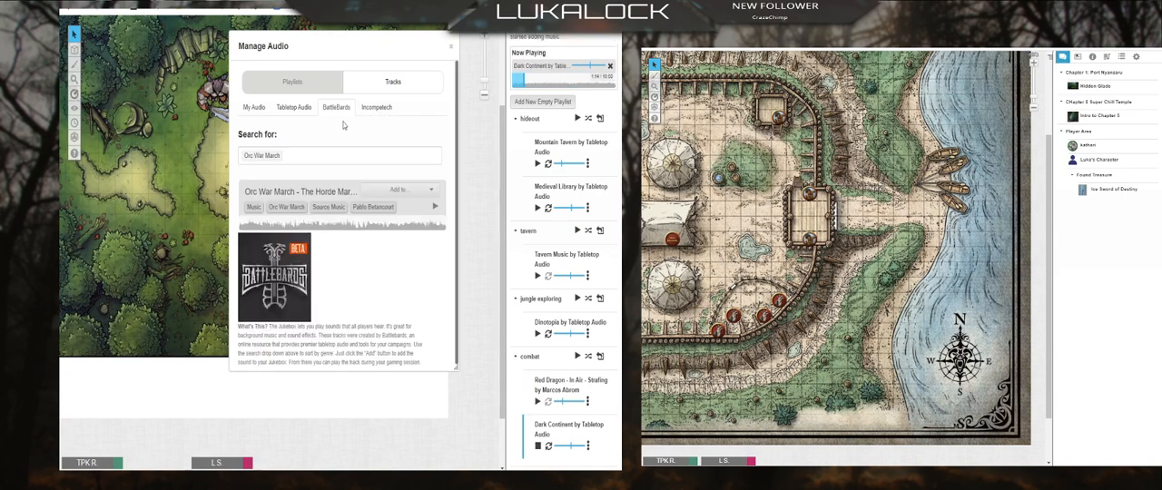
click(313, 156)
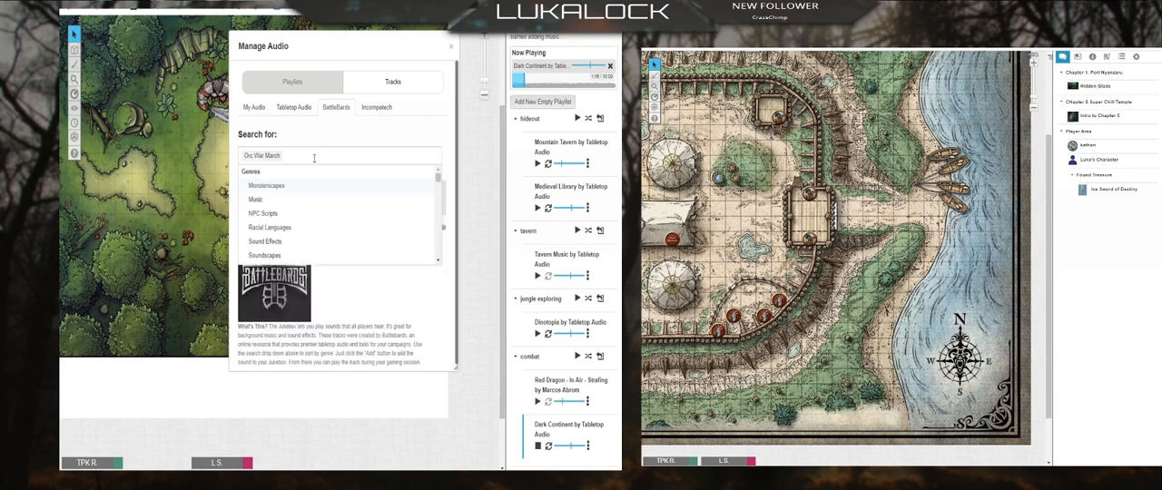
Step: Clear the Orc War March filter and delete the Red Dragon - In Air - Strafing track from the combat playlist
key(BackSpace)
click(355, 129)
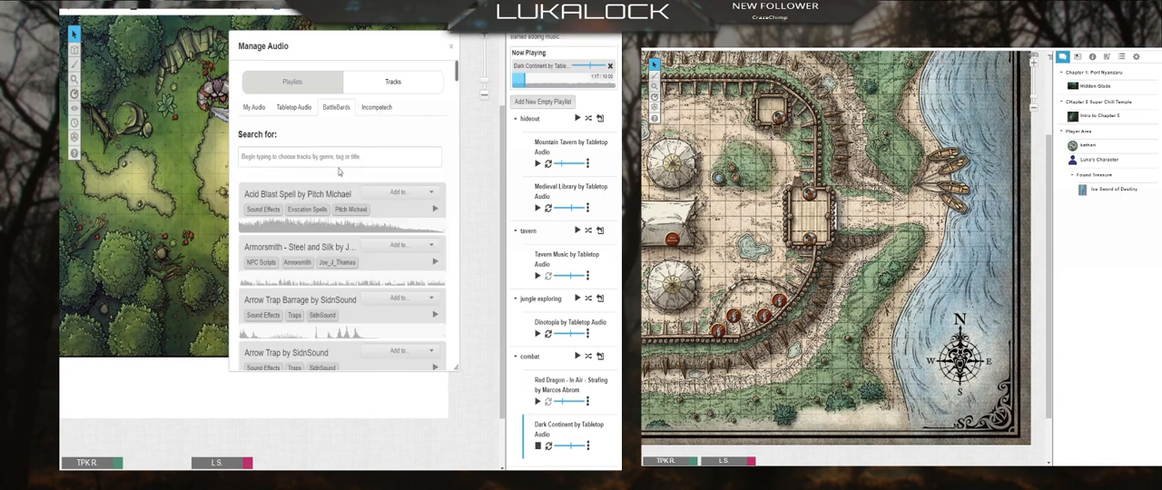
click(339, 157)
click(588, 401)
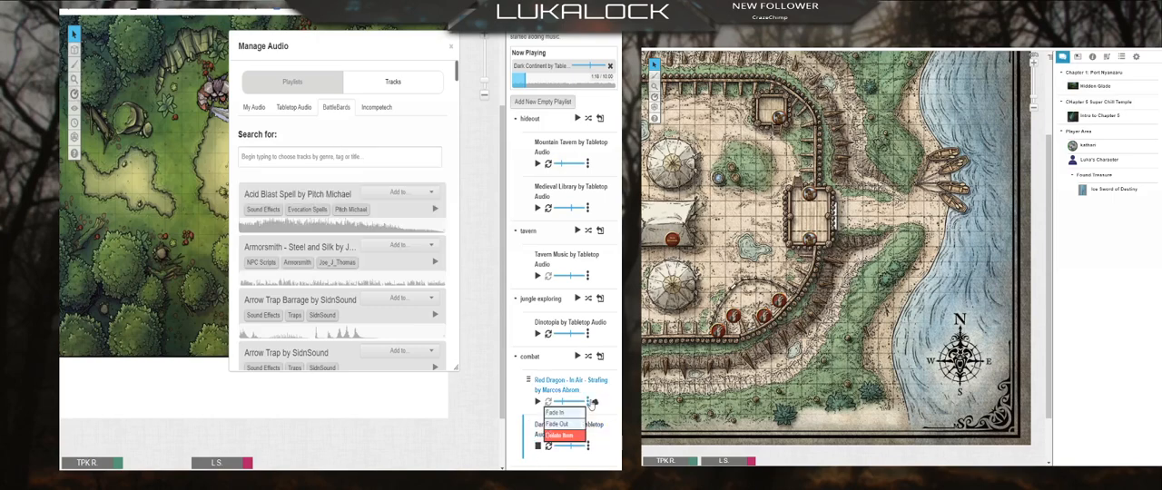
click(565, 437)
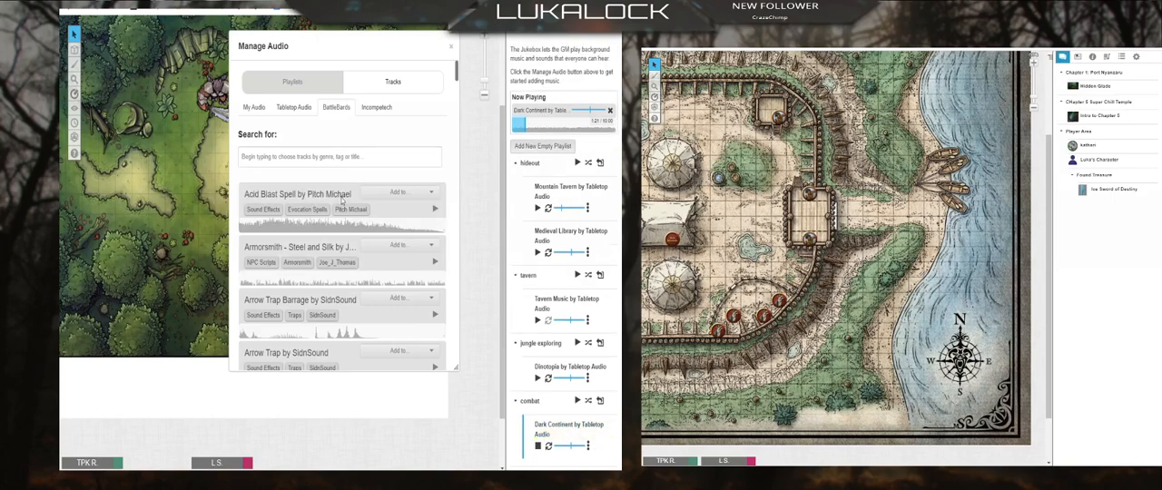
Step: Filter the BattleBards tracks by the Red Dragon tag and add Red Dragon - On Ground - Down and Dirty to the game
click(281, 156)
text(Red Dragon)
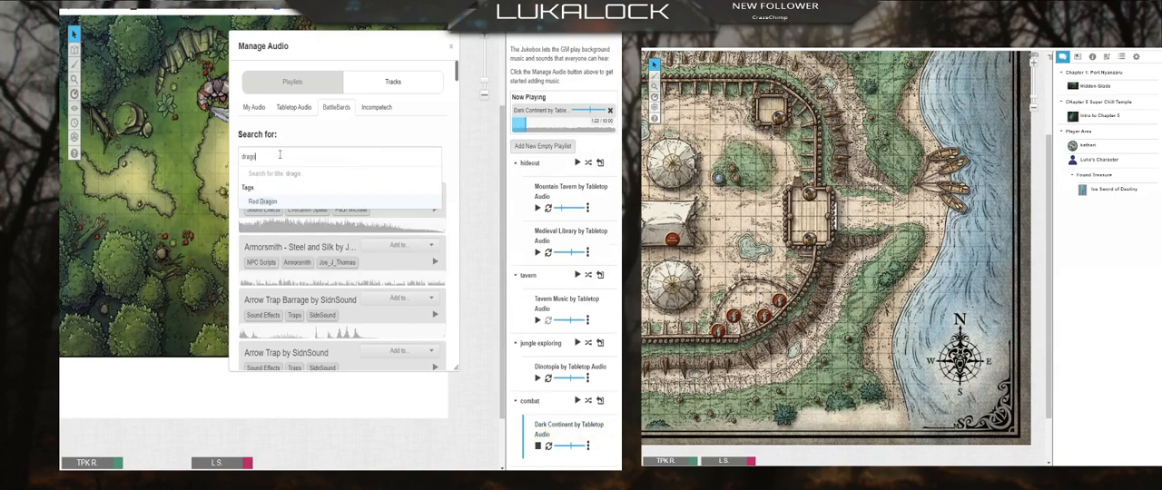
click(304, 136)
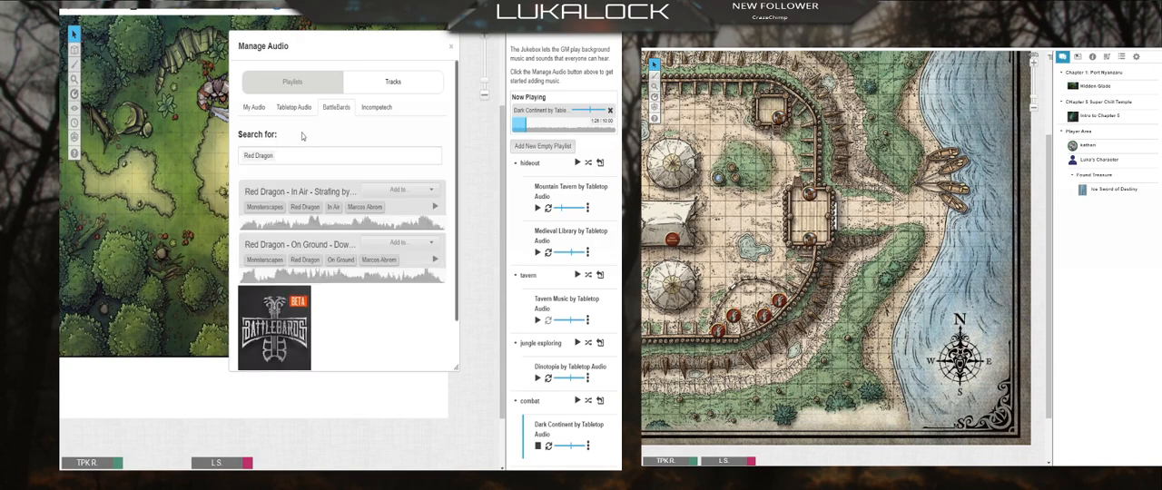
click(434, 242)
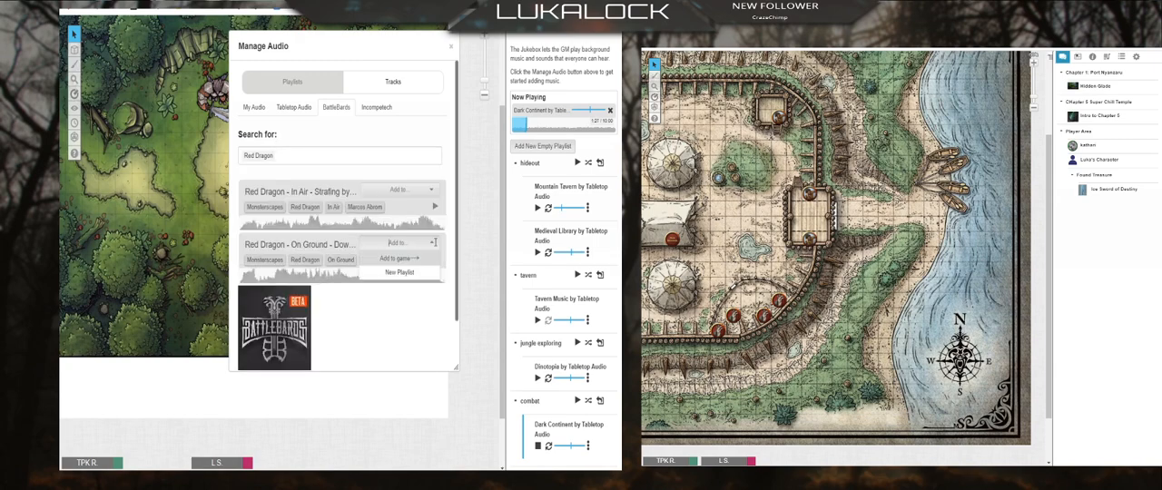
click(399, 258)
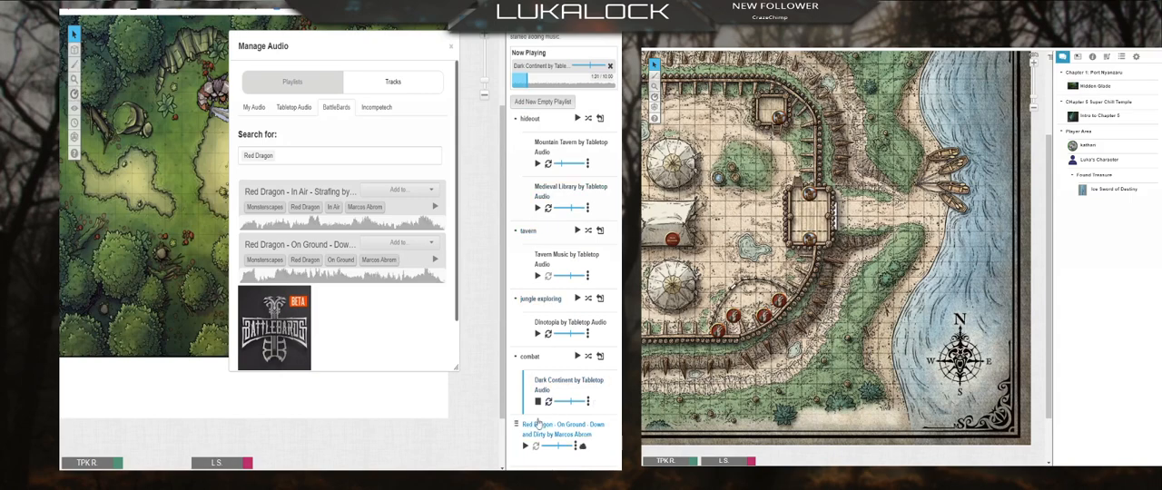
Step: Stop Dark Continent, play Red Dragon - On Ground for a while, stop it and place it in the combat playlist
click(539, 405)
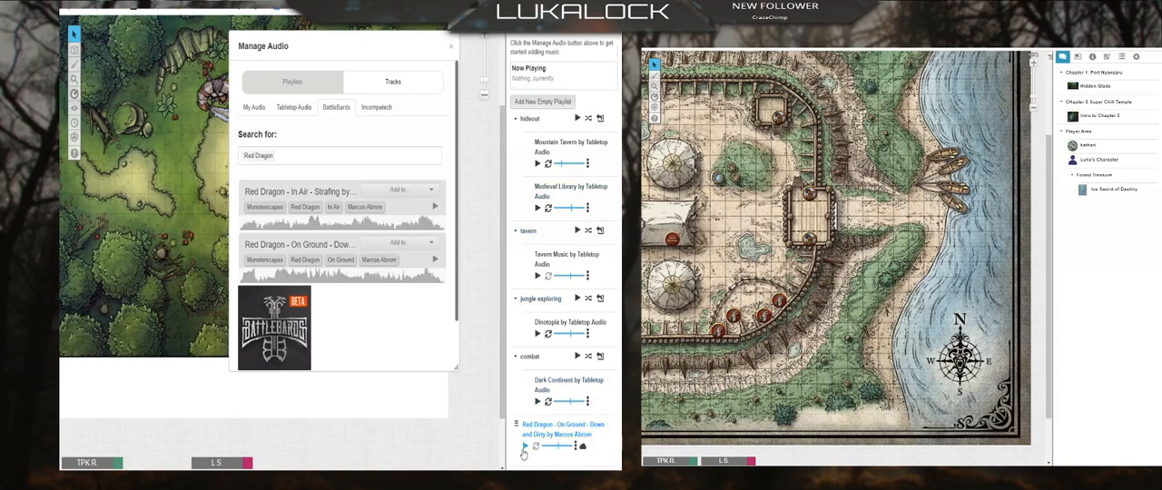
click(525, 445)
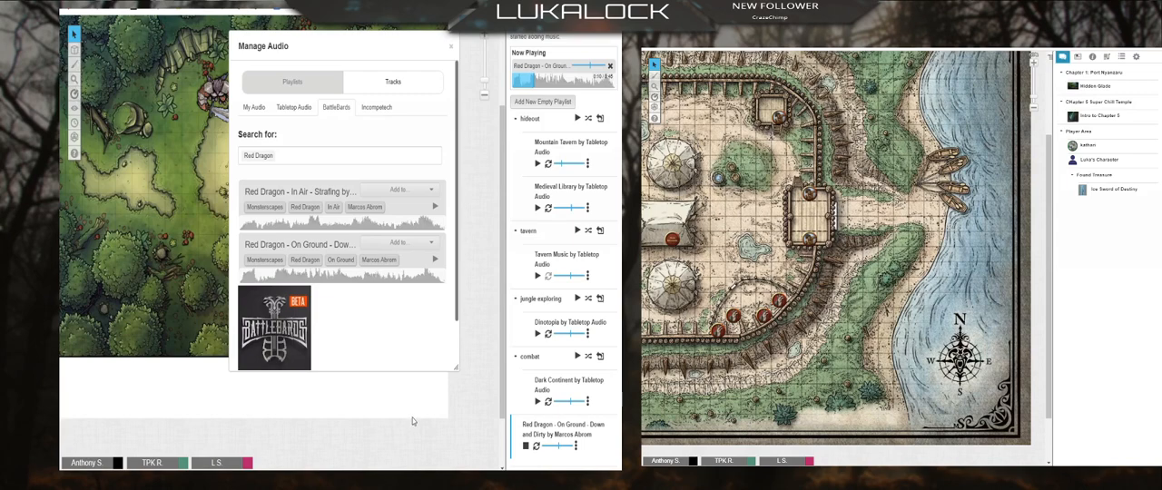
click(525, 446)
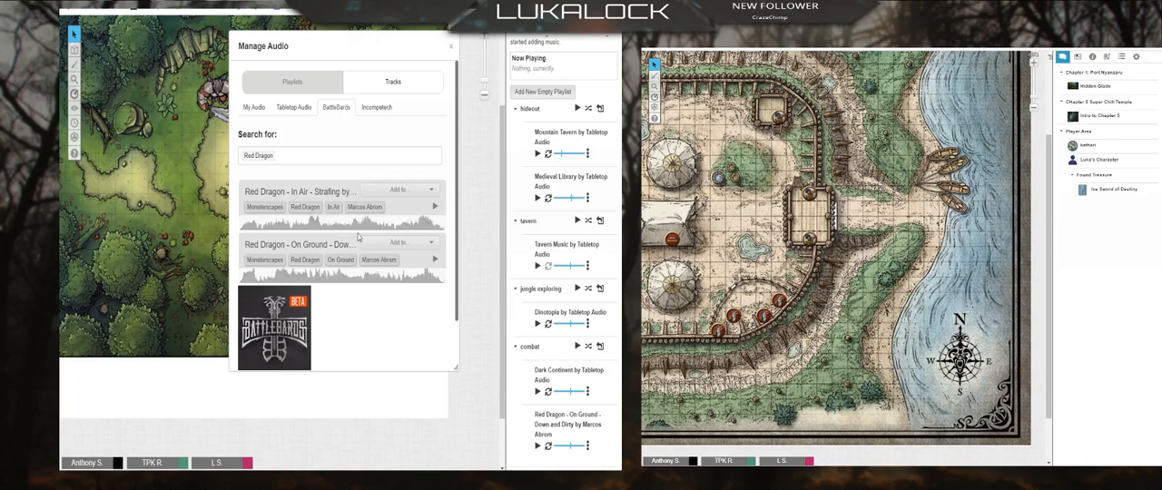
Step: Show the upload area for personal audio files and close the audio manager
click(254, 107)
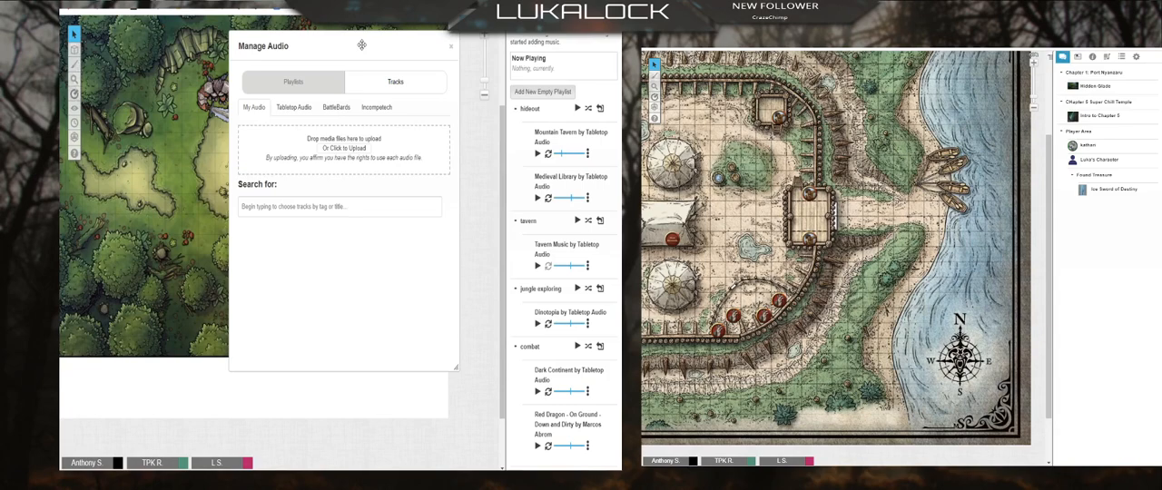
click(450, 48)
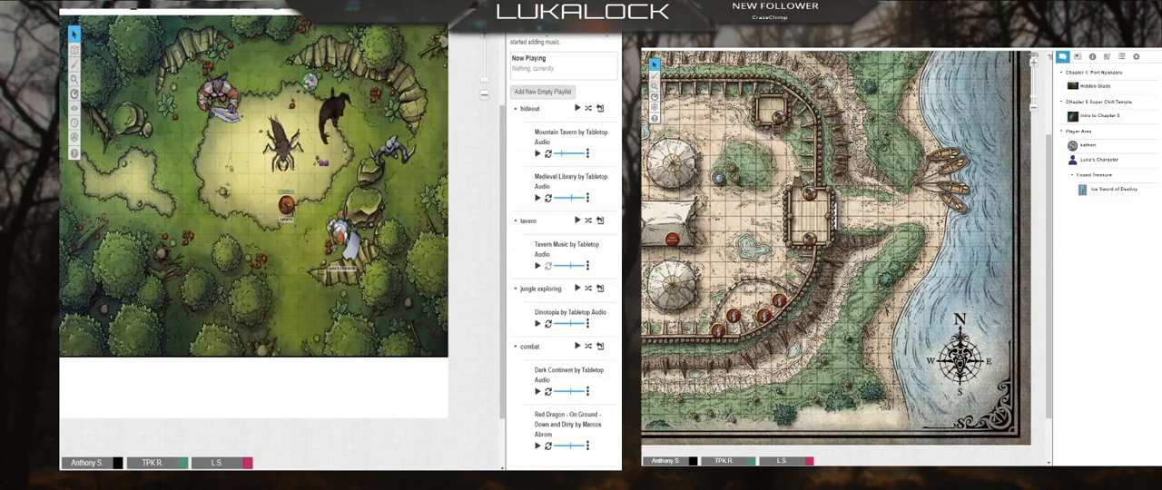
Step: Look up Ambient-Mixer in a new browser tab and show its Adventure in the Dungeons atmosphere
key(ctrl+t)
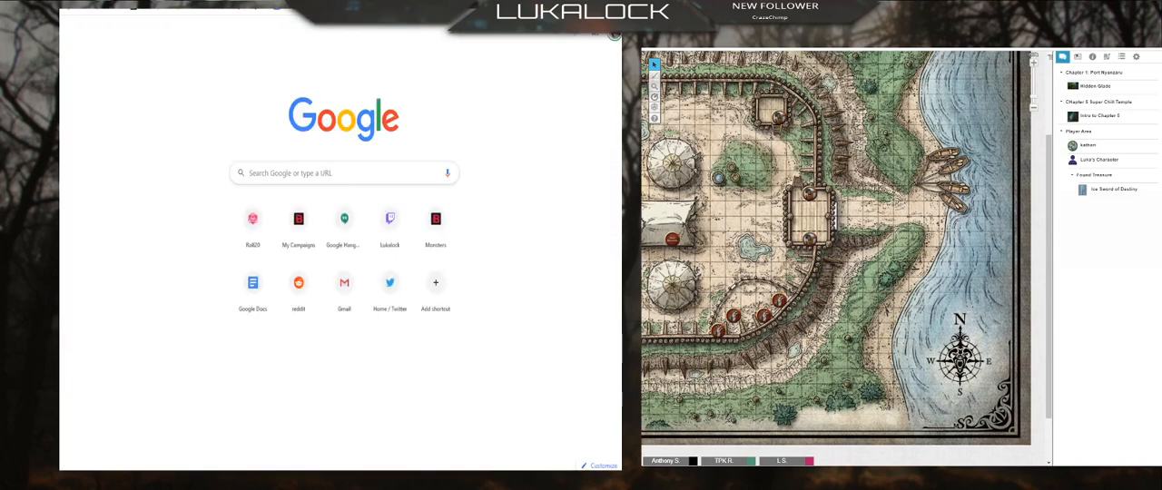
text(ambien)
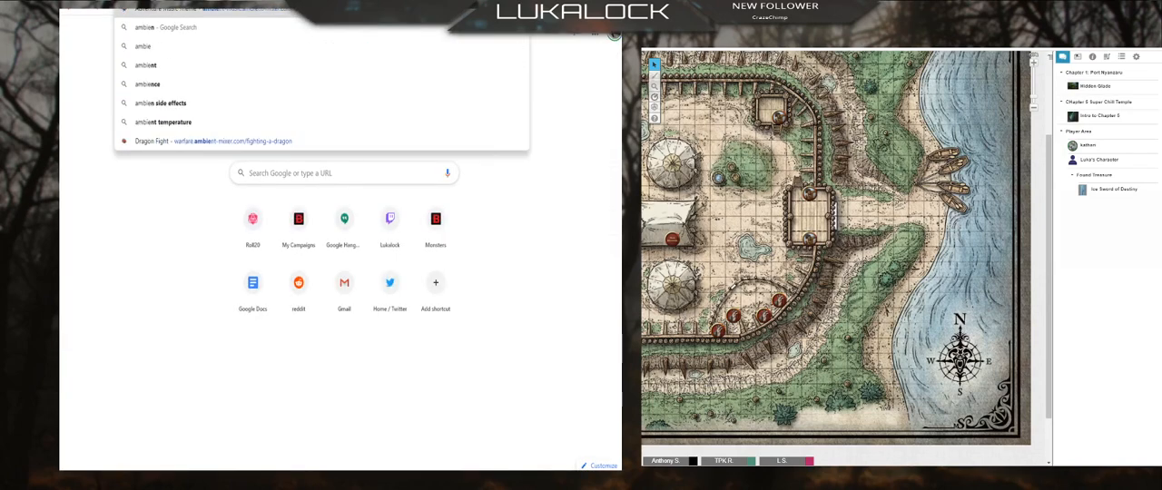
key(Return)
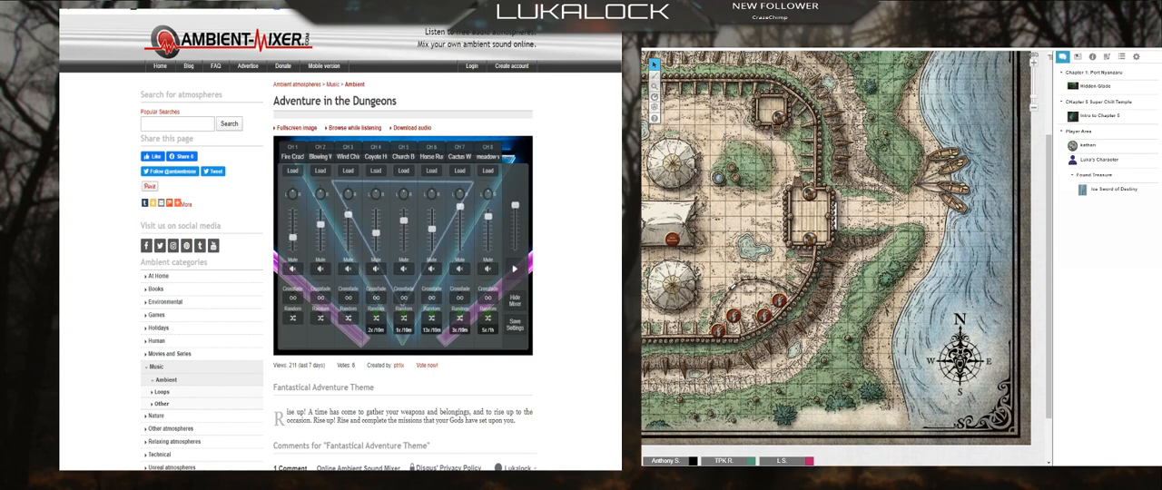
Step: Switch back to the Roll20 game and open the Intro to Chapter 1 handout from the journal's Chapter 1: Port Nyanzaru folder
key(ctrl+Tab)
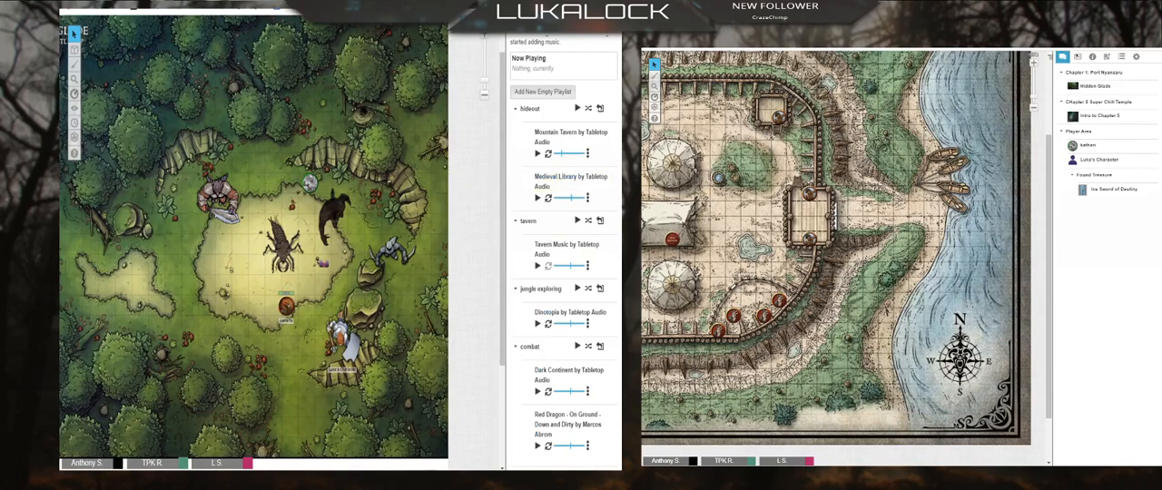
scroll(554, 150, up, 2)
scroll(553, 202, down, 1)
scroll(538, 237, up, 1)
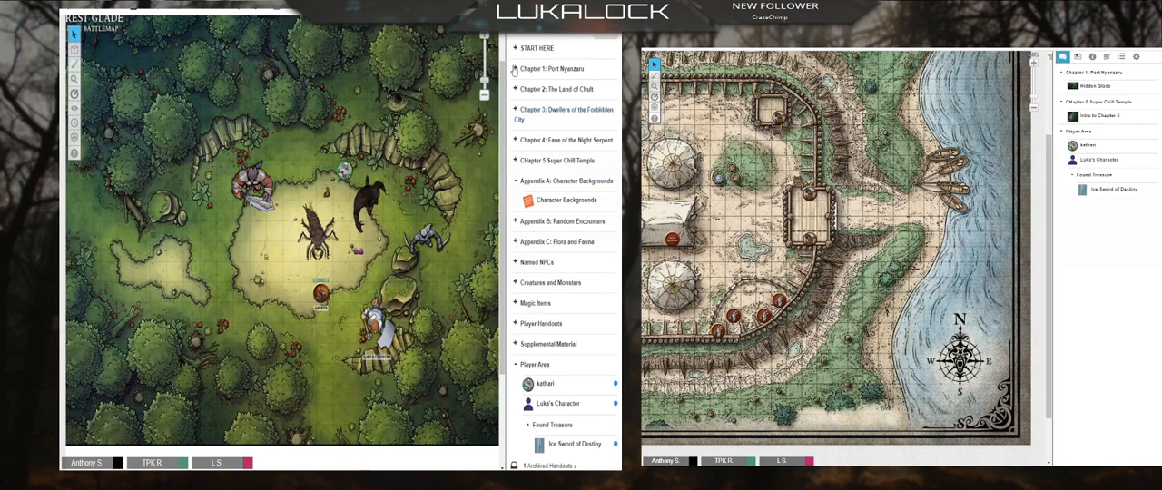
click(516, 69)
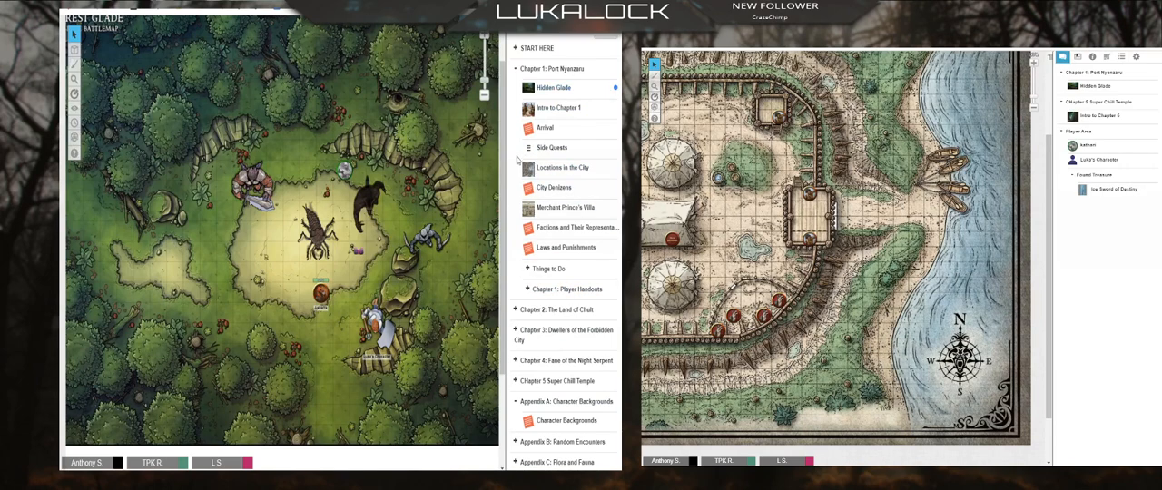
click(556, 108)
scroll(510, 202, down, 3)
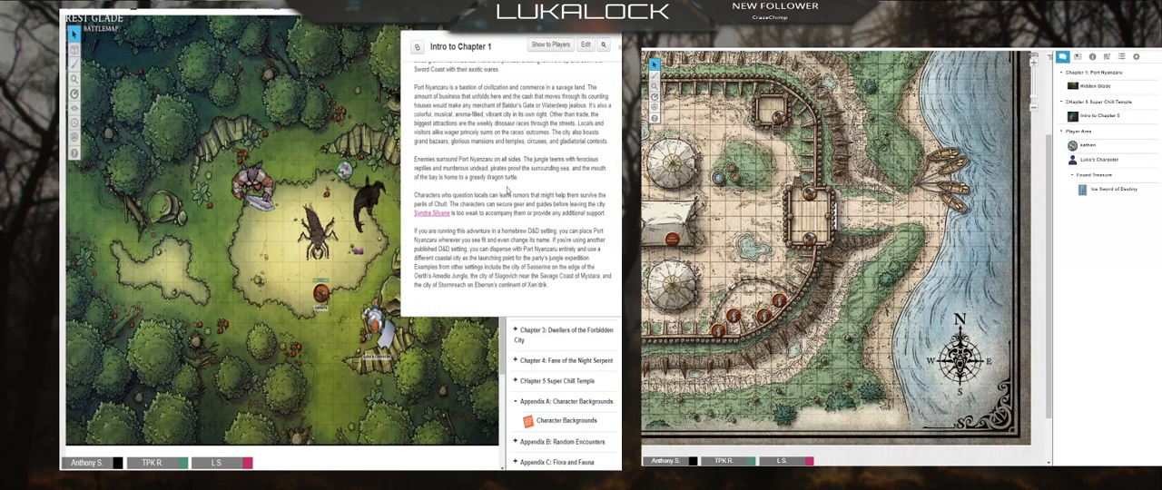
Step: Move the Intro to Chapter 1 handout off the journal onto the map and read through its GM notes
drag(451, 38, 243, 84)
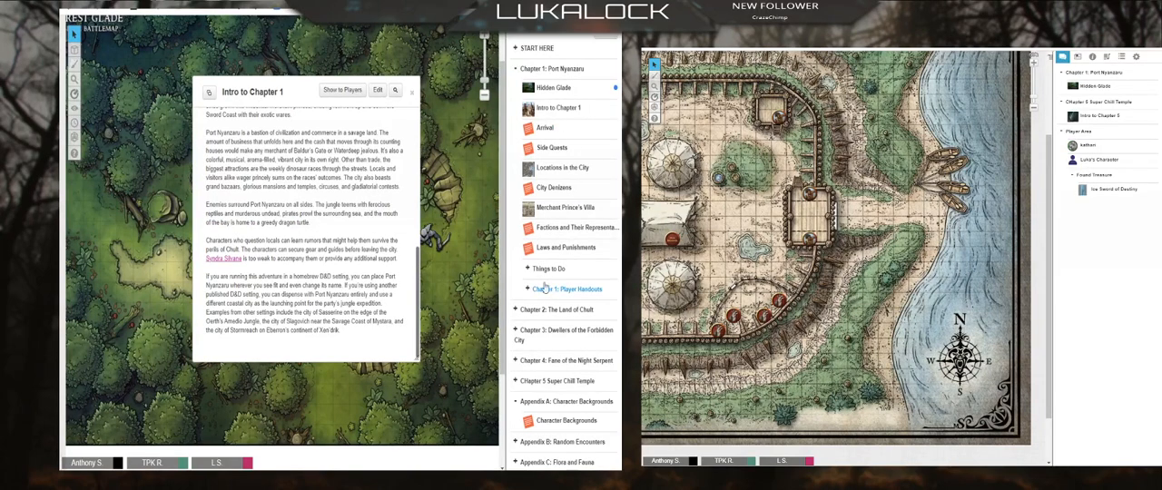
scroll(293, 266, up, 4)
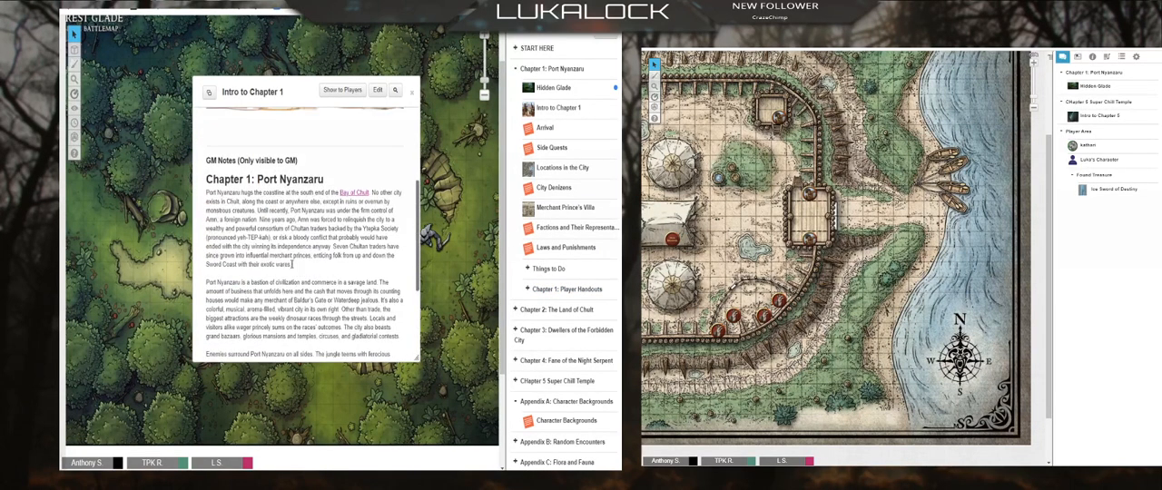
scroll(292, 264, down, 4)
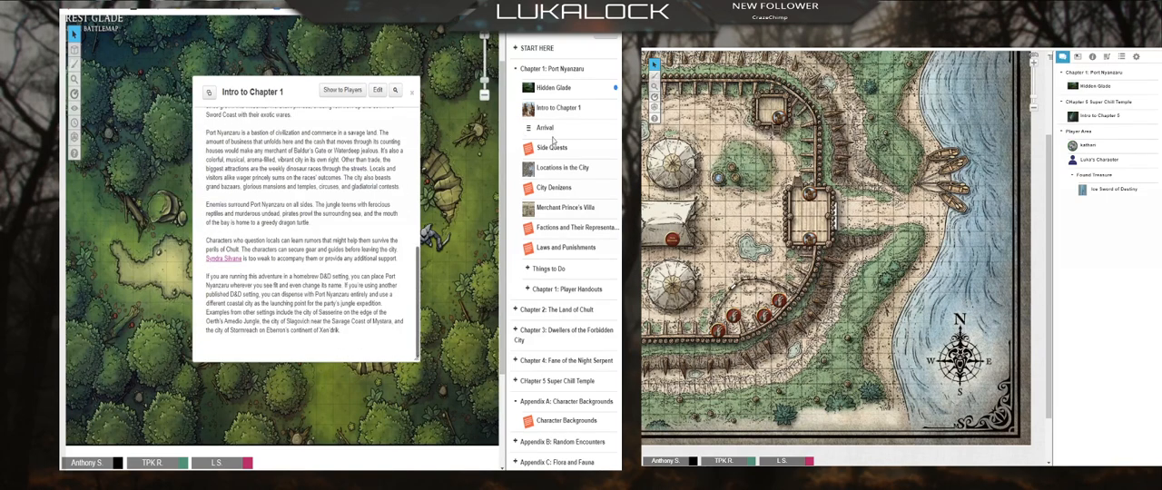
Step: Open the Locations in the City handout and arrange Intro to Chapter 1 beside it to read both together
click(549, 169)
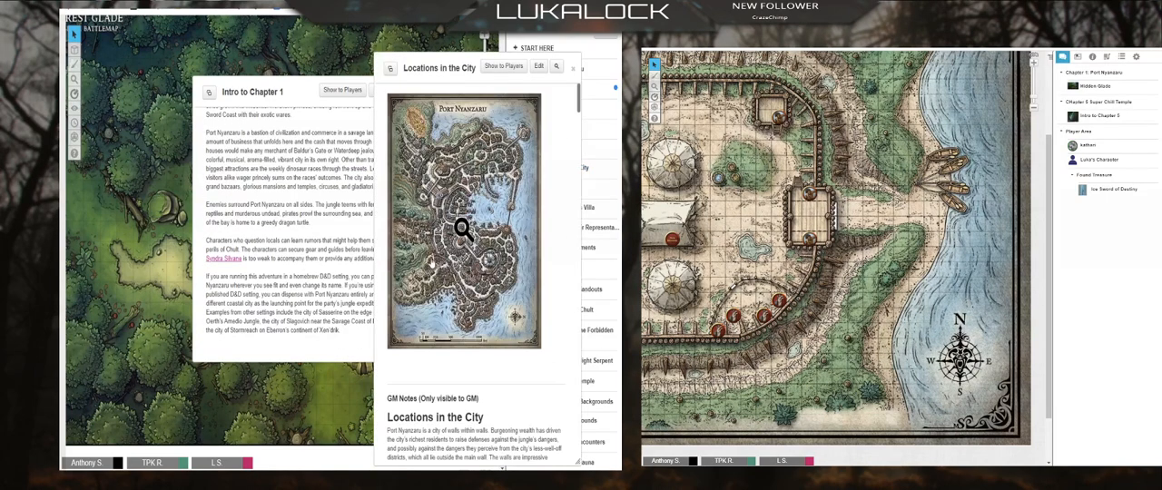
scroll(432, 259, down, 3)
scroll(429, 247, down, 4)
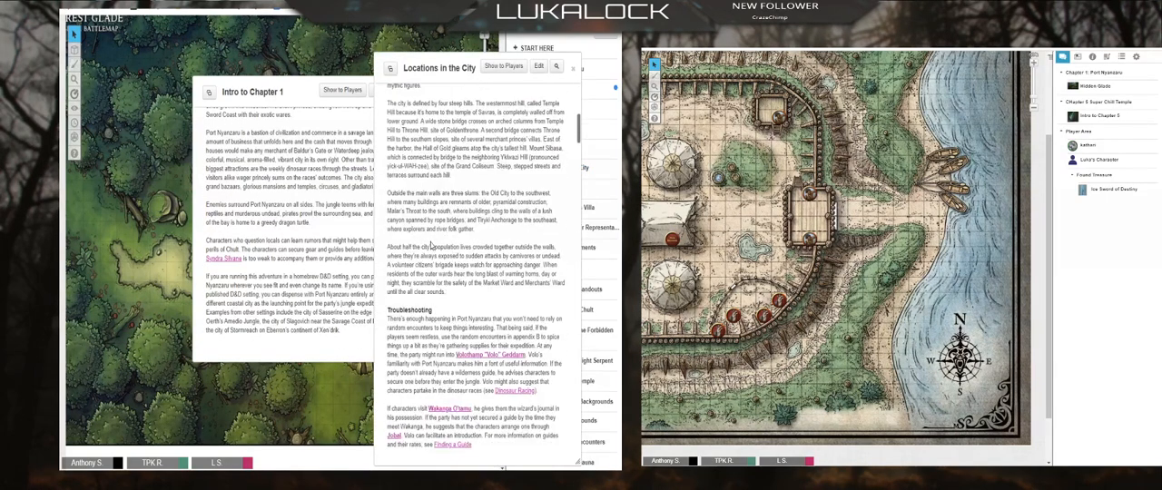
drag(274, 91, 213, 74)
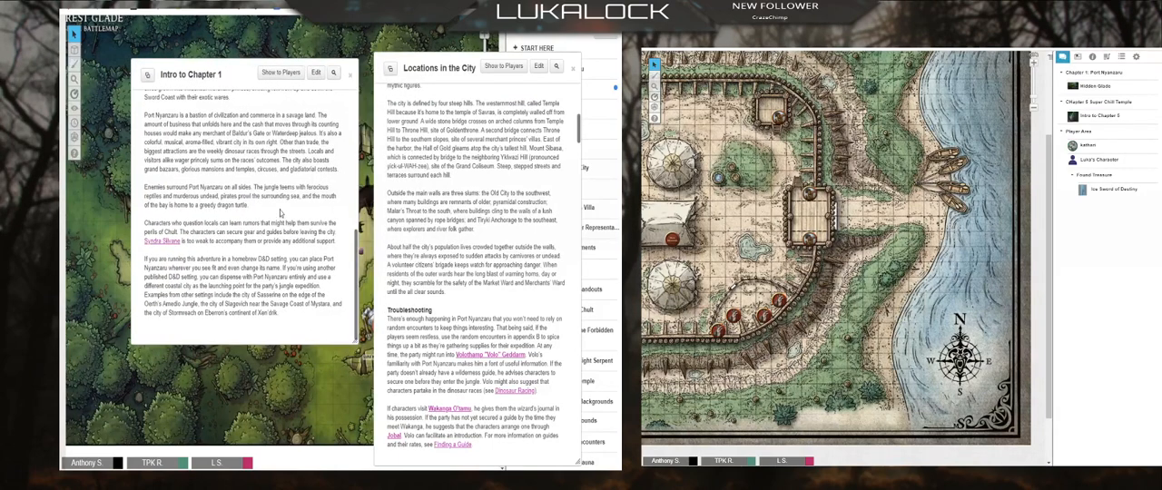
scroll(280, 213, up, 5)
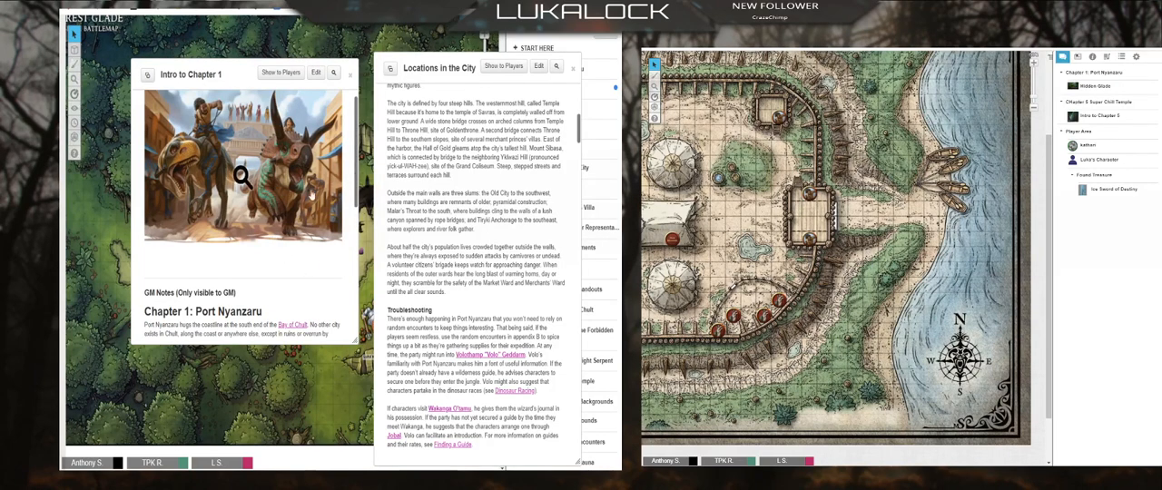
scroll(250, 245, down, 5)
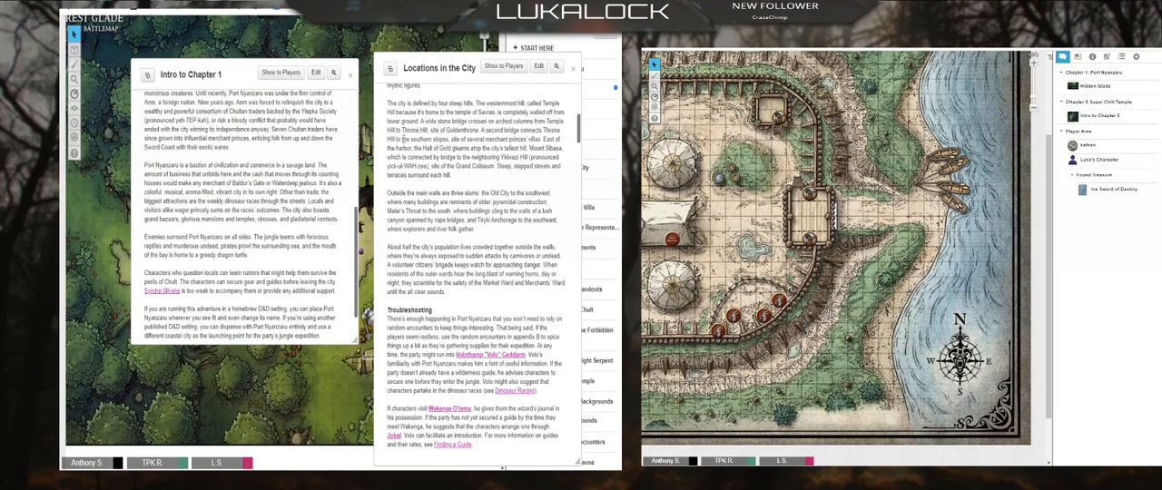
Step: Close Intro to Chapter 1, then reopen it beside the Locations in the City handout after shifting that one off the journal
click(349, 73)
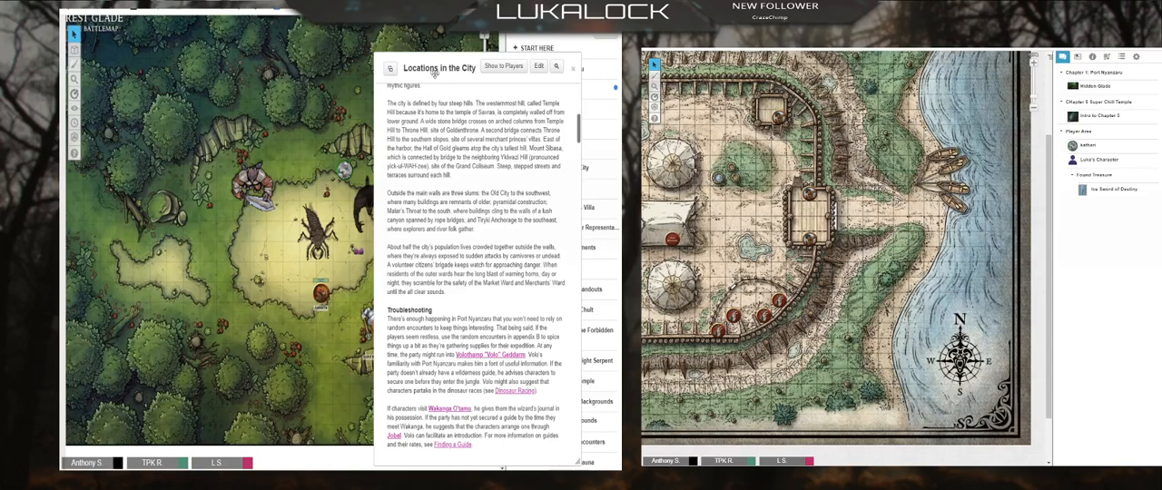
drag(435, 74, 405, 67)
click(576, 110)
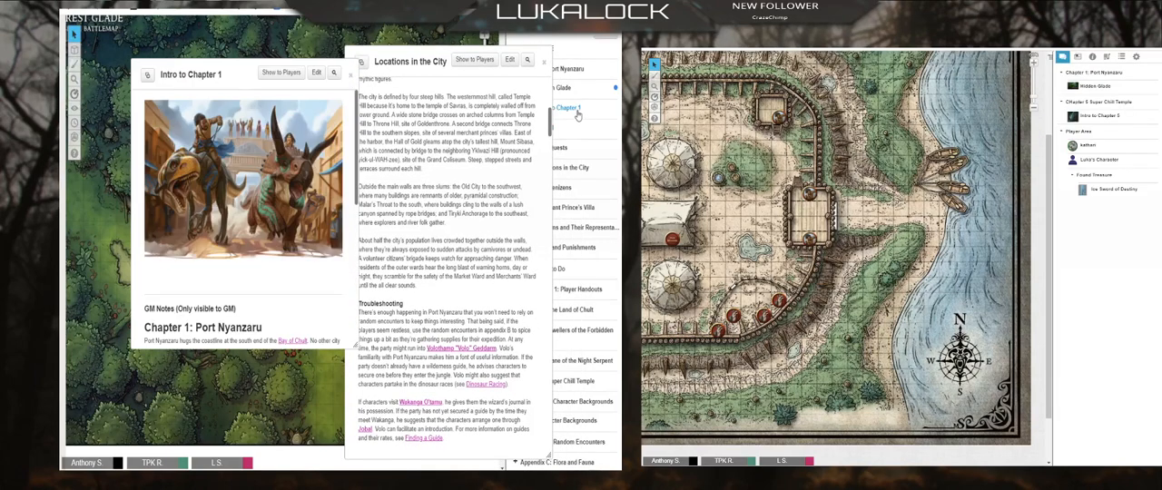
scroll(174, 295, down, 2)
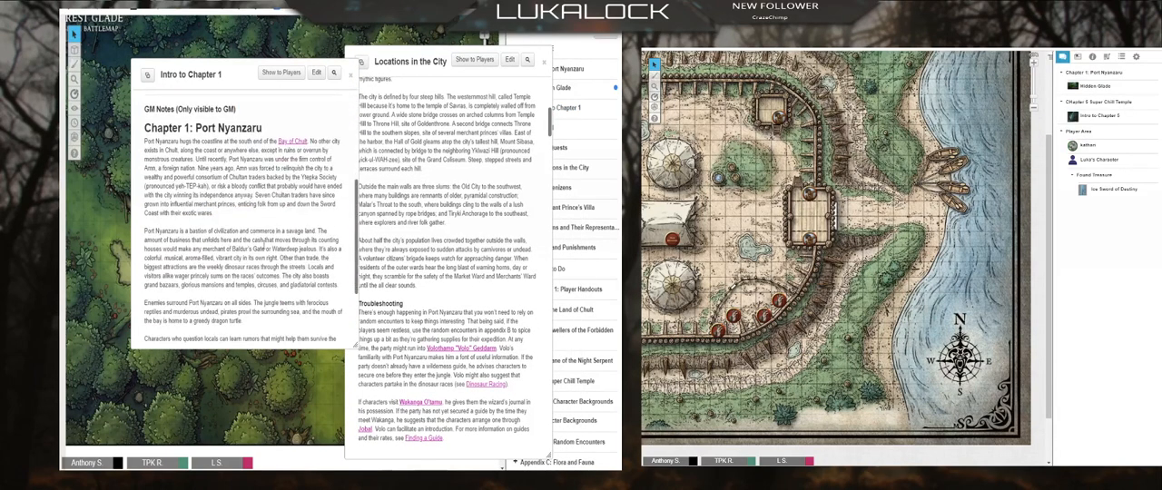
Step: Close Intro to Chapter 1 and move the Locations in the City handout clear of the journal to browse its folders
click(442, 223)
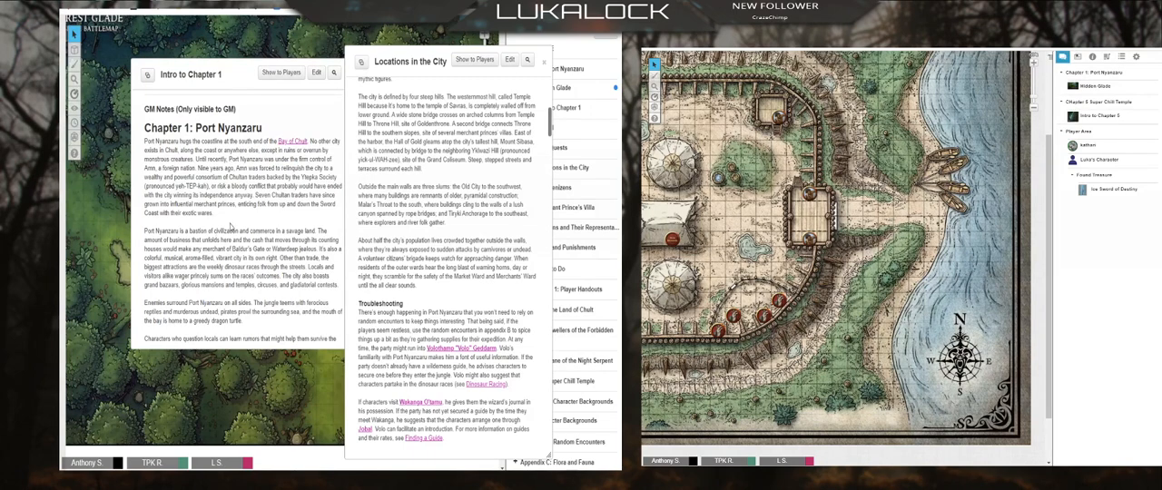
click(245, 74)
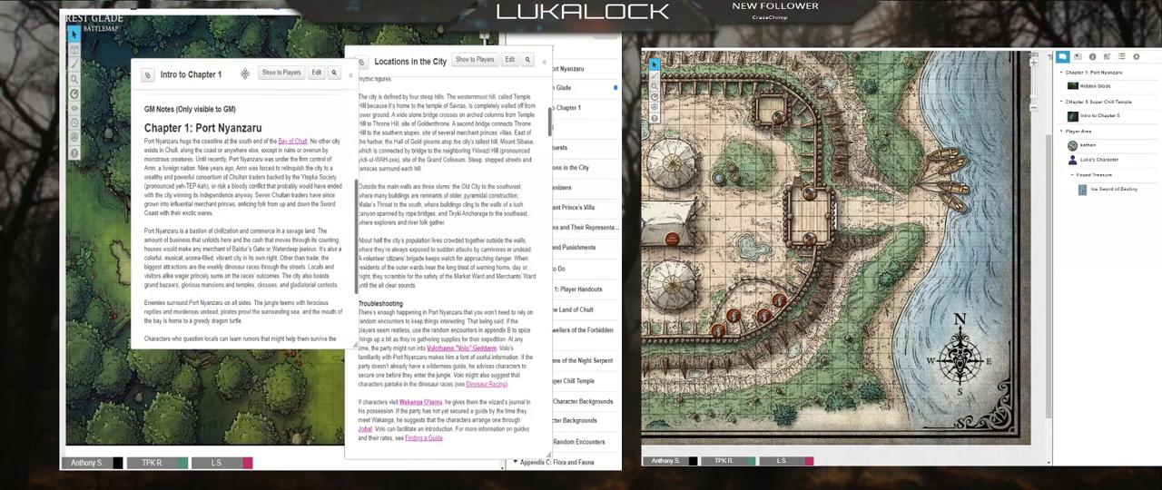
click(352, 77)
drag(395, 62, 310, 59)
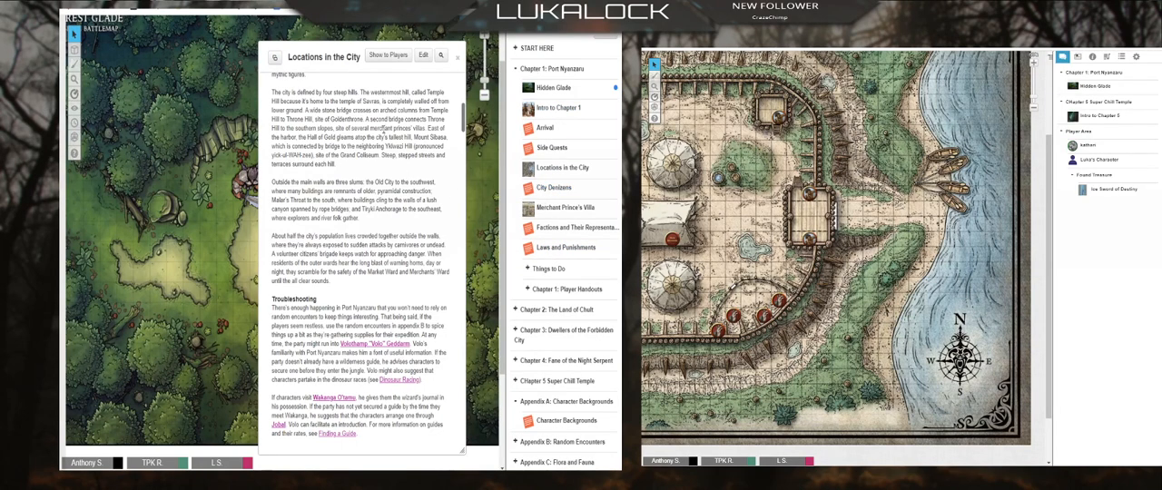
scroll(539, 129, down, 3)
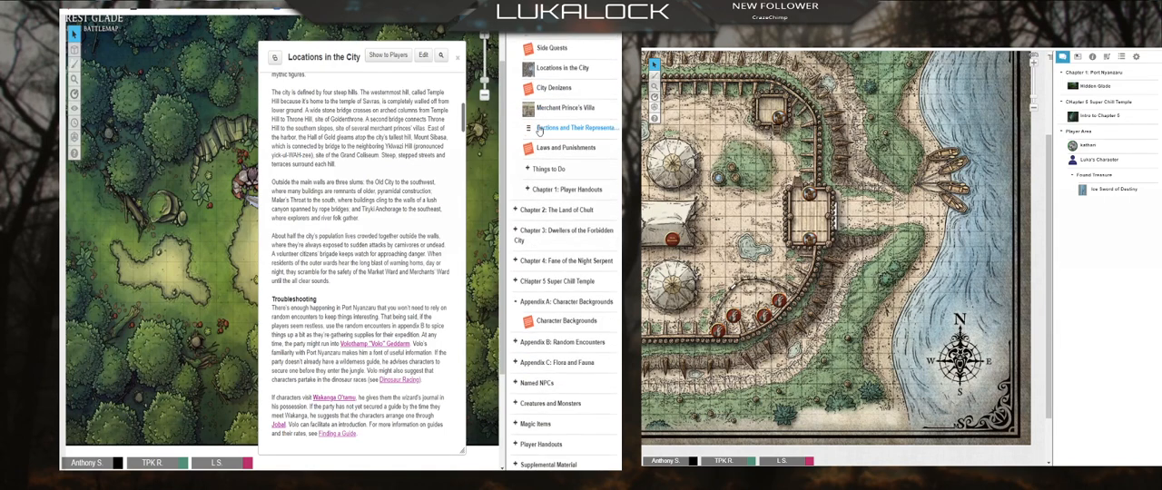
scroll(541, 136, up, 4)
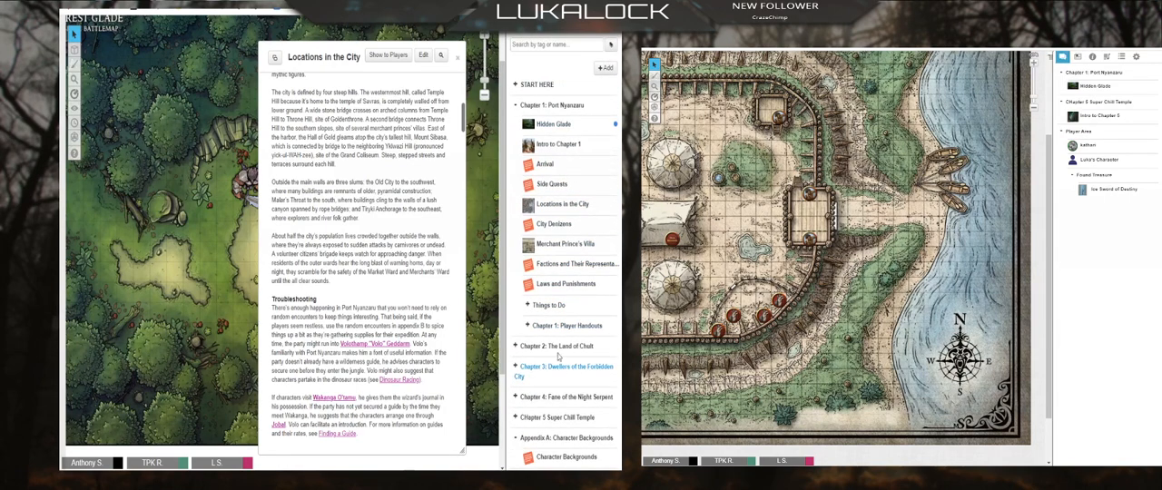
Step: Check the Hidden Glade handout in Chapter 1: Port Nyanzaru, close it, and permanently delete it from the journal
click(554, 125)
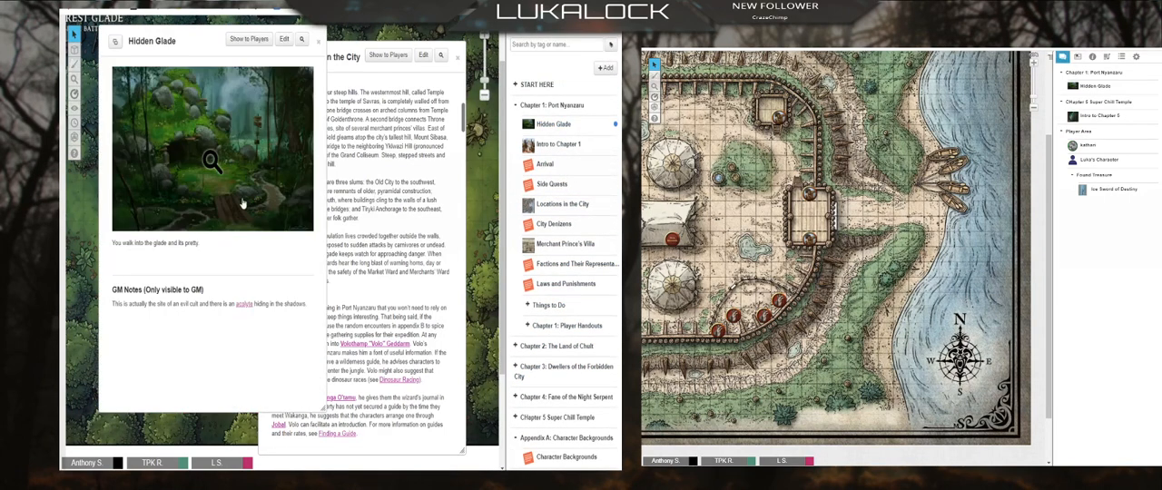
click(318, 41)
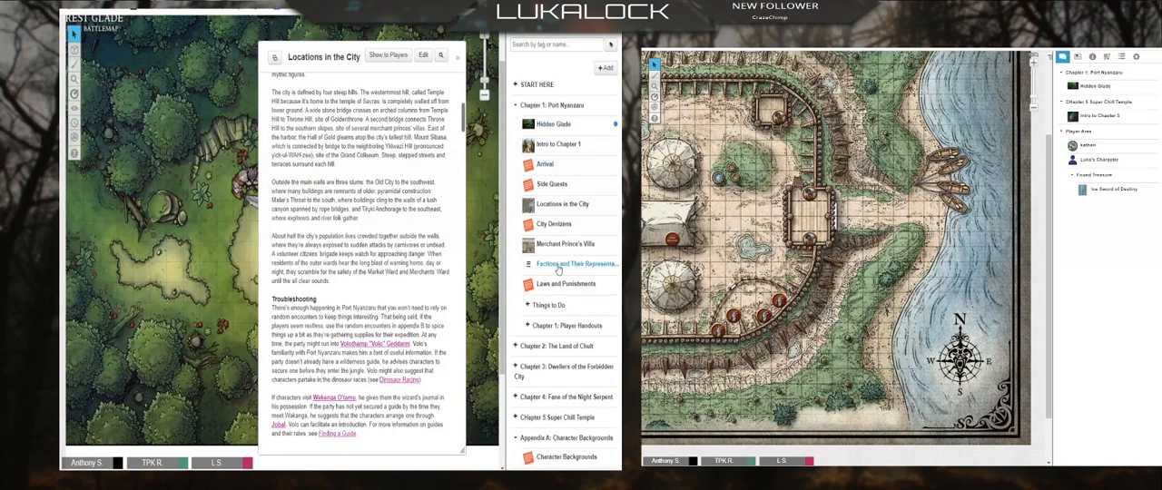
right_click(541, 127)
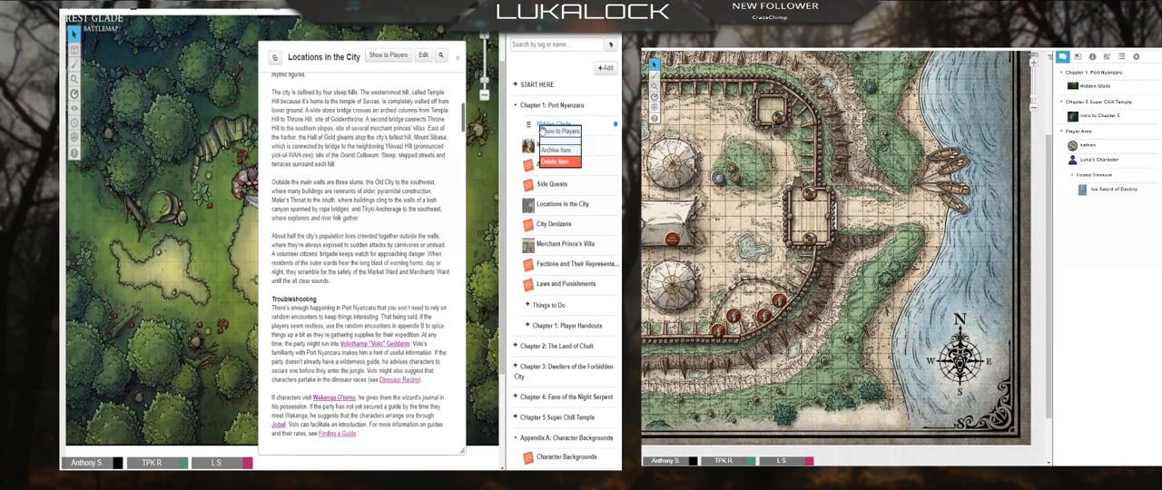
click(554, 162)
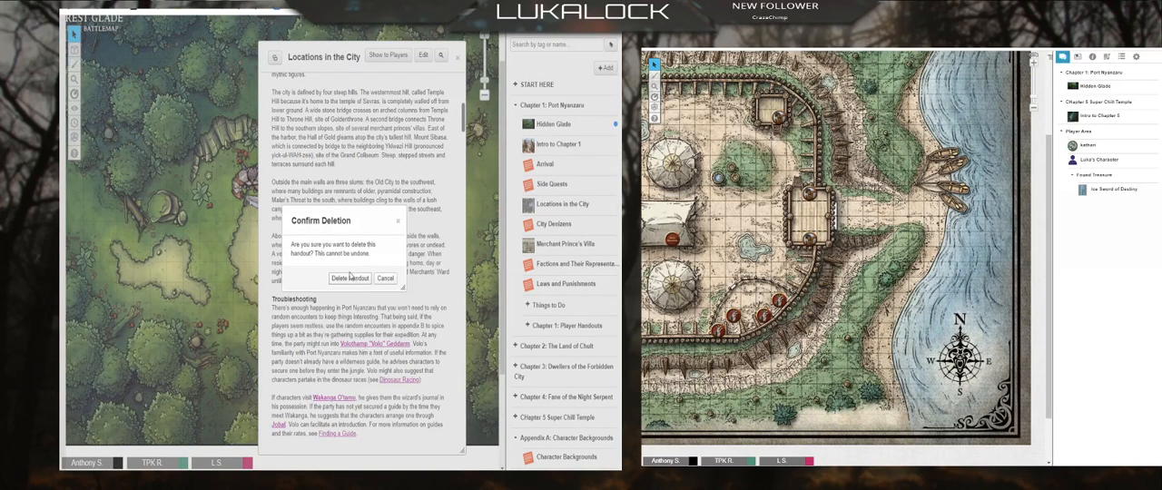
click(352, 279)
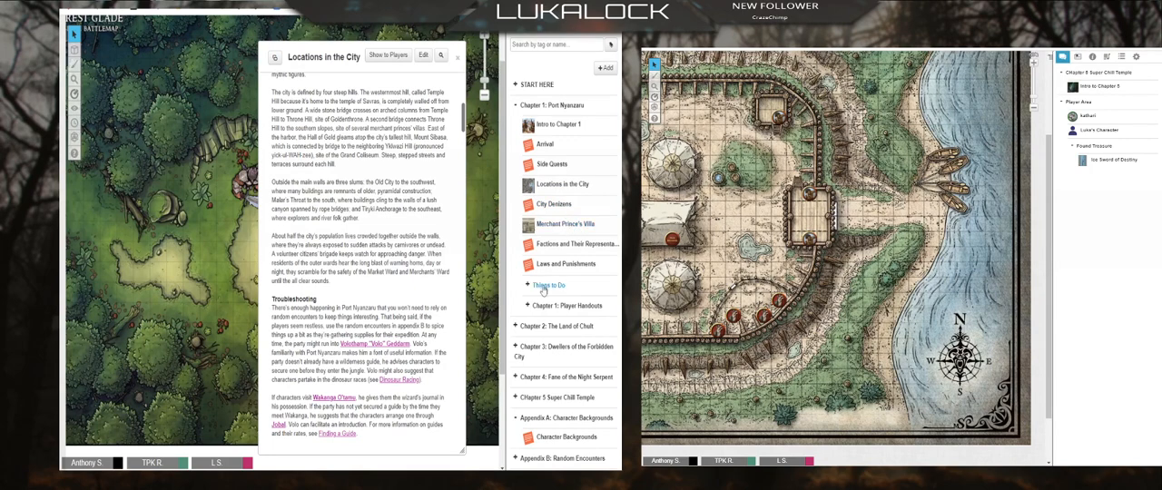
Step: Expand the Things to Do folder and view the Intro to Chapter 1 and Side Quests handouts, closing both
click(525, 287)
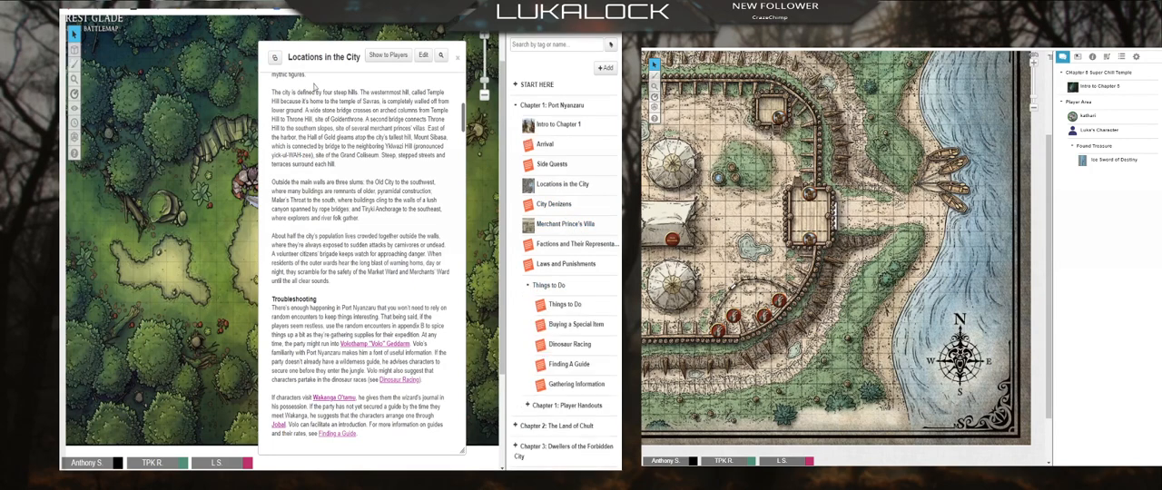
click(555, 124)
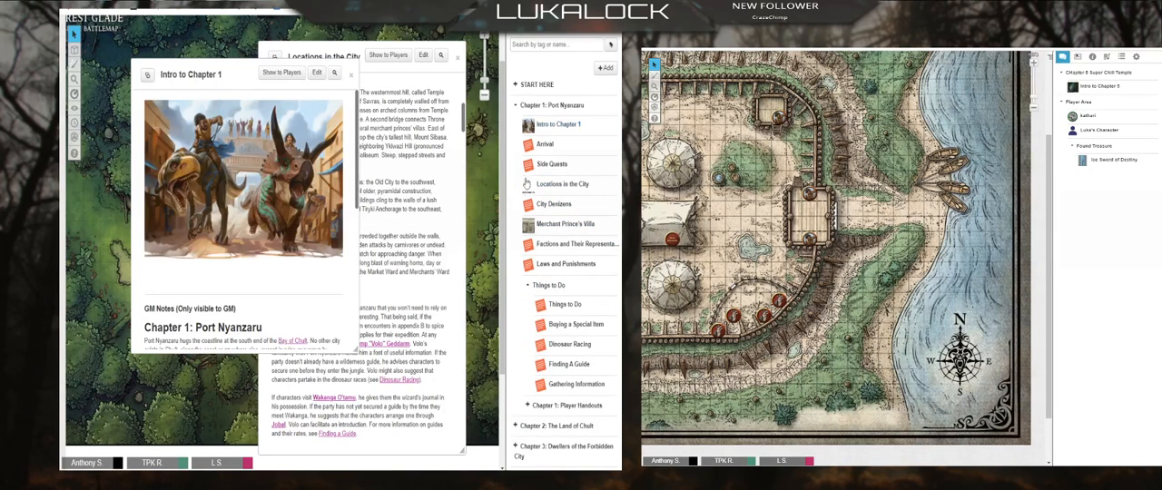
click(552, 164)
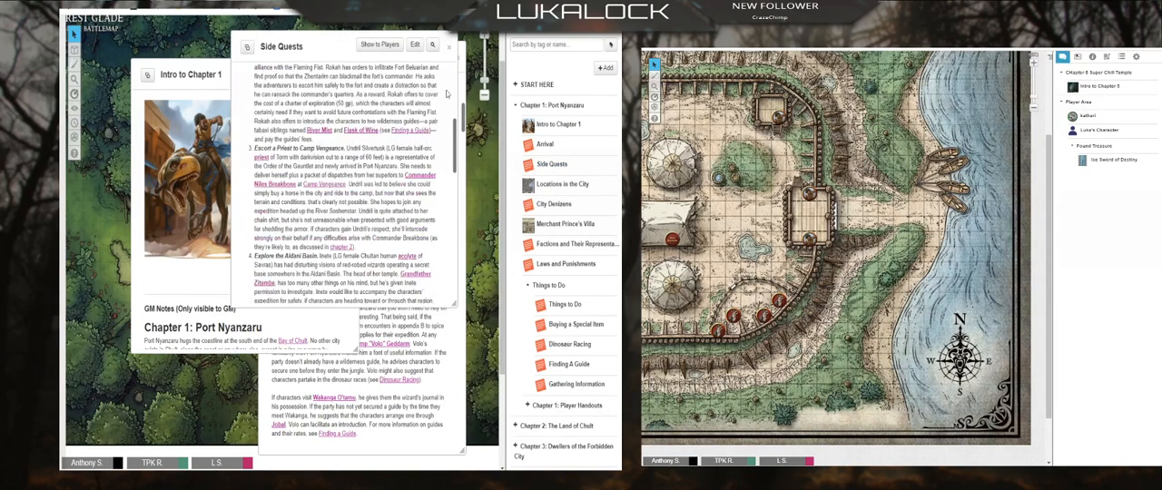
click(449, 46)
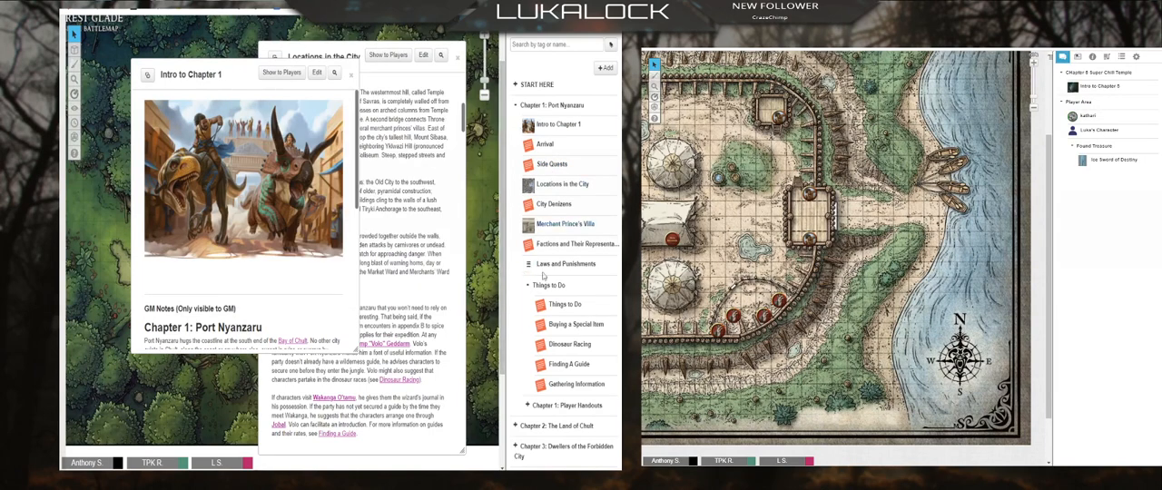
click(350, 74)
Step: Look over the city map and opening GM notes in Locations in the City, and close the handout
scroll(448, 159, up, 3)
scroll(442, 166, up, 3)
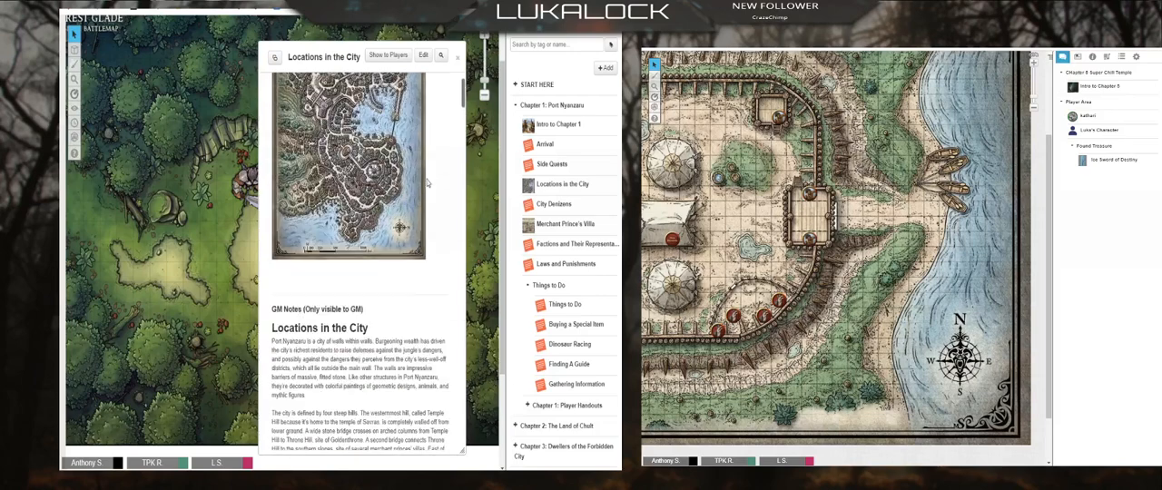
click(458, 57)
Step: Expand the Chapter 2: The Land of Chult folder and read the GM notes of its Intro to Chapter 2 handout
scroll(545, 245, down, 5)
click(516, 128)
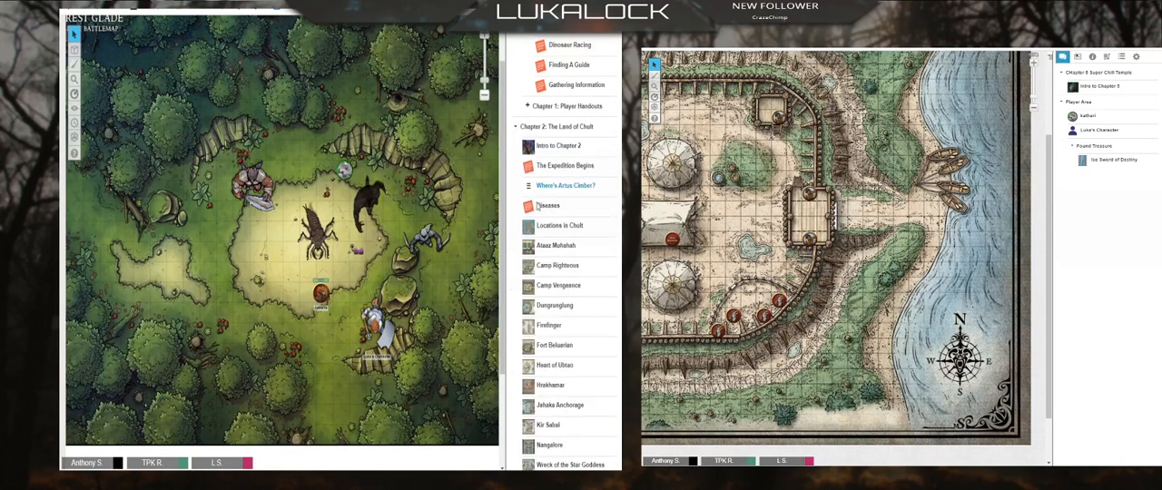
scroll(549, 259, down, 5)
scroll(553, 260, up, 5)
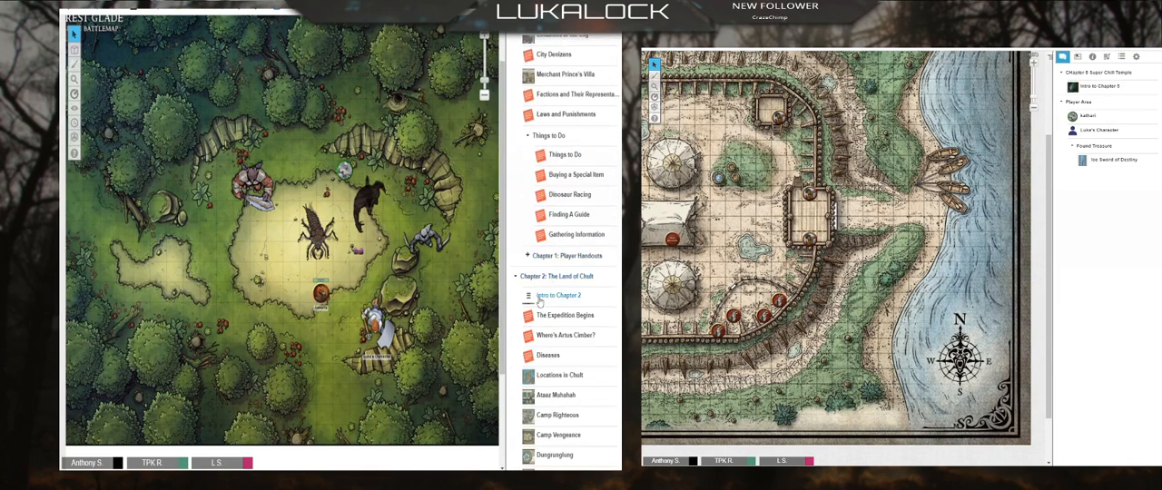
click(555, 296)
scroll(370, 220, down, 3)
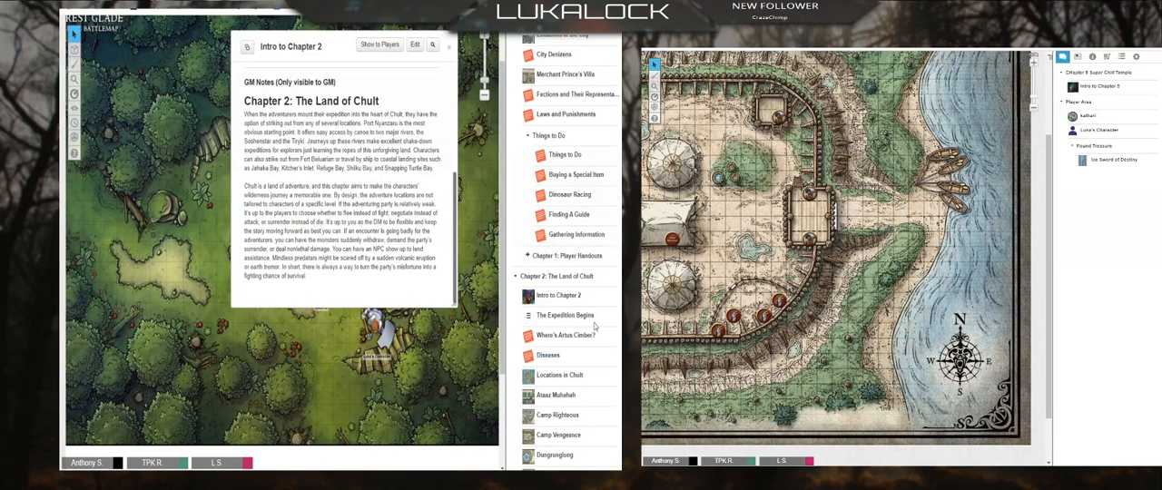
Step: Open The Expedition Begins handout and read through its travel, navigation, dehydration and random encounter rules
click(565, 315)
scroll(489, 229, down, 6)
scroll(489, 229, down, 5)
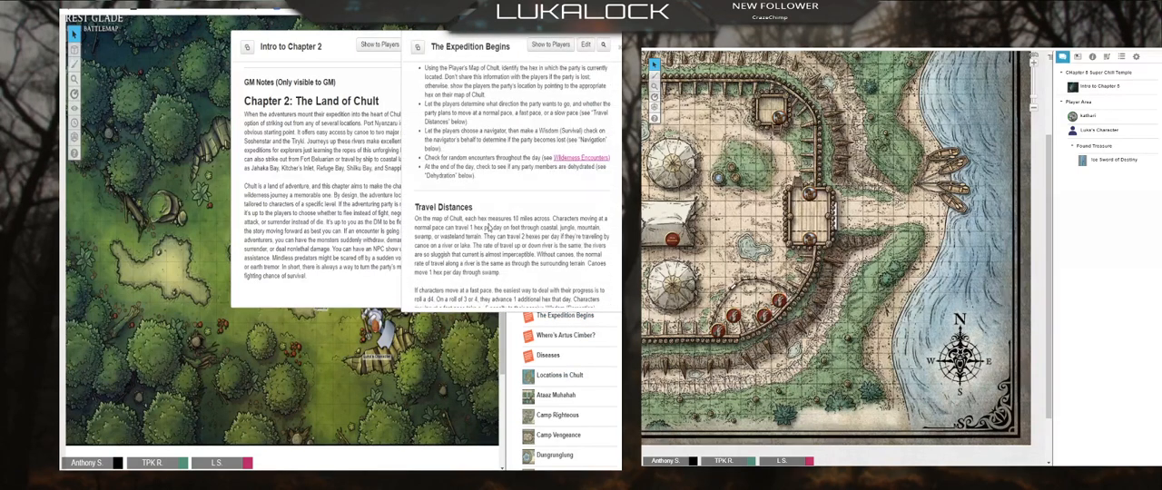
scroll(489, 229, up, 3)
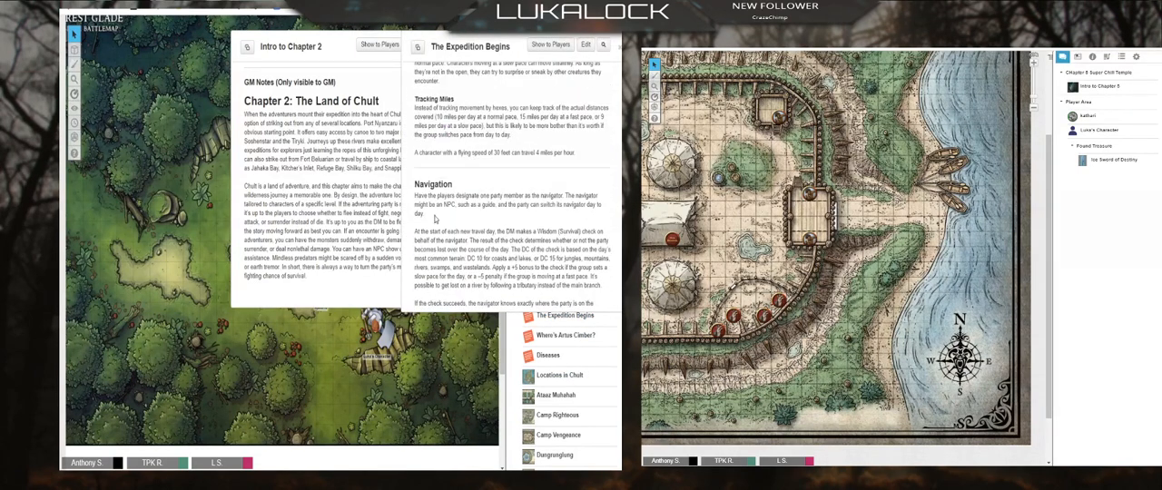
scroll(437, 218, down, 5)
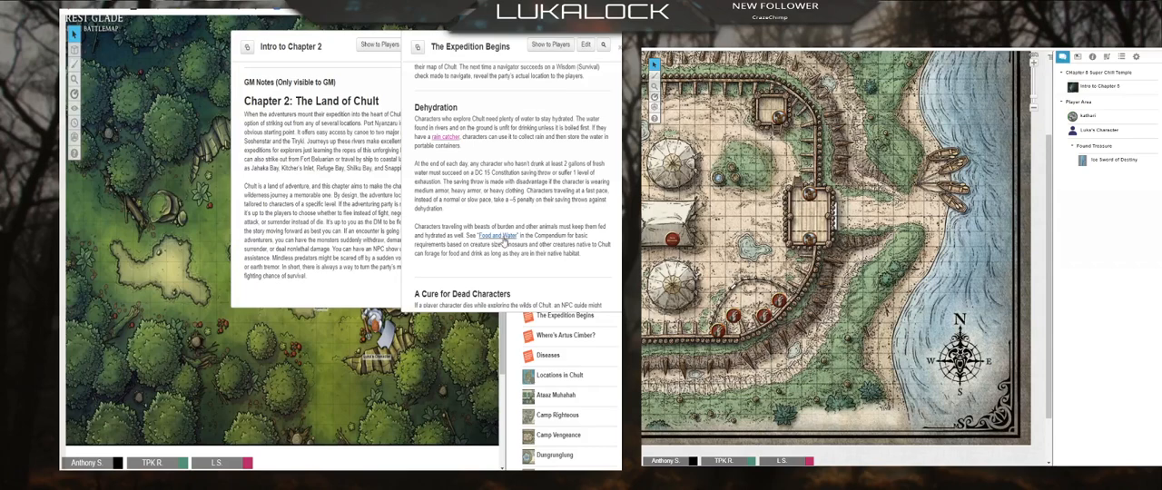
scroll(504, 239, down, 5)
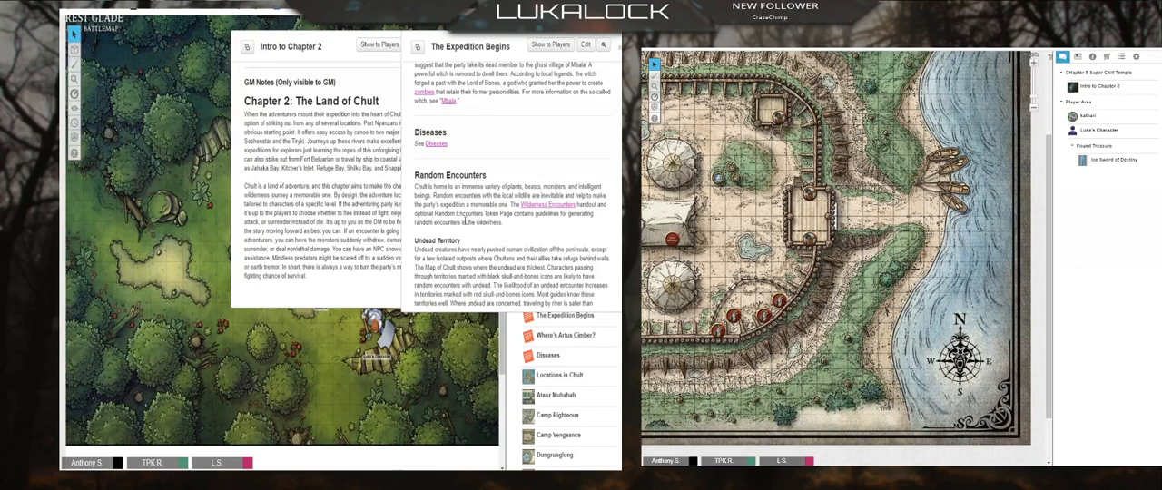
Step: Close Intro to Chapter 2 and move The Expedition Begins handout off the journal onto the map
click(336, 45)
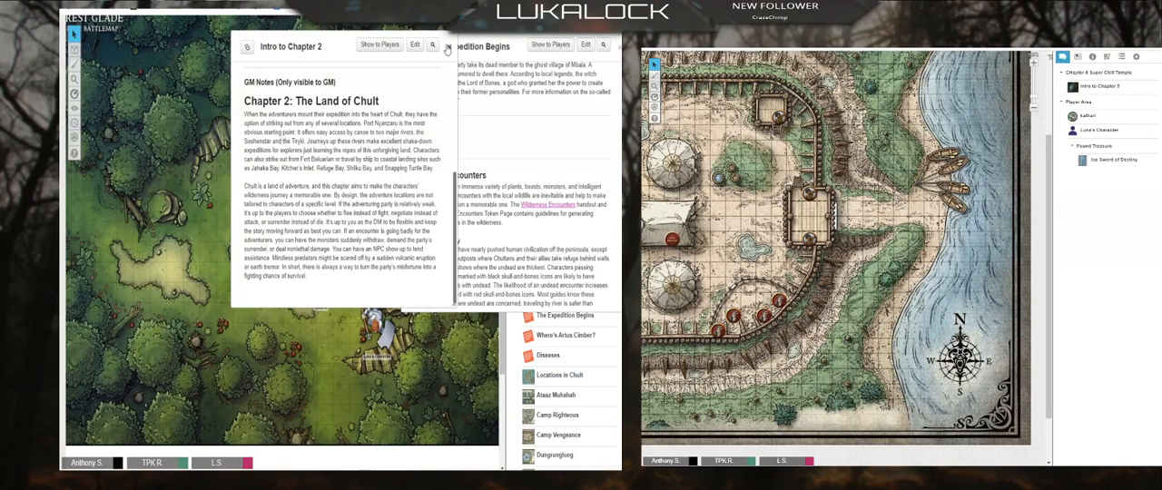
click(447, 49)
drag(449, 47, 144, 100)
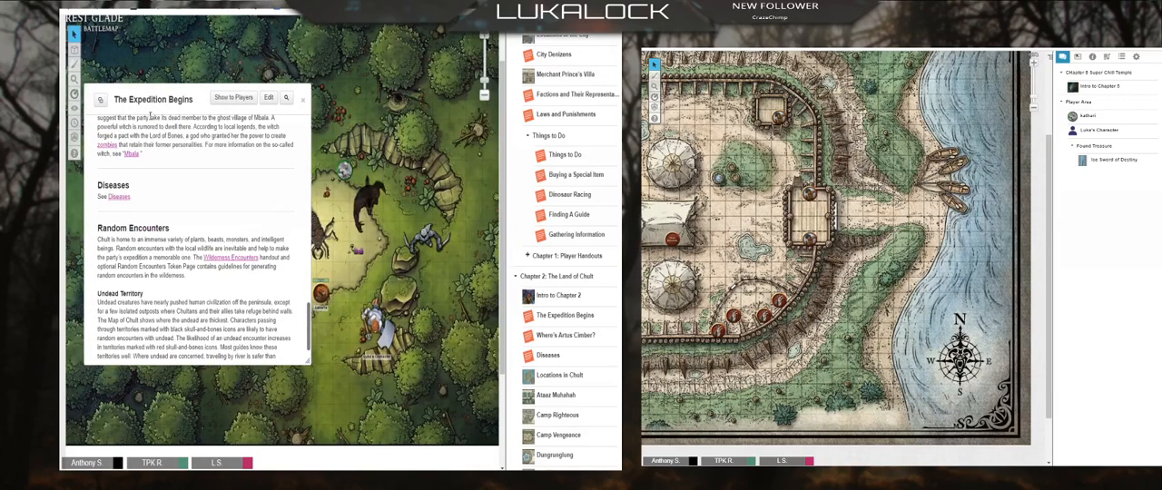
Step: Expand the START HERE folder and open the session 2 outline handout
scroll(421, 223, down, 3)
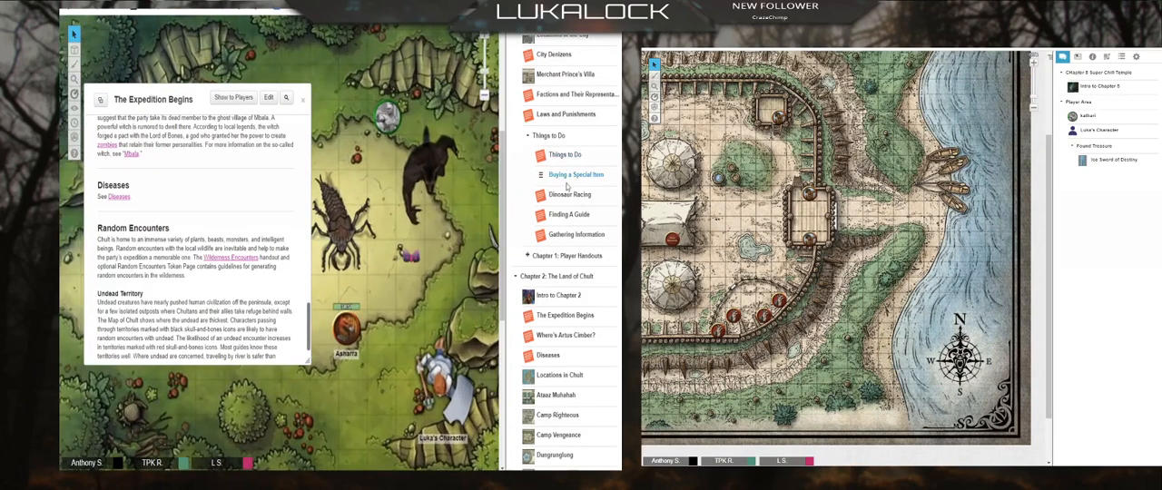
scroll(421, 222, up, 3)
scroll(554, 182, up, 5)
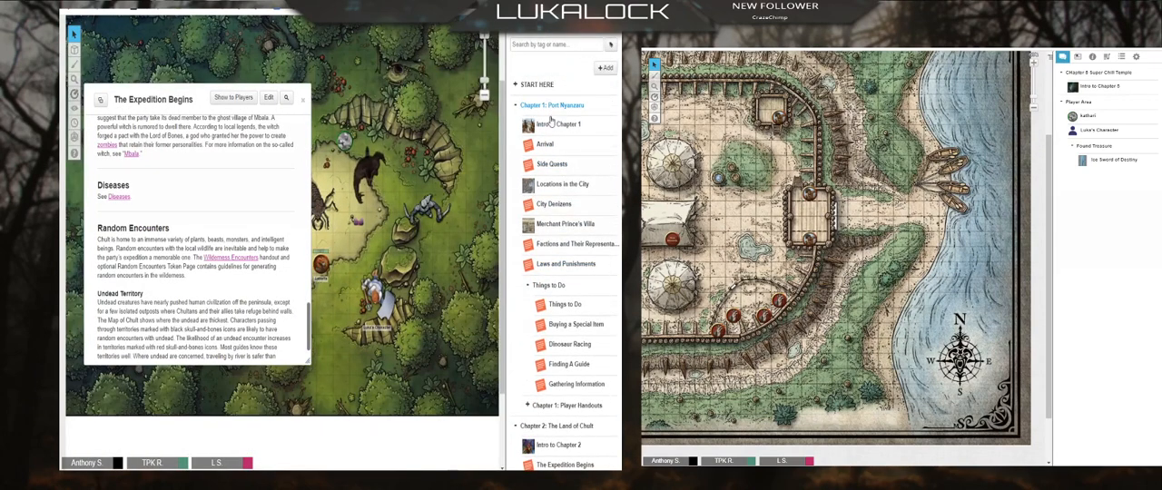
click(516, 85)
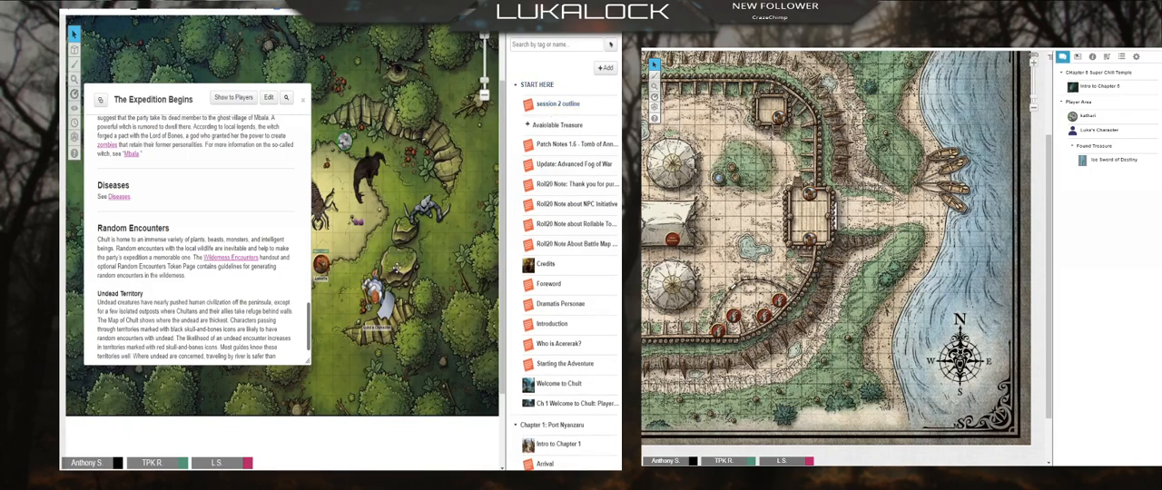
click(556, 104)
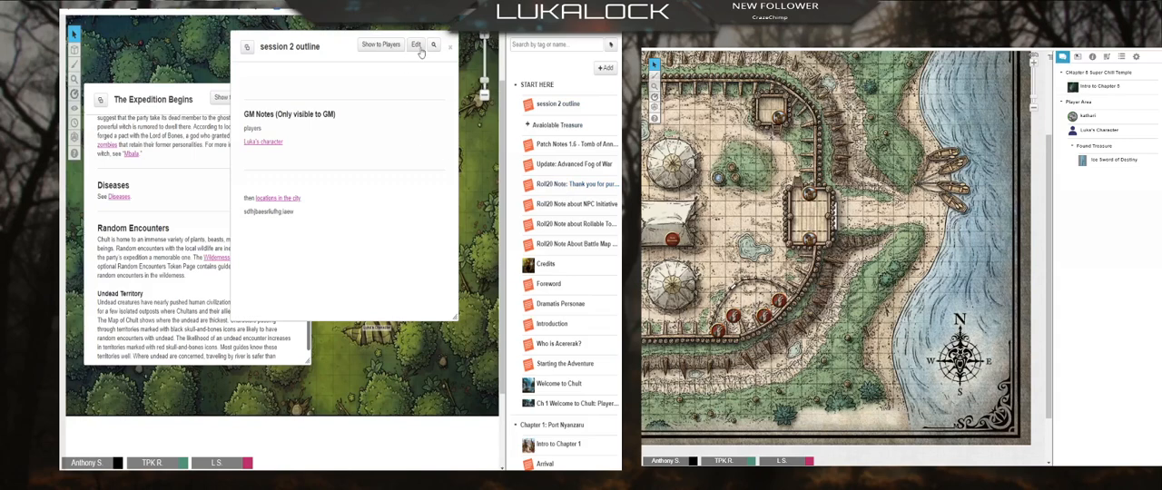
Step: Add a "quick glances" section with a divider and a link to The Expedition Begins in the session 2 outline's GM notes, and save
scroll(310, 243, down, 5)
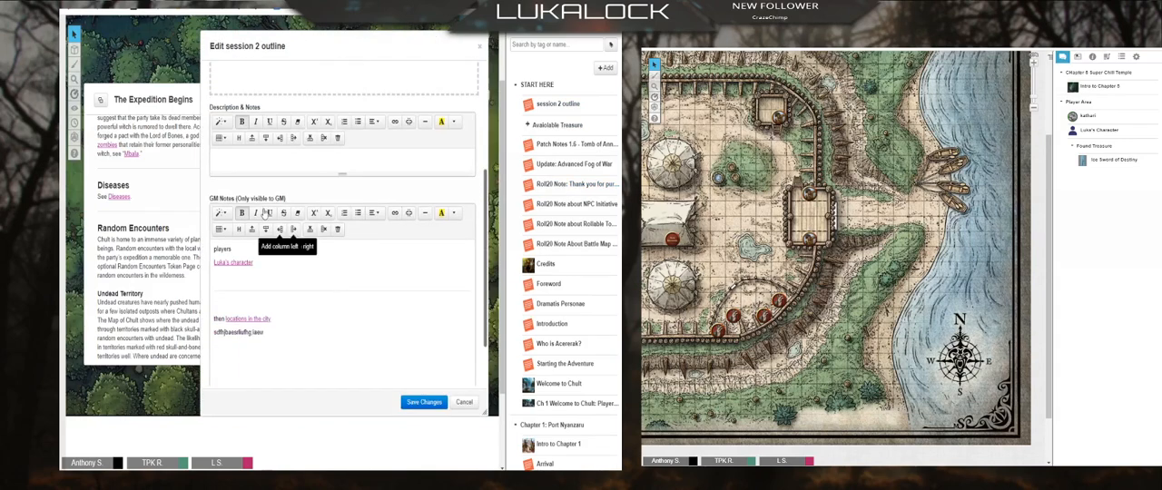
click(243, 281)
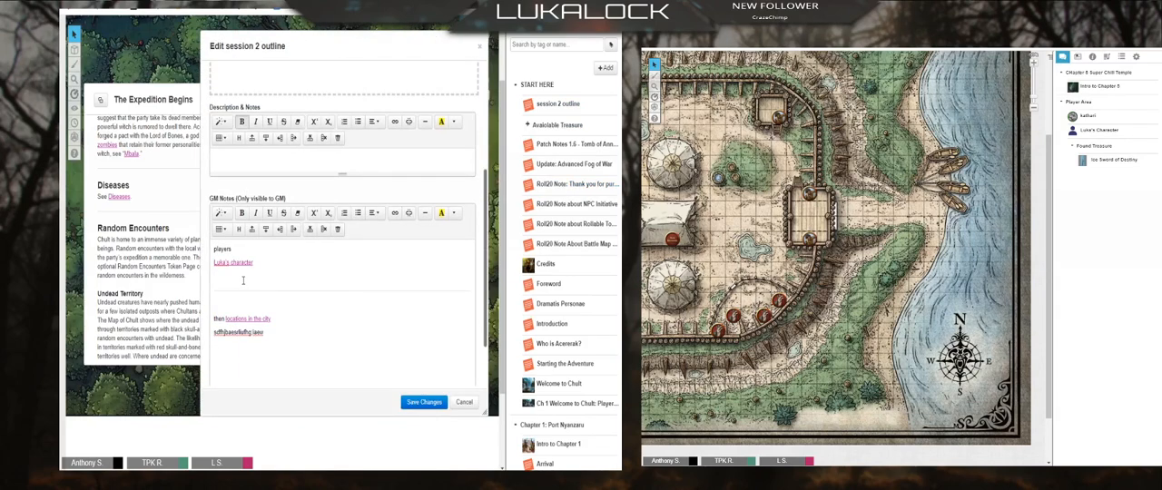
click(424, 214)
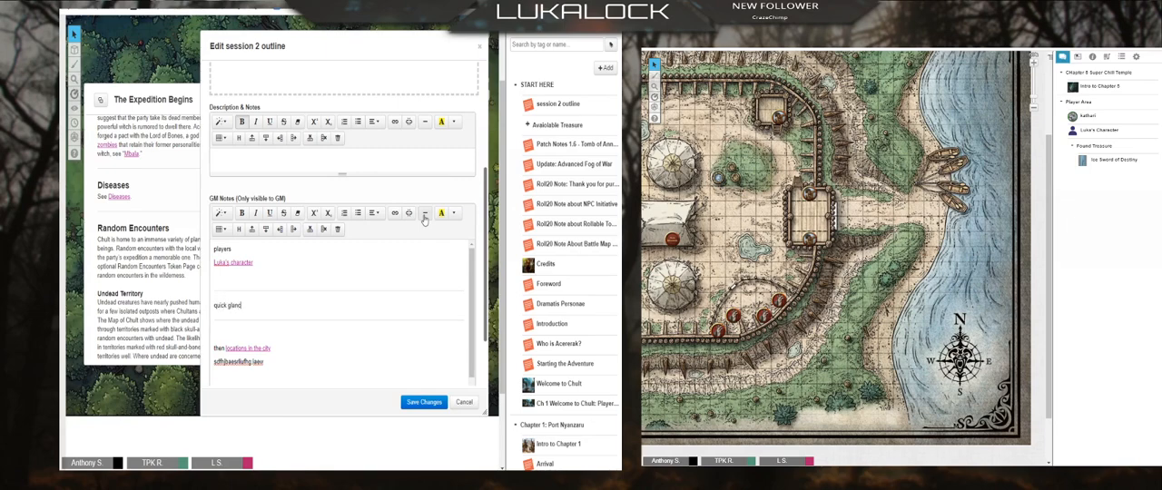
key(Return)
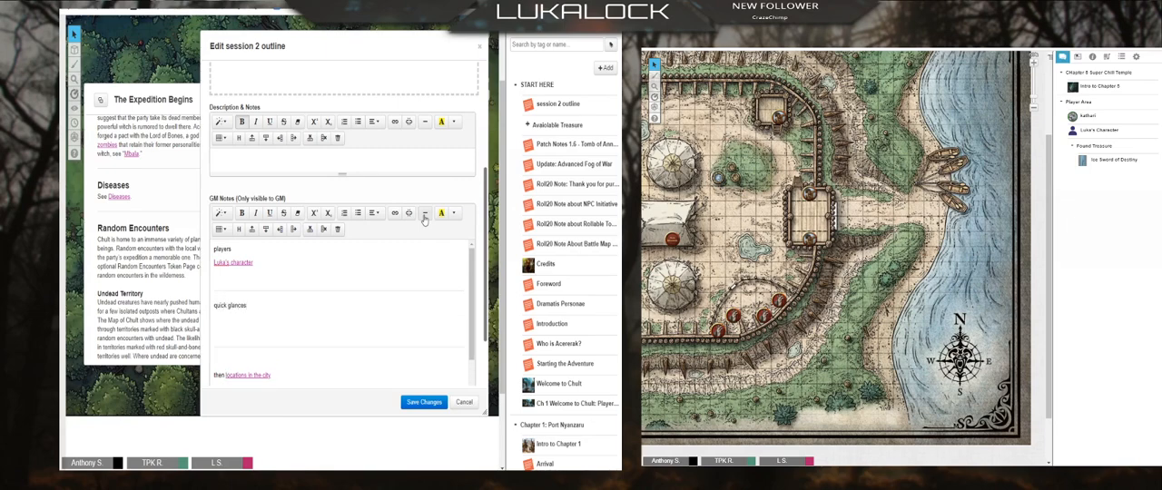
text([The Expedition Begins)
click(425, 402)
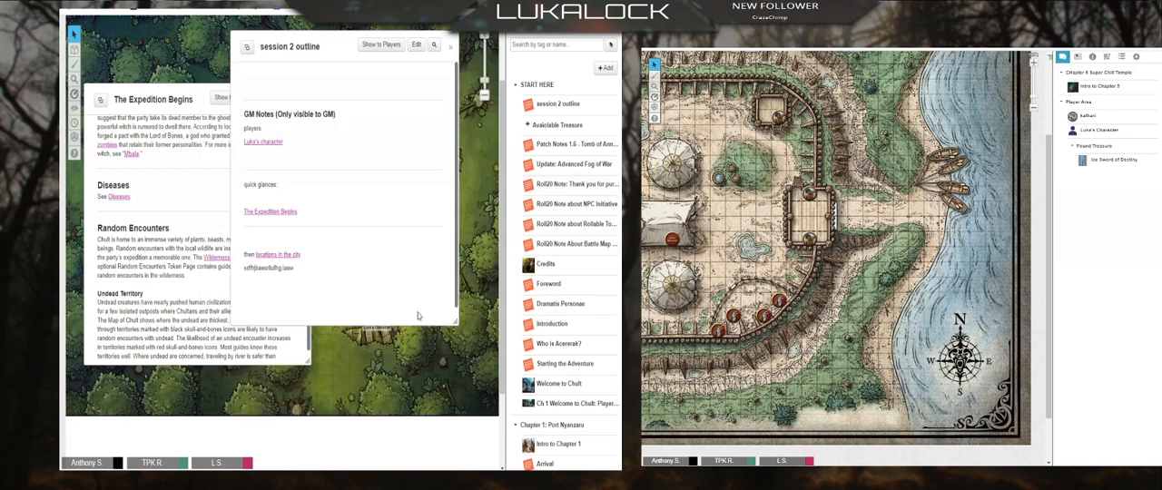
Step: Bring The Expedition Begins to the front, review its dehydration and random encounter sections, and close it
click(182, 182)
scroll(193, 245, down, 8)
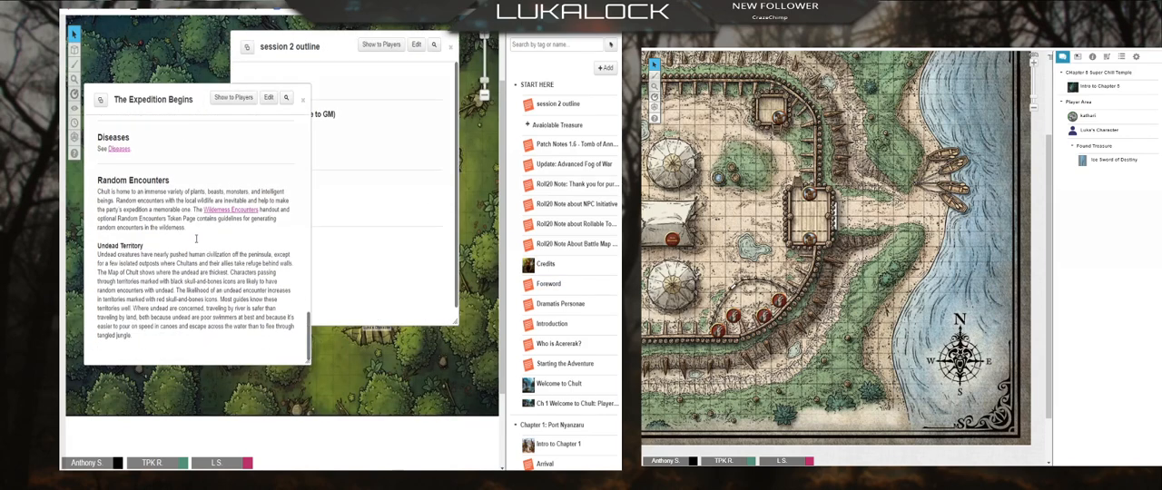
scroll(193, 253, up, 5)
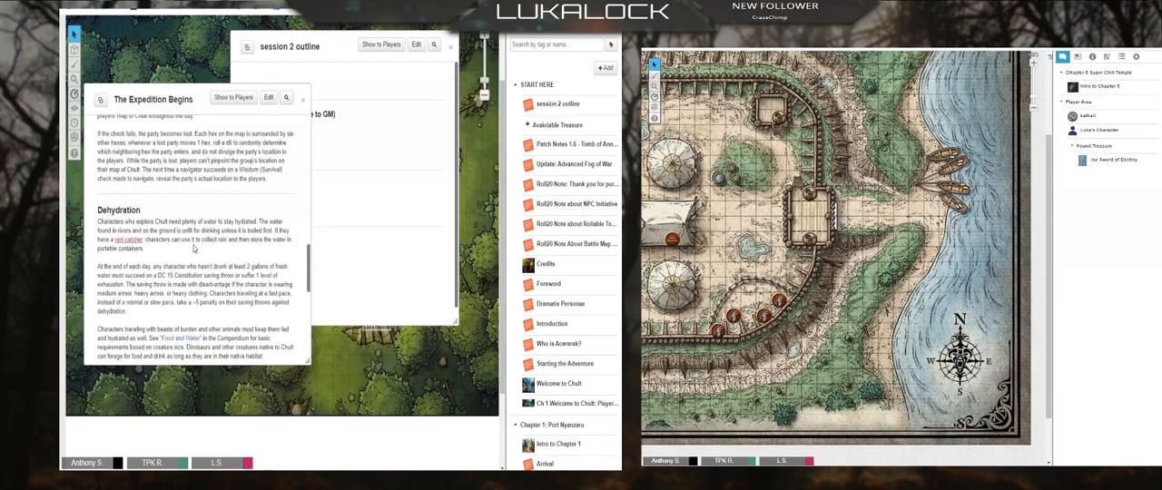
click(302, 99)
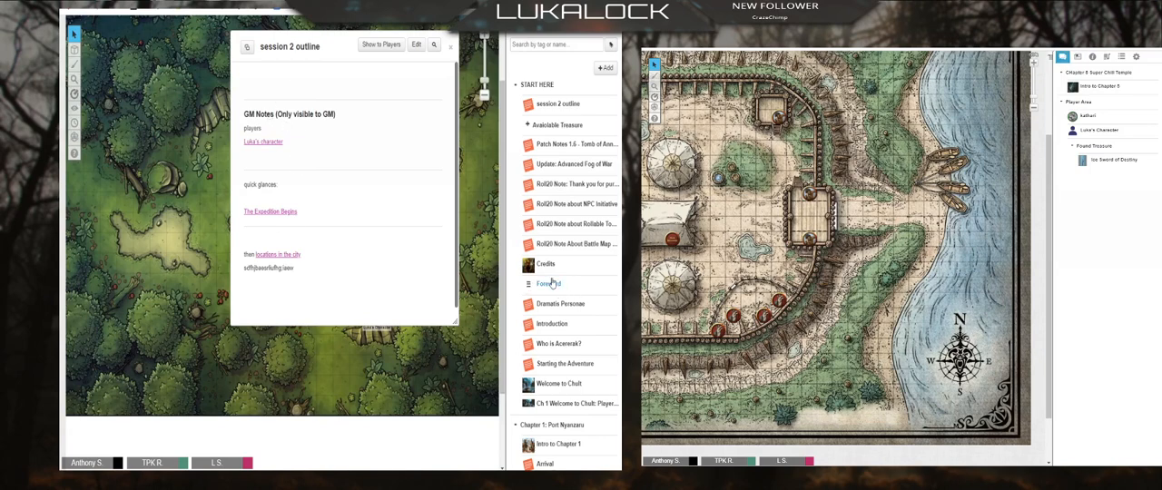
Step: Collapse the START HERE folder and the Things to Do subfolder in the journal
click(515, 85)
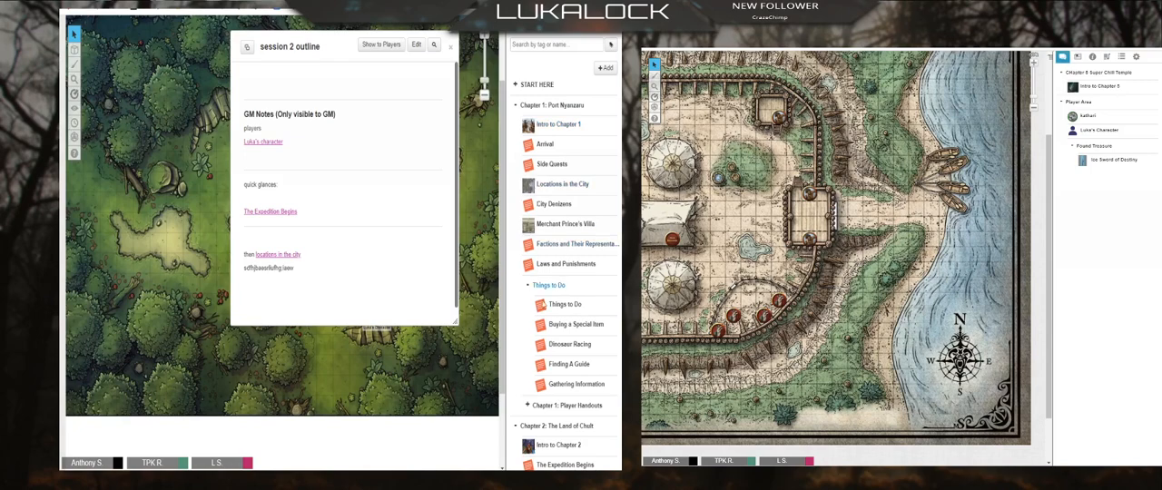
scroll(550, 413, down, 2)
scroll(549, 414, up, 2)
click(527, 288)
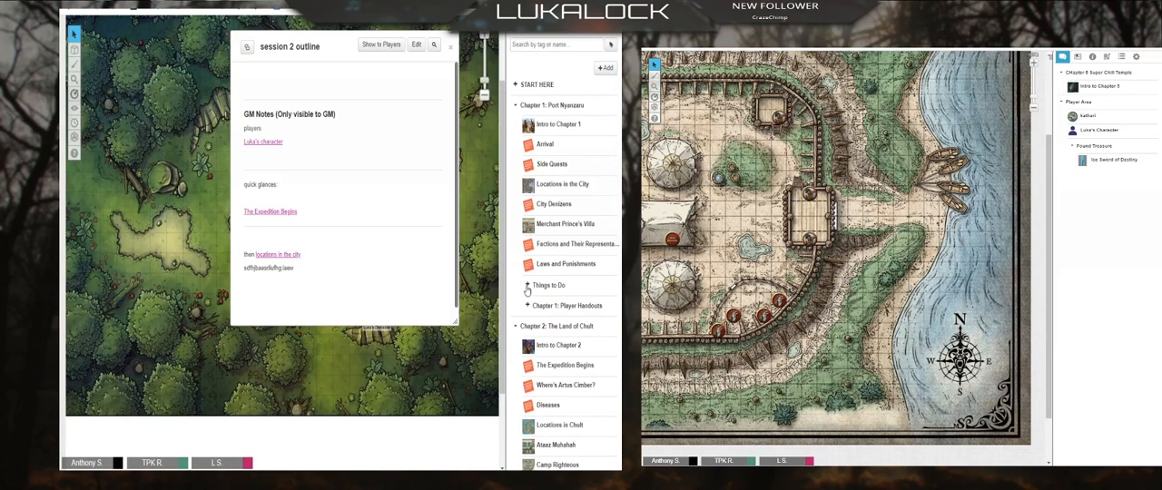
Step: Expand the START HERE folder again, and bring up and dismiss the options for the Roll20 Note About Battle Map handout
click(531, 84)
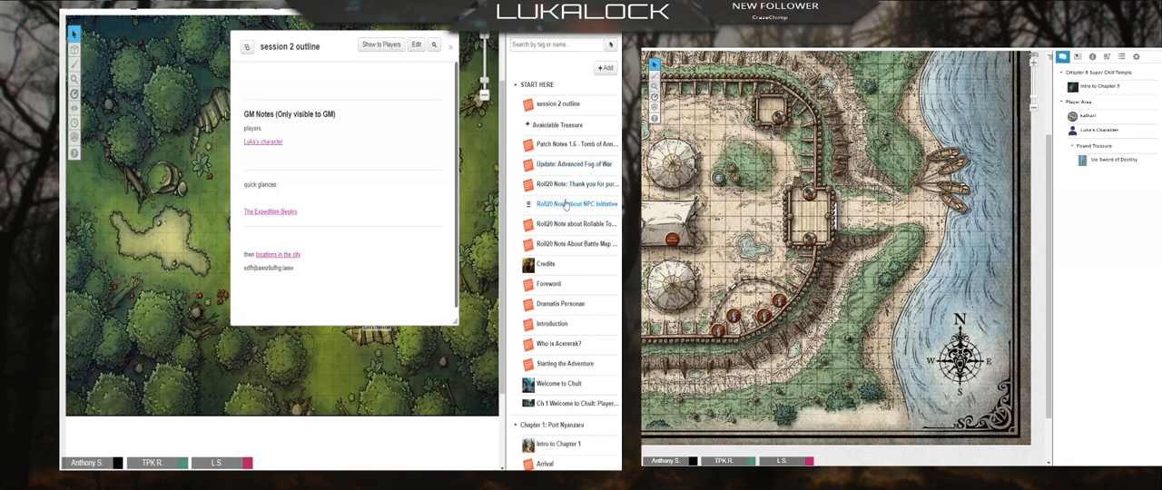
right_click(558, 246)
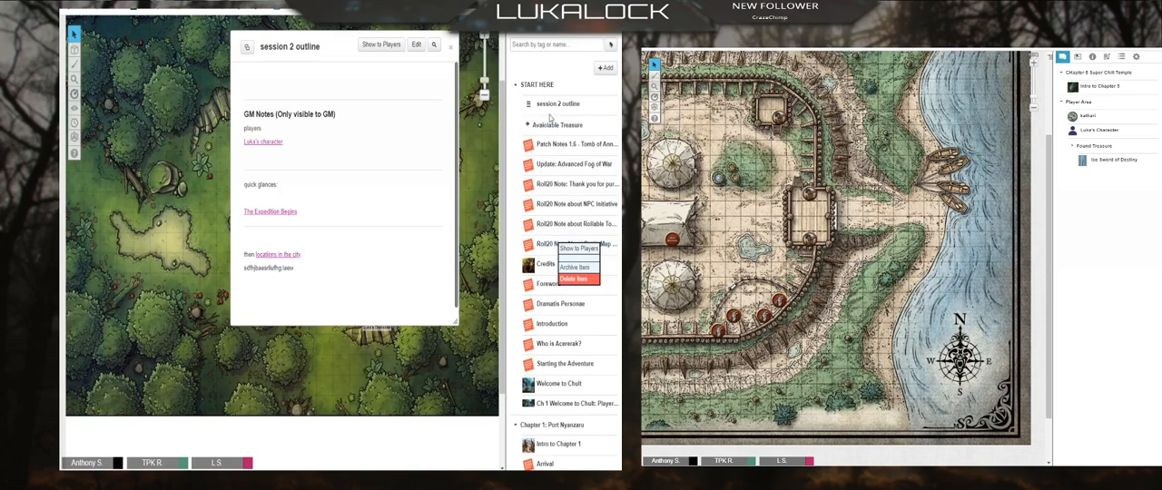
click(554, 70)
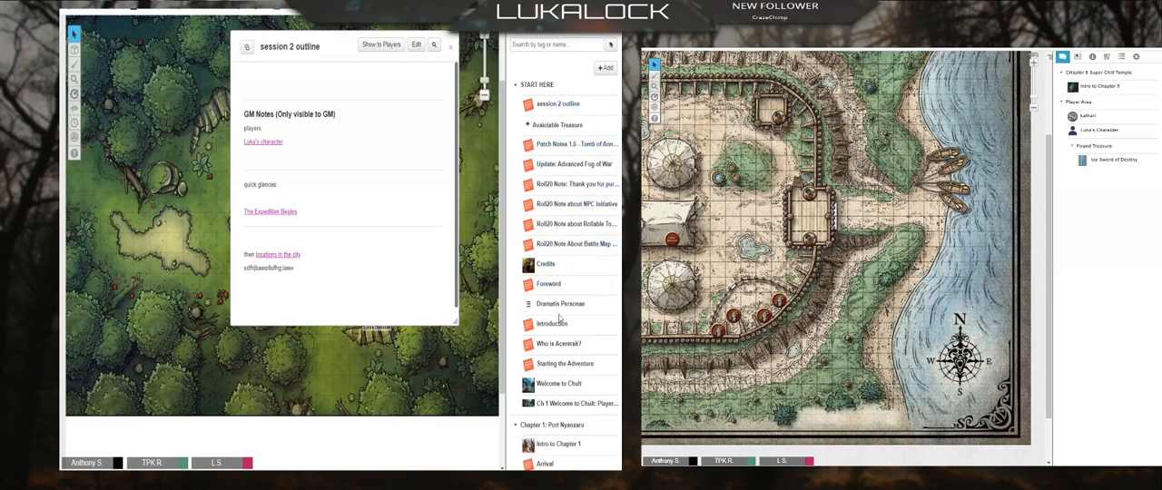
Step: Skim the Foreword and Credits handouts from the START HERE folder, closing each one after reading it
click(549, 287)
scroll(350, 182, down, 5)
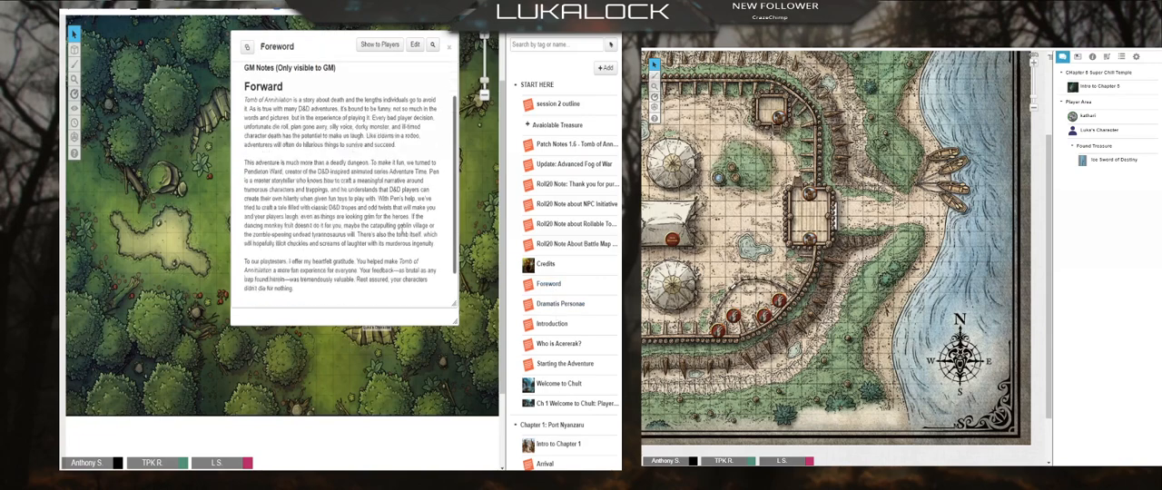
click(449, 47)
click(546, 264)
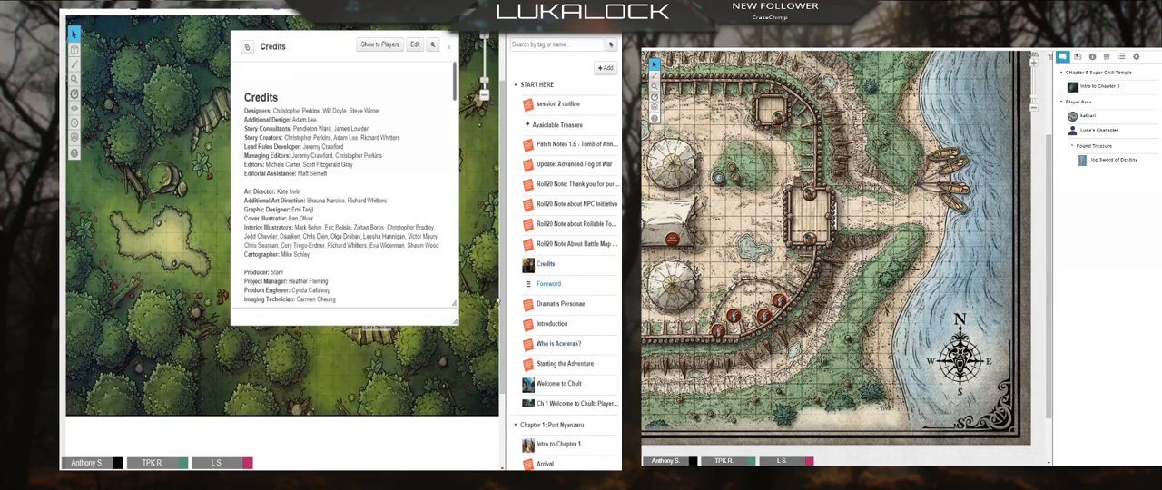
scroll(356, 224, down, 10)
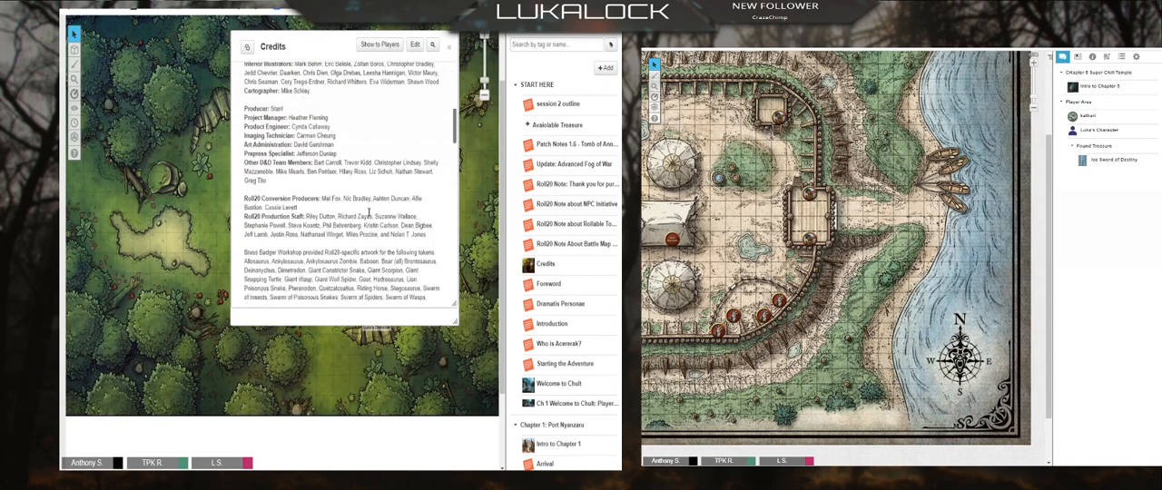
click(450, 46)
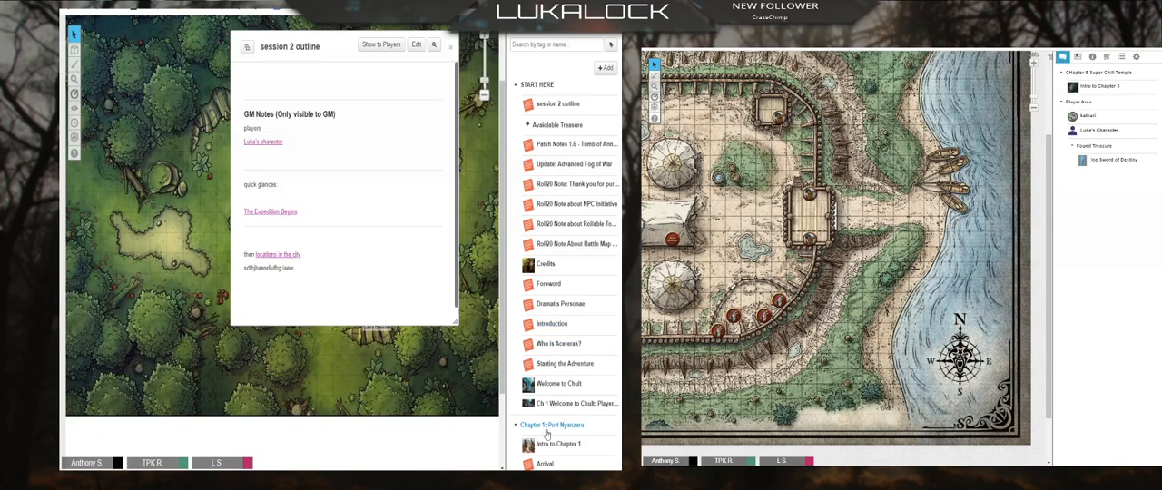
Step: Bring up the Who is Acererak? handout for editing, close the session 2 outline, and leave the editor without saving
click(559, 344)
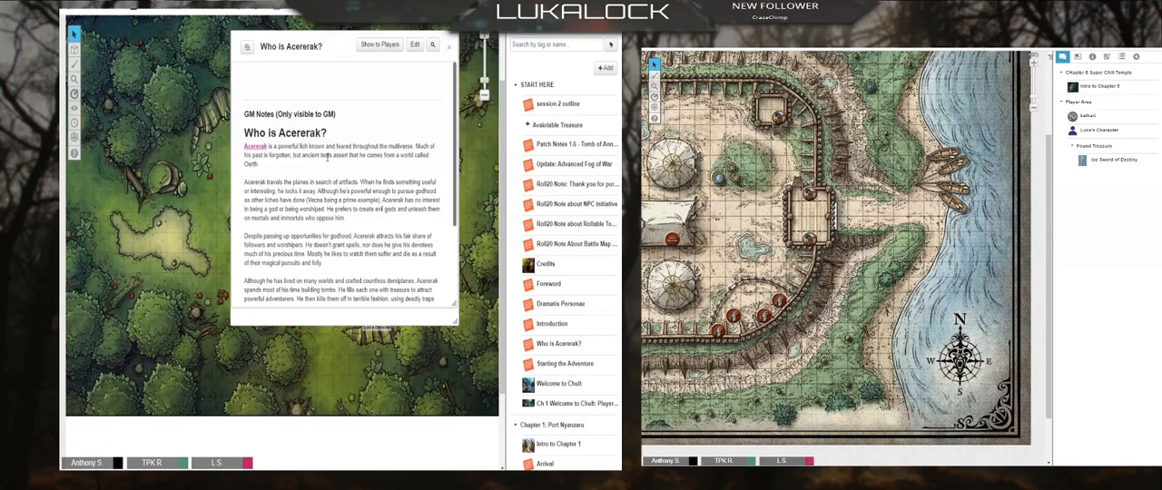
click(415, 46)
scroll(307, 222, down, 5)
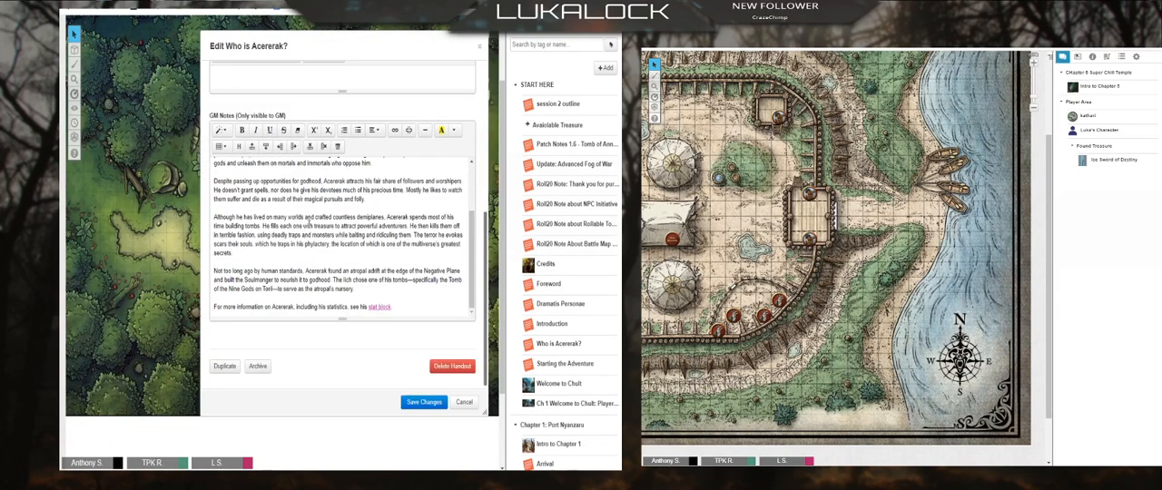
drag(363, 45, 243, 41)
click(305, 157)
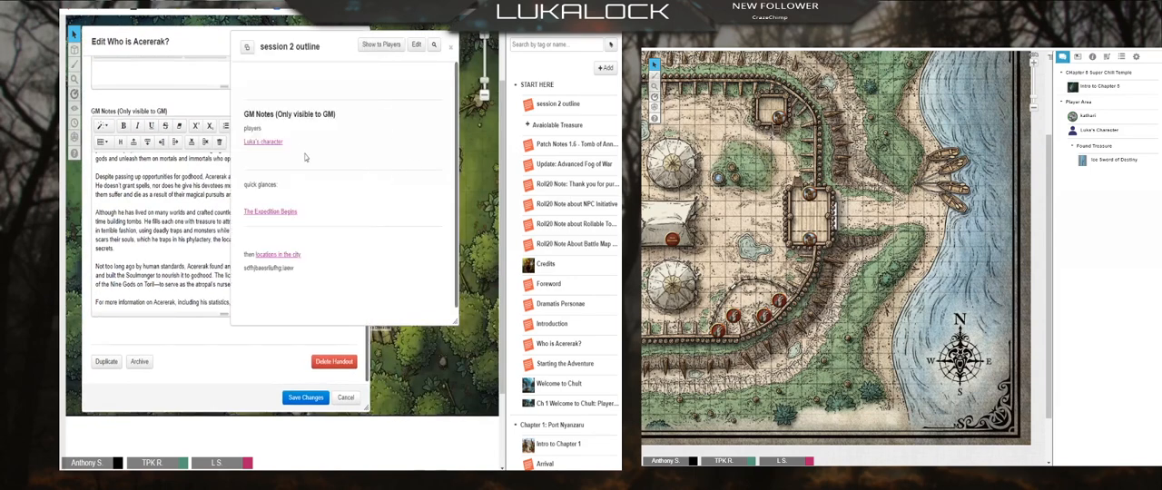
click(449, 48)
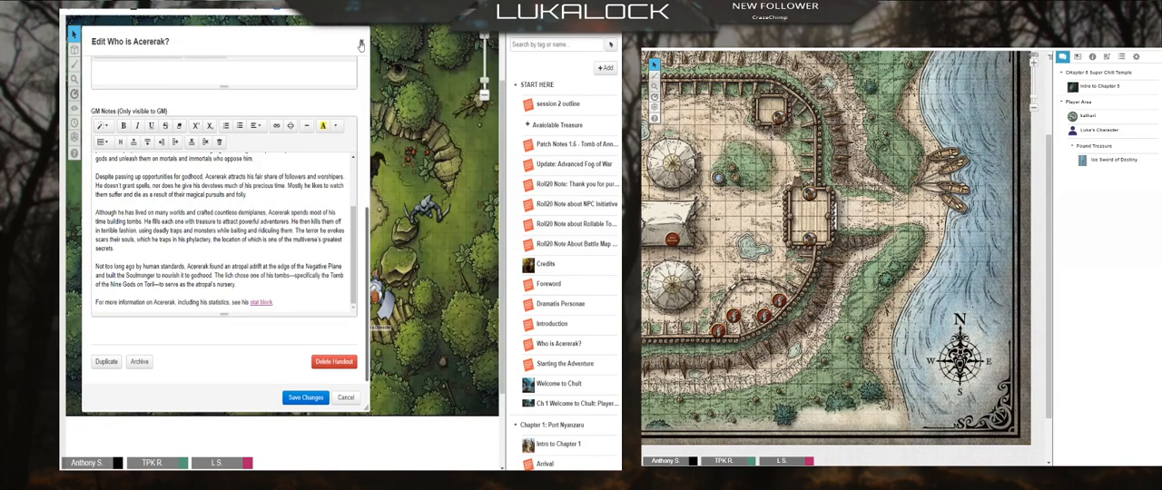
click(358, 41)
Step: Open the Acererak character linked in the Who is Acererak? handout and arrange the two windows side by side
click(256, 148)
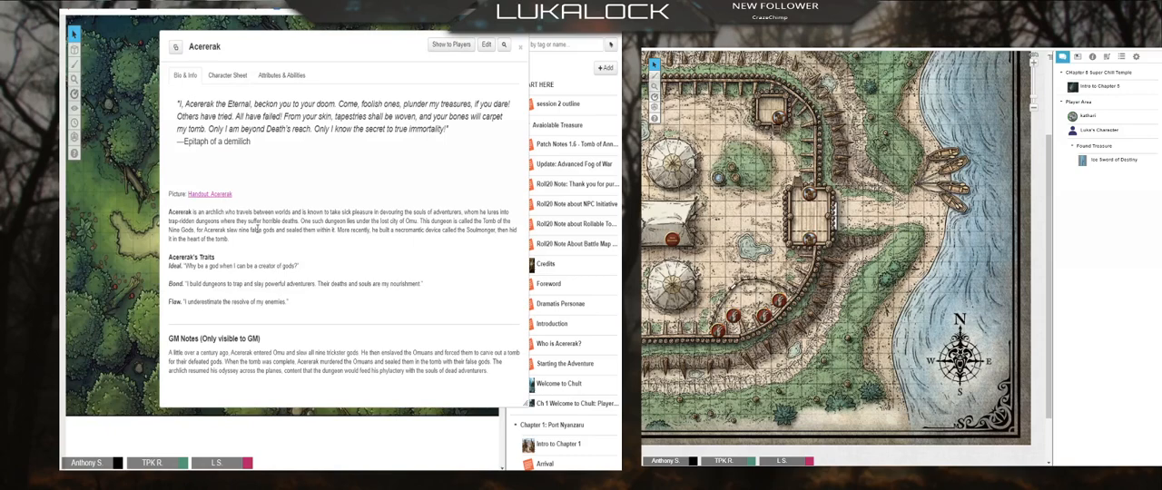
drag(303, 57, 238, 82)
click(315, 47)
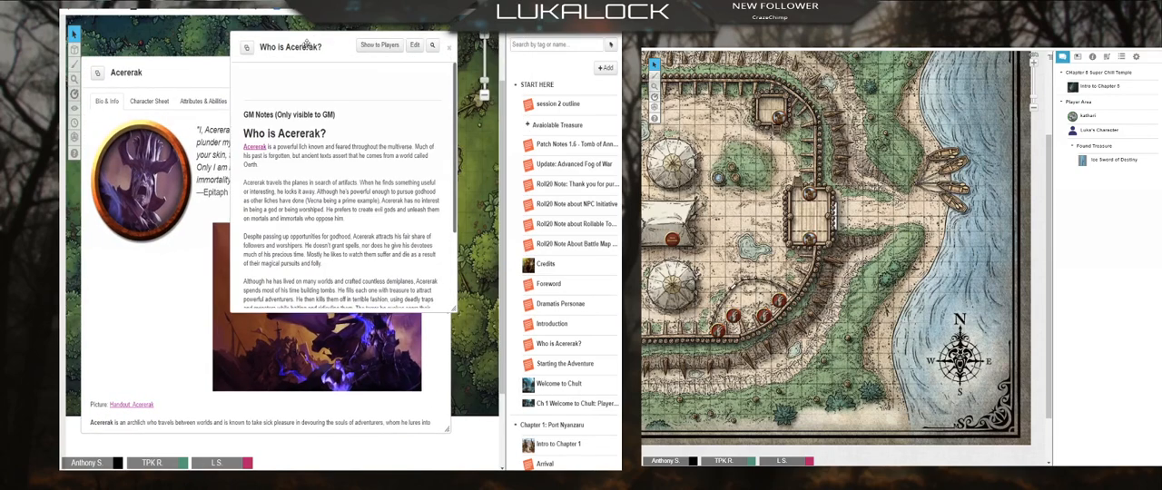
drag(307, 44, 423, 38)
scroll(146, 320, down, 3)
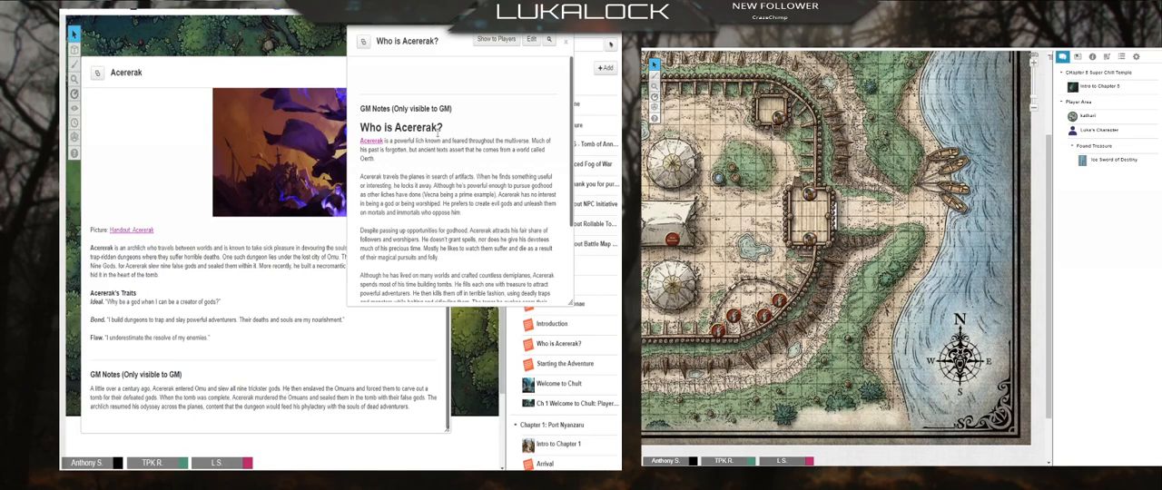
Step: Open the Acererak character and the Who is Acererak? handout for editing, with the two editors side by side
click(178, 75)
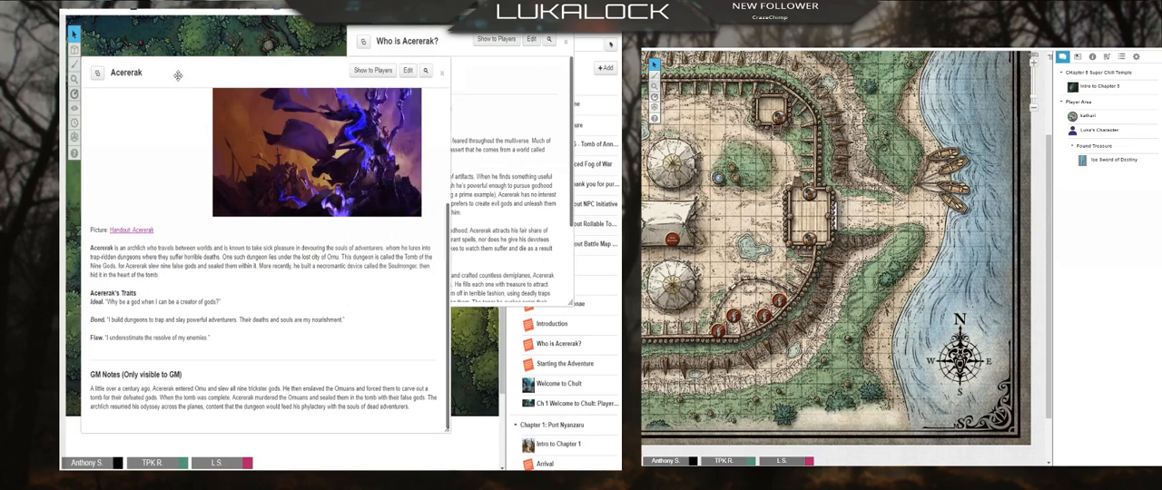
click(407, 72)
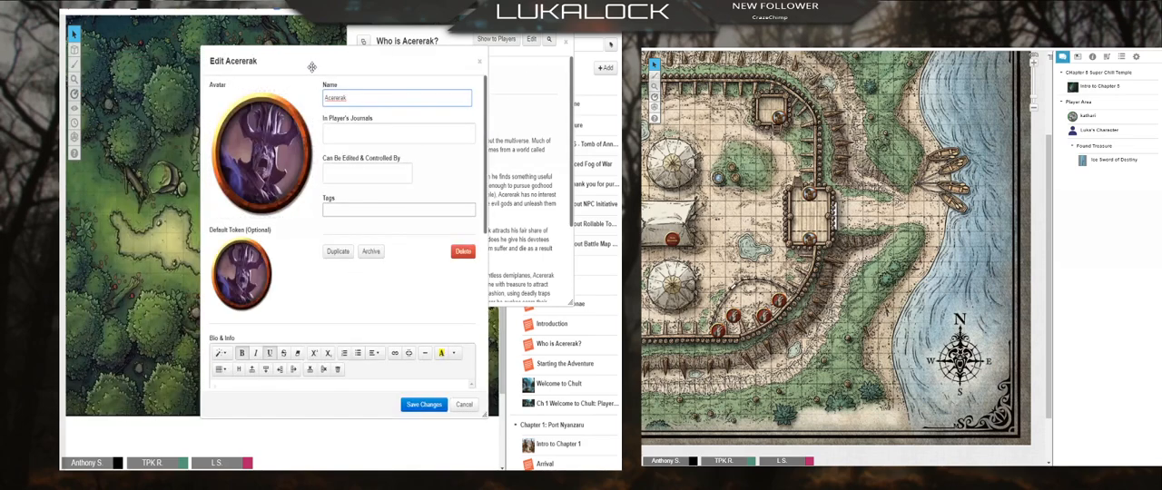
scroll(197, 320, down, 5)
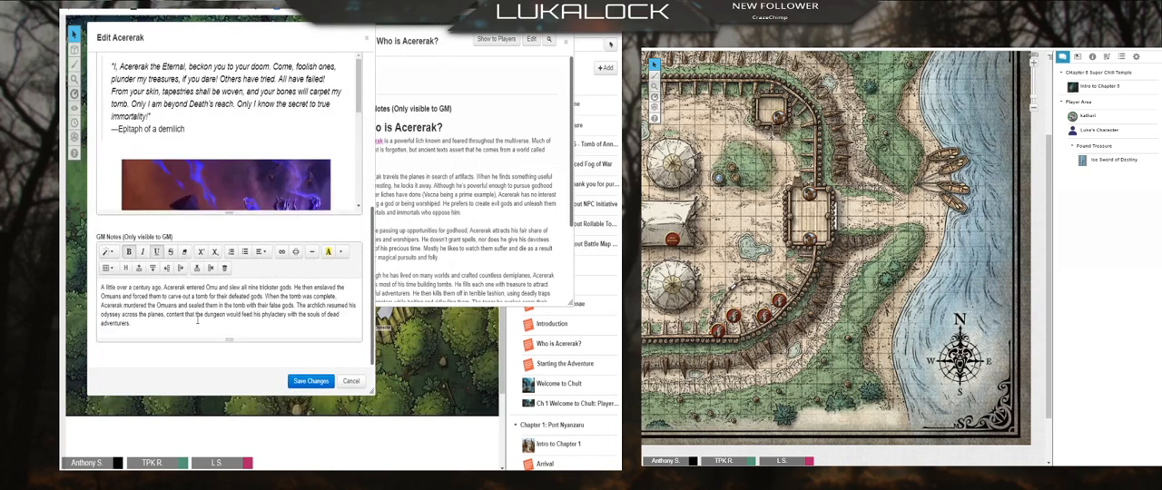
click(421, 150)
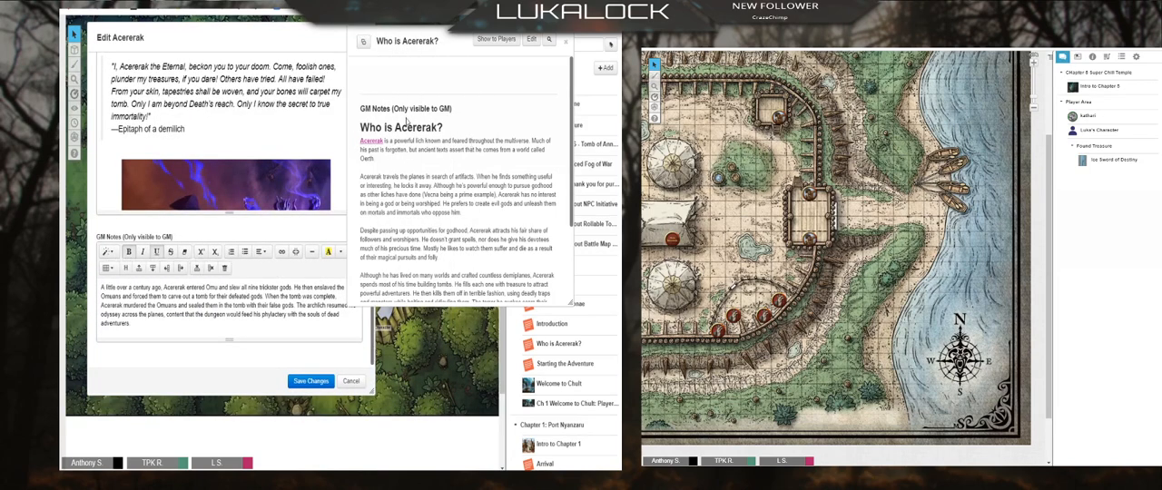
click(531, 41)
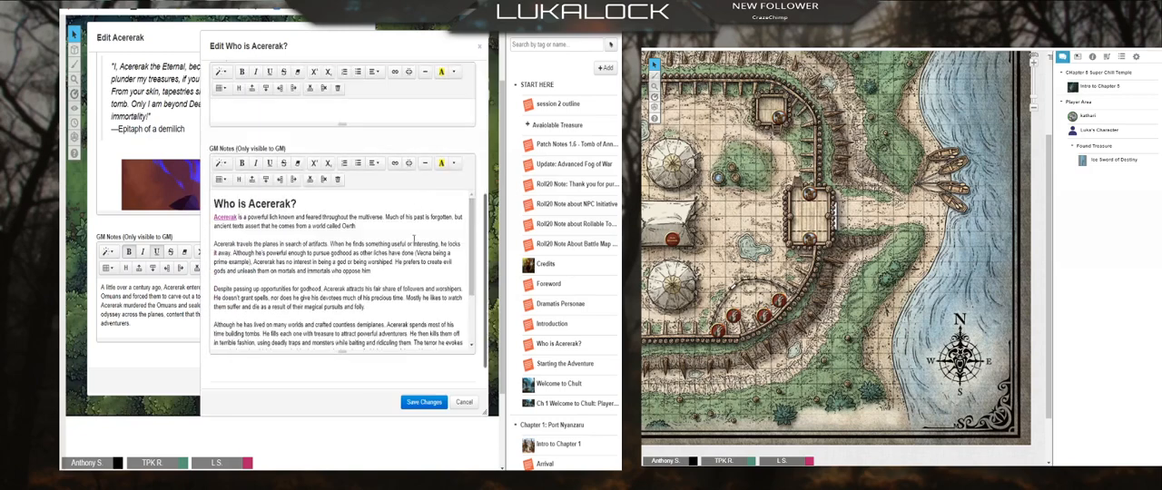
drag(352, 57, 450, 49)
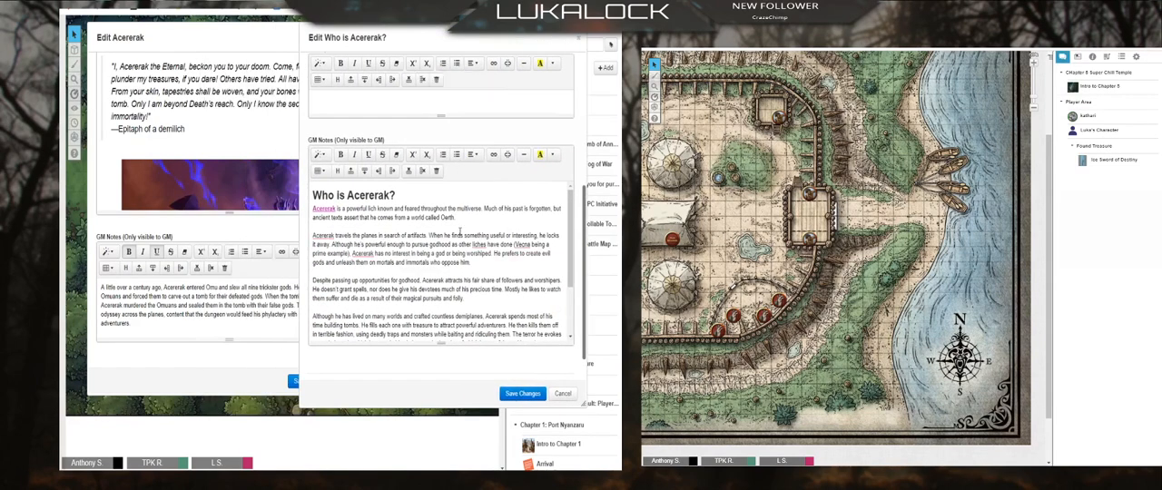
Step: Move all GM notes text from Who is Acererak? to the end of the Acererak character's GM notes, and save the character
key(ctrl+a)
key(Delete)
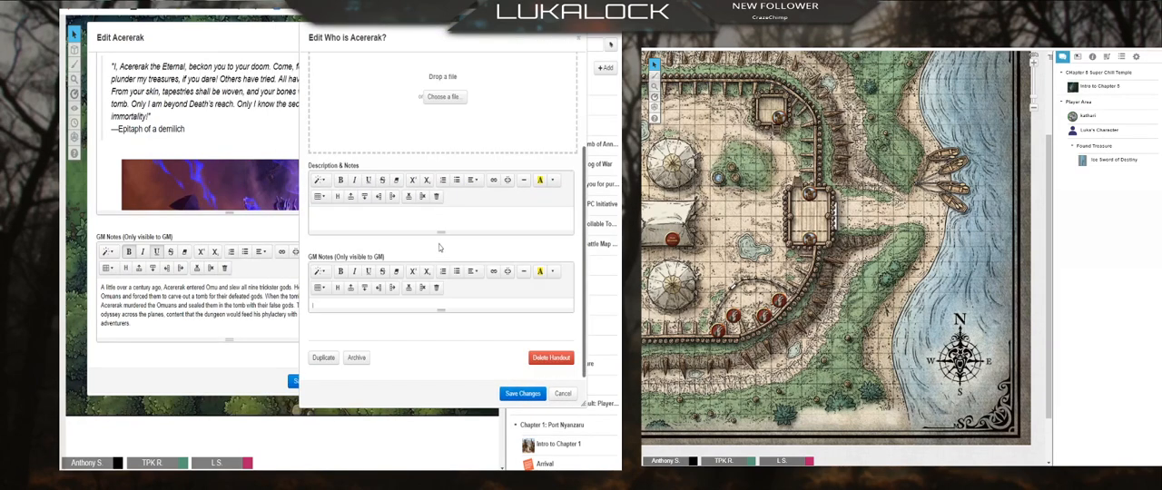
click(181, 359)
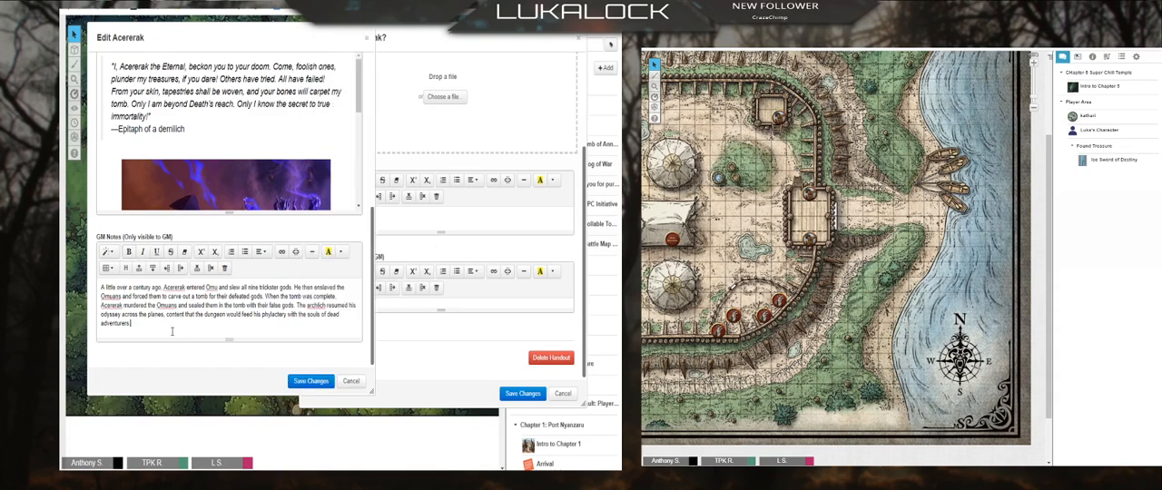
click(172, 332)
key(ctrl+v)
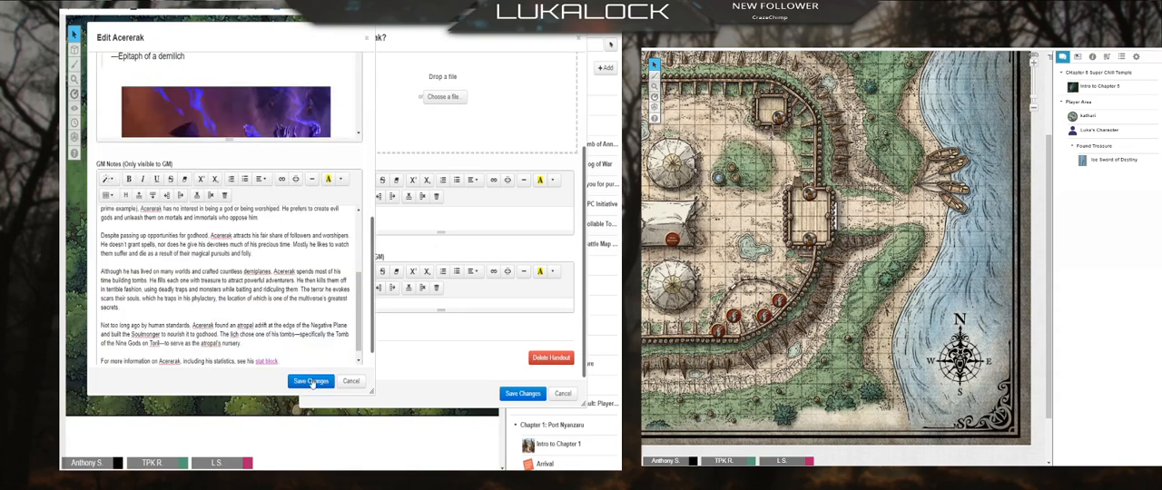
click(307, 380)
scroll(336, 309, down, 10)
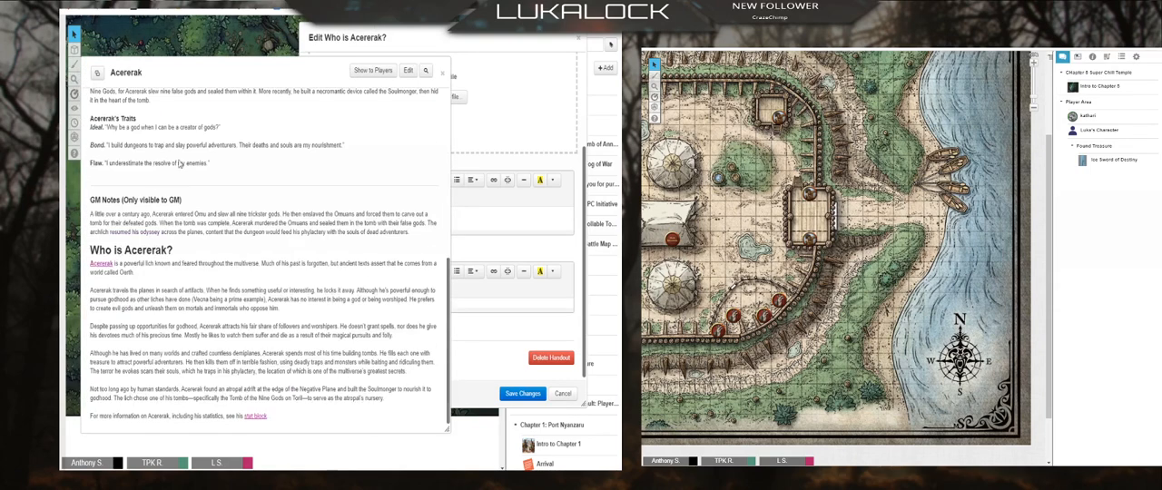
Step: Archive the Who is Acererak? handout, and check the combined GM notes in the Acererak character before closing it
click(526, 80)
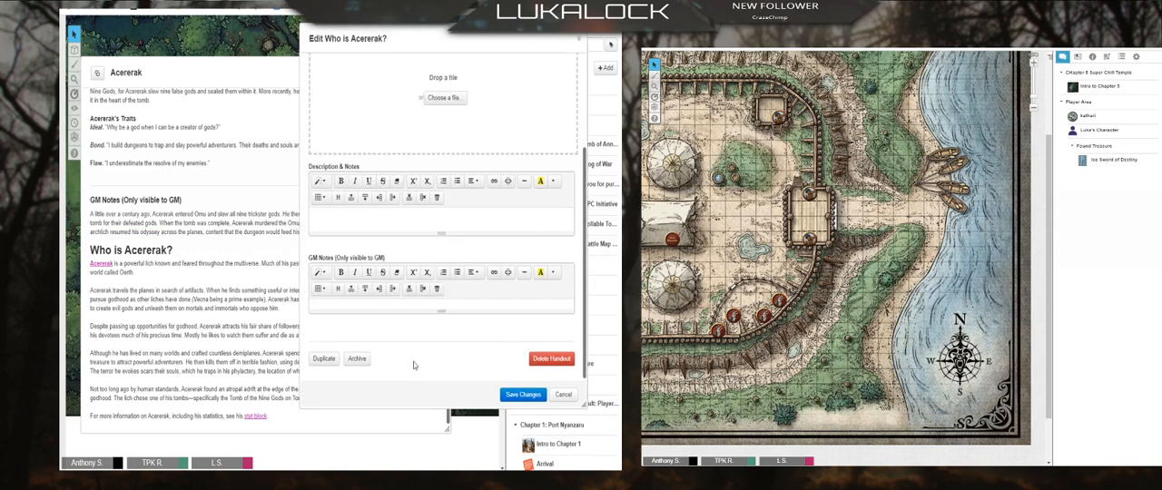
click(366, 361)
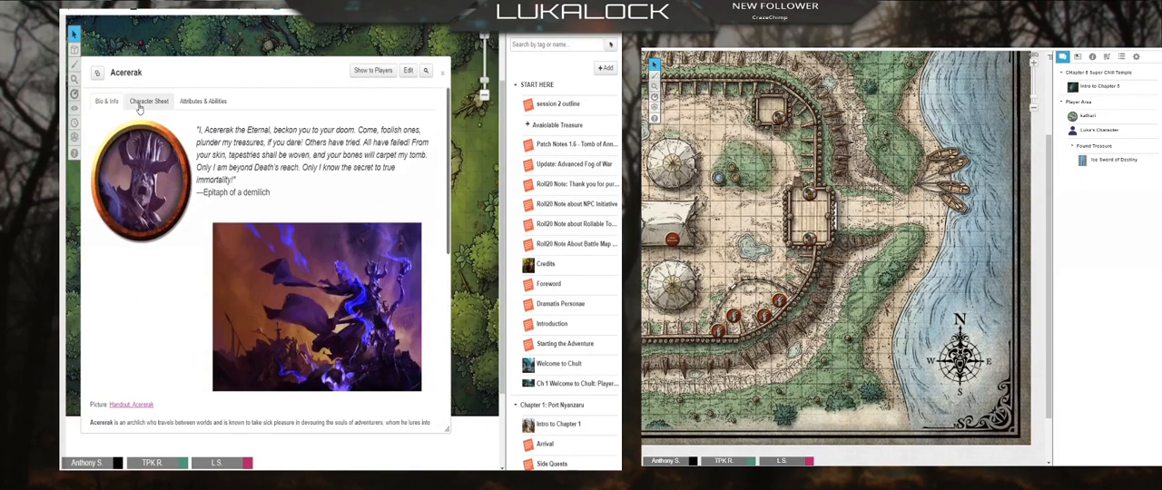
scroll(134, 205, down, 10)
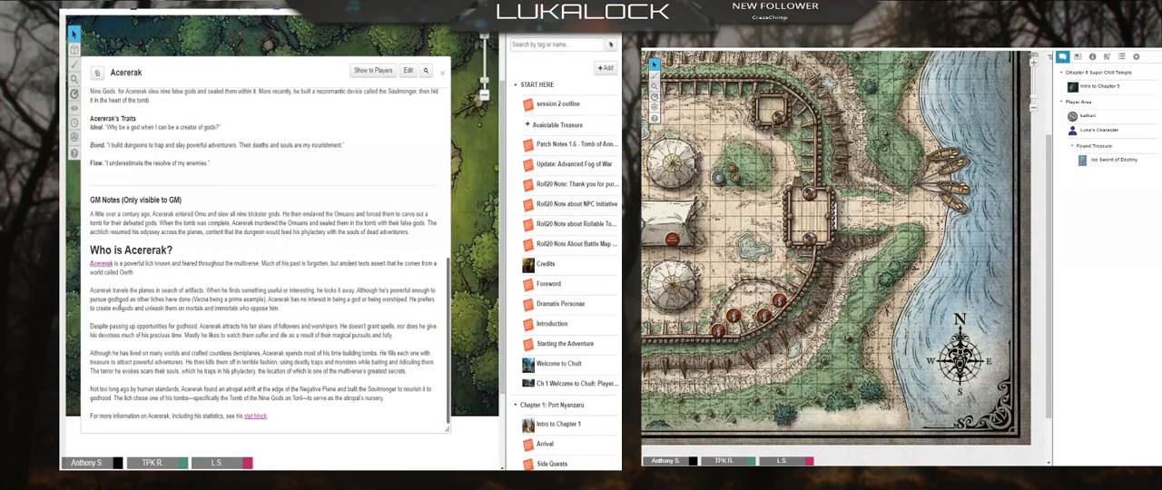
scroll(148, 313, down, 1)
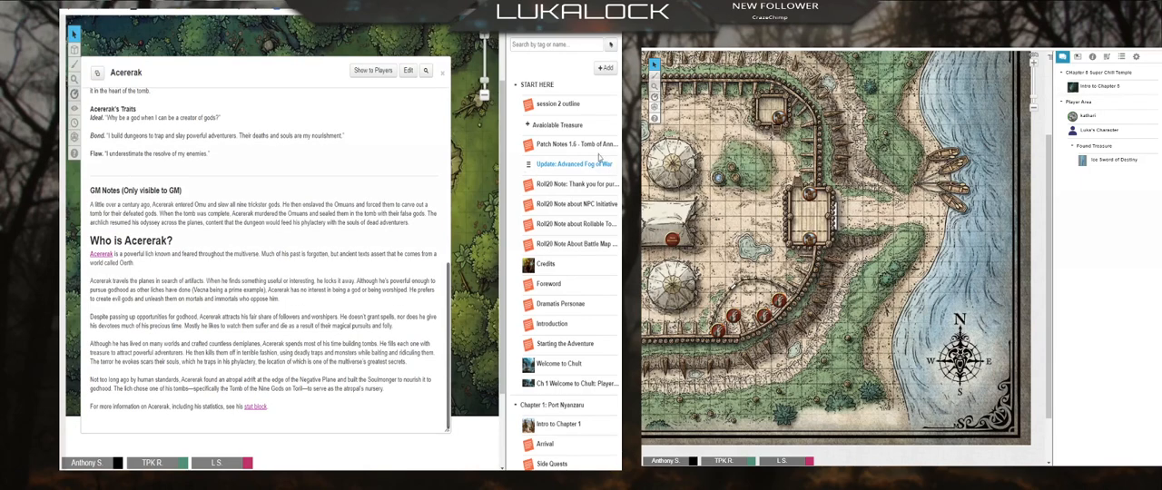
scroll(545, 173, down, 1)
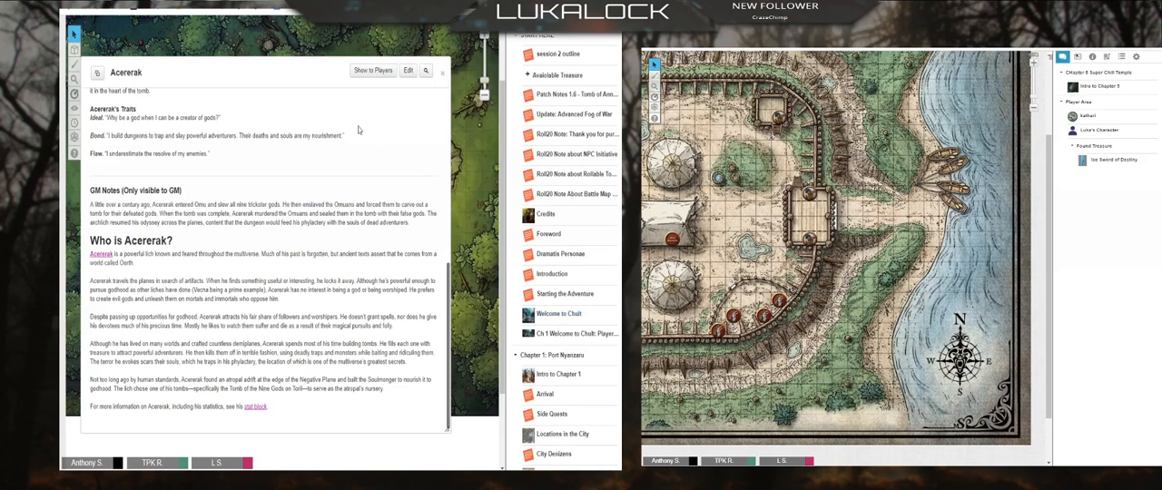
click(442, 77)
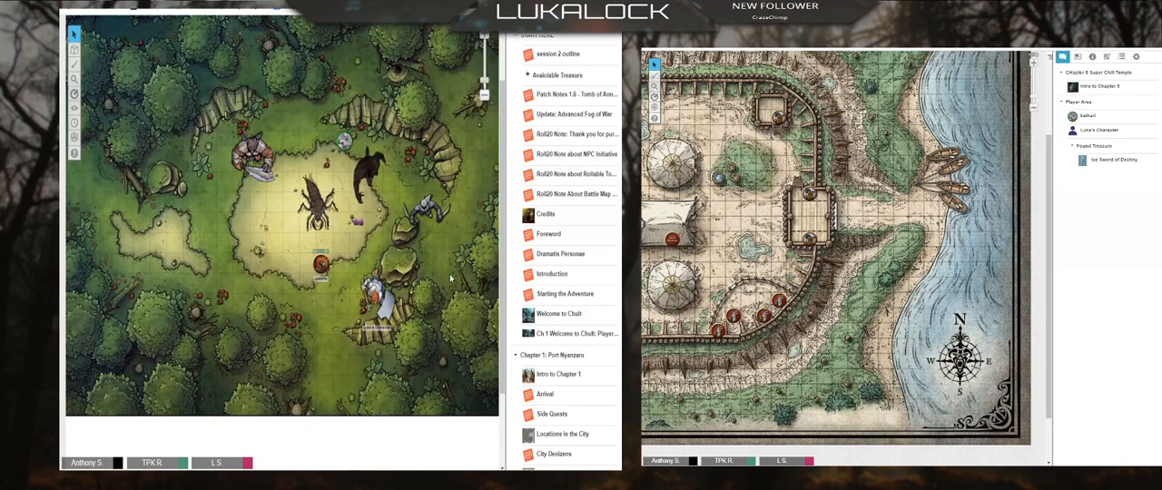
Step: Expand the Chapter 2: Player Handouts subfolder in the journal and look over its handouts
scroll(535, 261, down, 2)
scroll(535, 261, down, 5)
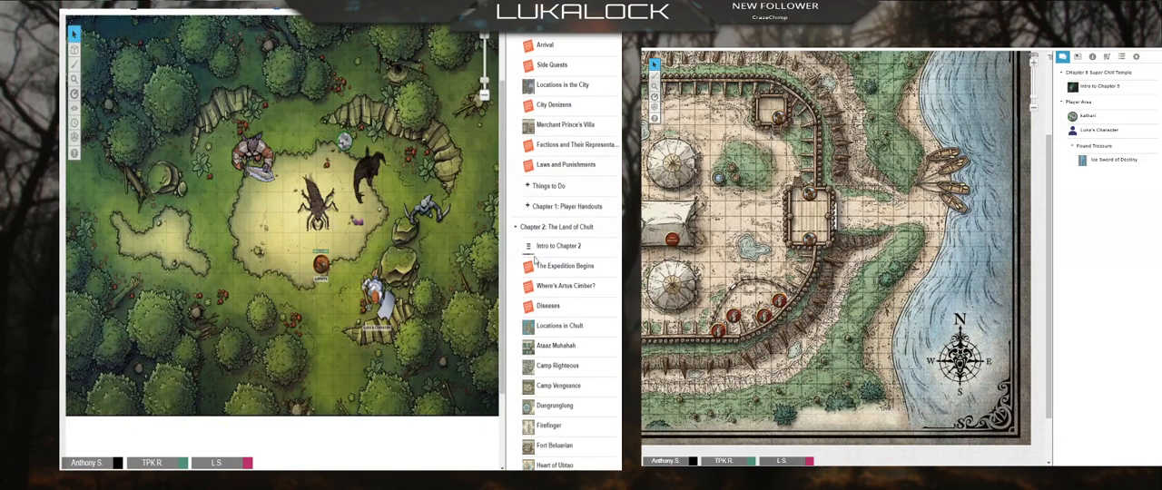
scroll(552, 291, down, 6)
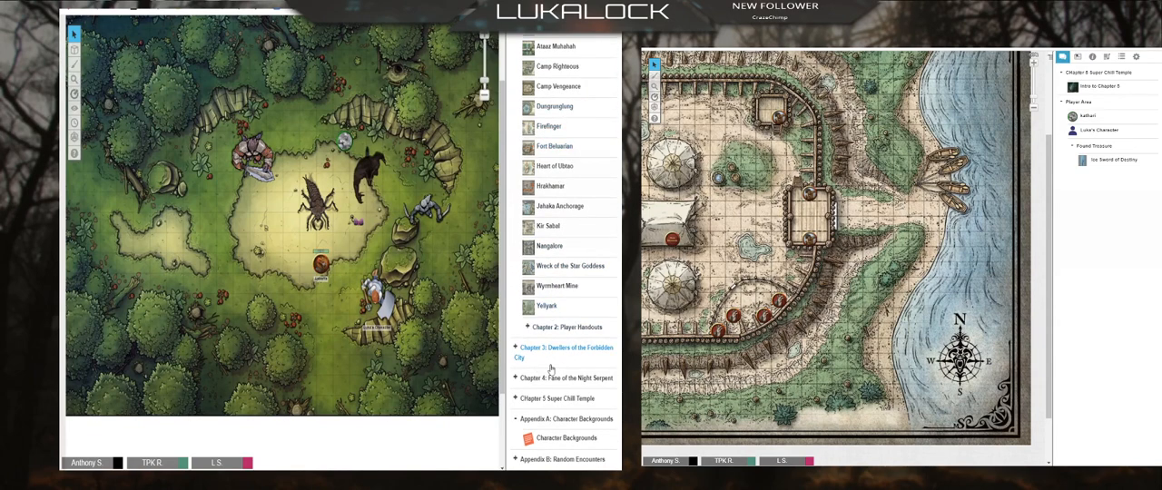
click(531, 329)
scroll(554, 336, down, 5)
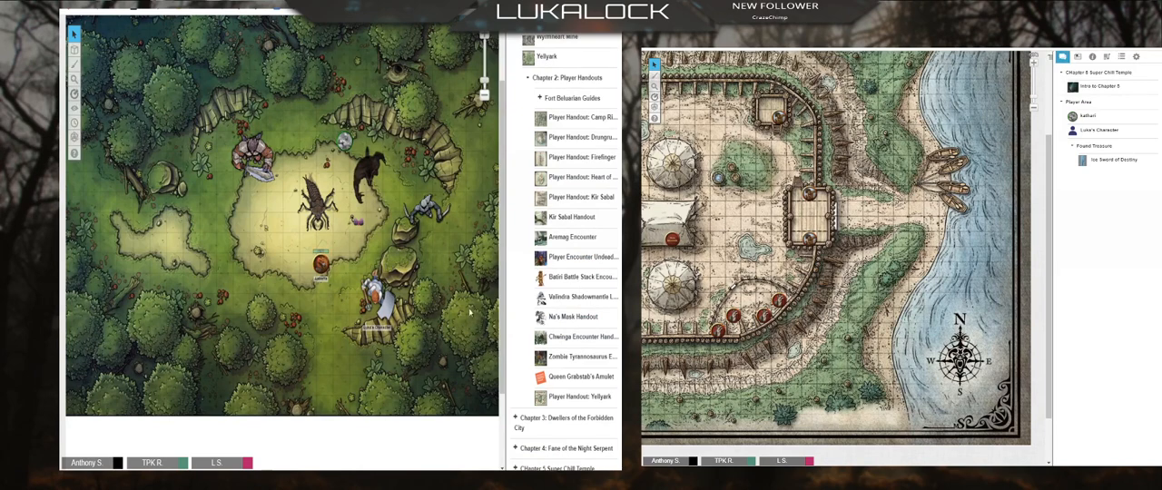
scroll(566, 346, down, 3)
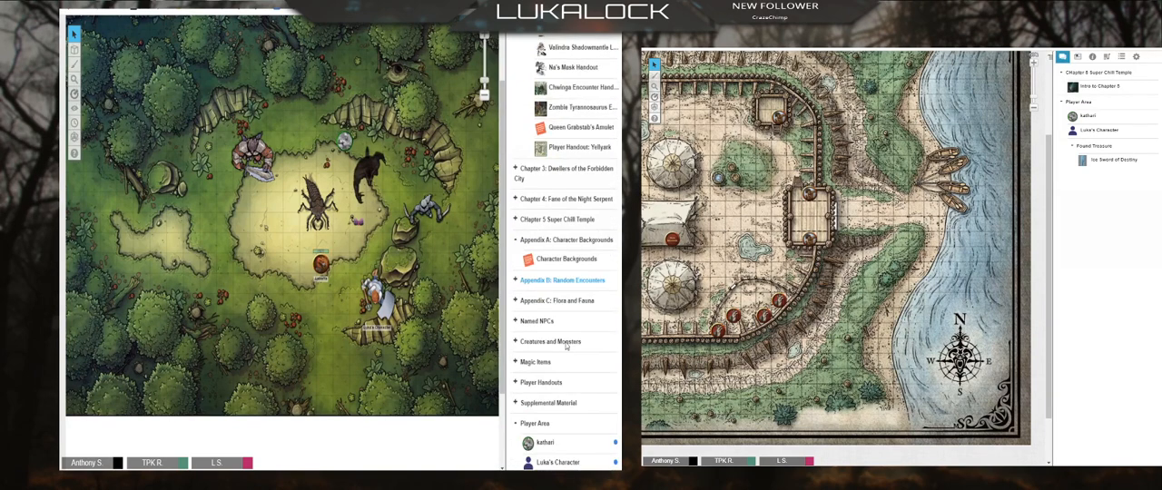
Step: Expand the CHapter 5 Super Chill Temple folder and read the Intro to Chapter 5 handout with its GM notes
click(515, 219)
scroll(581, 257, down, 2)
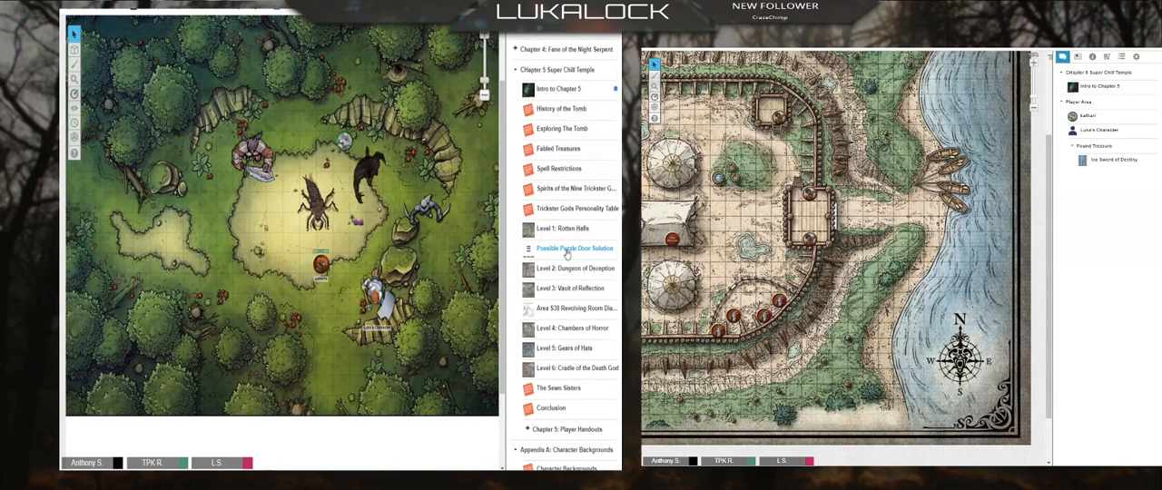
click(558, 88)
scroll(375, 236, down, 1)
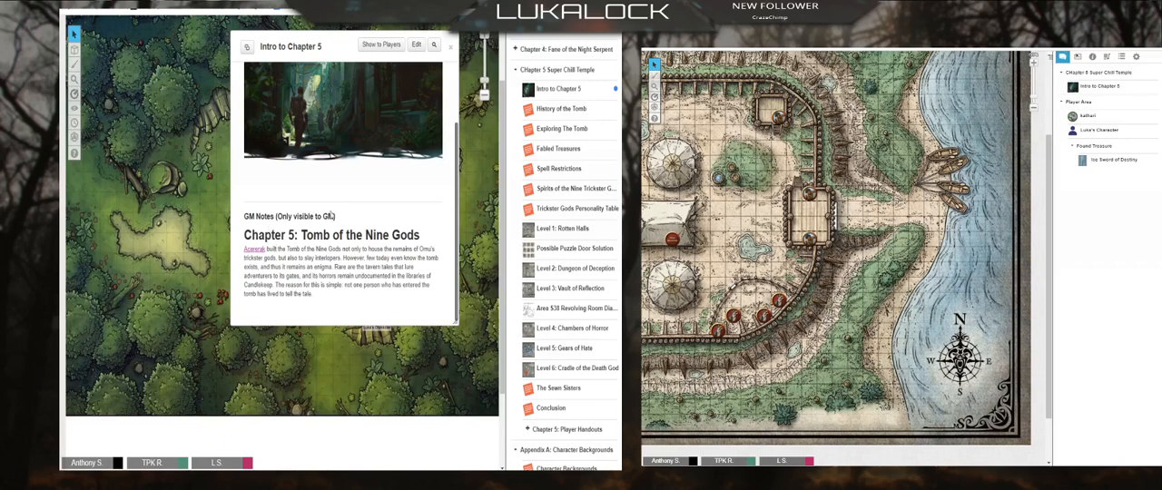
scroll(331, 216, up, 1)
scroll(291, 261, down, 1)
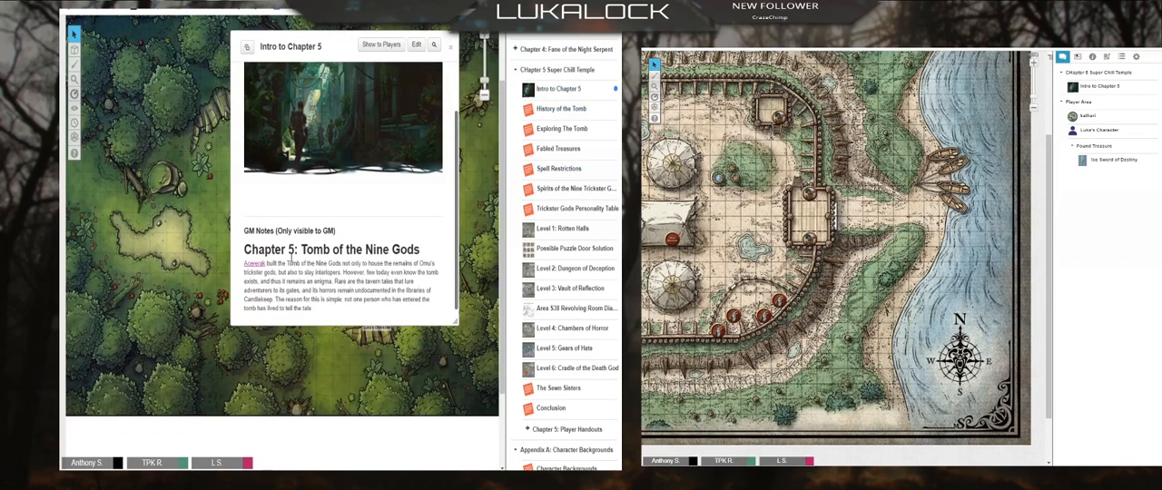
scroll(291, 263, down, 1)
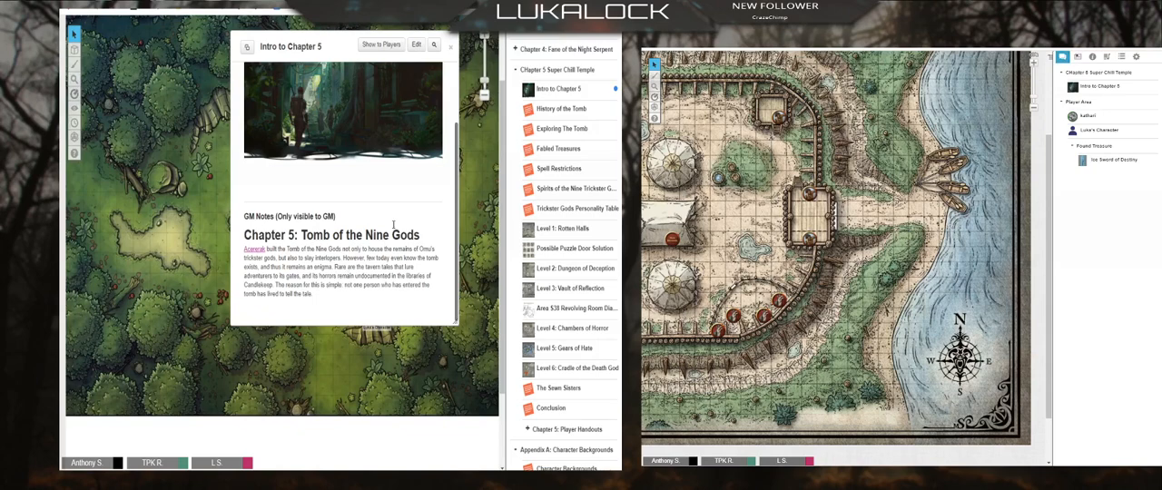
Step: Skim the History of the Tomb and Exploring The Tomb handouts, and close the open handouts
click(545, 109)
scroll(375, 186, down, 4)
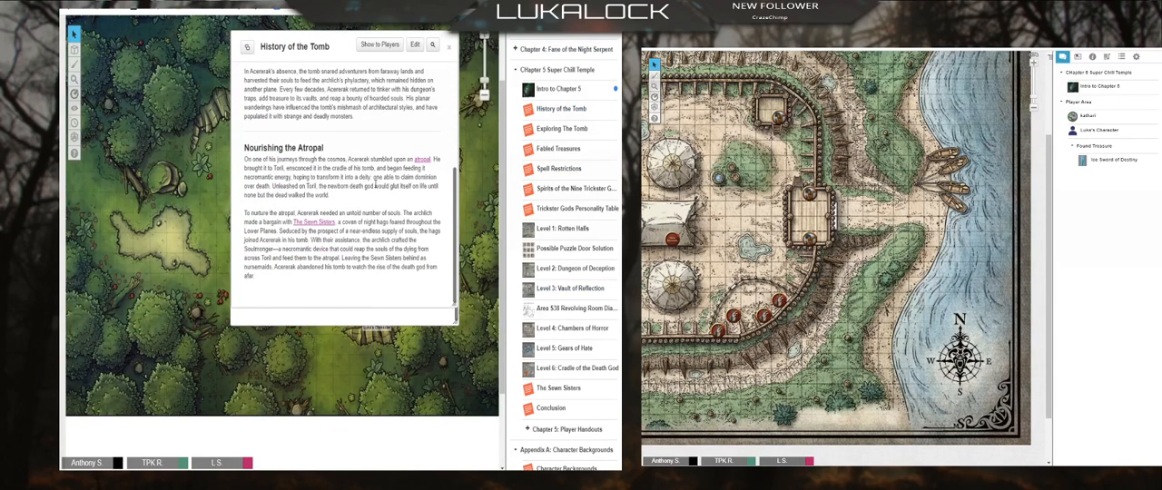
click(561, 128)
scroll(375, 191, down, 5)
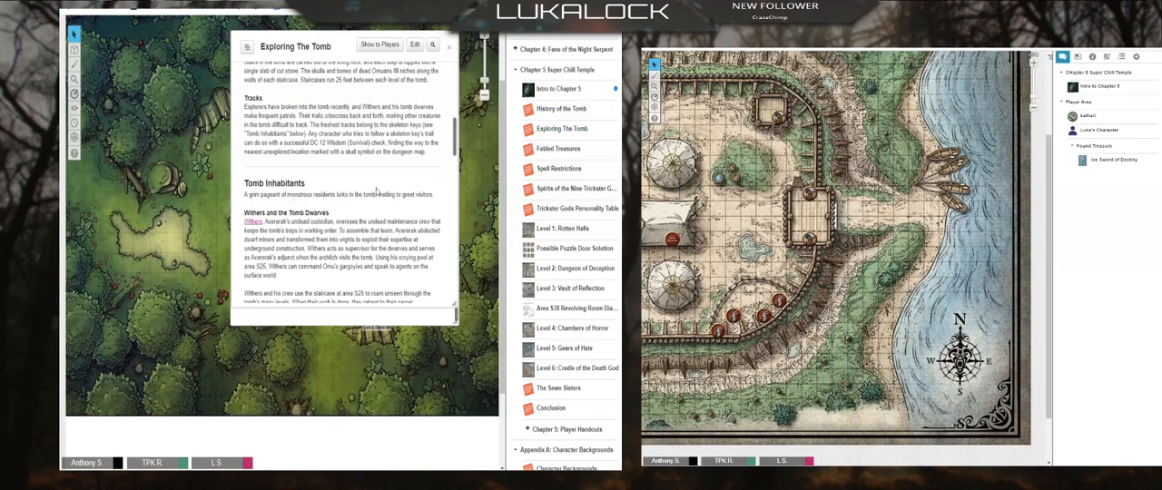
scroll(376, 190, down, 10)
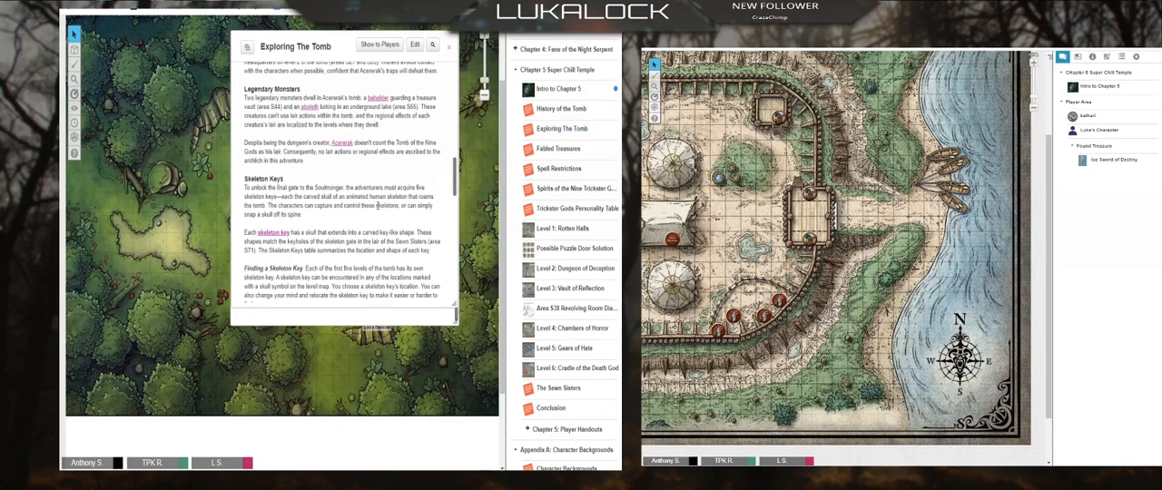
click(447, 48)
click(449, 47)
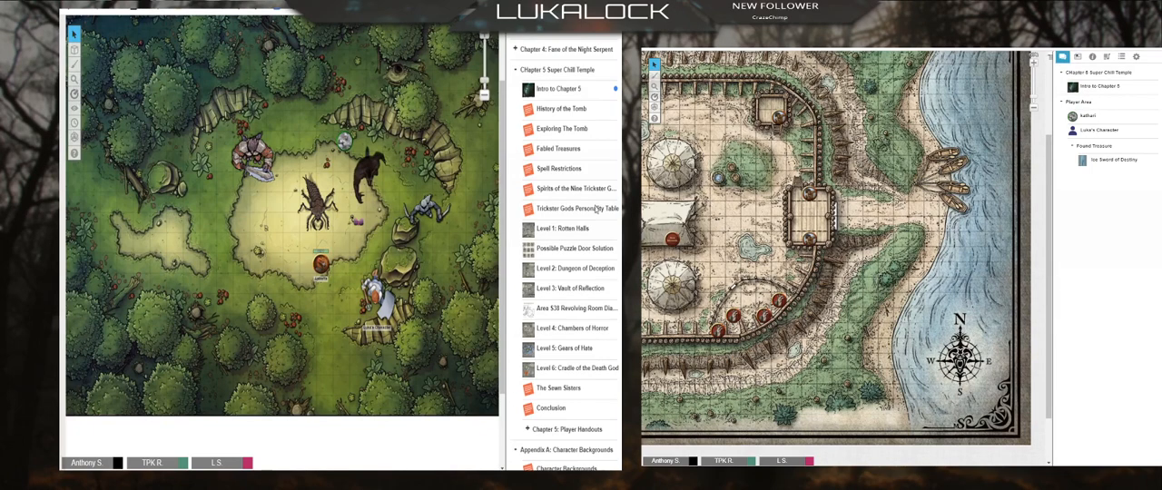
scroll(573, 231, down, 10)
scroll(573, 237, up, 10)
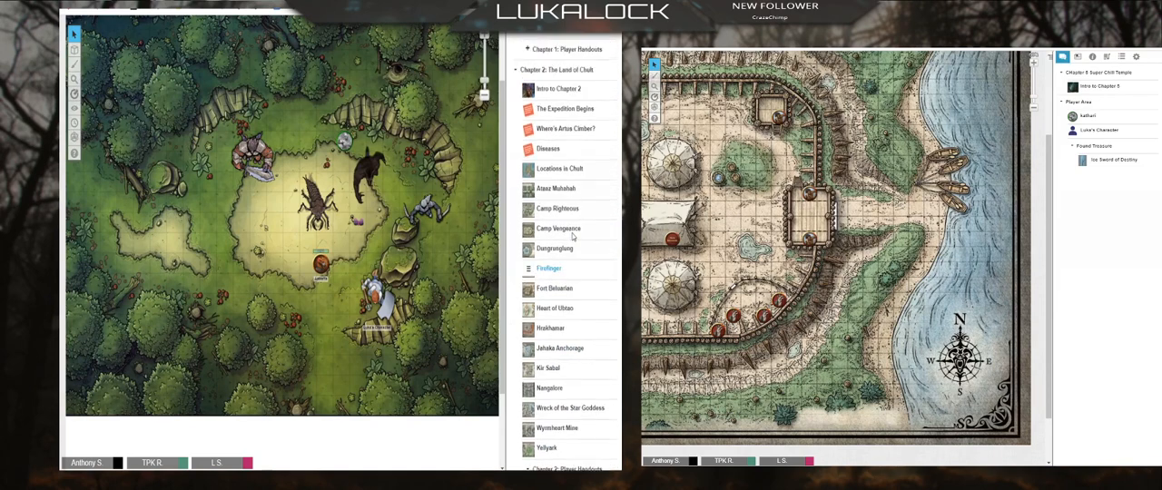
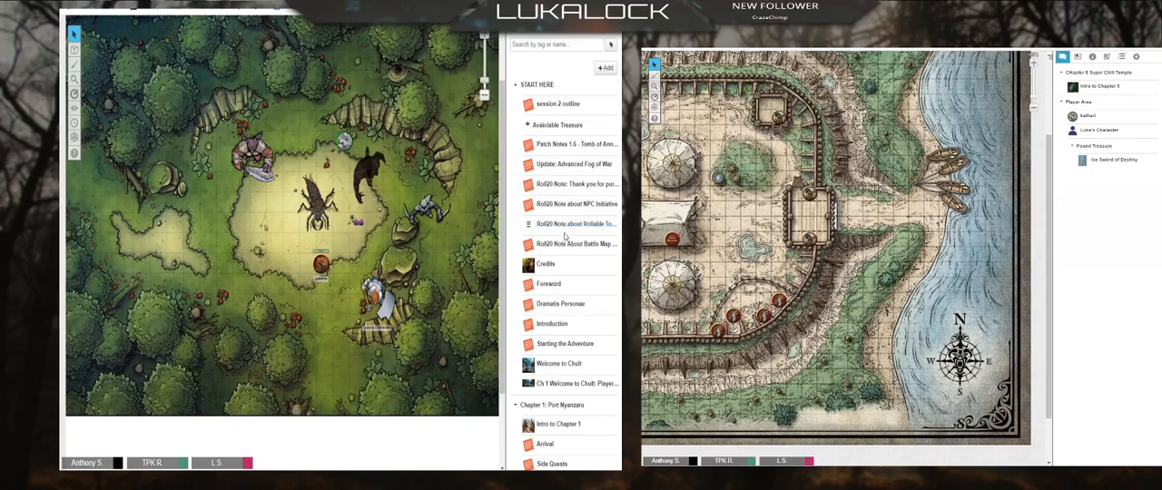
scroll(571, 233, down, 15)
scroll(569, 246, down, 5)
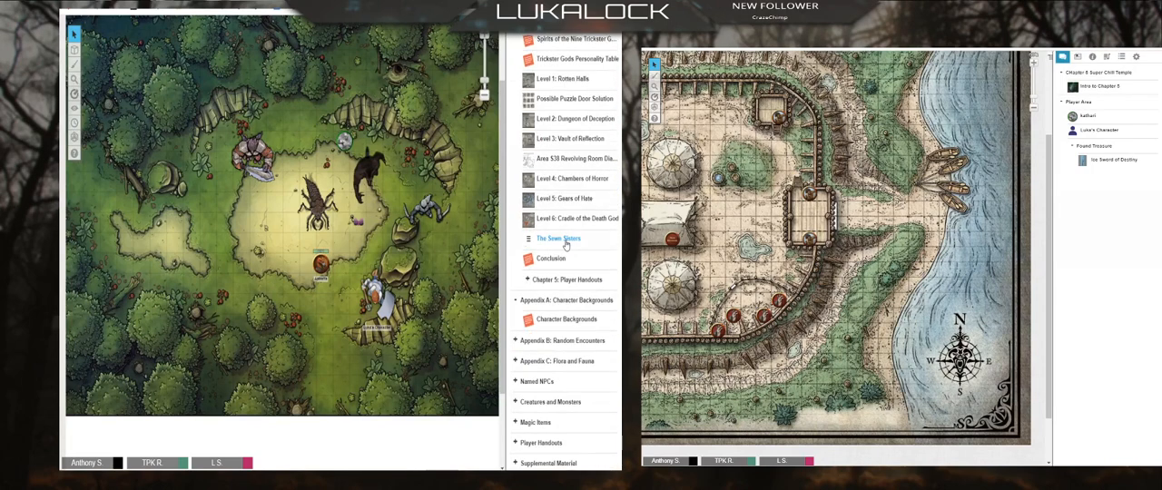
scroll(564, 245, down, 3)
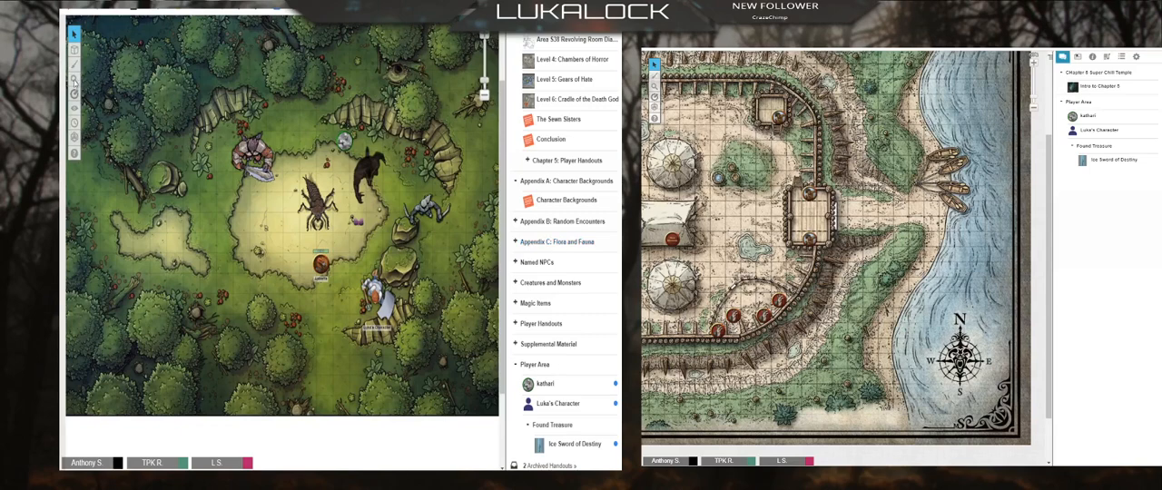
Step: Move the group of creature tokens around the upper part of the forest clearing to the GM layer
drag(215, 98, 377, 209)
right_click(316, 185)
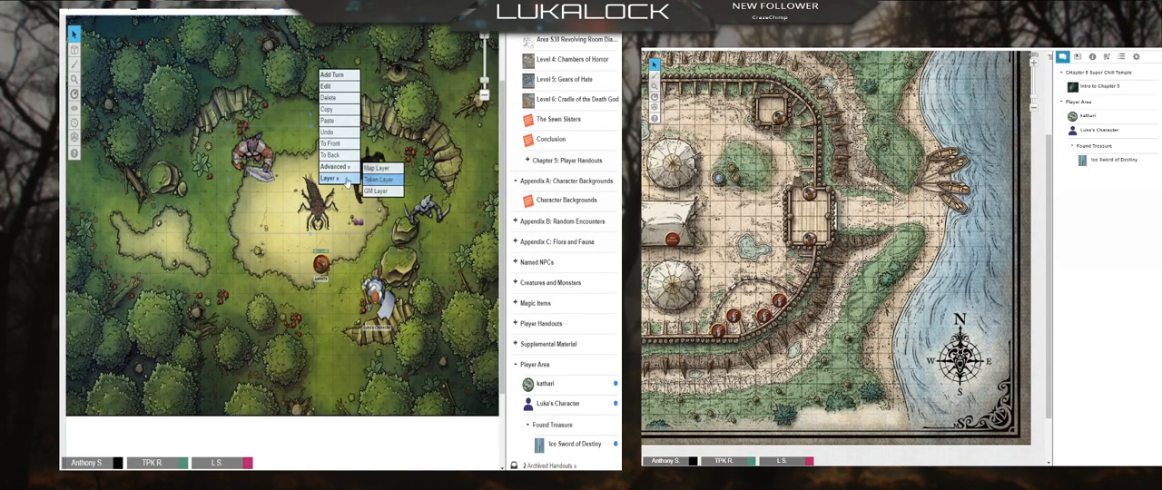
mouse_move(345, 178)
click(378, 192)
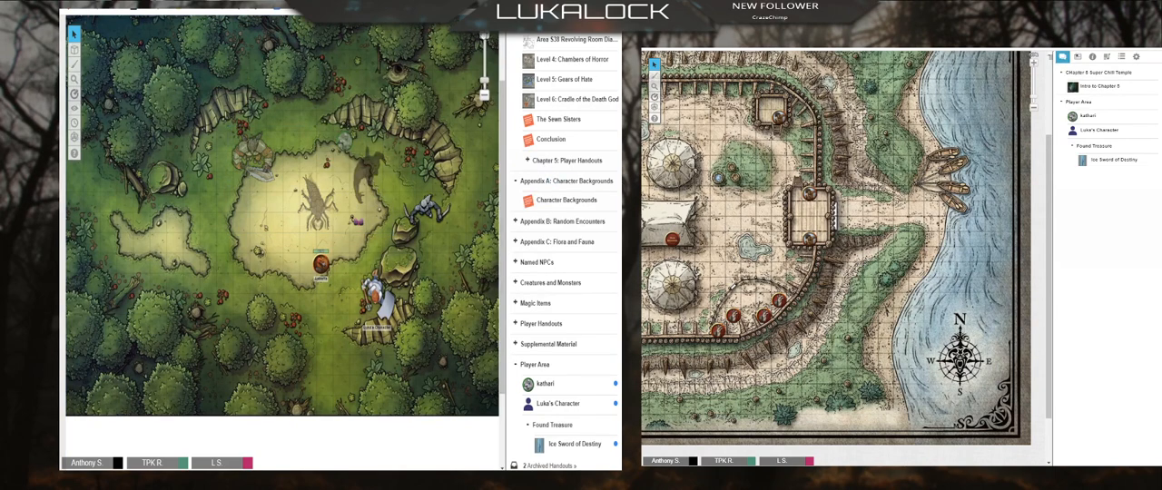
Step: Move the player ribbon to the forest battle map page and close the page list
click(466, 22)
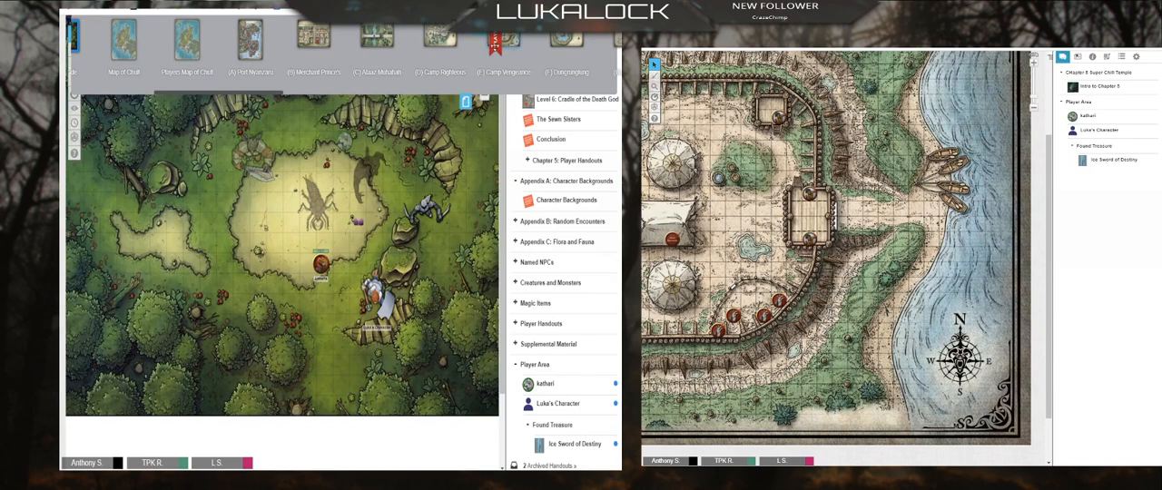
drag(493, 41, 73, 41)
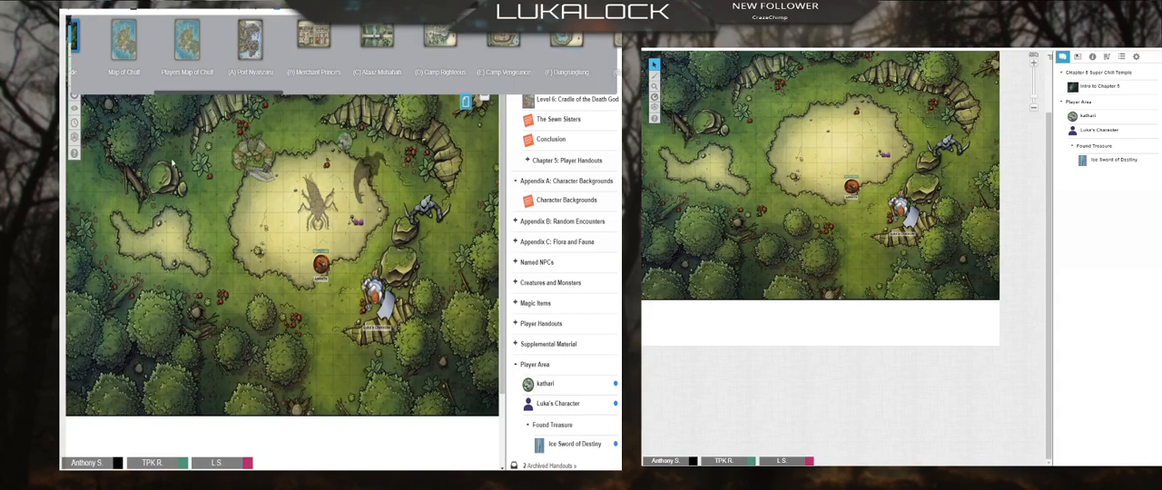
click(467, 102)
Step: Switch to the GM Info Overlay and return the hidden creature tokens to the Token Layer
mouse_move(76, 52)
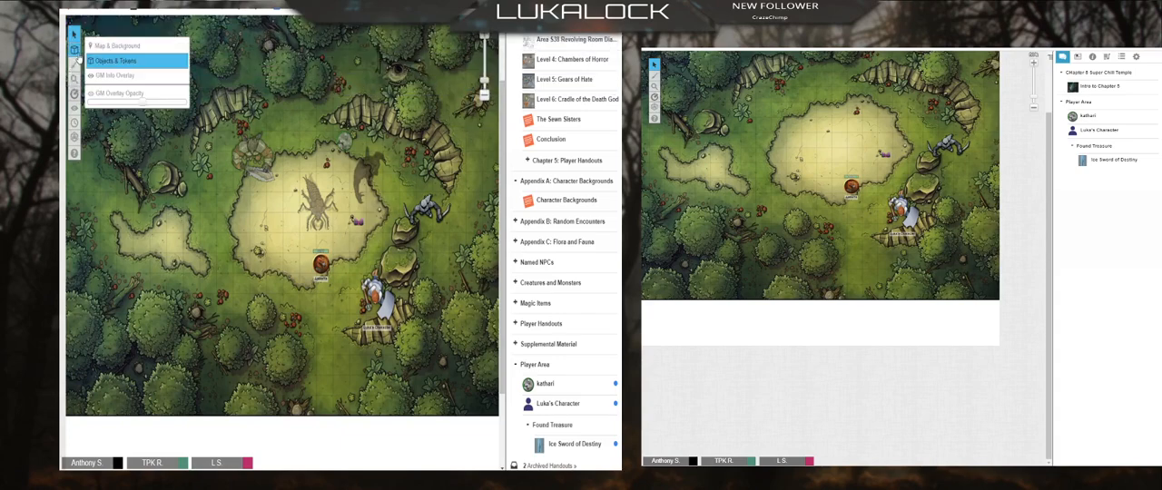
click(105, 77)
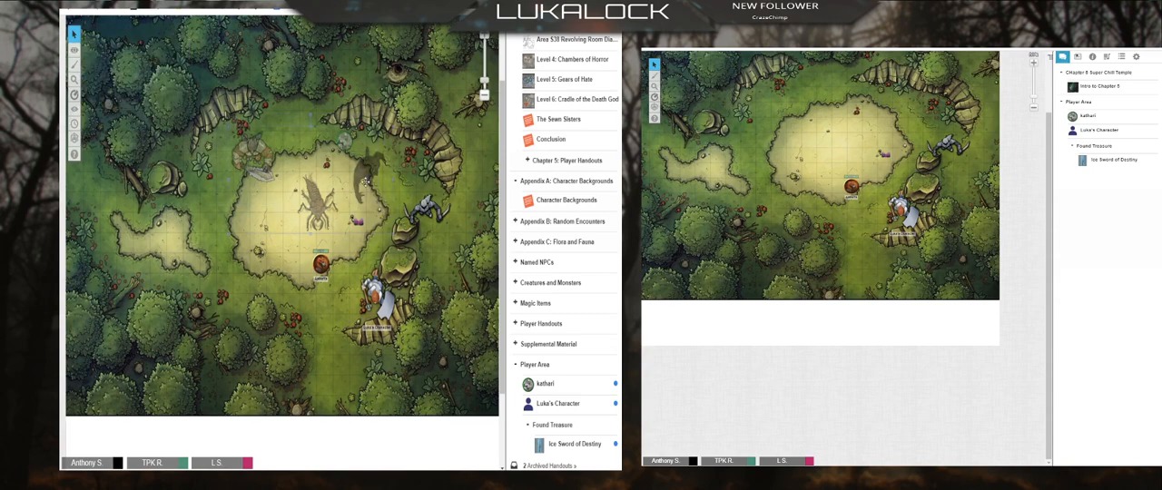
right_click(366, 182)
mouse_move(386, 175)
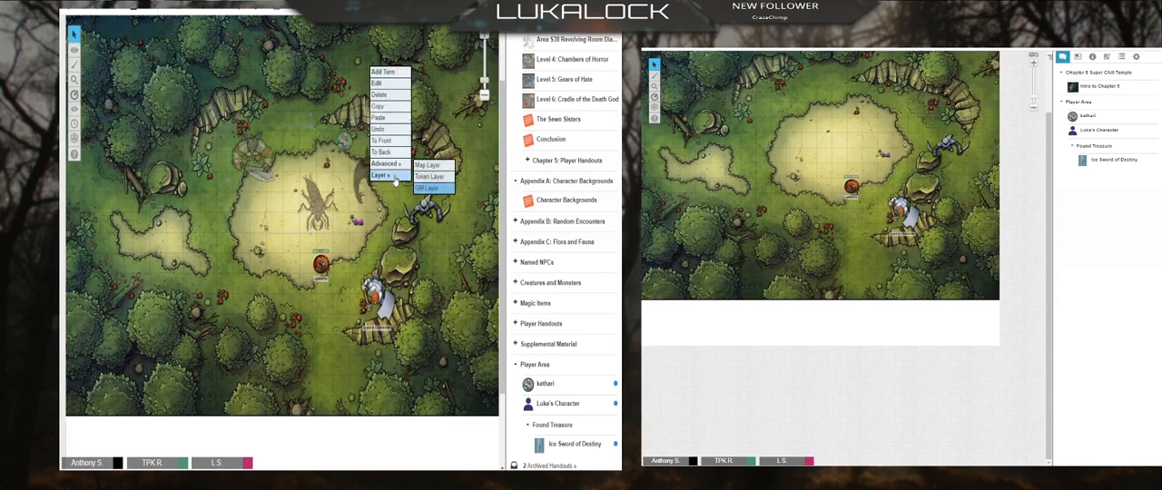
click(447, 181)
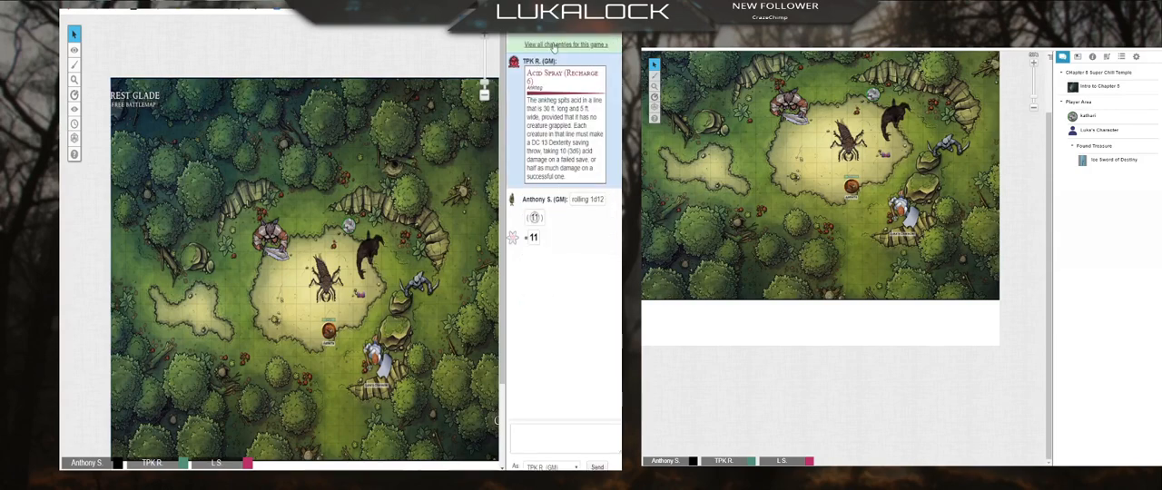
Step: Show the Welcome to Chult handout to the players, review its GM notes, and close it
click(561, 23)
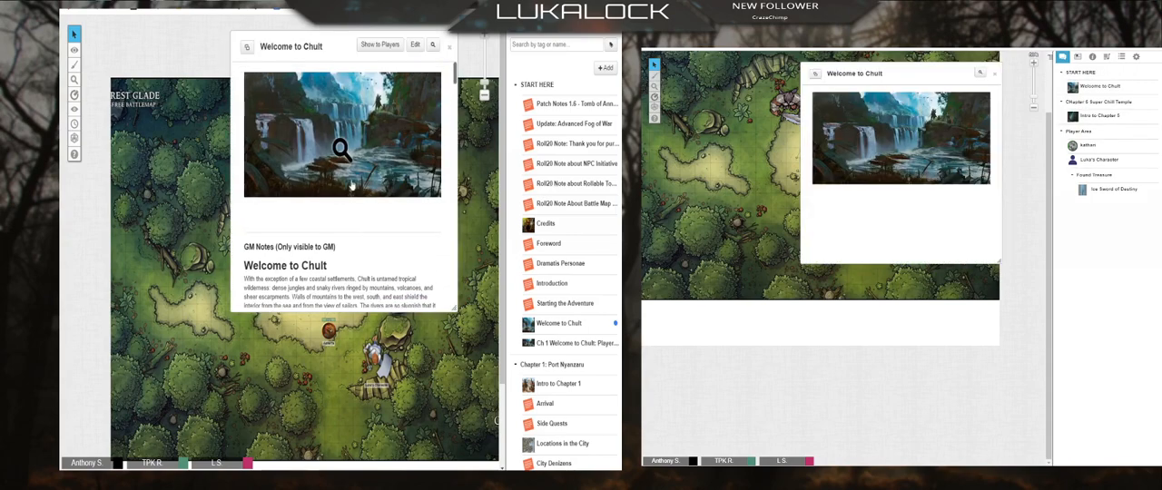
scroll(343, 189, down, 2)
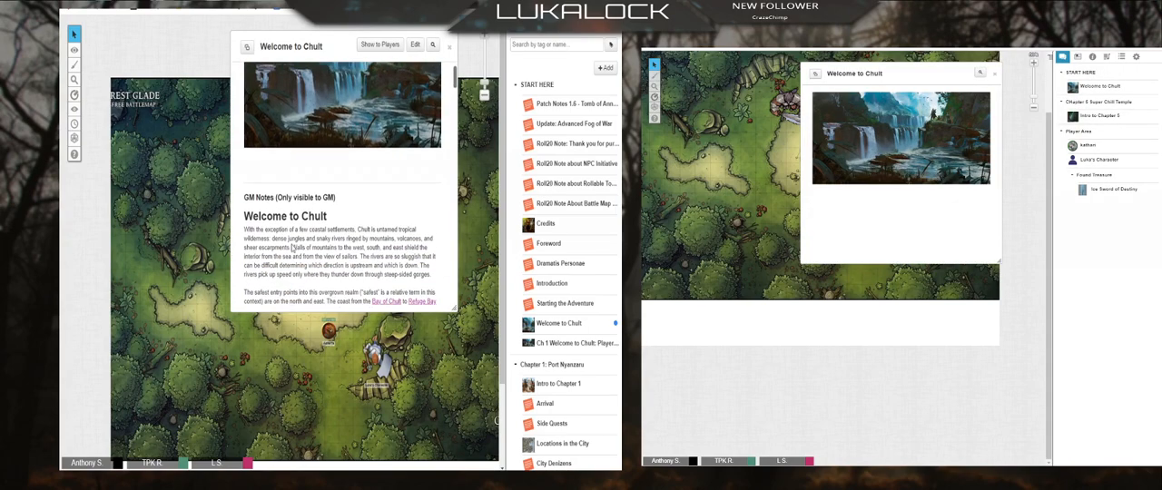
scroll(271, 109, up, 3)
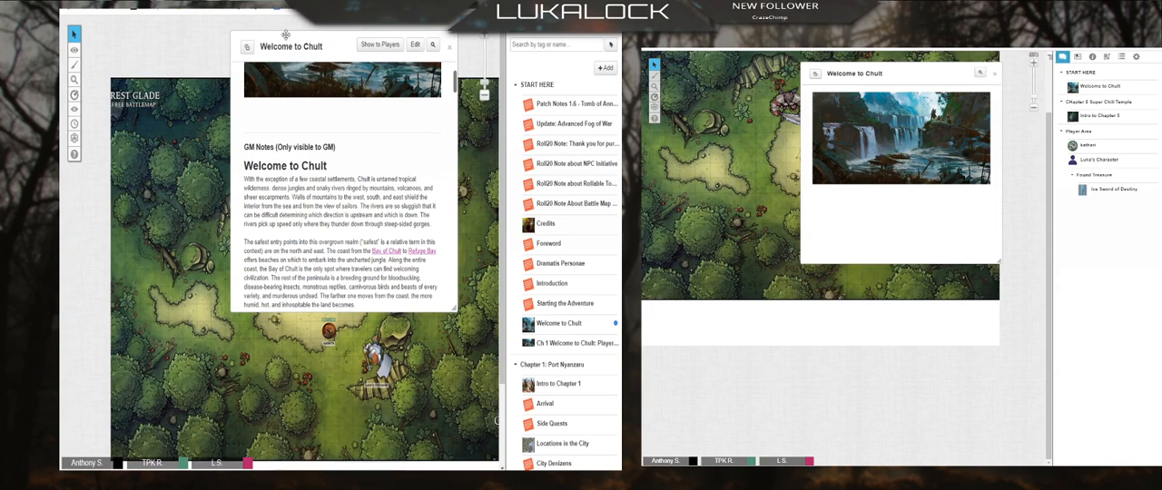
click(450, 46)
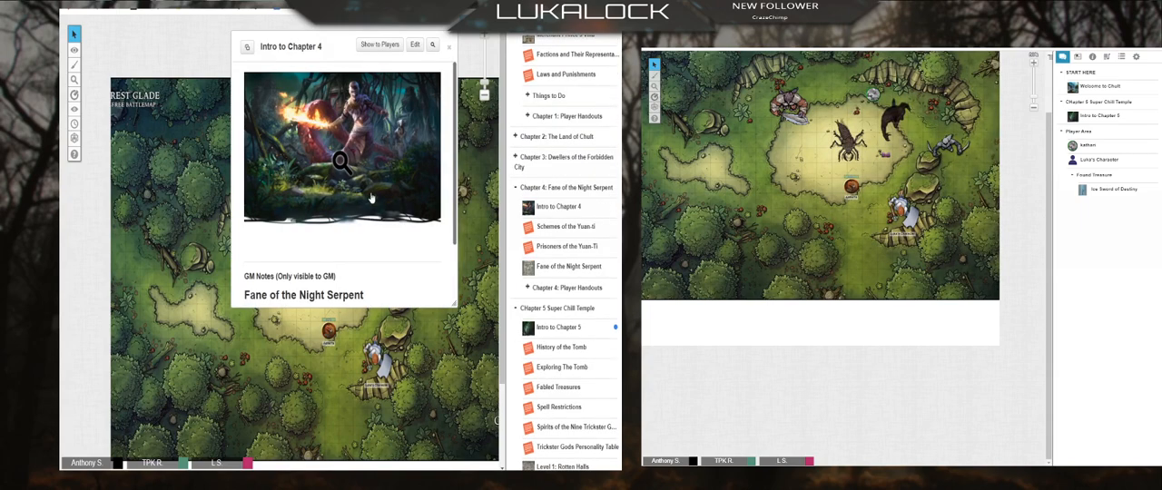
Step: Open the Intro to Chapter 4 handout and collapse the Chapter 4 and Chapter 5 folders in the journal
scroll(369, 127, down, 3)
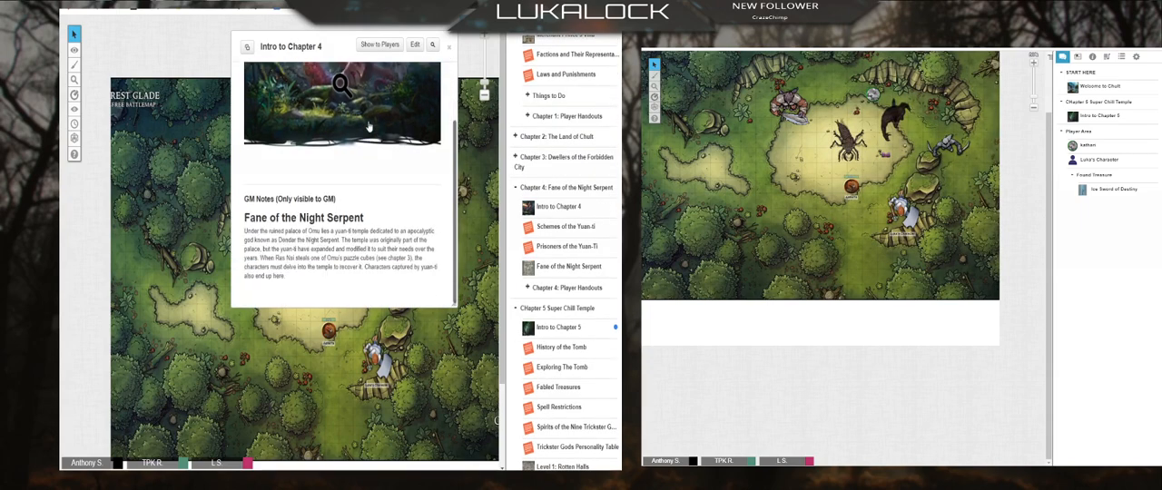
click(515, 188)
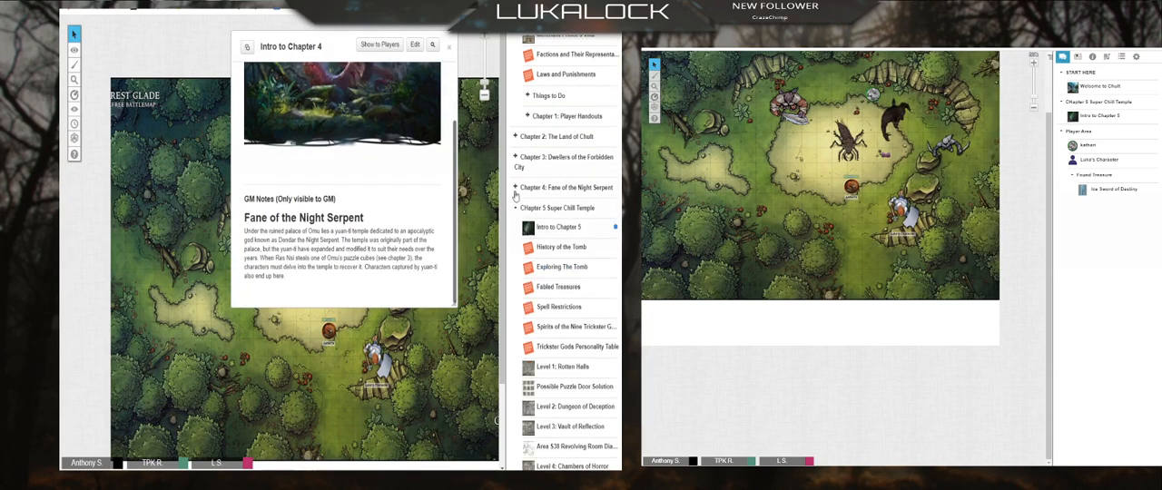
click(515, 208)
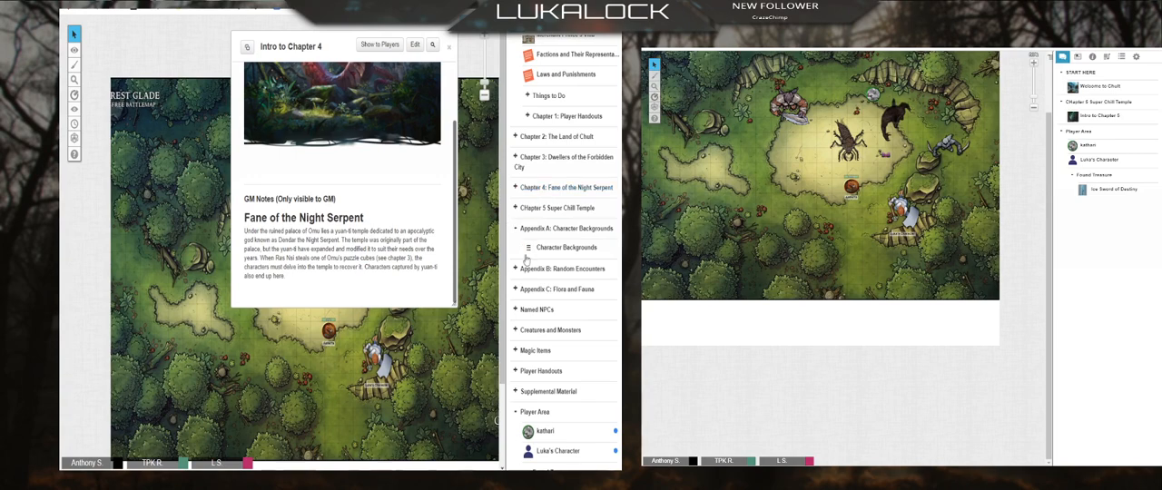
scroll(356, 252, up, 2)
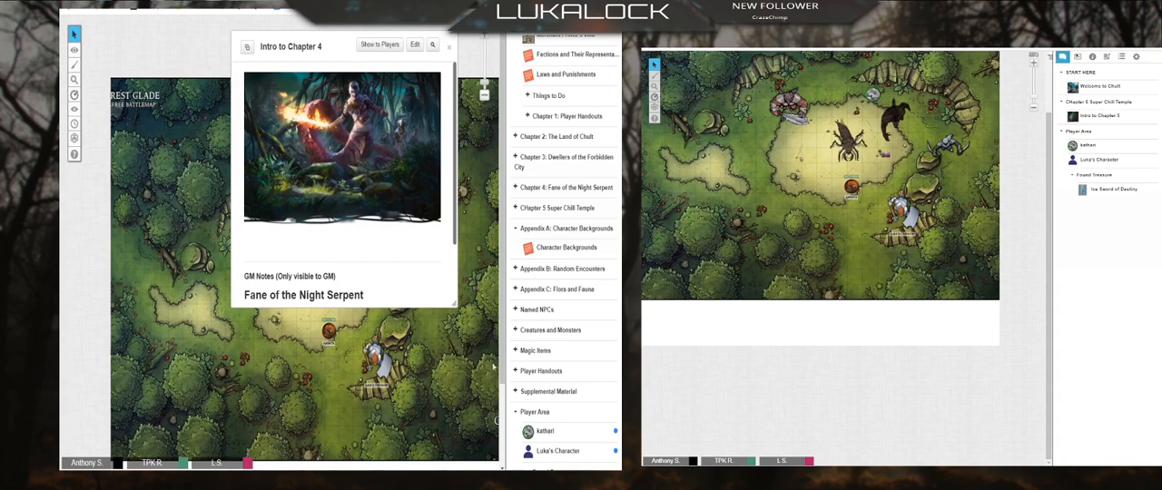
Step: Close the Intro to Chapter 4 handout and open Ras Nsi from the Named NPCs folder to review his bio
click(516, 314)
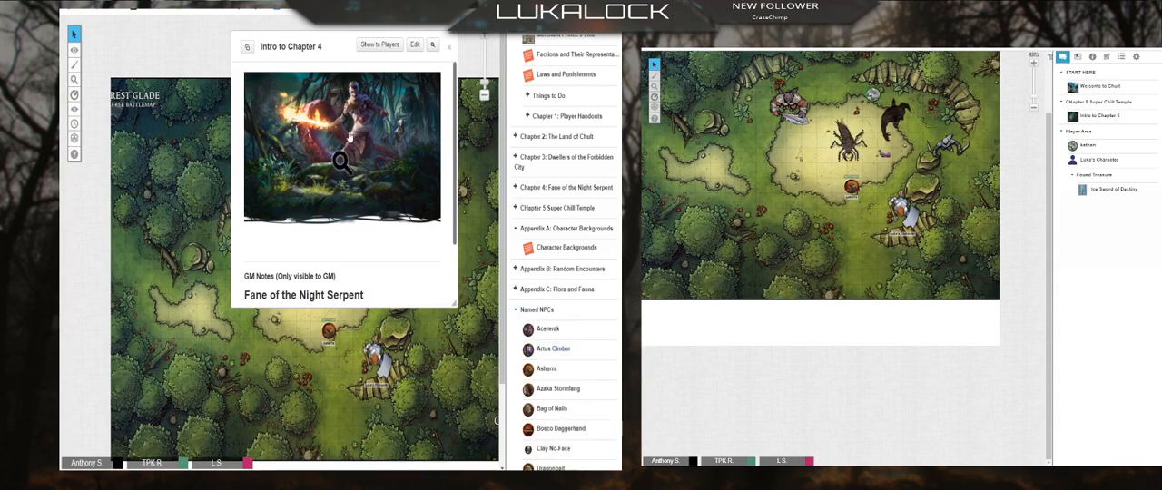
scroll(348, 137, down, 2)
scroll(547, 327, down, 6)
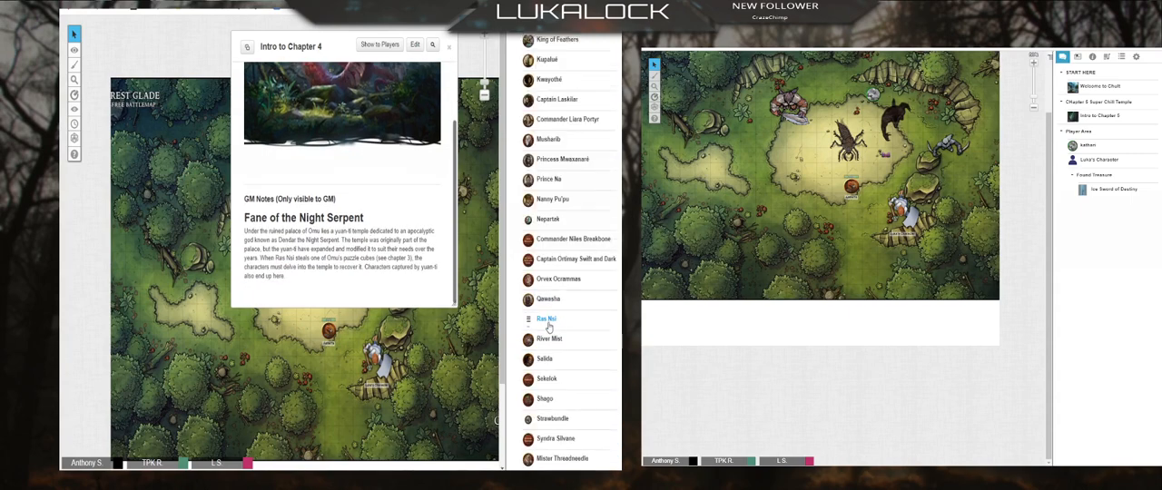
click(450, 49)
scroll(561, 266, up, 5)
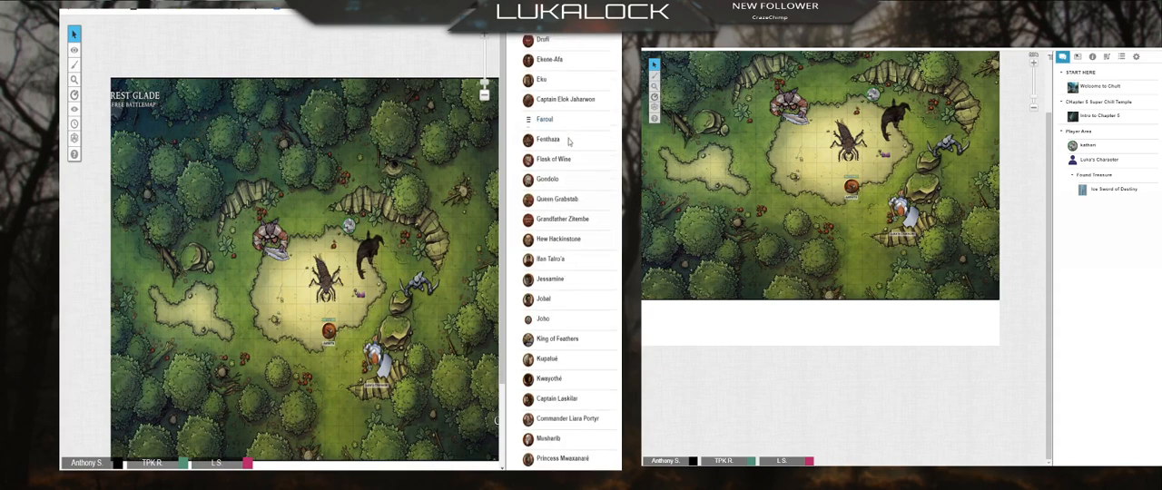
scroll(570, 141, up, 5)
scroll(550, 341, down, 8)
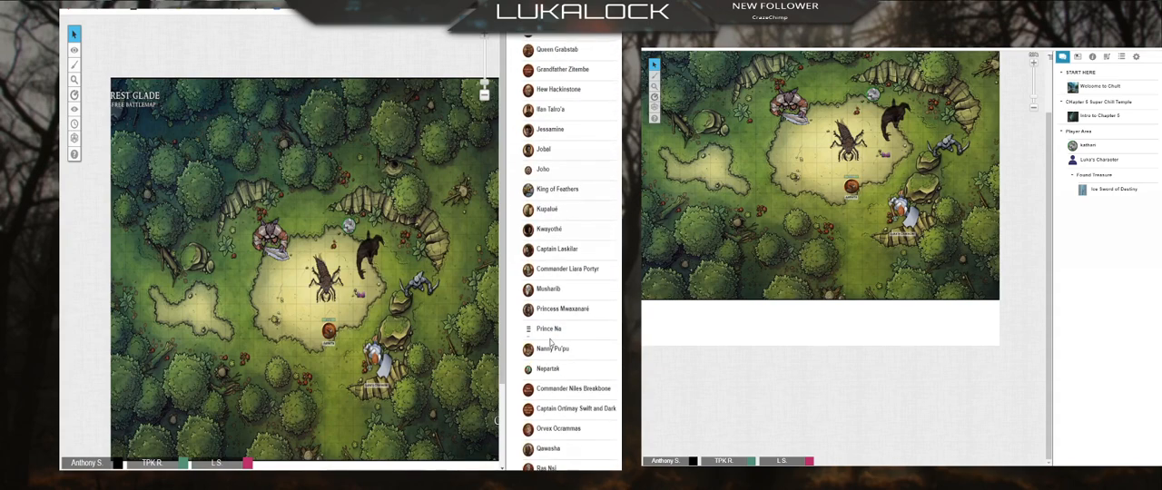
scroll(549, 390, down, 3)
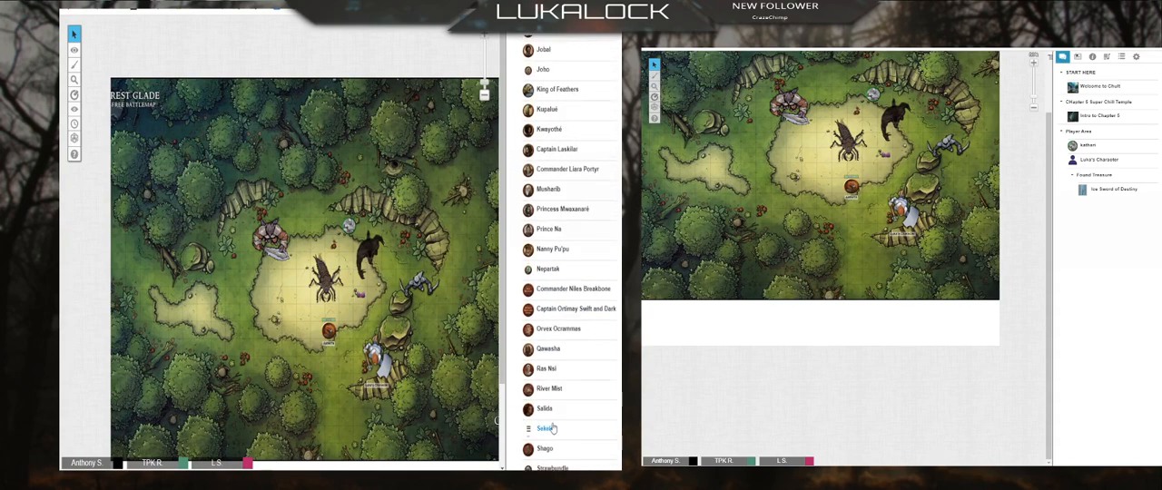
click(546, 369)
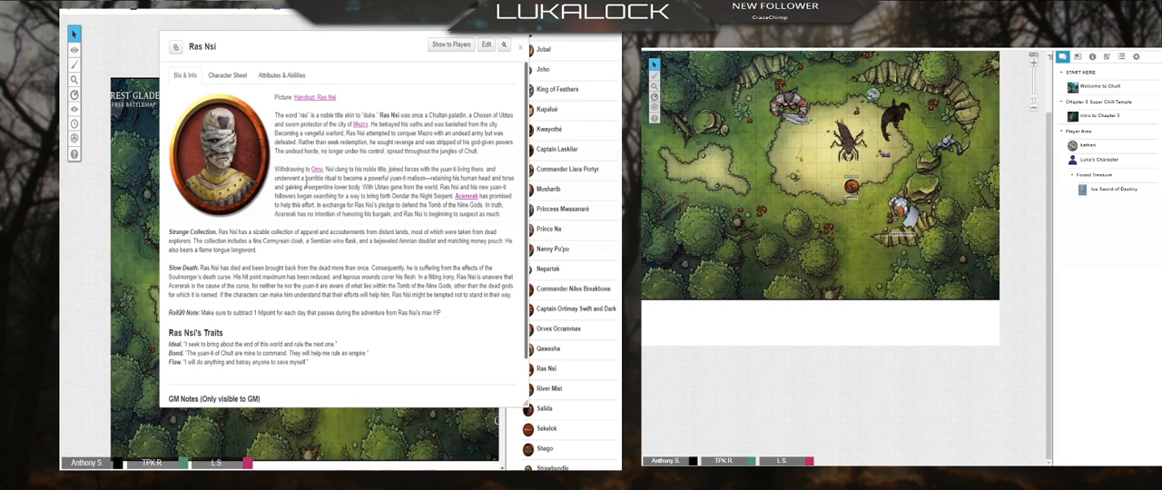
scroll(304, 179, down, 1)
scroll(400, 163, up, 1)
Step: Open the picture handout linked in Ras Nsi's bio and share it with all players
click(309, 100)
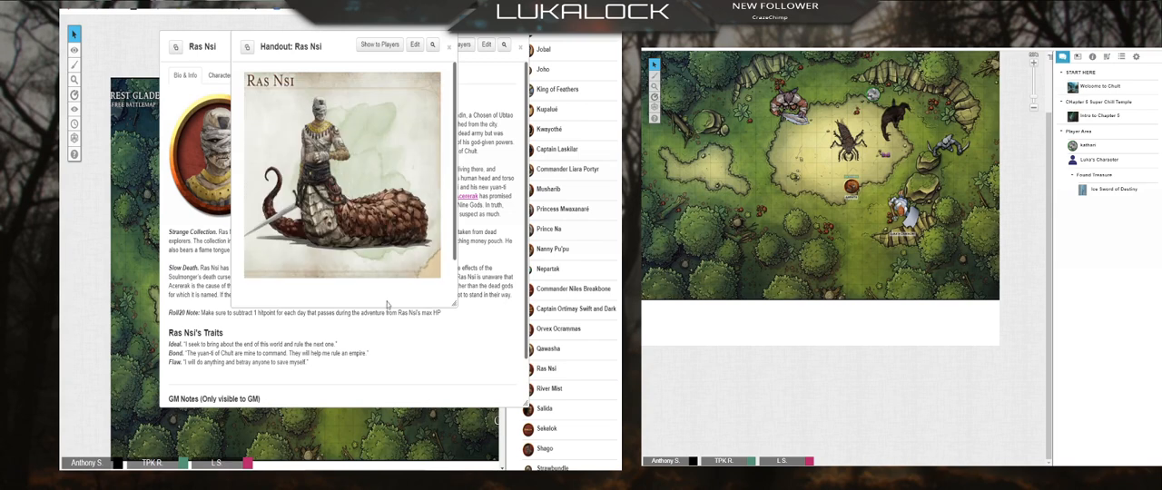
click(391, 52)
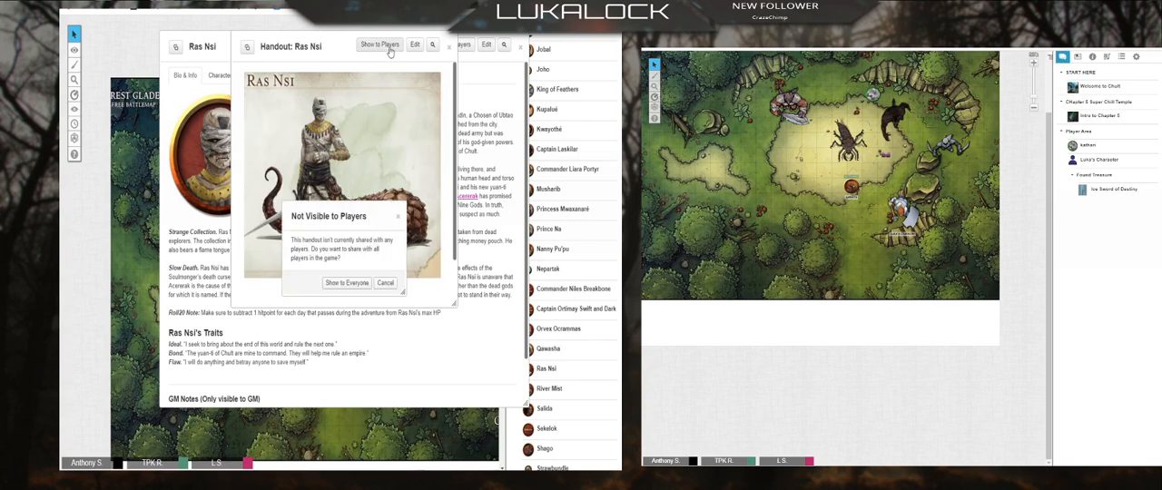
click(361, 275)
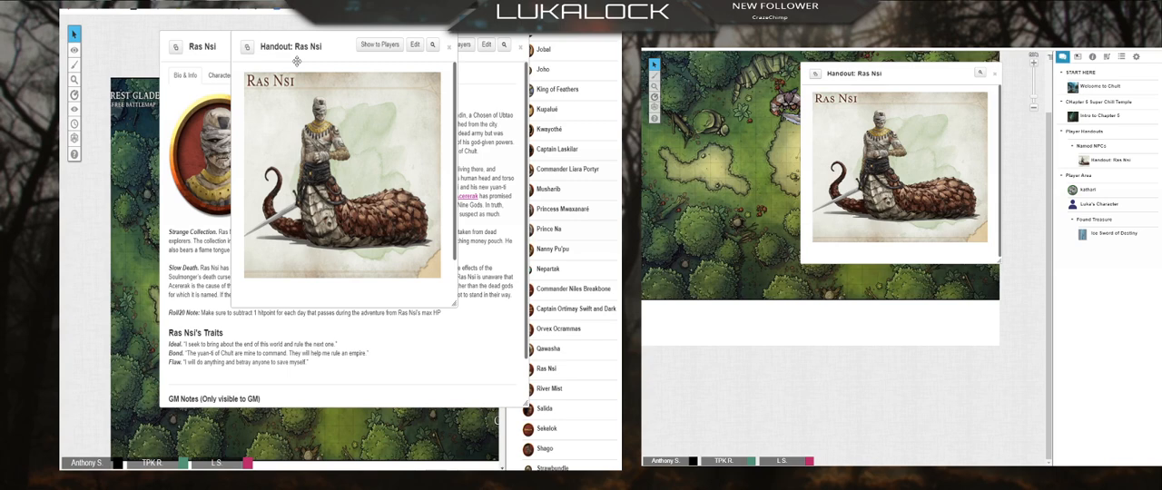
Step: Inspect the Ras Nsi handout's editing and sharing options, and close the handout and character windows without changes
click(414, 45)
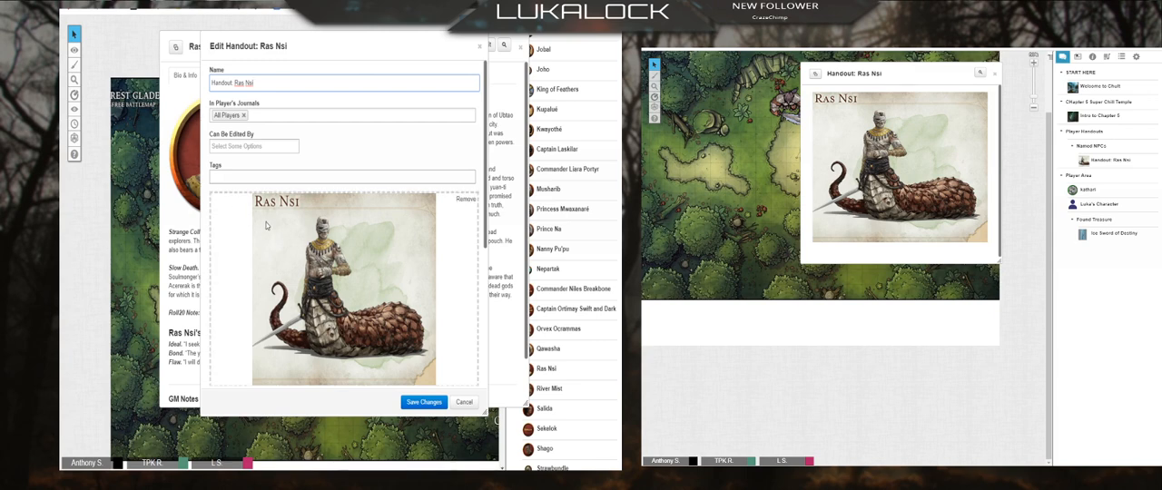
click(481, 46)
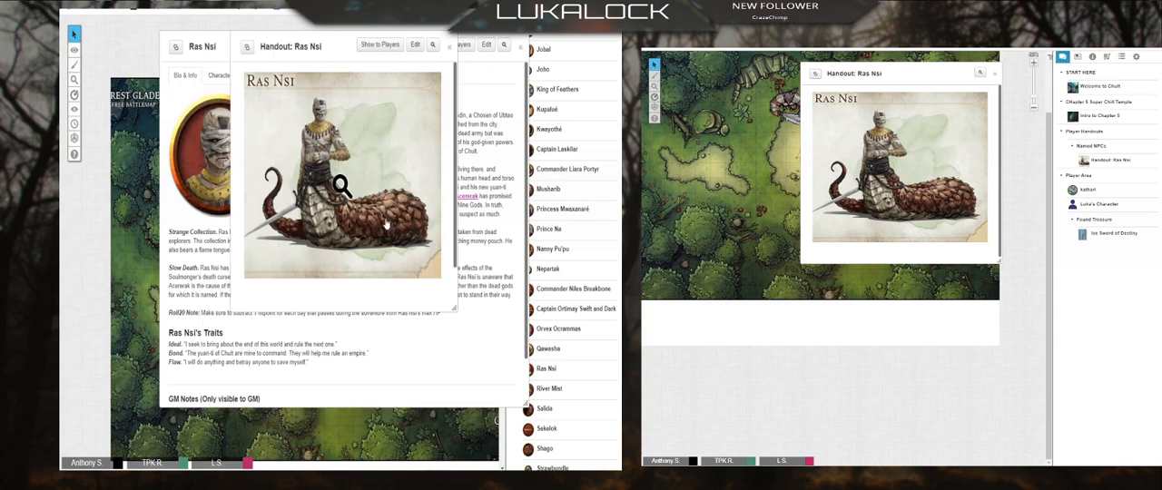
click(450, 46)
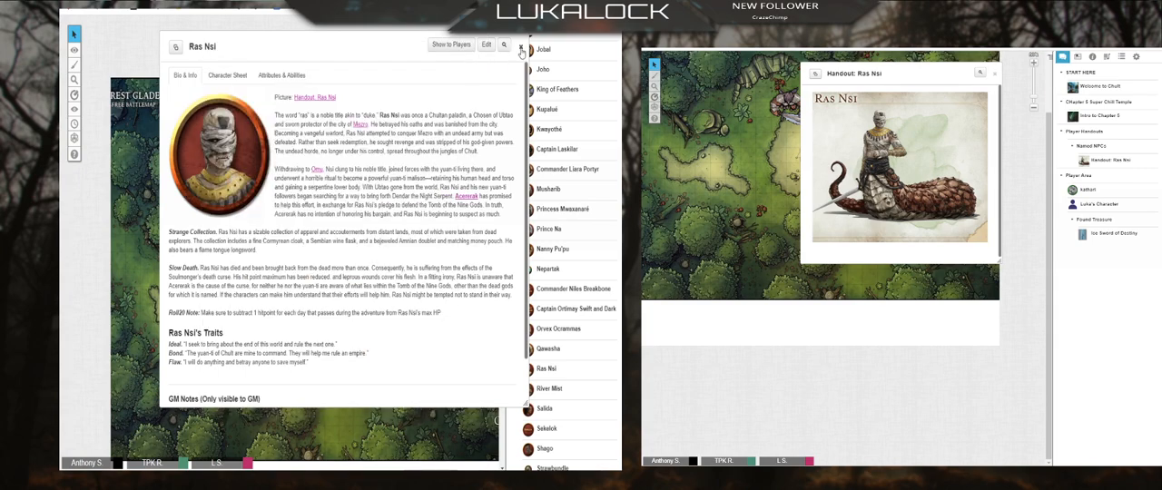
click(522, 50)
Step: Open Asharra from the Named NPCs folder, view the linked picture handout, and close both windows
scroll(550, 227, up, 10)
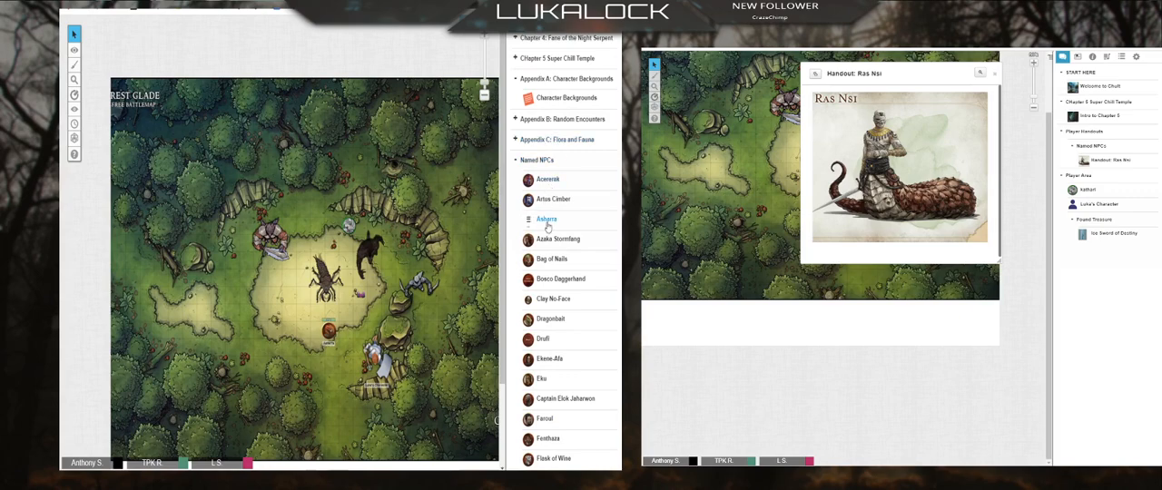
click(546, 220)
scroll(277, 202, down, 5)
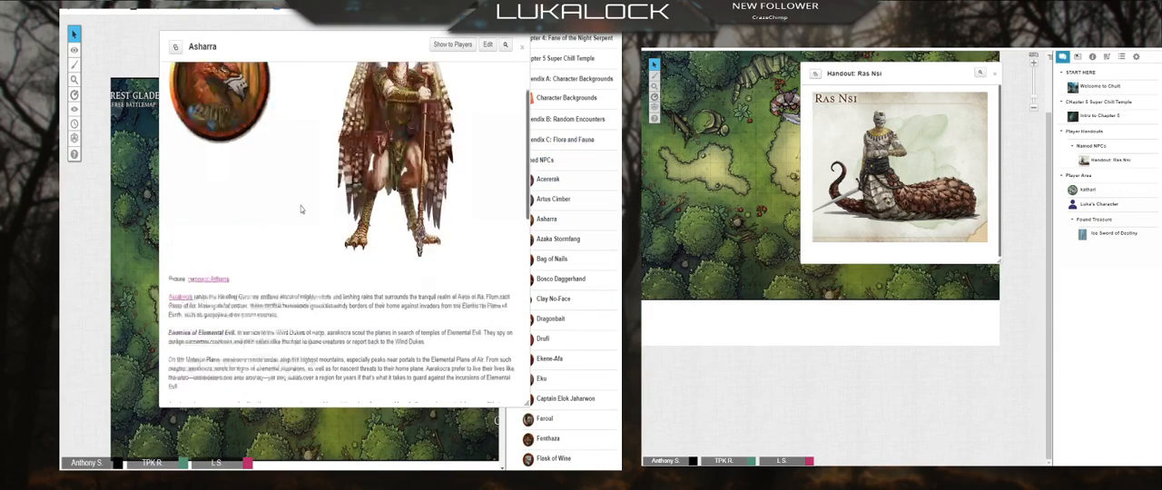
click(217, 157)
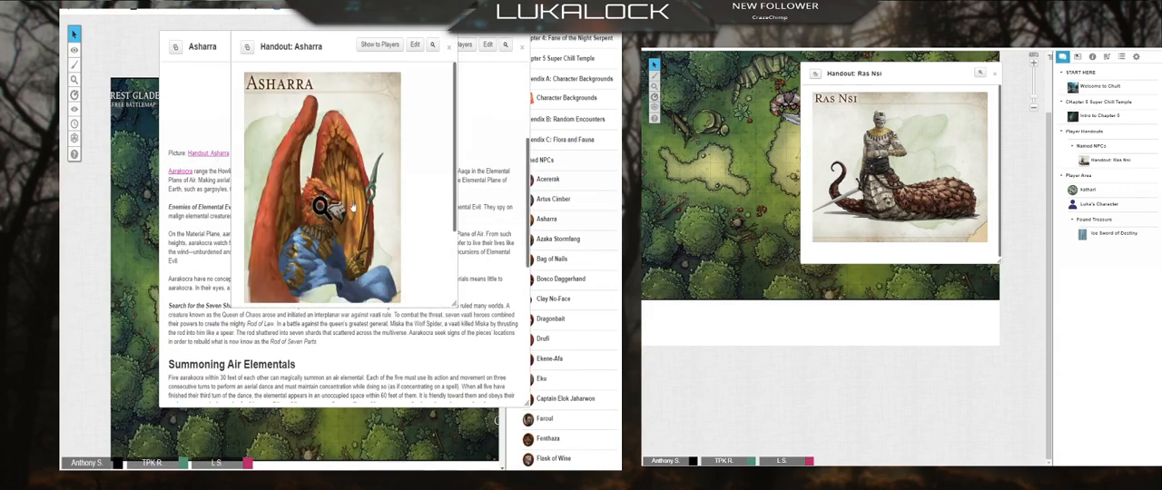
scroll(324, 203, down, 3)
scroll(399, 164, up, 3)
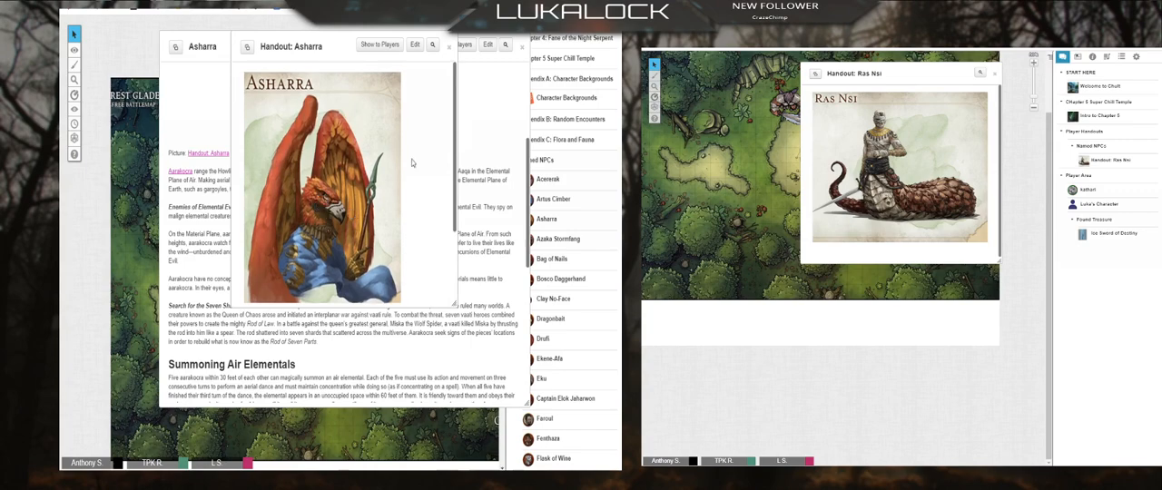
click(448, 46)
click(523, 46)
Step: Collapse the Named NPCs folder in the journal and bring the remaining folders into view
scroll(540, 171, up, 5)
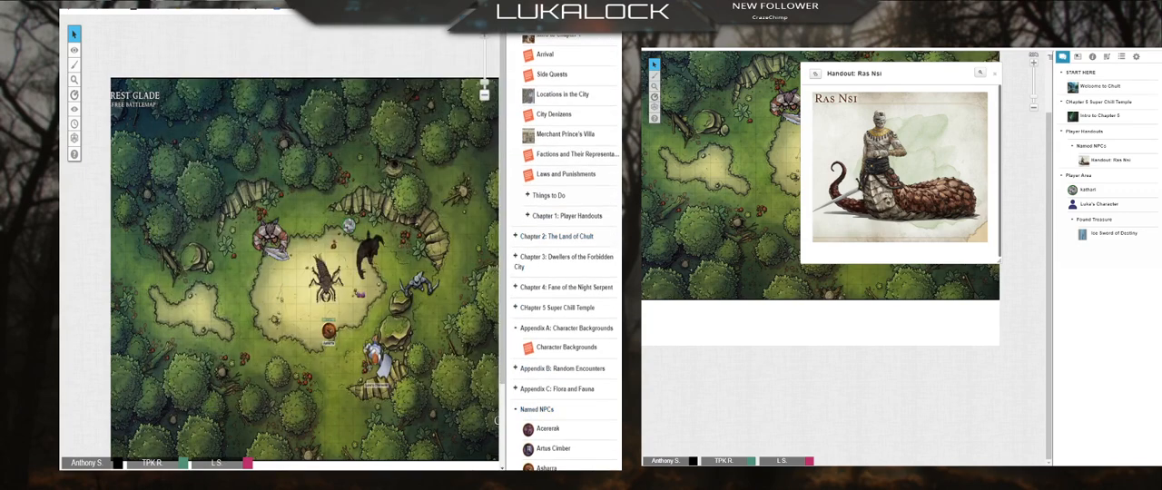
click(536, 410)
scroll(563, 370, down, 3)
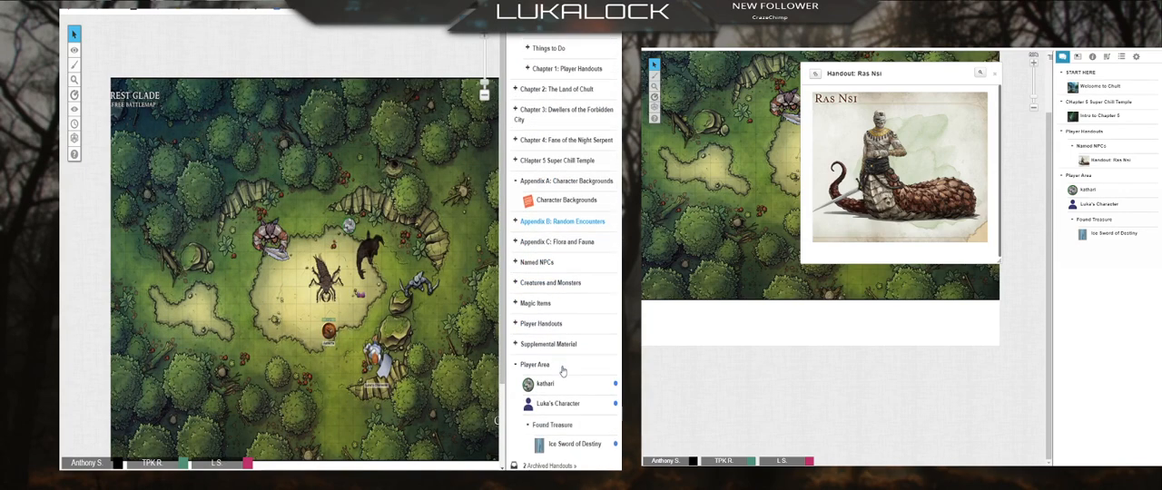
Step: Expand the Player Handouts folder and look through its Creatures & Monsters and Named NPCs subfolders
click(516, 324)
scroll(542, 365, down, 2)
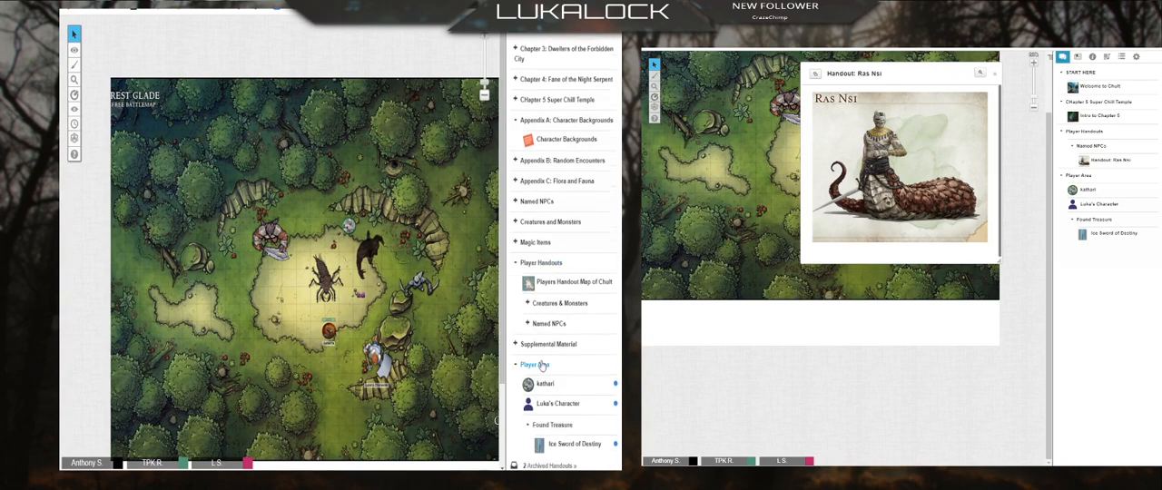
click(527, 302)
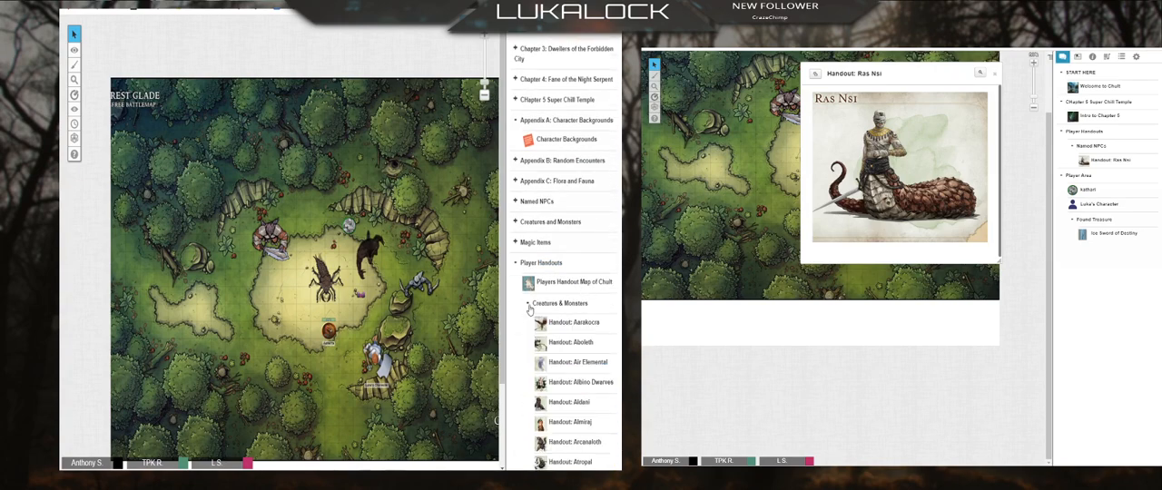
scroll(582, 400, down, 11)
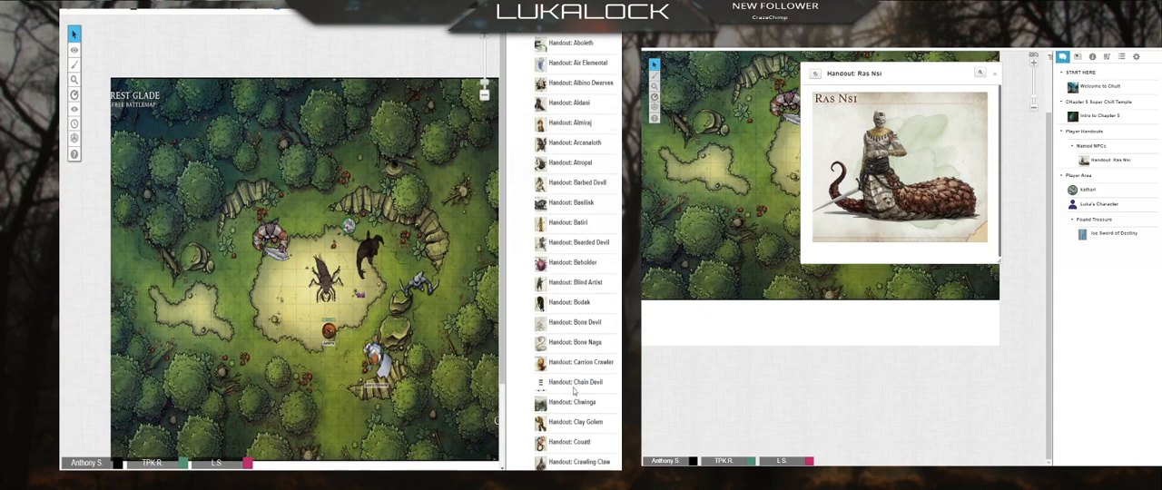
scroll(573, 382, up, 10)
click(527, 259)
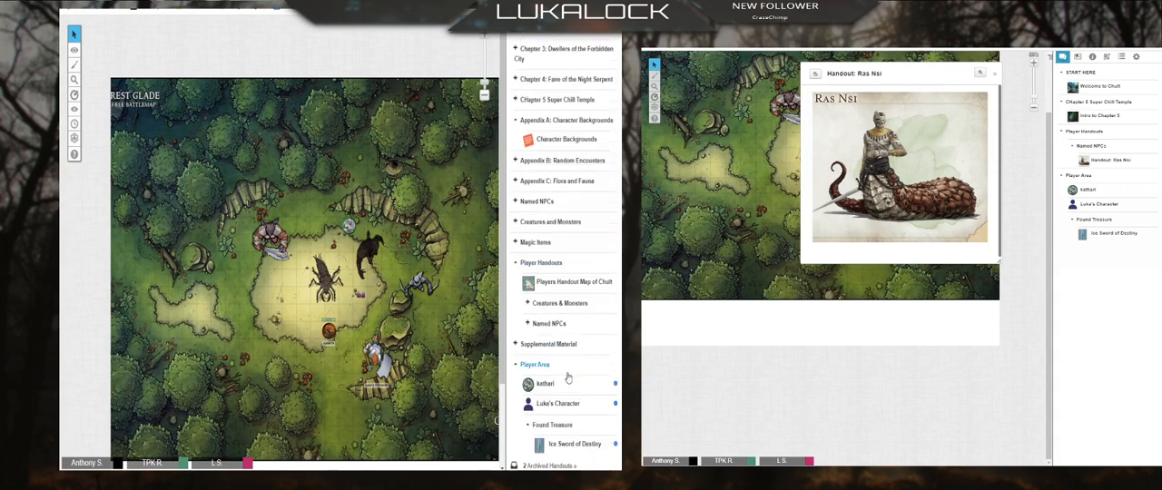
click(533, 325)
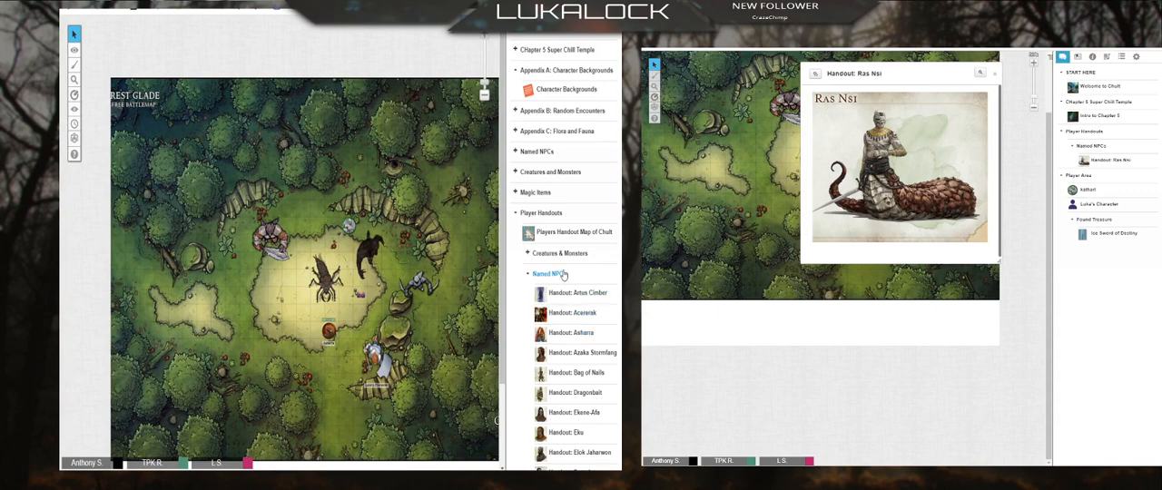
scroll(582, 343, down, 3)
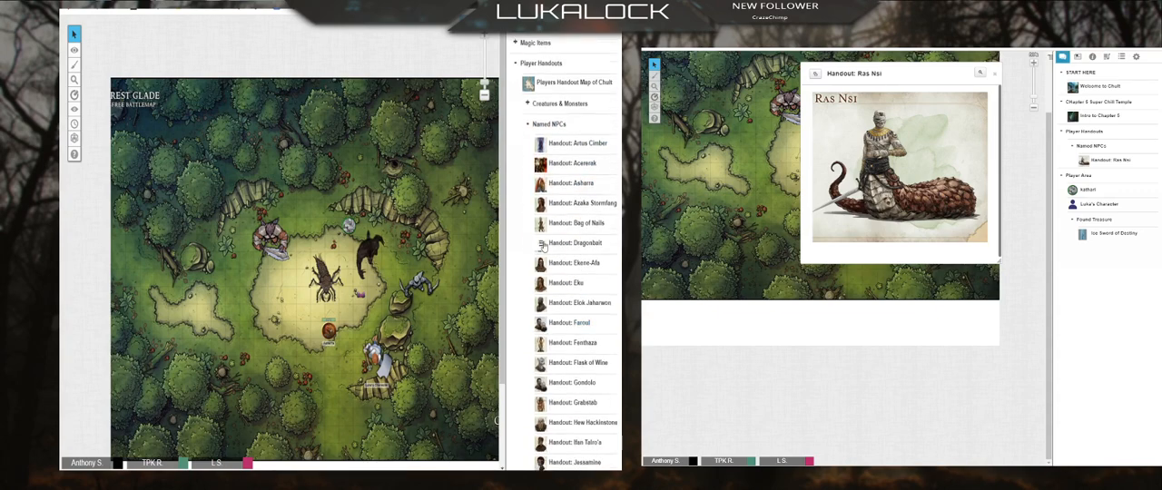
Step: View the Basilisk and Aarakocra handouts in the Creatures & Monsters subfolder, closing each one
click(567, 103)
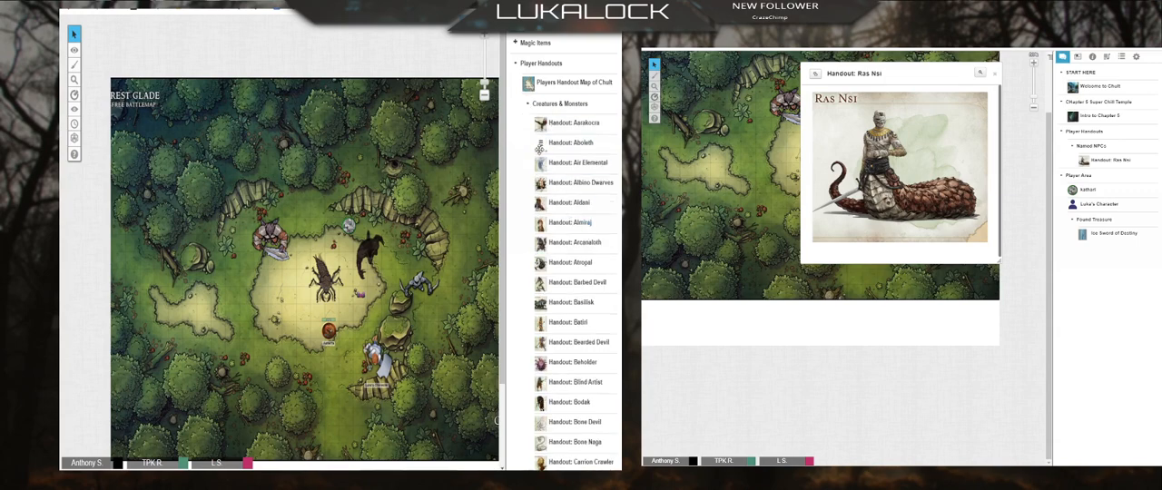
click(568, 303)
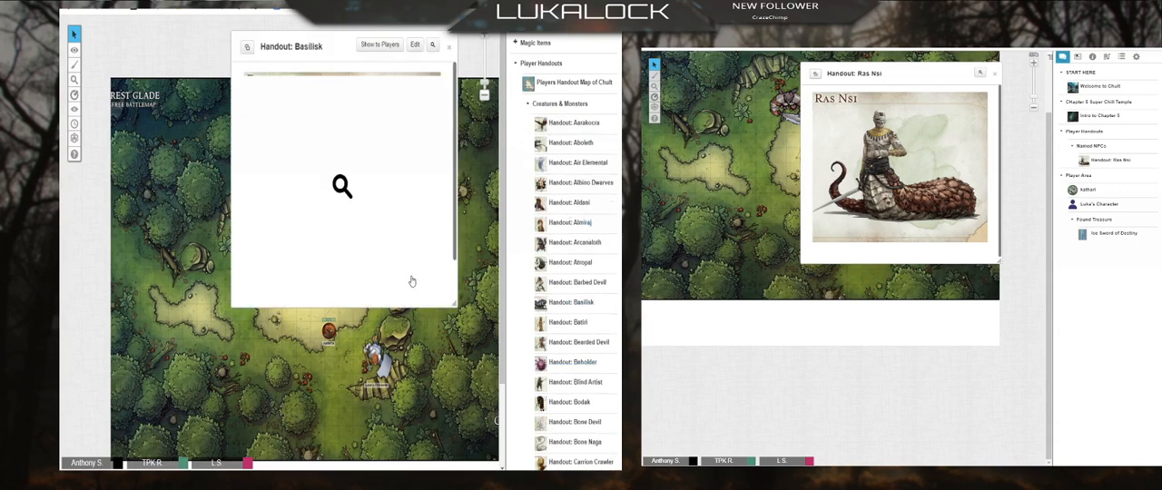
click(449, 49)
click(572, 123)
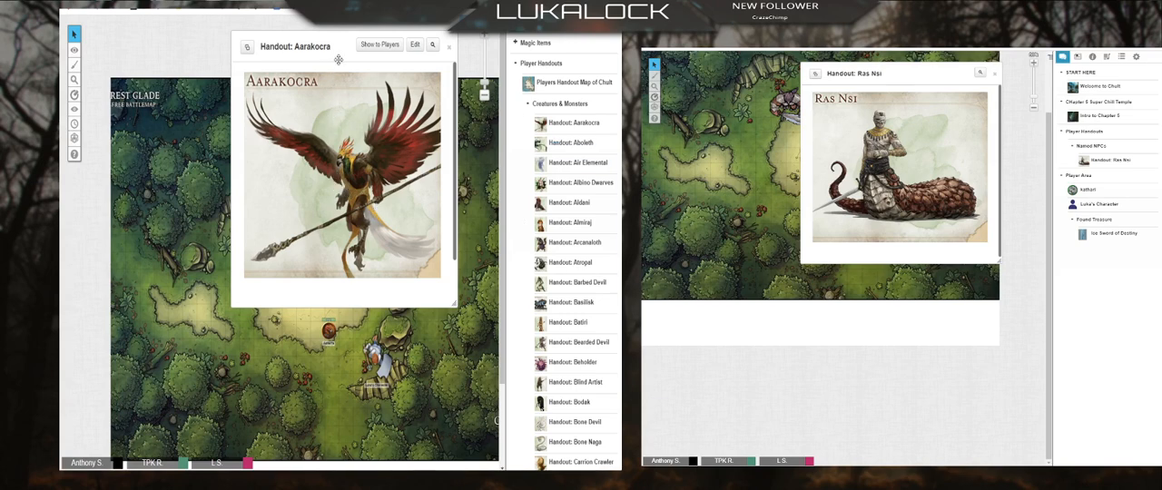
click(452, 51)
Step: Collapse Creatures & Monsters, browse the Named NPCs handouts, and view and close the Jessamine handout
scroll(572, 364, down, 3)
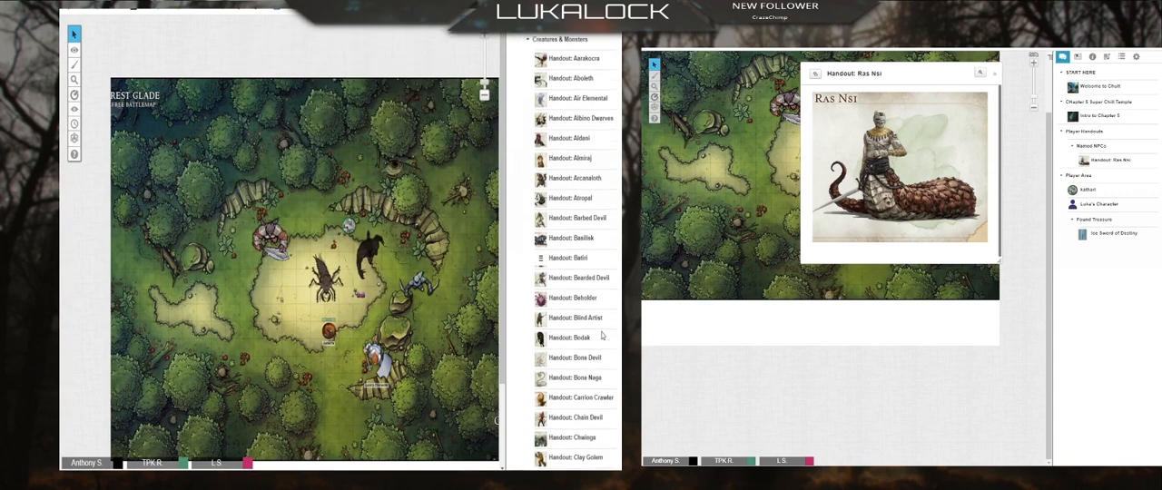
scroll(523, 277, up, 5)
click(528, 254)
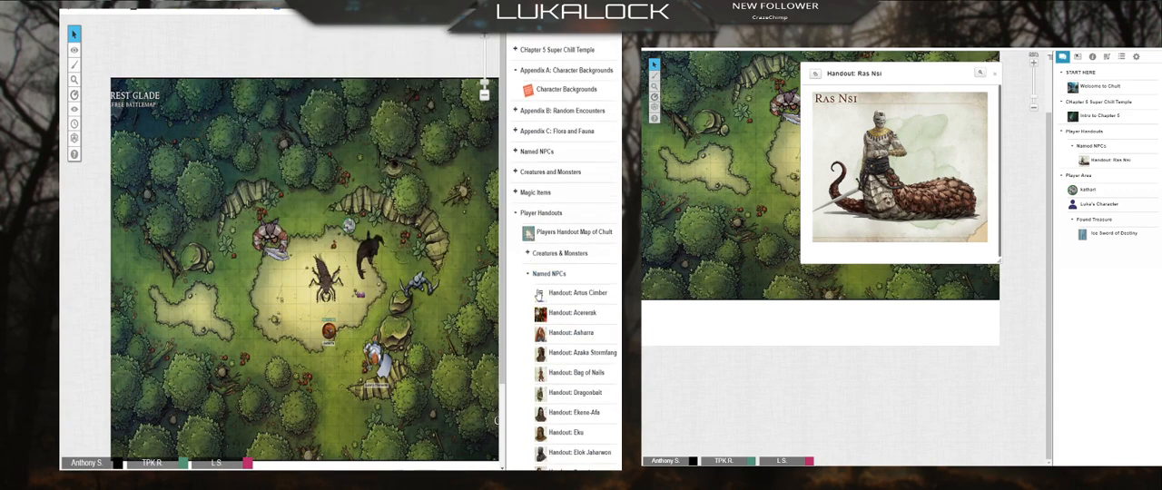
scroll(581, 326, down, 3)
scroll(574, 322, down, 1)
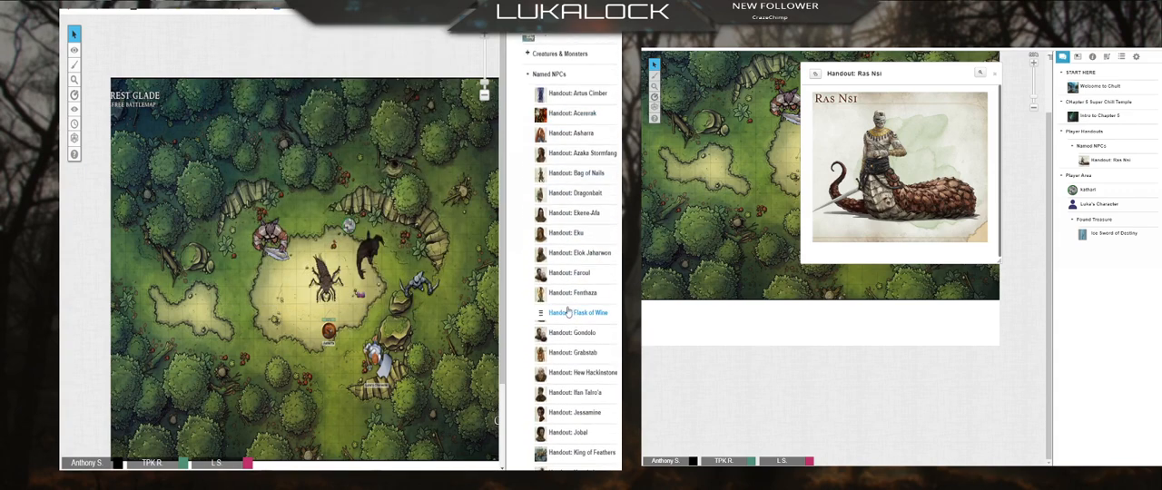
scroll(563, 390, down, 1)
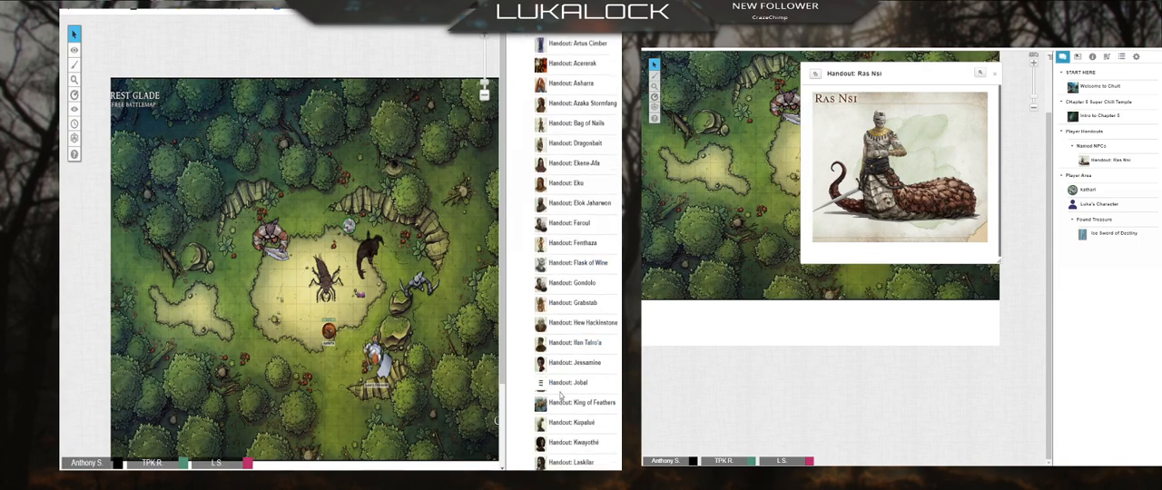
click(573, 365)
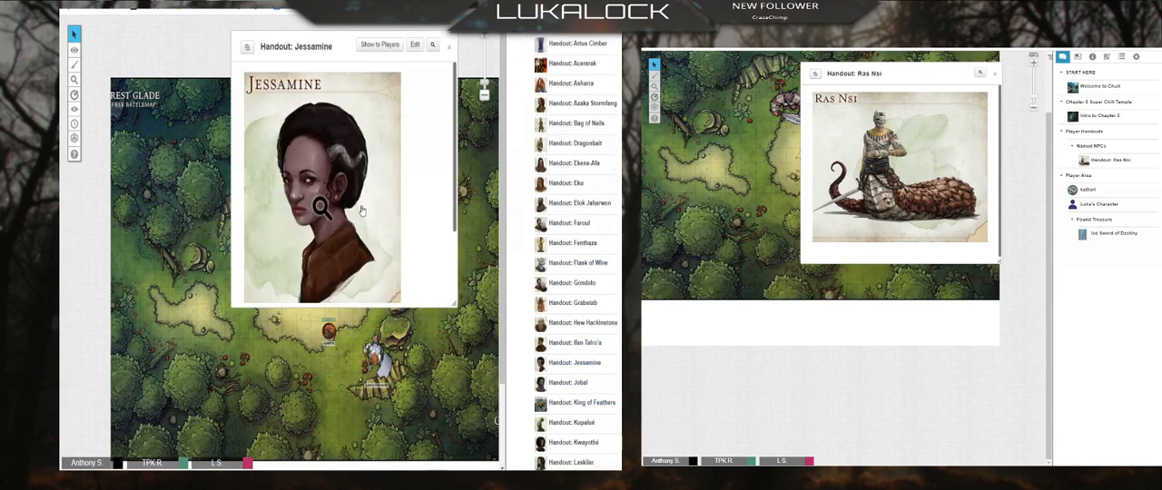
click(449, 46)
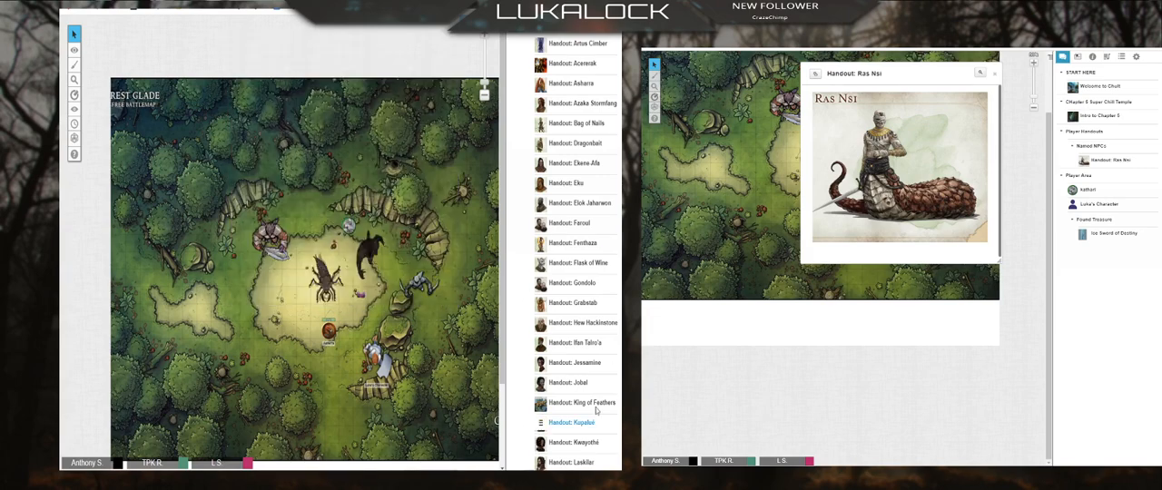
scroll(590, 409, down, 4)
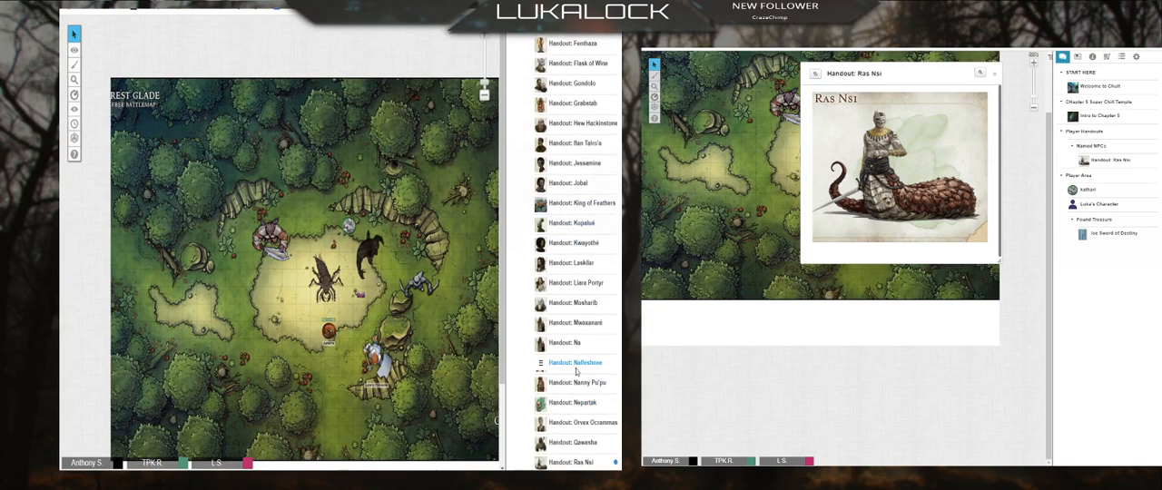
click(566, 342)
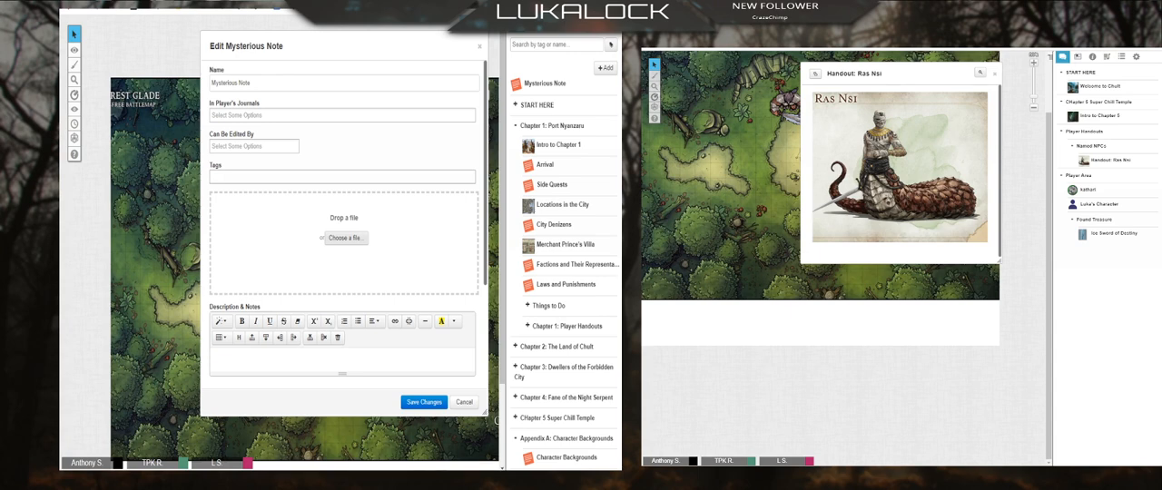
Step: Add the Ezmerelda D'Avenir picture to the Mysterious Note handout, view it in full, and remove it
double_click(298, 195)
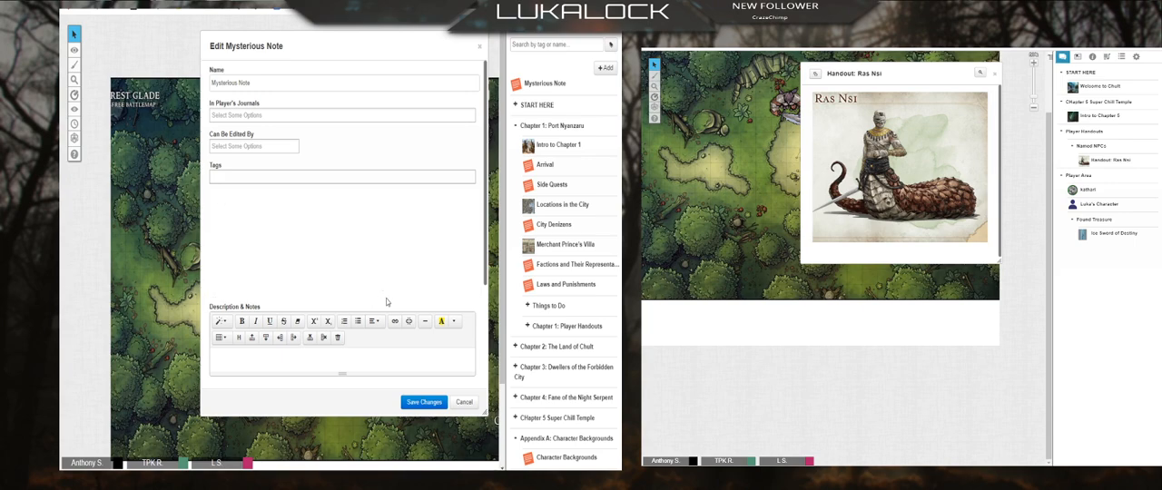
scroll(372, 224, down, 2)
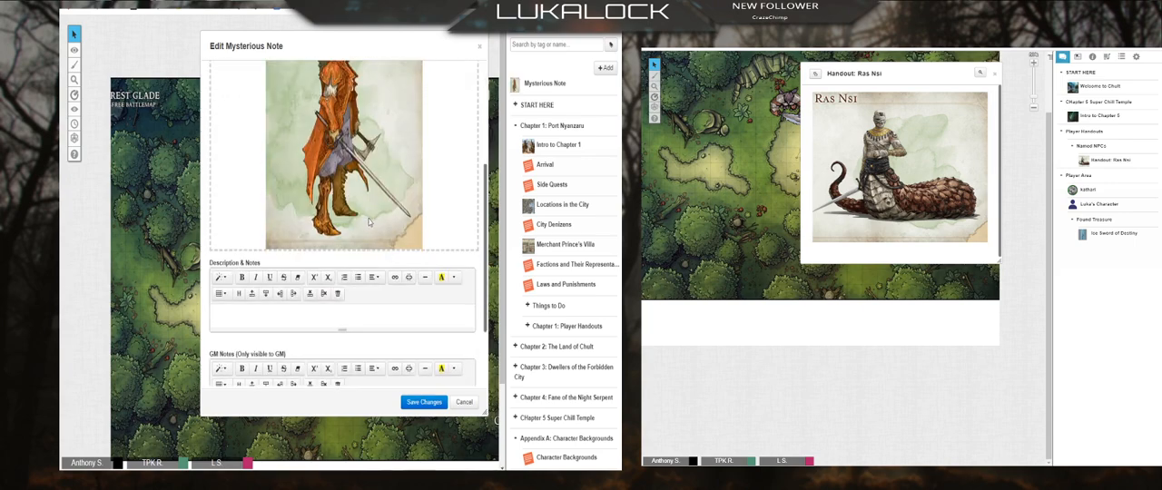
scroll(372, 224, up, 3)
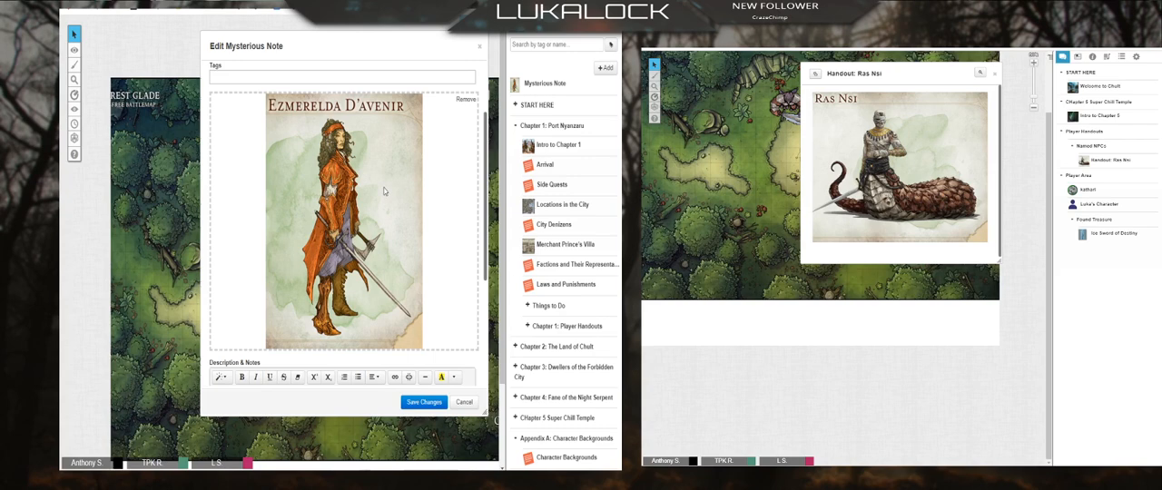
click(465, 100)
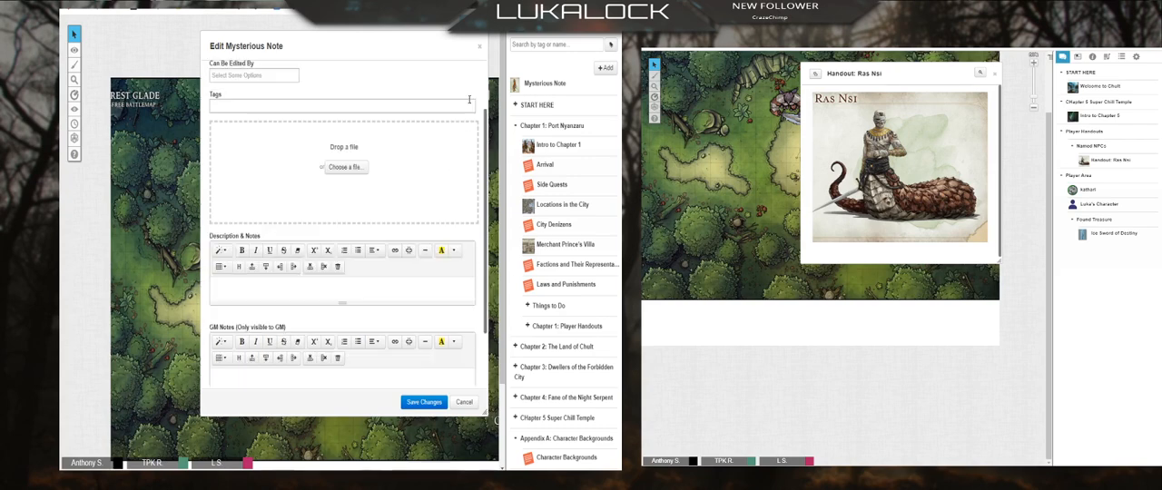
Step: Add the picture of the woman with a red headscarf and orange cloak to the Mysterious Note handout and remove it
click(348, 168)
double_click(469, 183)
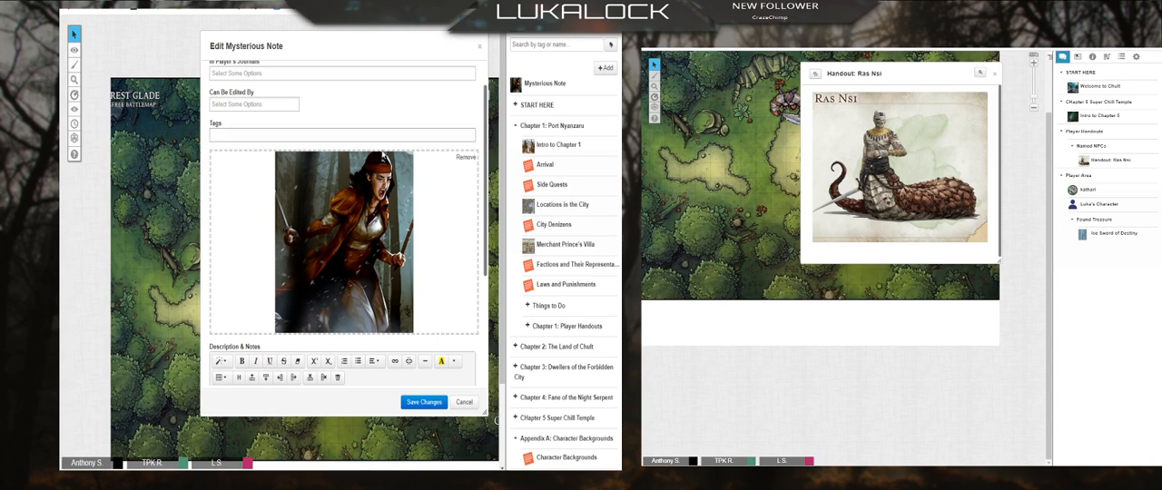
click(465, 158)
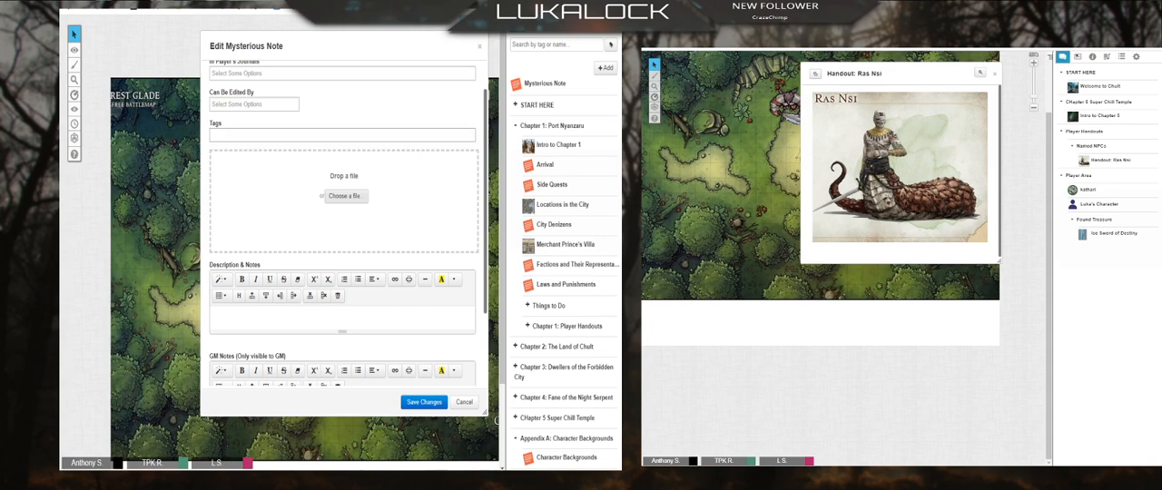
key(Escape)
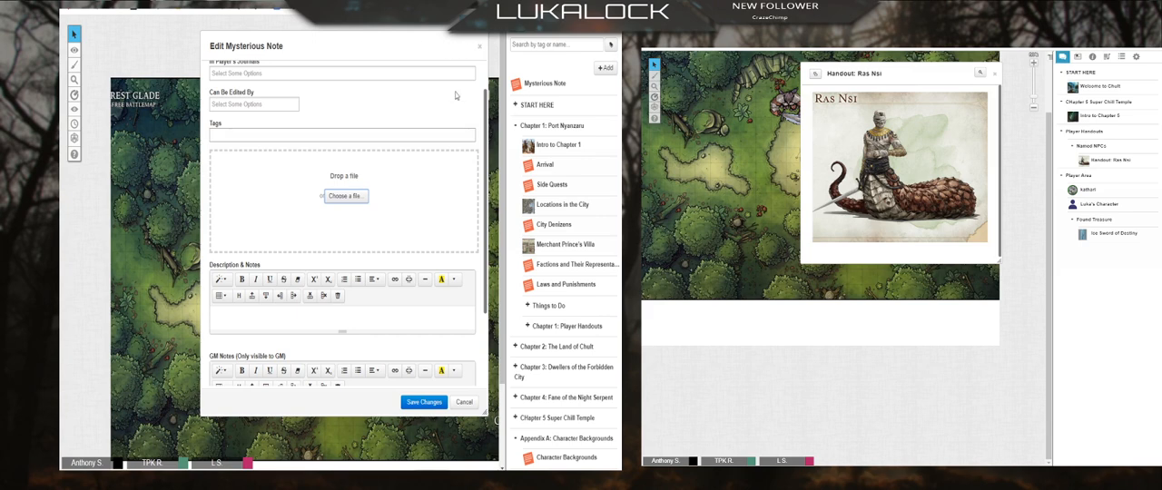
Step: Move the Mysterious Note editor aside and search Google for "rose and thorn durst"
drag(420, 48, 365, 68)
key(ctrl+t)
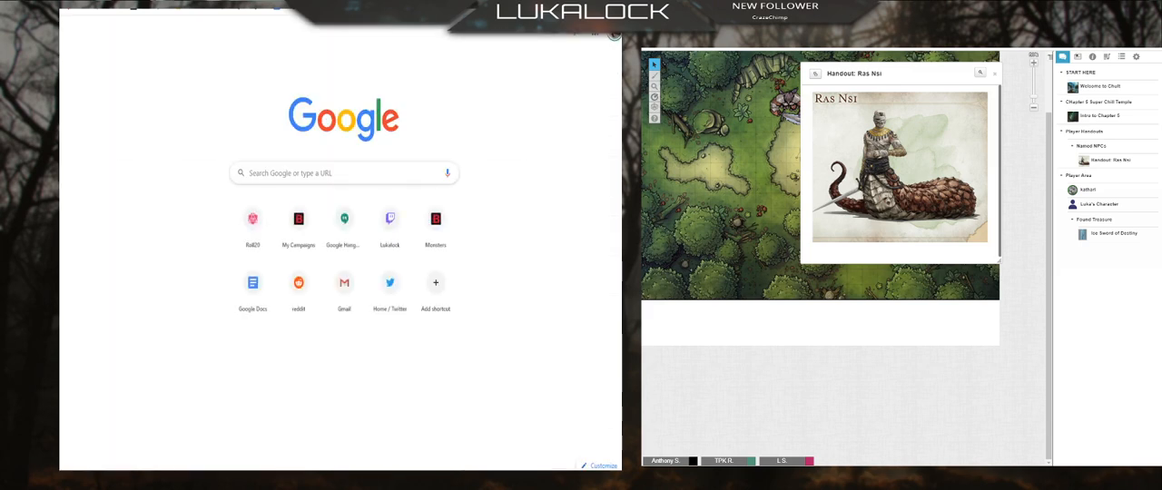
text(rose and thorn durst)
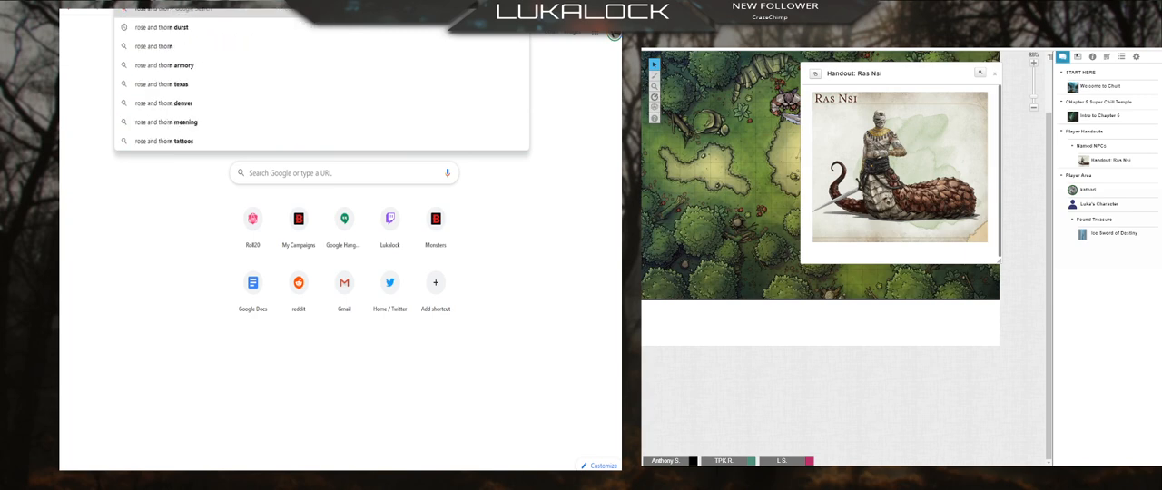
key(Return)
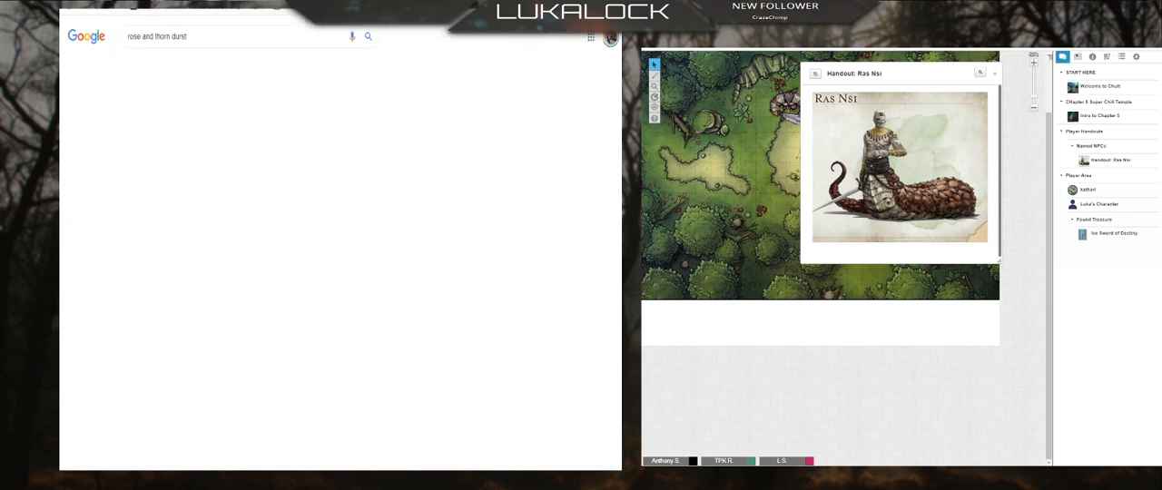
Step: Browse the image results for Rose and Thorn Durst, including the Pinterest picture and the alternative portraits from Reddit
click(146, 173)
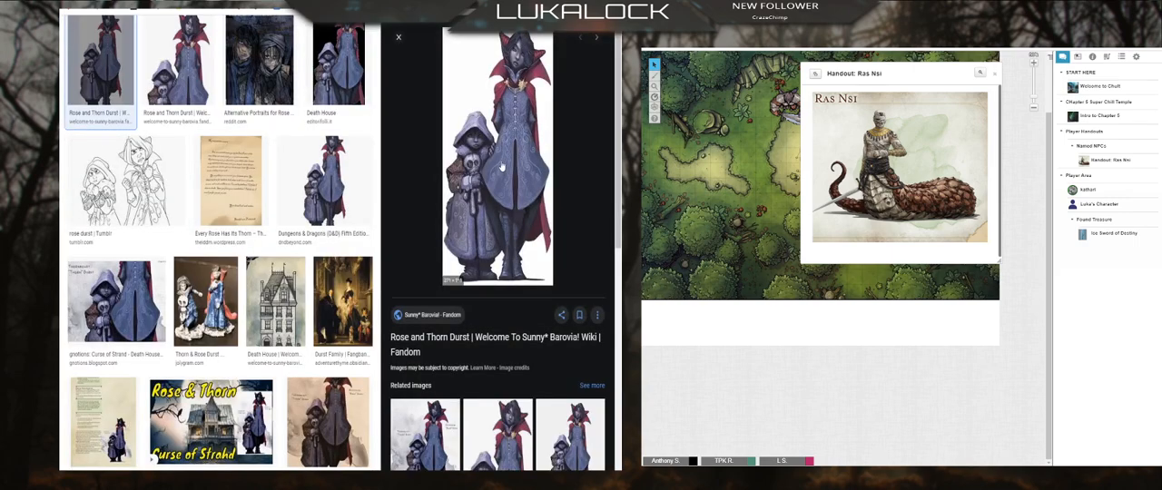
click(433, 408)
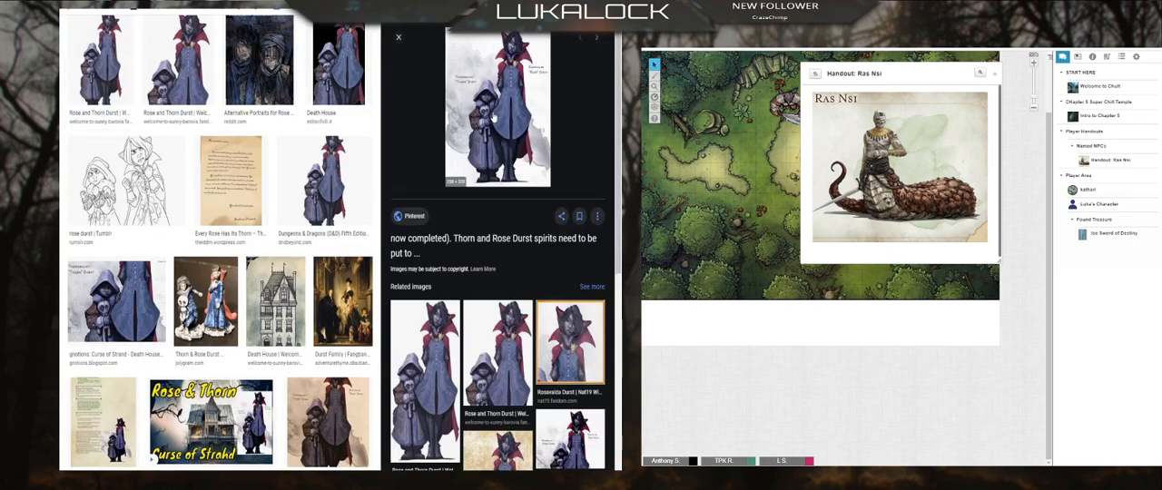
click(496, 115)
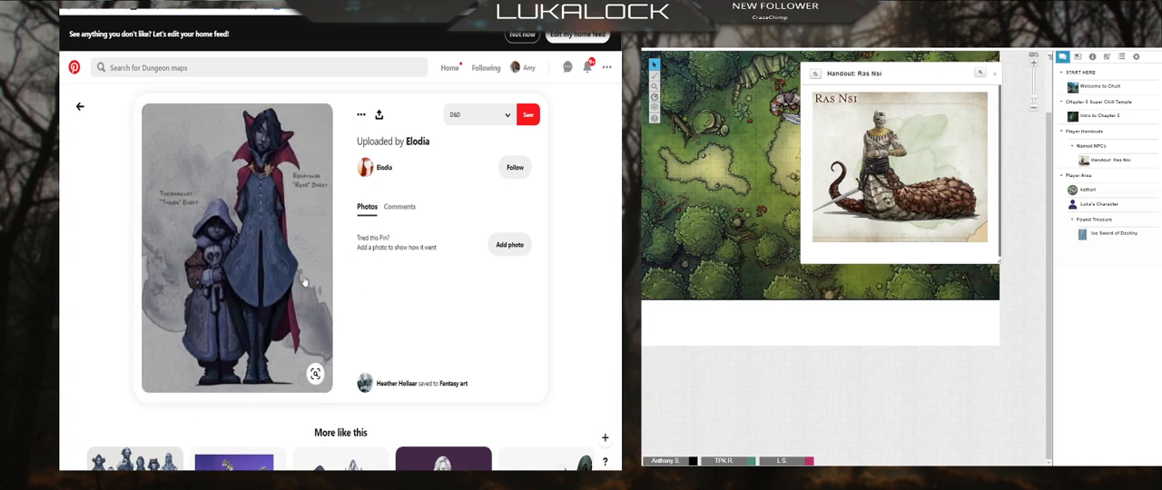
key(ctrl+w)
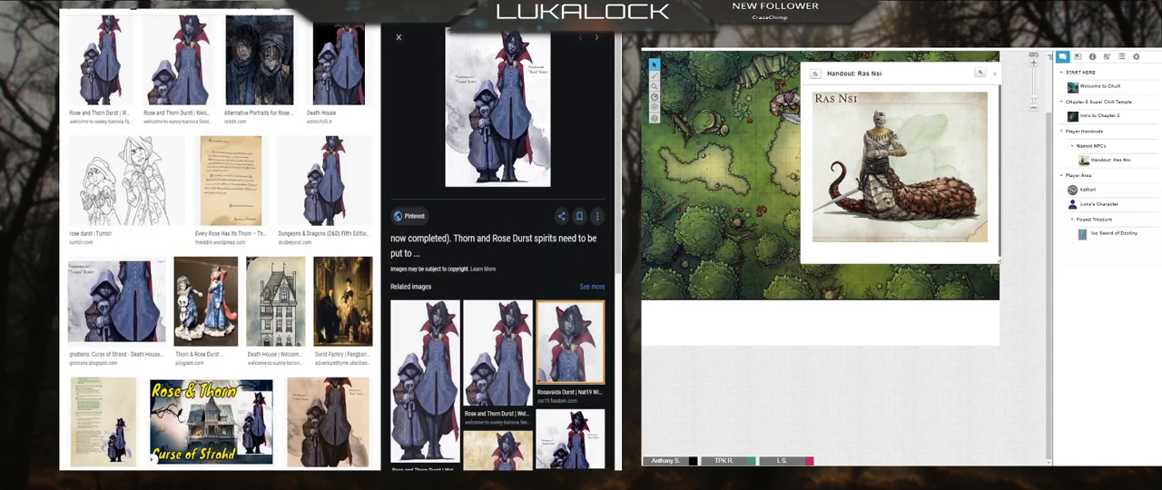
click(266, 86)
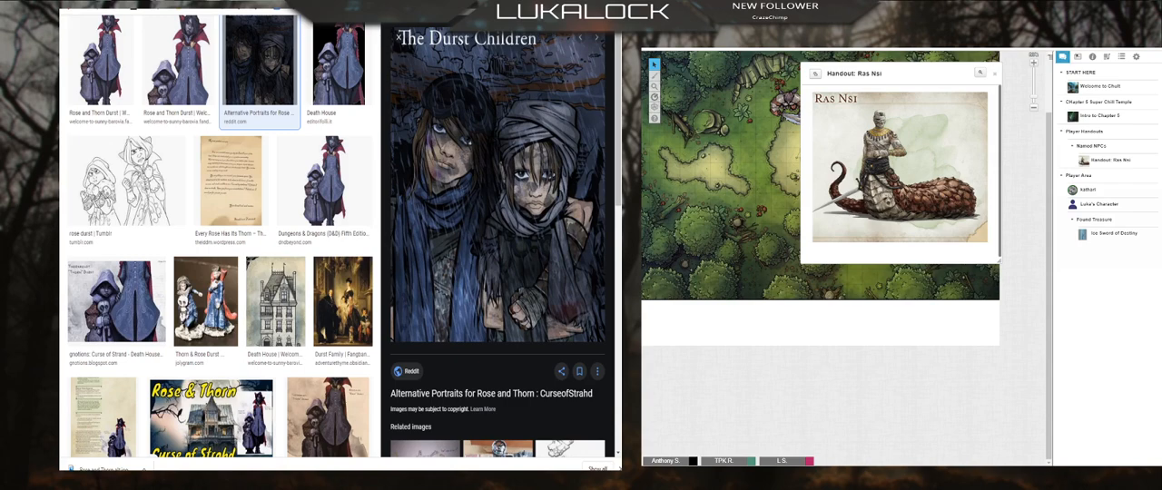
Step: Return to Roll20, add the Rose and Thorn picture of a girl and a boy to the Mysterious Note handout, and remove it
click(227, 5)
click(303, 216)
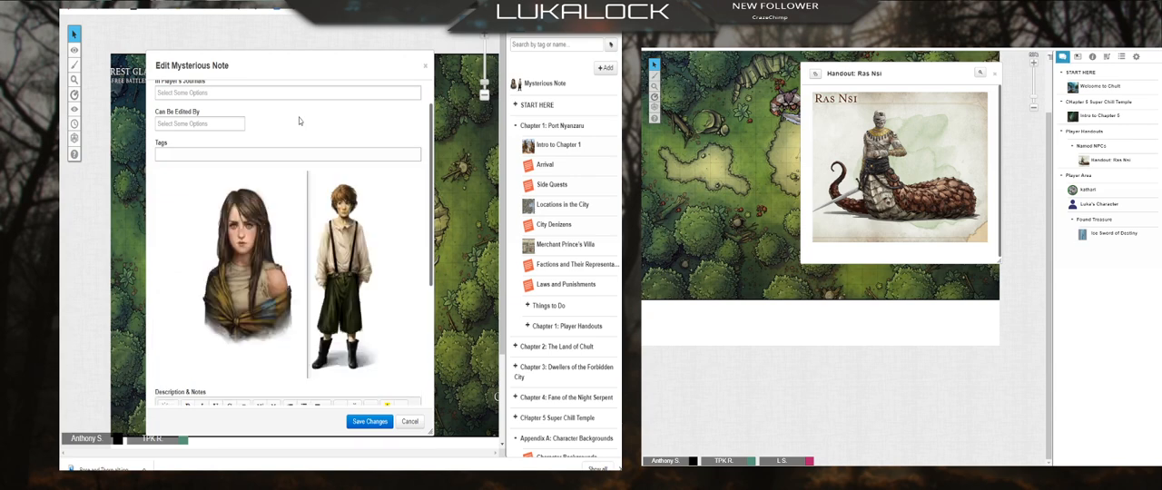
mouse_move(397, 218)
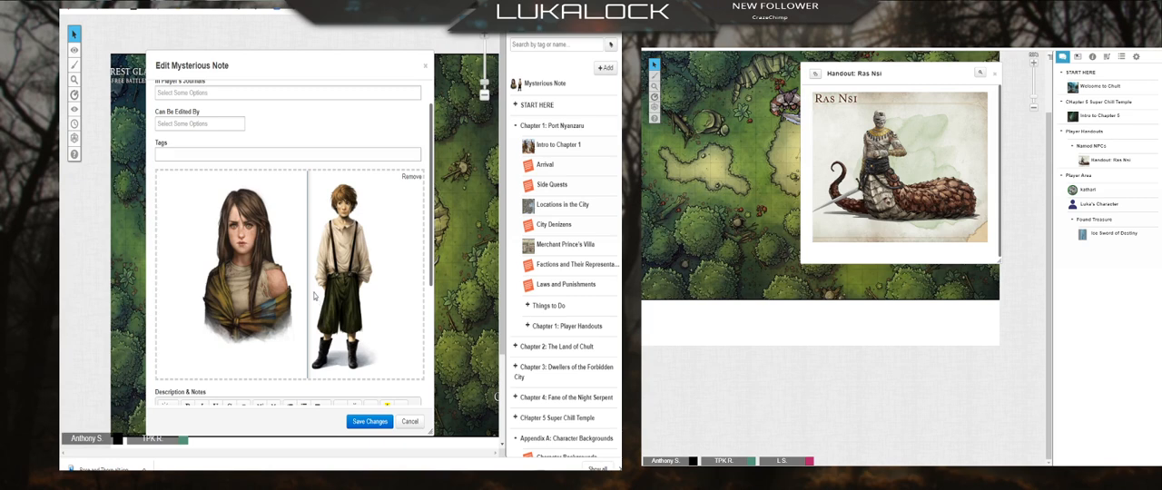
click(410, 177)
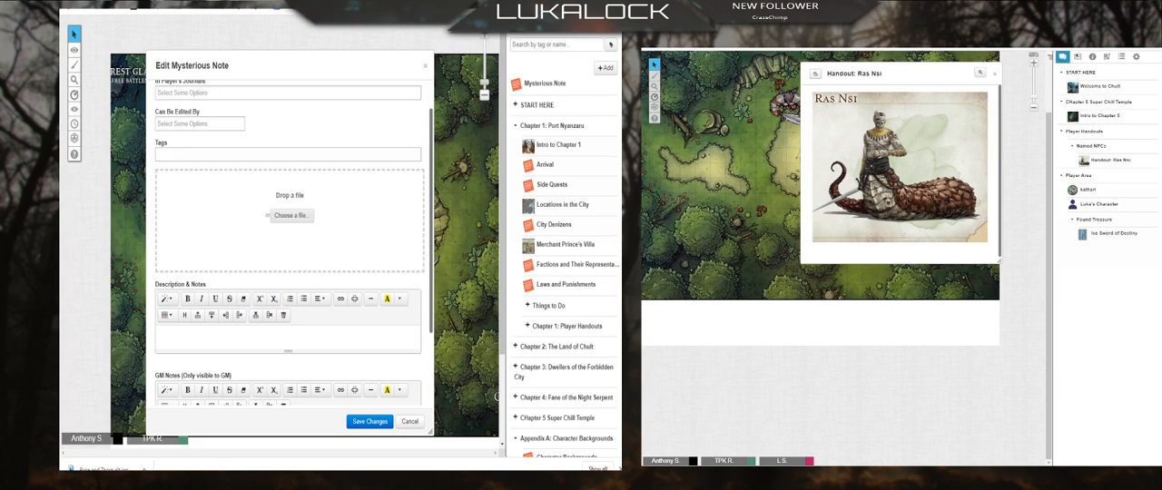
Step: Remove the Mysterious Note handout from the journal and expand the Special Items folder under Supplemental Material
click(349, 272)
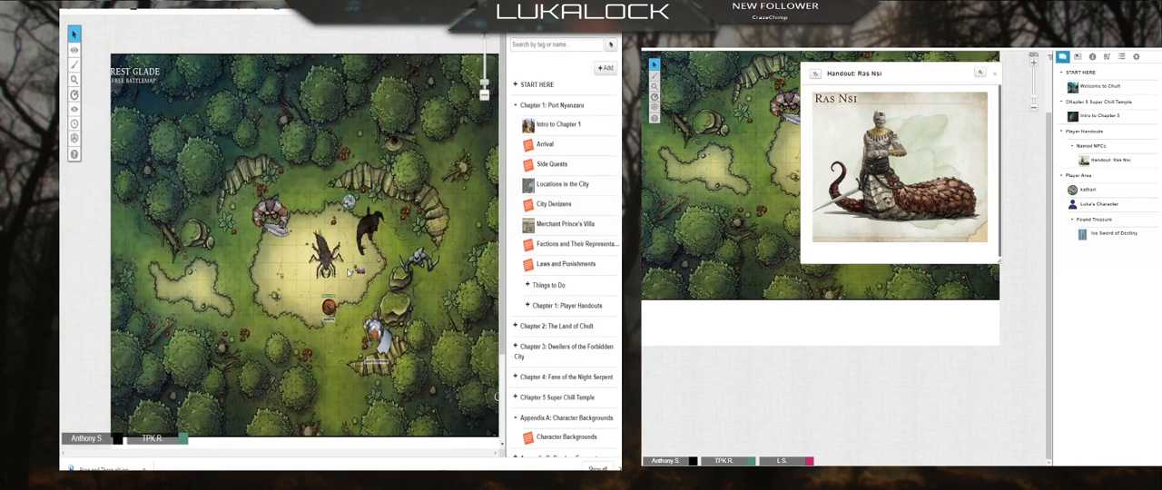
scroll(553, 363, down, 10)
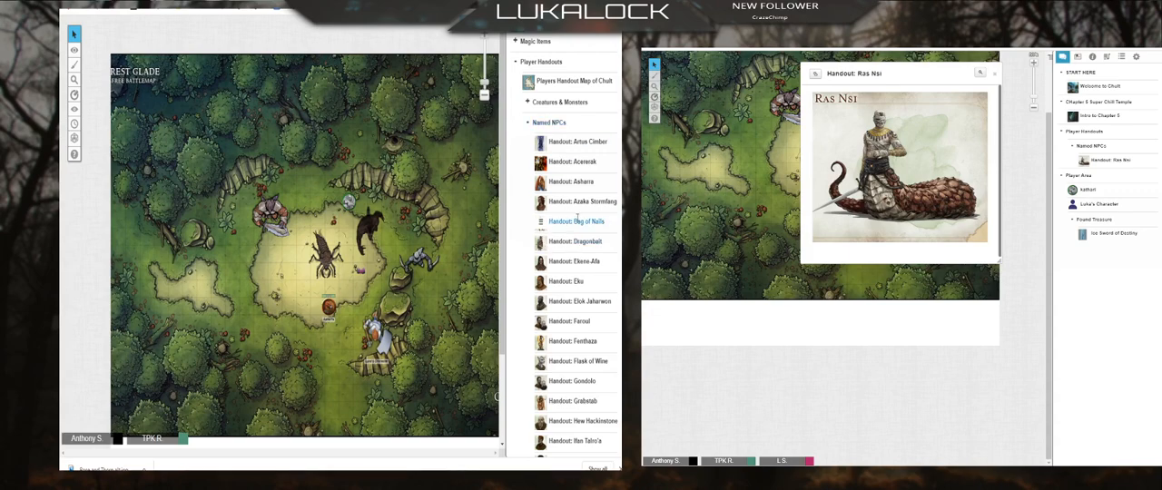
scroll(572, 263, down, 3)
scroll(571, 272, down, 4)
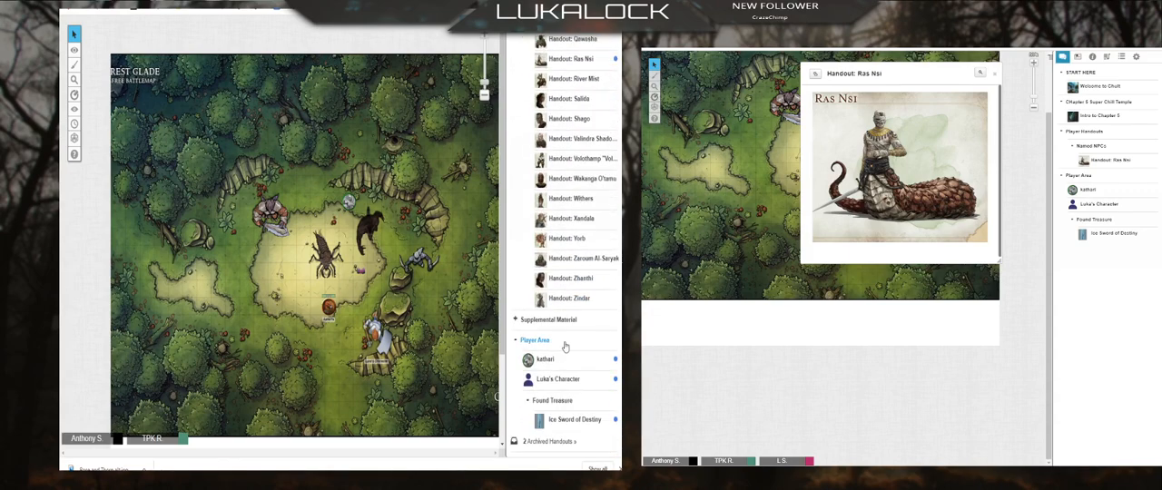
click(515, 321)
scroll(534, 382, down, 1)
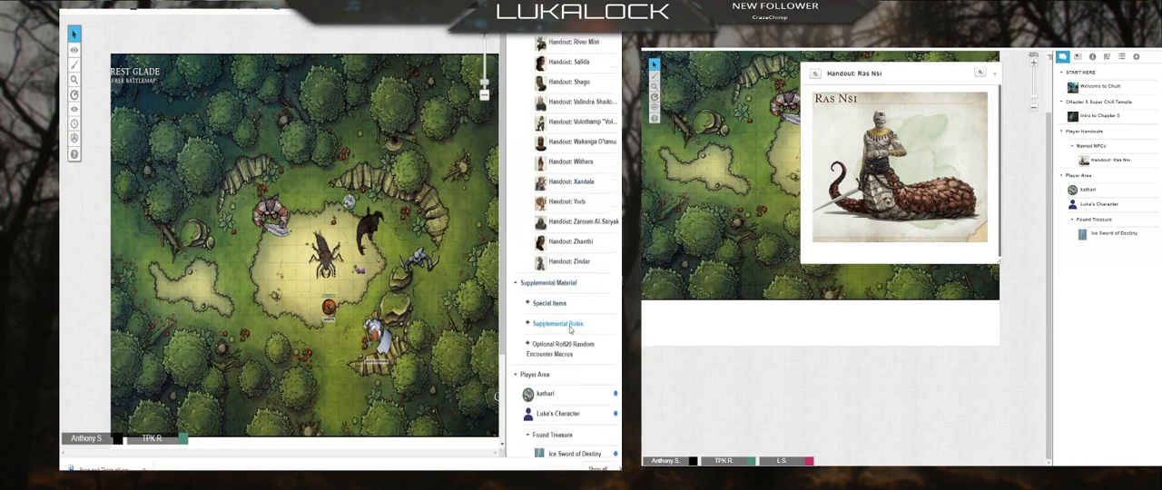
click(528, 291)
Step: Collapse the Named NPCs folder under Player Handouts and expand the Magic Items folder
scroll(583, 316, up, 6)
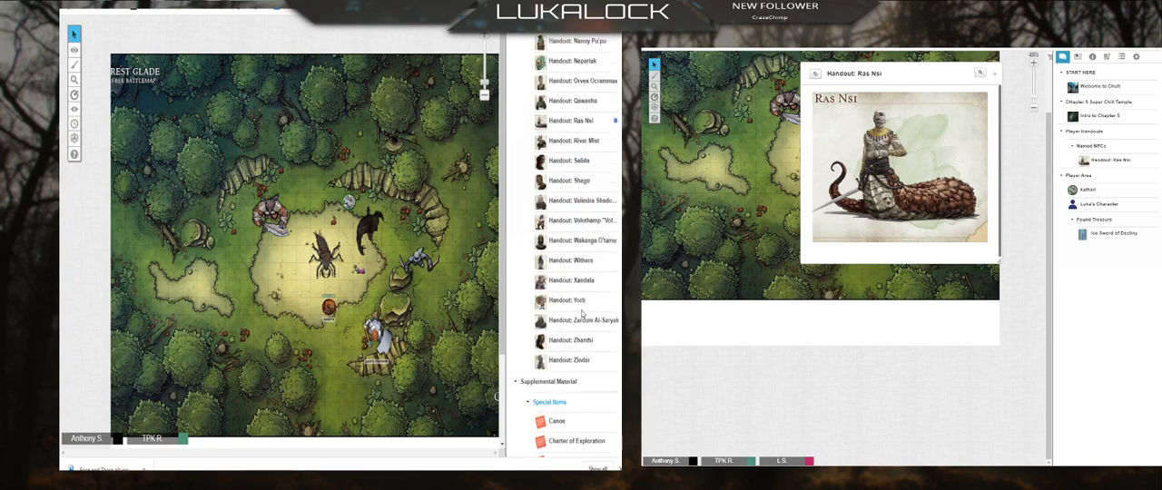
scroll(575, 335, up, 3)
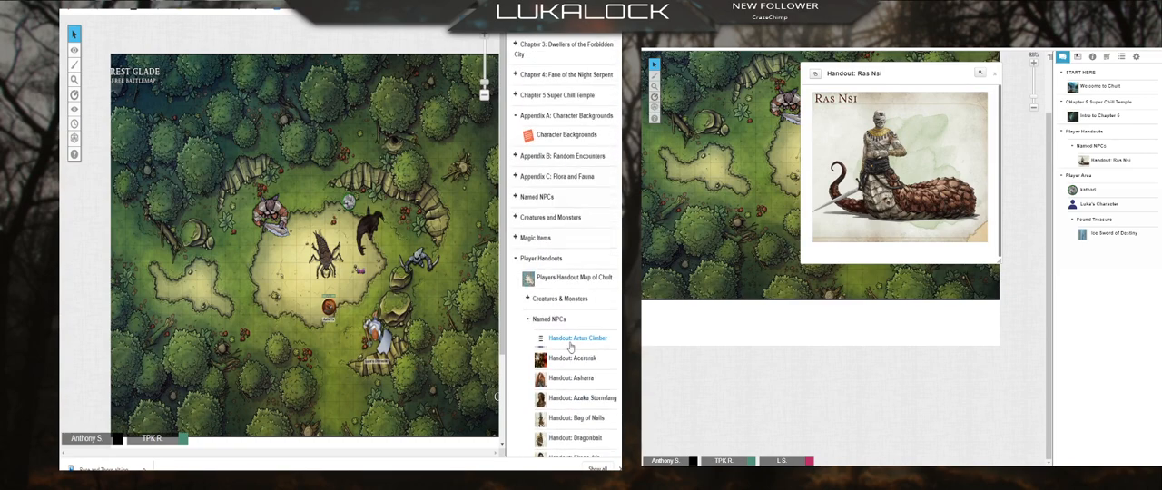
click(527, 319)
click(515, 238)
scroll(553, 247, down, 2)
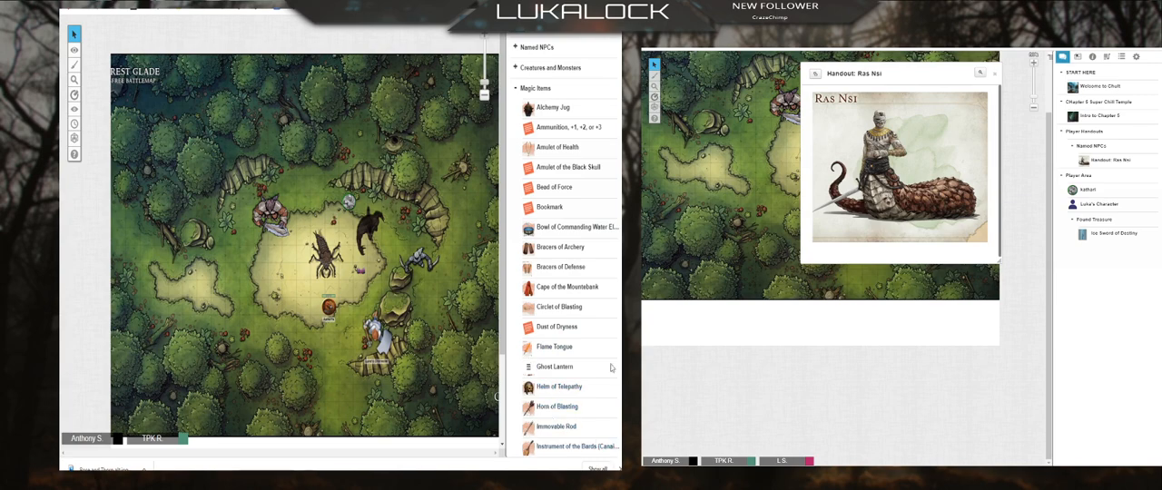
Step: View the Ghost Lantern handout, close it, and look through the remaining magic items and supplemental materials
click(556, 367)
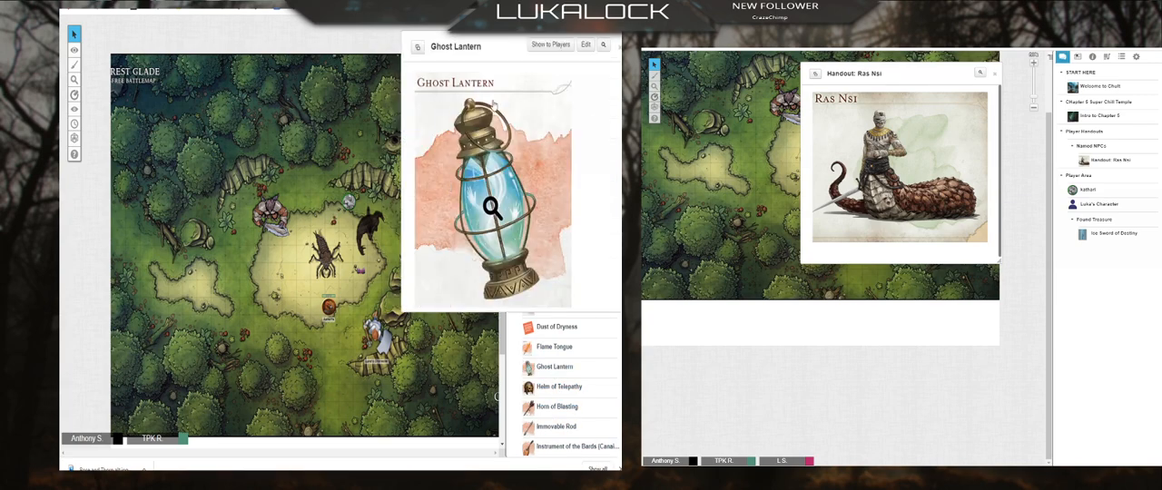
click(619, 49)
scroll(550, 206, down, 10)
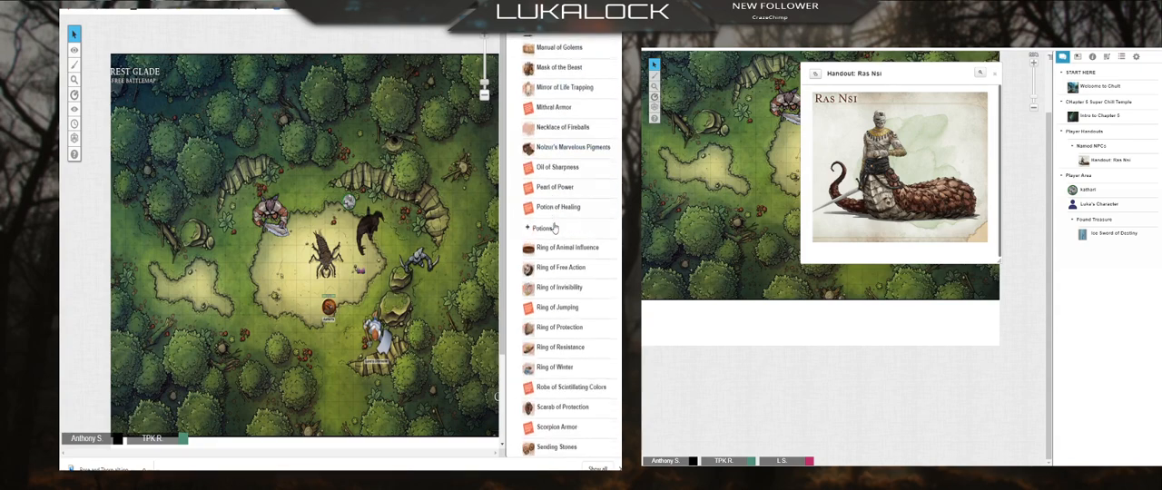
scroll(550, 206, down, 7)
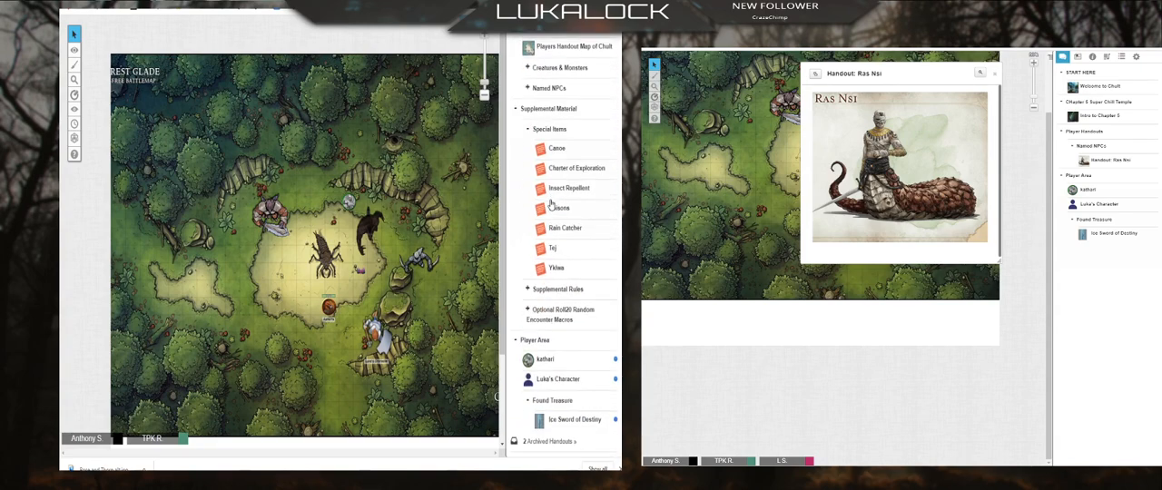
scroll(550, 202, up, 3)
Step: Review the personal settings, game settings, and video and audio chat options
click(616, 21)
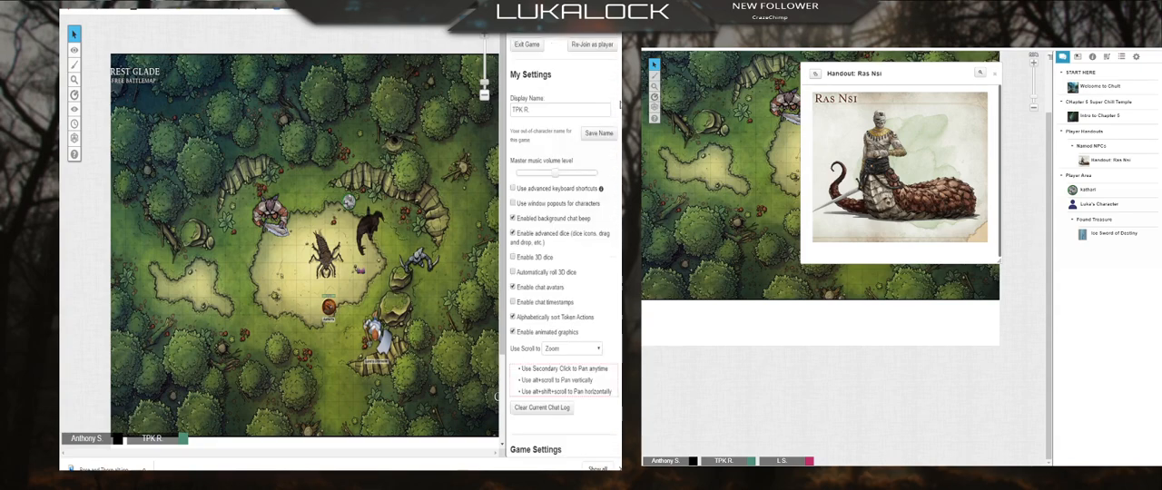
scroll(570, 262, down, 4)
scroll(571, 262, down, 5)
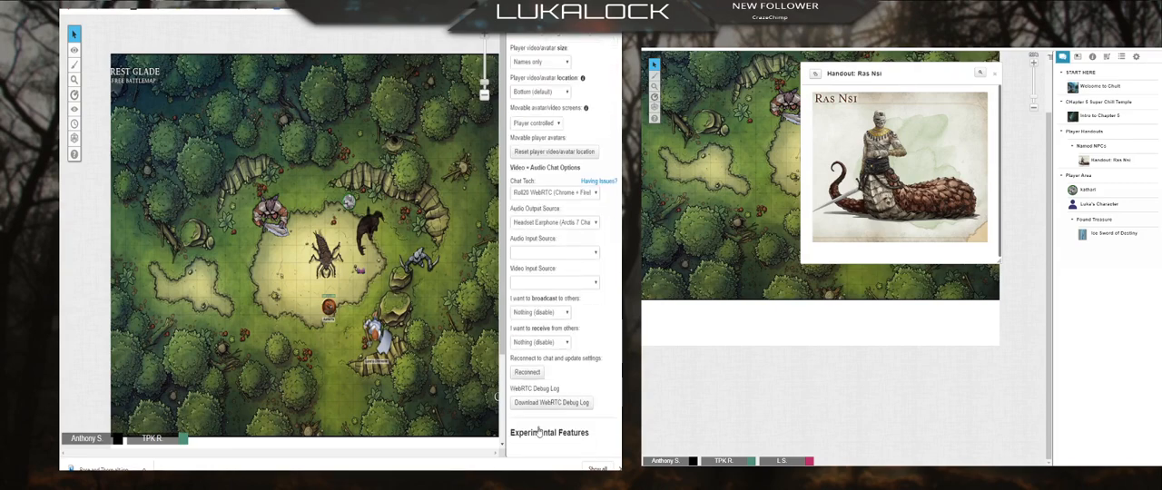
scroll(563, 111, up, 5)
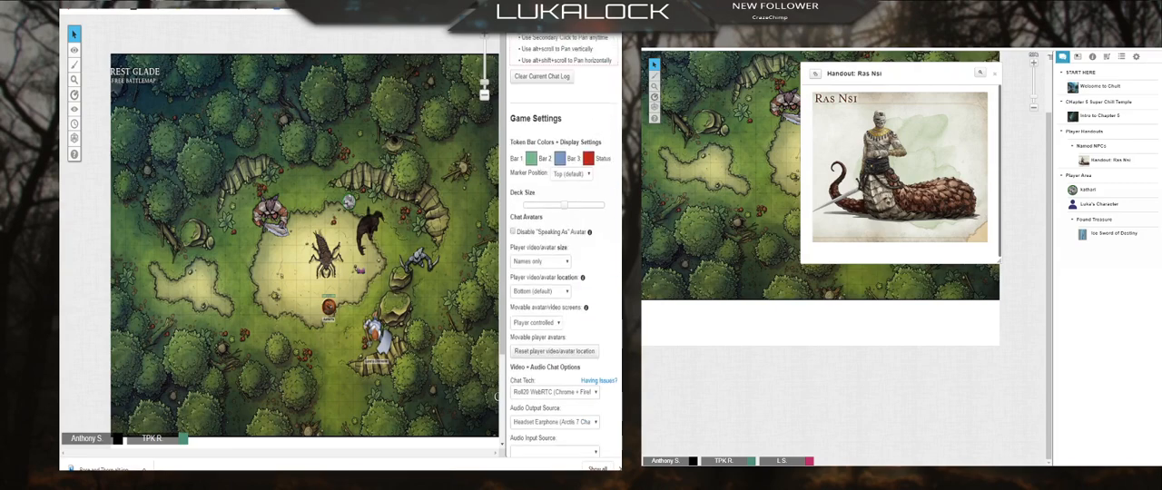
click(516, 22)
click(615, 22)
scroll(604, 36, down, 5)
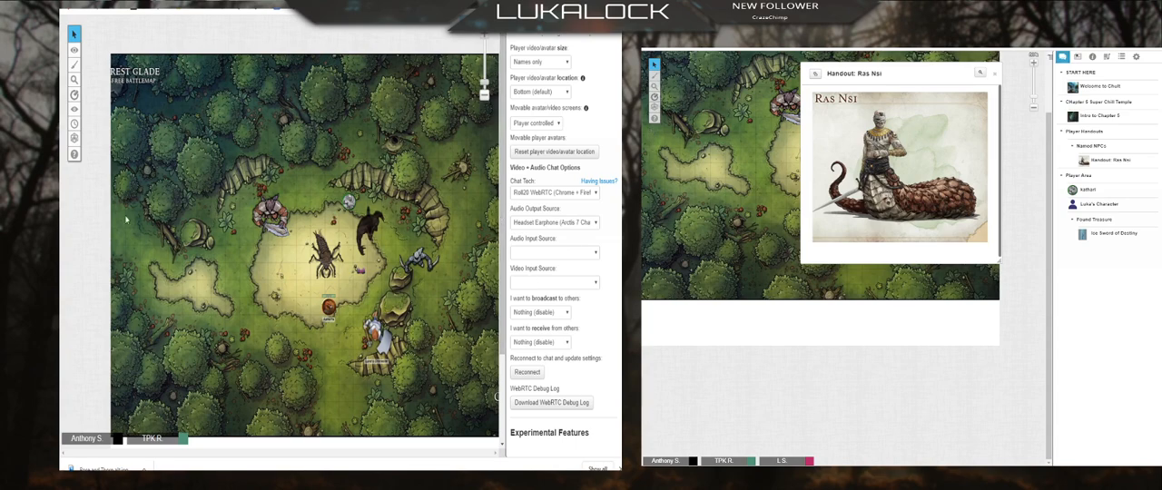
Step: Check the page toolbar and the chat log, and return to the beginning of the journal
click(470, 27)
click(465, 102)
click(517, 24)
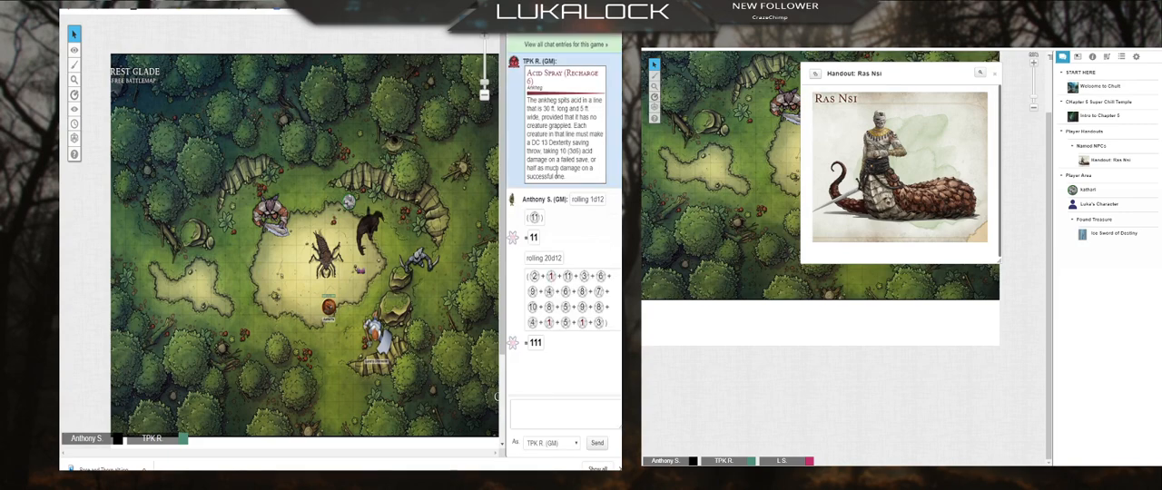
click(558, 23)
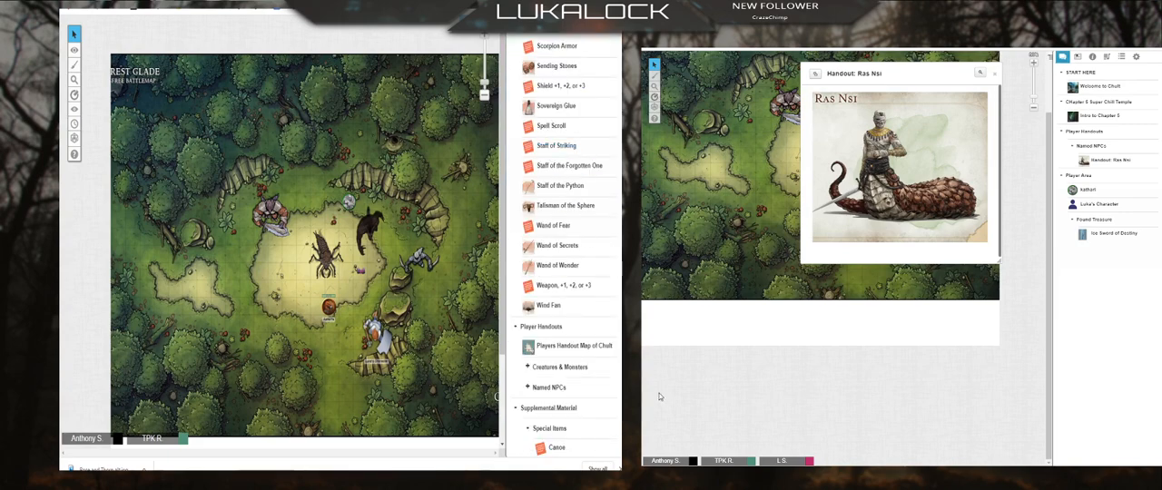
scroll(609, 113, up, 15)
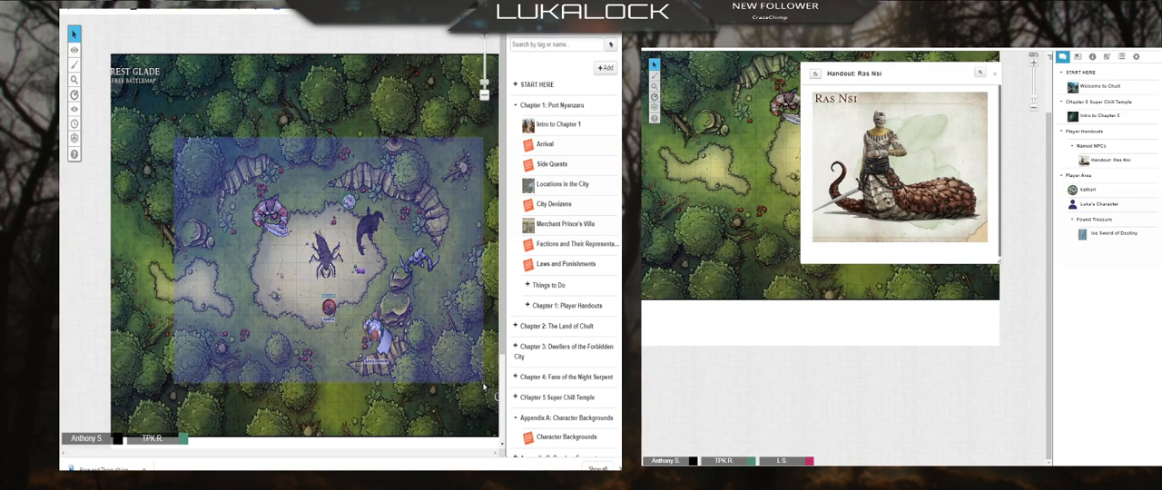
drag(182, 145, 457, 414)
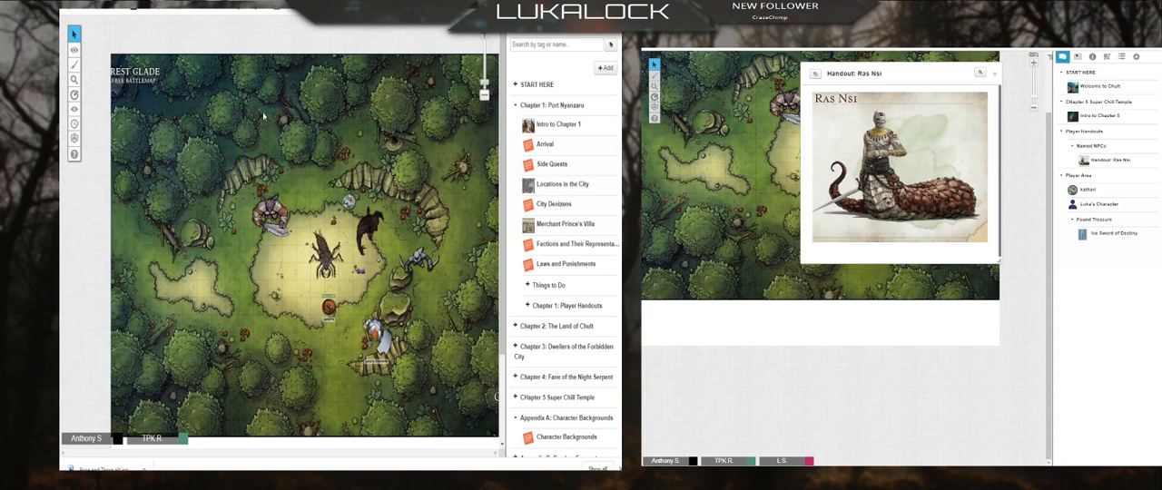